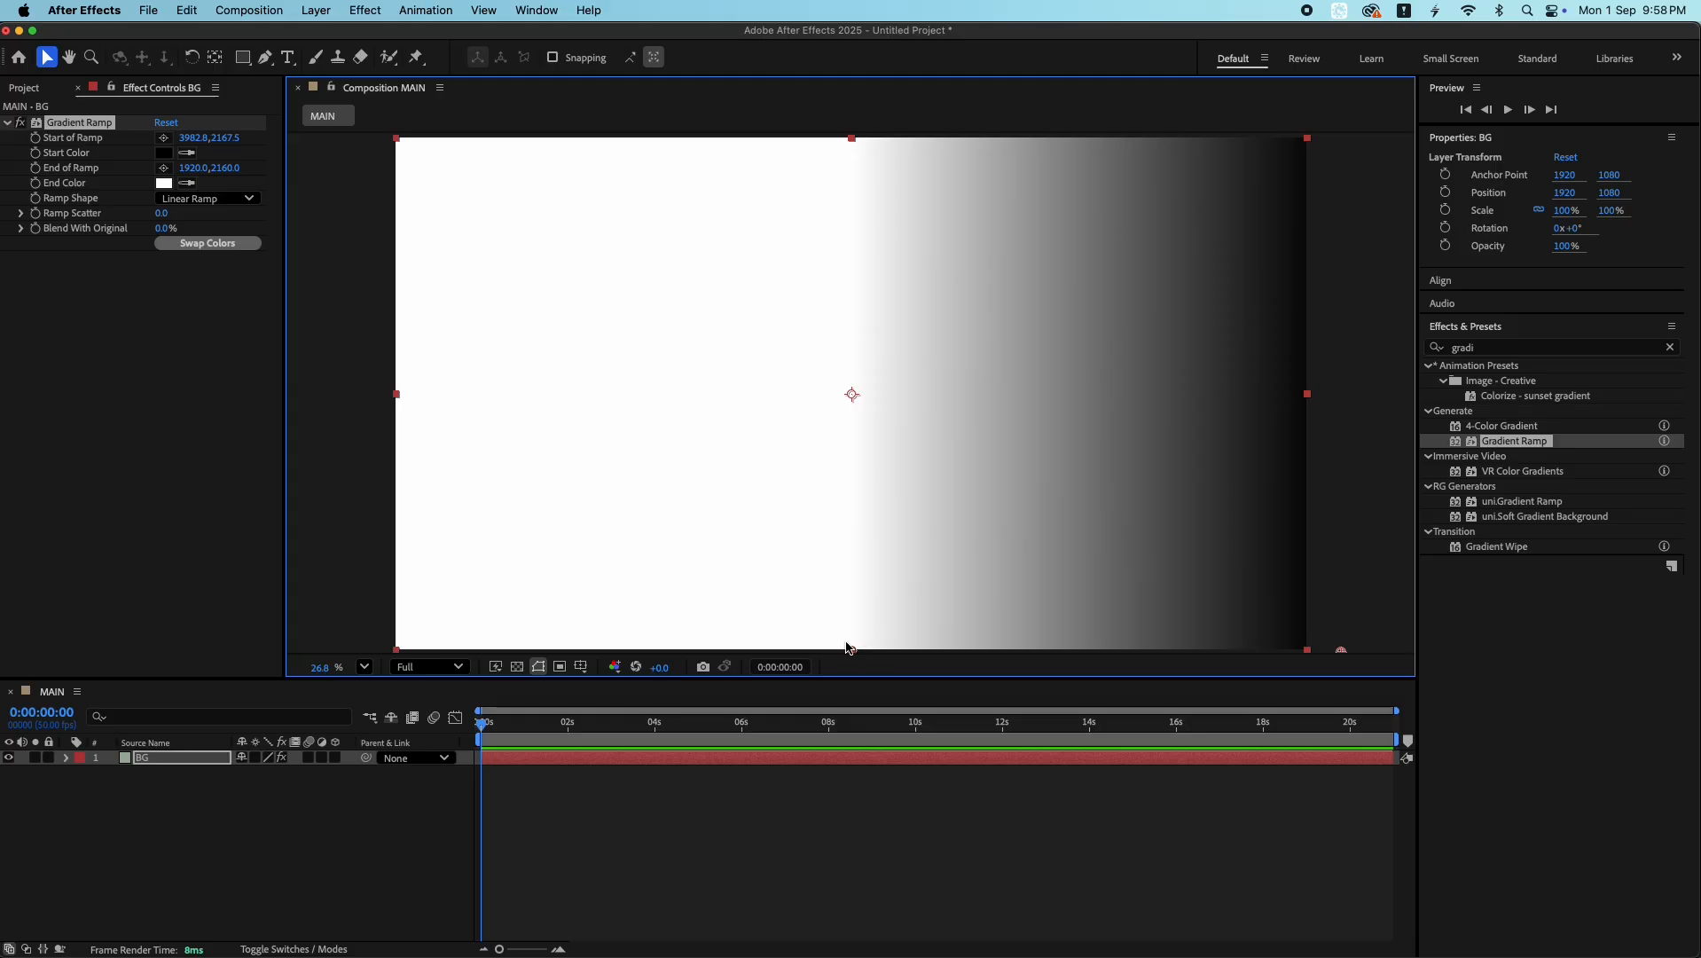
- Move the BG gradient's End of Ramp to the frame's upper-left corner (7.2, -7.5) and set its End Color to dark red 9A4E4E
left_click_drag(193, 169, 87, 168)
left_click_drag(828, 652, 397, 135)
left_click(167, 183)
mouse_move(822, 489)
left_mouse_down()
mouse_move(778, 501)
mouse_move(716, 431)
mouse_move(761, 483)
left_mouse_up()
key("Return")
left_click(882, 878)
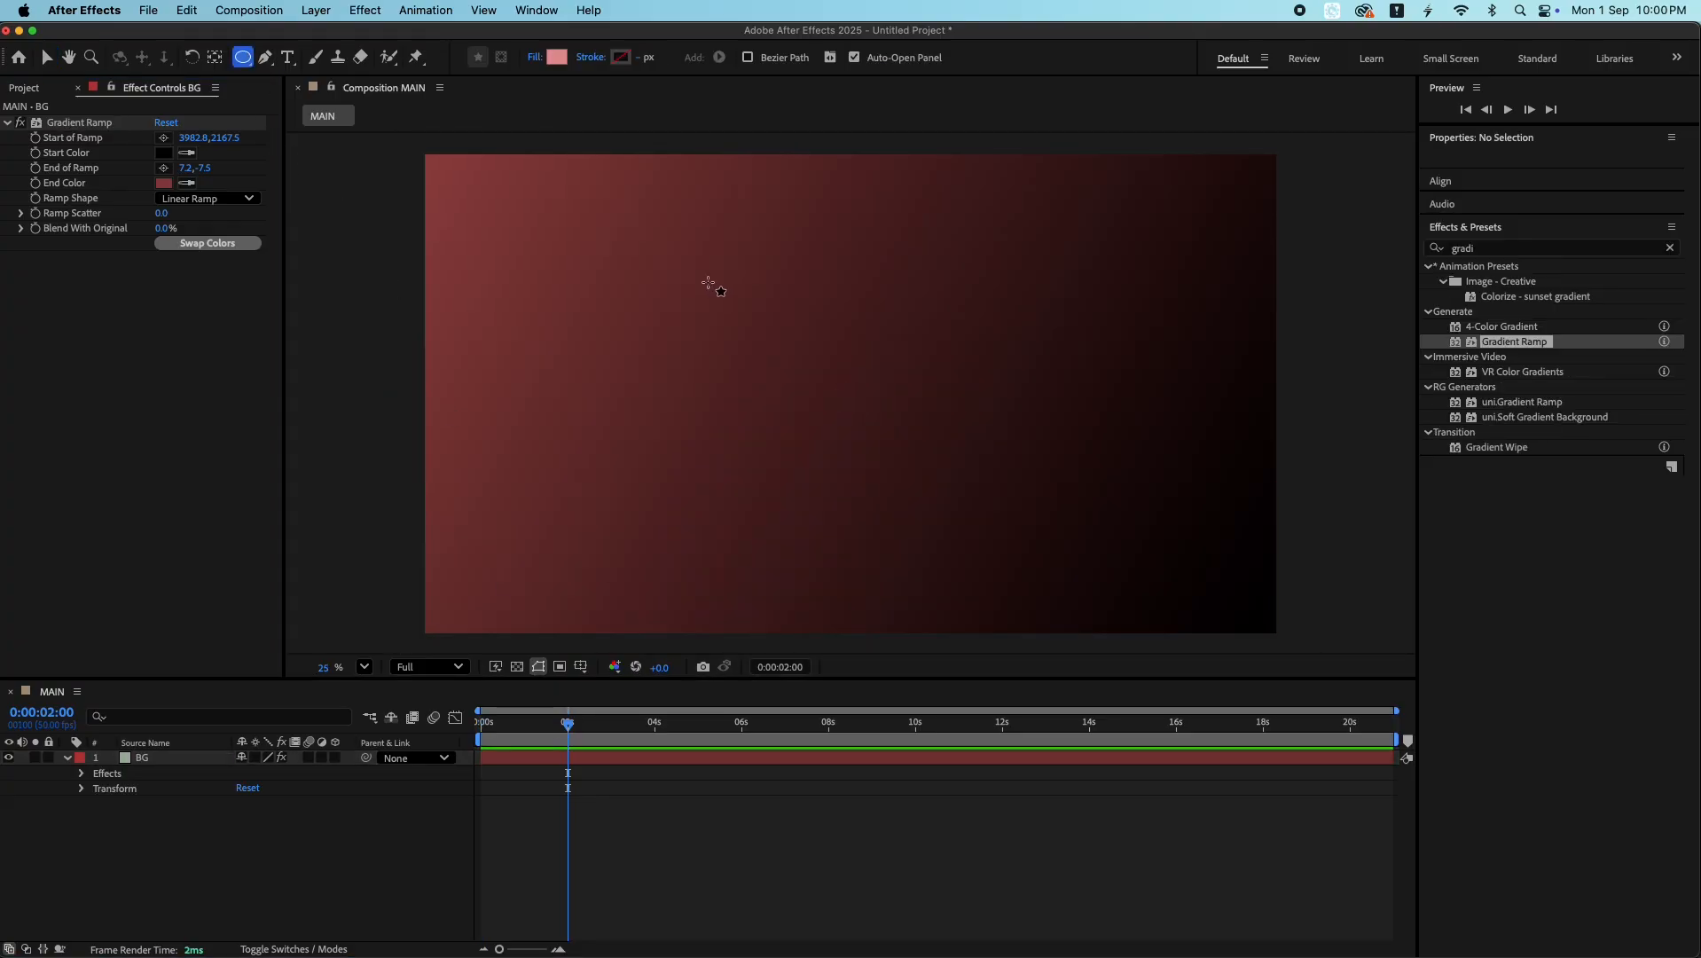
- Draw a filled circle considerably larger than the frame with the Ellipse tool and center its layer in the composition
key("comma")
key("comma")
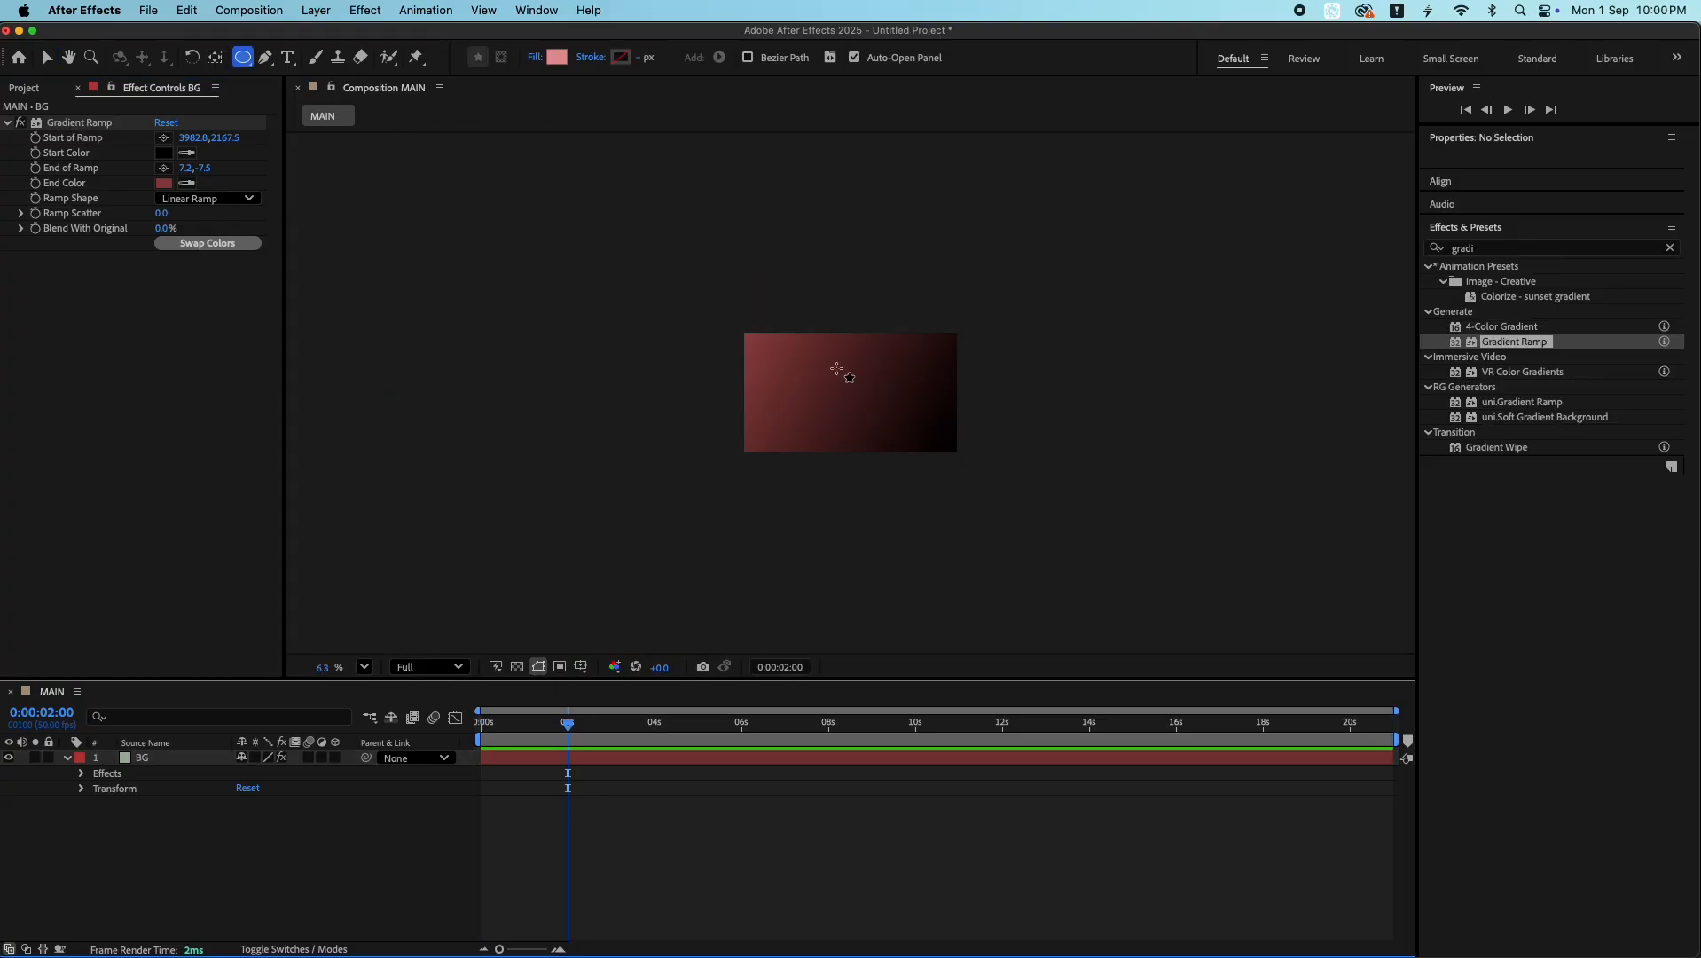
left_click_drag(849, 387, 999, 509)
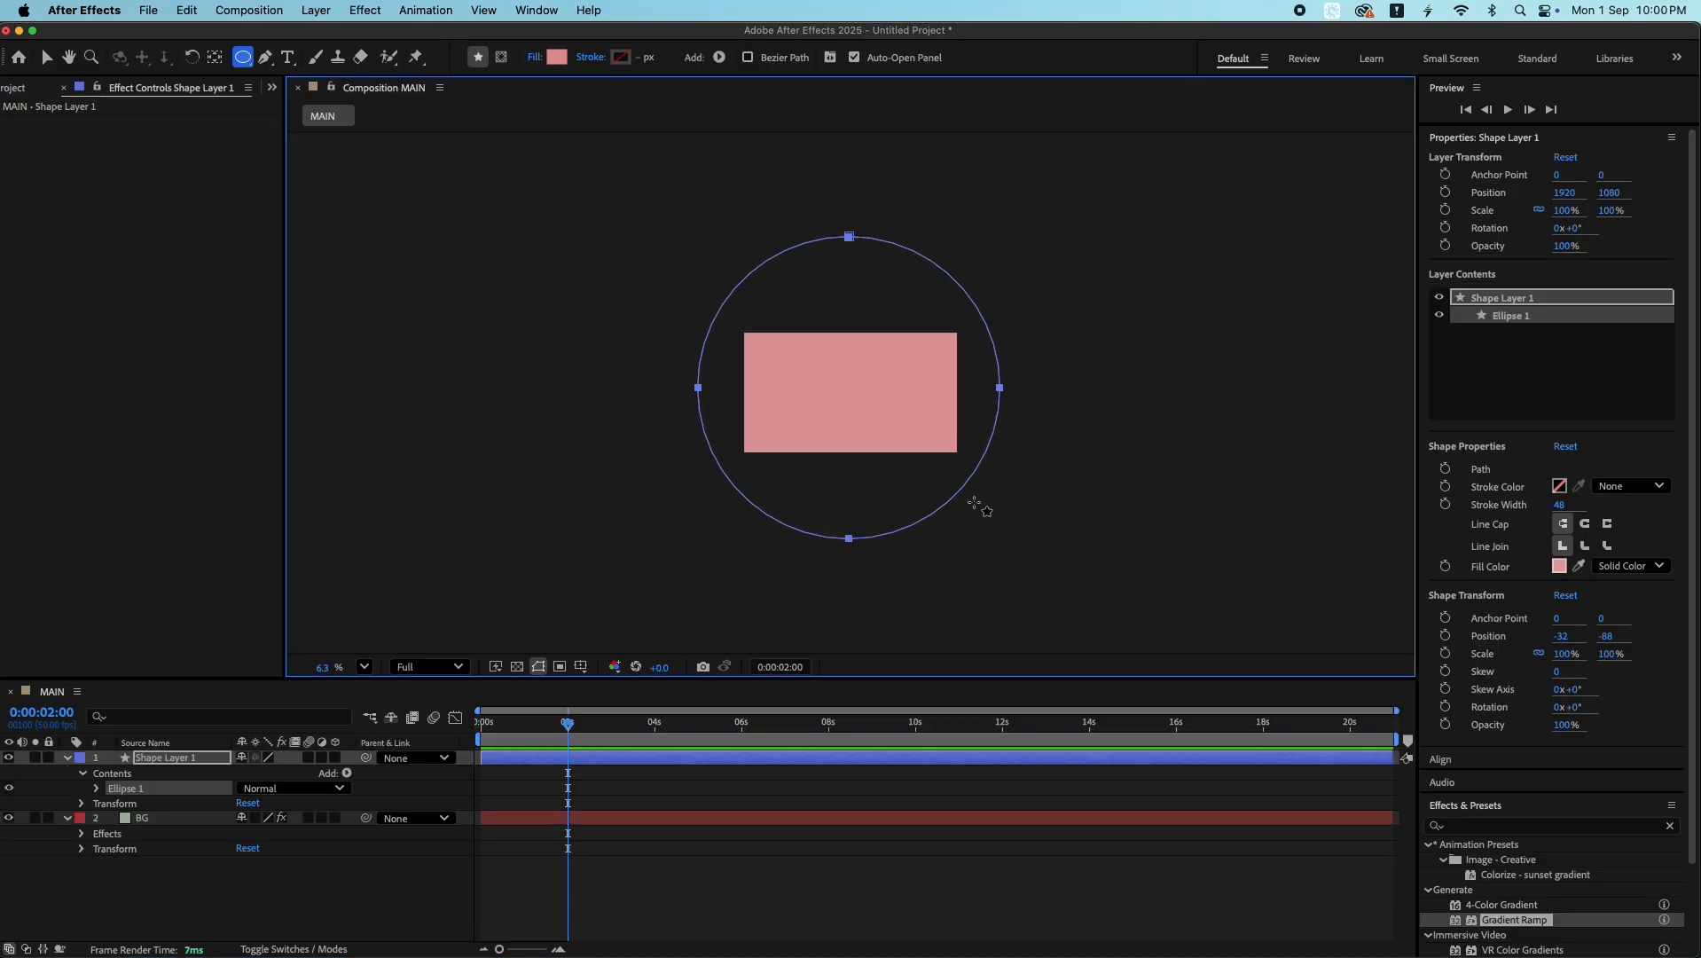
key("v")
key("super+Home")
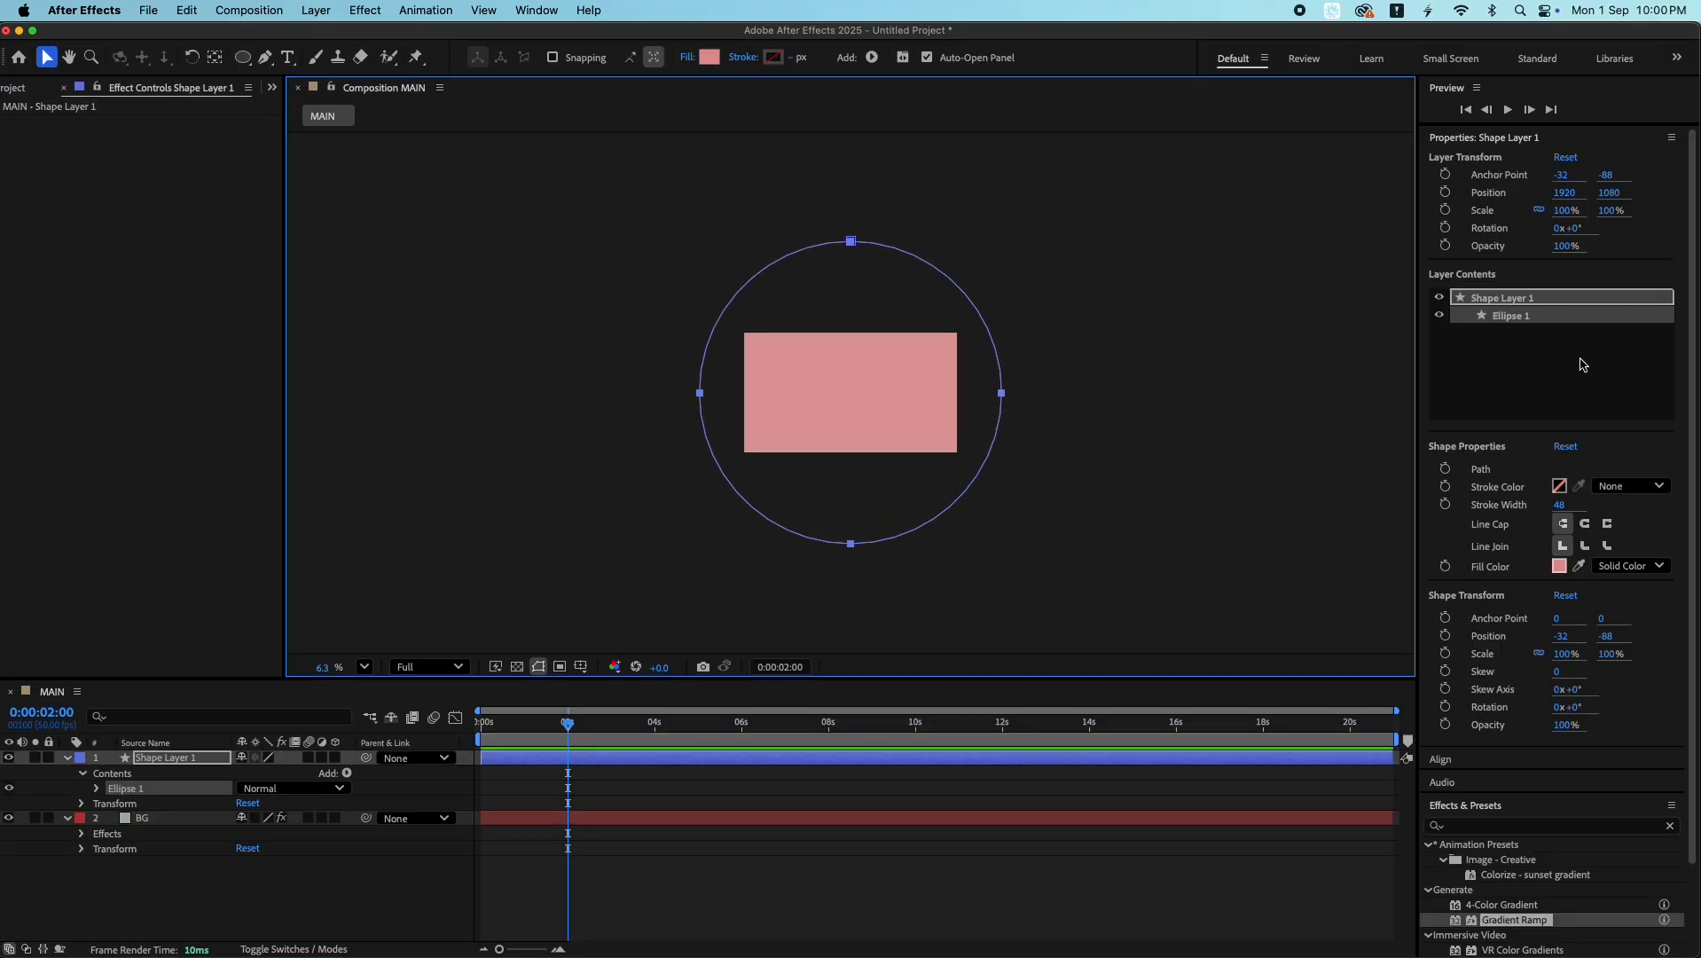
- Copy the BG layer's Gradient Ramp effect, with its settings, onto Shape Layer 1
scroll(1537, 667, "down", 3)
left_click_drag(1518, 819, 183, 758)
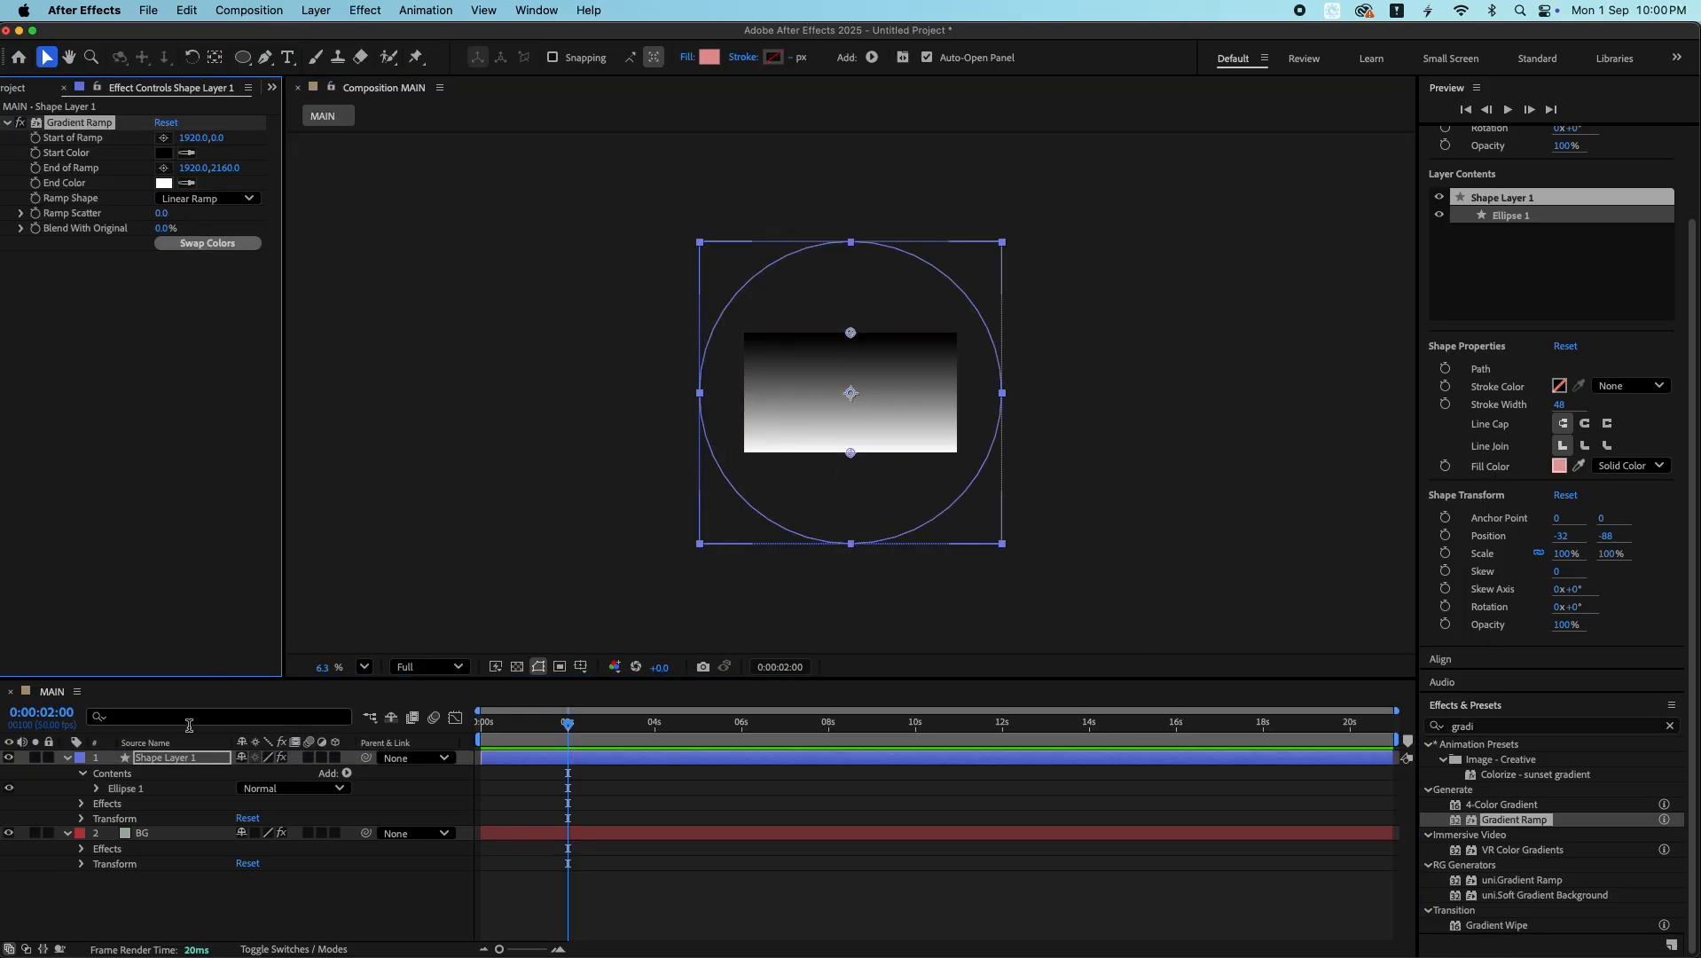
key("super+x")
left_click(169, 820)
key("super+v")
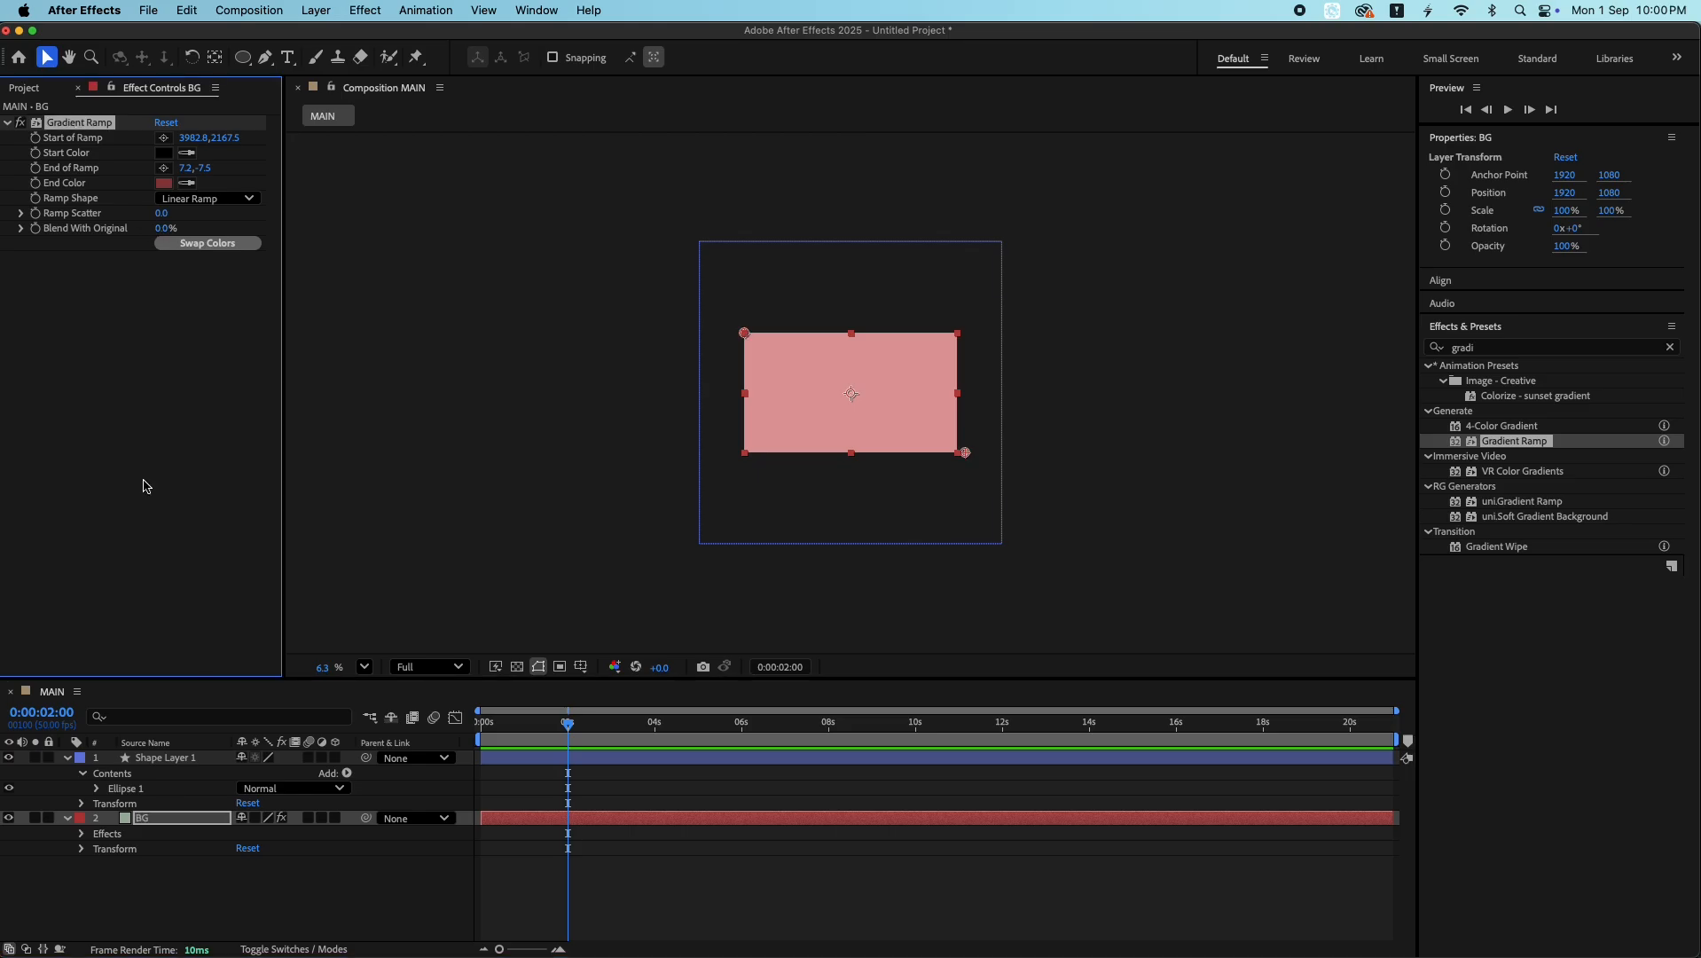
left_click(180, 756)
key("super+v")
- Set the End Color of Shape Layer 1's Gradient Ramp to blue 327CB1
left_click(164, 183)
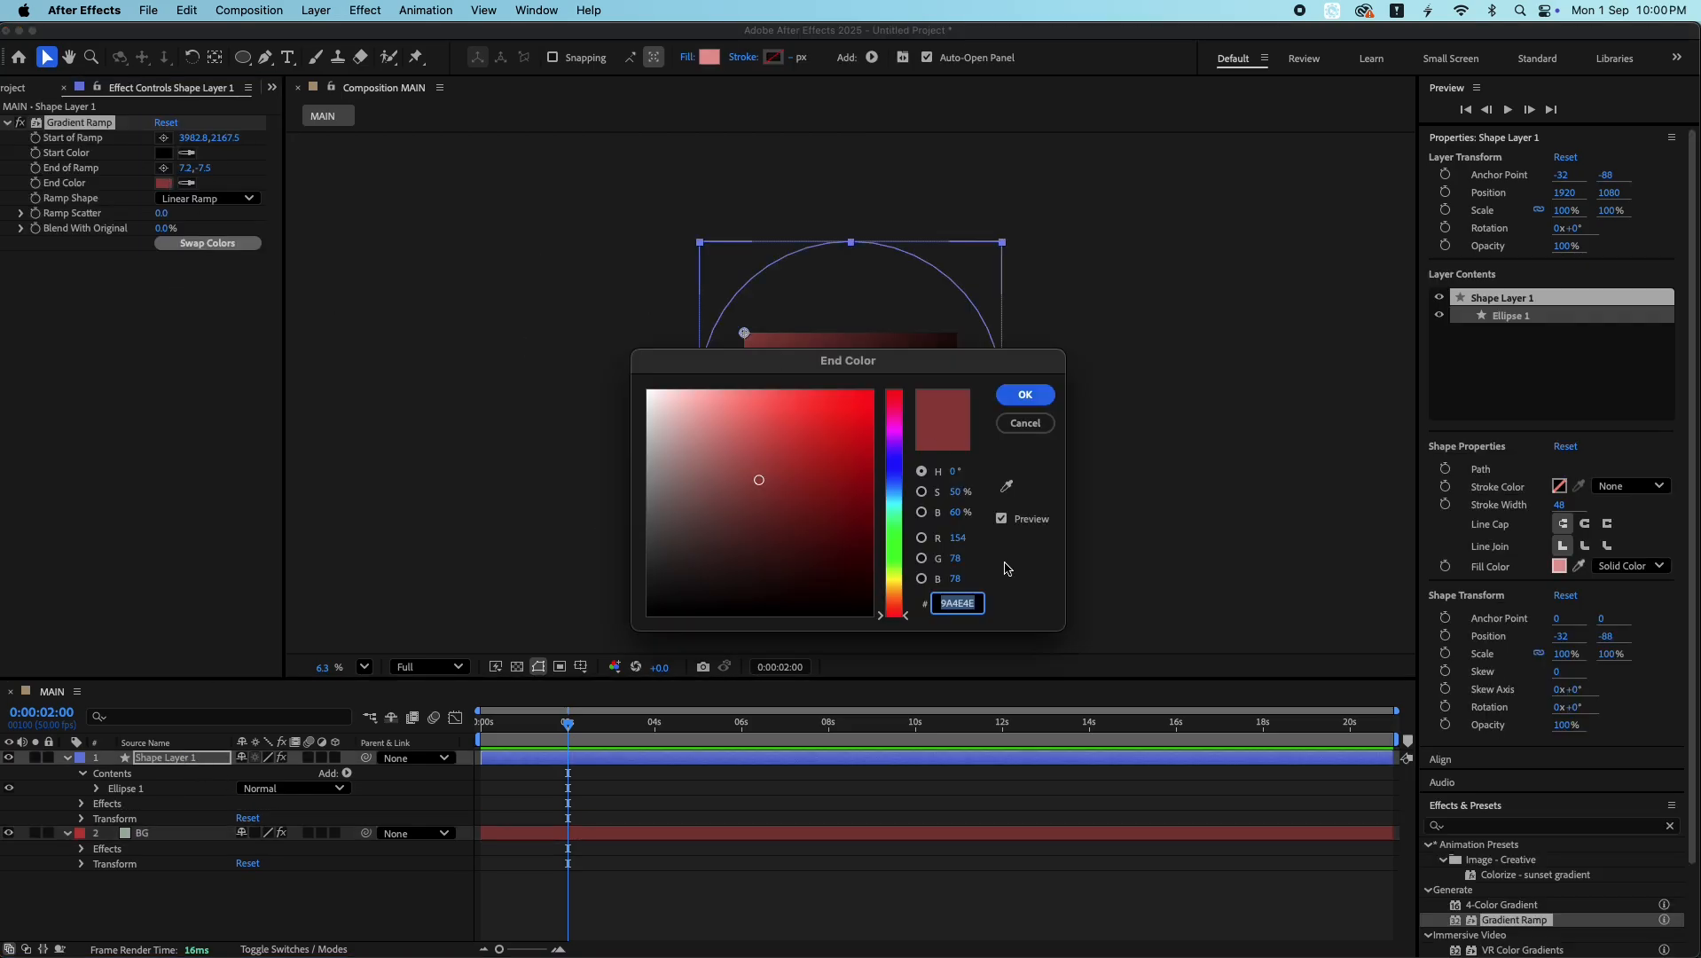
left_click(895, 486)
left_click_drag(814, 378, 1291, 321)
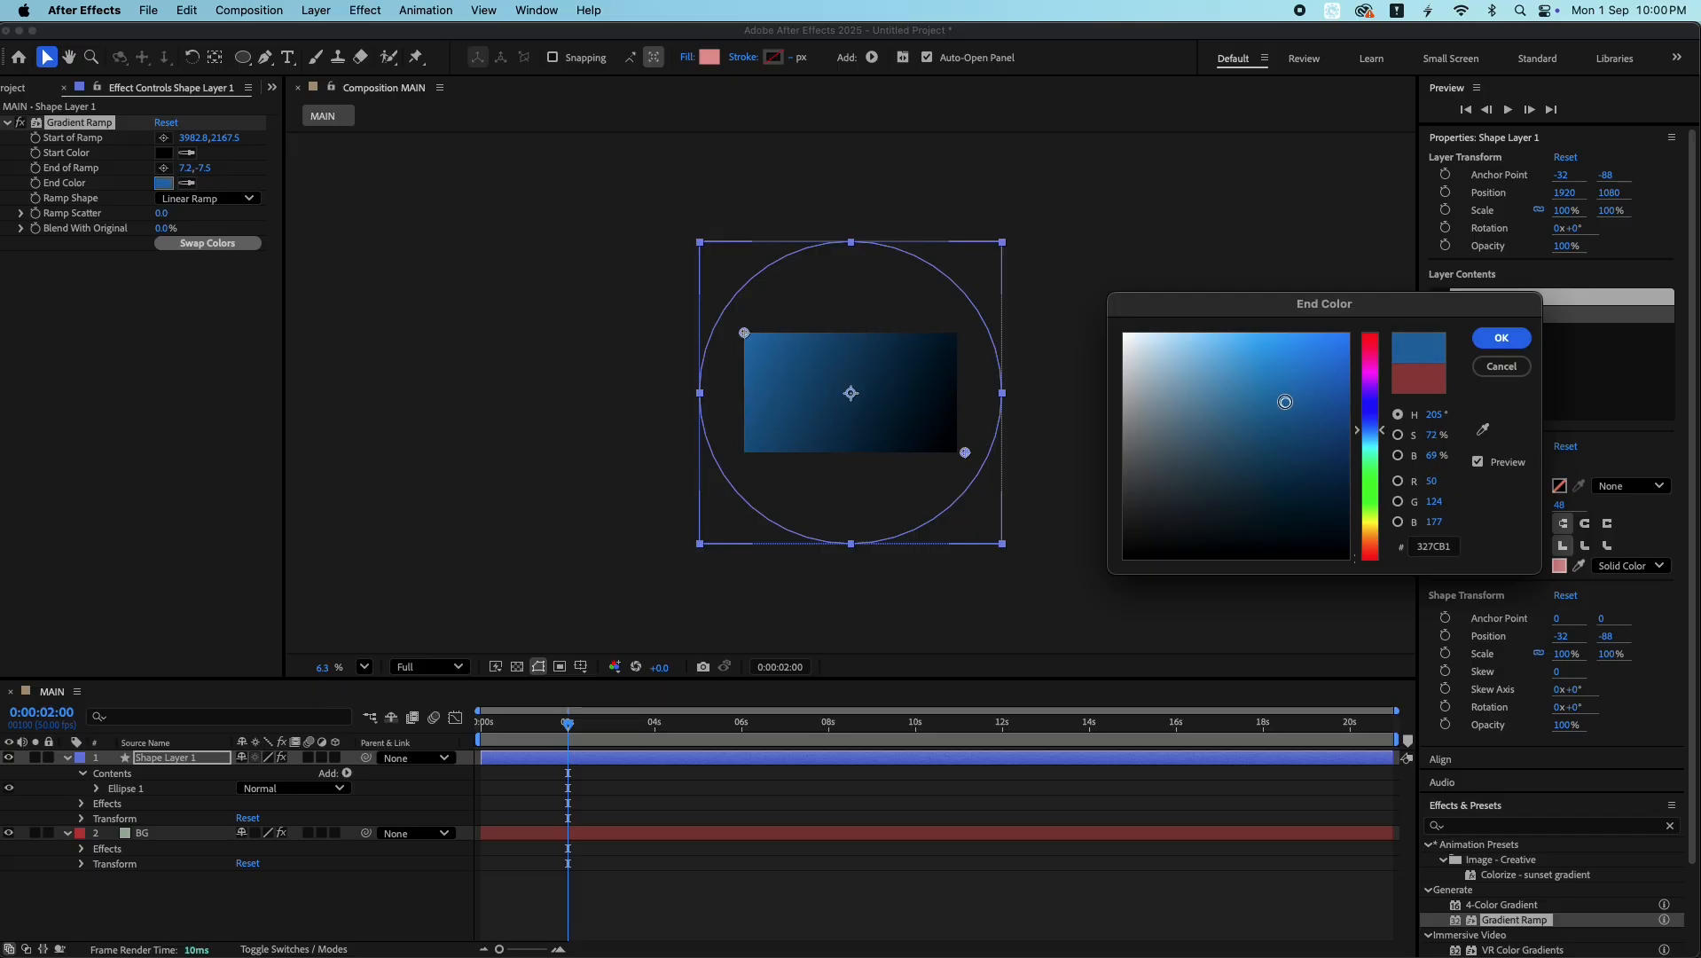
key("Return")
key("BackSpace")
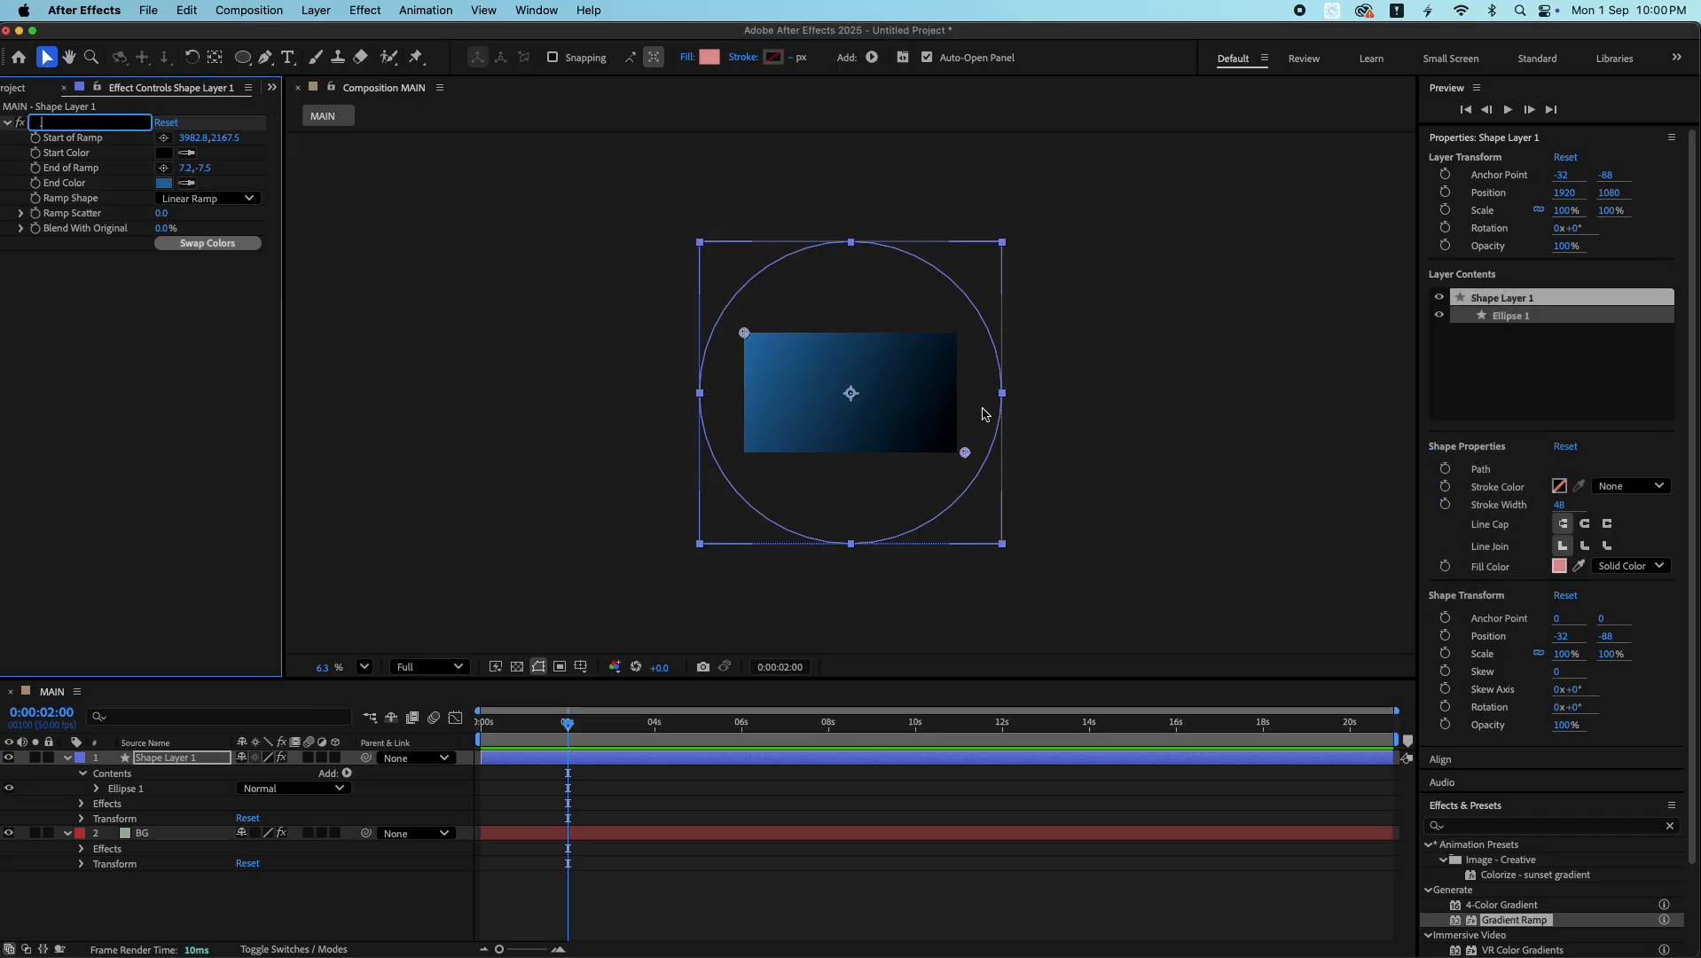
left_click_drag(1004, 396, 1036, 394)
key("super+z")
key("super+z")
key("super+z")
key("super+z")
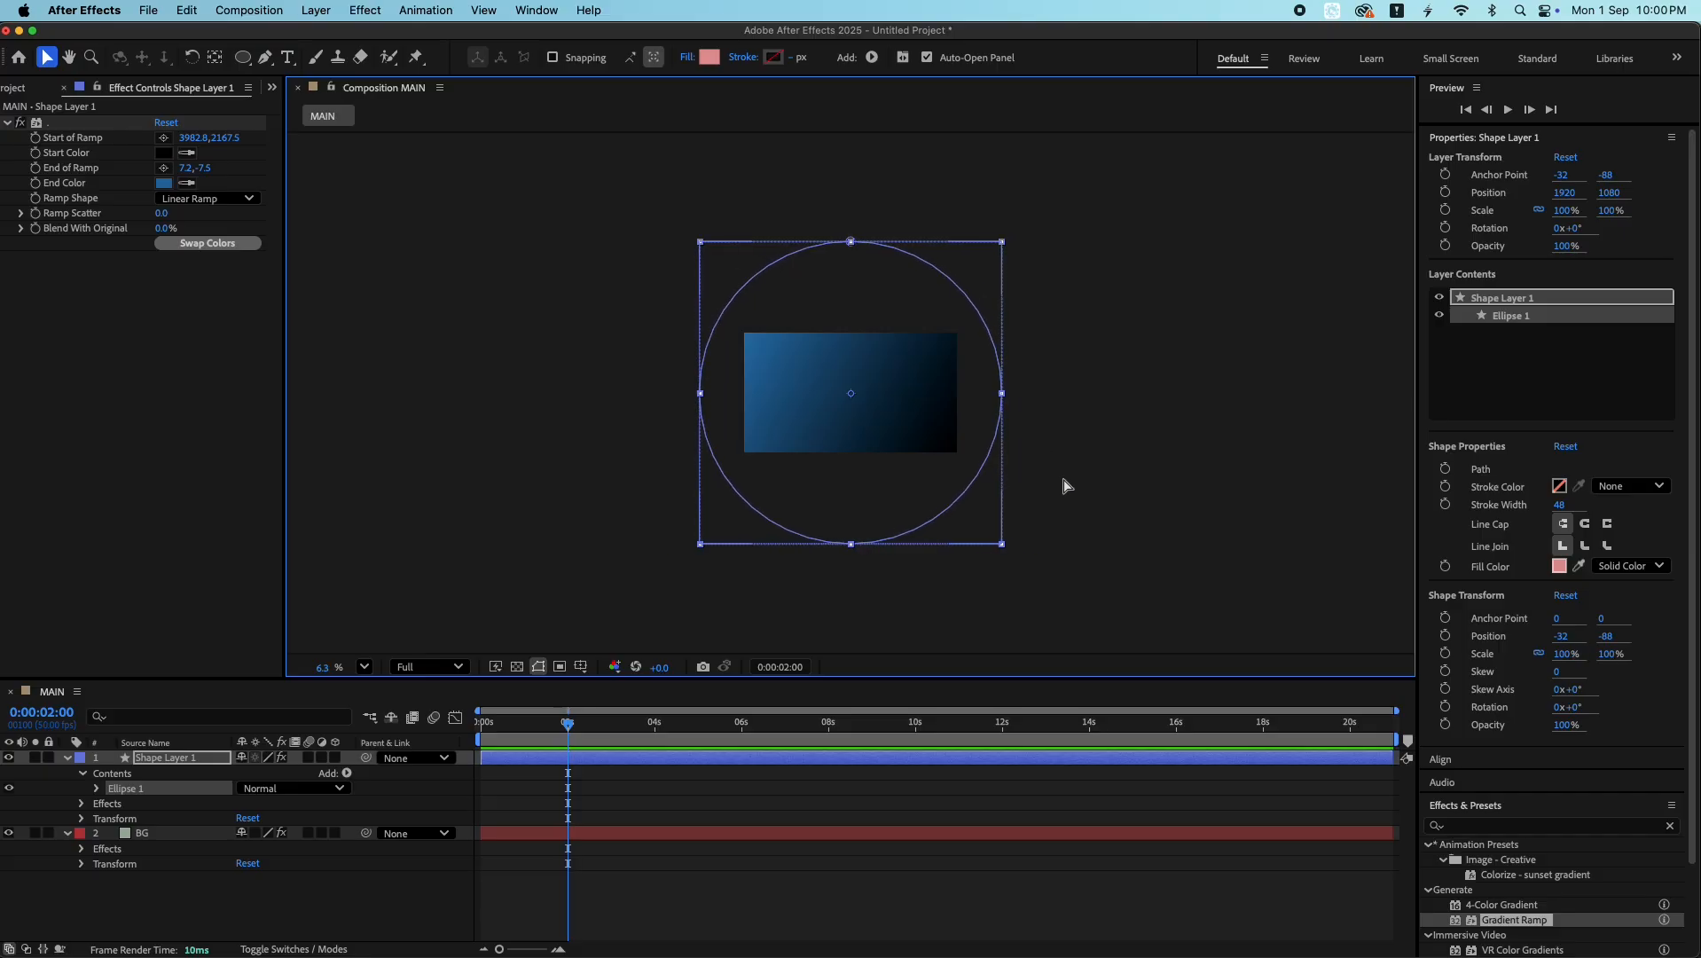
key("super+shift+z")
key("super+z")
key("super+shift+z")
key("super+shift+z")
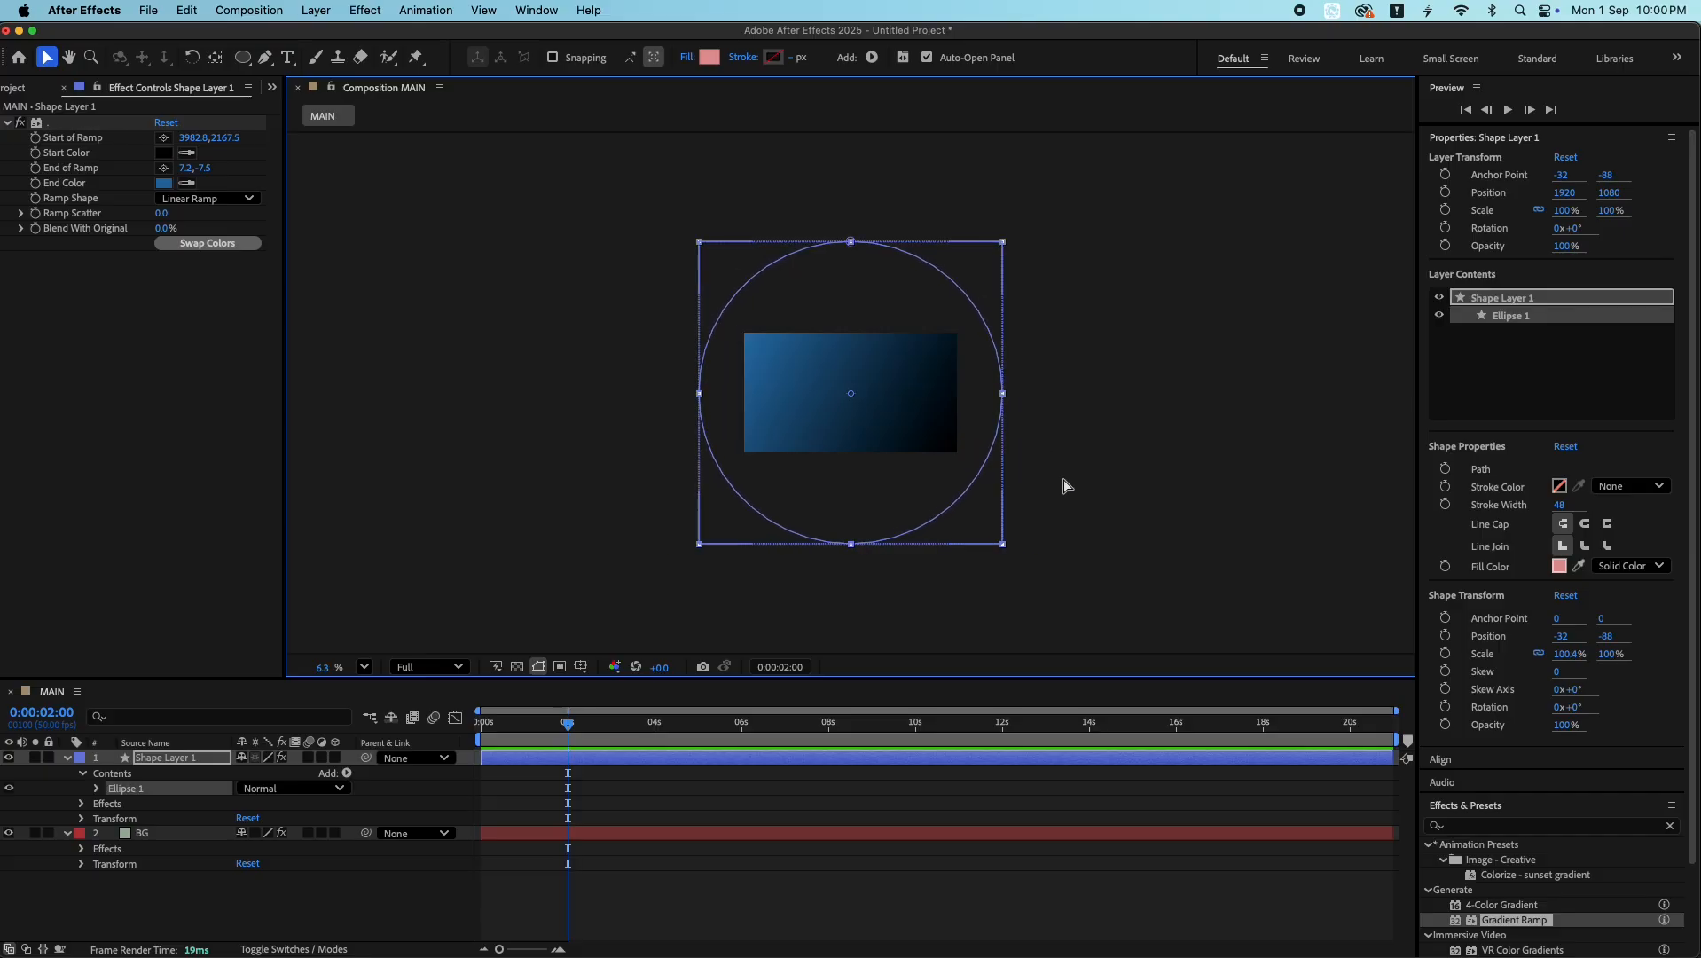
key("super+z")
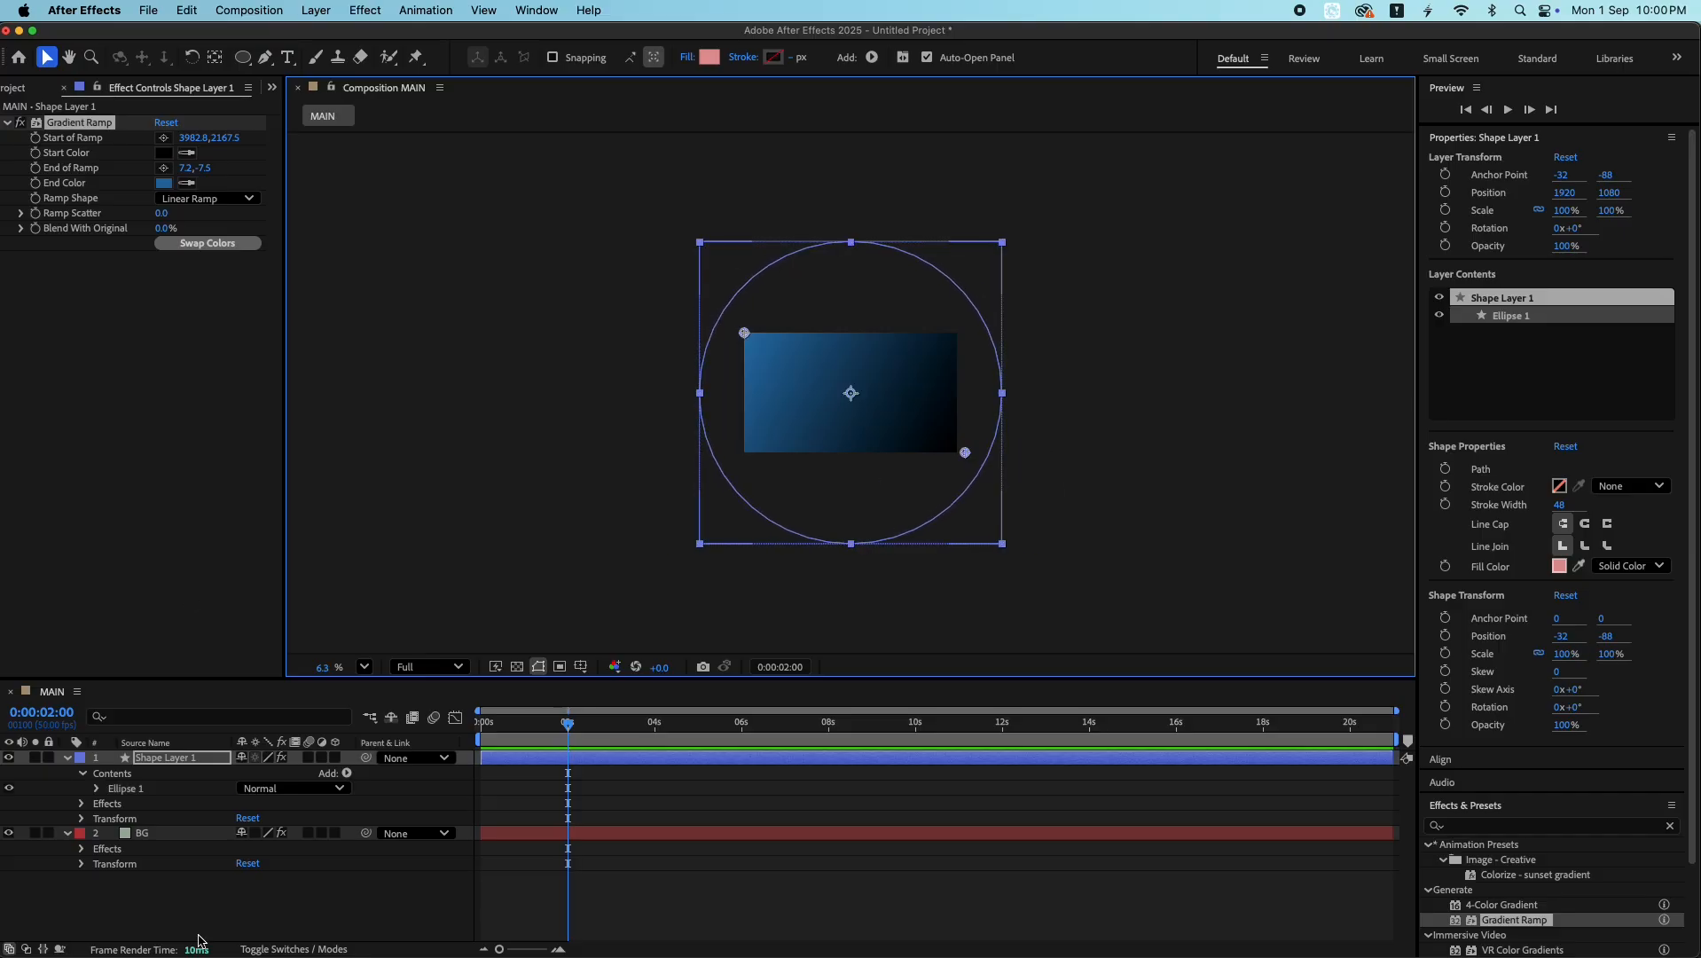
- Show the layer modes columns and move Shape Layer 1's circle path horizontally until it sits just outside the frame's right edge
left_click(254, 948)
left_click(248, 911)
left_click(178, 758)
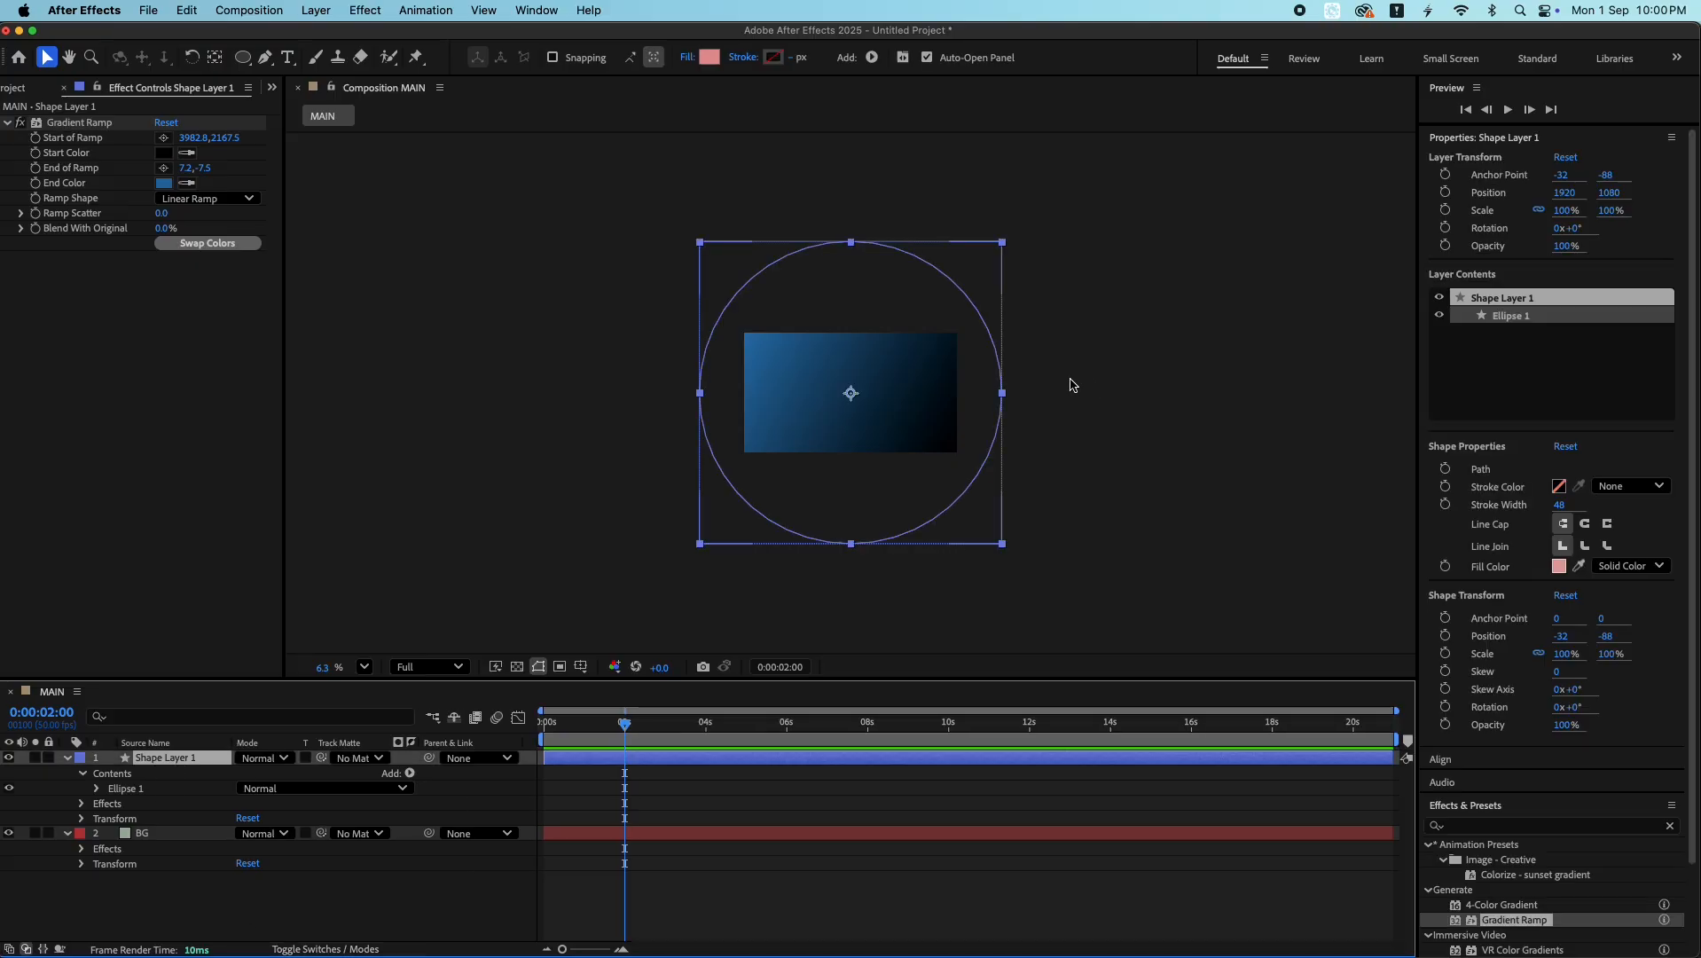
double_click(1003, 393)
double_click(1002, 369)
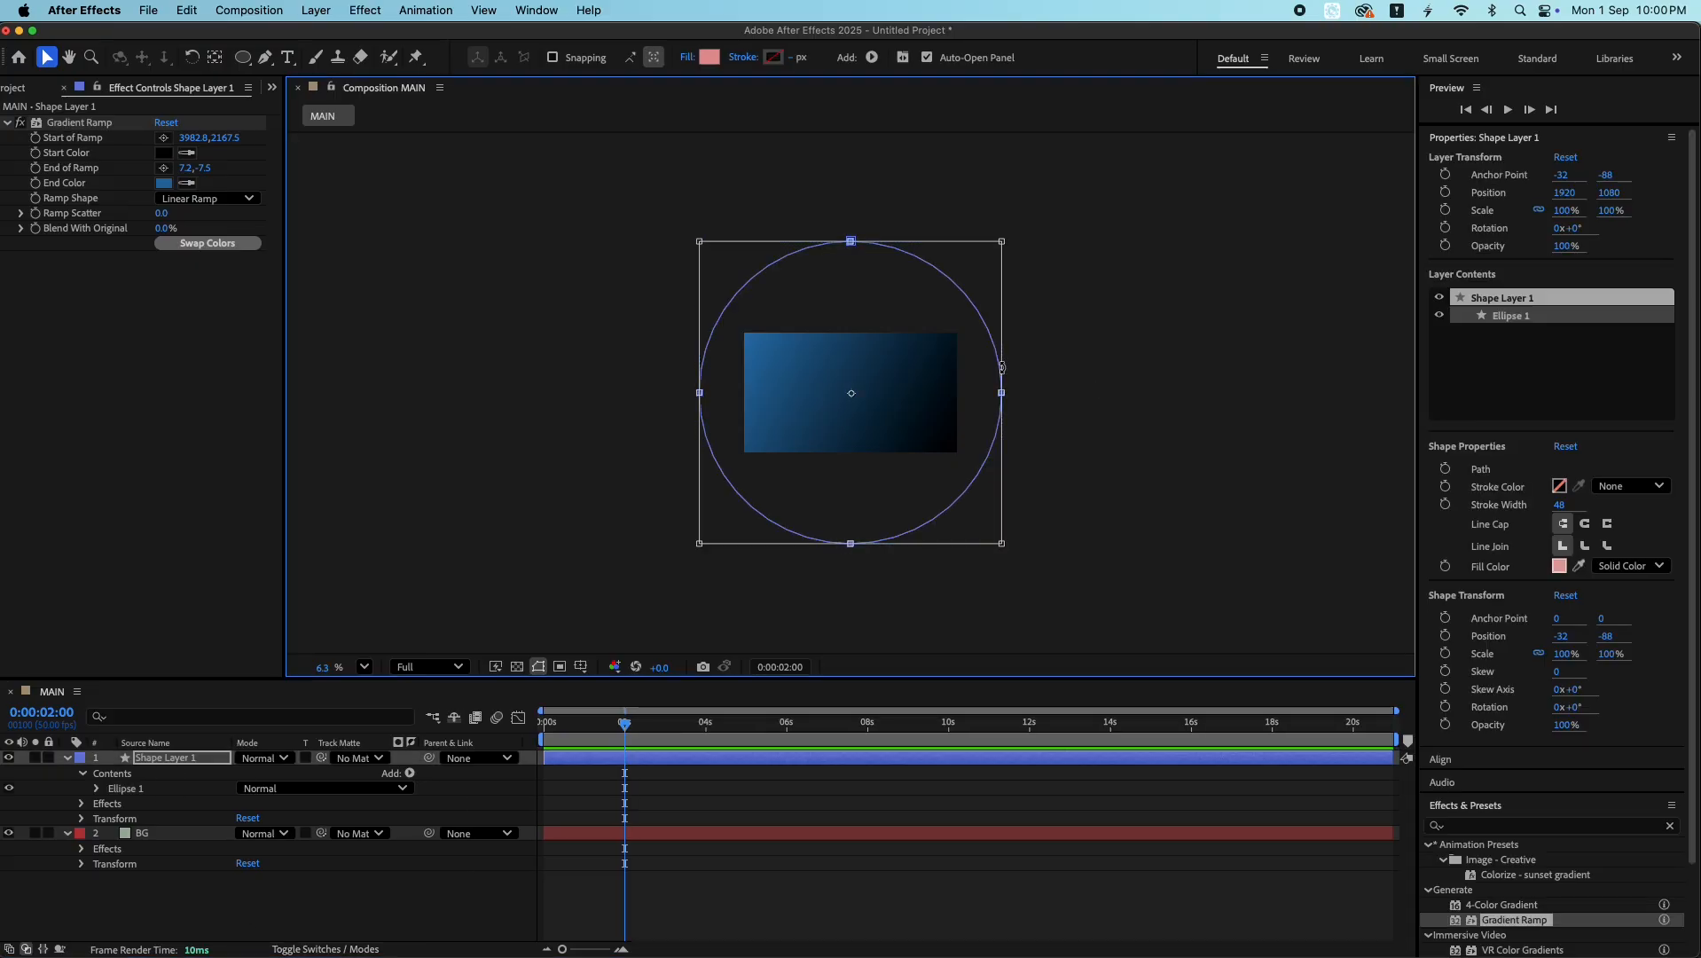
left_click_drag(909, 378, 1138, 396)
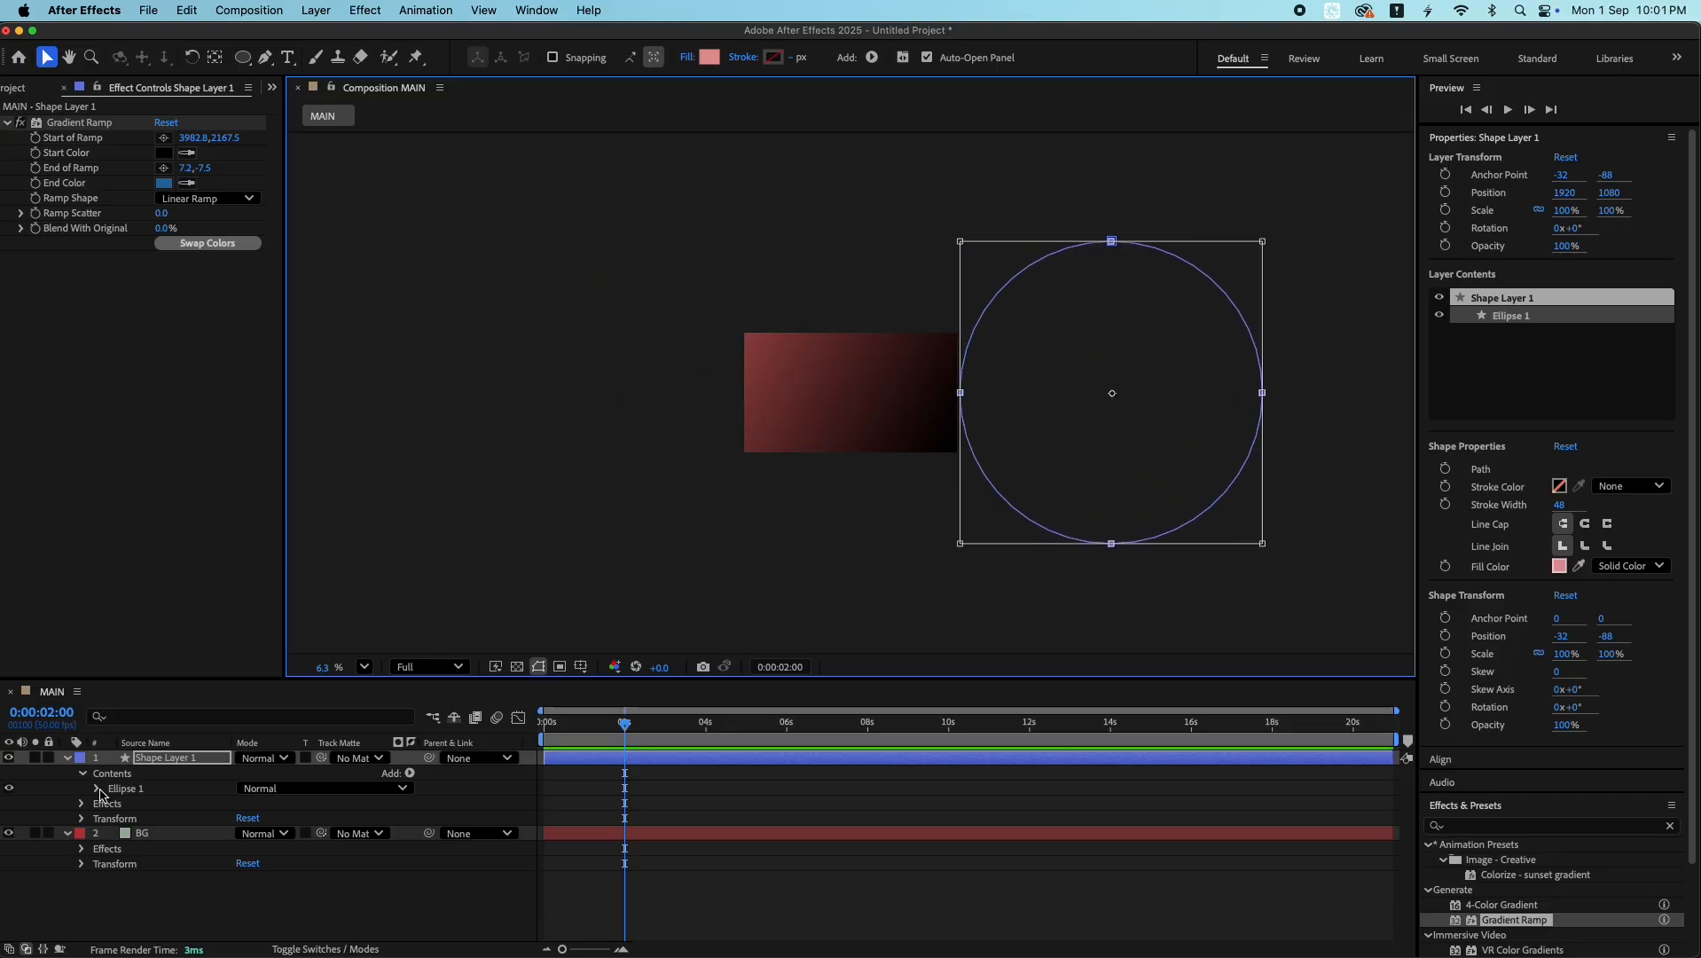
- Add a Path keyframe to Path 1 of Ellipse 1 and move it close to the start of the timeline
left_click(97, 789)
left_click(112, 804)
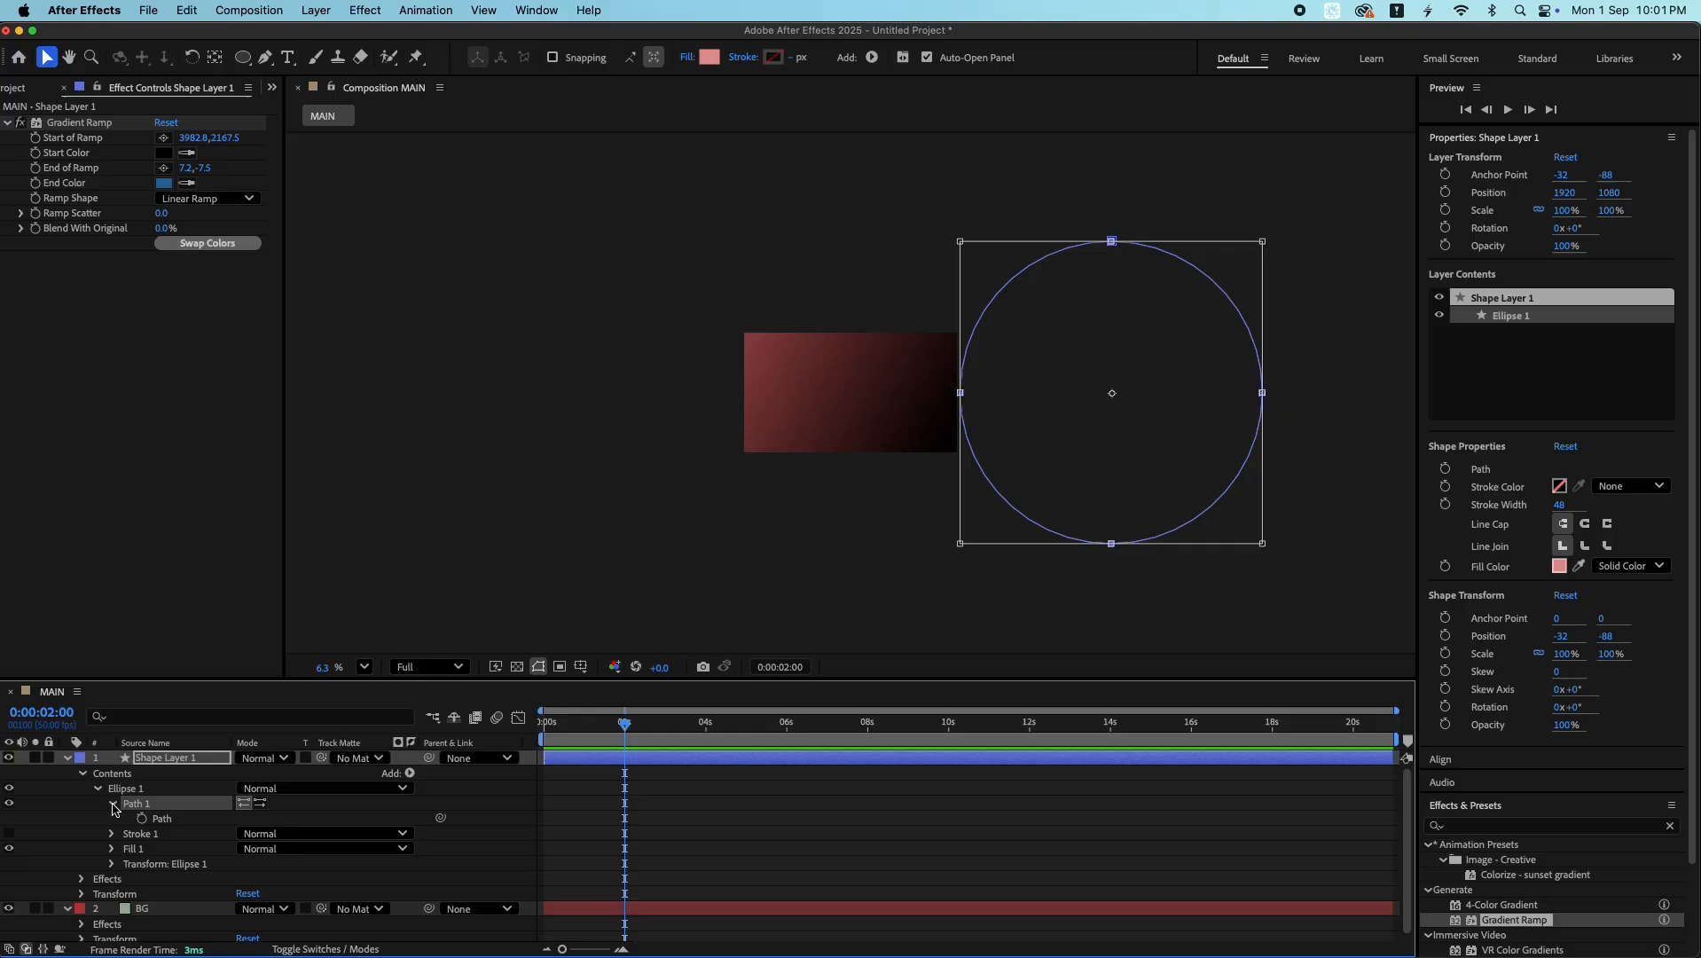
left_click(142, 819)
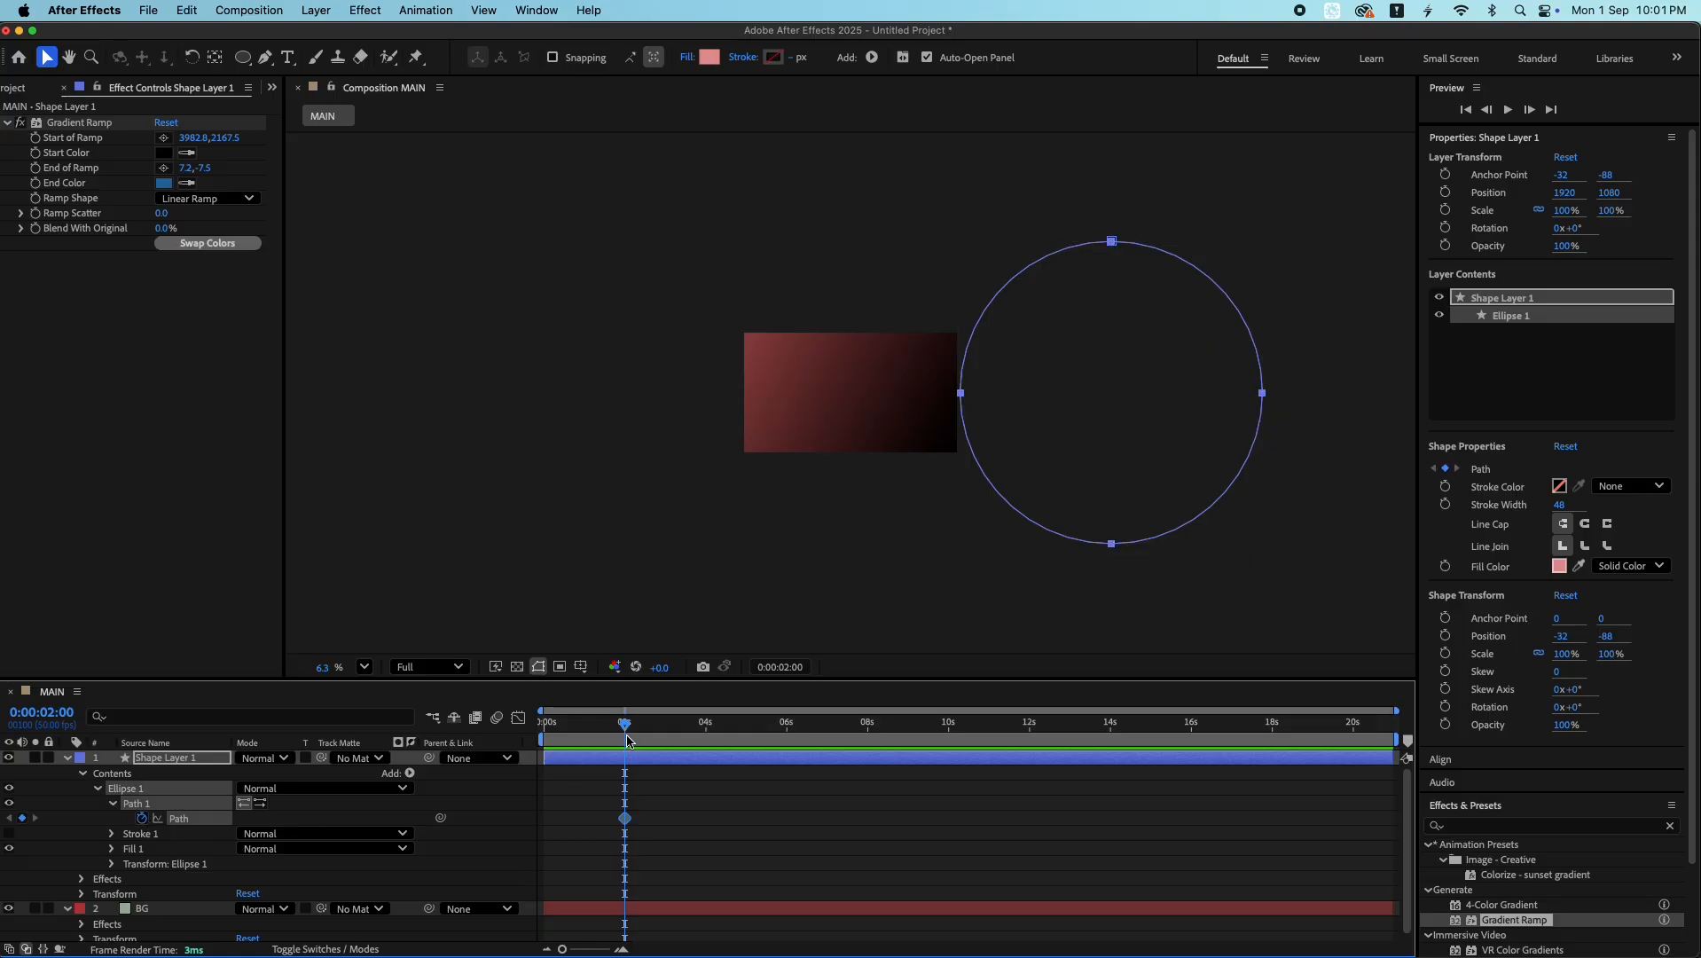
left_click_drag(625, 819, 559, 827)
left_click(1068, 403)
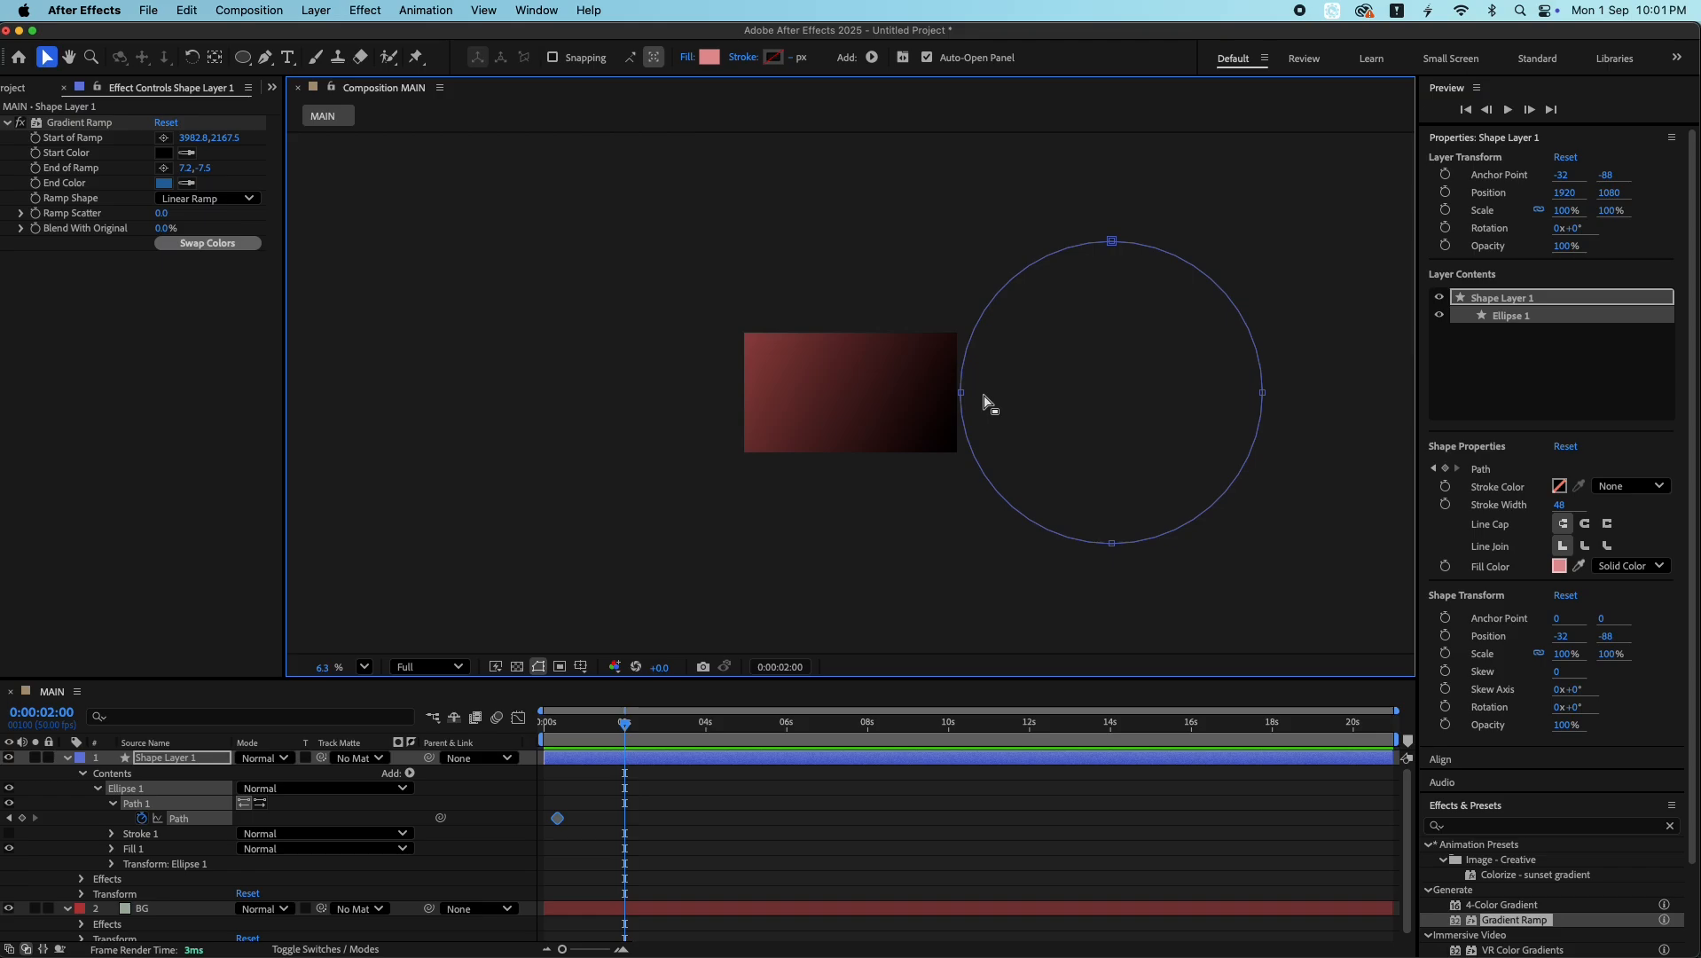
- At 0:00:02:00, move the whole circle path left until it covers more than half of the frame, creating the ending Path keyframe
double_click(962, 393)
left_click_drag(1093, 404, 965, 404)
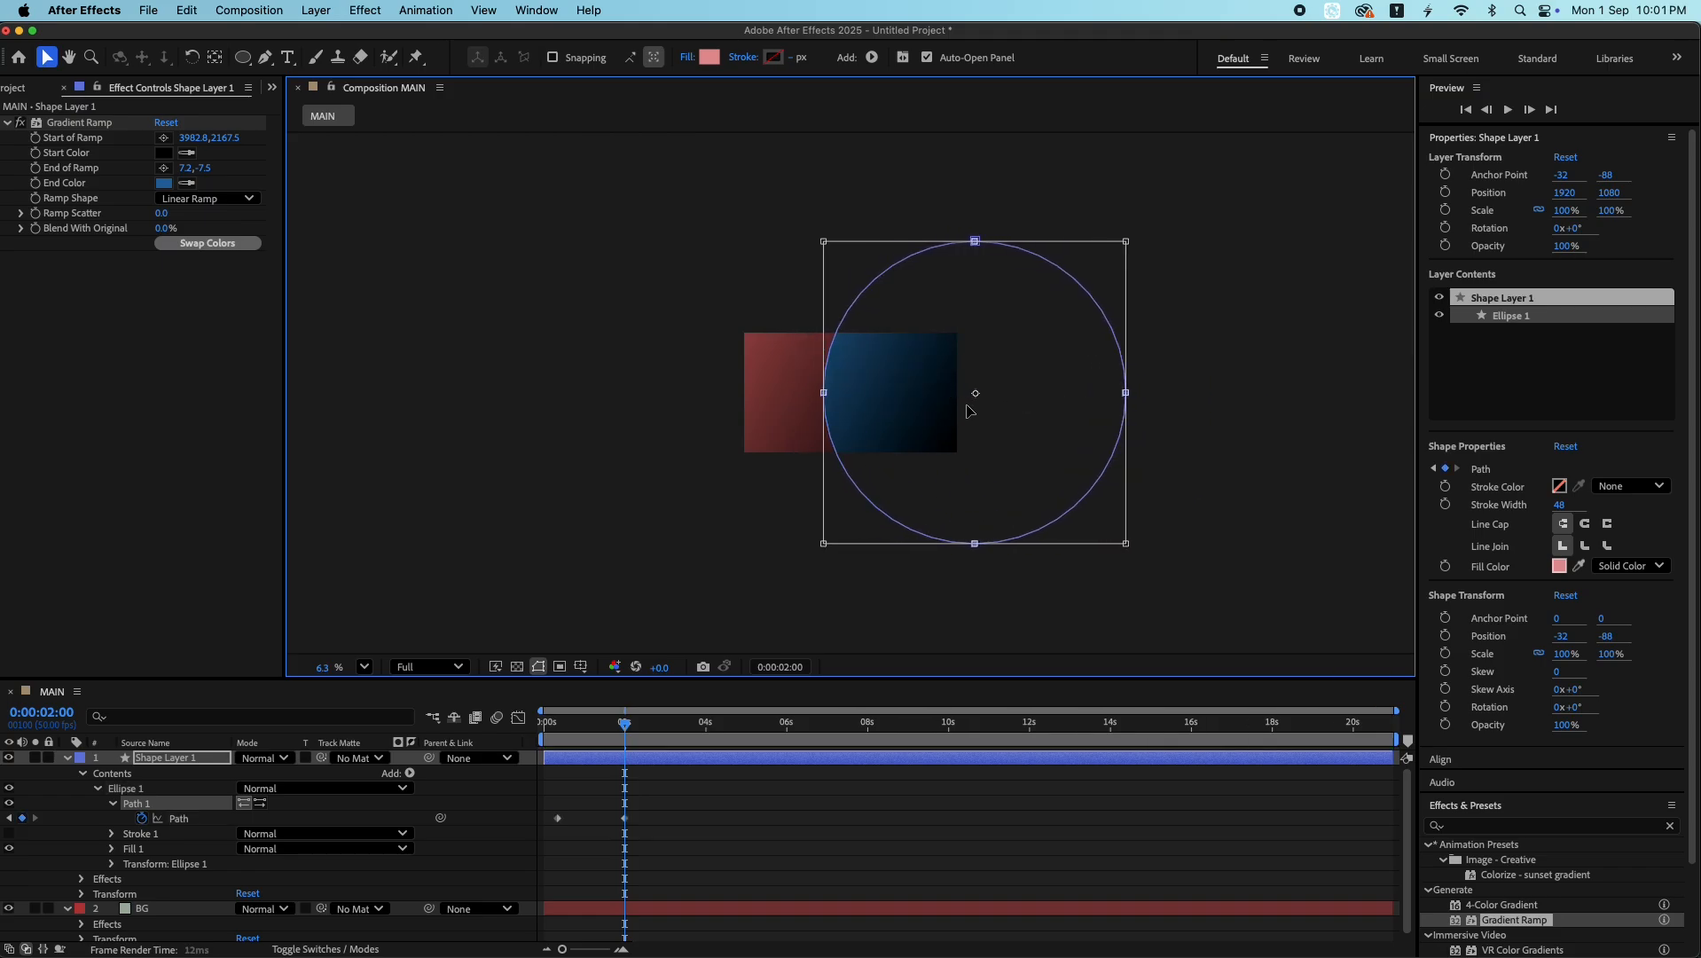
left_click(692, 856)
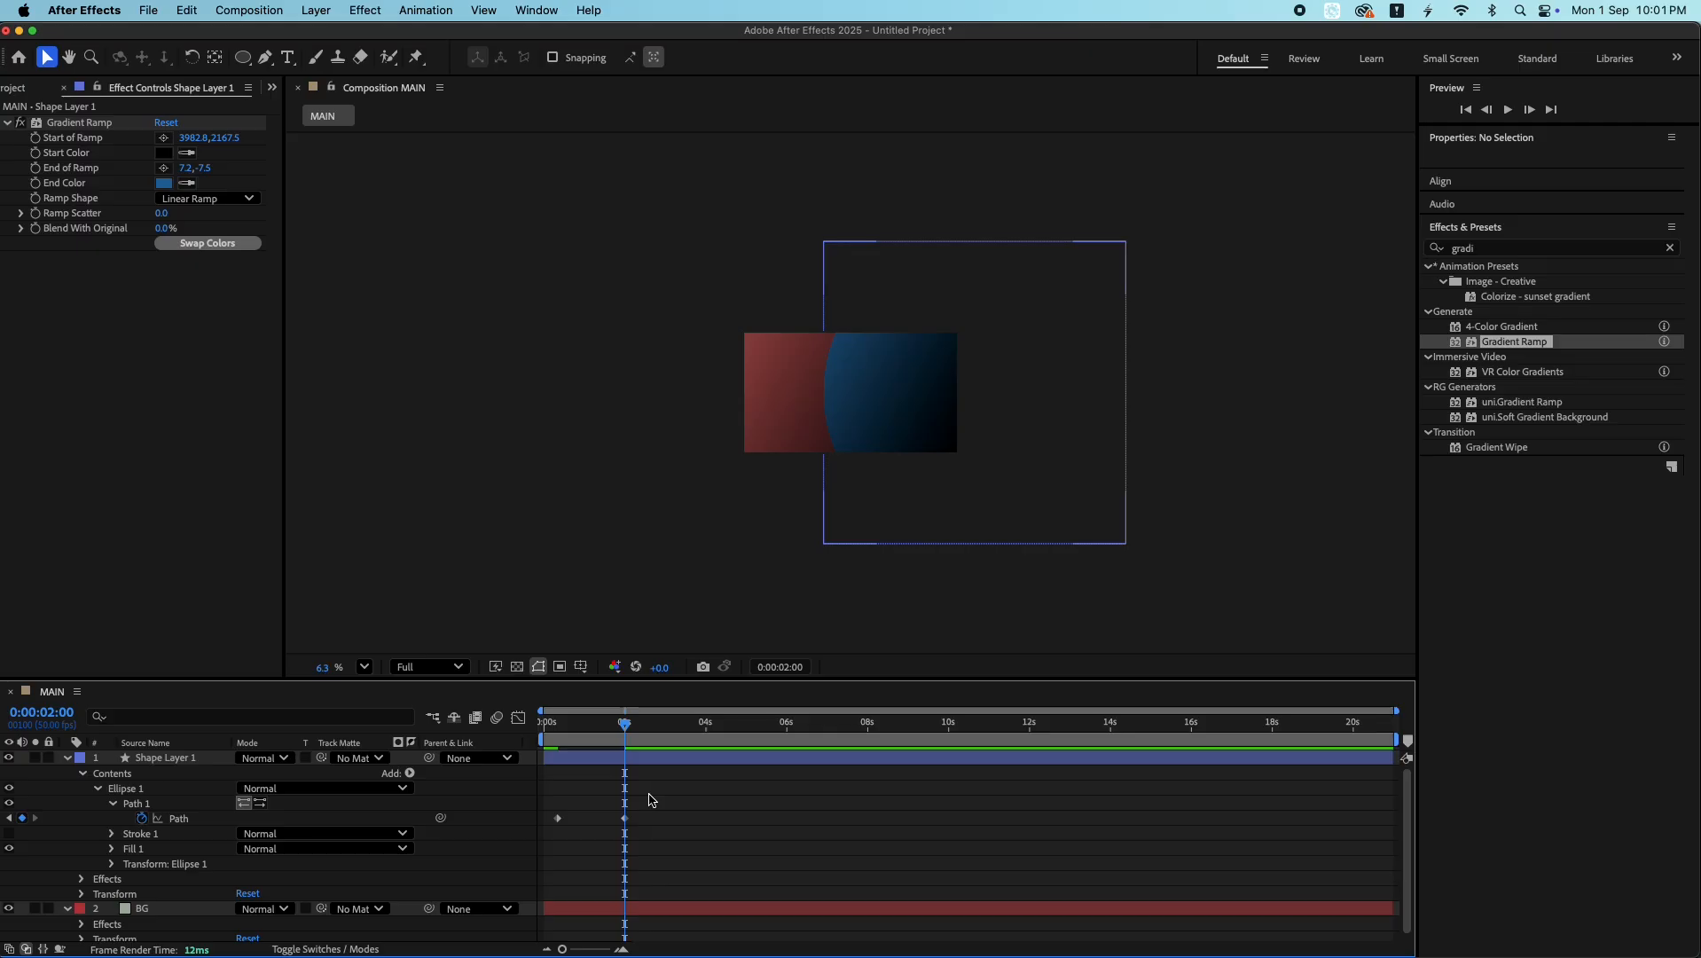
- Move the first Path keyframe to 0:00:00:00 and play the circle's slide-in
key("Home")
key("=")
key("=")
key("=")
left_click_drag(649, 818, 545, 823)
key("space")
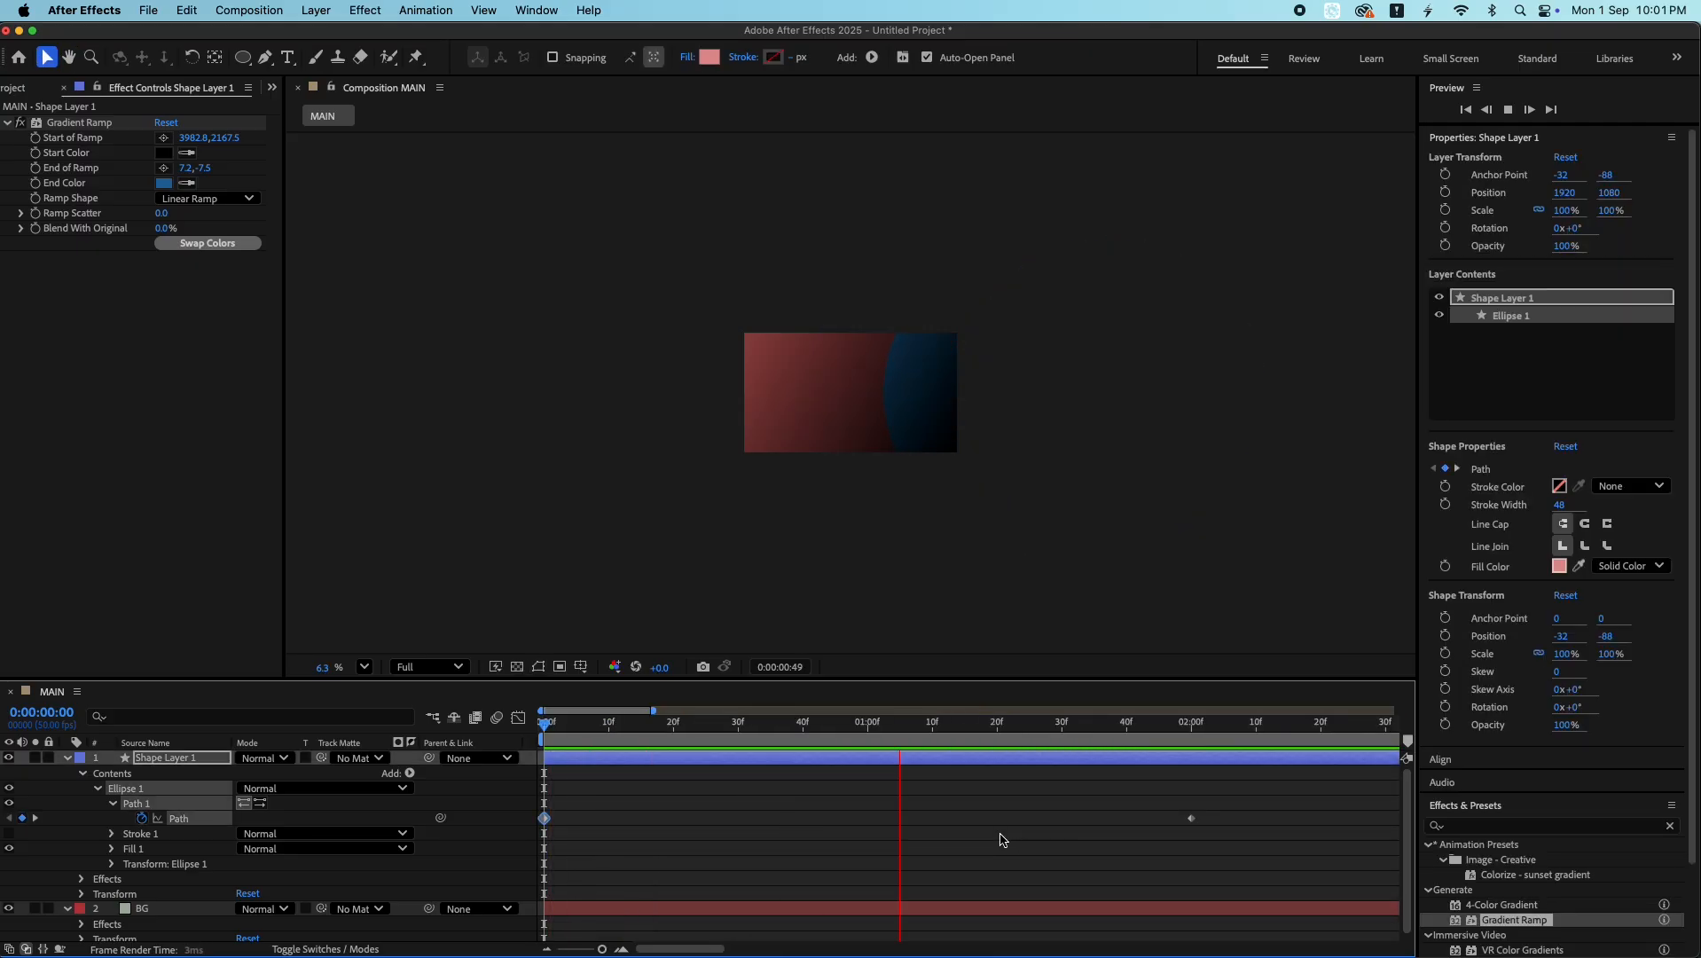
key("space")
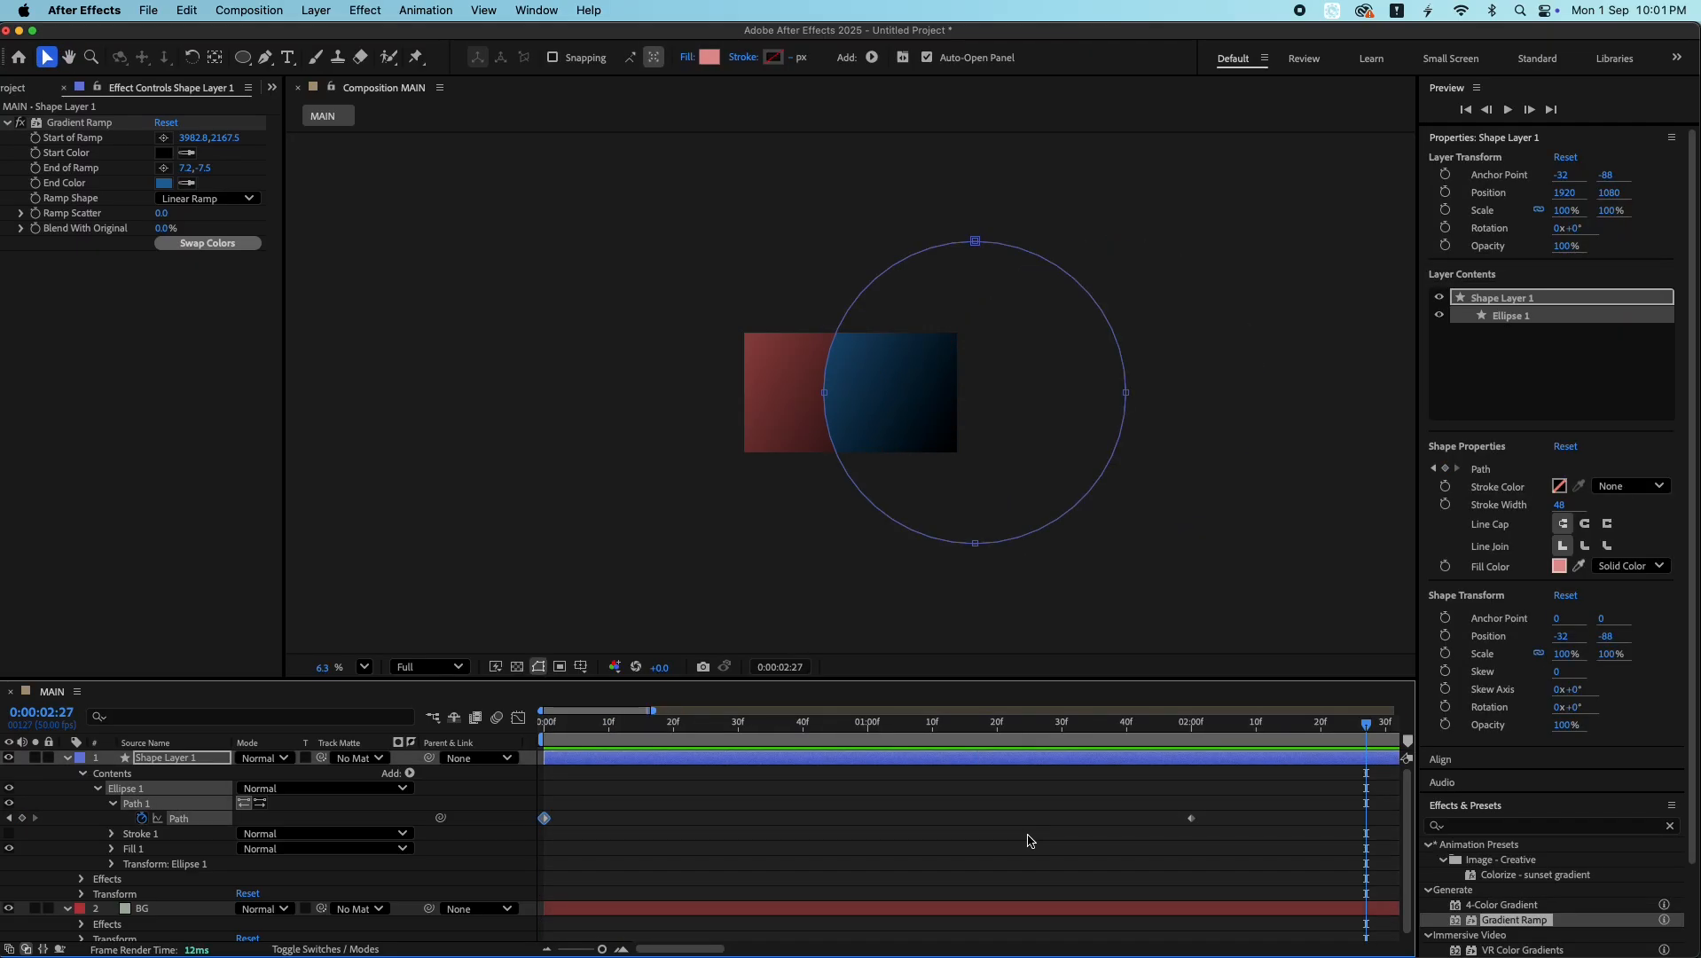
- Move the ending Path keyframe to 0:00:01:00 and apply Easy Ease to both Path keyframes
left_click(869, 725)
type("gradi")
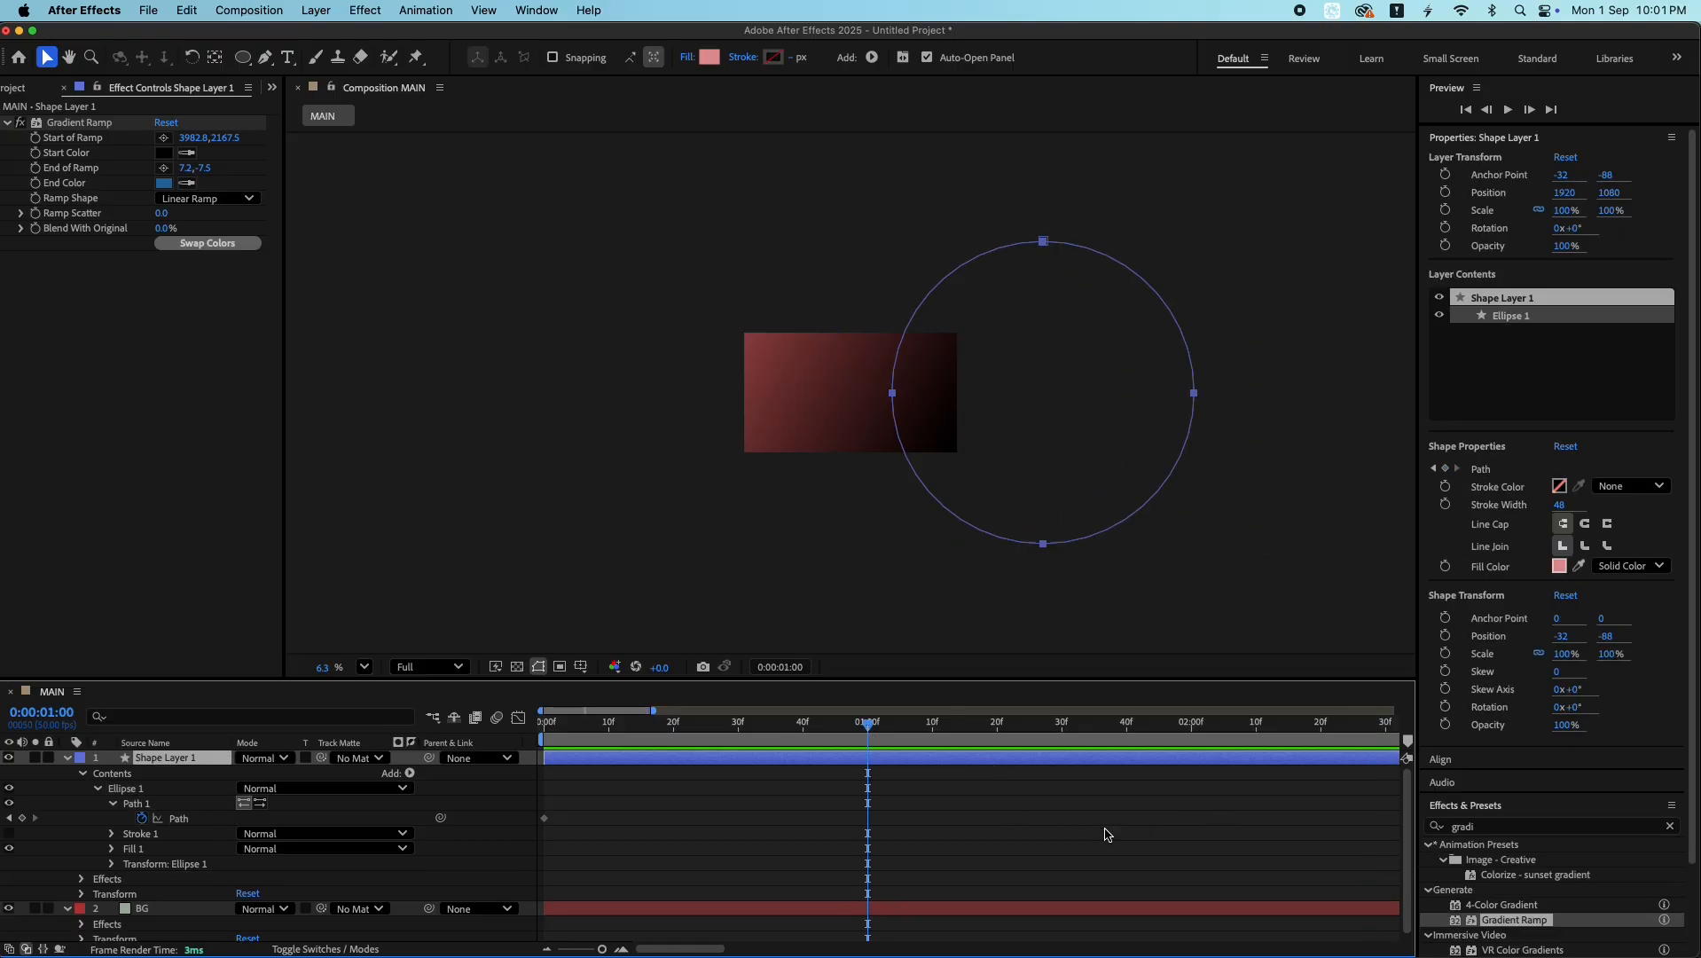
key("super+v")
left_click_drag(964, 797, 345, 849)
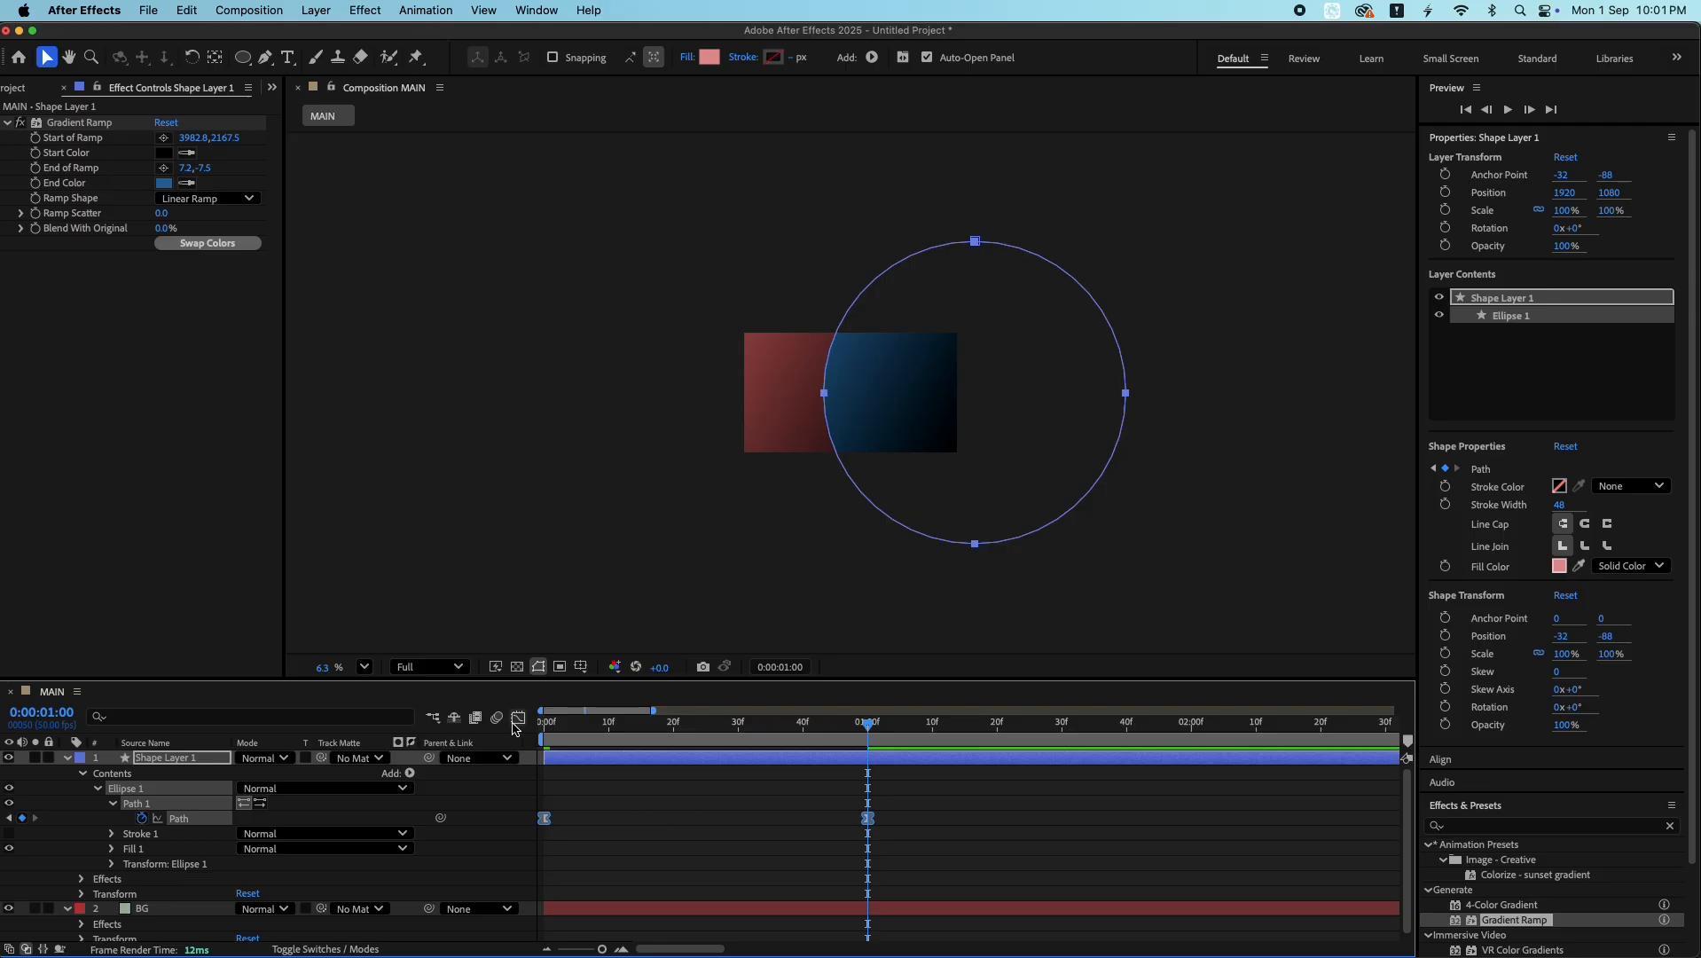
- Lengthen the ending keyframe's ease in the Graph Editor so the circle slows gradually, and preview the animation
left_click(516, 720)
left_click_drag(965, 867, 704, 909)
left_click(520, 724)
key("Home")
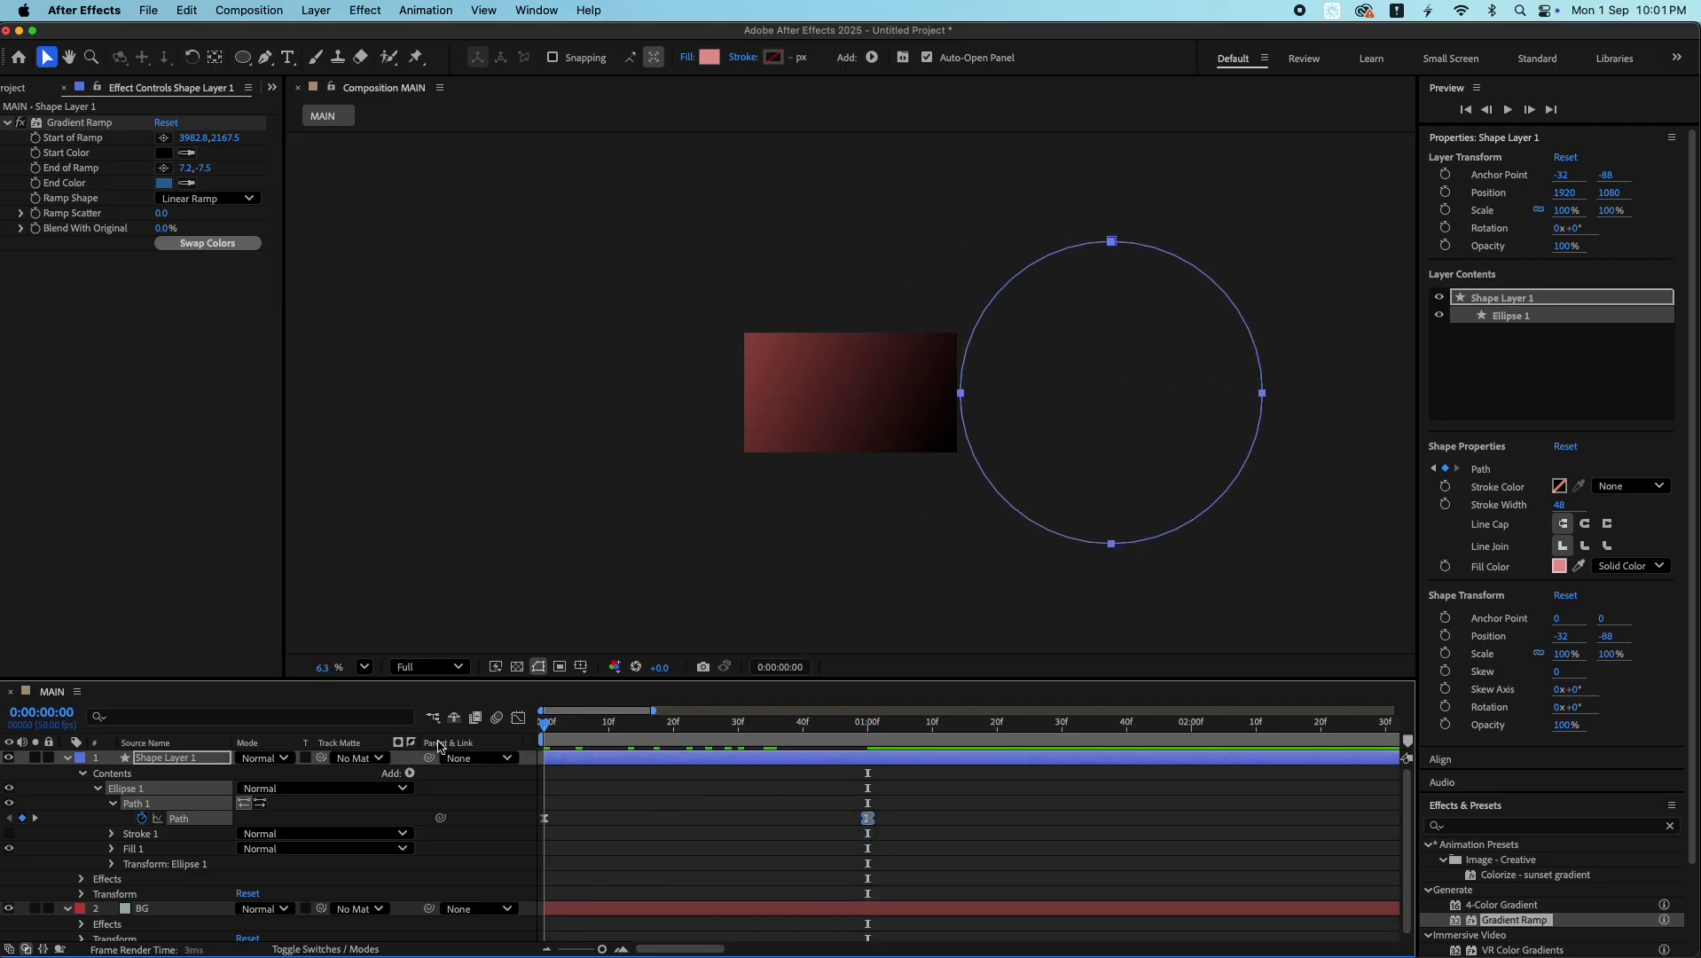
key("space")
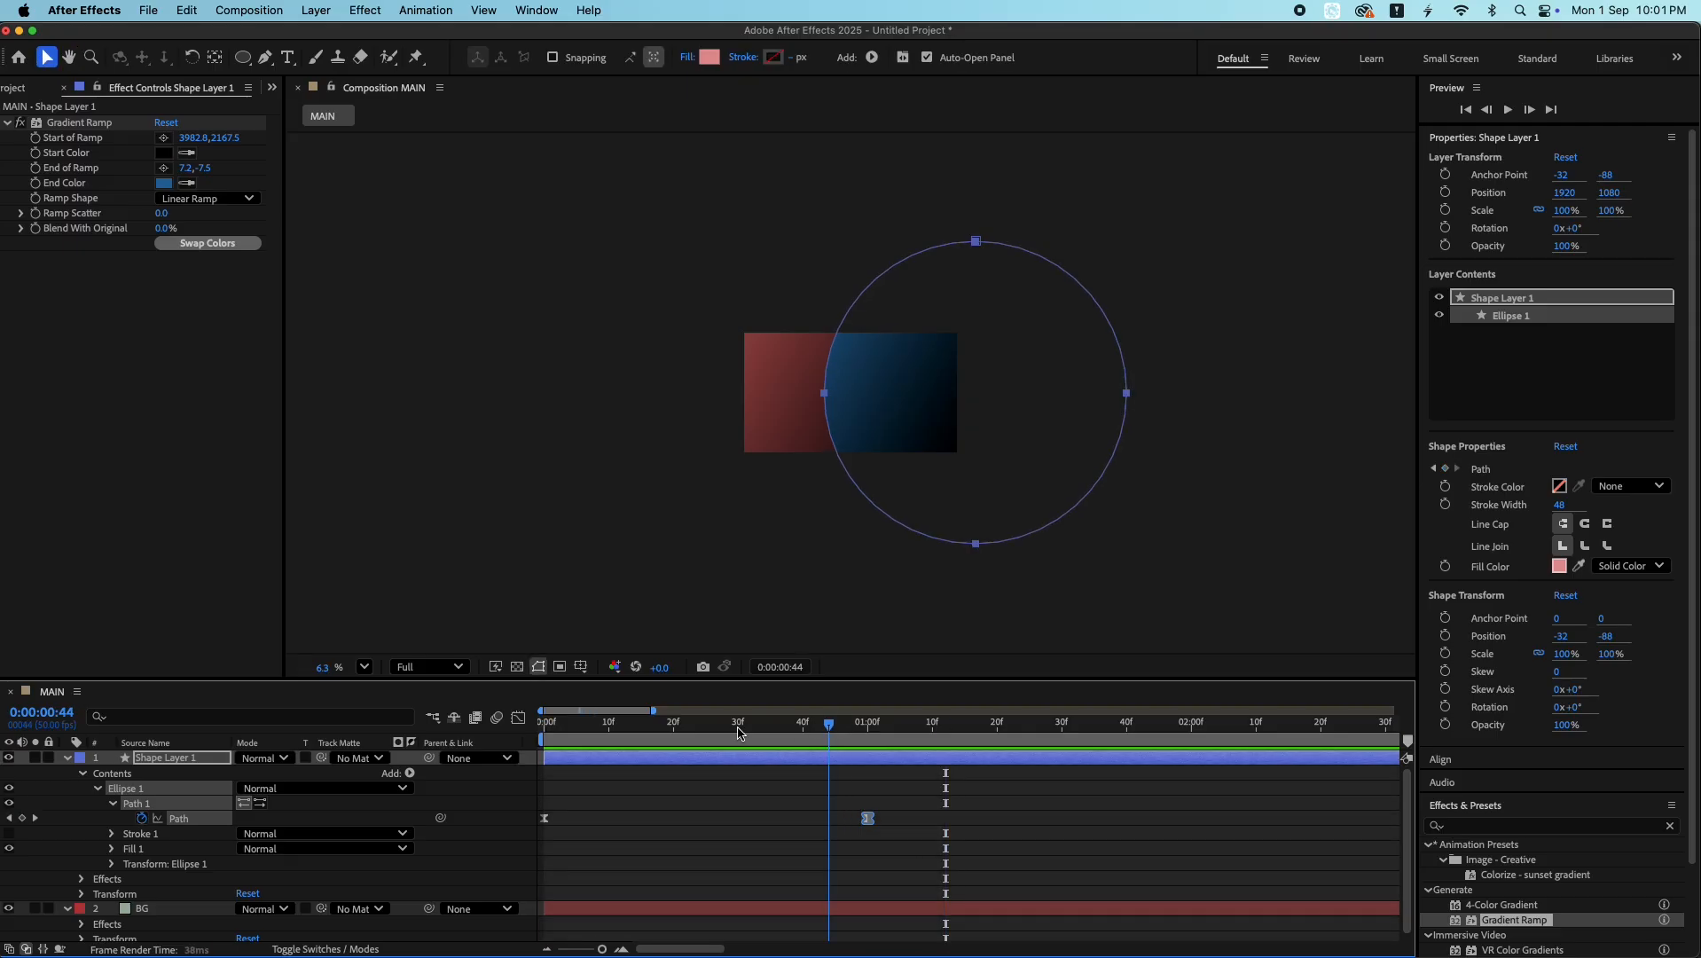
key("space")
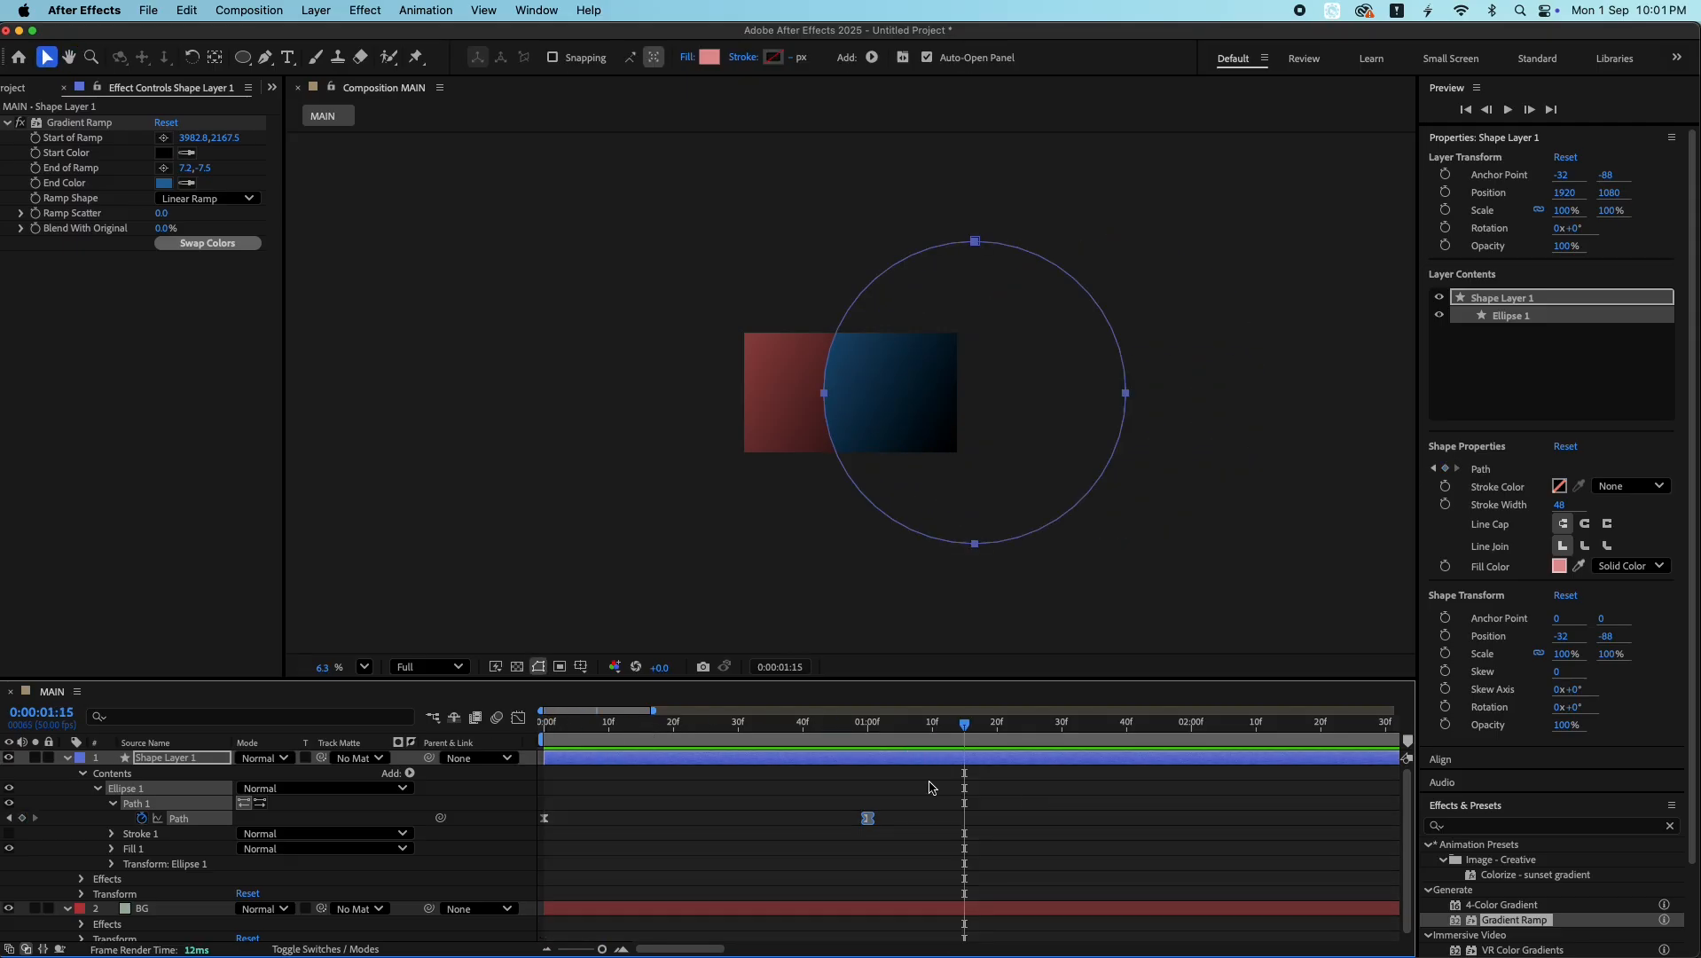
- Move the ending Path keyframe to 0:00:01:30 and preview the slower slide-in
left_click_drag(869, 729, 1062, 728)
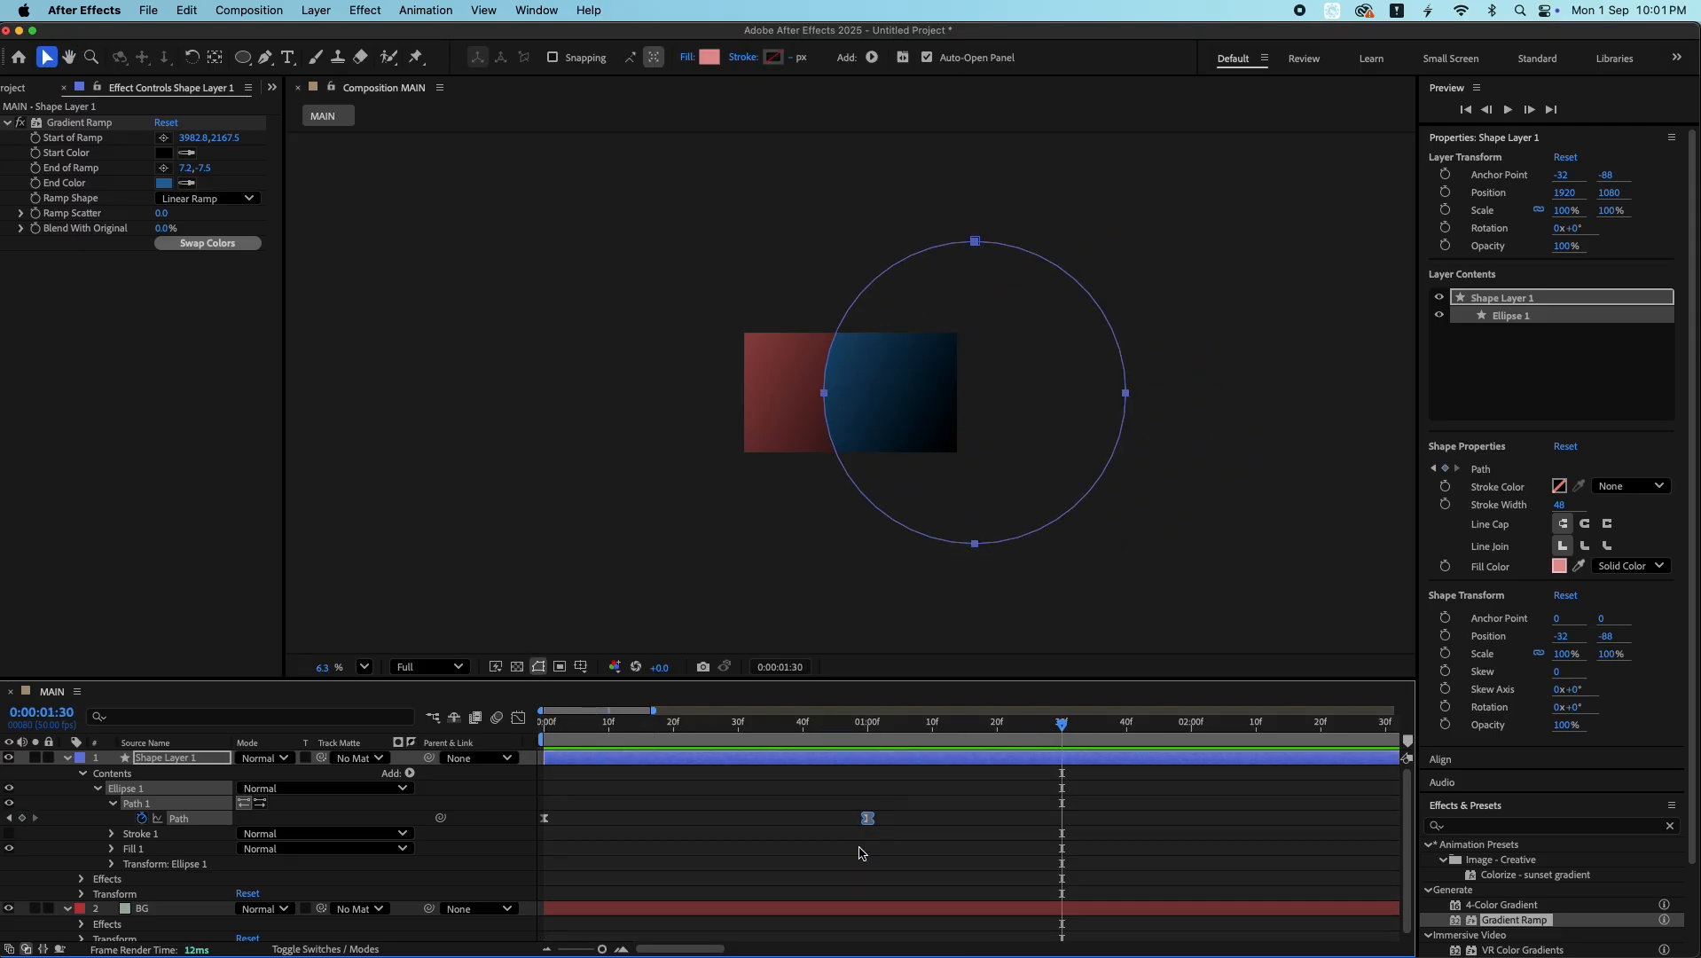
left_click_drag(867, 818, 1073, 817)
key("space")
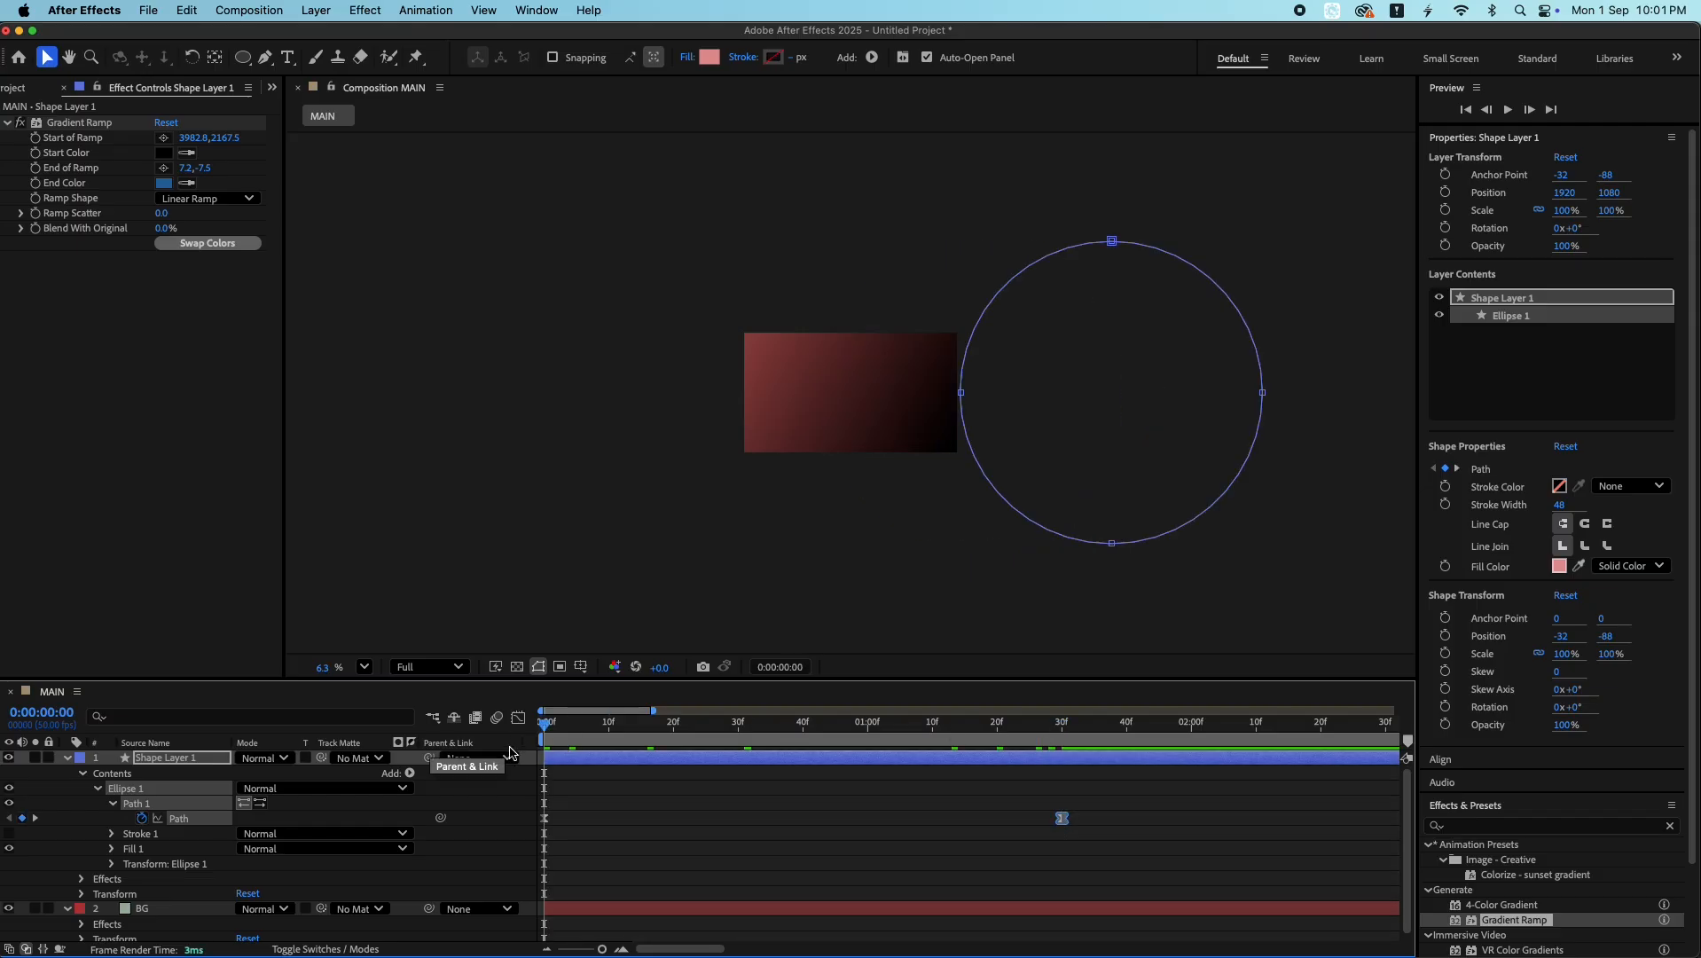
key("space")
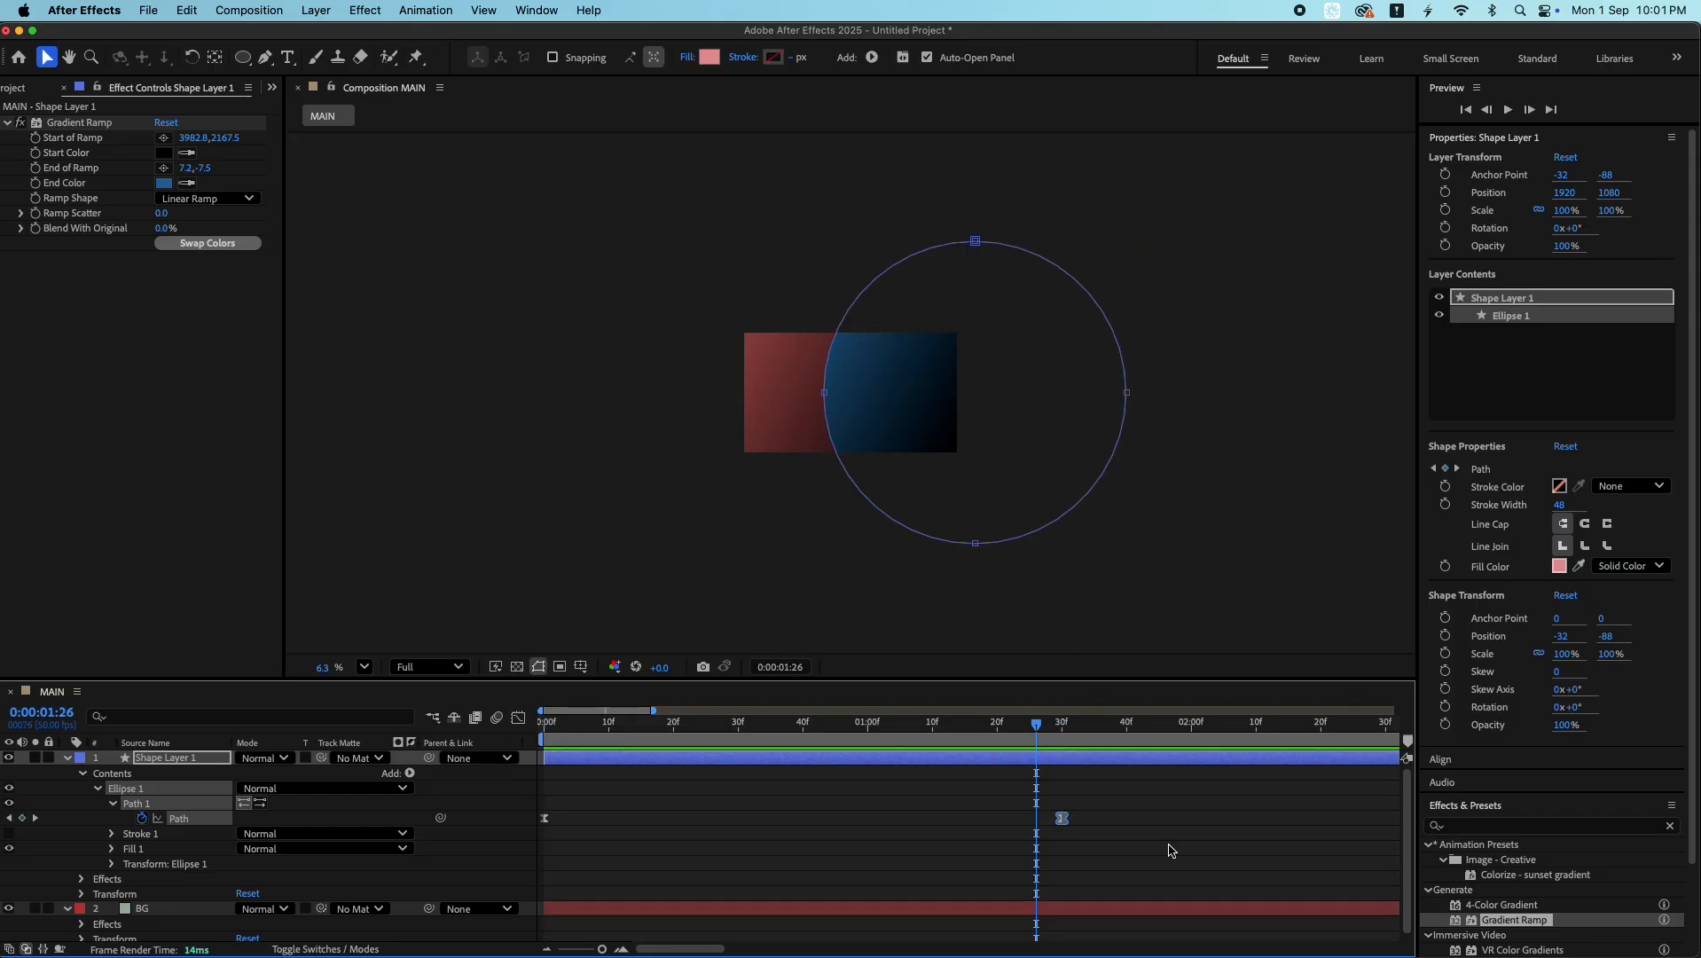
- Set the Start Color of Shape Layer 1's Gradient Ramp to a light red
left_click(164, 156)
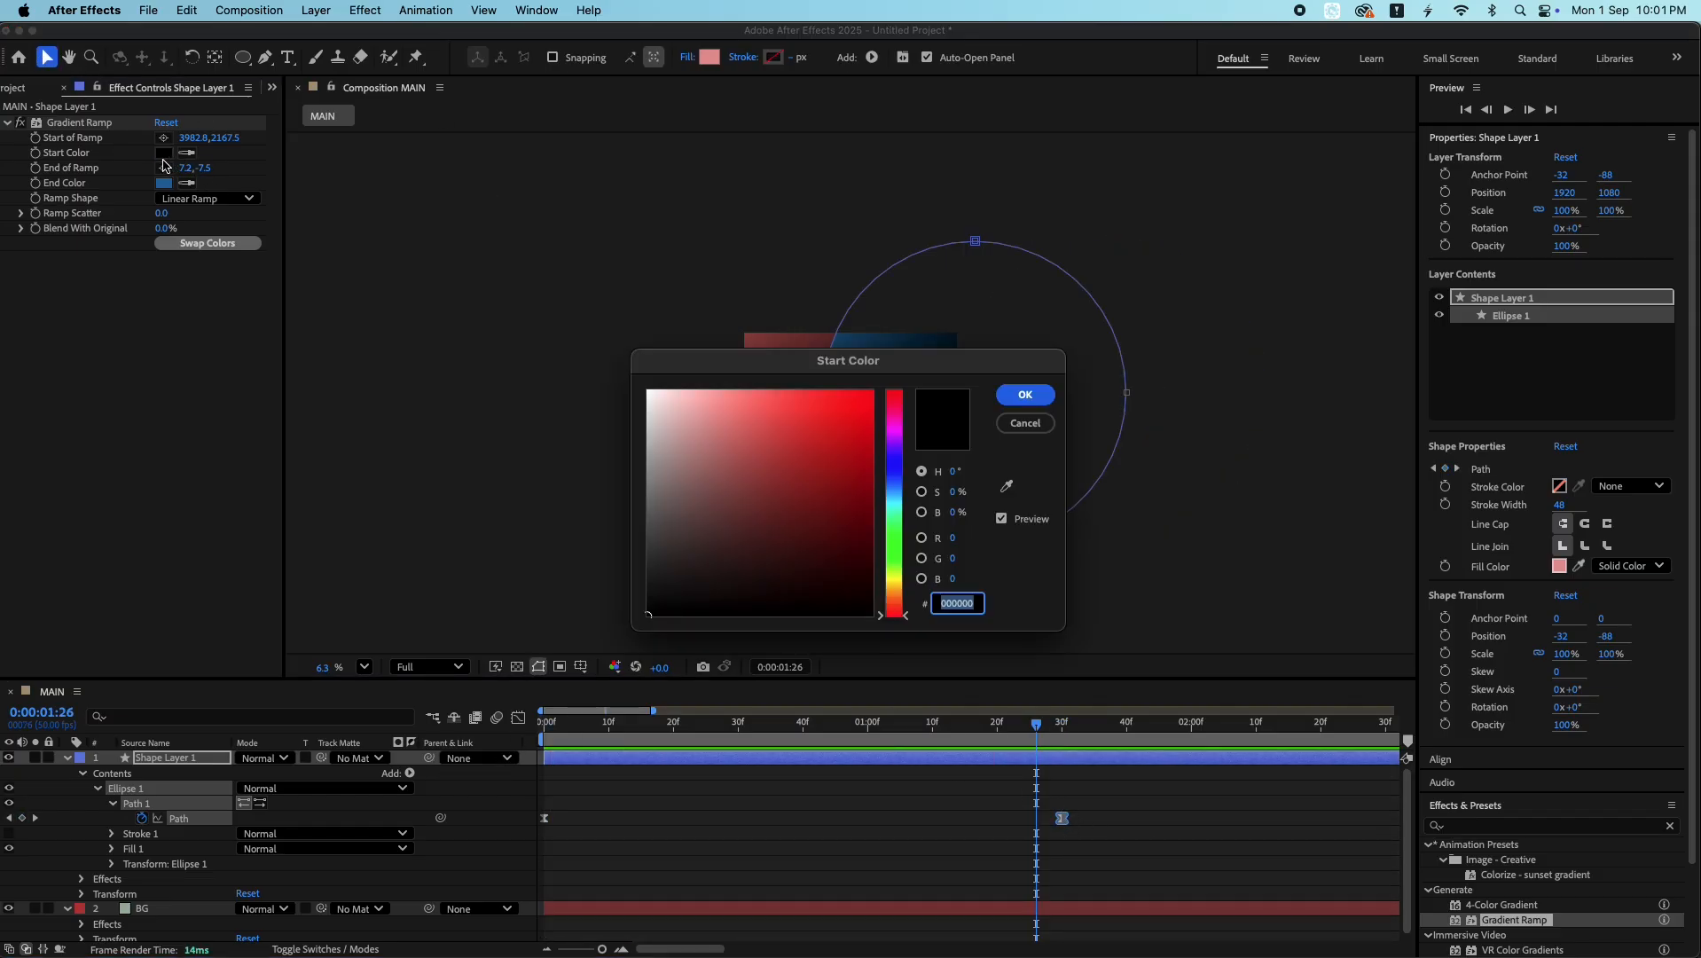
left_click(744, 434)
left_click_drag(897, 368, 488, 400)
left_click(612, 431)
- Set Shape Layer 1's Gradient Ramp End Color to very dark green 06160B and its Start of Ramp X value to 3588.8
left_click(164, 183)
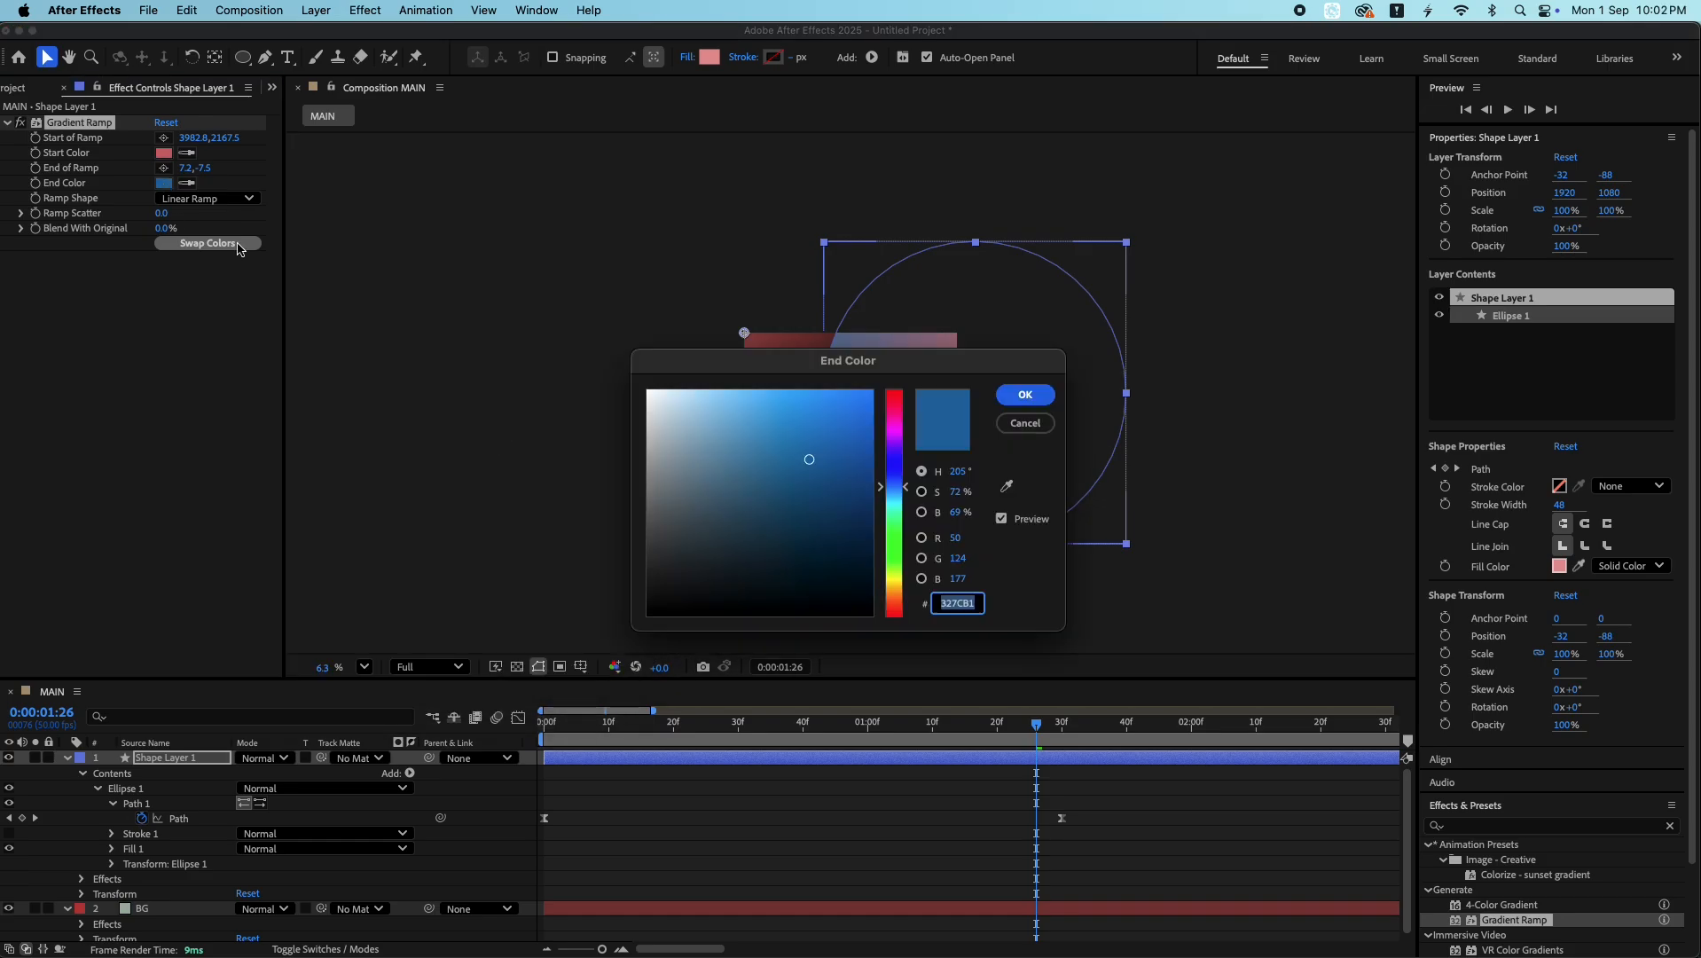
left_click_drag(817, 368, 440, 458)
mouse_move(429, 554)
left_mouse_down()
mouse_move(422, 619)
mouse_move(517, 663)
mouse_move(551, 719)
mouse_move(496, 648)
mouse_move(426, 701)
mouse_move(603, 745)
mouse_move(488, 669)
mouse_move(475, 596)
left_mouse_up()
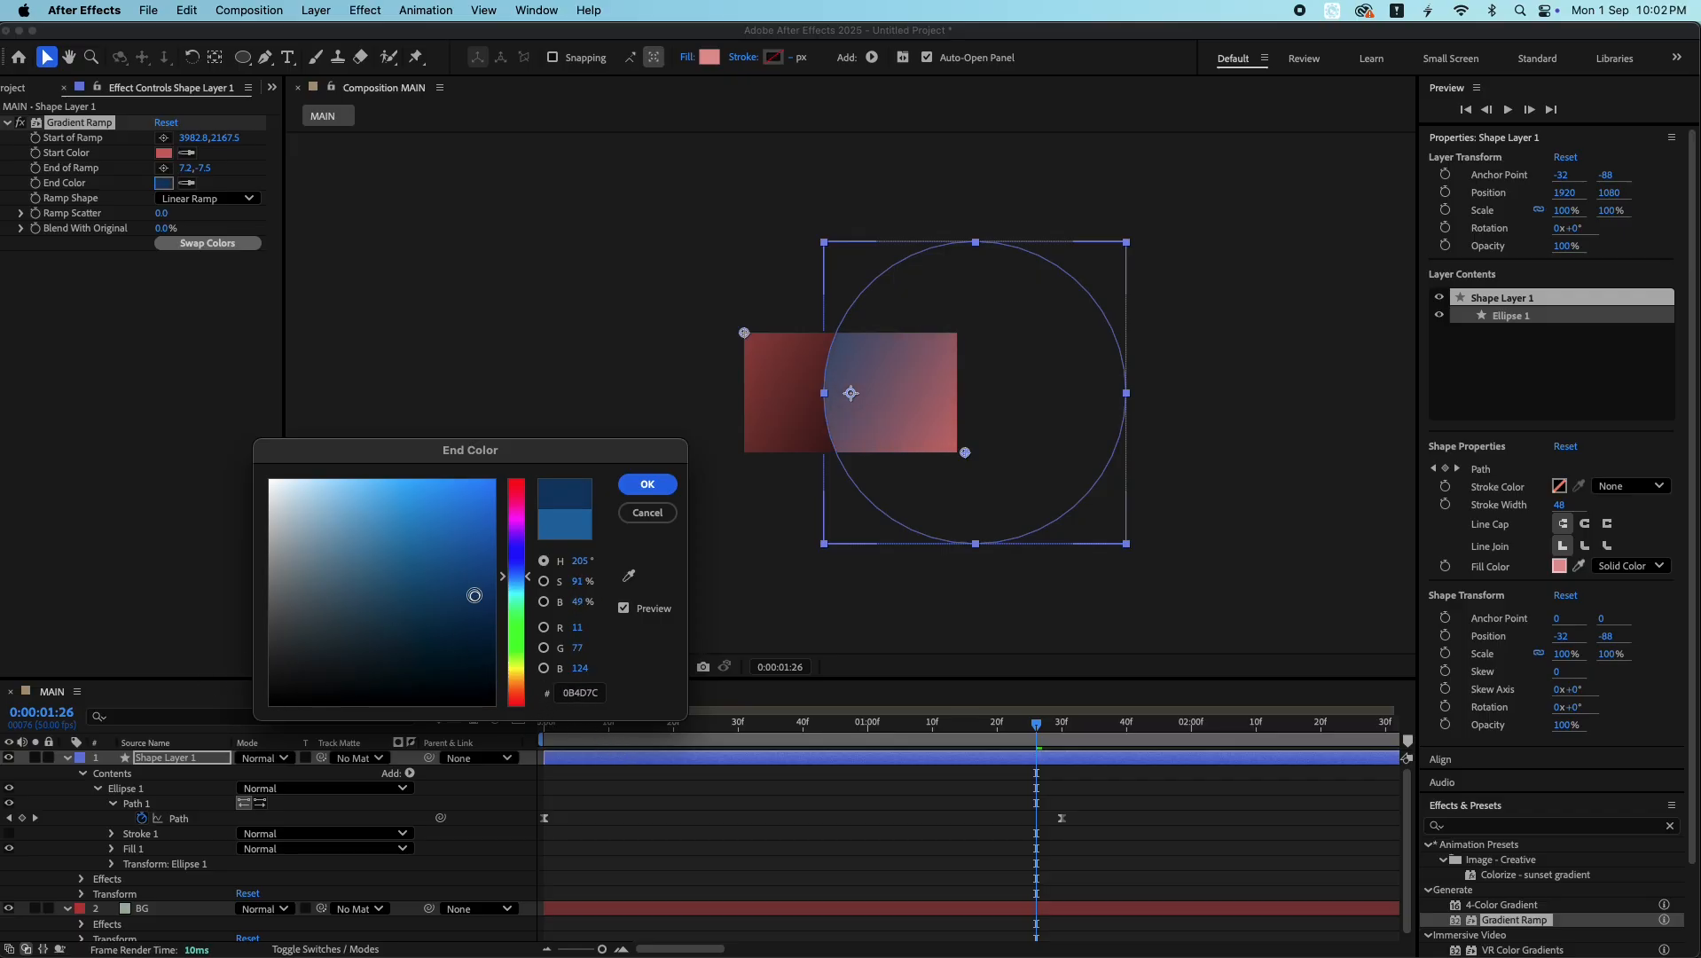
mouse_move(517, 532)
left_mouse_down()
mouse_move(516, 499)
mouse_move(516, 673)
mouse_move(517, 627)
left_mouse_up()
mouse_move(397, 602)
left_mouse_down()
mouse_move(441, 702)
mouse_move(438, 686)
left_mouse_up()
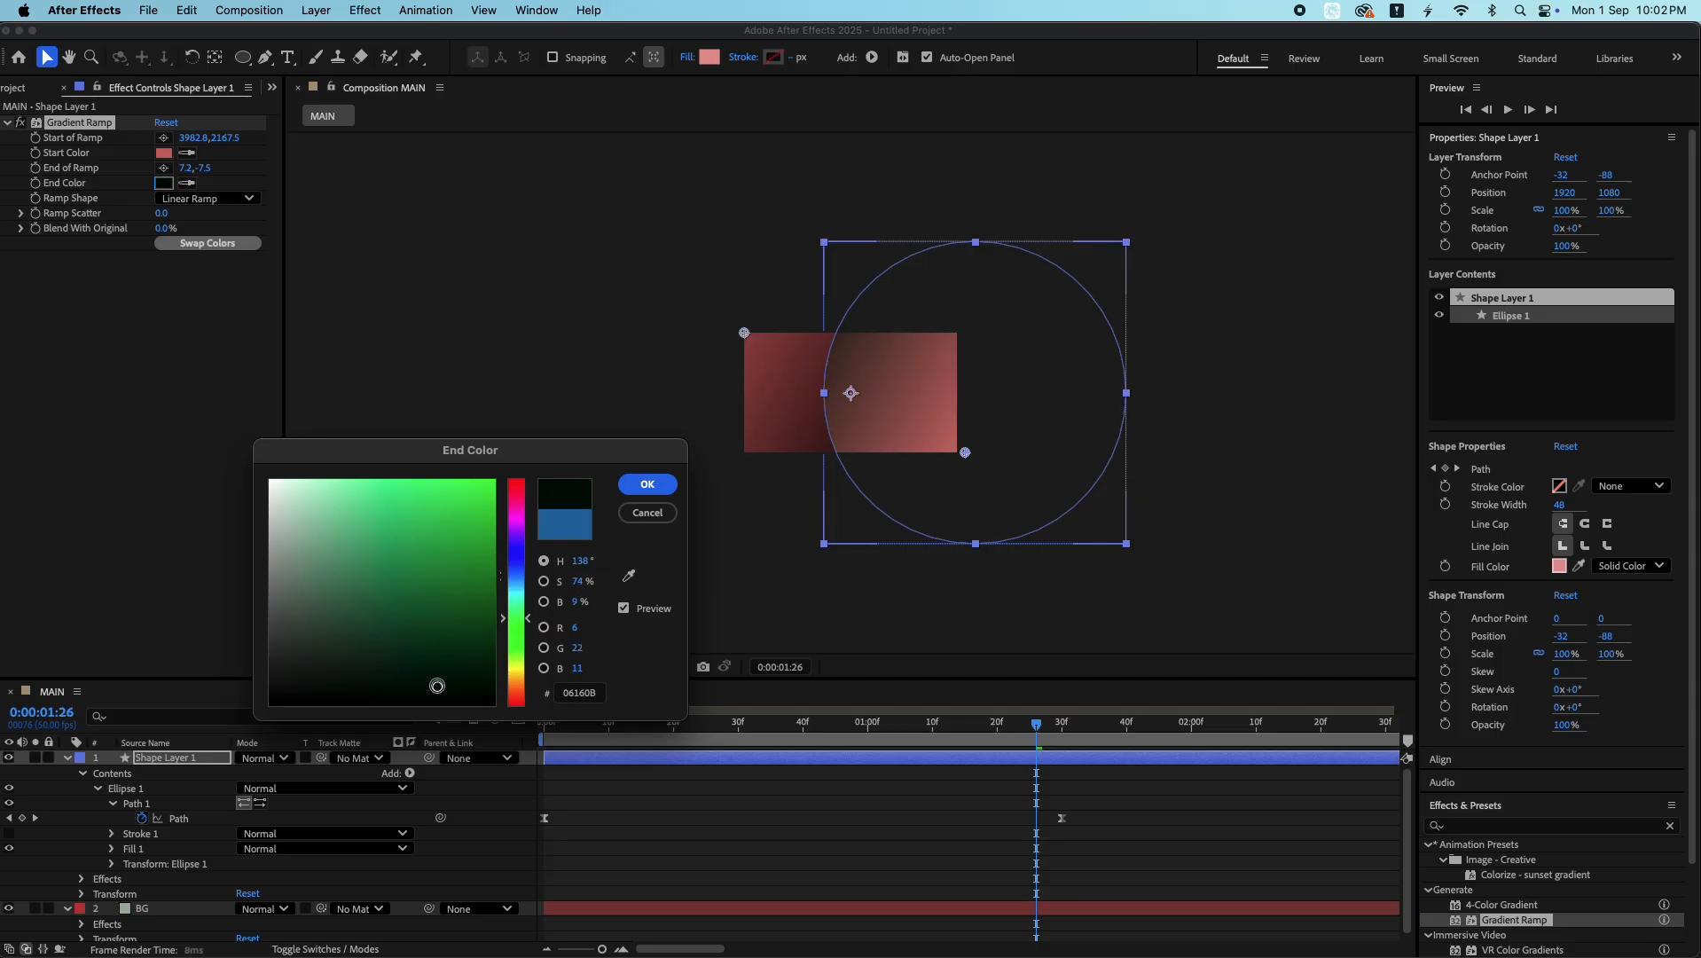
key("Return")
left_click_drag(195, 140, 4, 296)
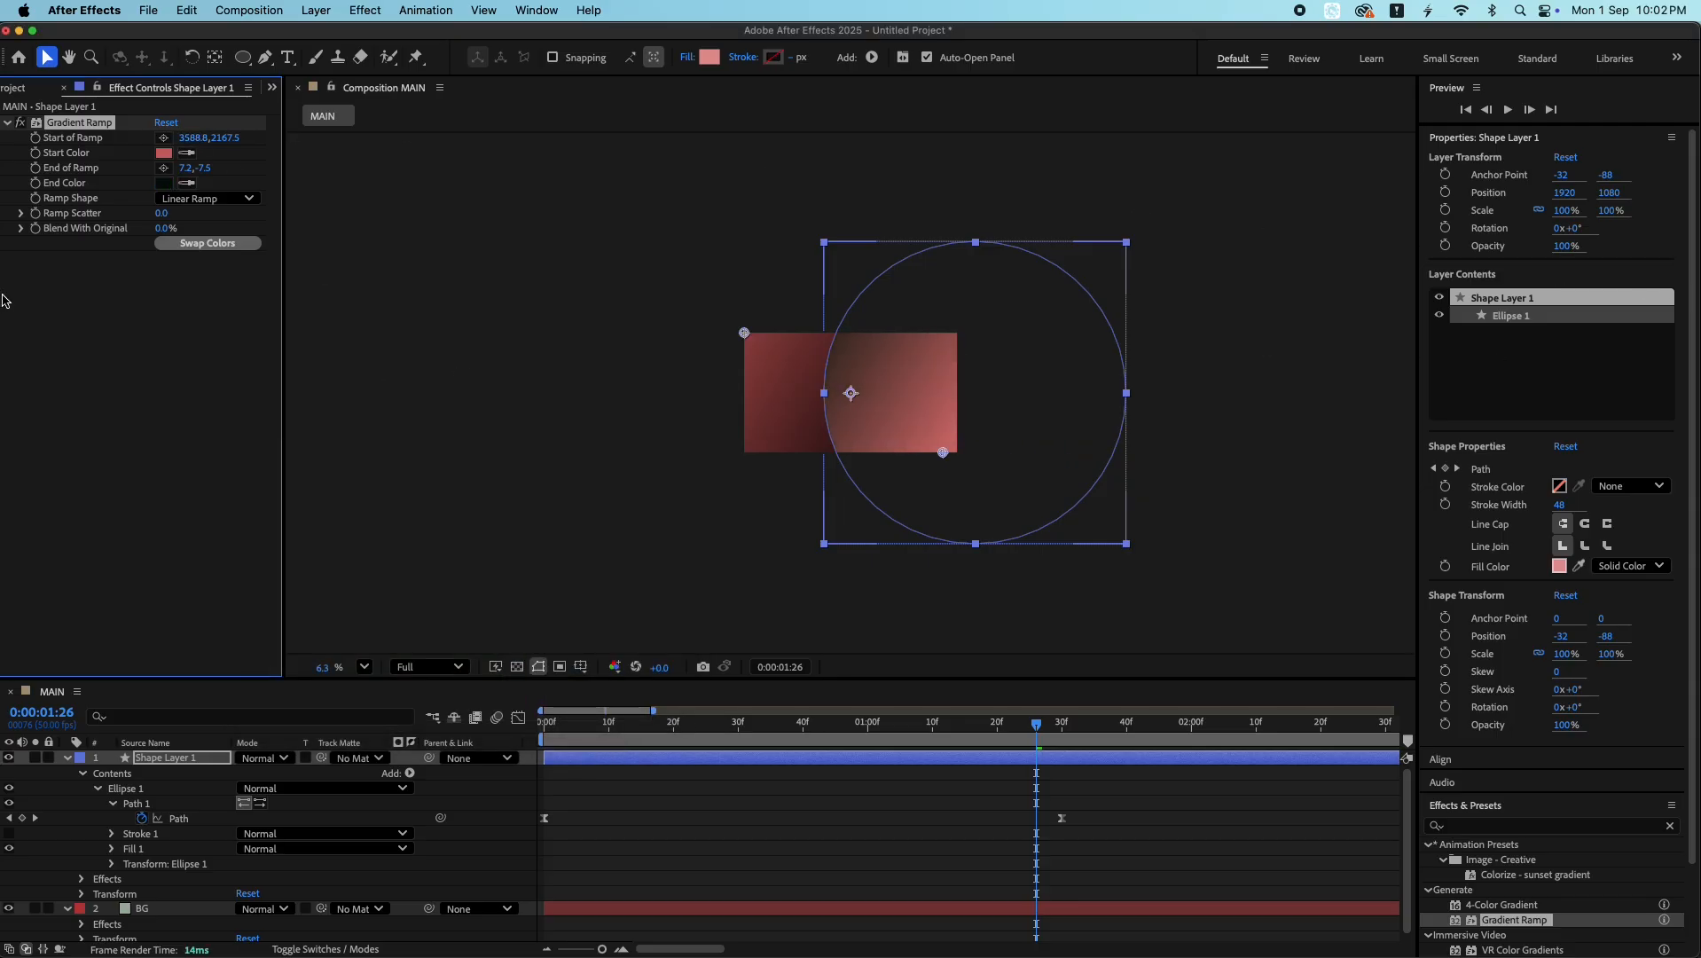
- Reposition Shape Layer 1's Gradient Ramp with its start at about 1732.8, 2183.5 and its end at about 4354.2, -471.5
left_click_drag(185, 174, 1214, 432)
left_click_drag(792, 334, 840, 452)
left_click_drag(946, 457, 988, 313)
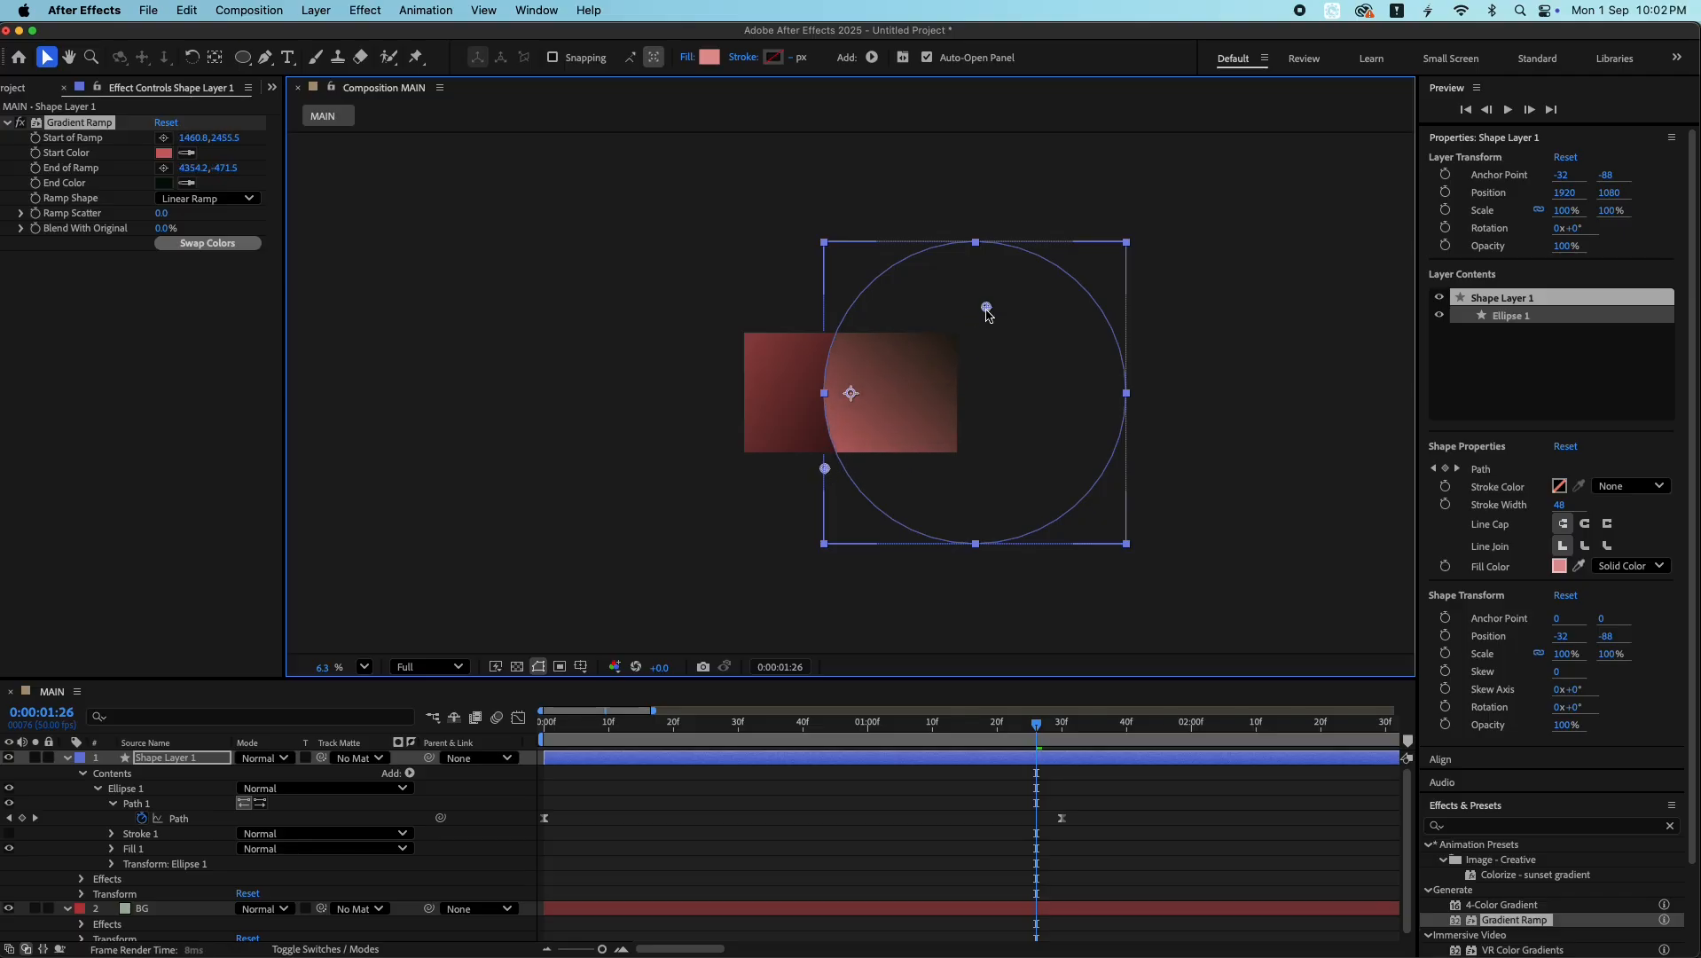
left_click_drag(827, 467, 845, 452)
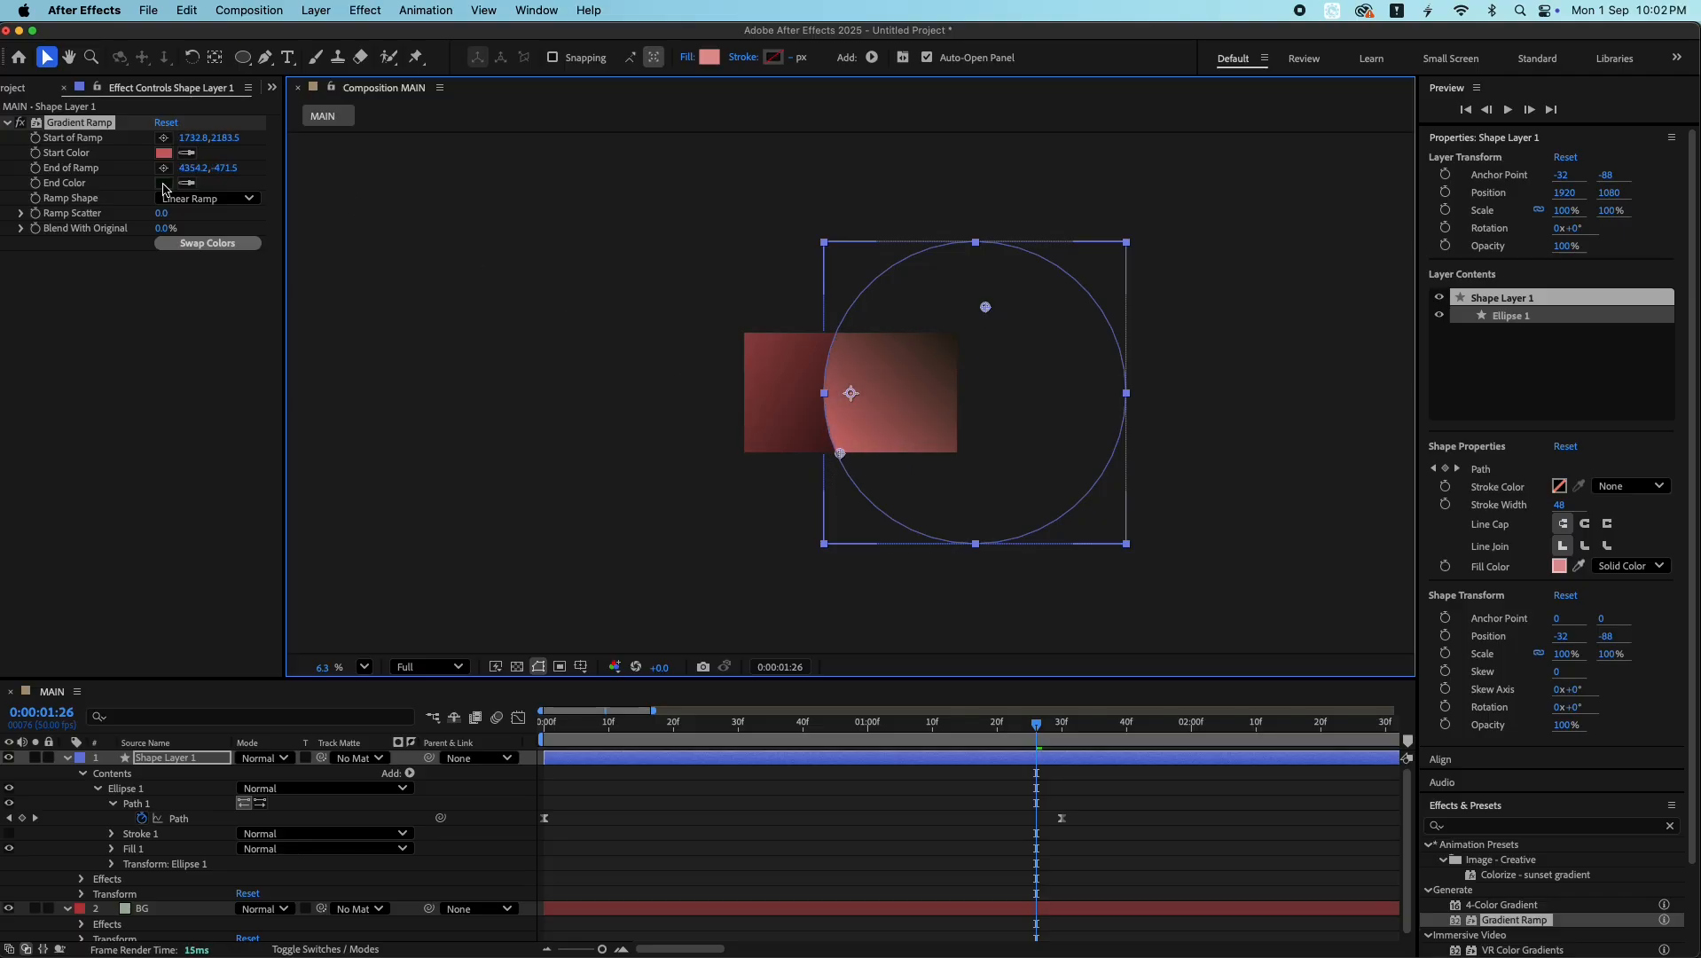
- Set the Start Color of Shape Layer 1's Gradient Ramp to a medium blue
left_click(165, 154)
left_click_drag(894, 366, 444, 421)
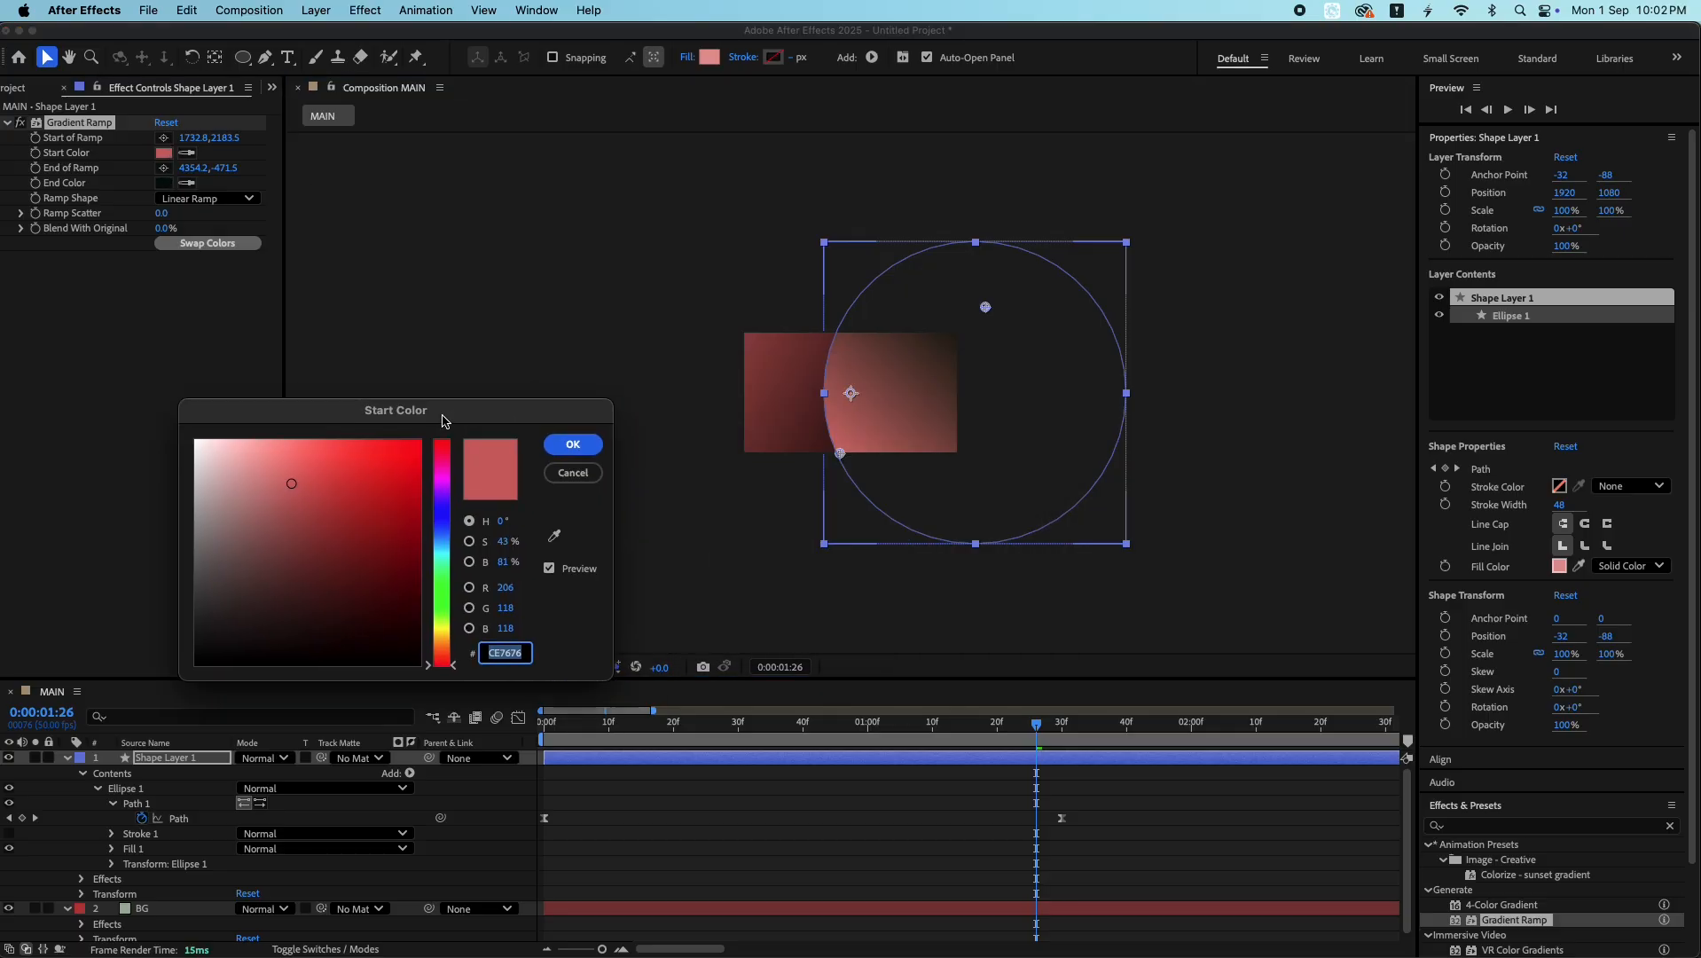
left_click(441, 541)
mouse_move(378, 498)
left_mouse_down()
mouse_move(399, 458)
mouse_move(381, 496)
left_mouse_up()
key("Return")
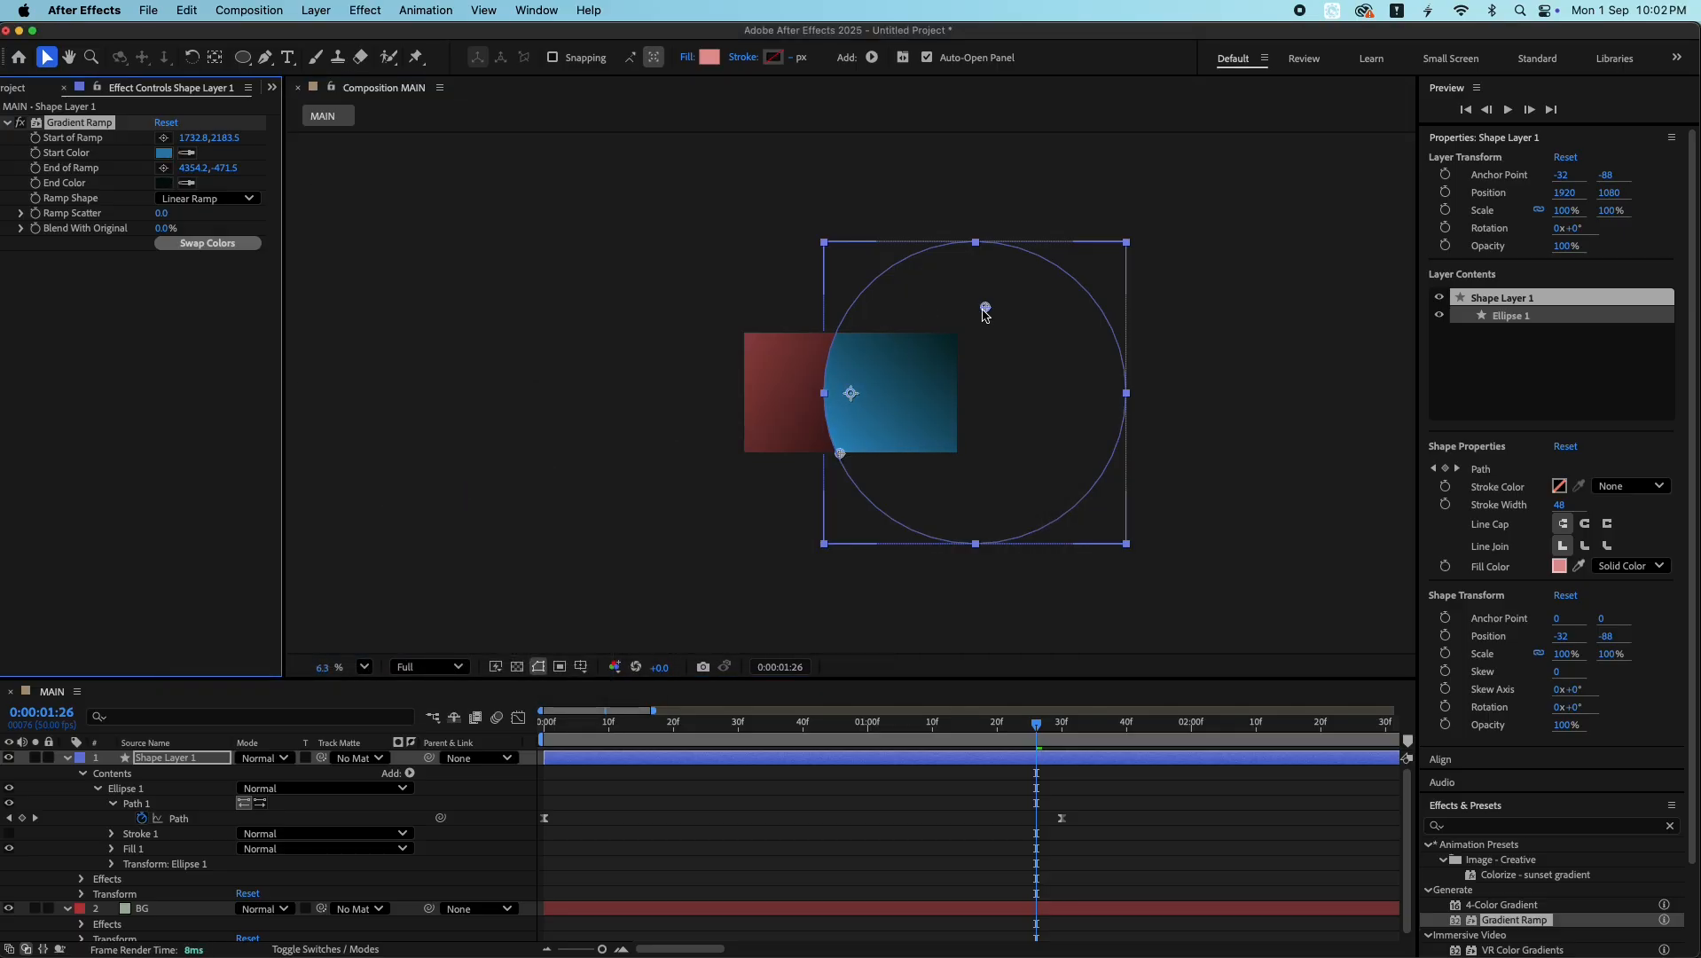
- Extend the Gradient Ramp's end point outward to about 5346.2, -1639.5, and preview the blue circle's slide-in
left_click_drag(985, 310, 1043, 248)
left_click(1123, 266)
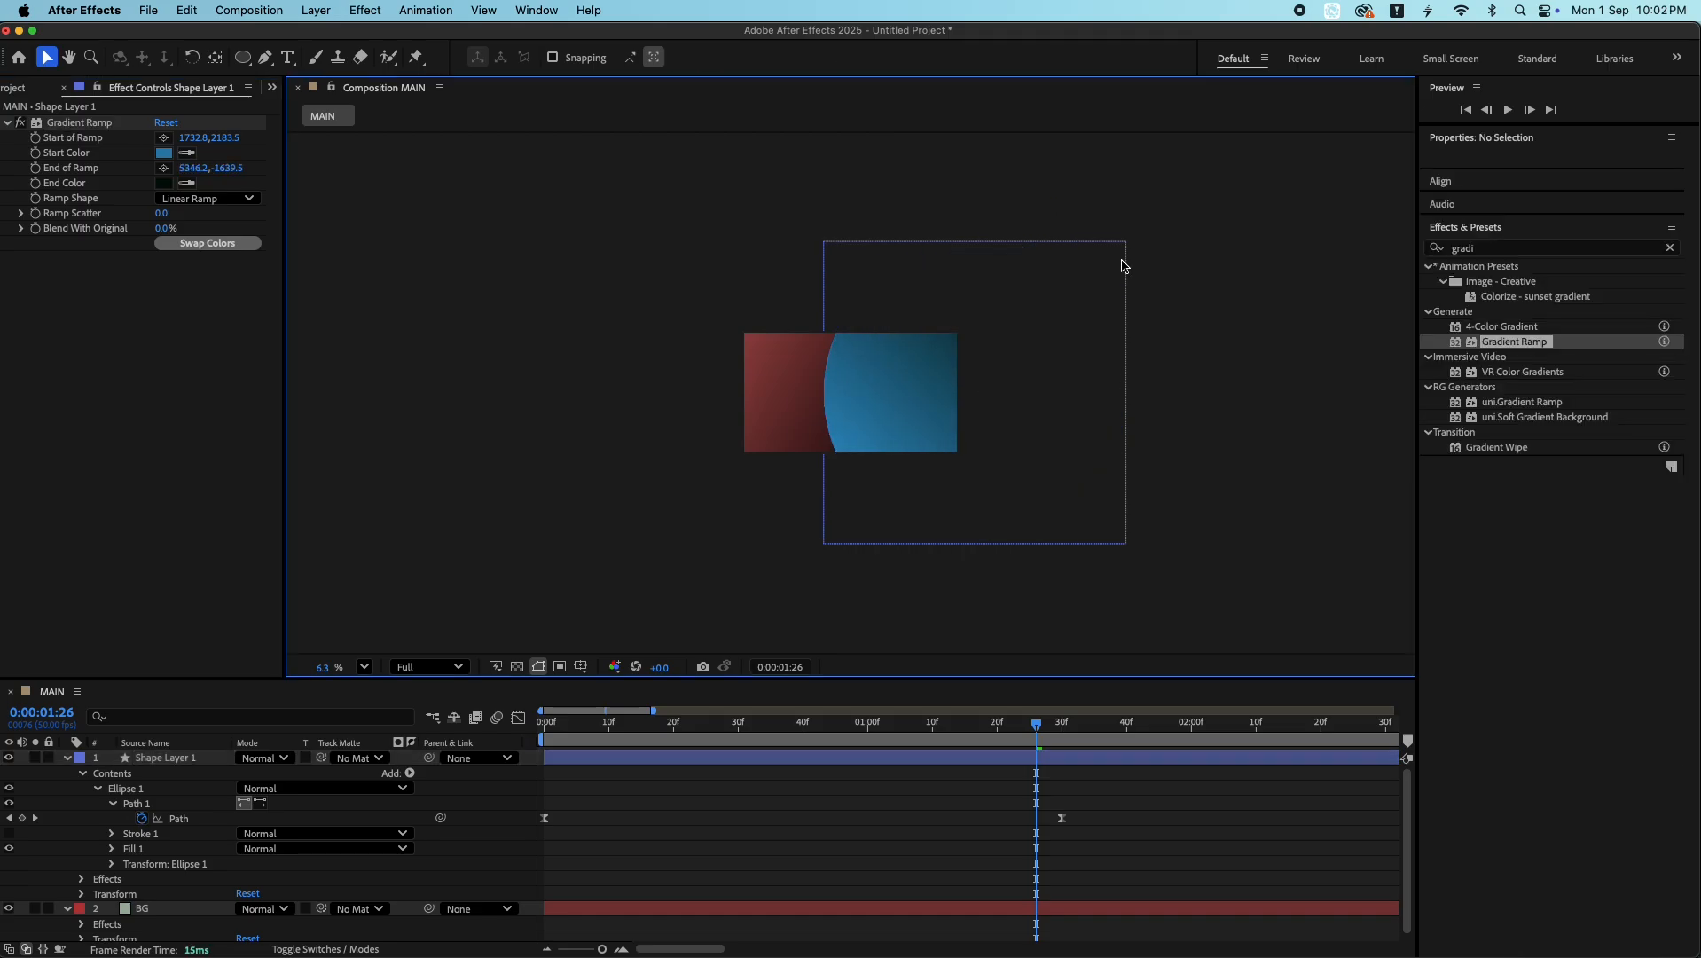
key("space")
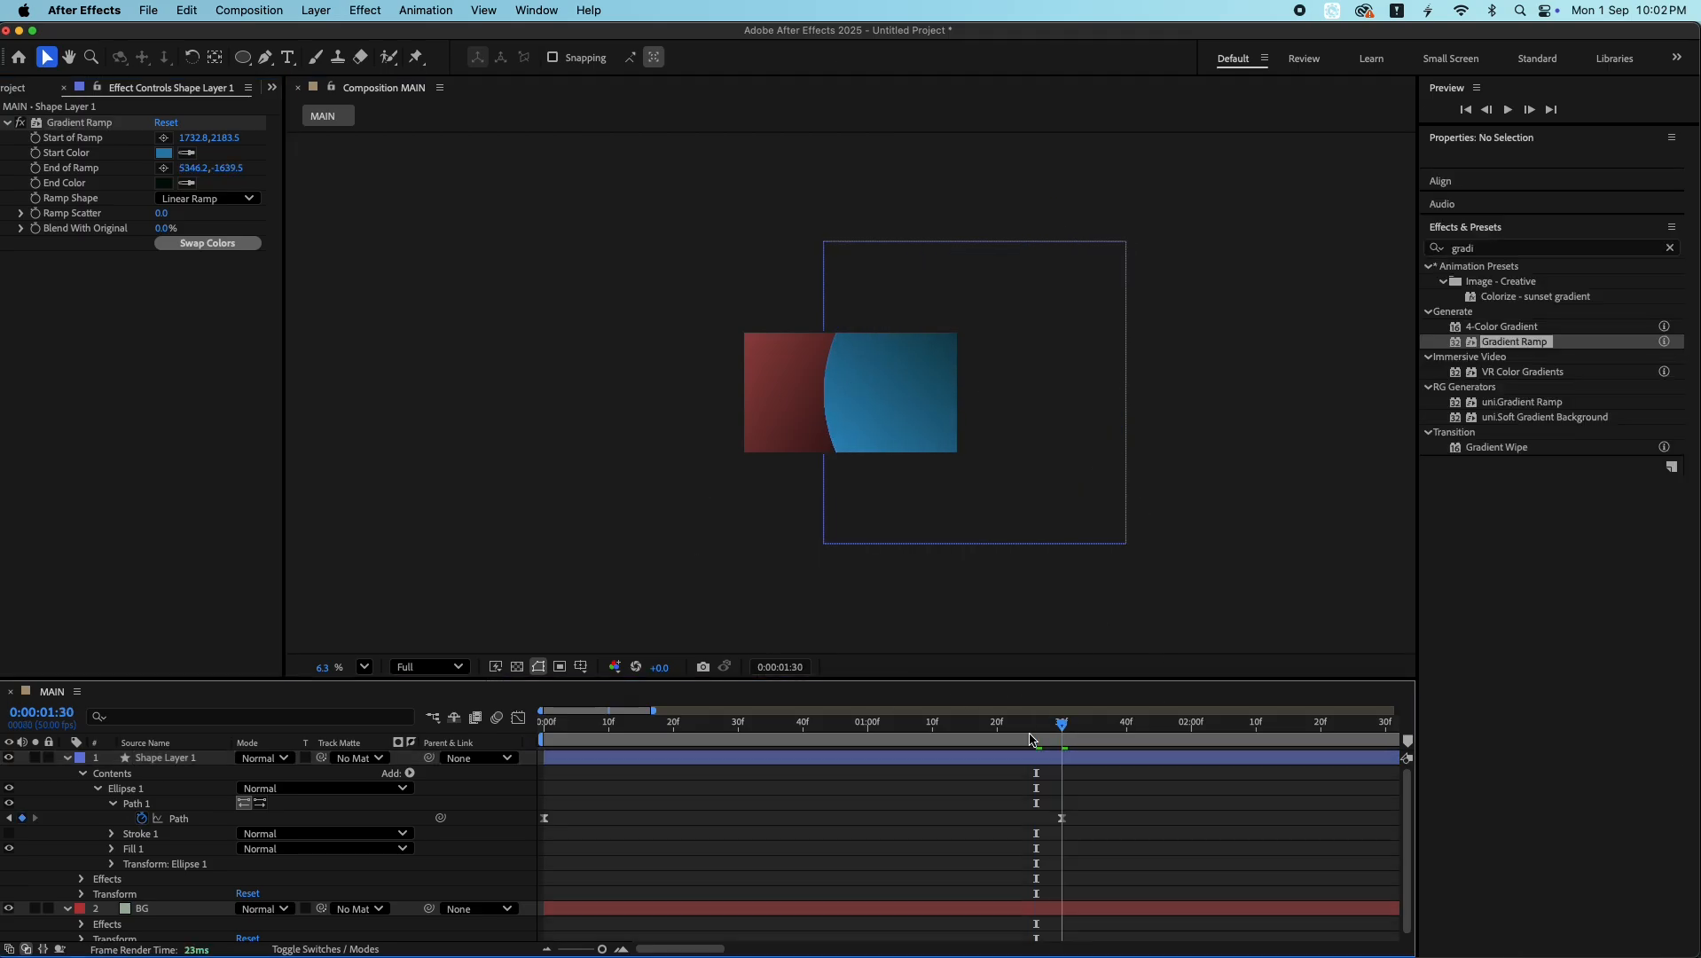
left_click(363, 667)
left_click(395, 338)
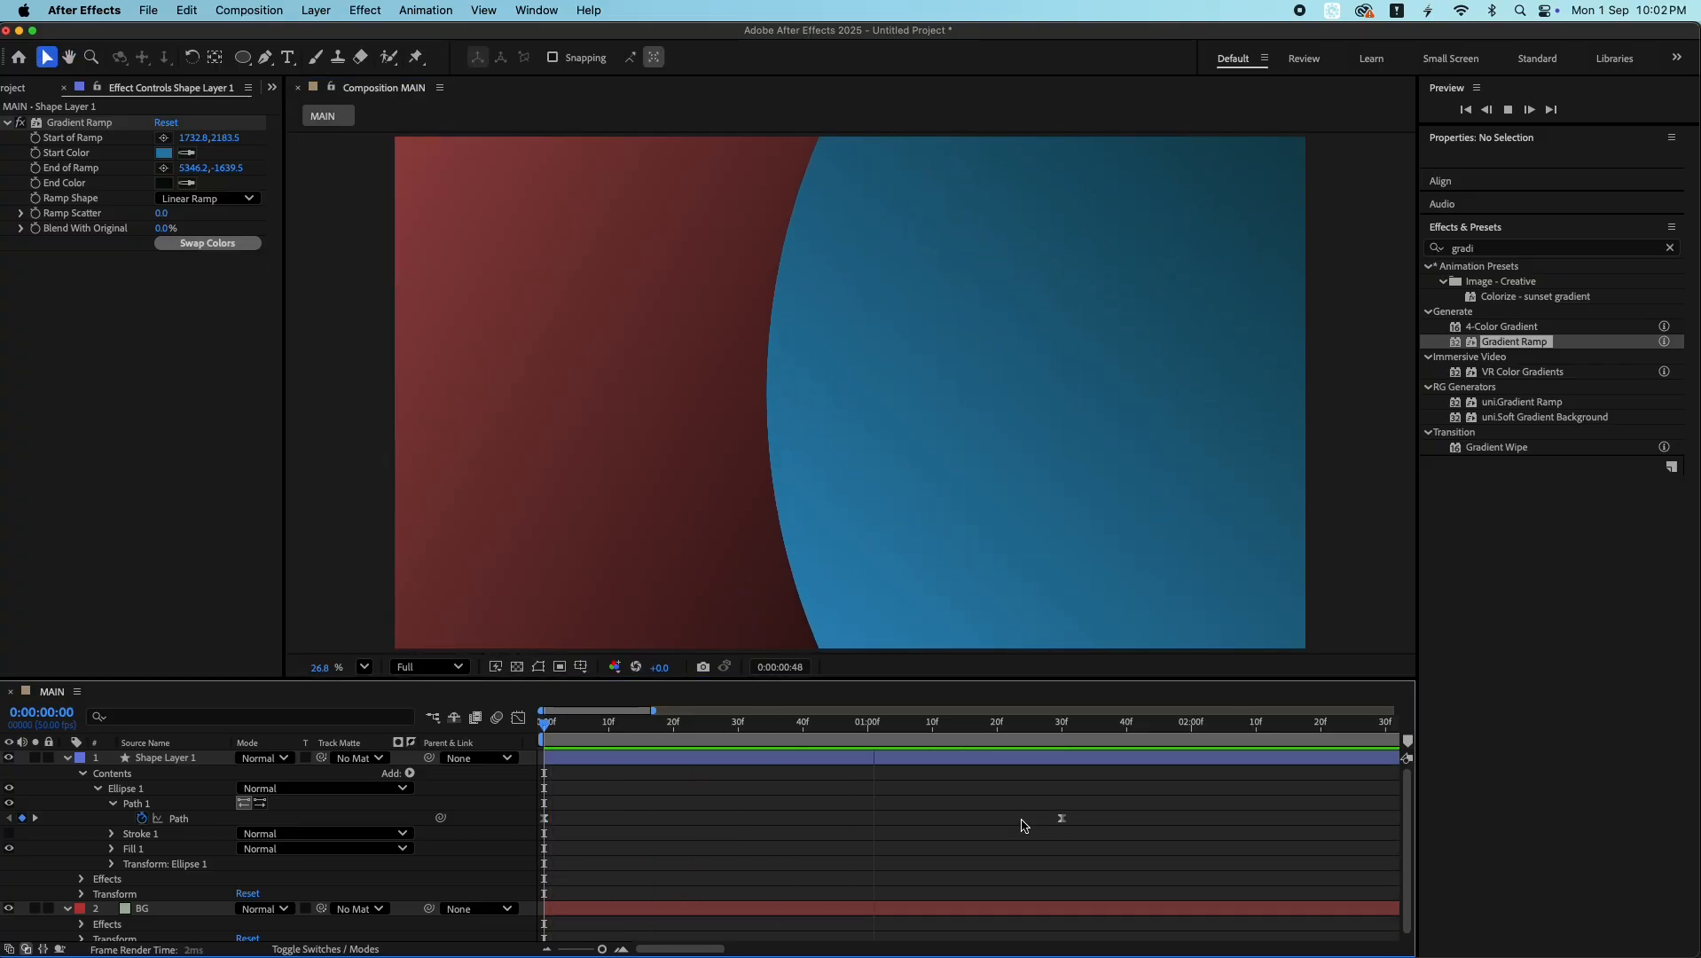
- Enable motion blur for the composition and Shape Layer 1, checking it at 0:00:00:37, and preview the animation
key("F4")
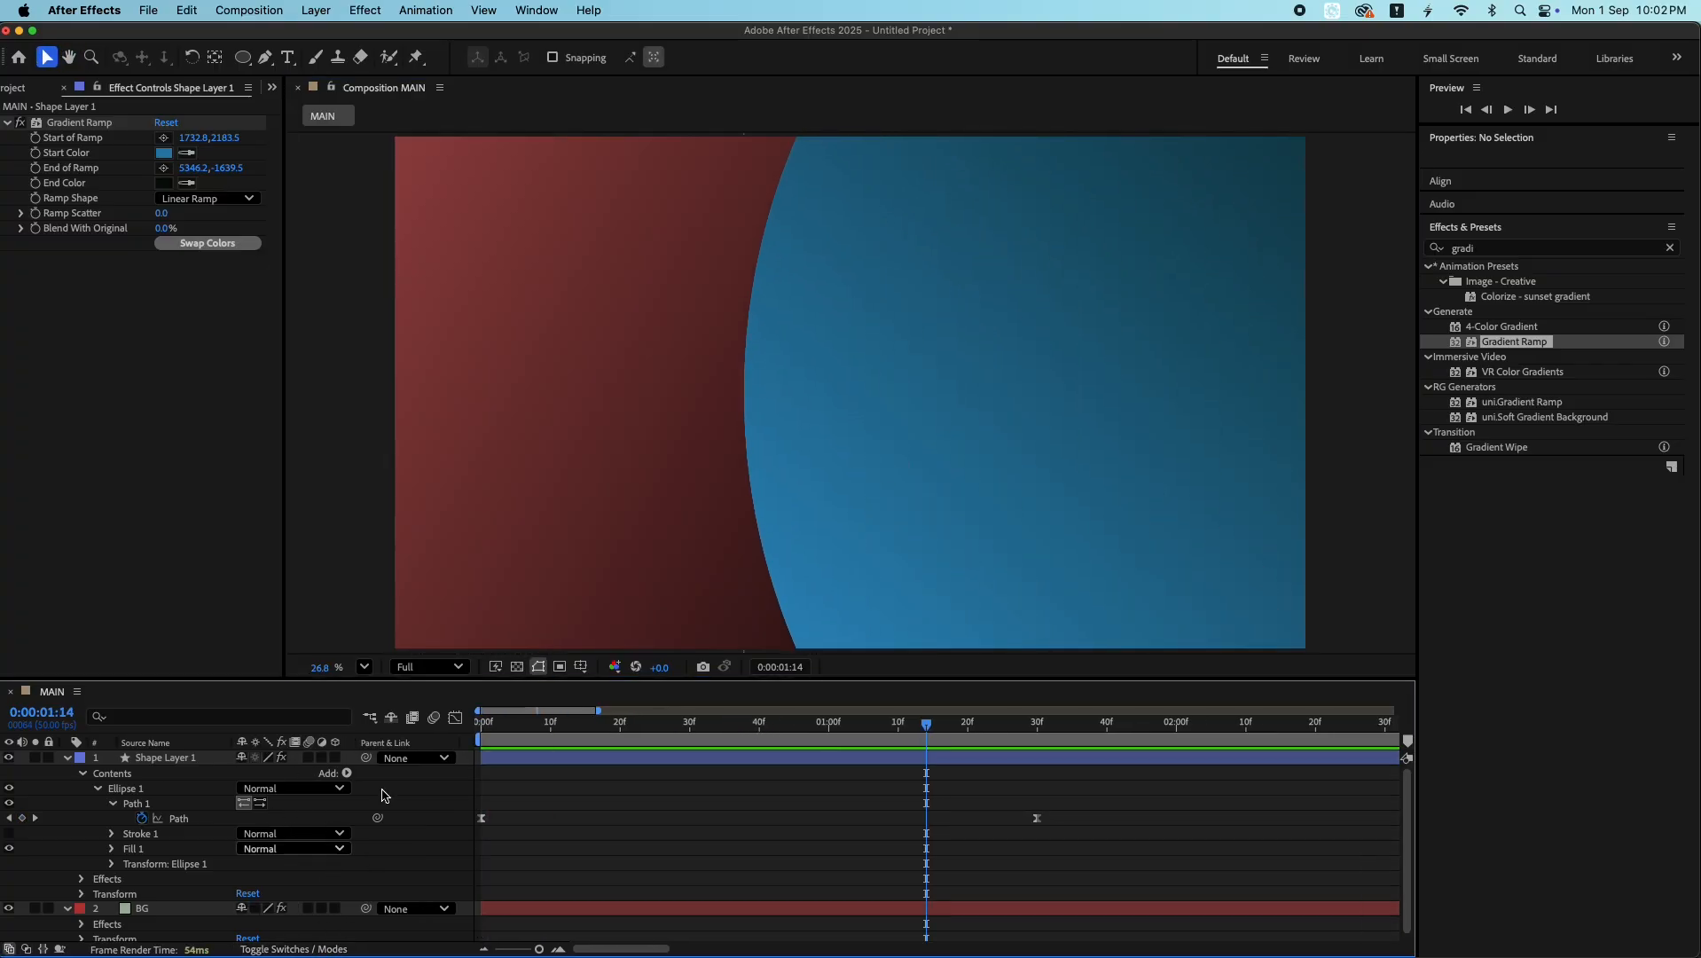
left_click(433, 718)
left_click(309, 758)
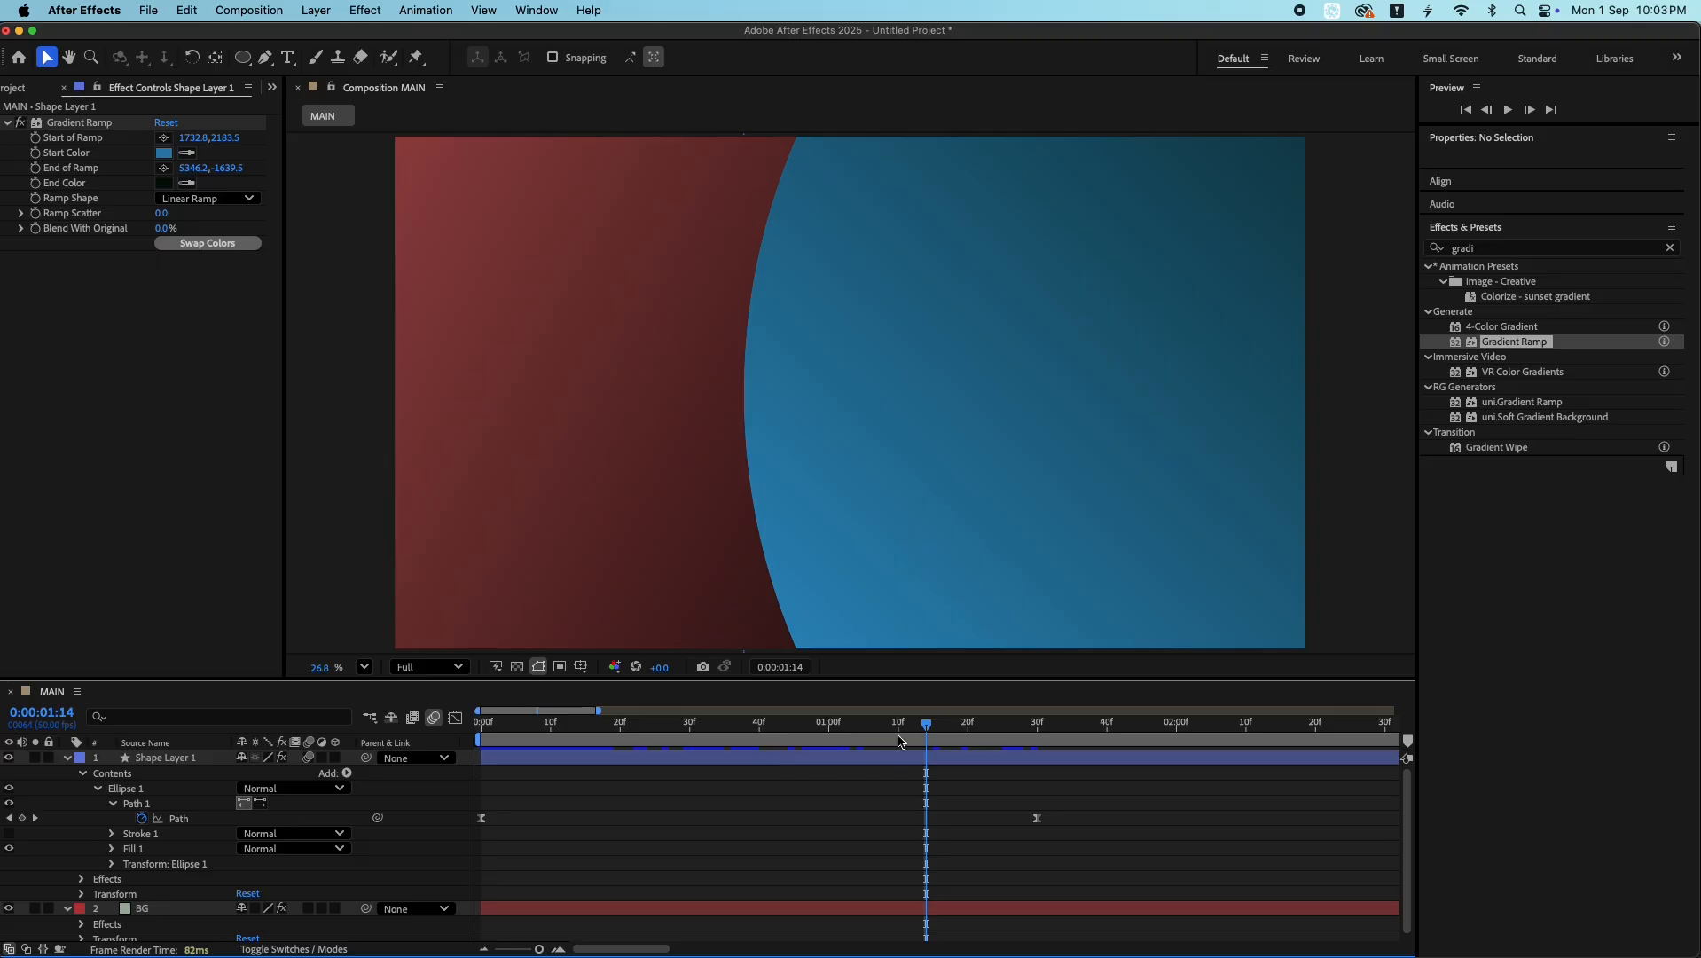
left_click_drag(926, 724, 738, 726)
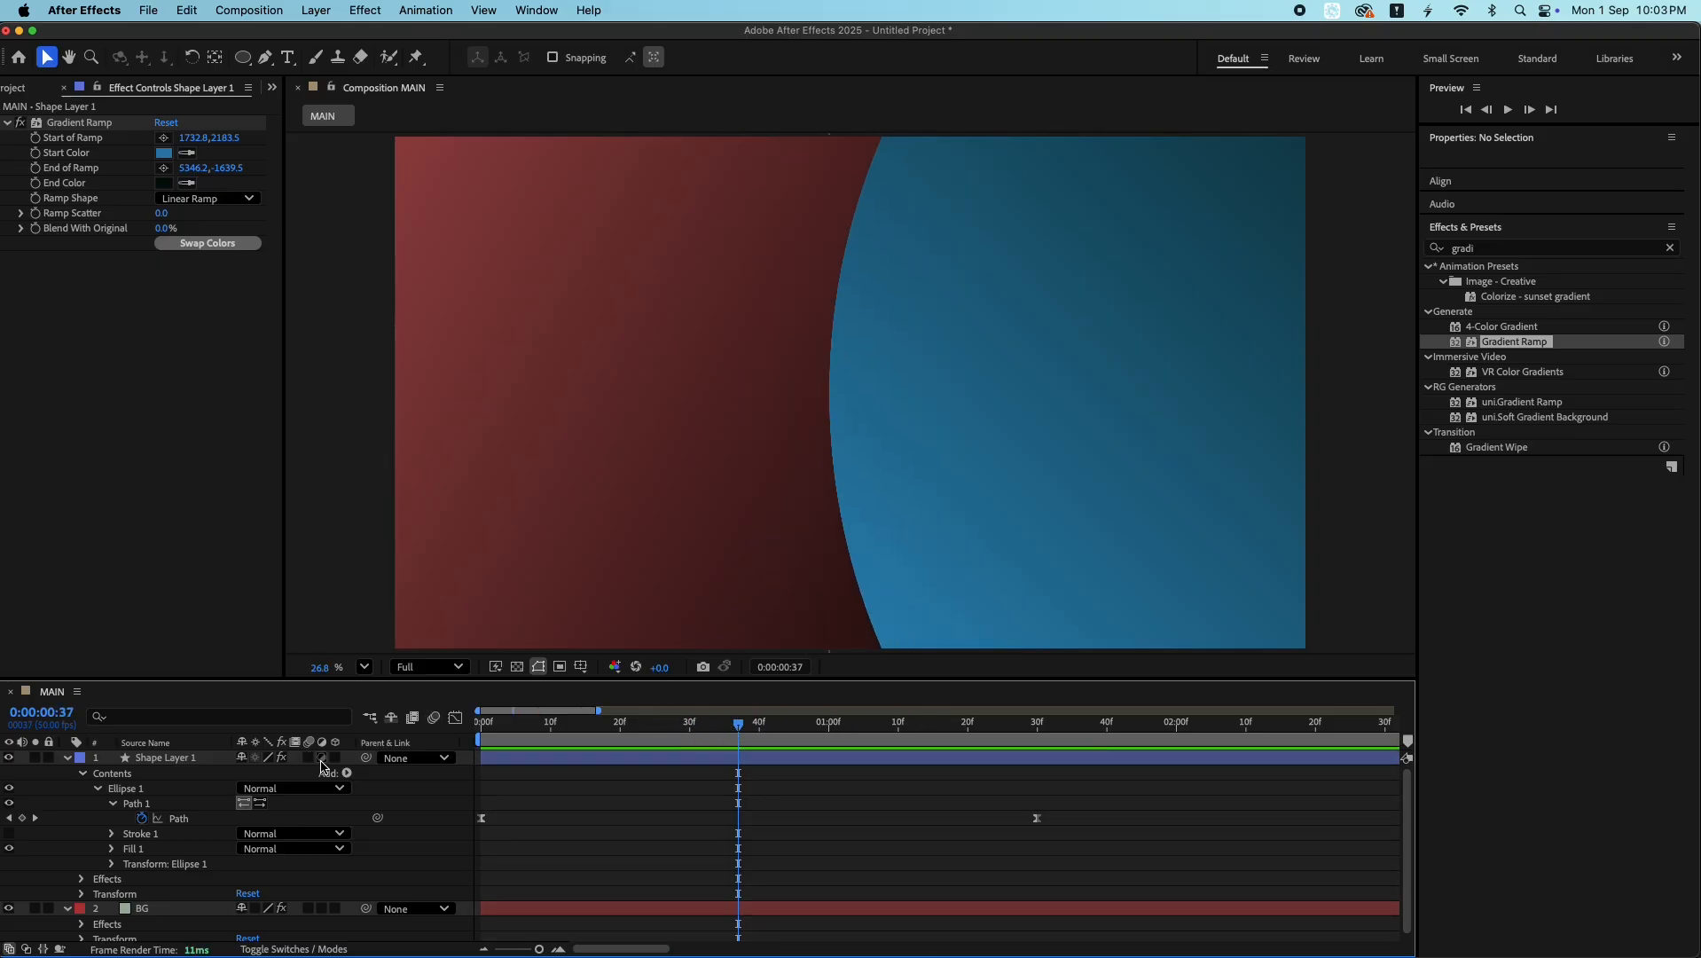
left_click(311, 760)
key("space")
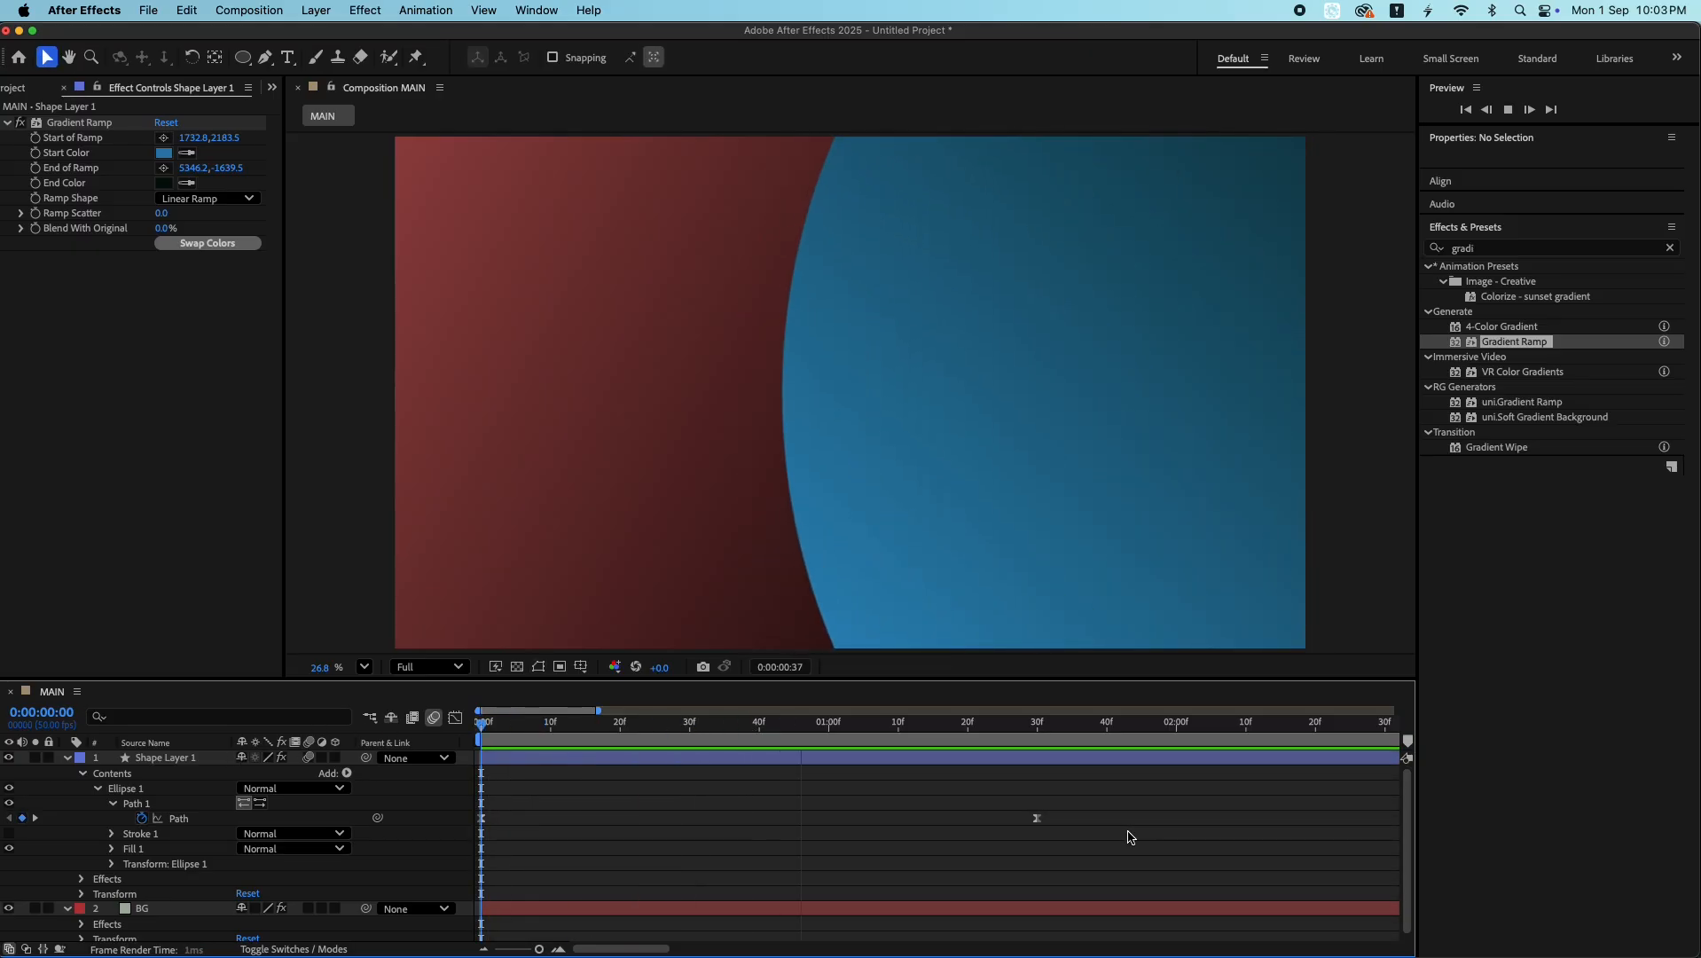
- At 0:00:01:30, duplicate the blue circle with a slight rightward offset and give the original layer a yellow ramp Start Color
left_click(1014, 736)
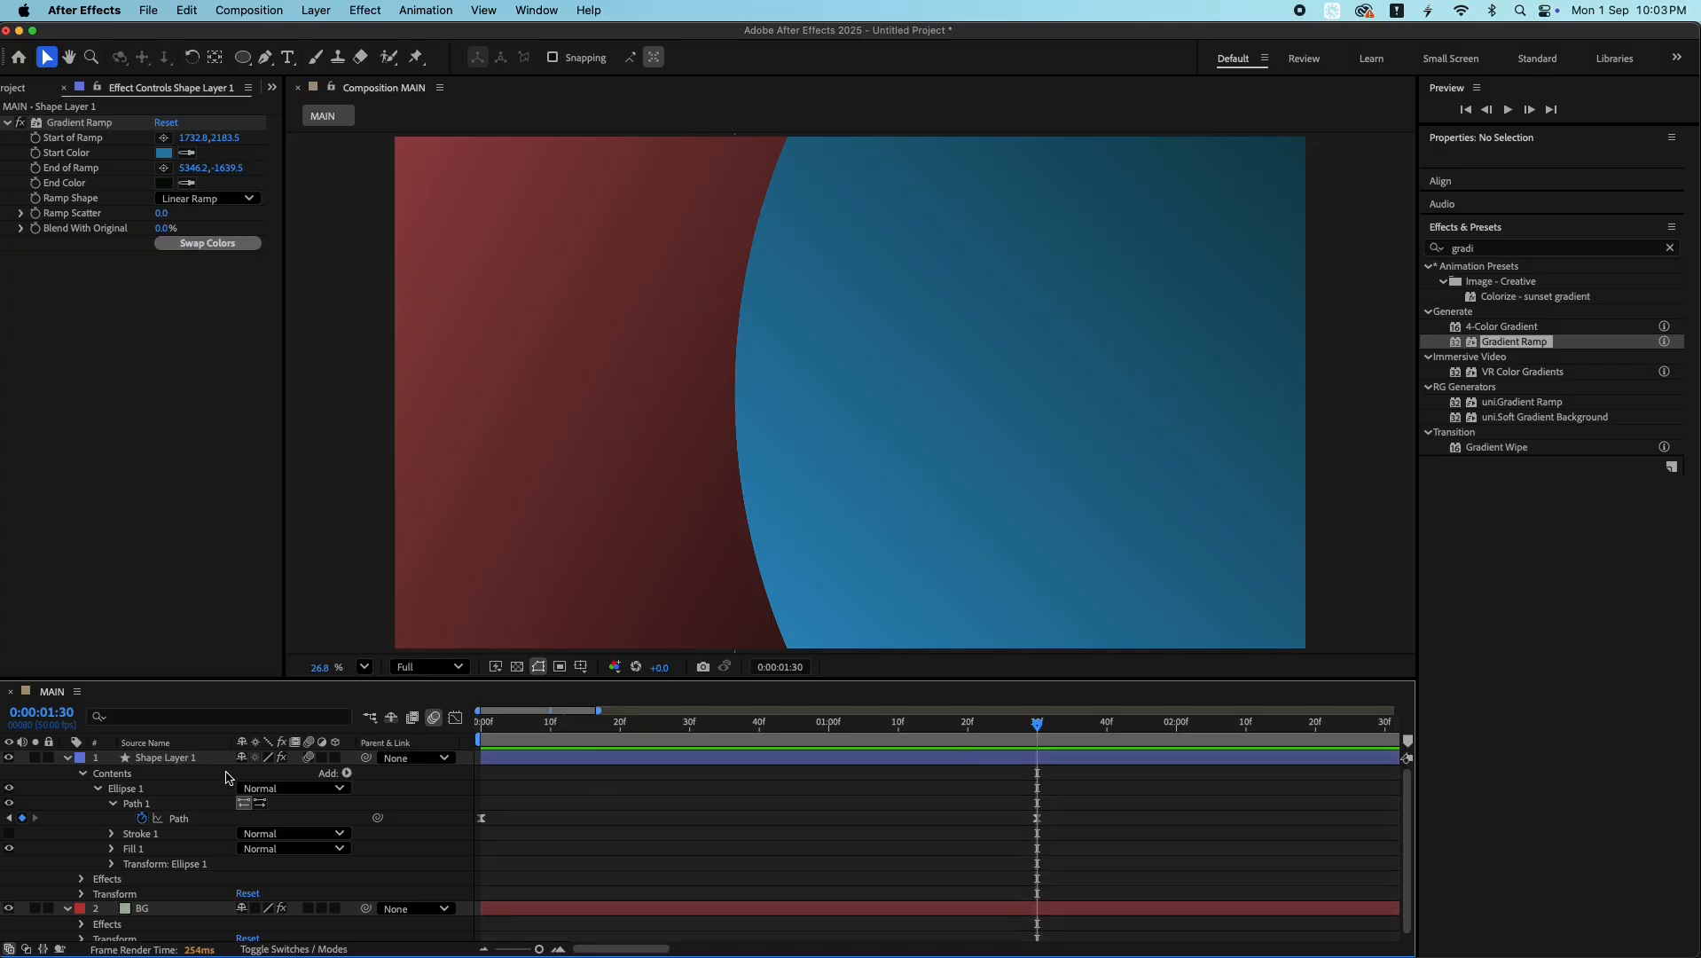
key("super+d")
key("Return")
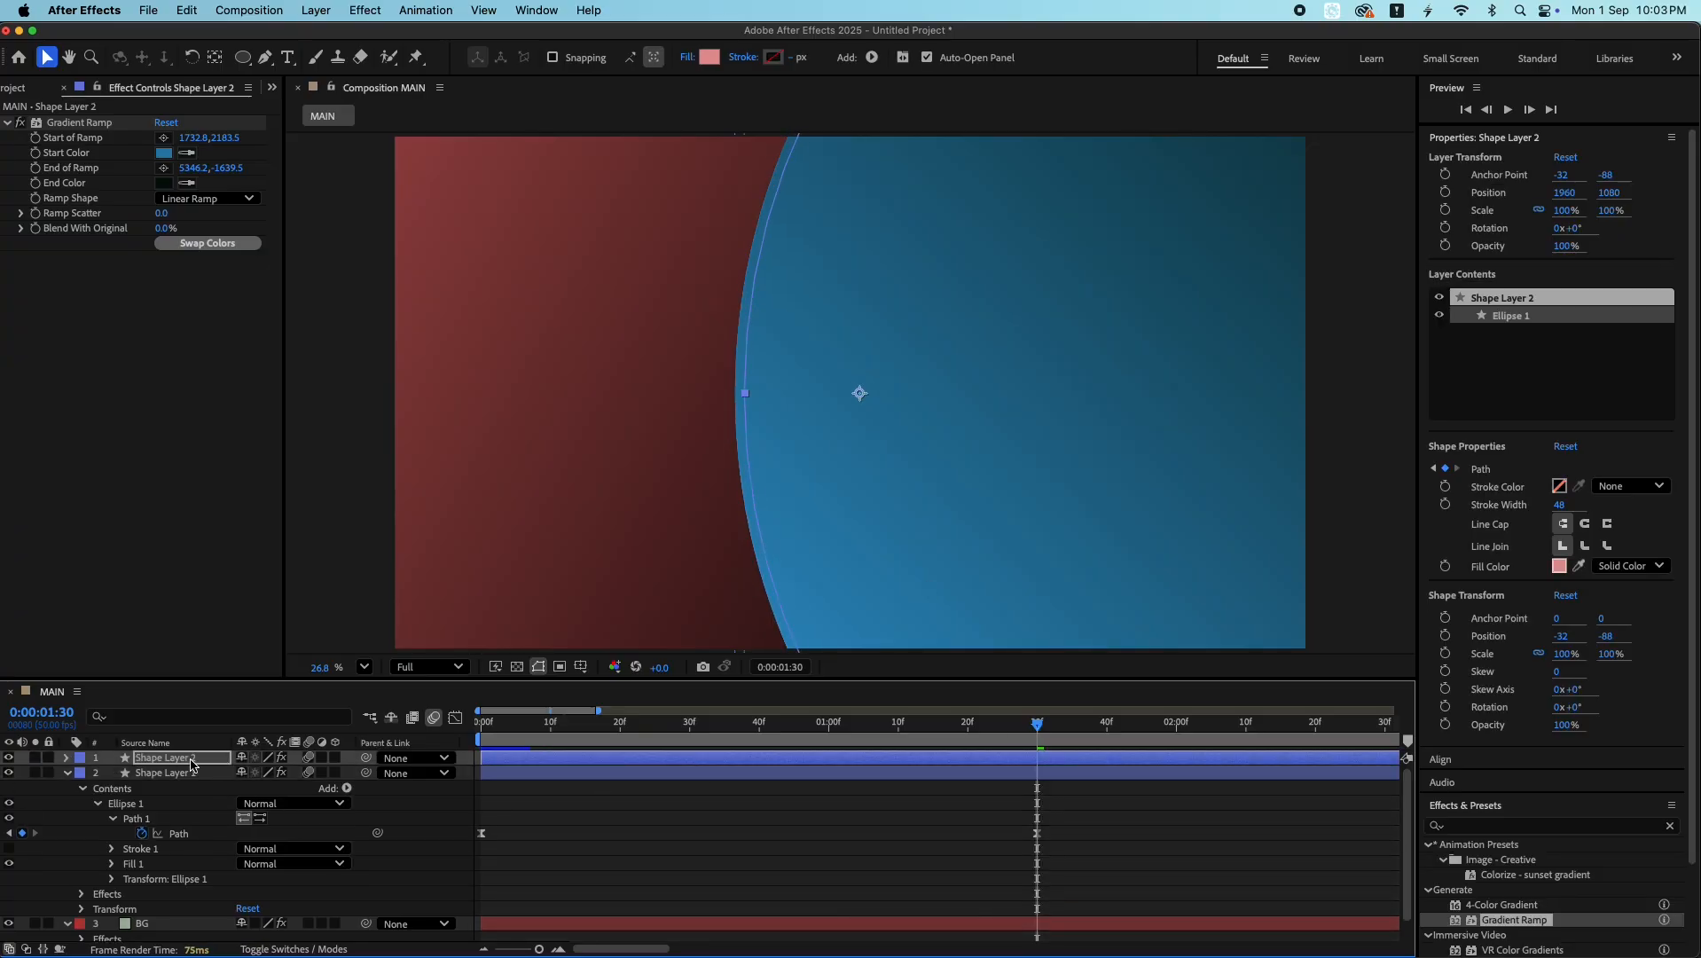
left_click(192, 774)
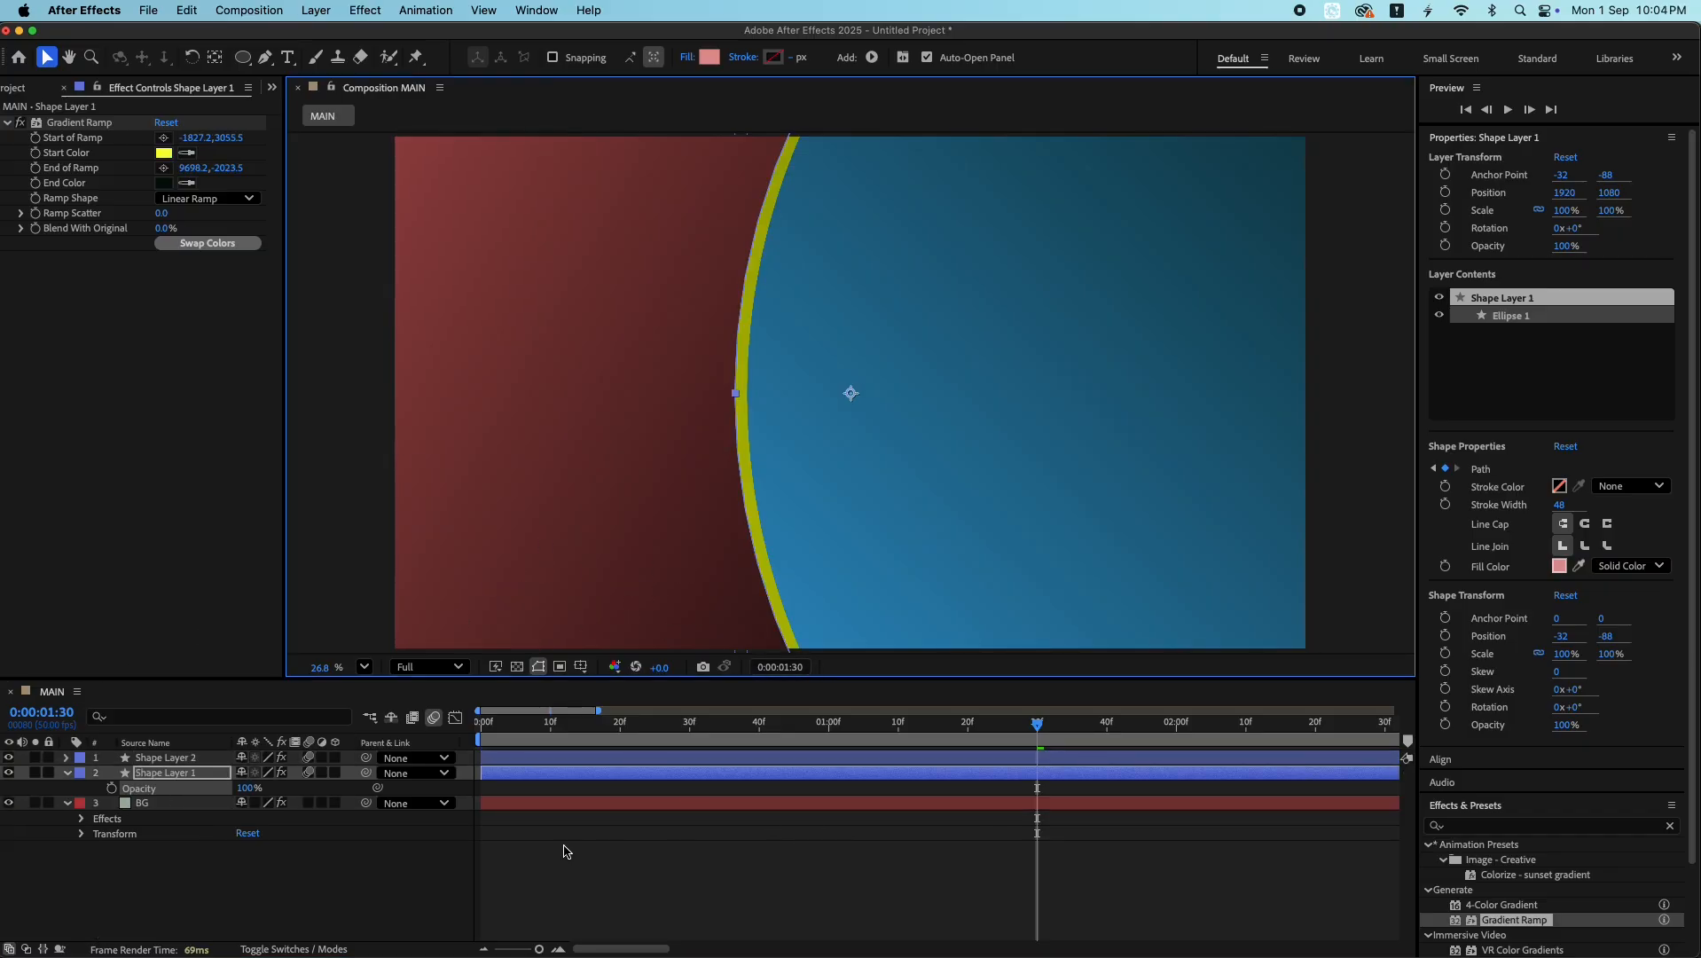
- Nudge Shape Layer 2 to the left until only a thin yellow rim of the circle beneath shows
left_click(566, 851)
left_click(203, 759)
key("Left")
key("Left")
key("Left")
key("Left")
key("Left")
key("Left")
key("Left")
key("Left")
key("Left")
key("Left")
key("Left")
key("Left")
key("Left")
key("Left")
key("Left")
key("Left")
key("Left")
key("Left")
key("Left")
key("Left")
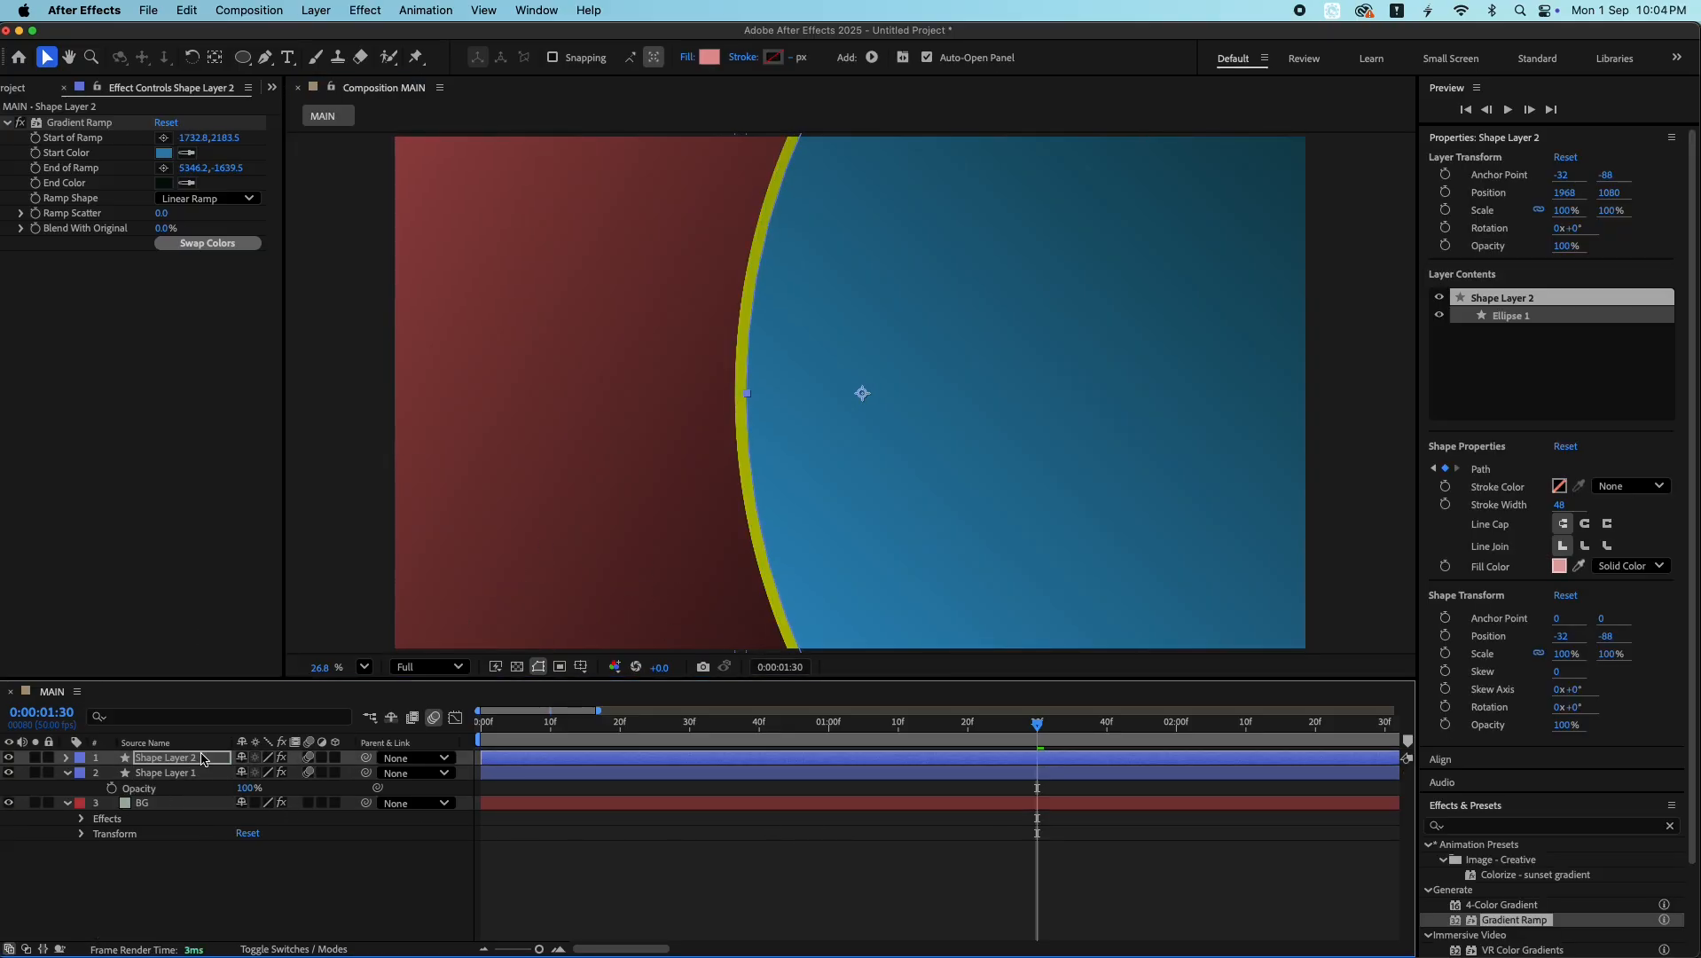
left_click(890, 895)
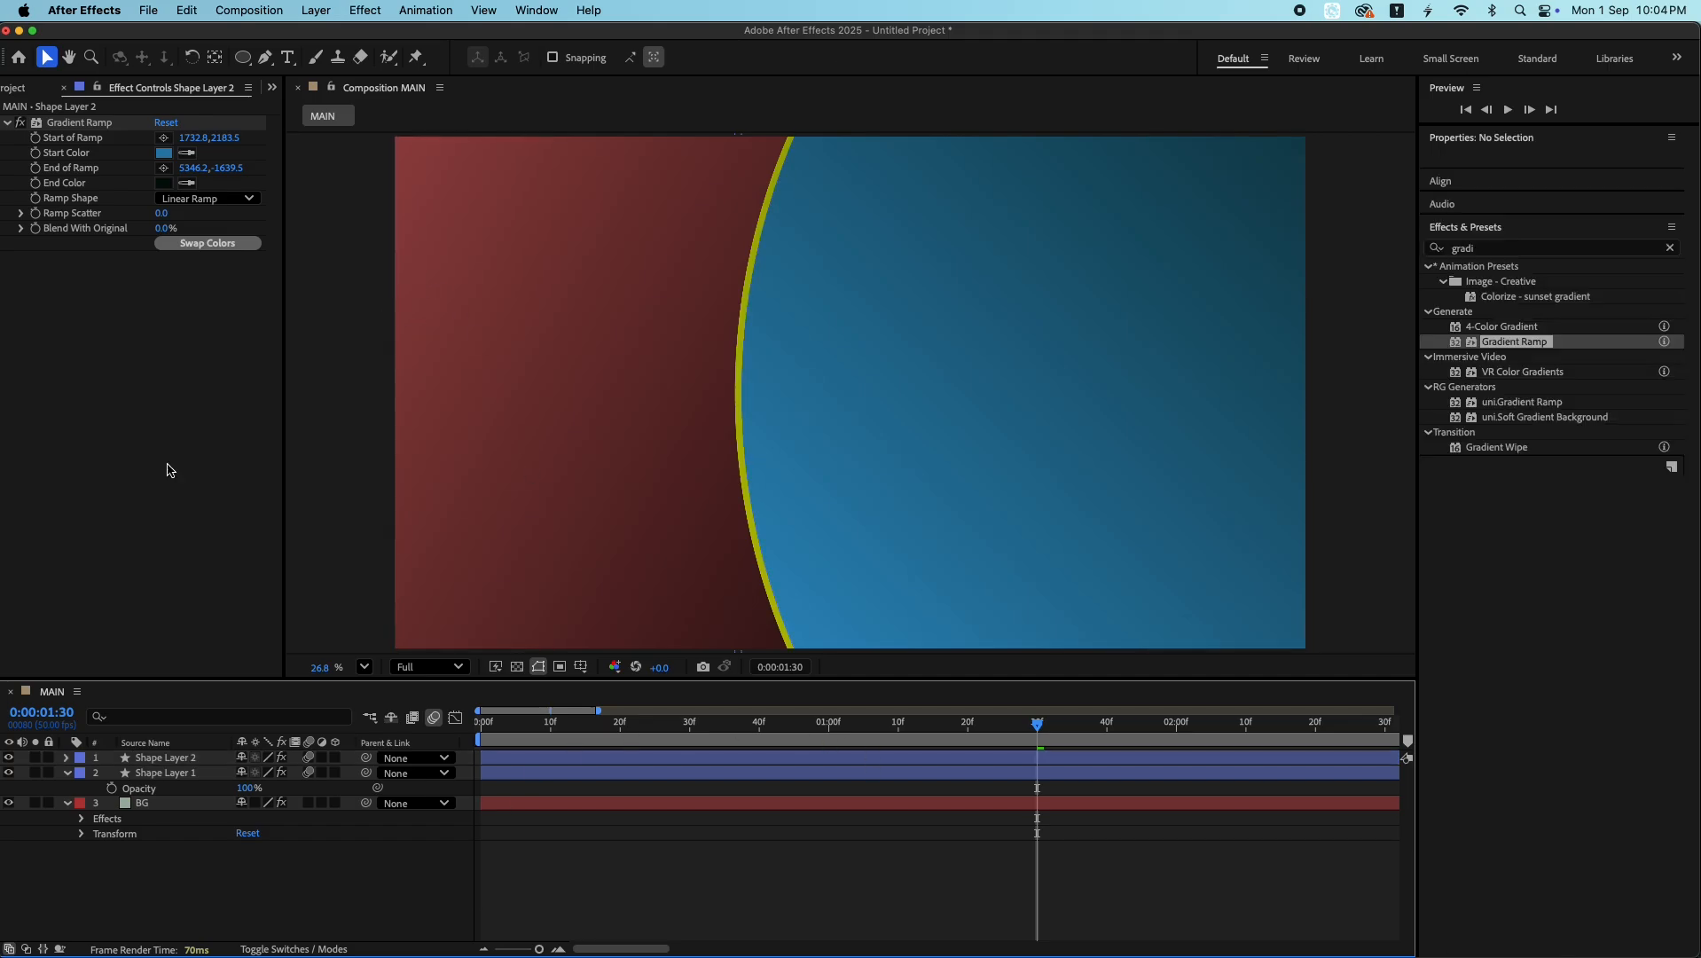
- Draw a small solid pink circle on a new shape layer and place it at position 694, 564
left_click(242, 57)
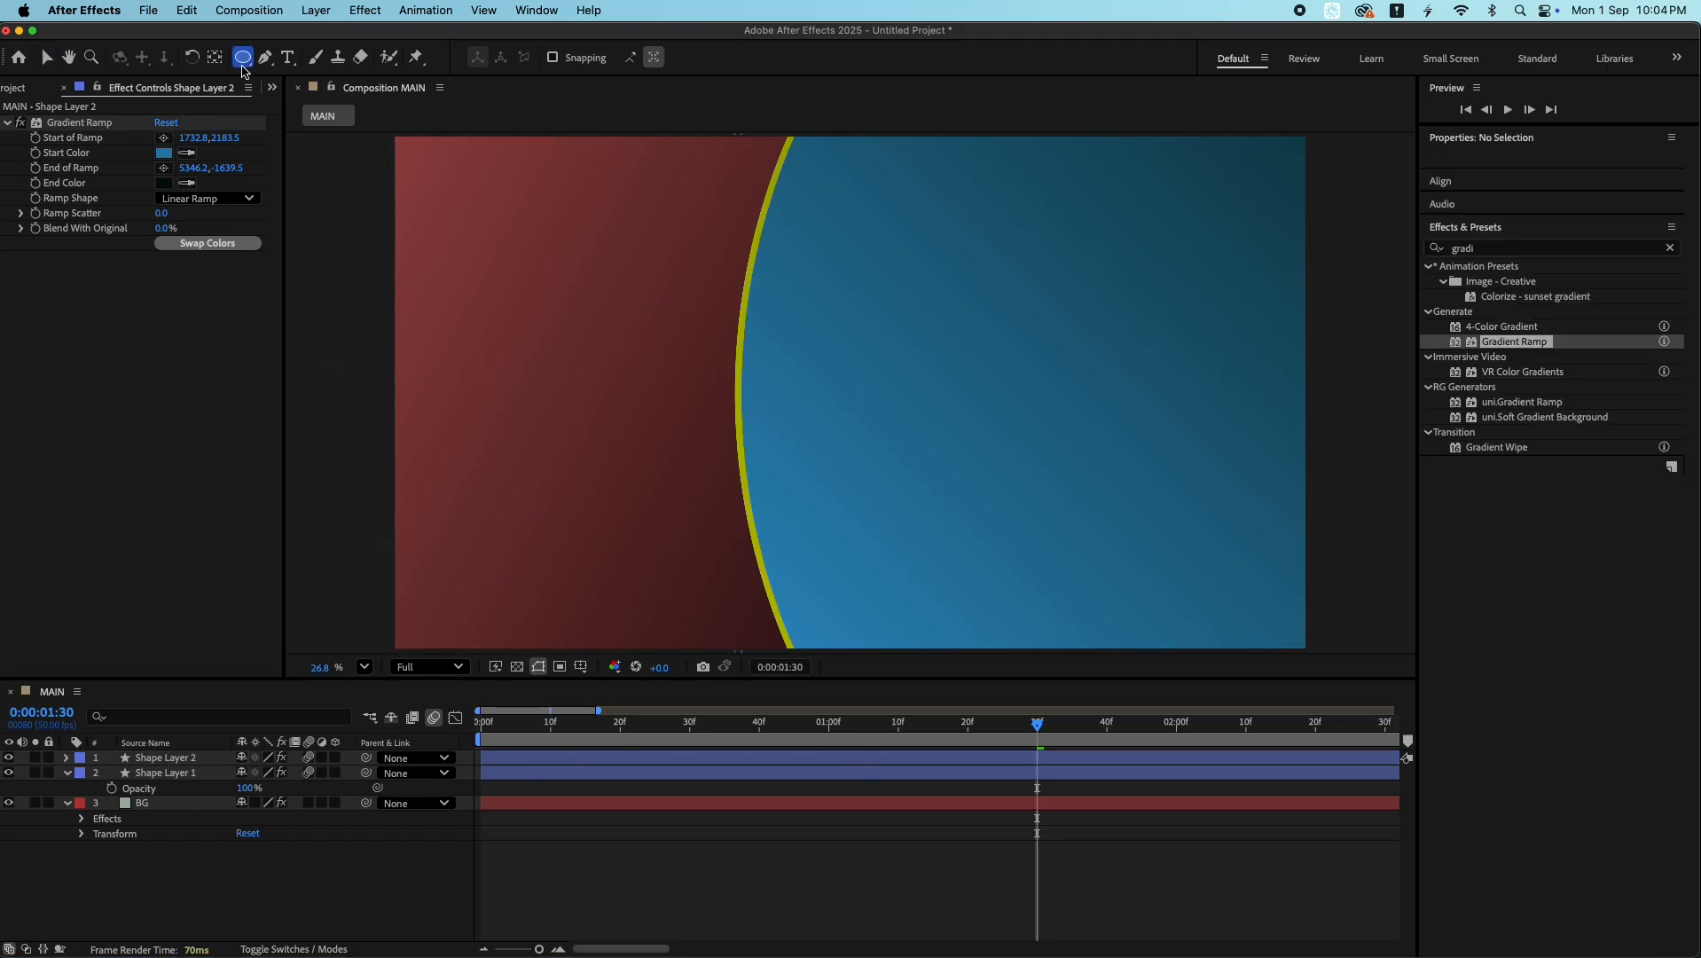
left_click_drag(495, 355, 538, 438)
key("v")
key("super+alt+Home")
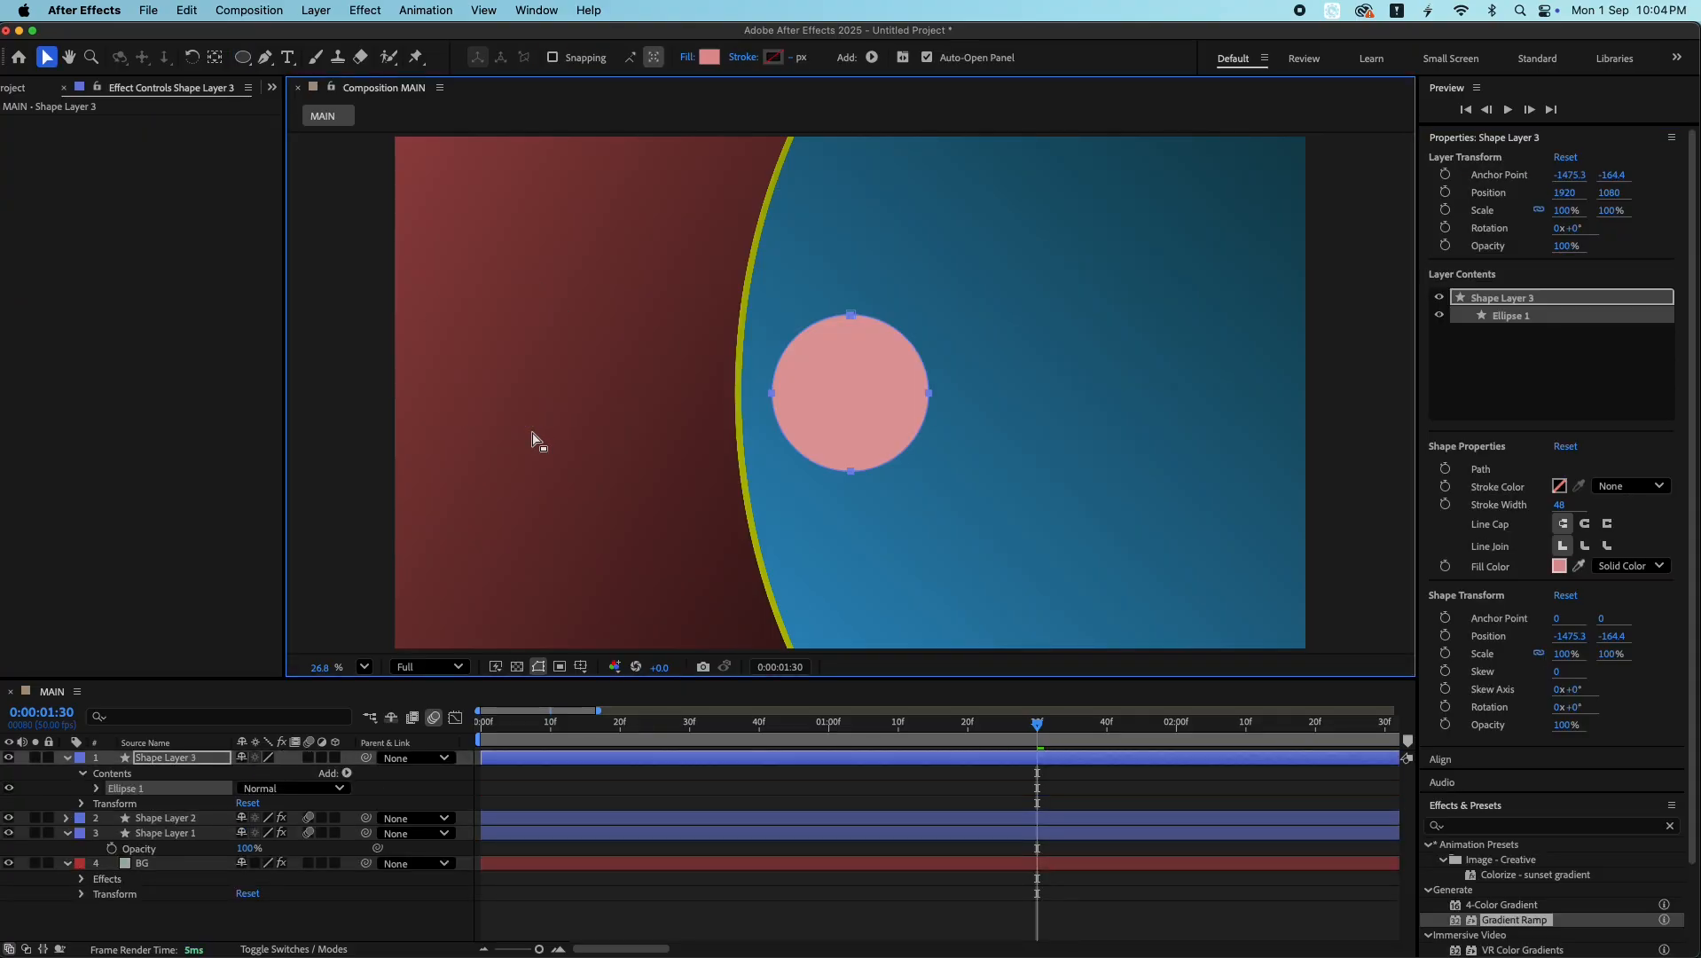
left_click_drag(1566, 197, 511, 236)
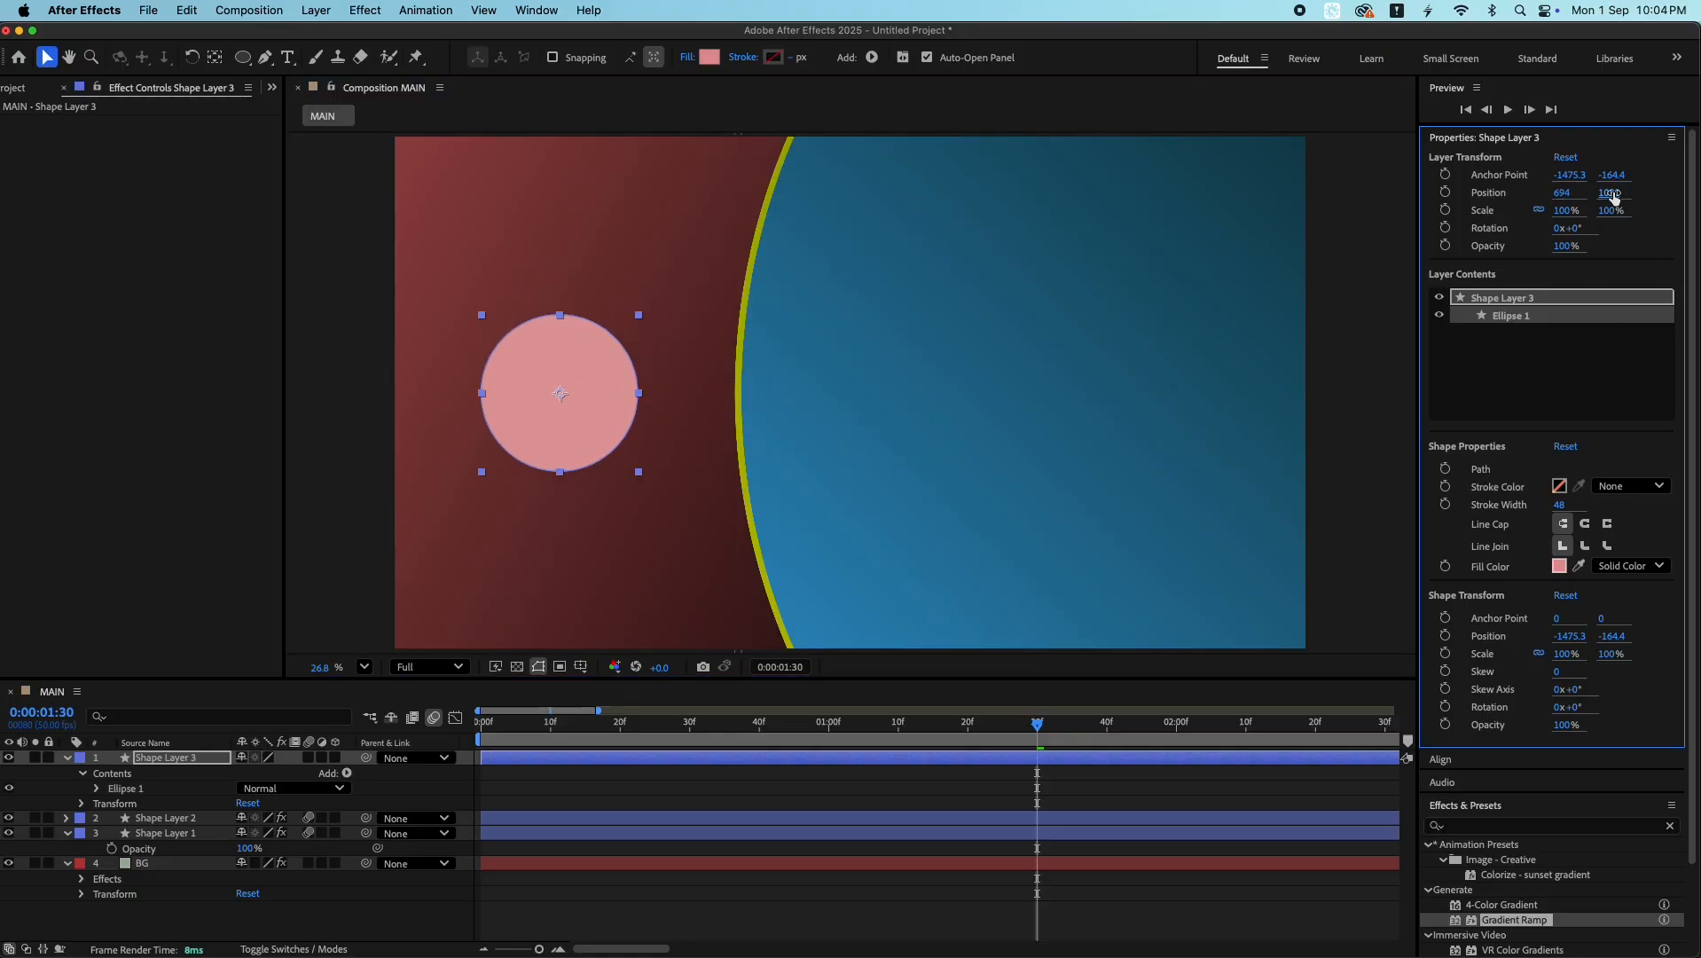
left_click_drag(1614, 197, 1112, 227)
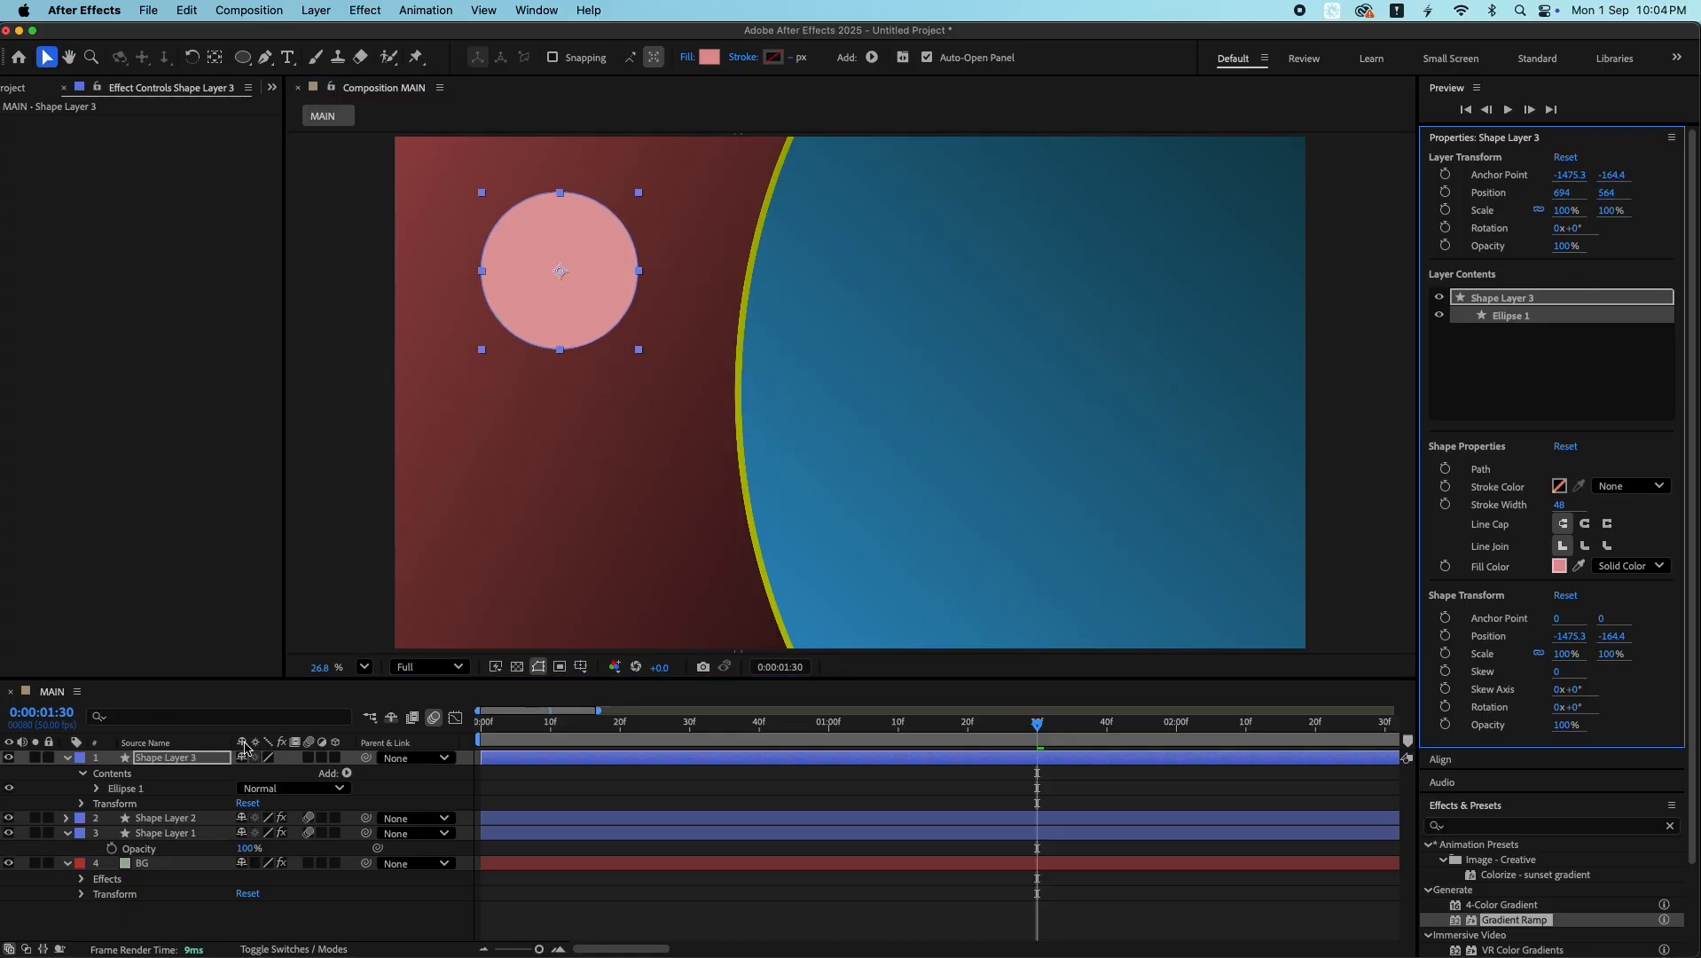
- Duplicate the small circle's layer and delete Fill 1 from the copy's Ellipse 1 group
key("super+d")
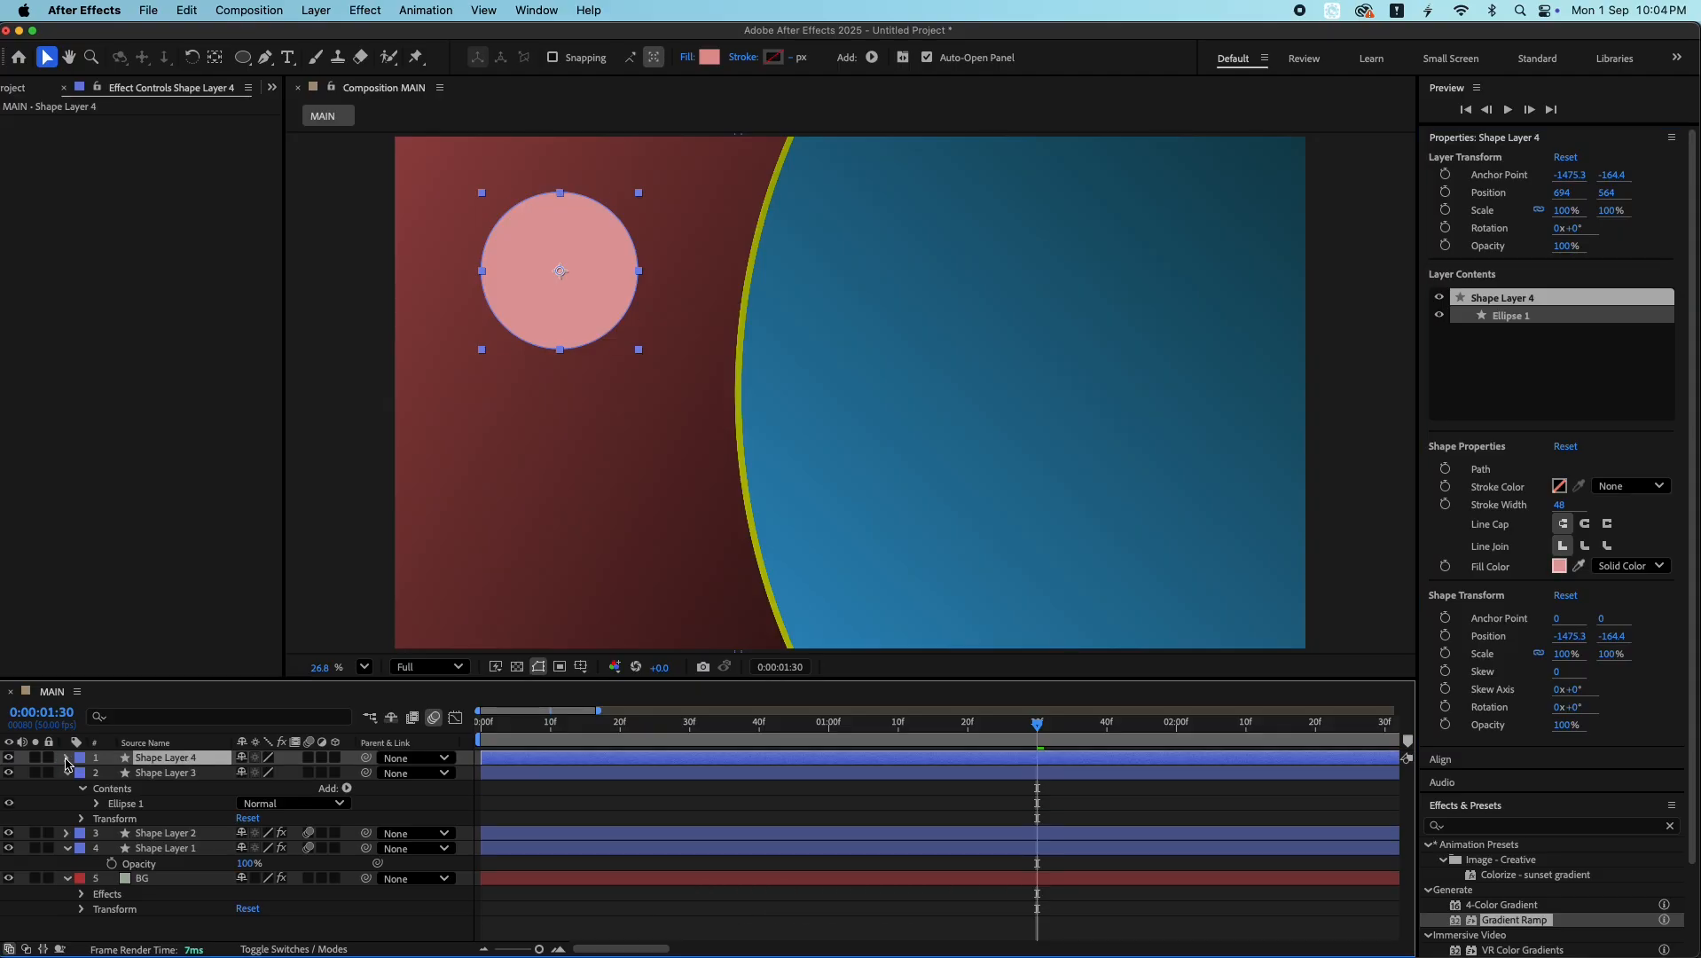
left_click(67, 758)
left_click(82, 773)
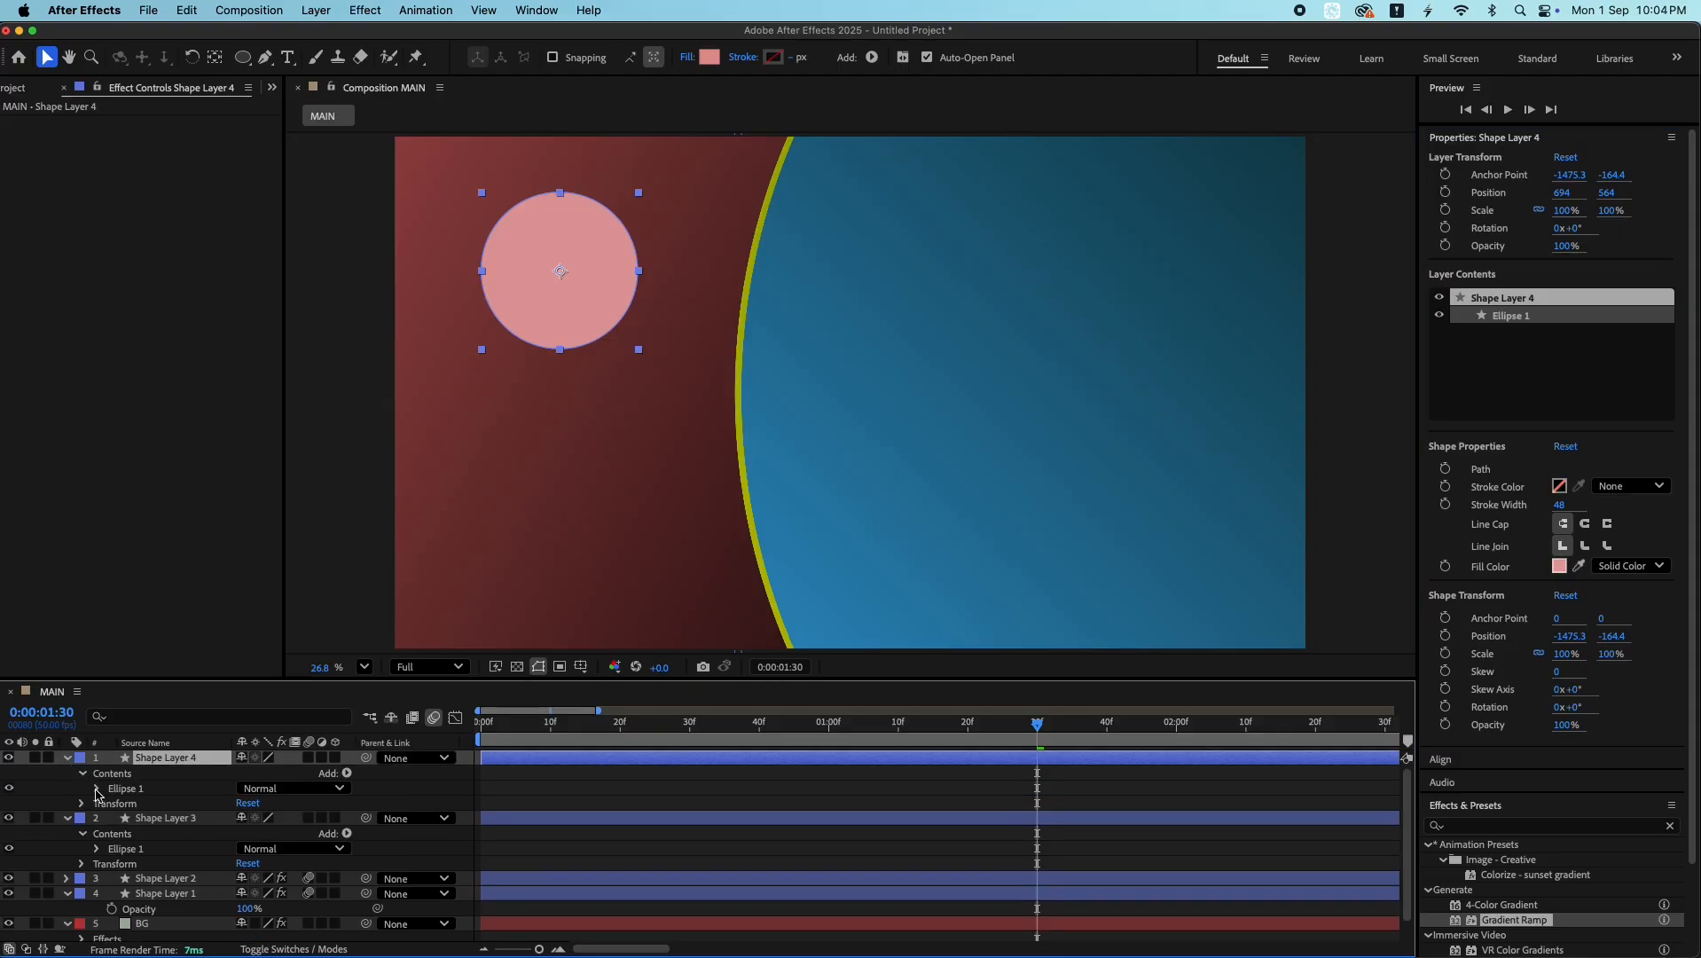
left_click(97, 789)
left_click(140, 838)
key("Delete")
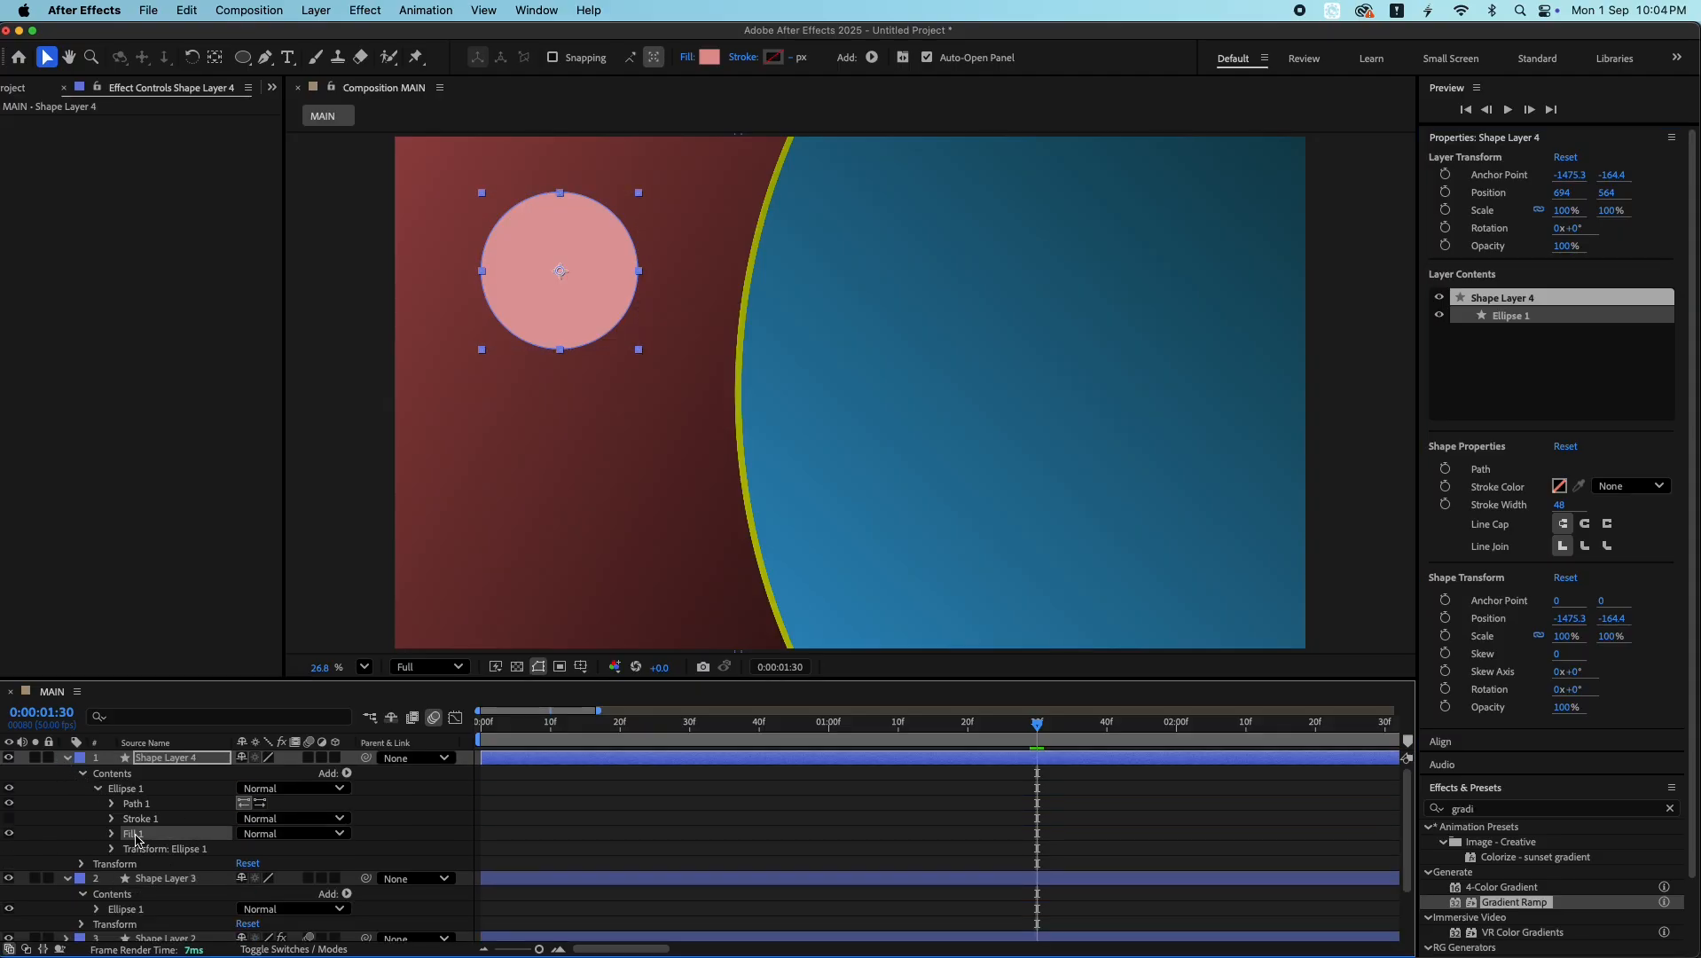
- Add a Stroke to Shape Layer 4's contents and choose no fill for the duplicated circle
left_click(346, 774)
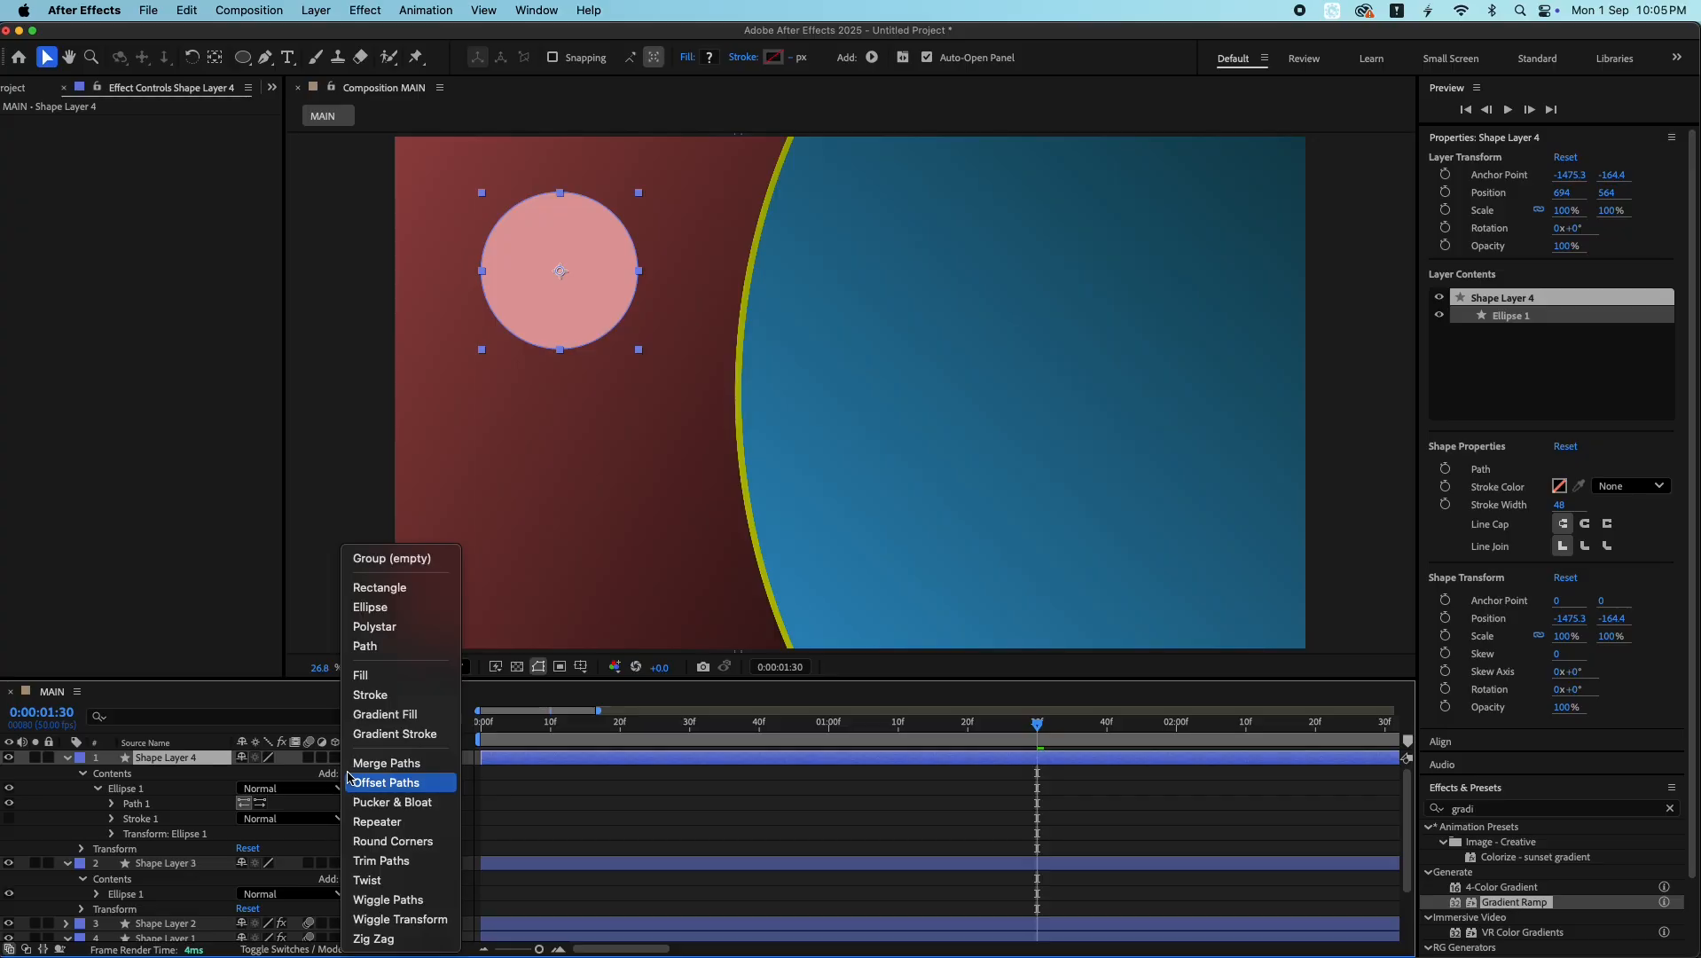
left_click(397, 694)
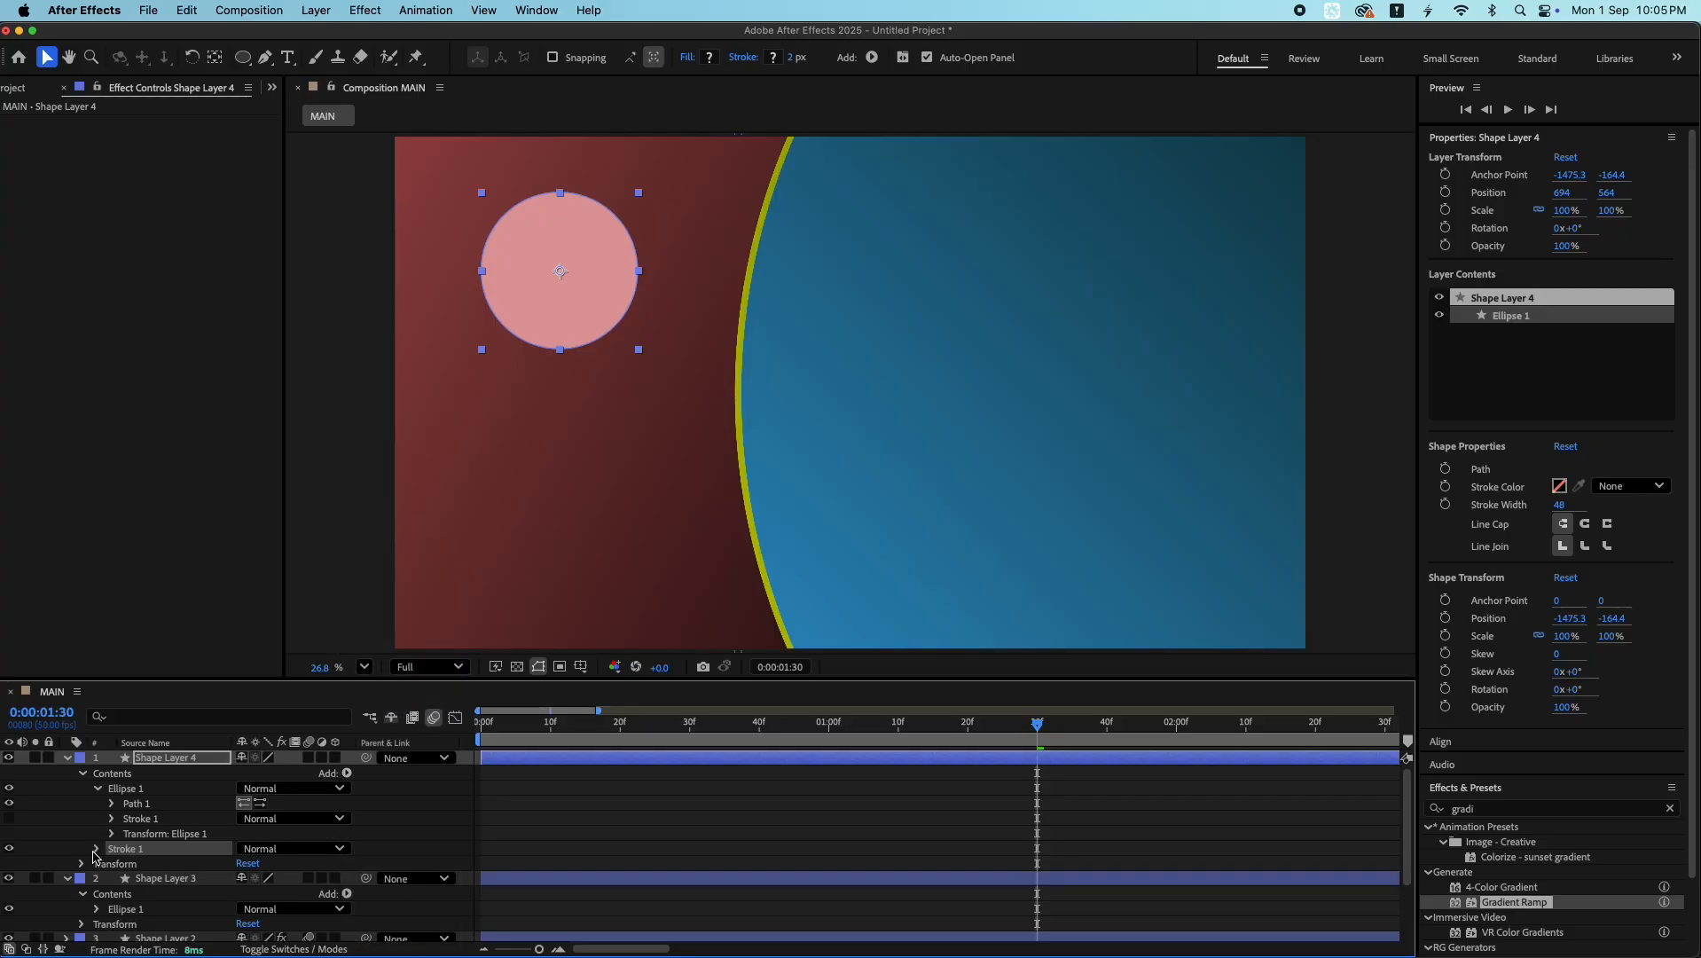
left_click(688, 57)
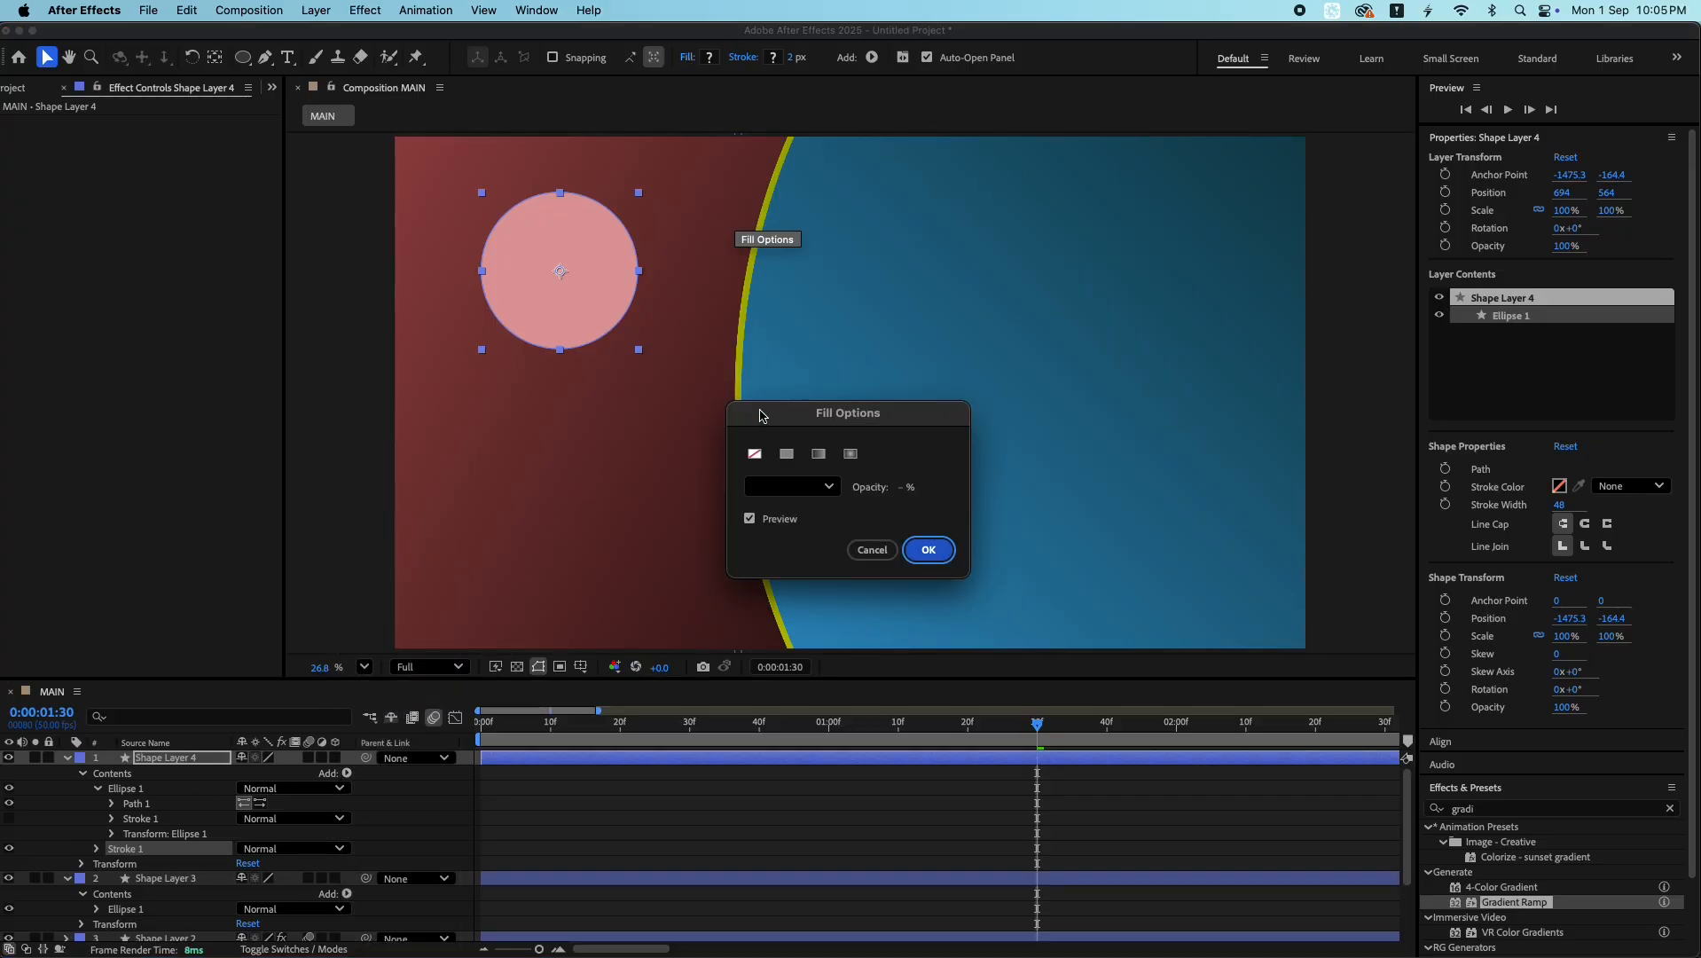
left_click(755, 454)
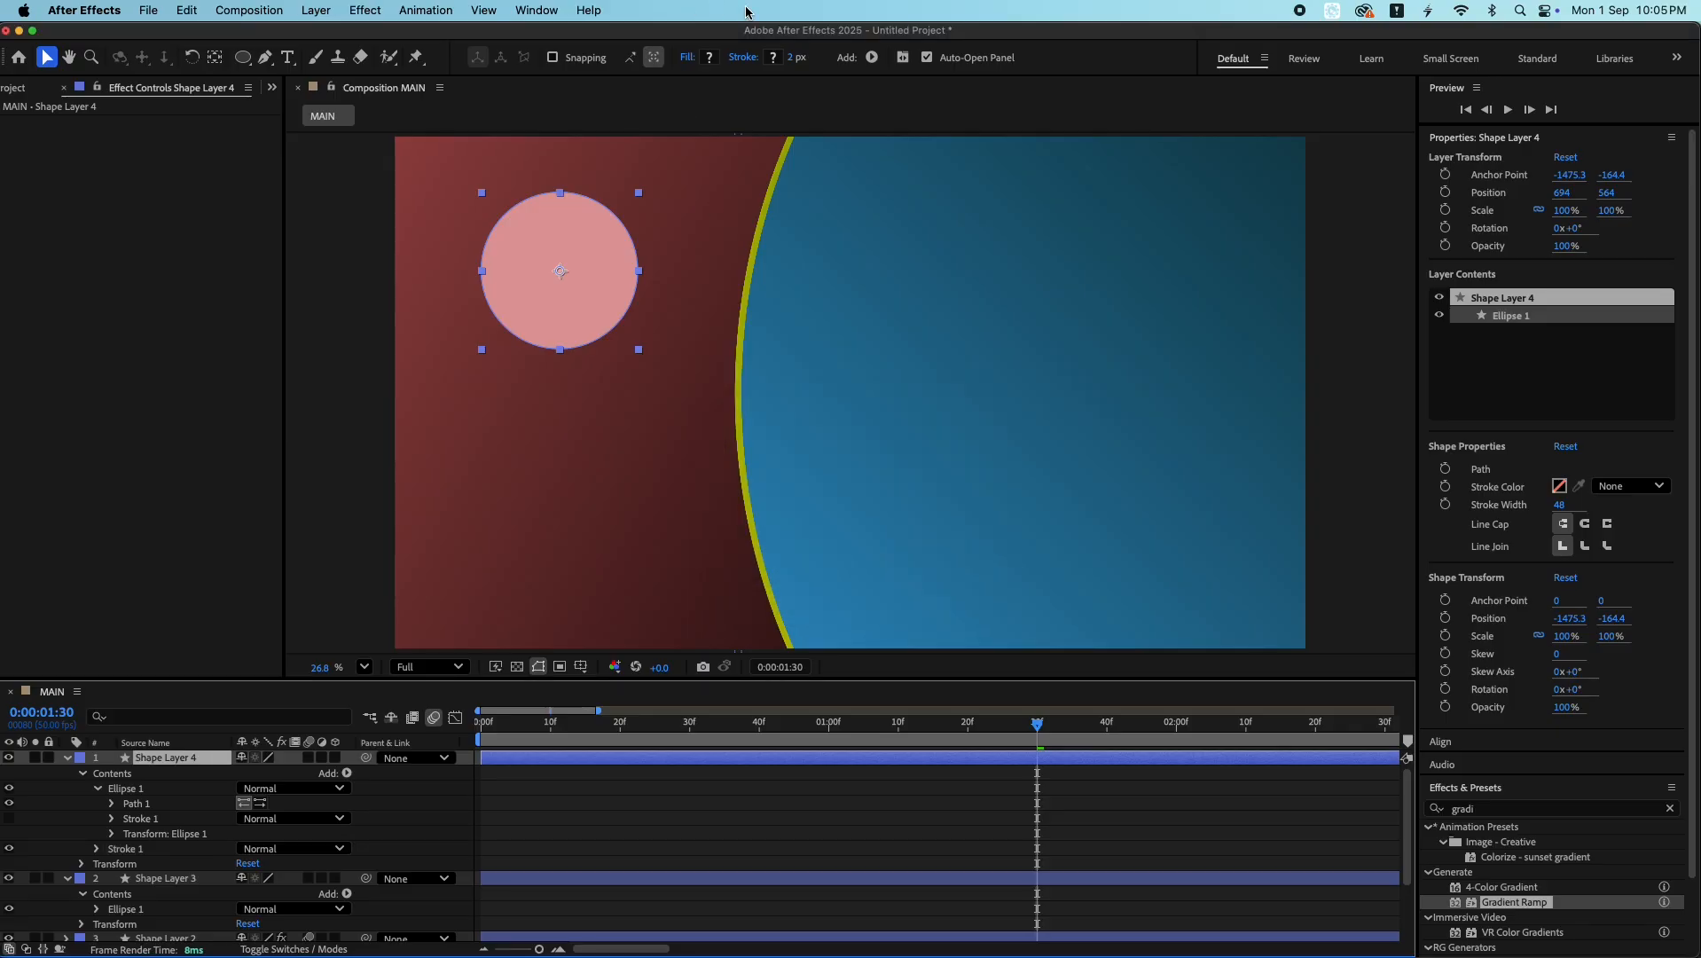
- Set the duplicated circle's stroke to a solid bright yellow-green with a width of 20 px
left_click(774, 57)
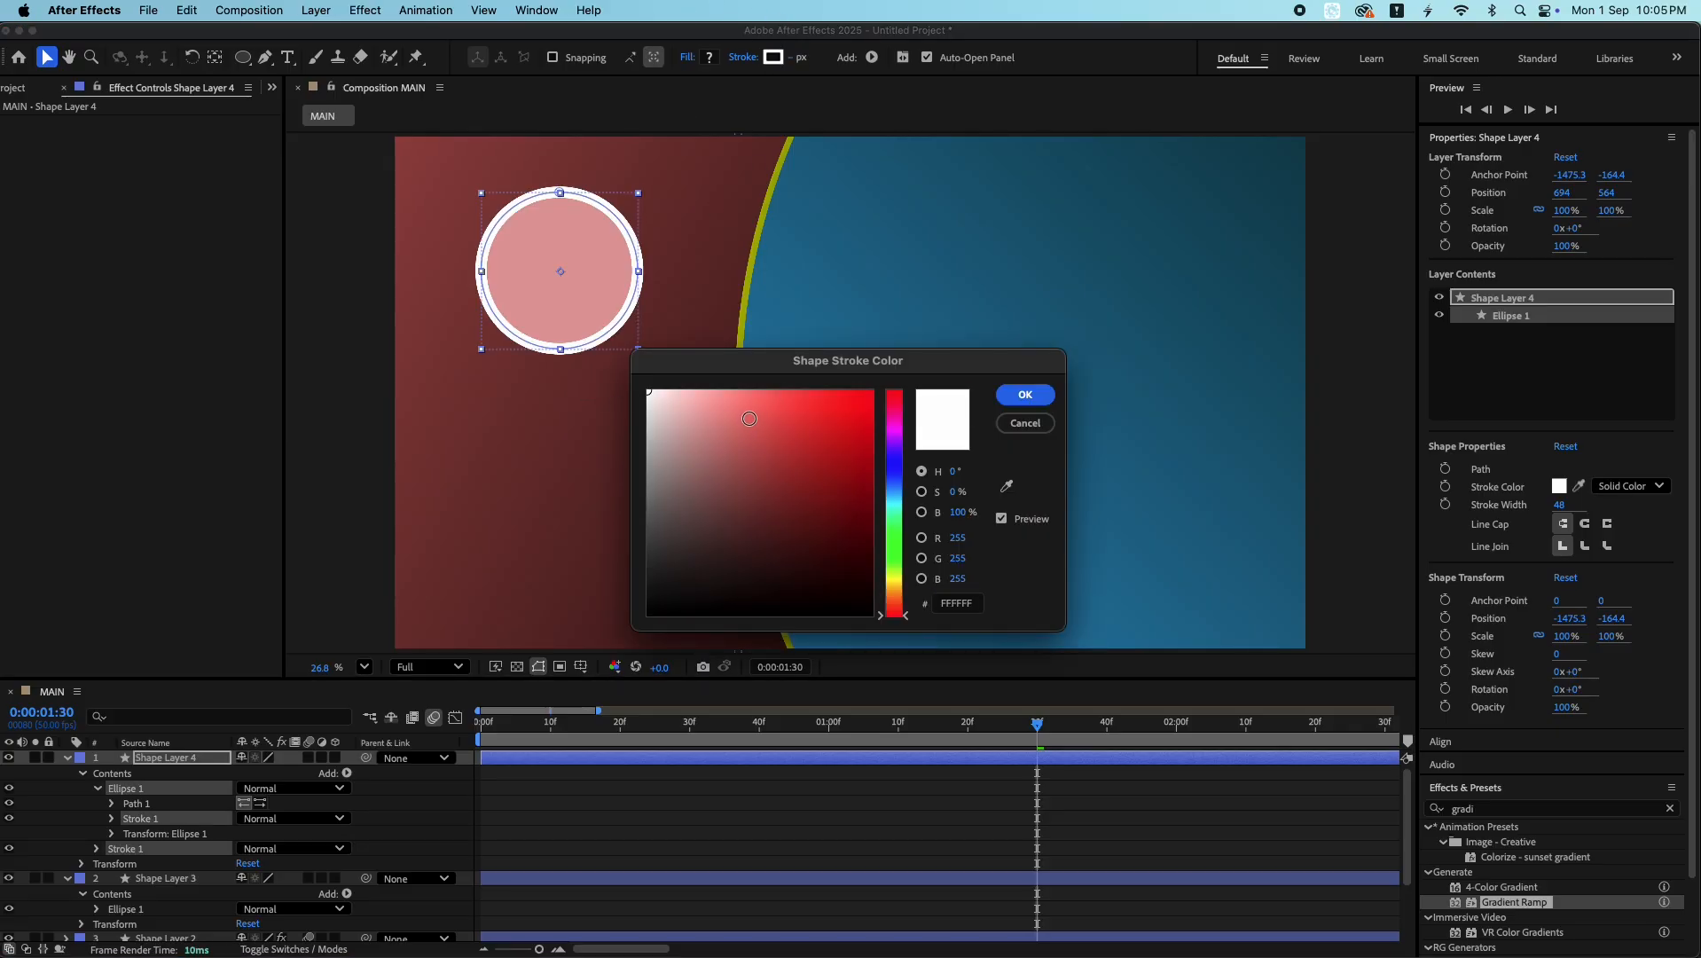
mouse_move(749, 418)
left_mouse_down()
mouse_move(687, 452)
mouse_move(642, 372)
left_mouse_up()
left_click(890, 575)
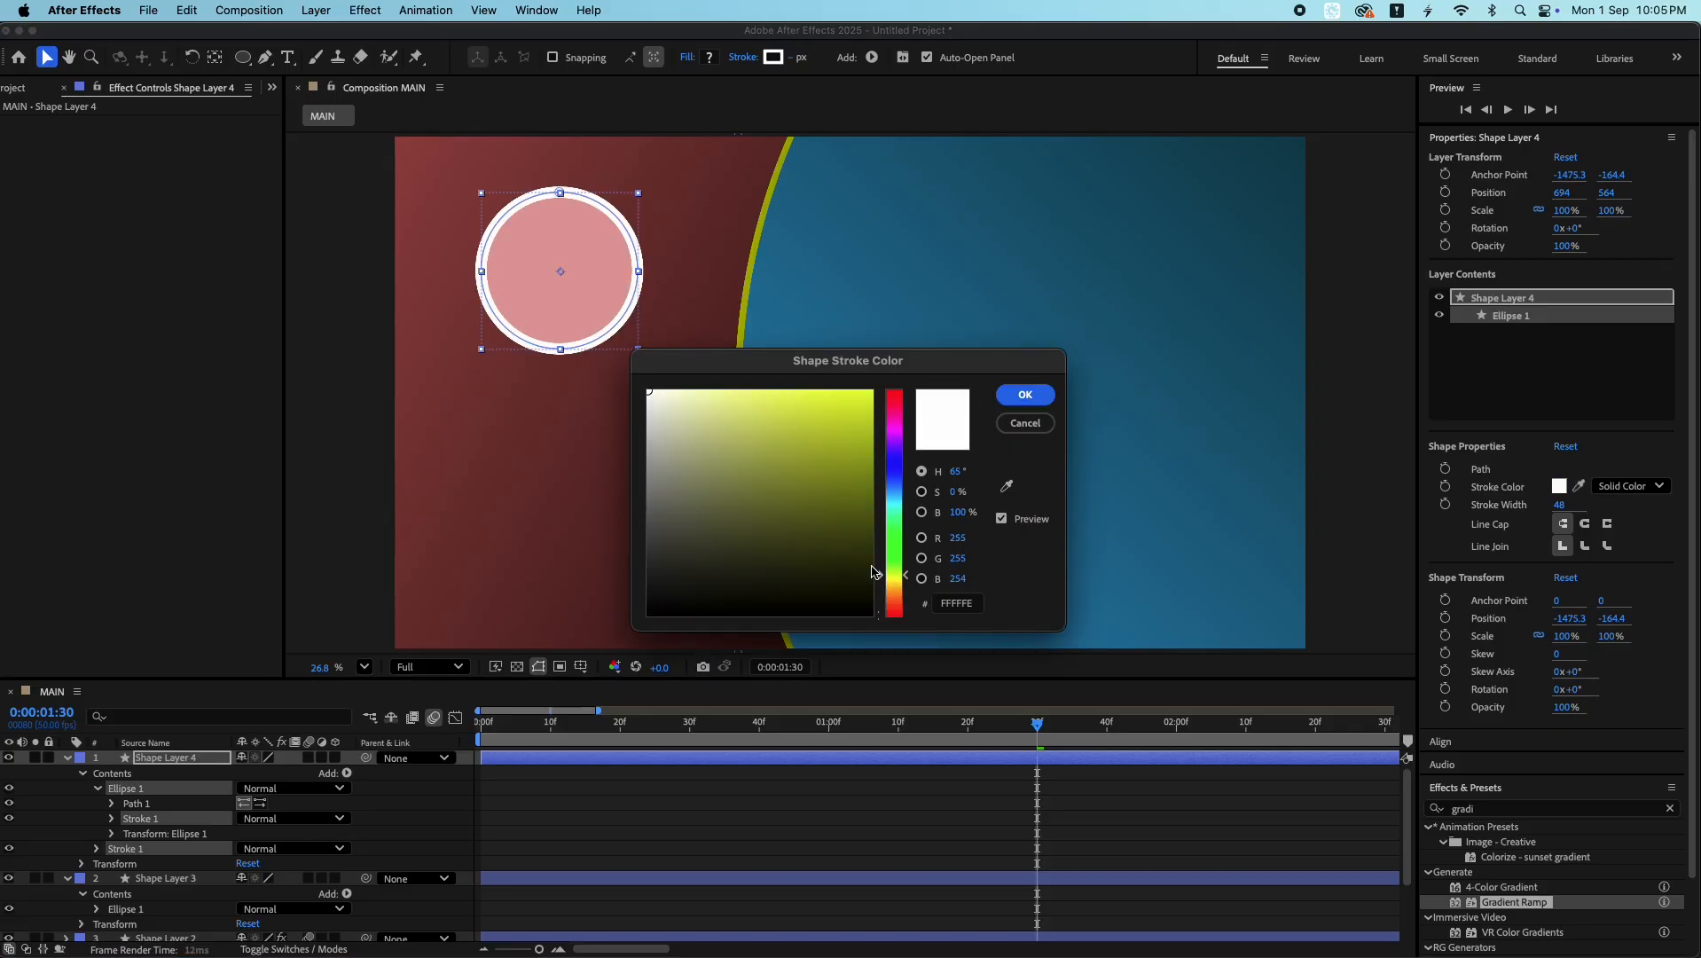
left_click_drag(857, 501, 897, 364)
left_click(1025, 395)
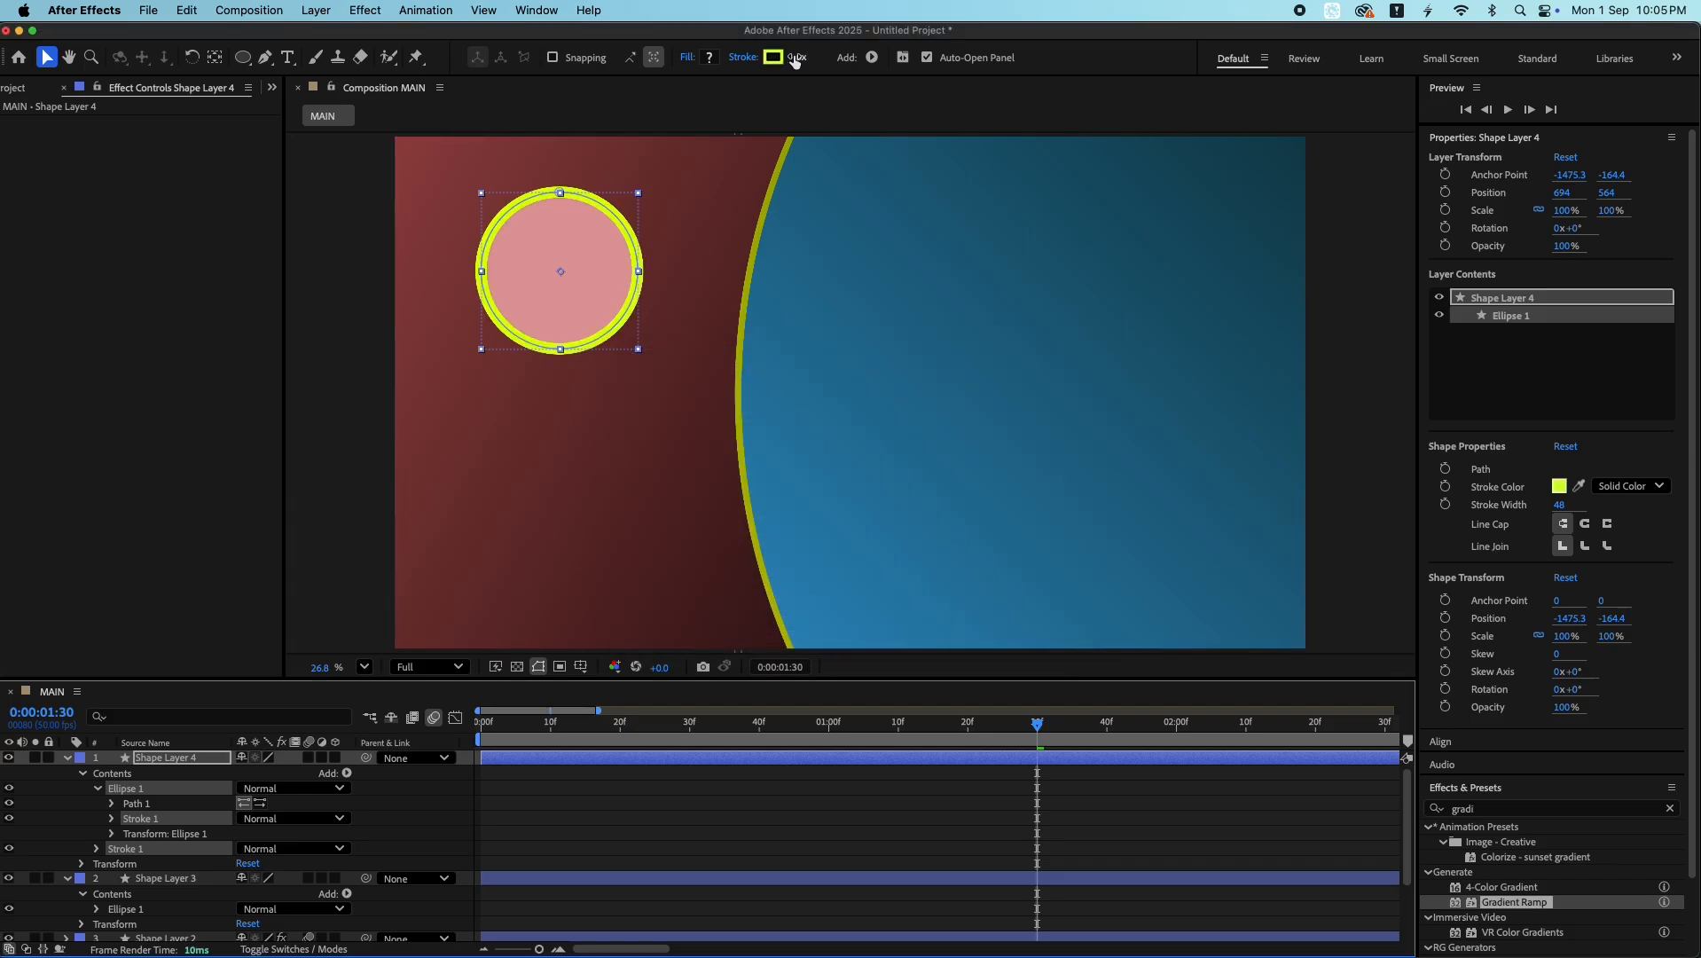
mouse_move(789, 58)
left_mouse_down()
mouse_move(754, 62)
mouse_move(774, 57)
left_mouse_up()
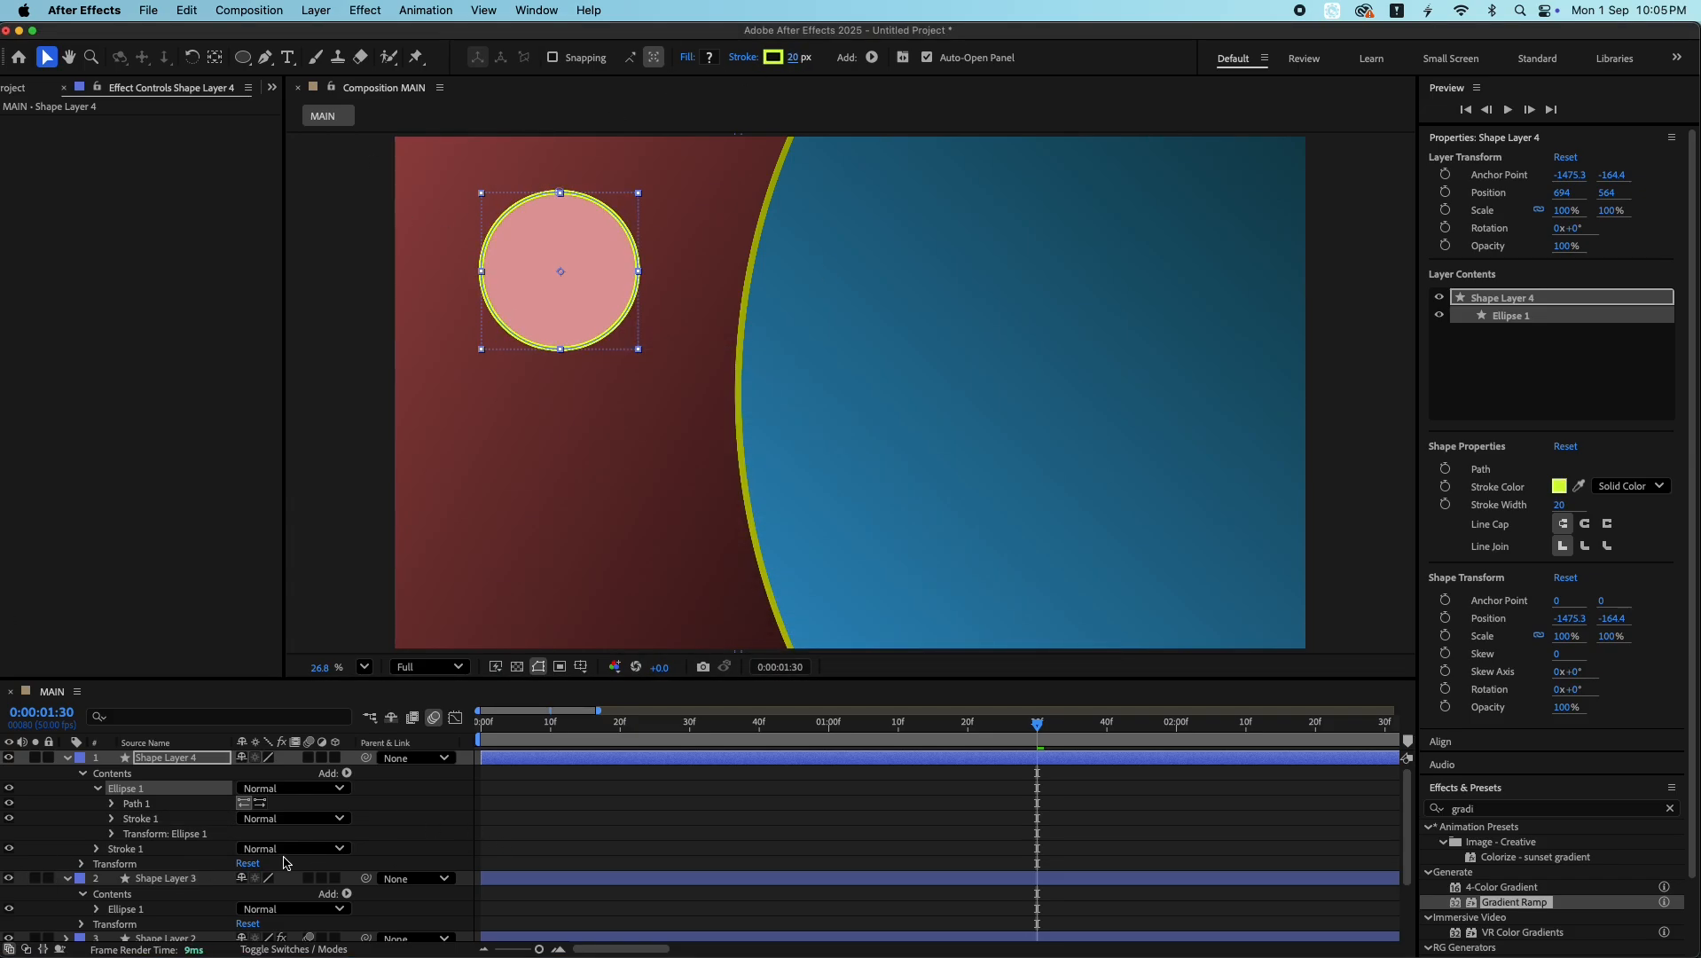
- Add a dash pattern to the outer Stroke 1 of Shape Layer 4 and set its Dash value to 198
left_click(97, 848)
scroll(190, 834, "down", 5)
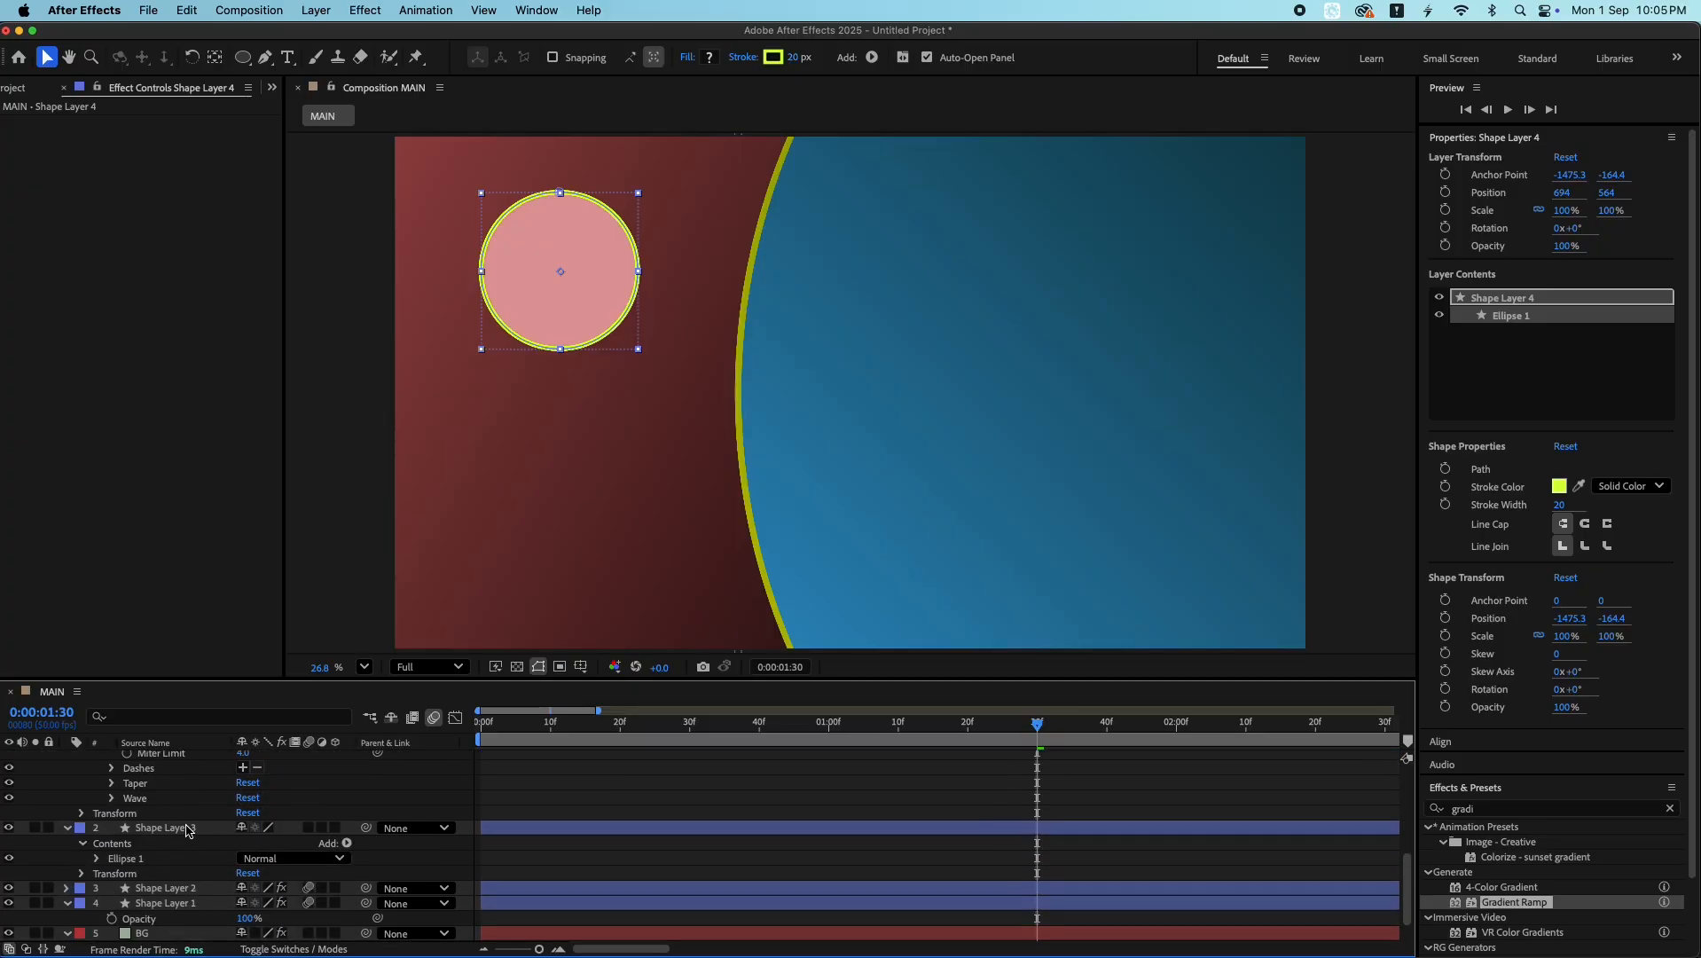
left_click(244, 803)
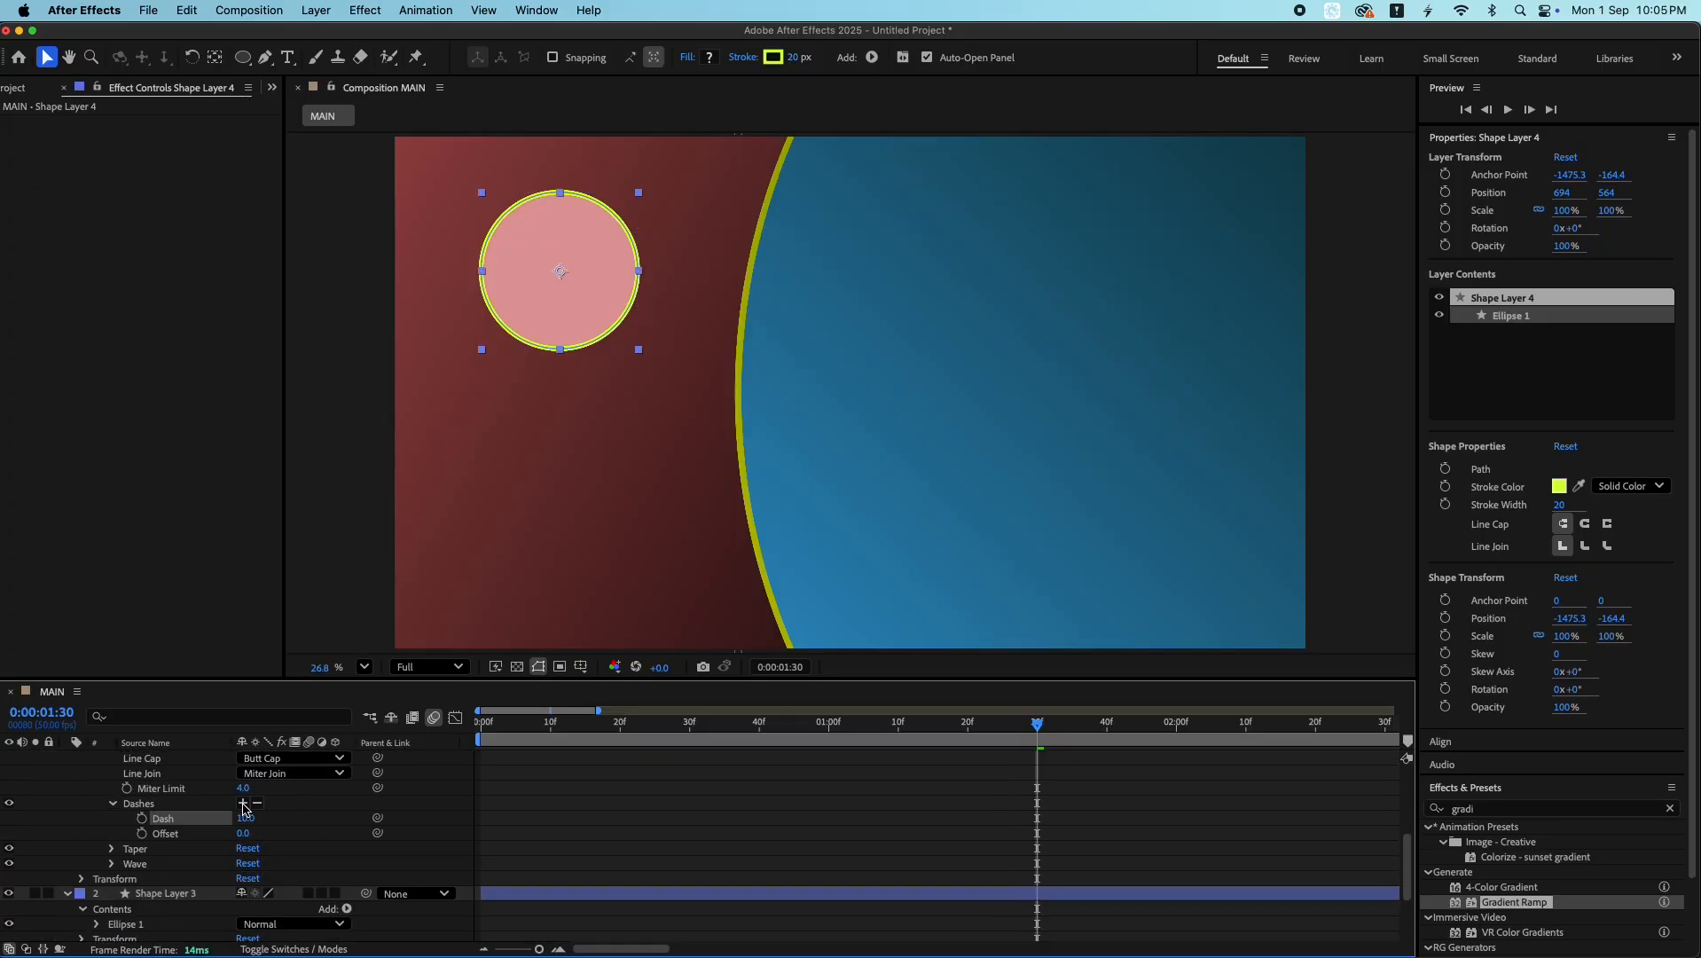
left_click_drag(247, 826, 320, 825)
- Delete the redundant Stroke 1 inside the Ellipse 1 group and set the remaining stroke's Dash to 24
scroll(320, 825, "up", 6)
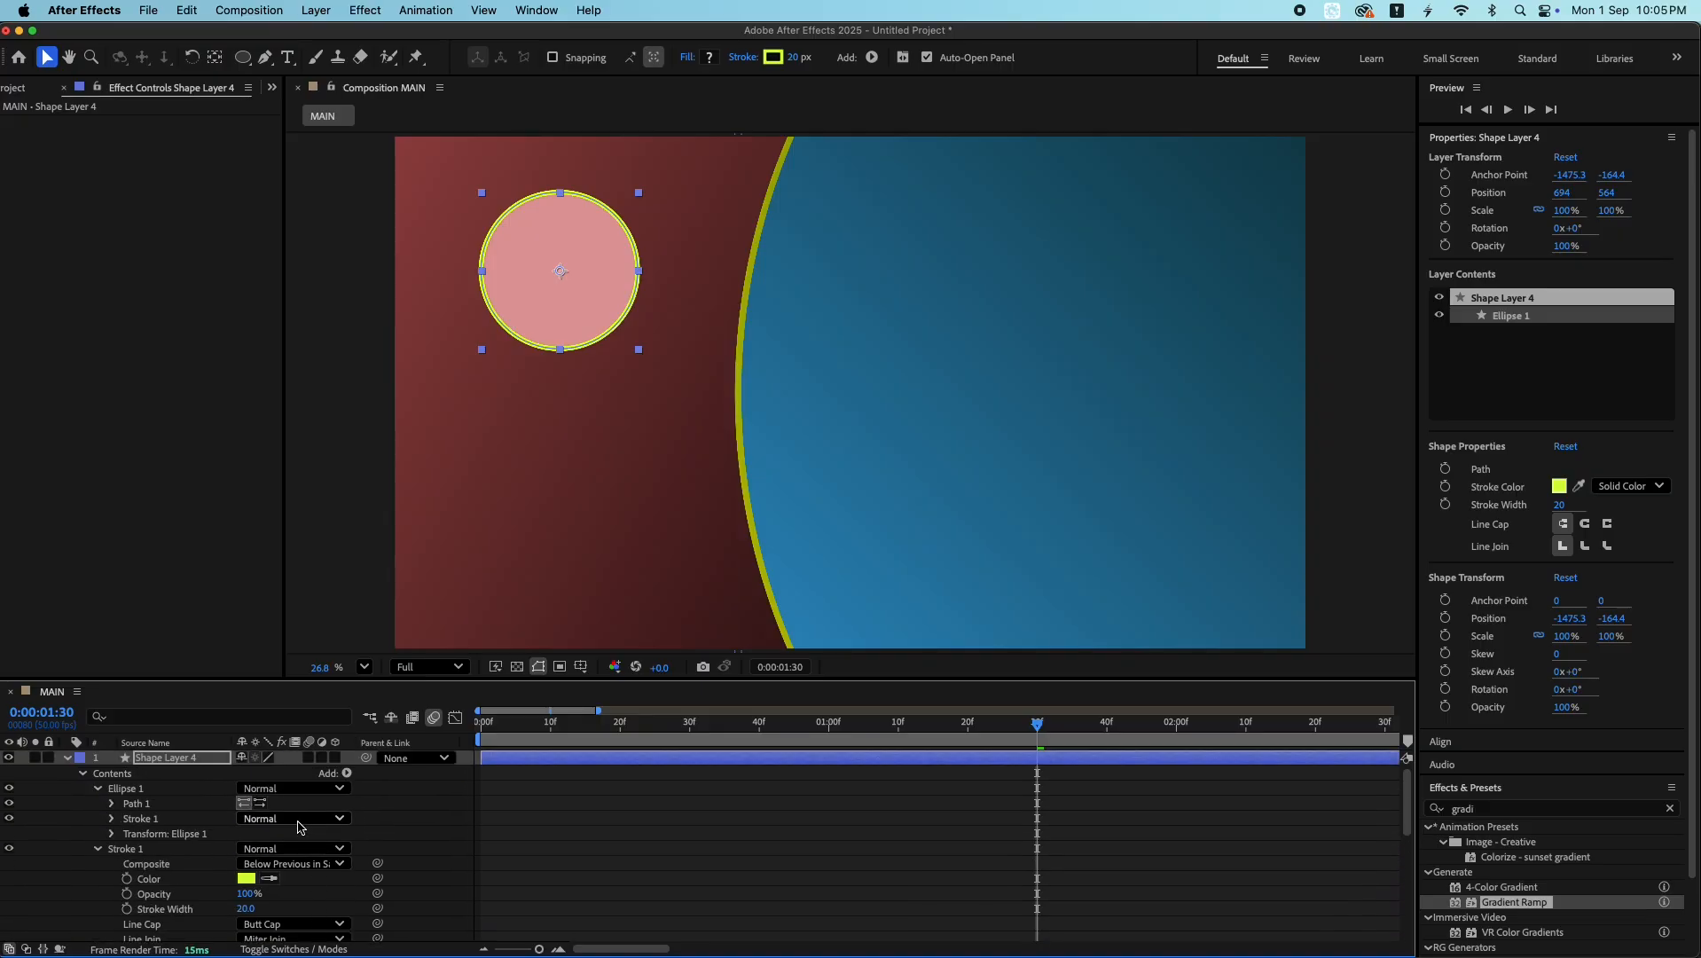
left_click(146, 818)
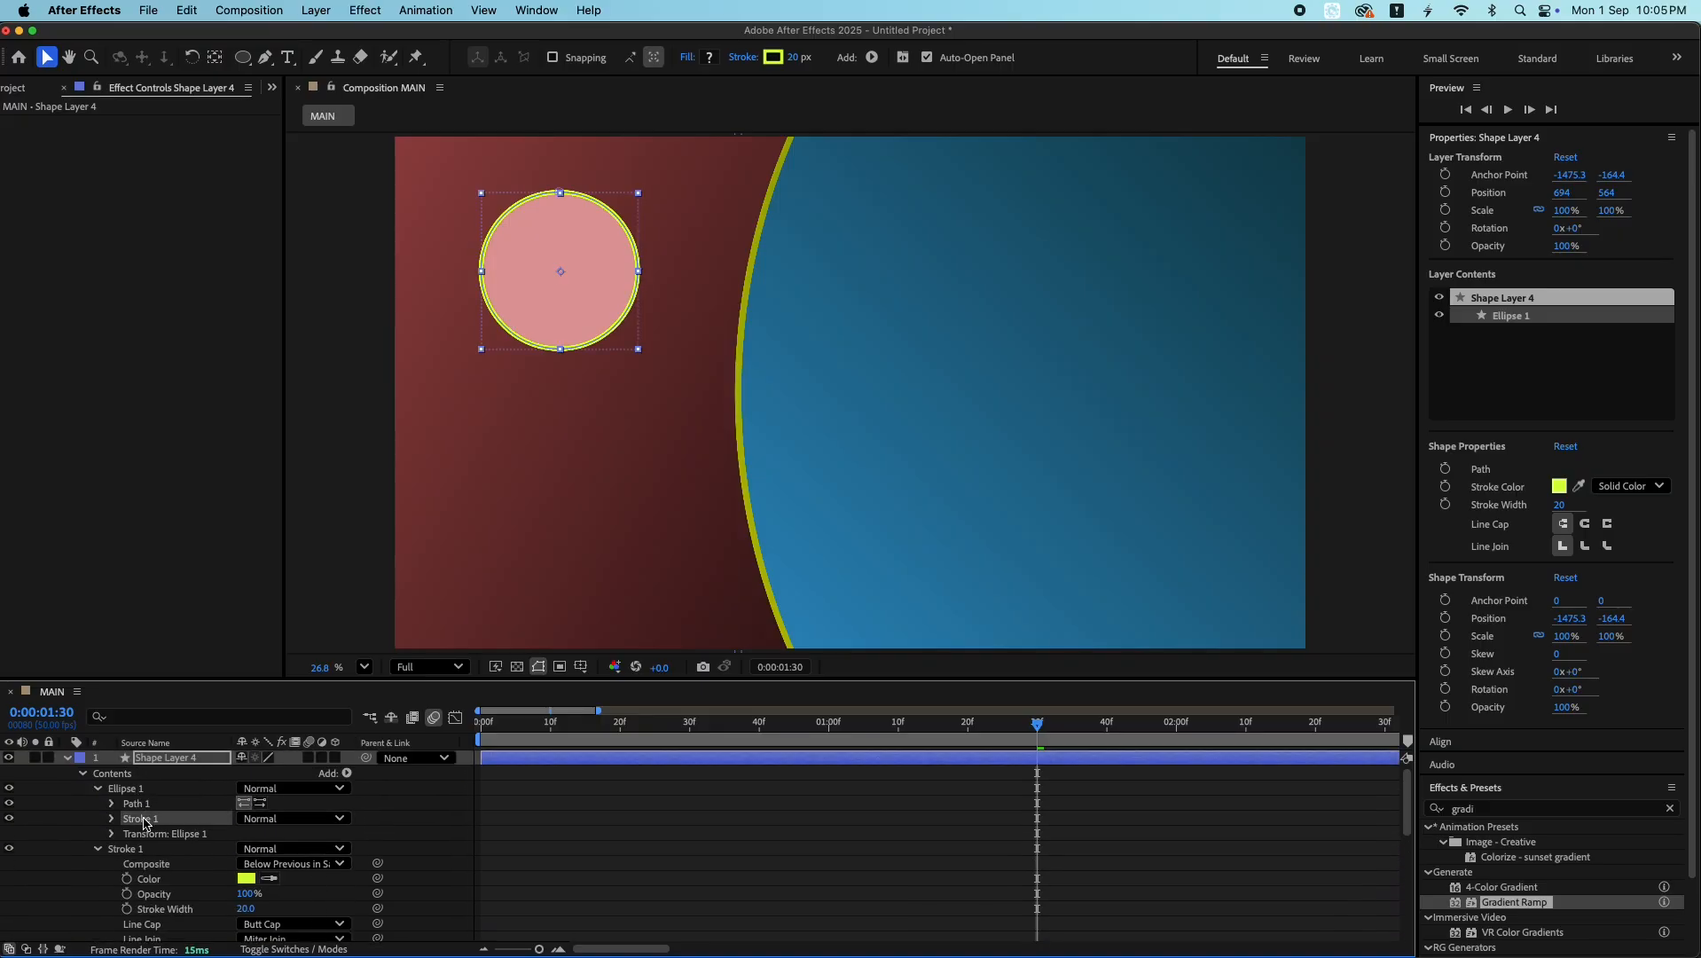
key("Delete")
scroll(181, 868, "down", 3)
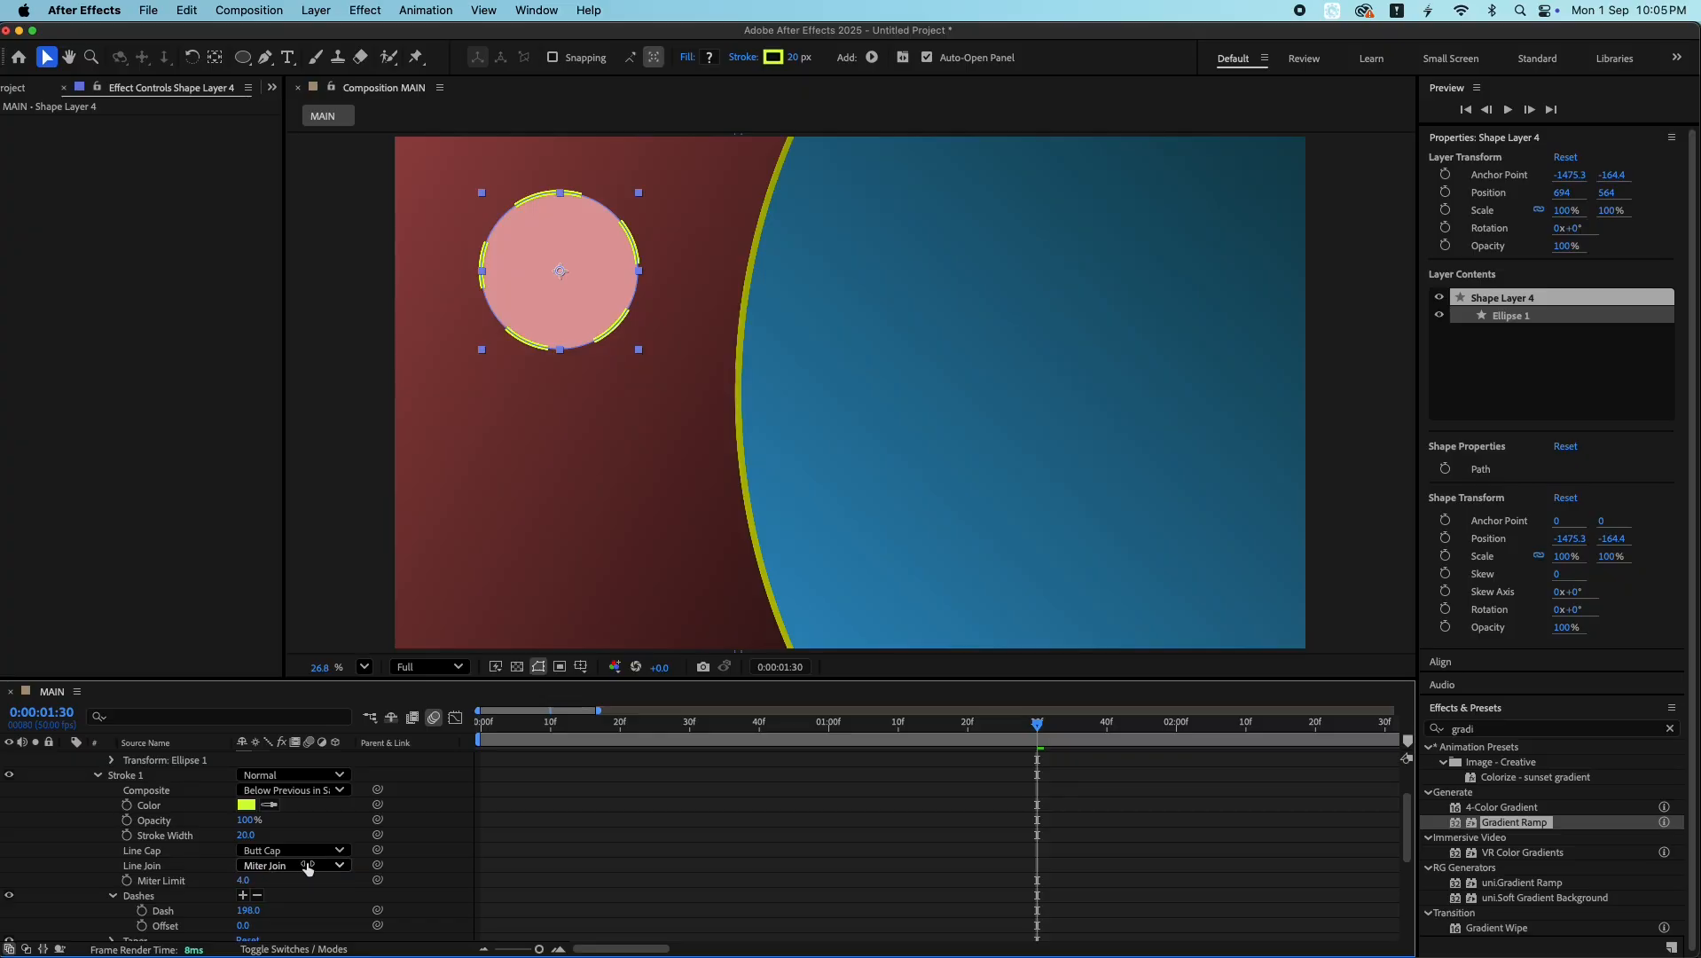
mouse_move(247, 910)
left_mouse_down()
mouse_move(431, 885)
mouse_move(88, 906)
left_mouse_up()
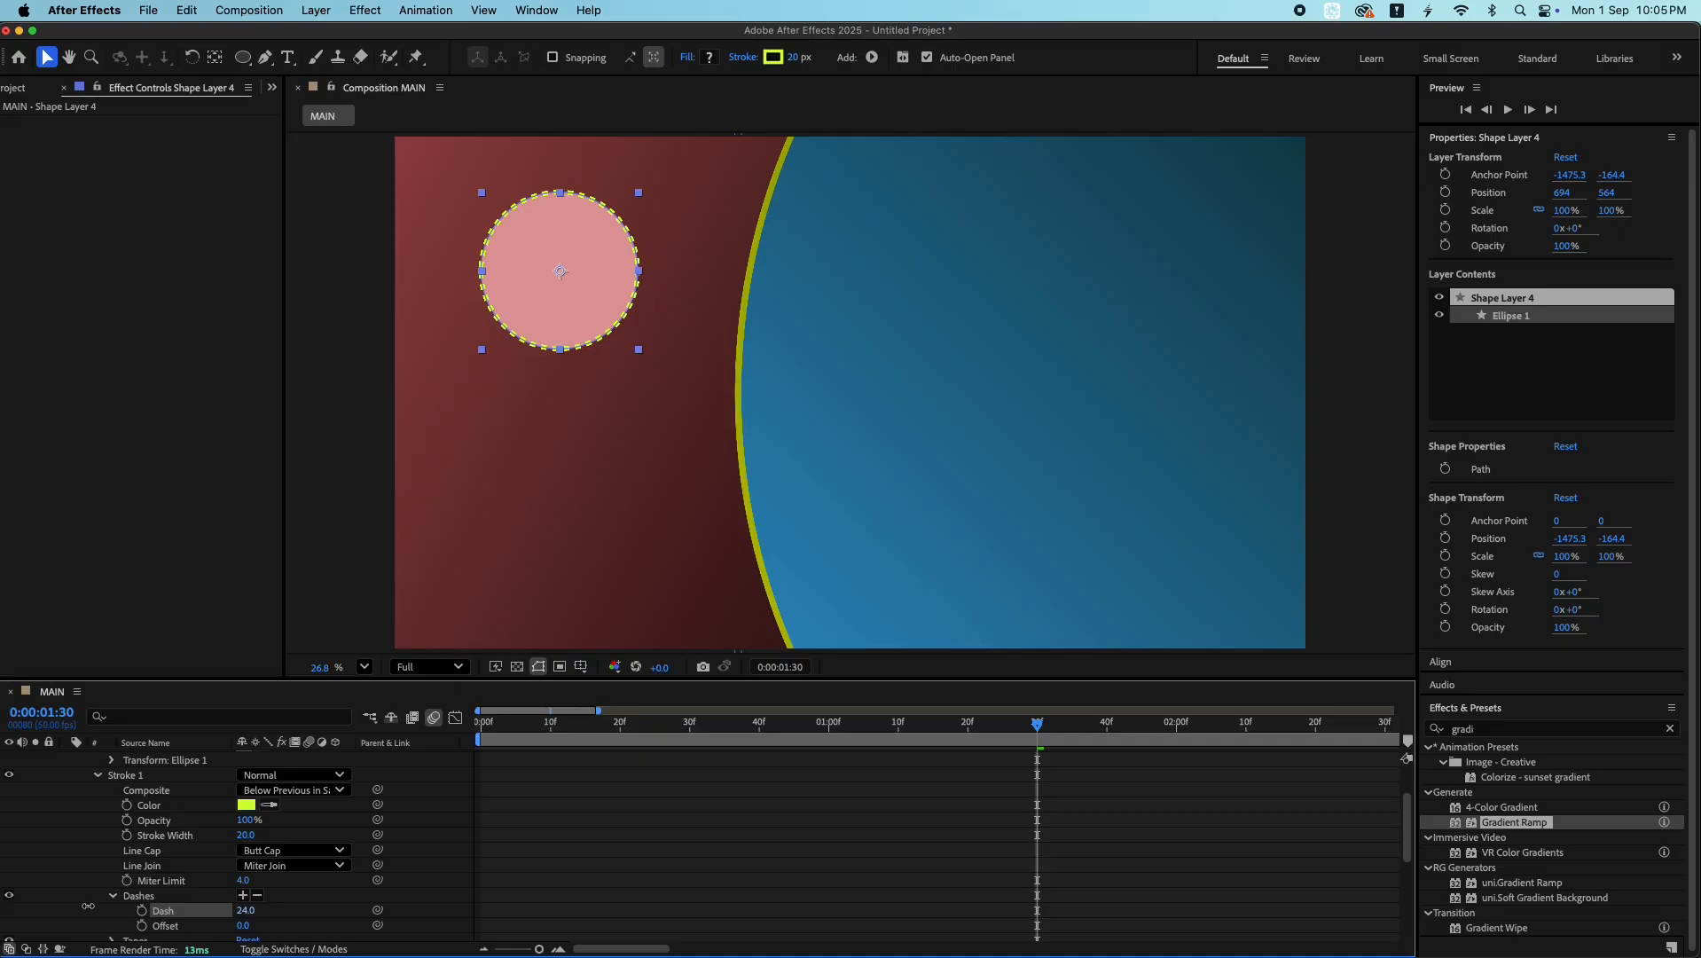
- Scale the Ellipse 1 group of Shape Layer 4 to 107% and set the stroke's Dash to 62
scroll(642, 875, "up", 2)
left_click(111, 804)
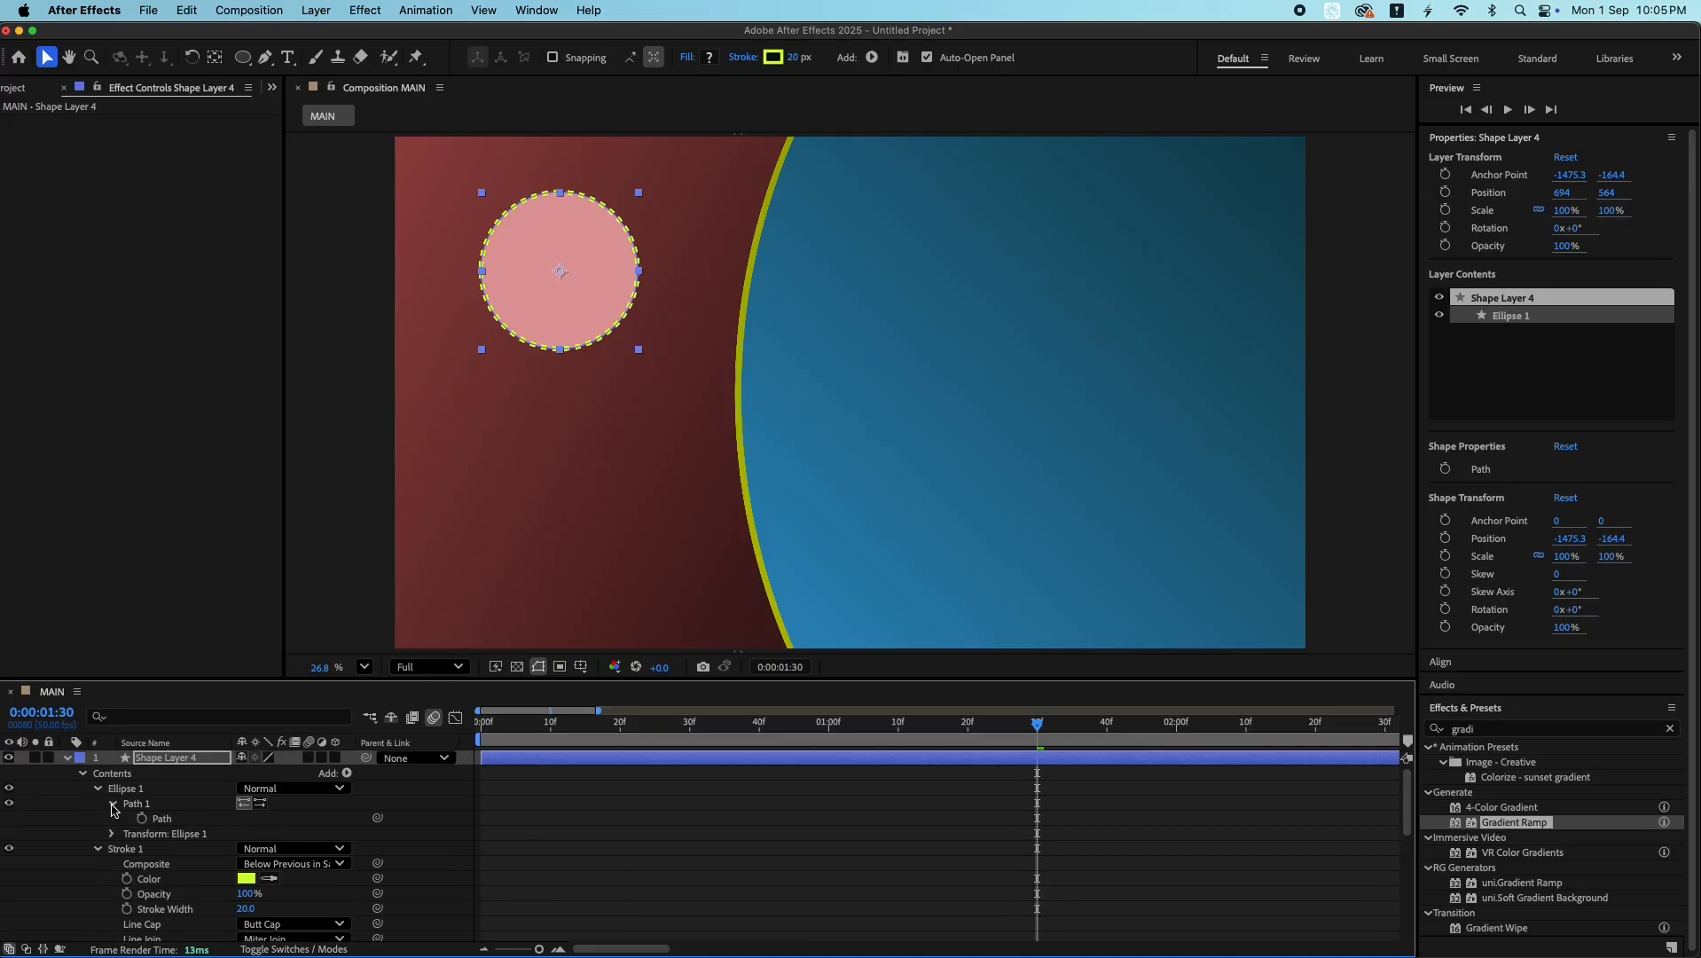
left_click(112, 804)
left_click(113, 820)
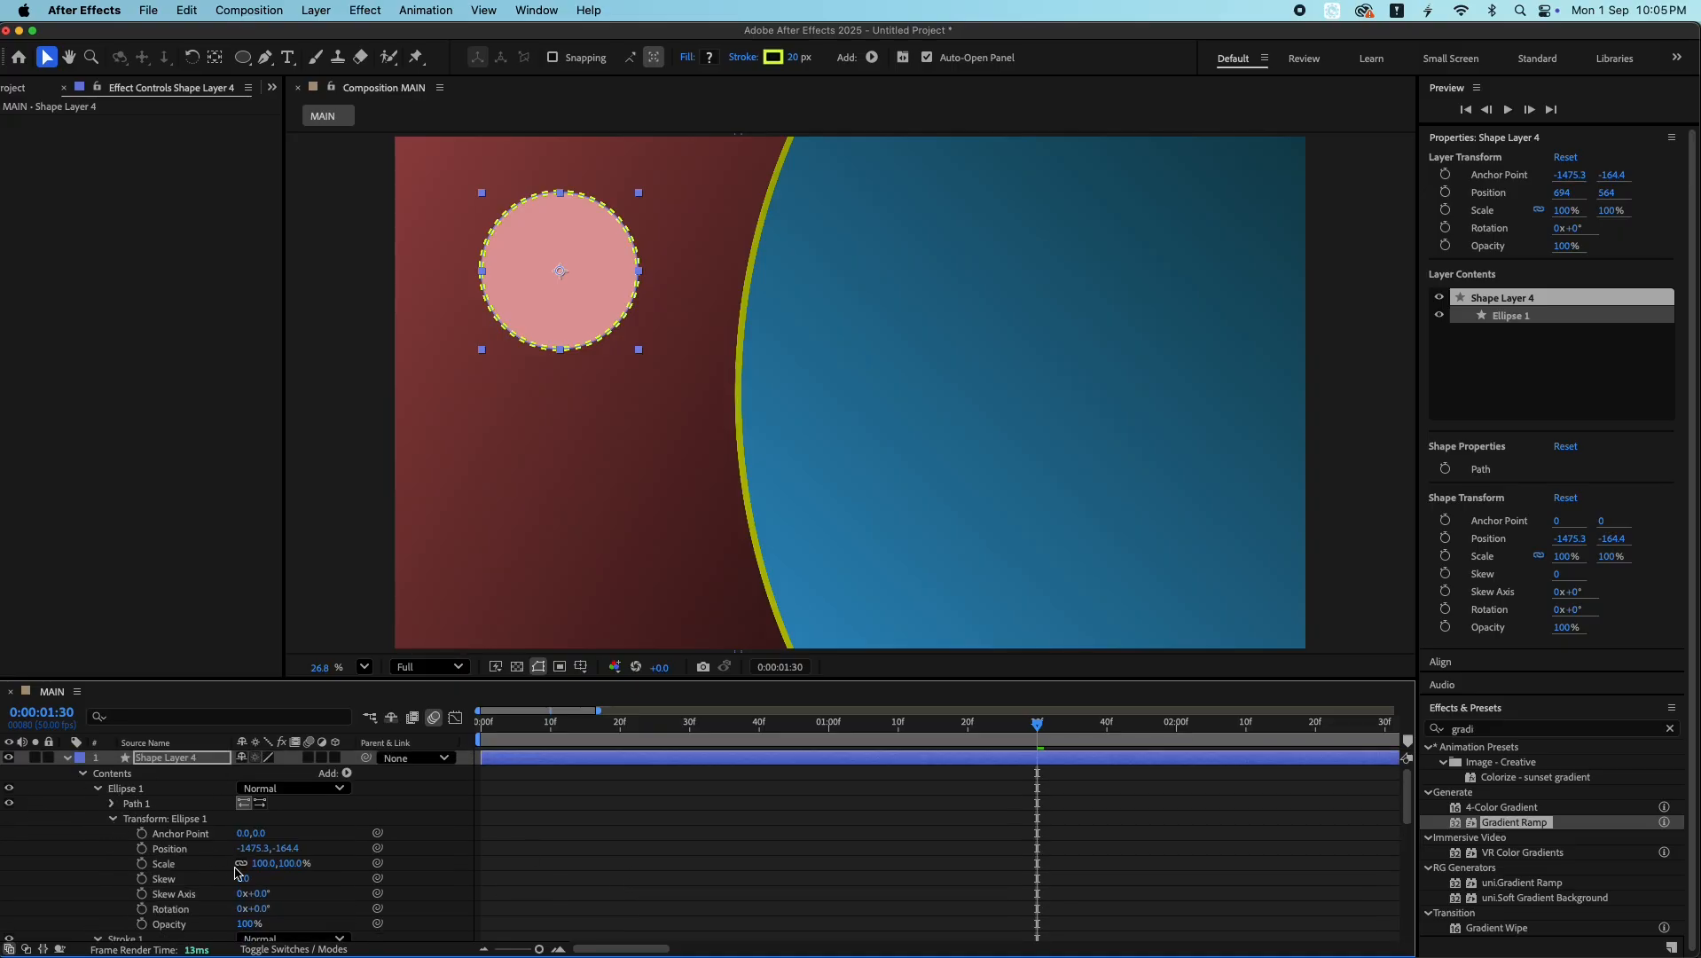
left_click(263, 864)
key("Up")
key("Up")
key("Up")
key("Up")
key("Up")
key("Up")
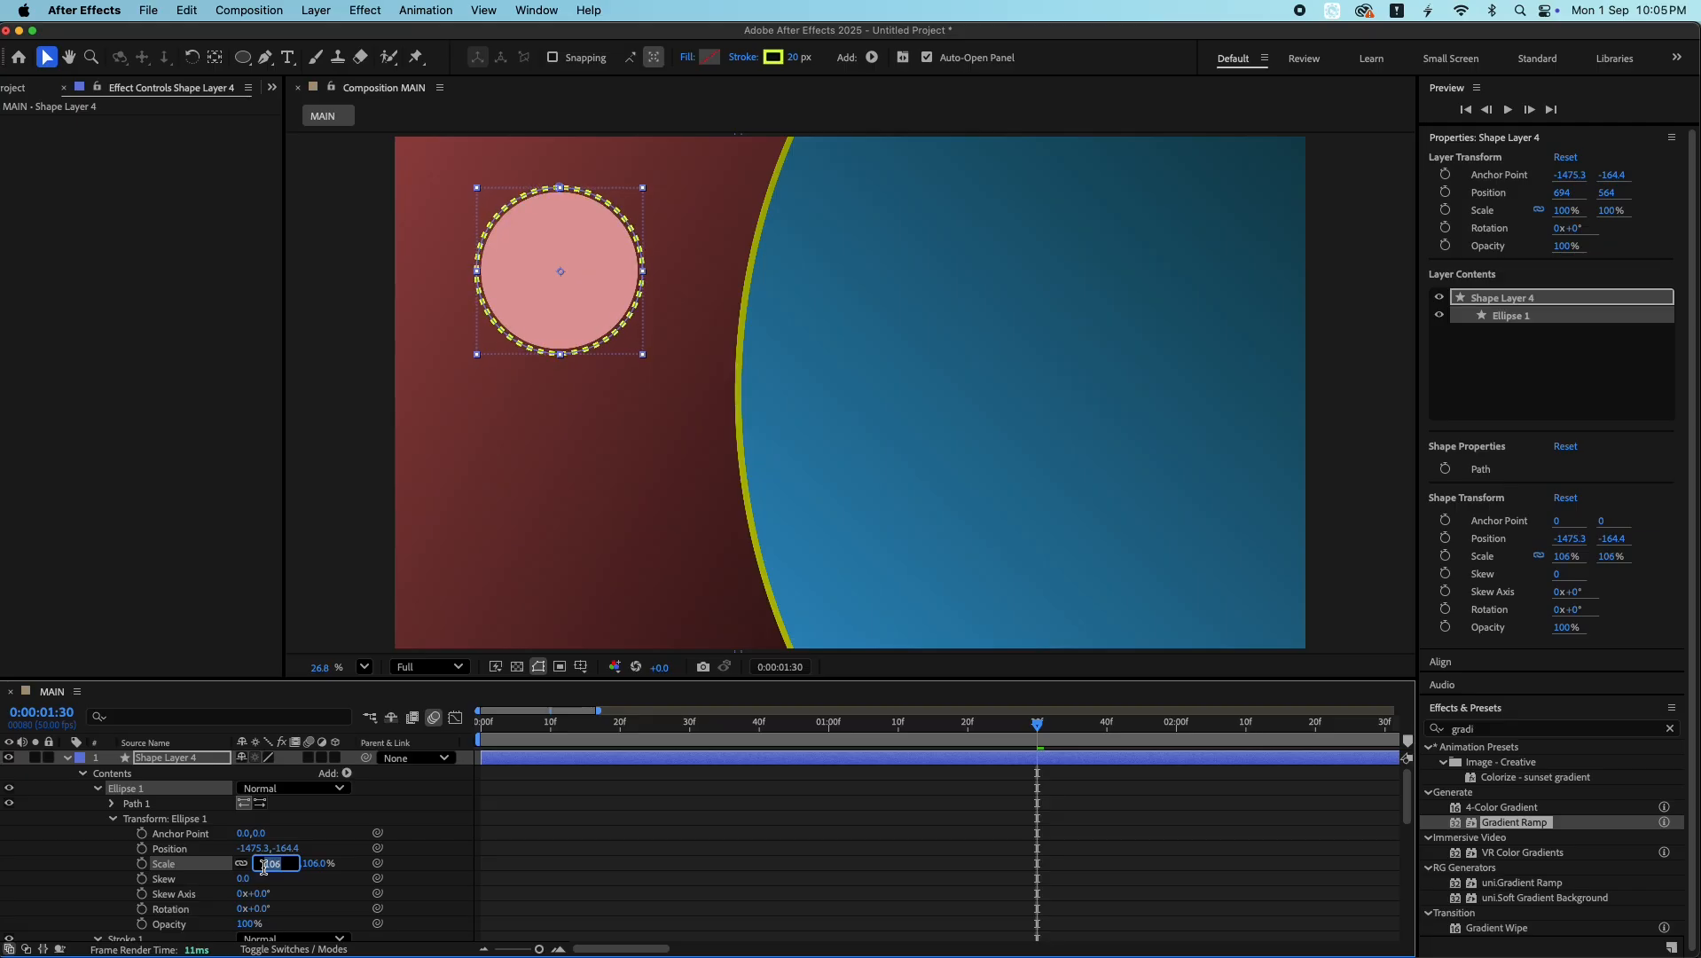
key("Up")
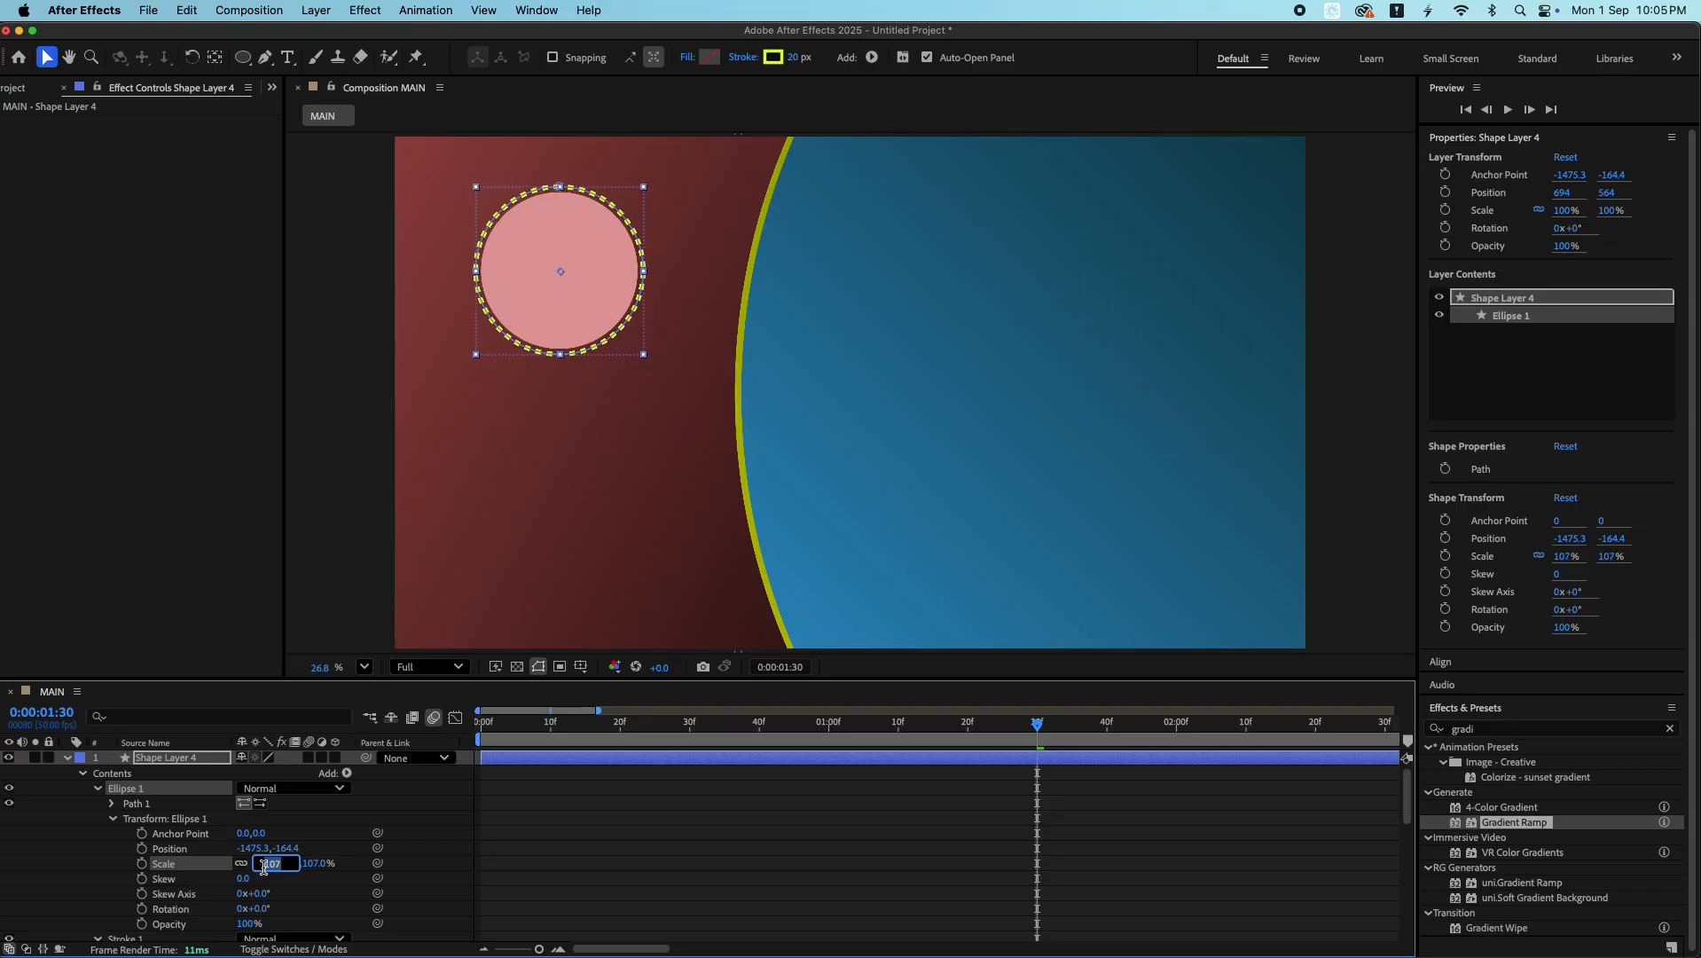
left_click(346, 897)
scroll(347, 898, "down", 5)
left_click_drag(246, 826, 276, 822)
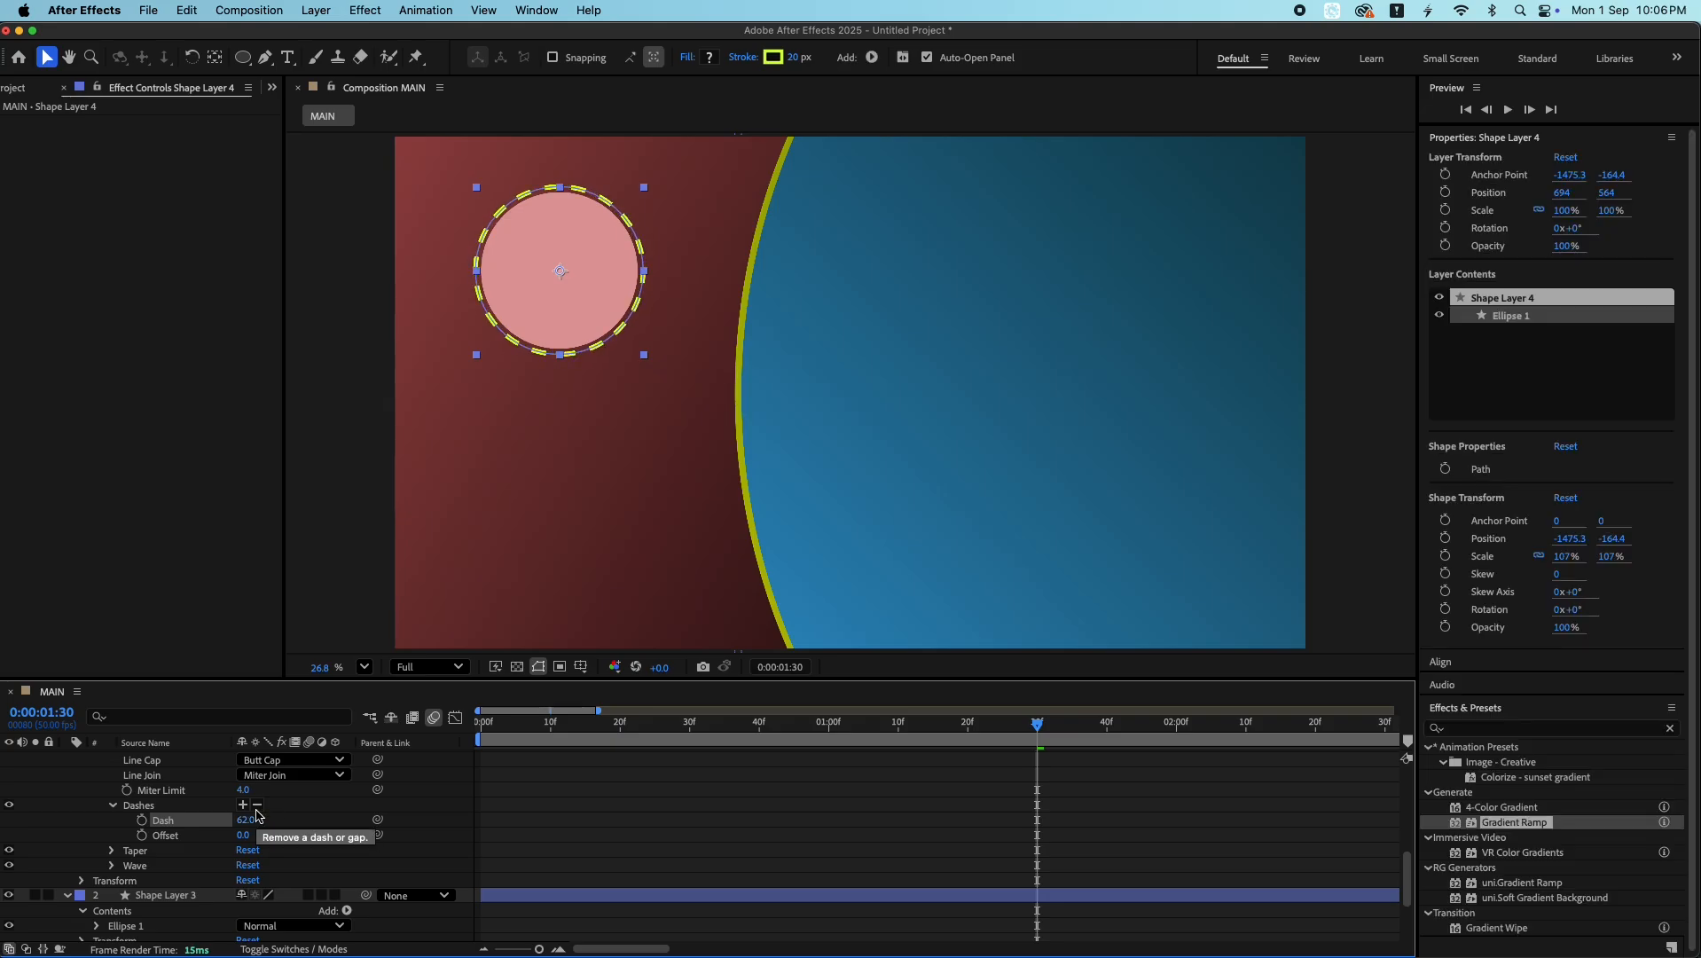
- Animate the stroke's dash Offset with an expression multiplying time, and preview the moving dashes
left_click(142, 835, "alt")
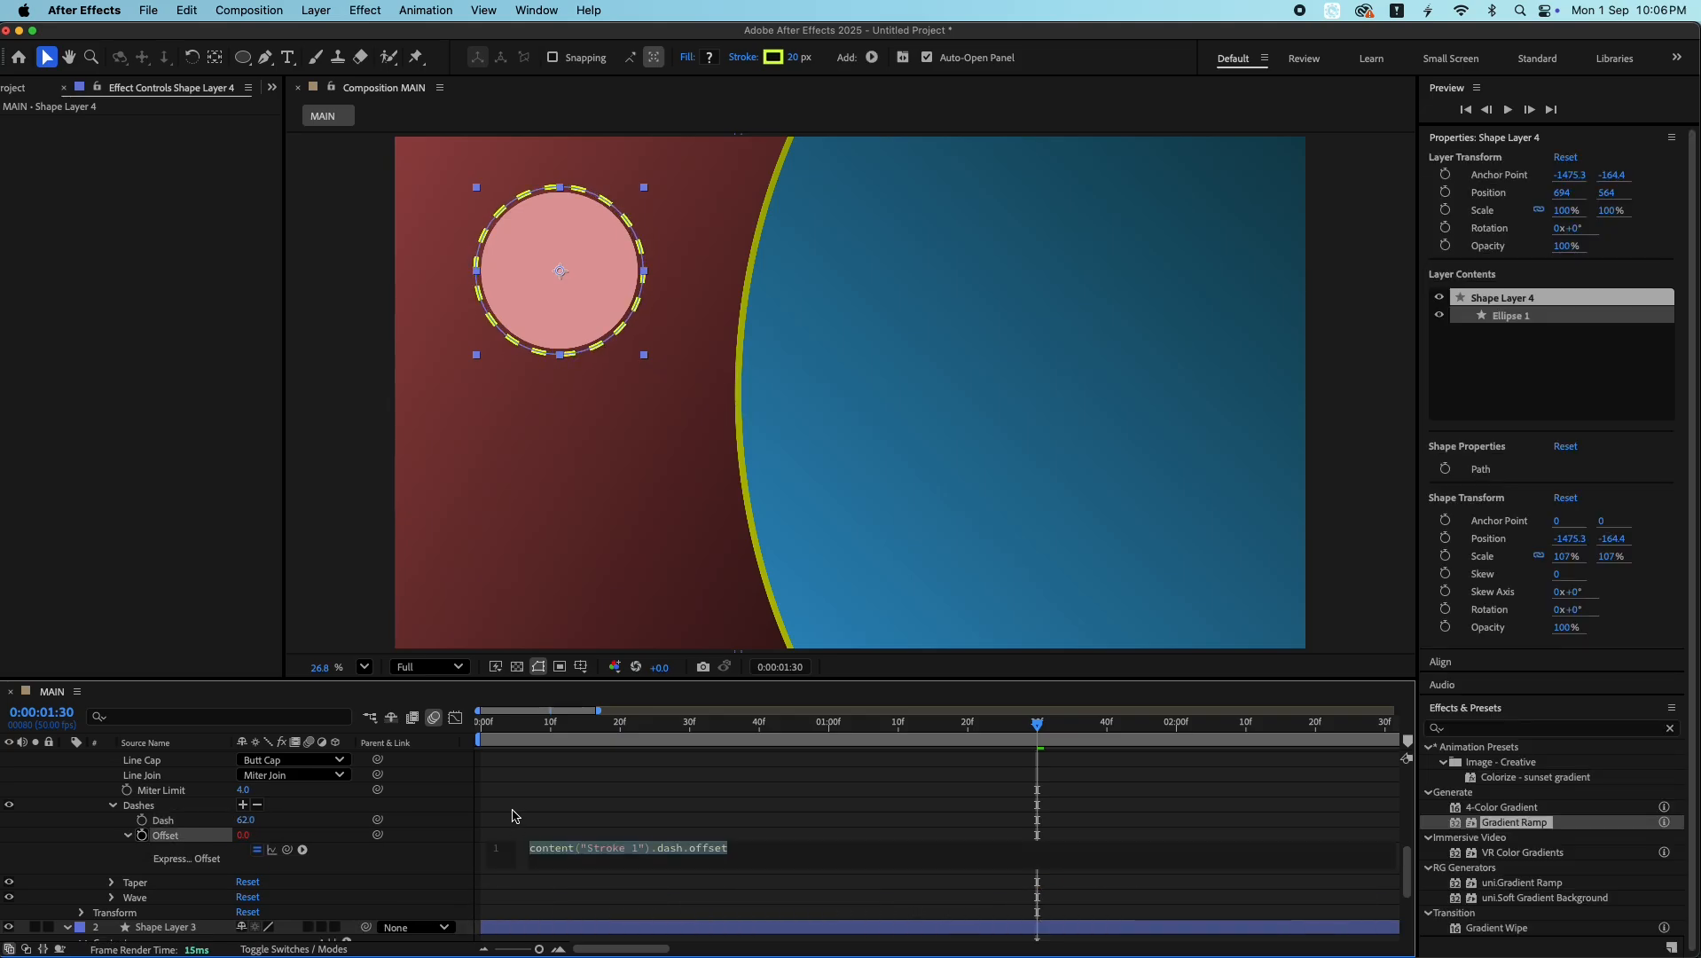
type("time*")
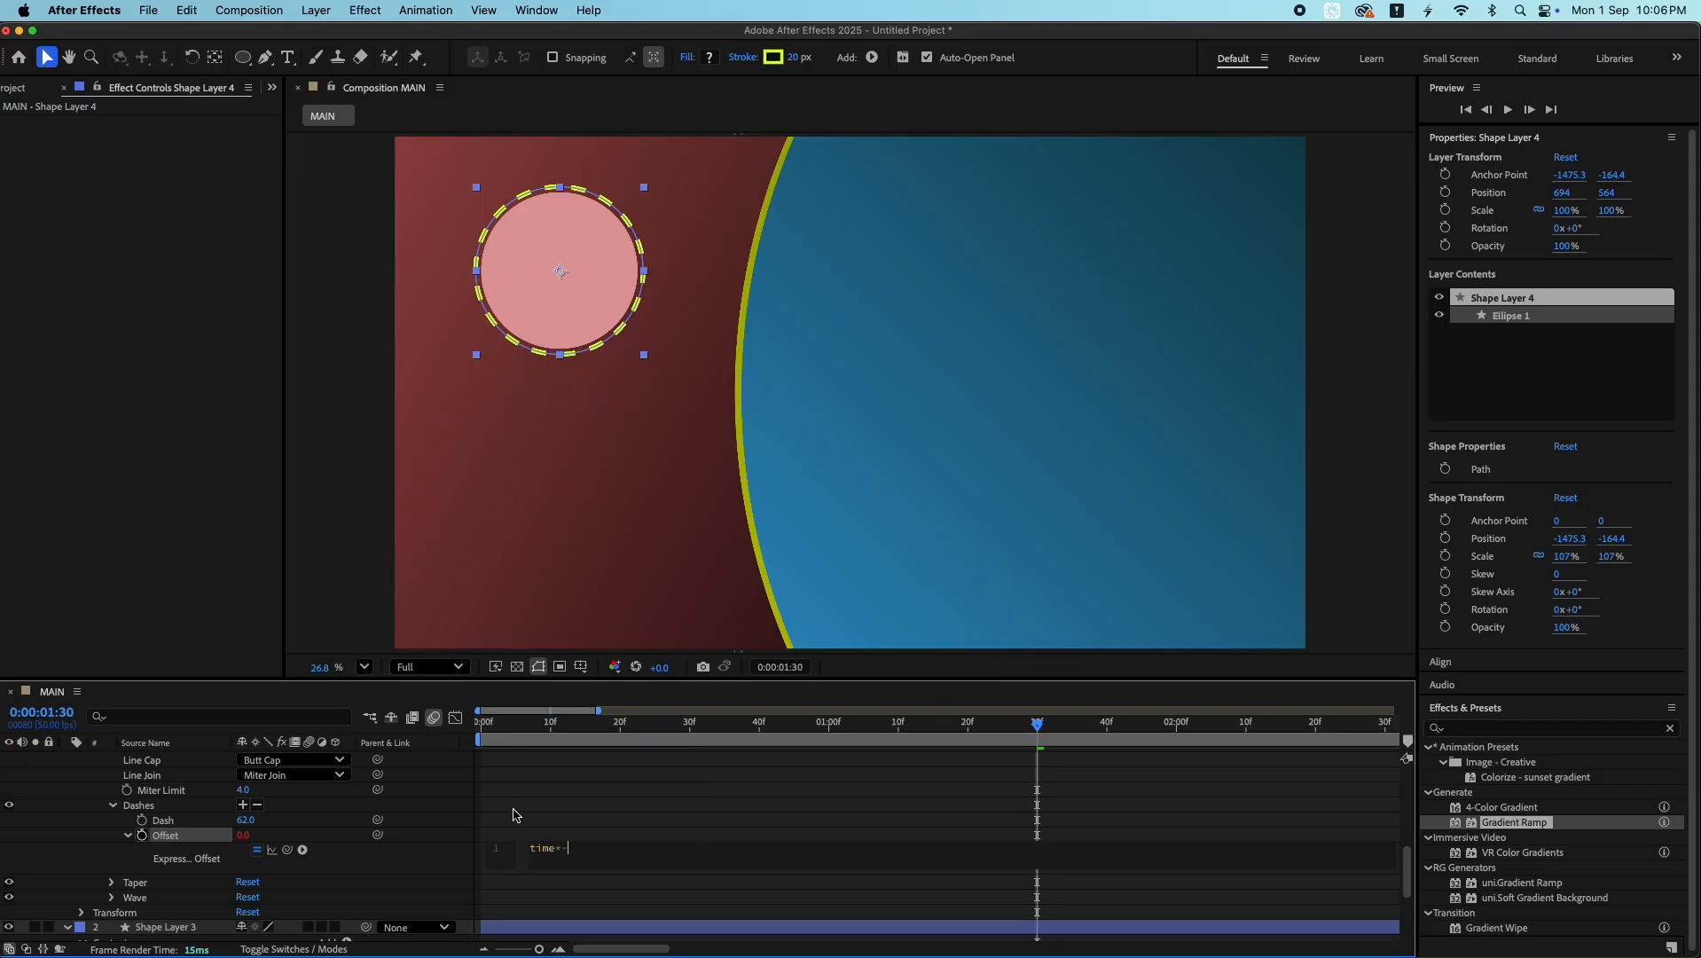
left_click(513, 809)
scroll(514, 809, "right", 1)
scroll(514, 809, "down", 3)
scroll(477, 852, "up", 9)
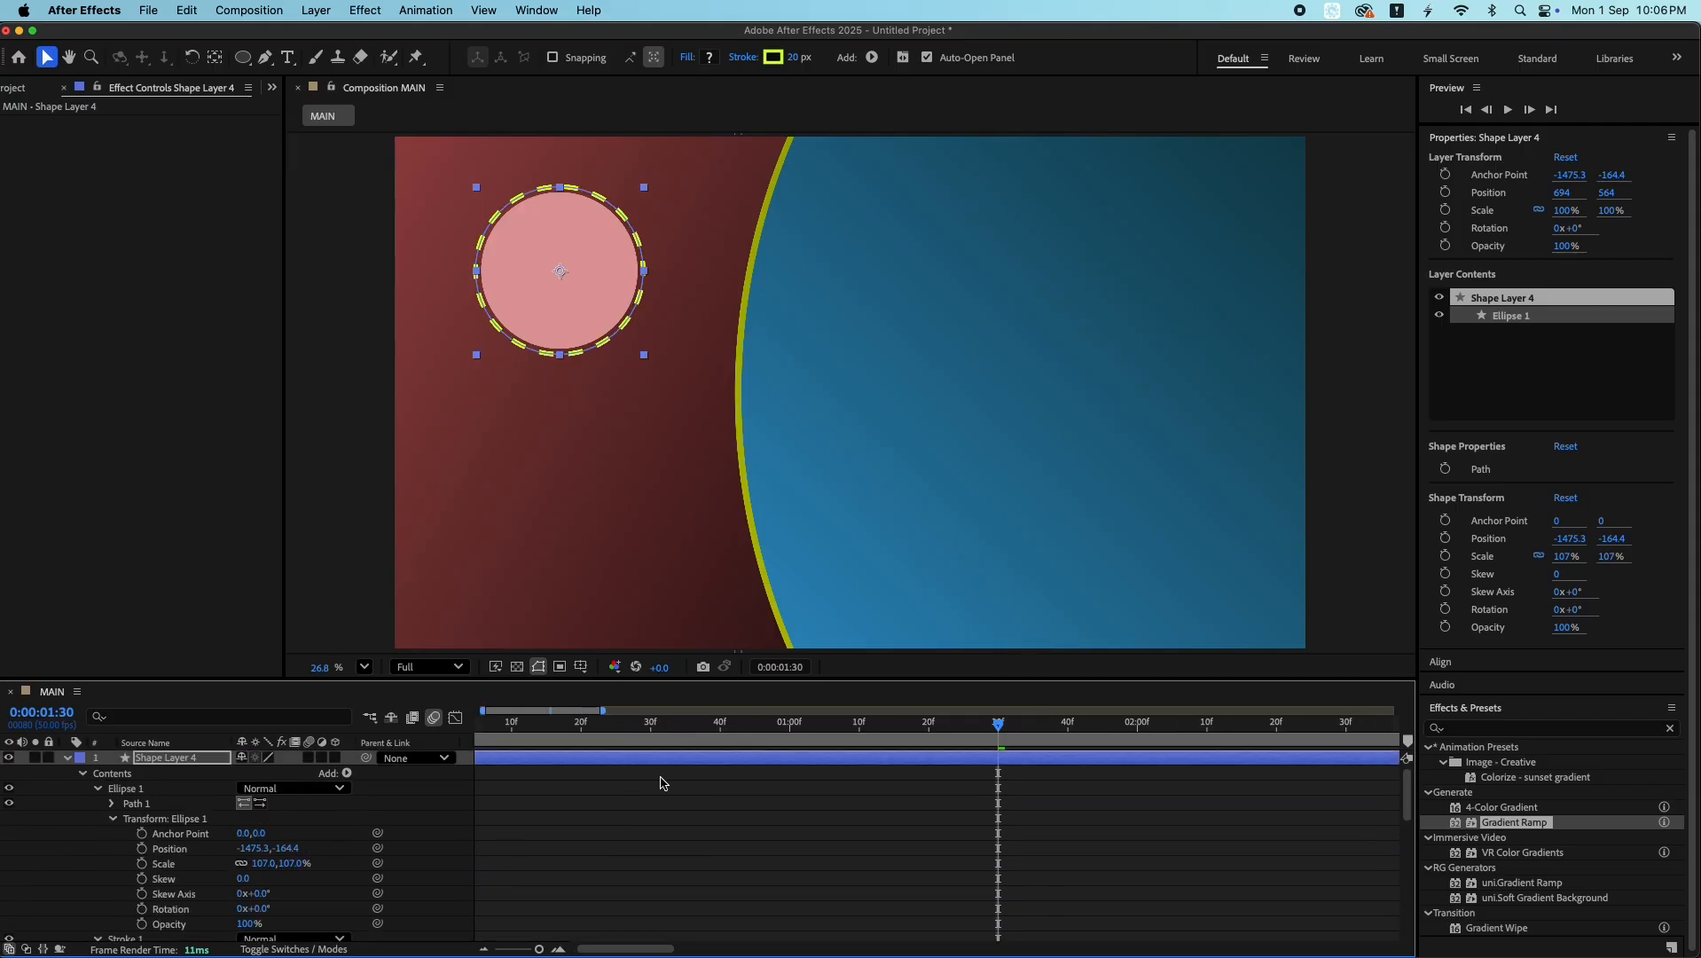
left_click_drag(747, 735, 514, 737)
key("space")
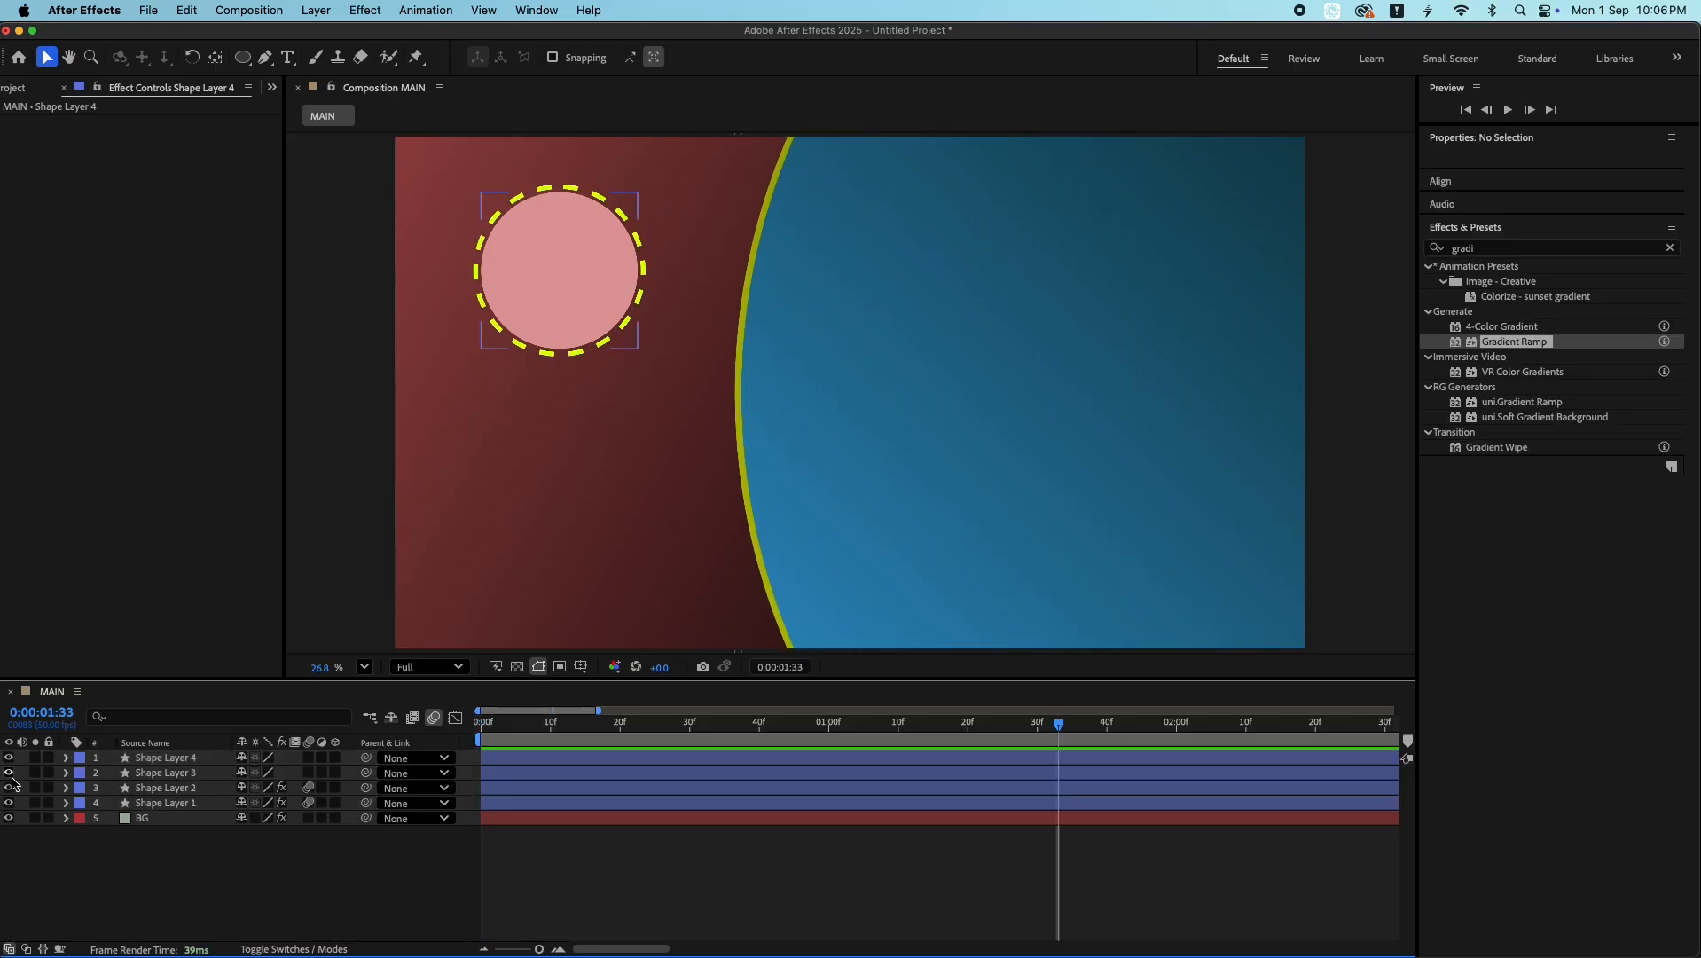
- Identify the four shape layers and rename them, from top to bottom of the stack, DASHES, CIRCLE, SHAPE and BORDER
left_click(173, 805)
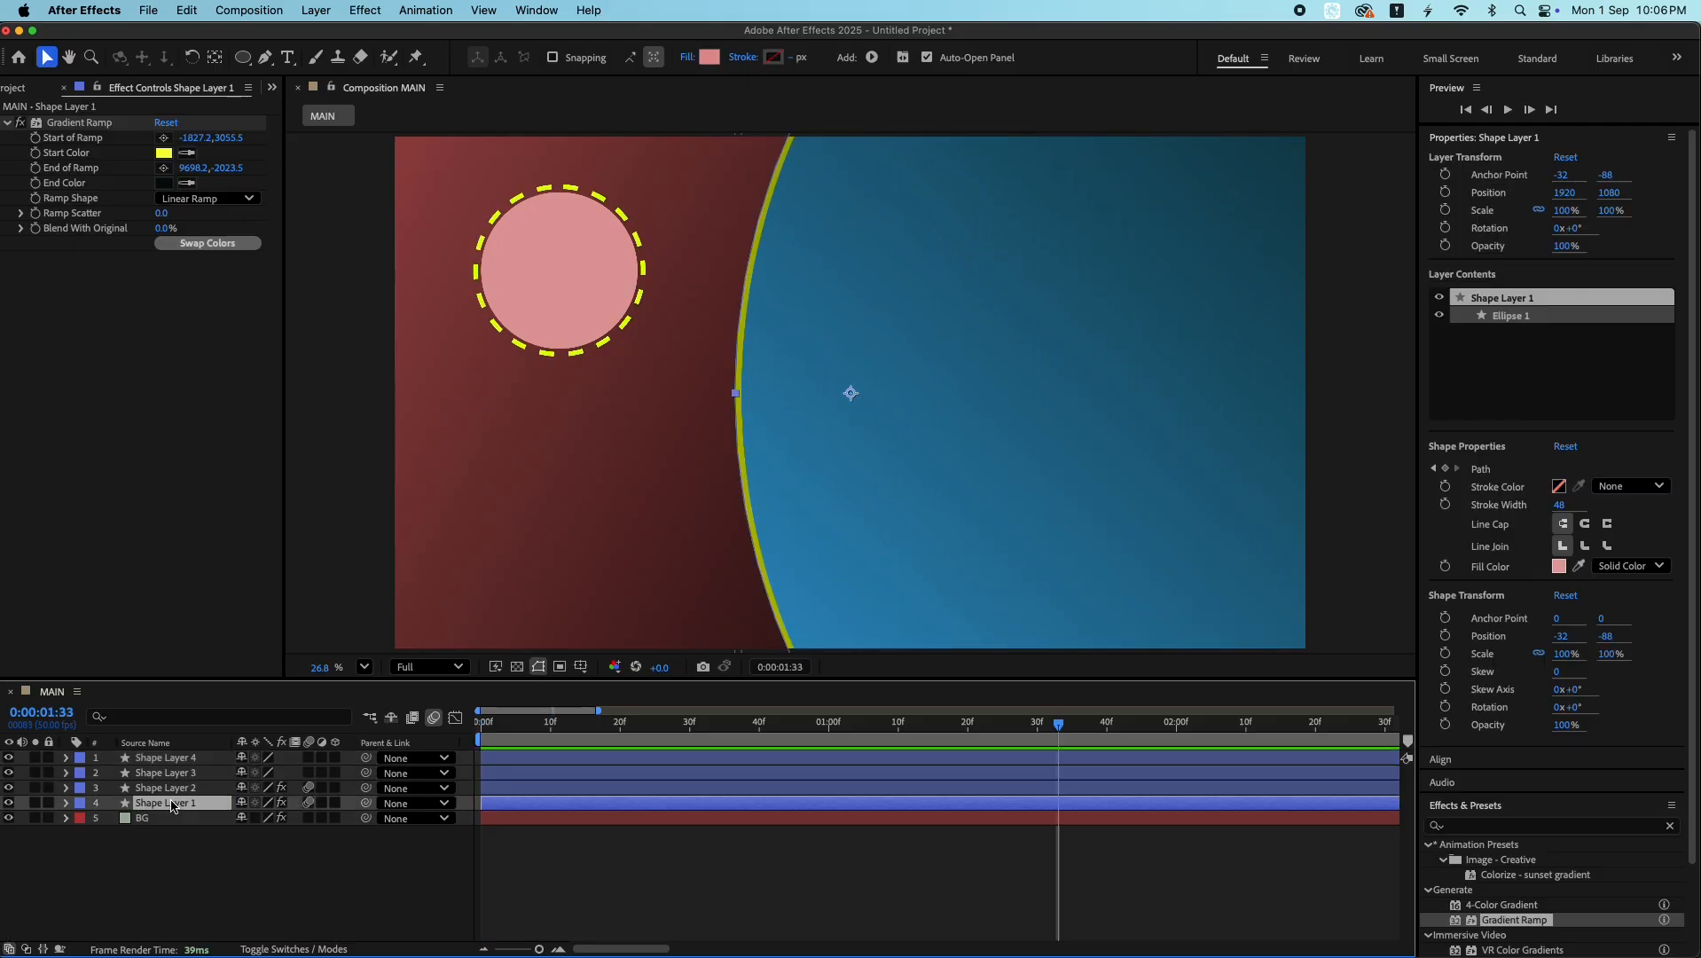
left_click(9, 759)
left_click(9, 758)
left_click(180, 761)
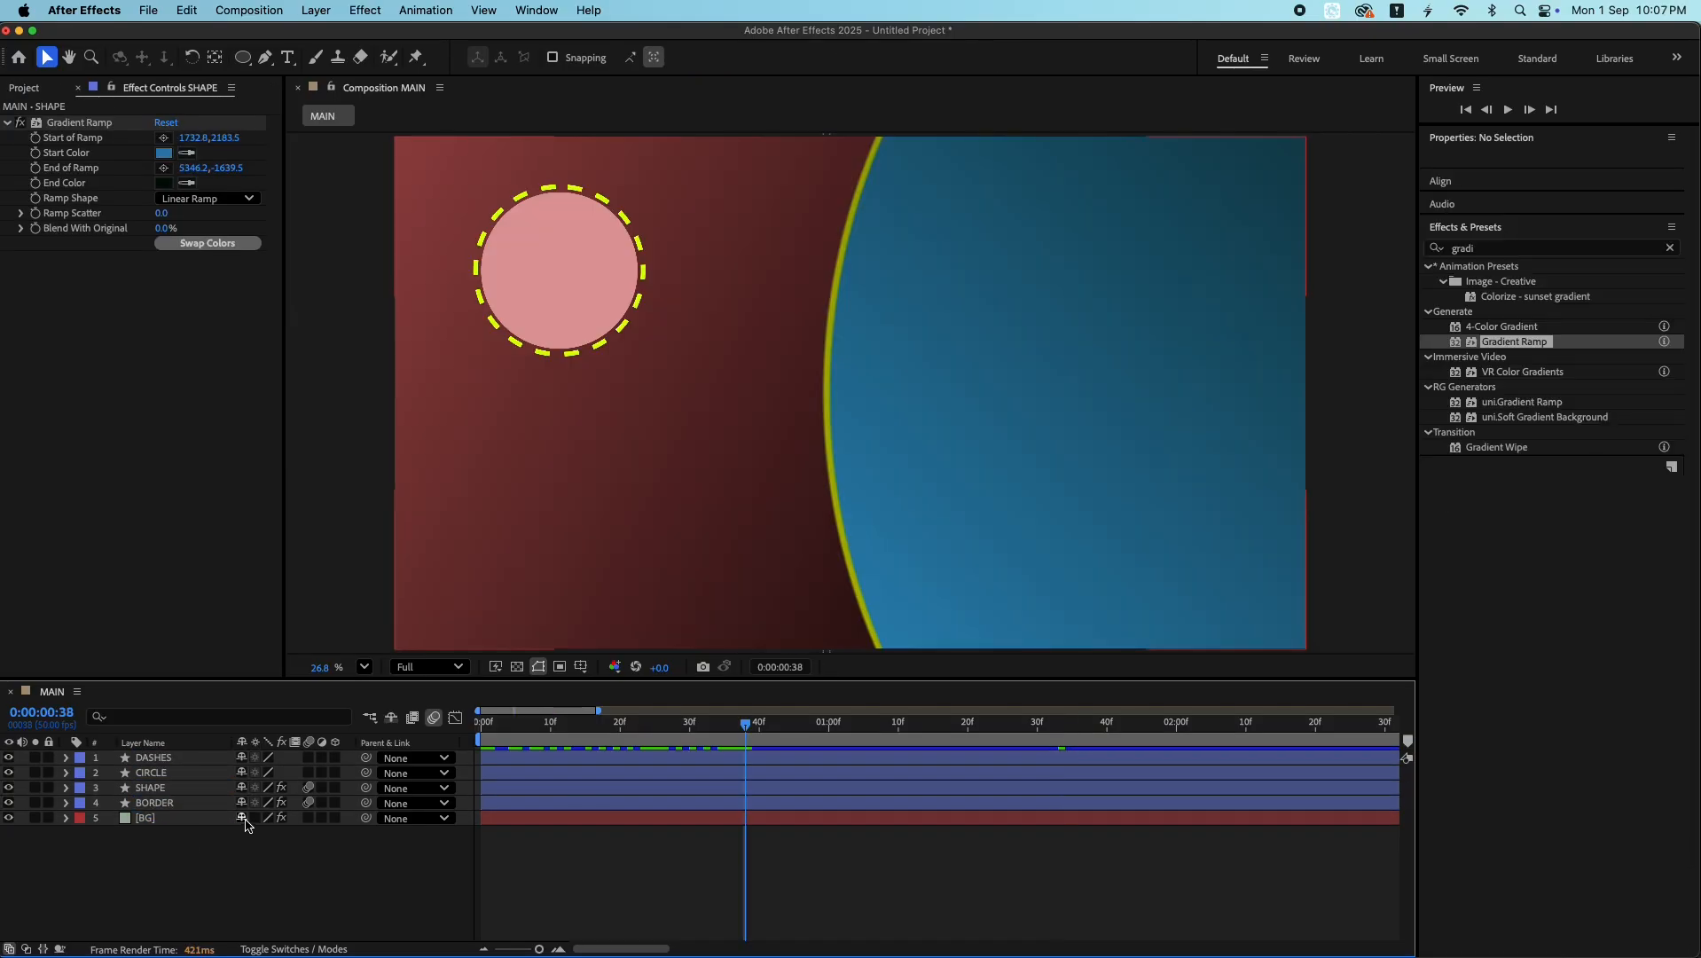
- Check the SHAPE layer's Path keyframes and place the current time at 0:00:00:40
left_click(192, 789)
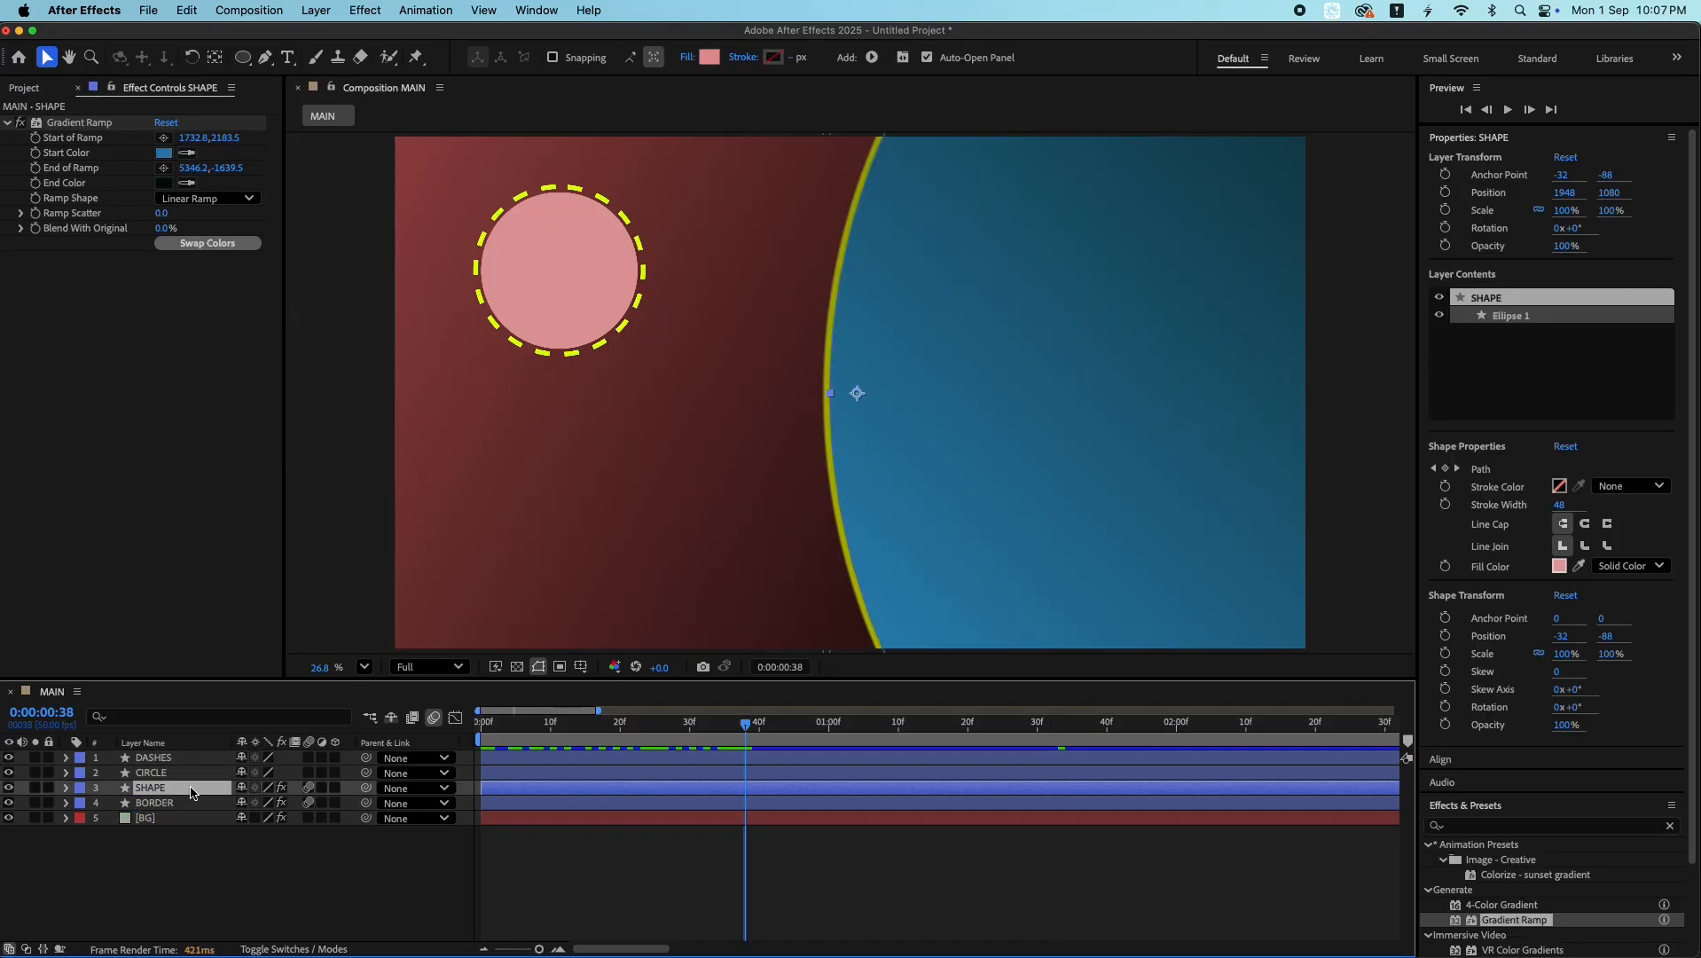
key("u")
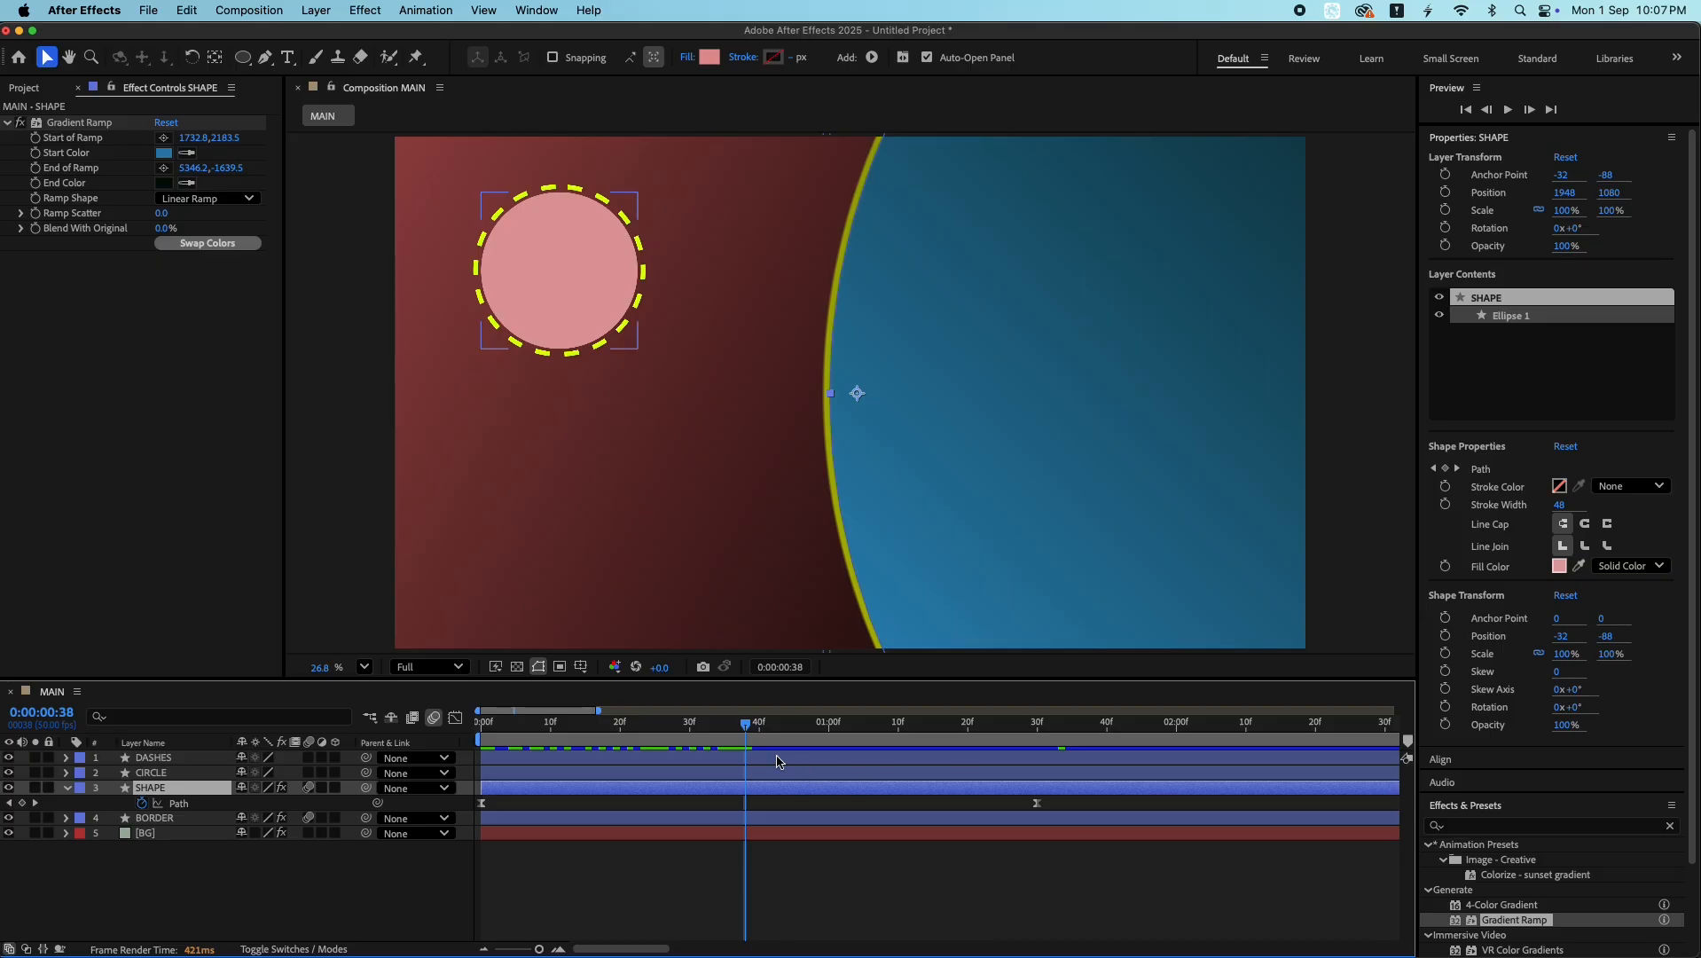
left_click_drag(746, 725, 760, 760)
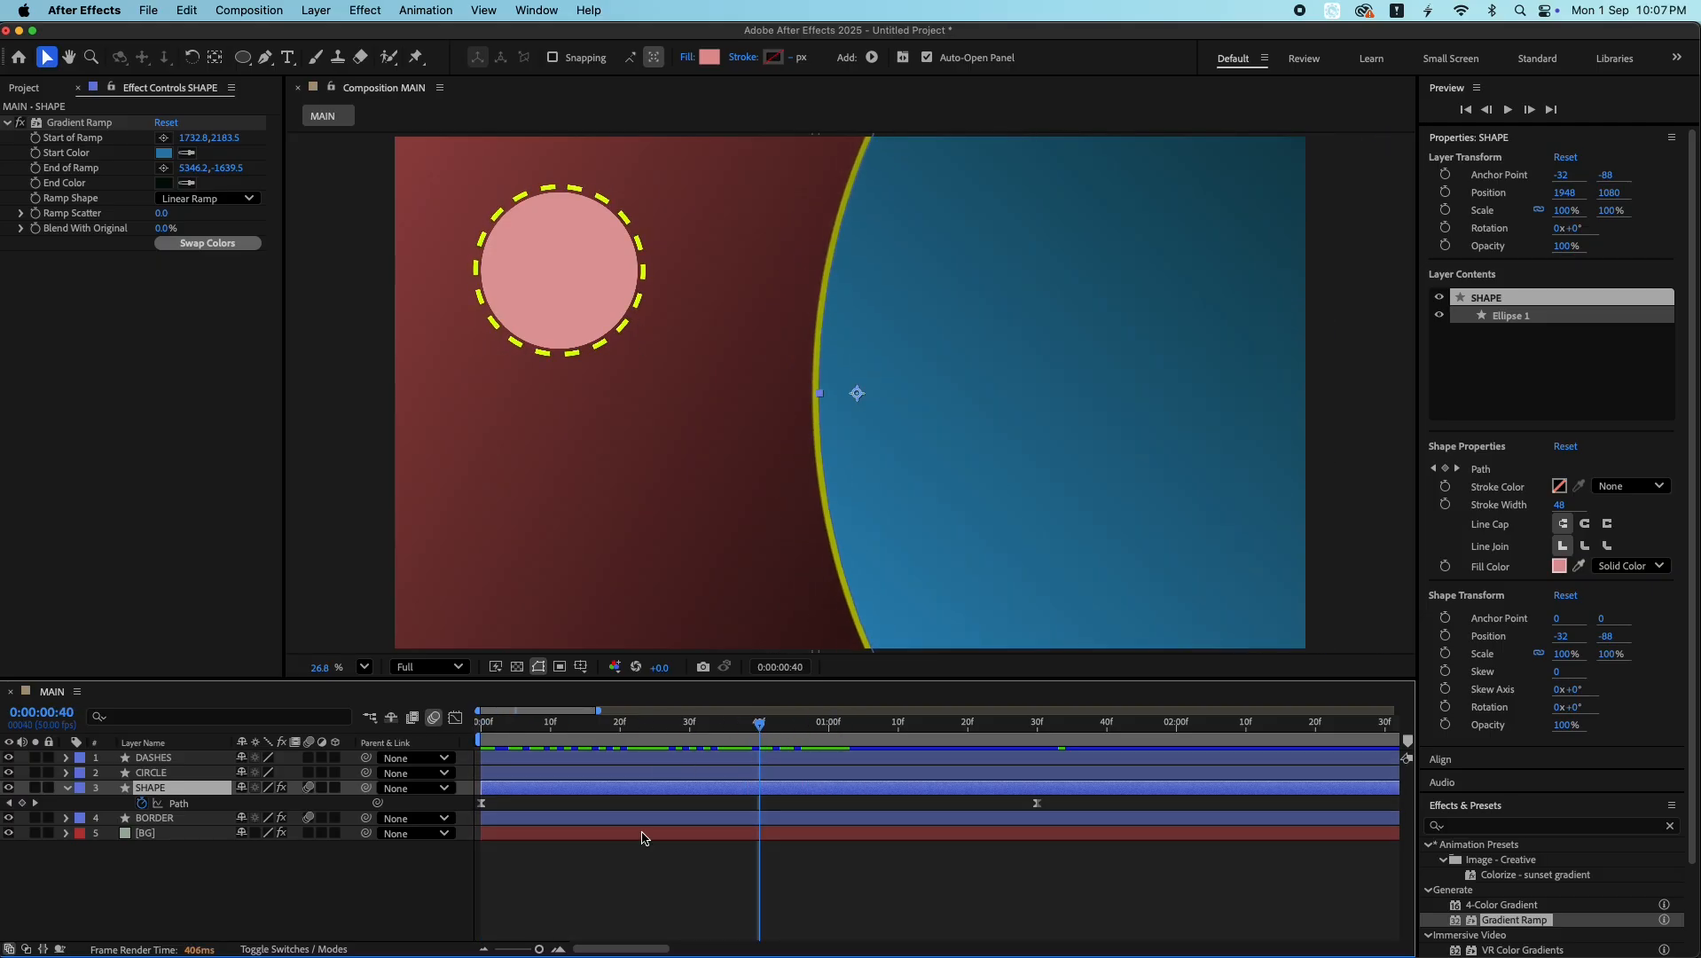
left_click(844, 877)
key("u")
- Animate the CIRCLE layer's Scale with keyframes of 0% at 0:00:00:40 and 100% at 0:00:01:10
left_click(173, 772)
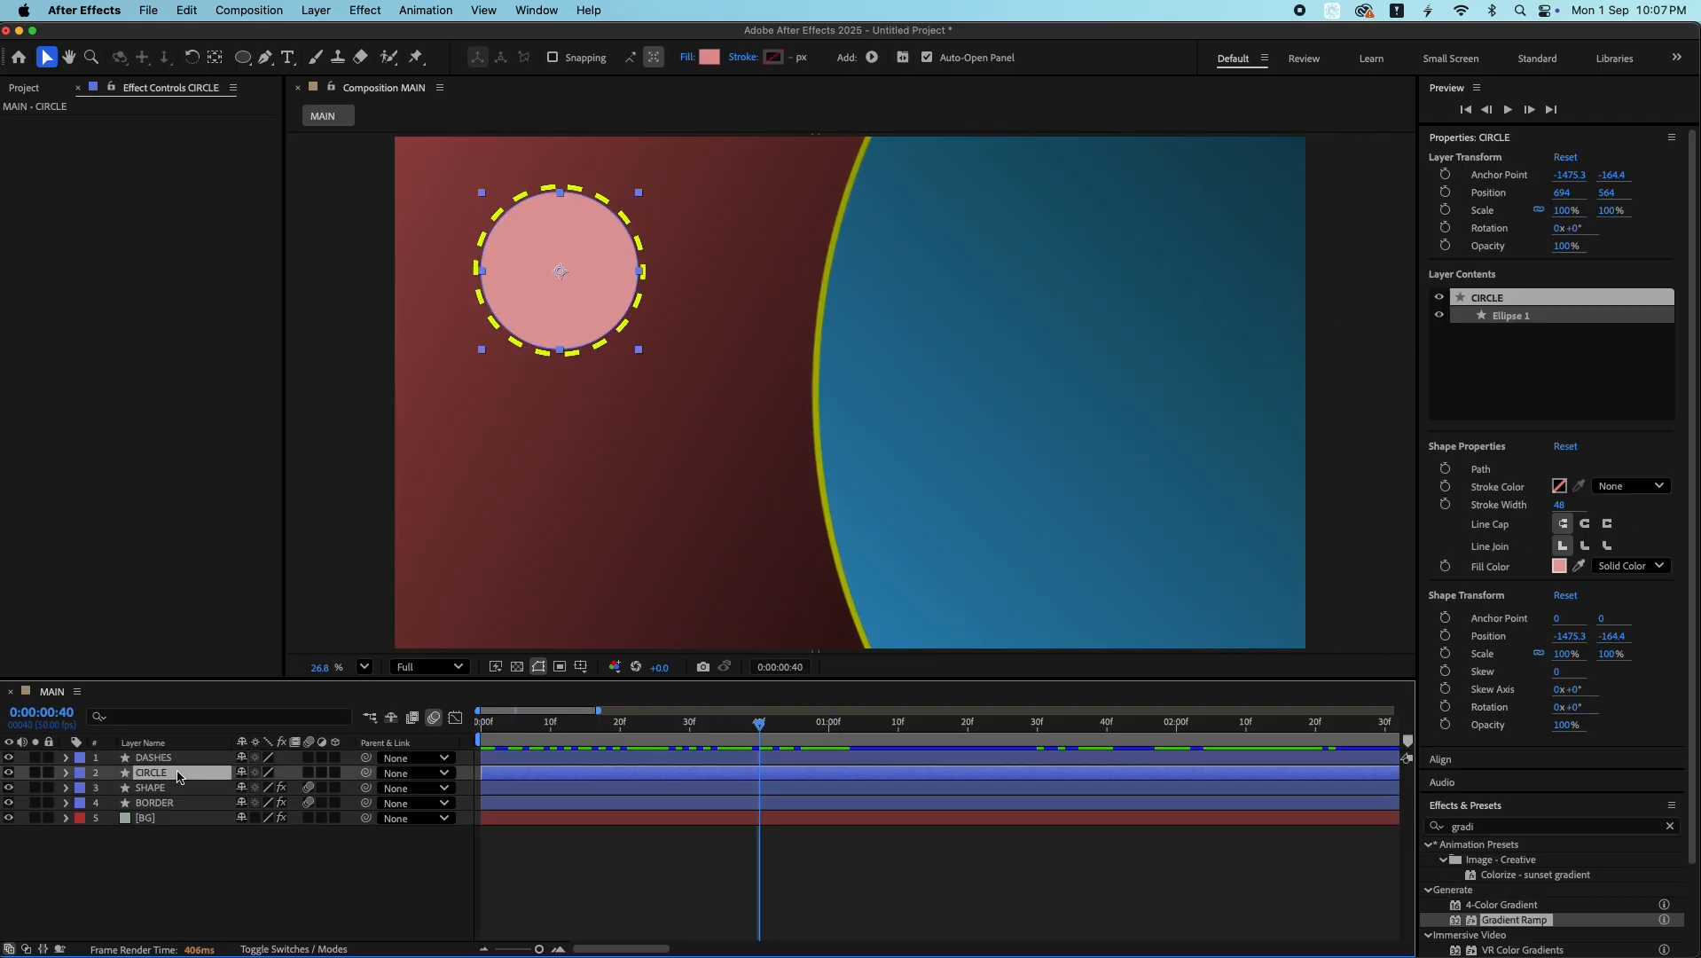
key("s")
key("shift+Page_Down")
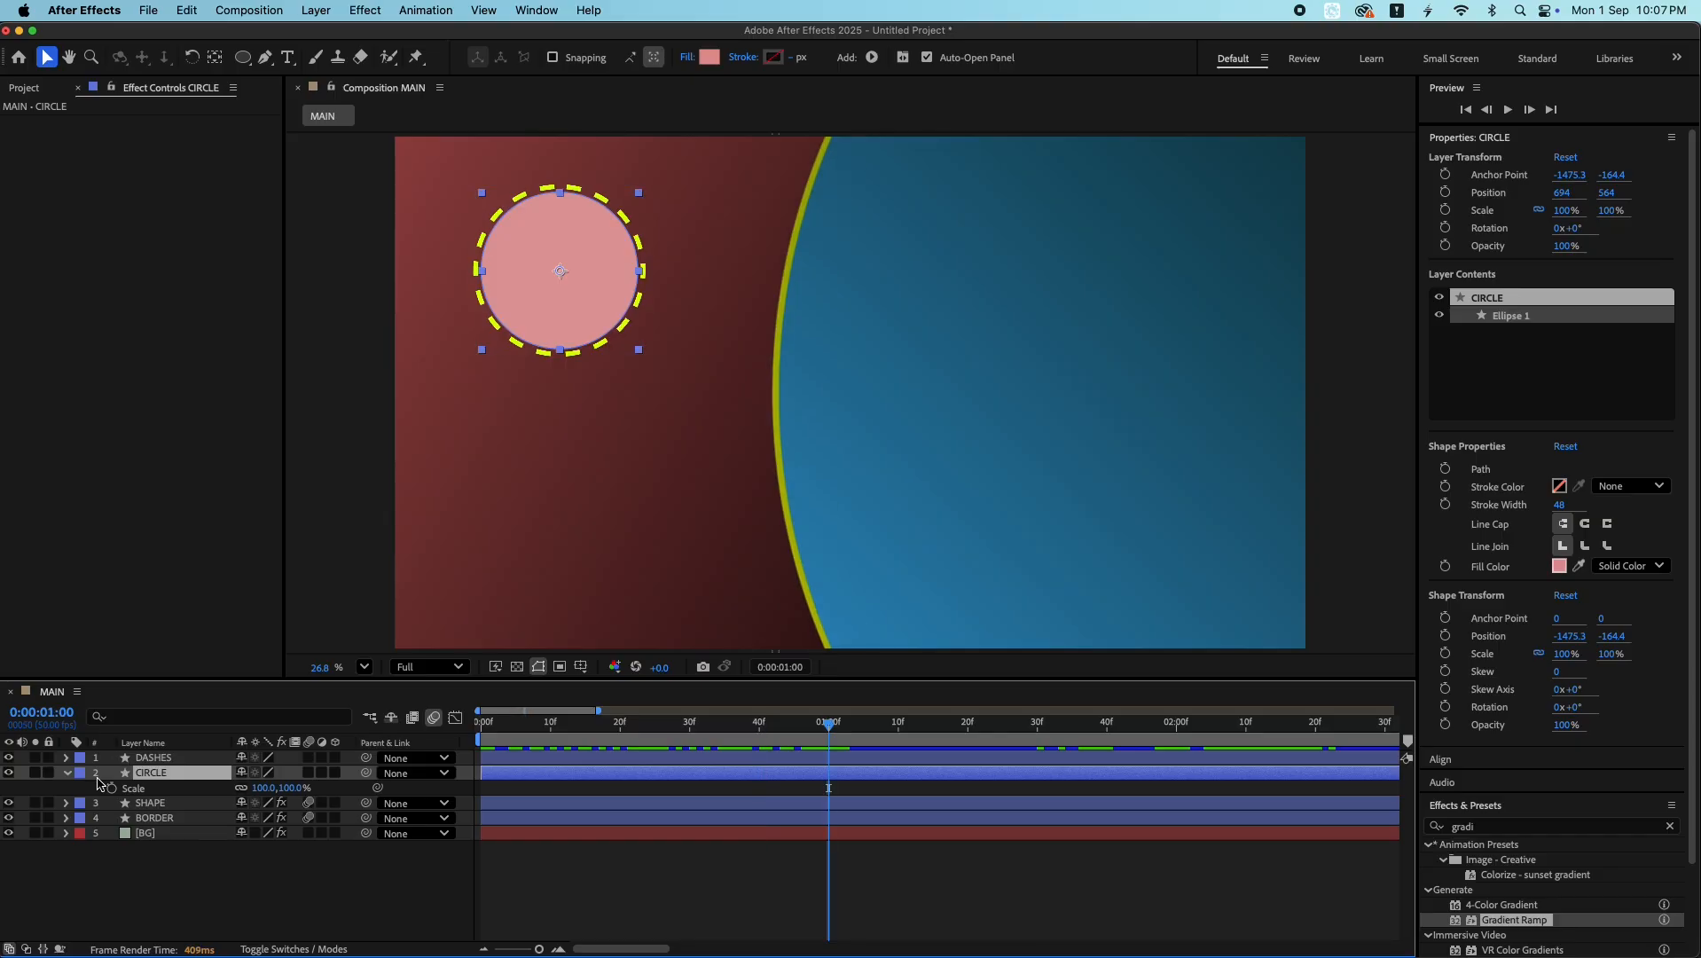
key("shift+Page_Down")
left_click(111, 787)
key("shift+Page_Up")
key("shift+Page_Up")
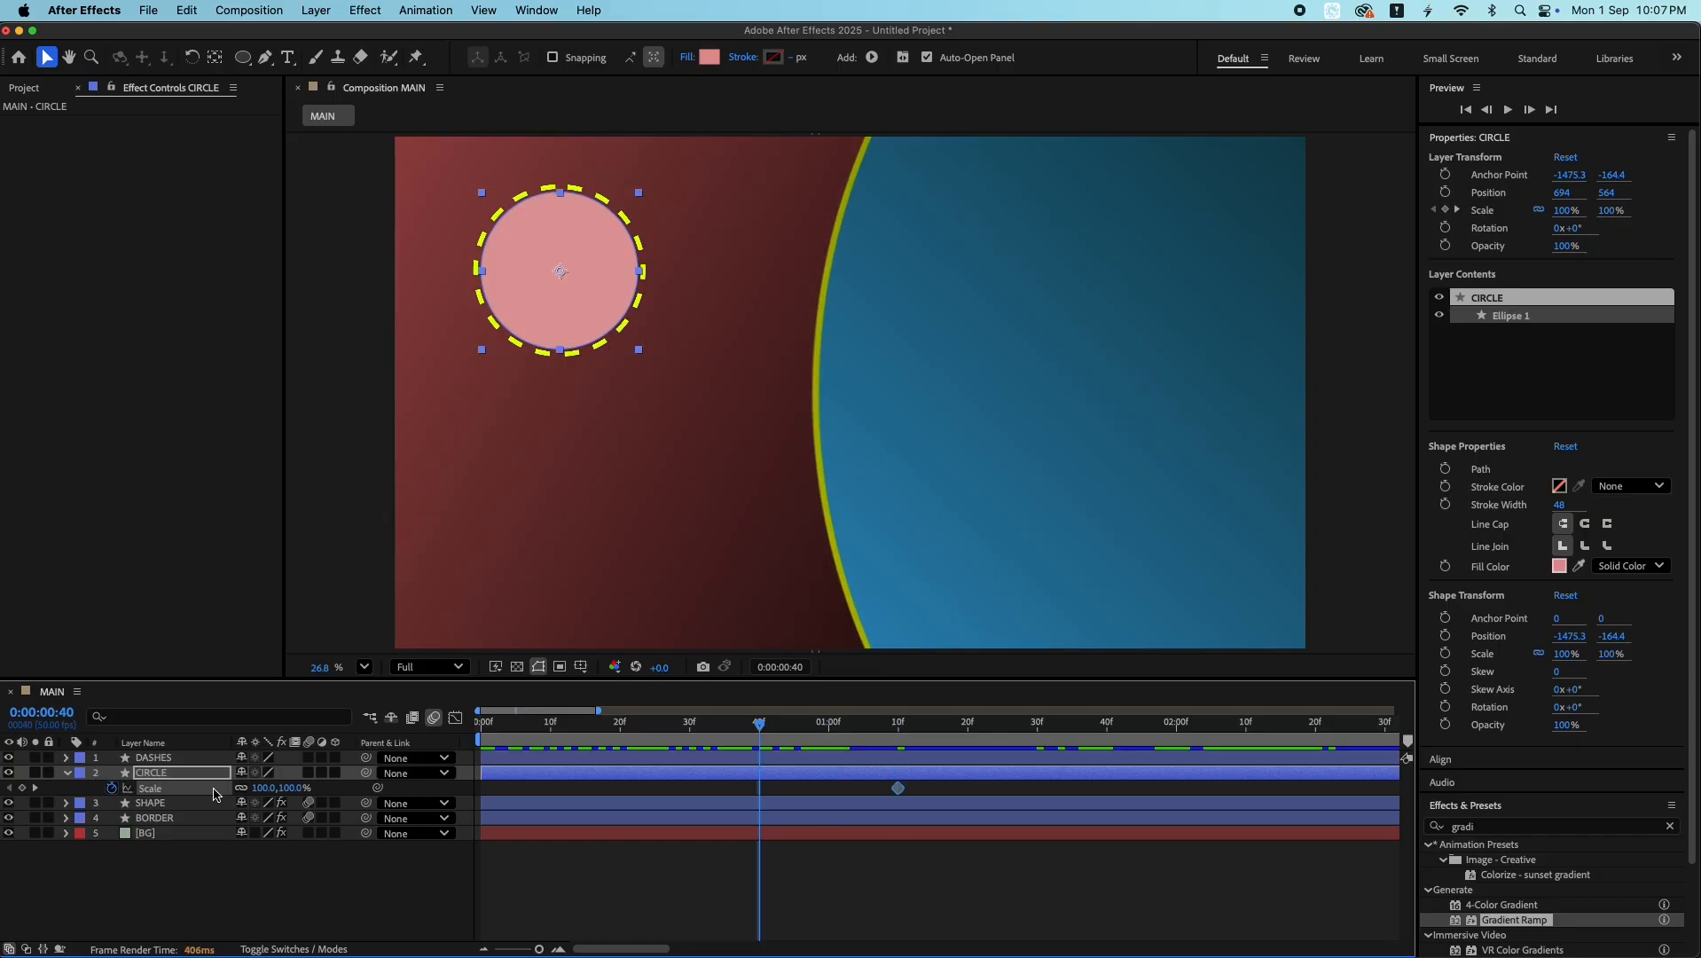
left_click_drag(261, 788, 173, 788)
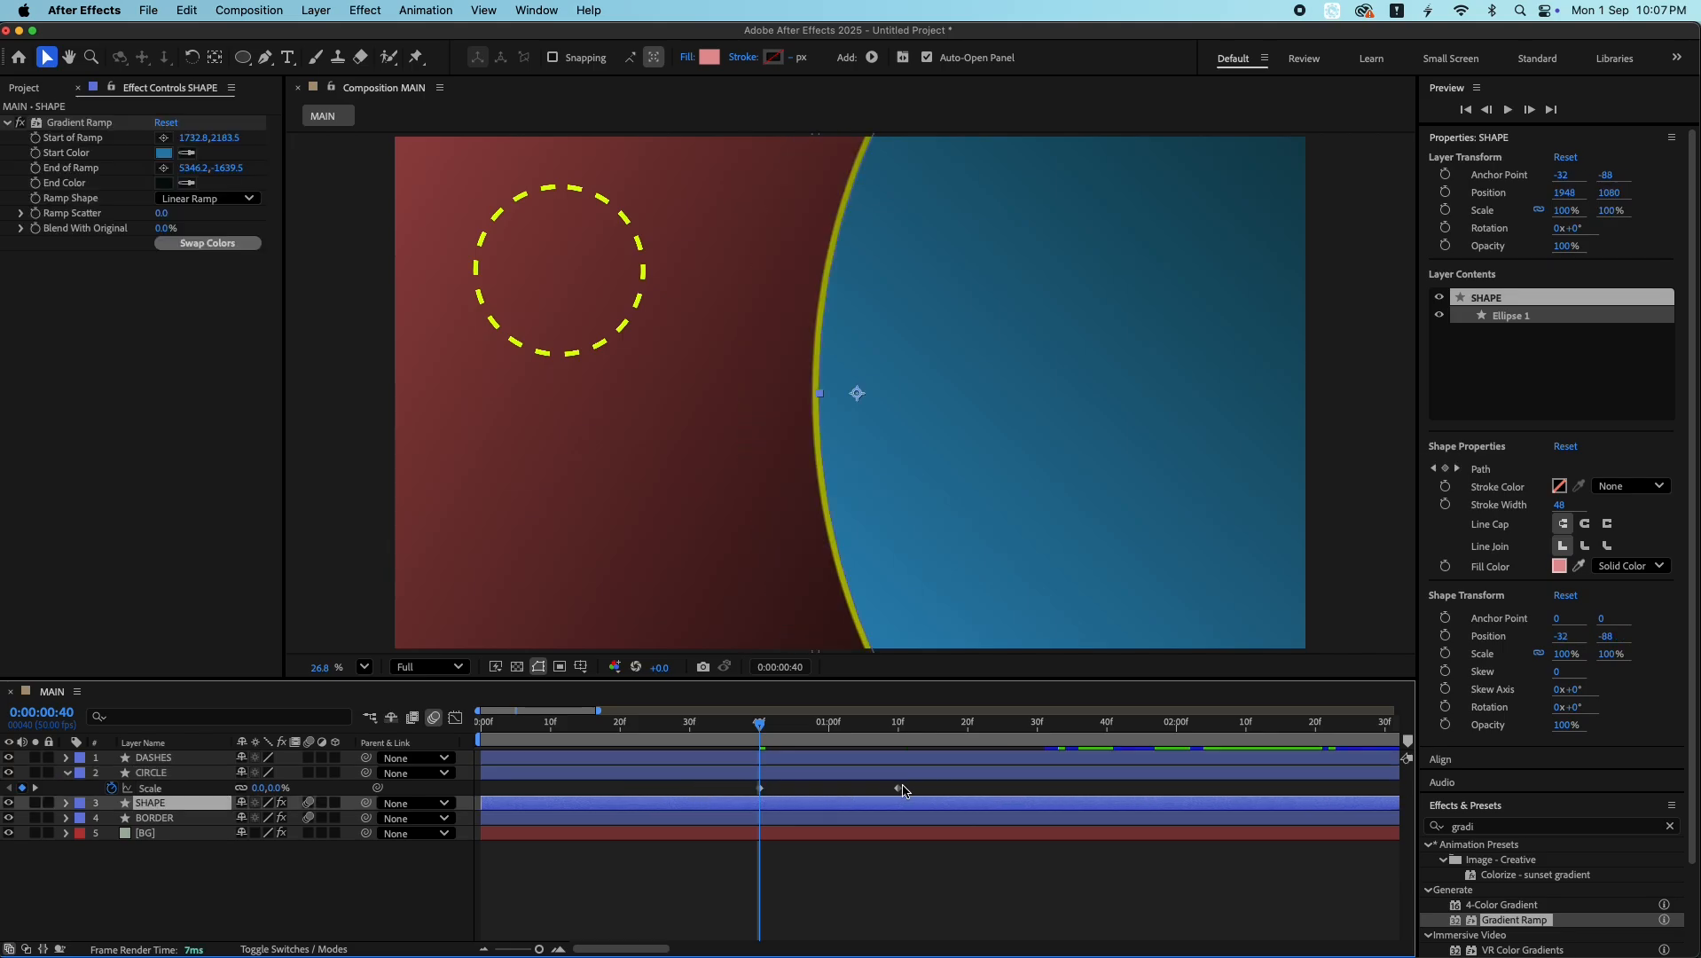
- Apply Easy Ease to both CIRCLE Scale keyframes and adjust their easing curve in the Graph Editor
left_click_drag(919, 785, 681, 797)
key("F9")
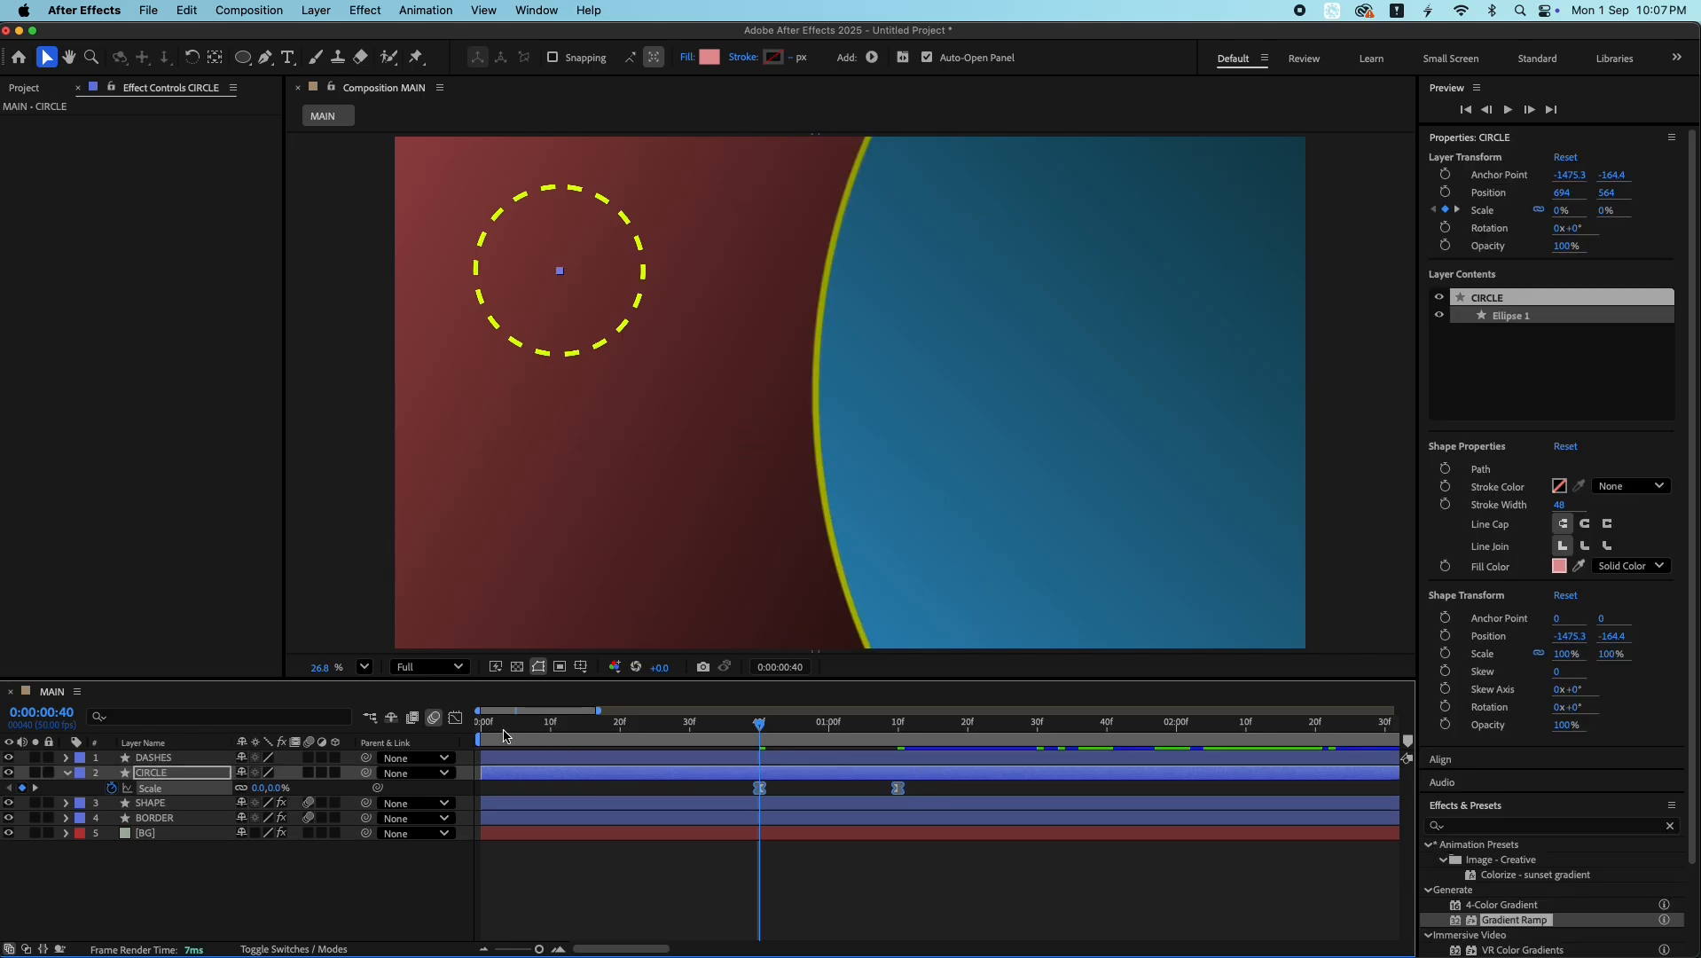
left_click(455, 718)
left_click_drag(875, 903, 830, 905)
left_click(455, 718)
left_click(794, 760)
- Add Trim Paths to the contents of the DASHES layer
left_click(65, 757)
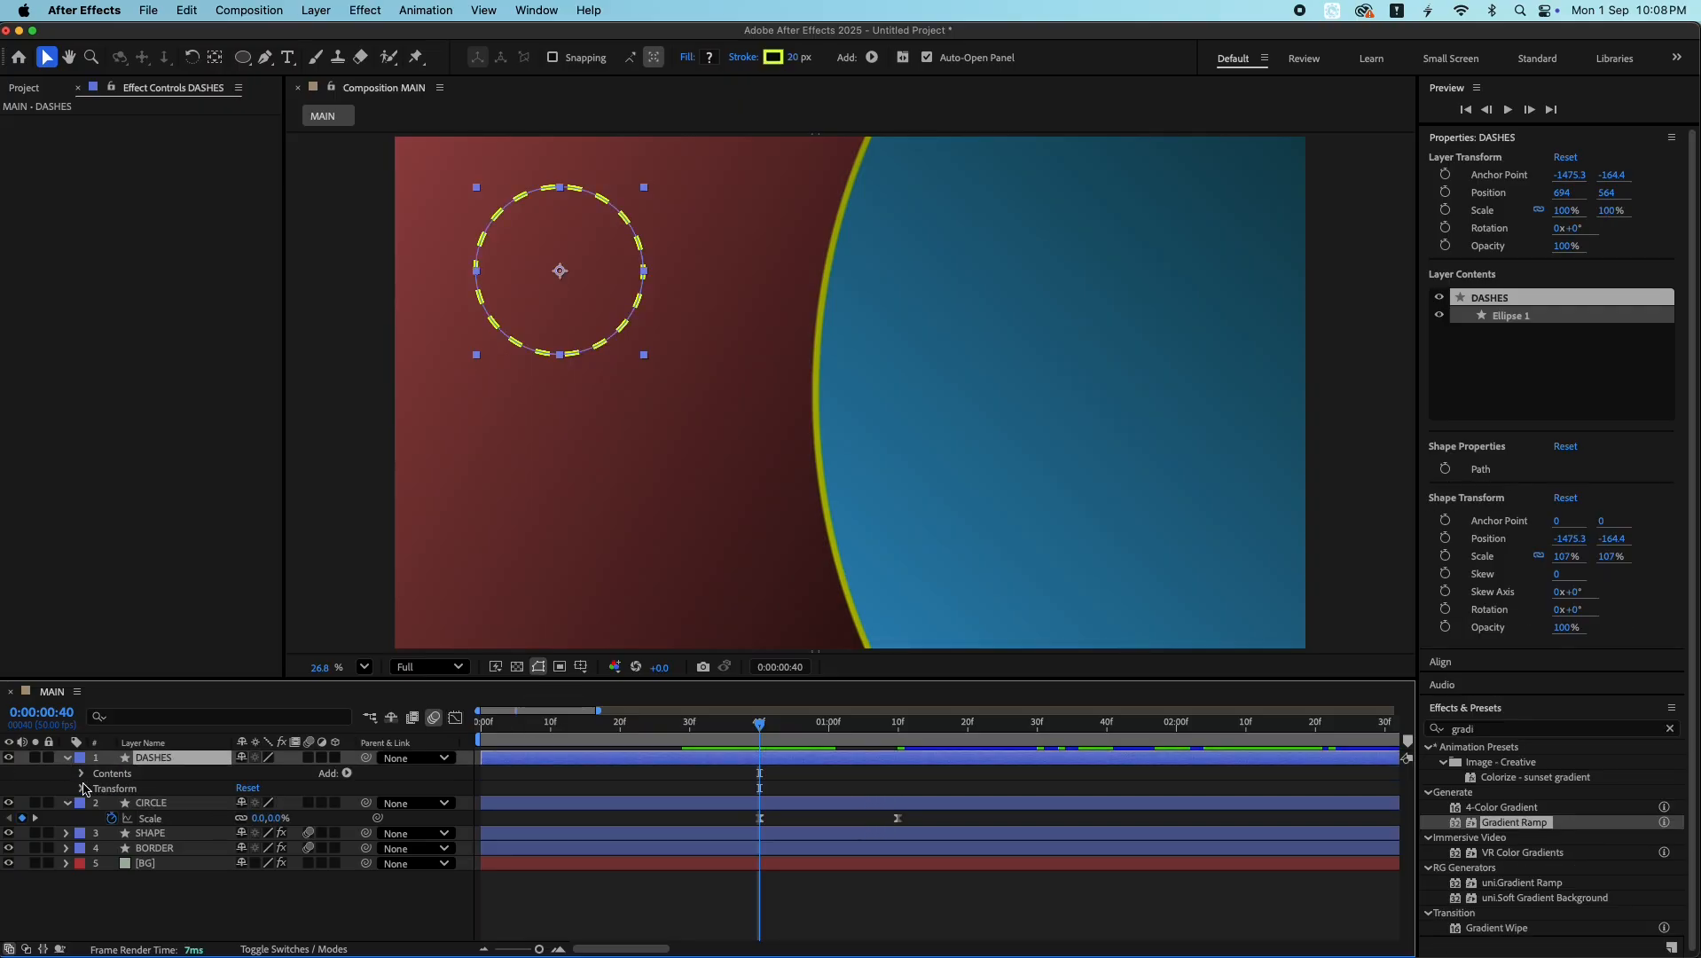
left_click(83, 772)
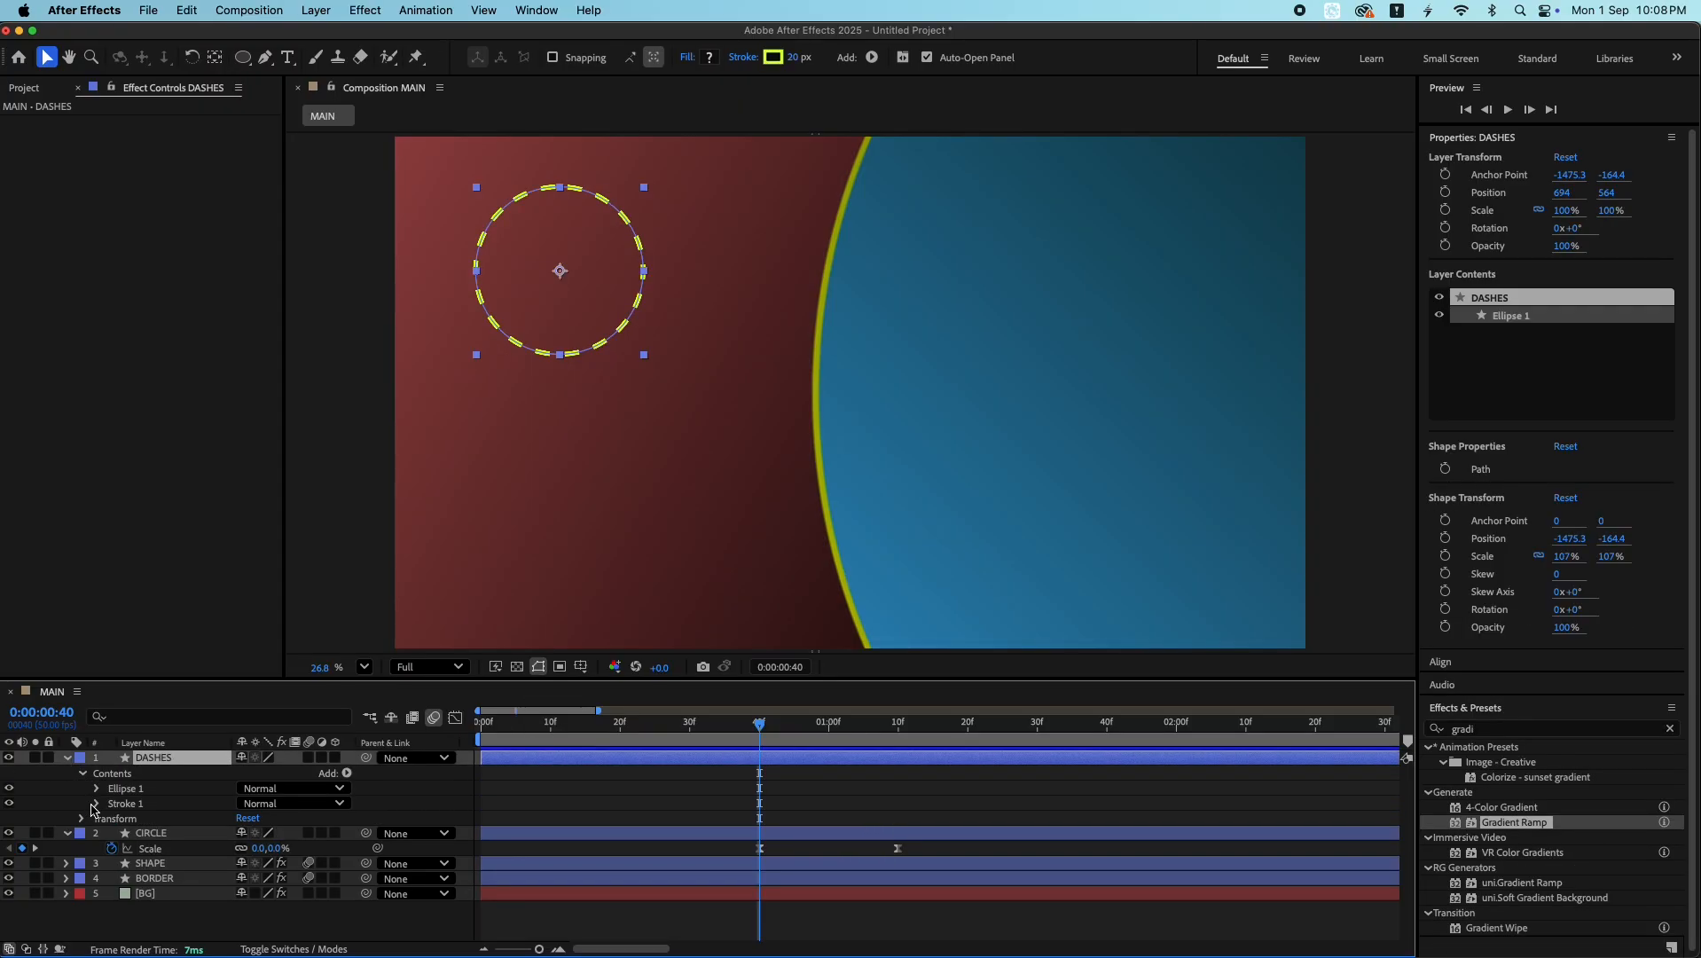
left_click(94, 803)
scroll(408, 869, "down", 5)
scroll(408, 869, "up", 5)
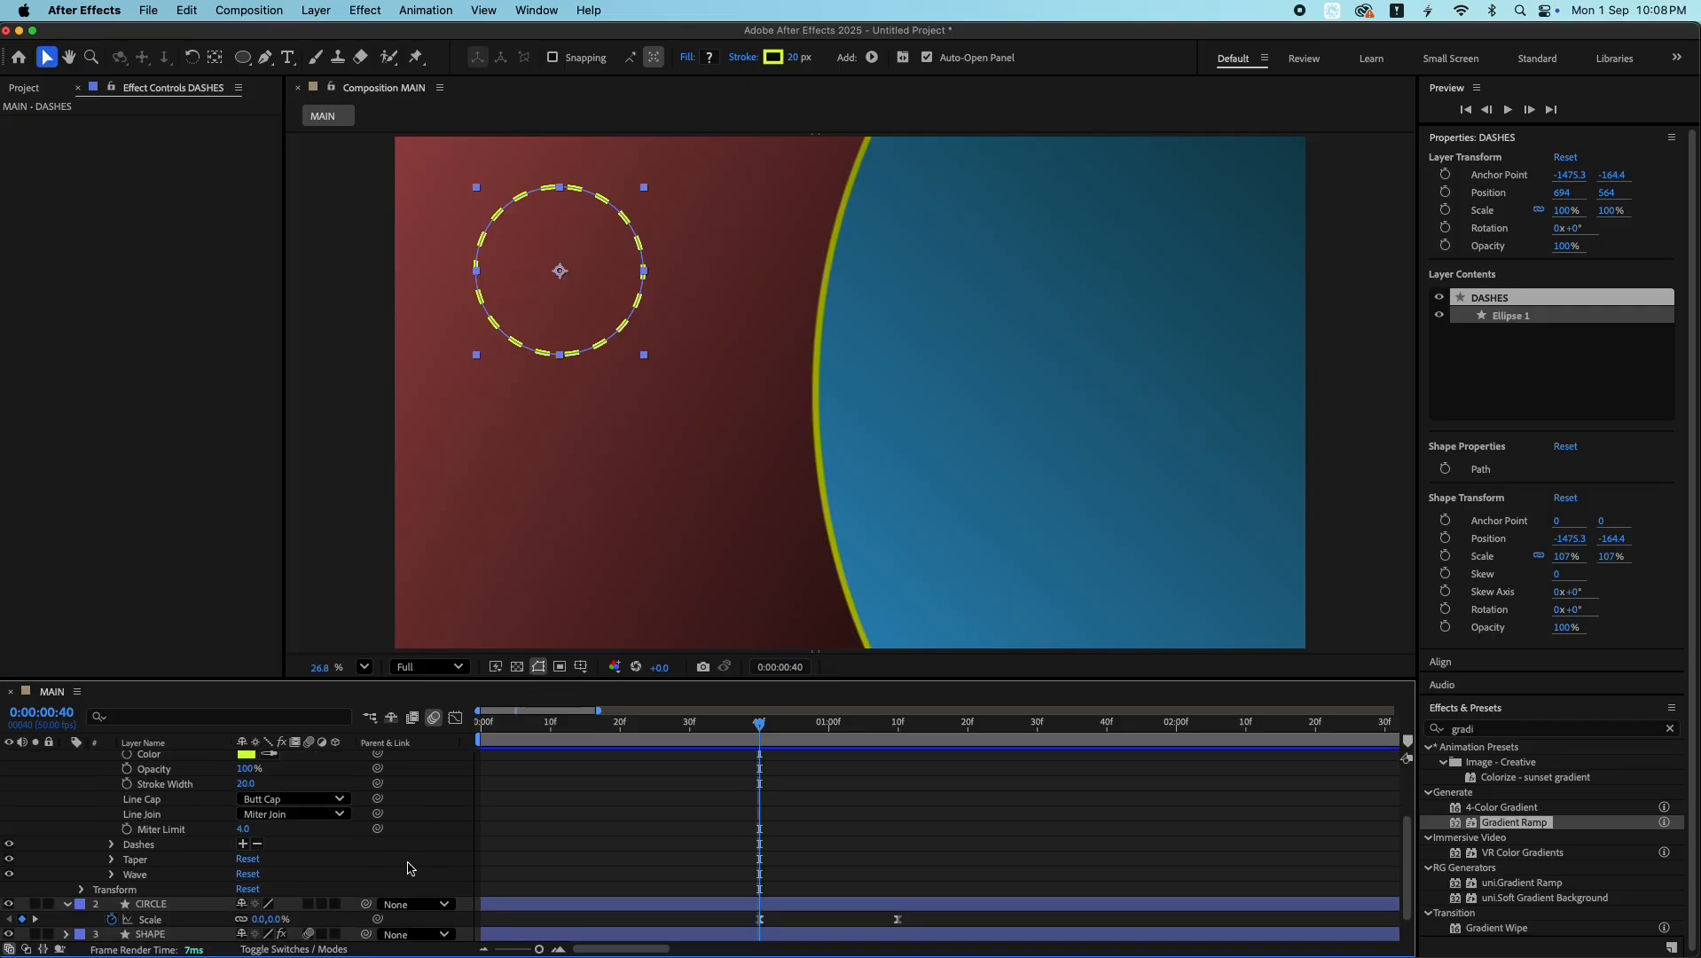
left_click(96, 788)
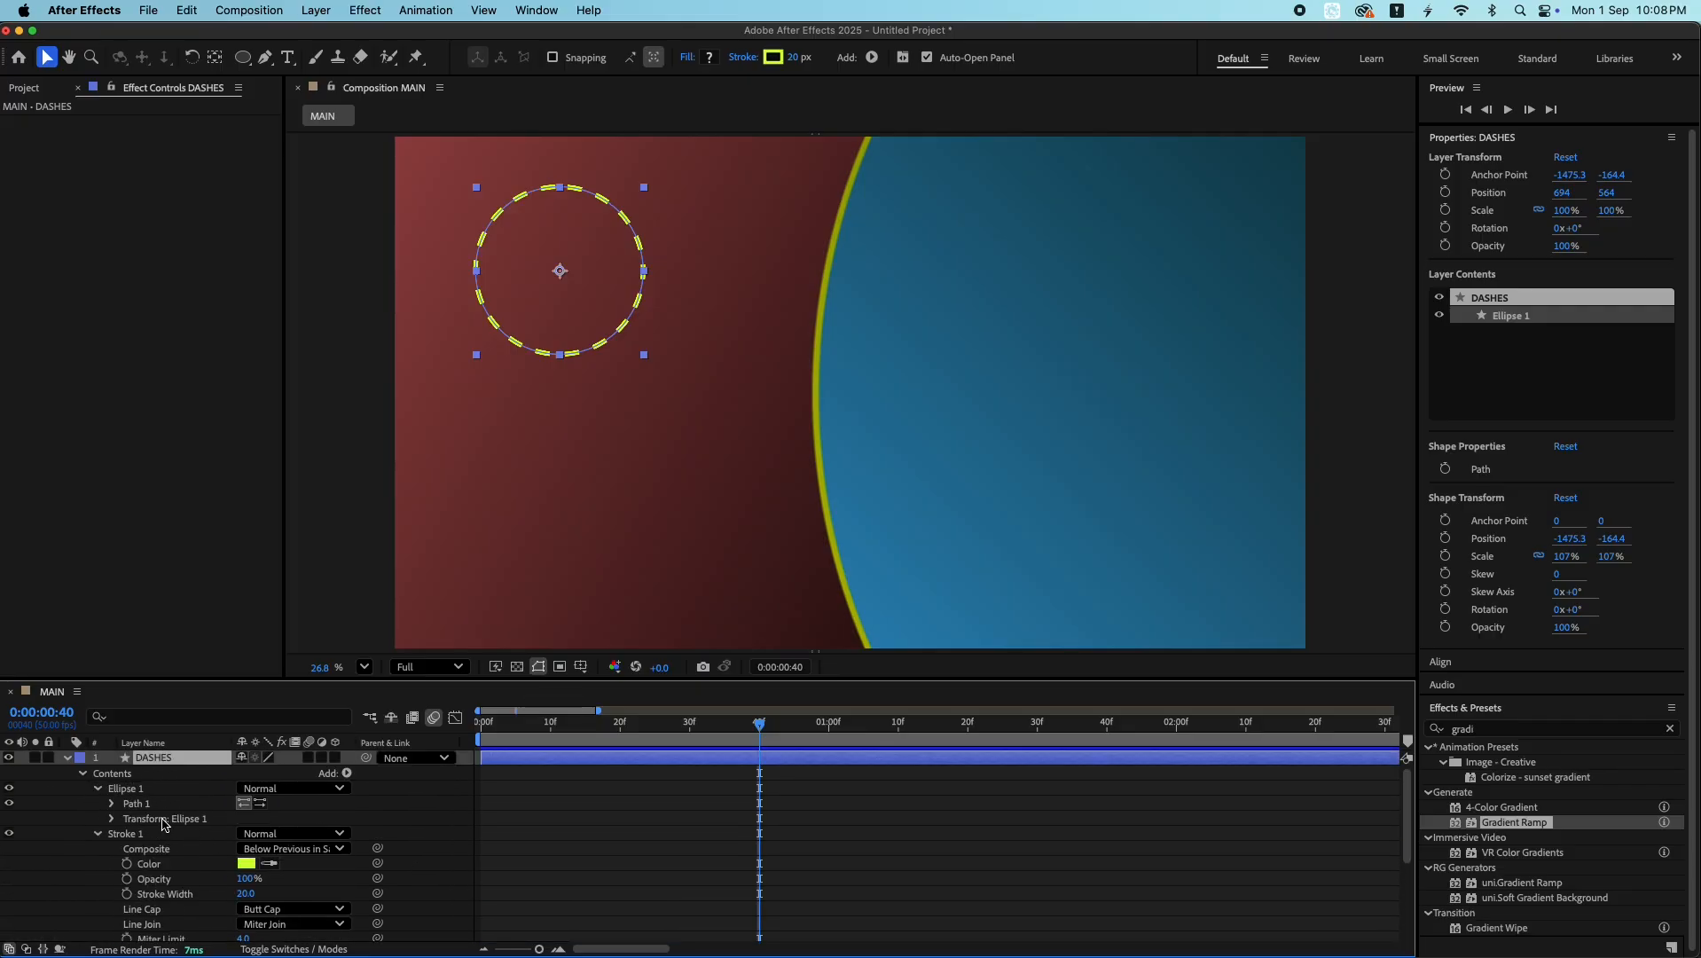
left_click(111, 803)
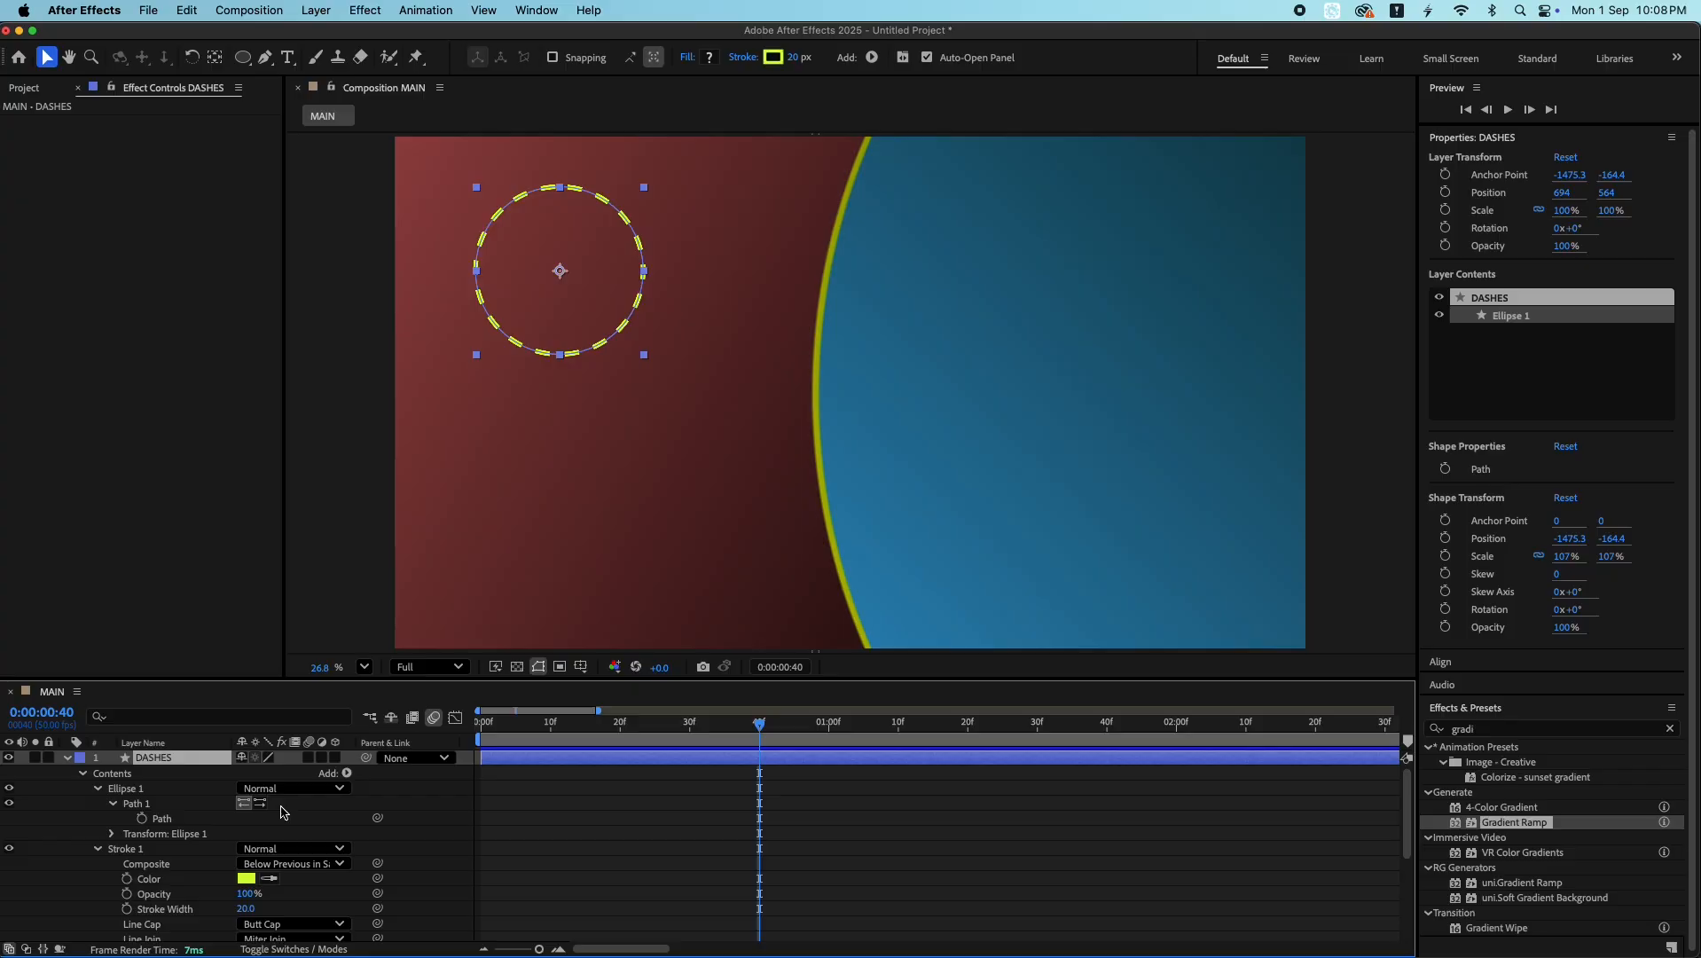
left_click(347, 772)
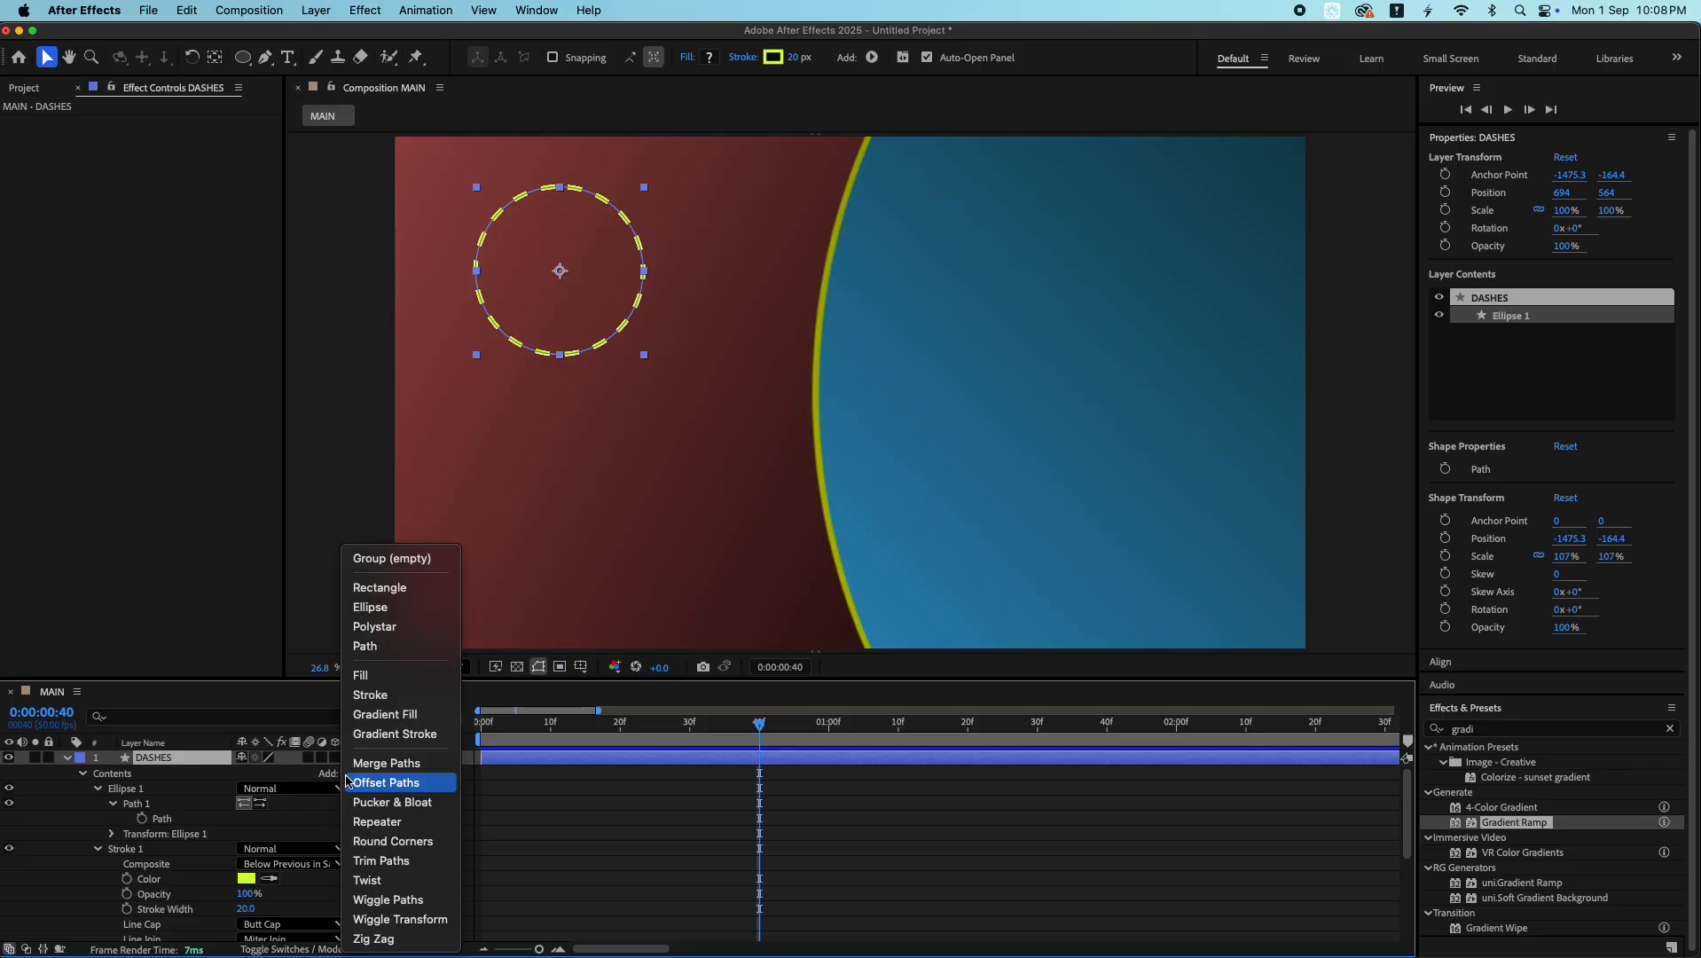
left_click(387, 862)
left_click(98, 849)
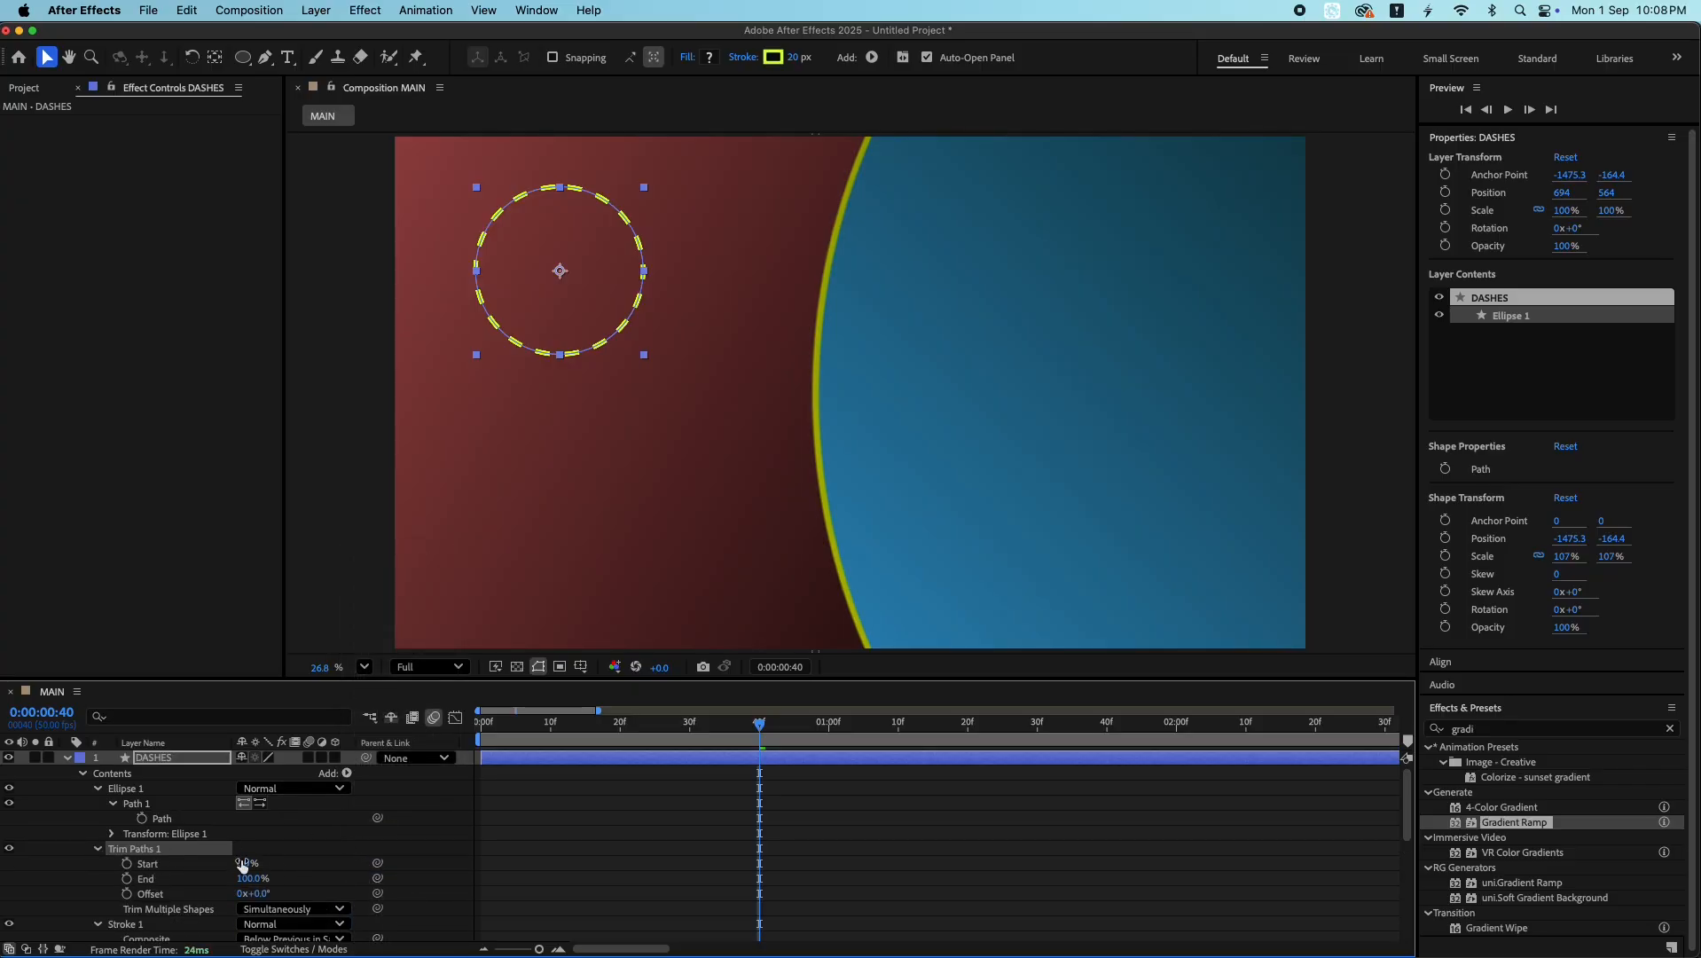
- Set the DASHES layer's Trim Paths Start to 100% with a keyframe at 0:00:00:40, and go to the composition's end
left_click_drag(243, 864, 305, 865)
key("super+z")
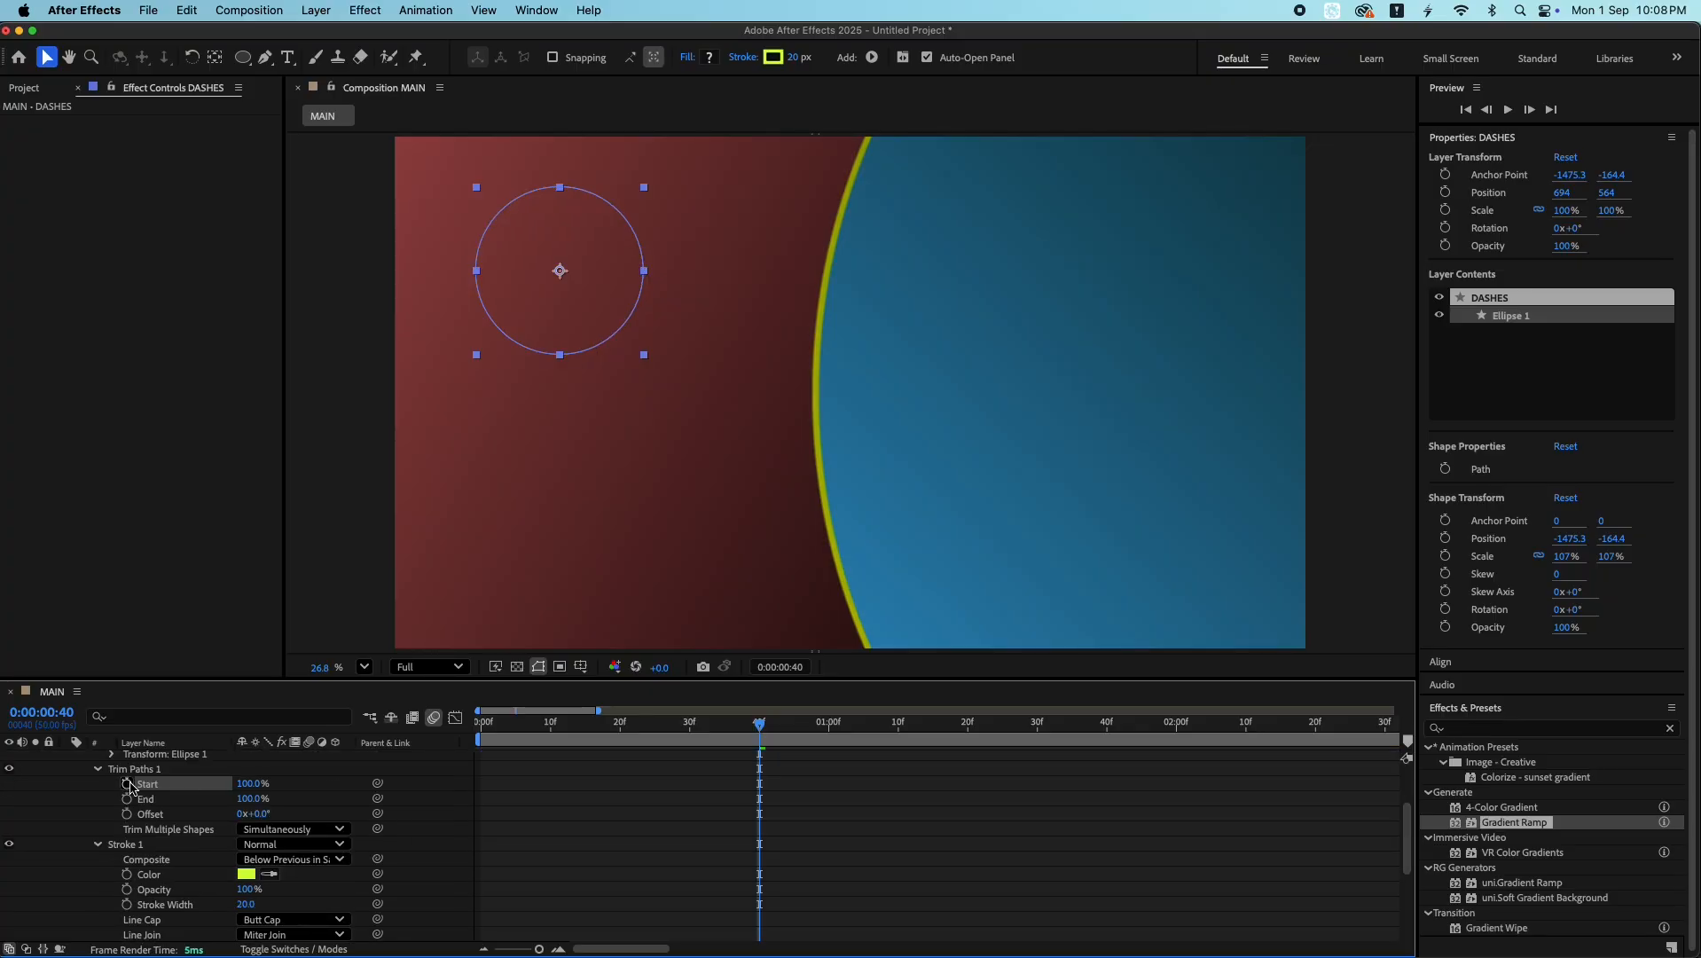
left_click(127, 784)
key("End")
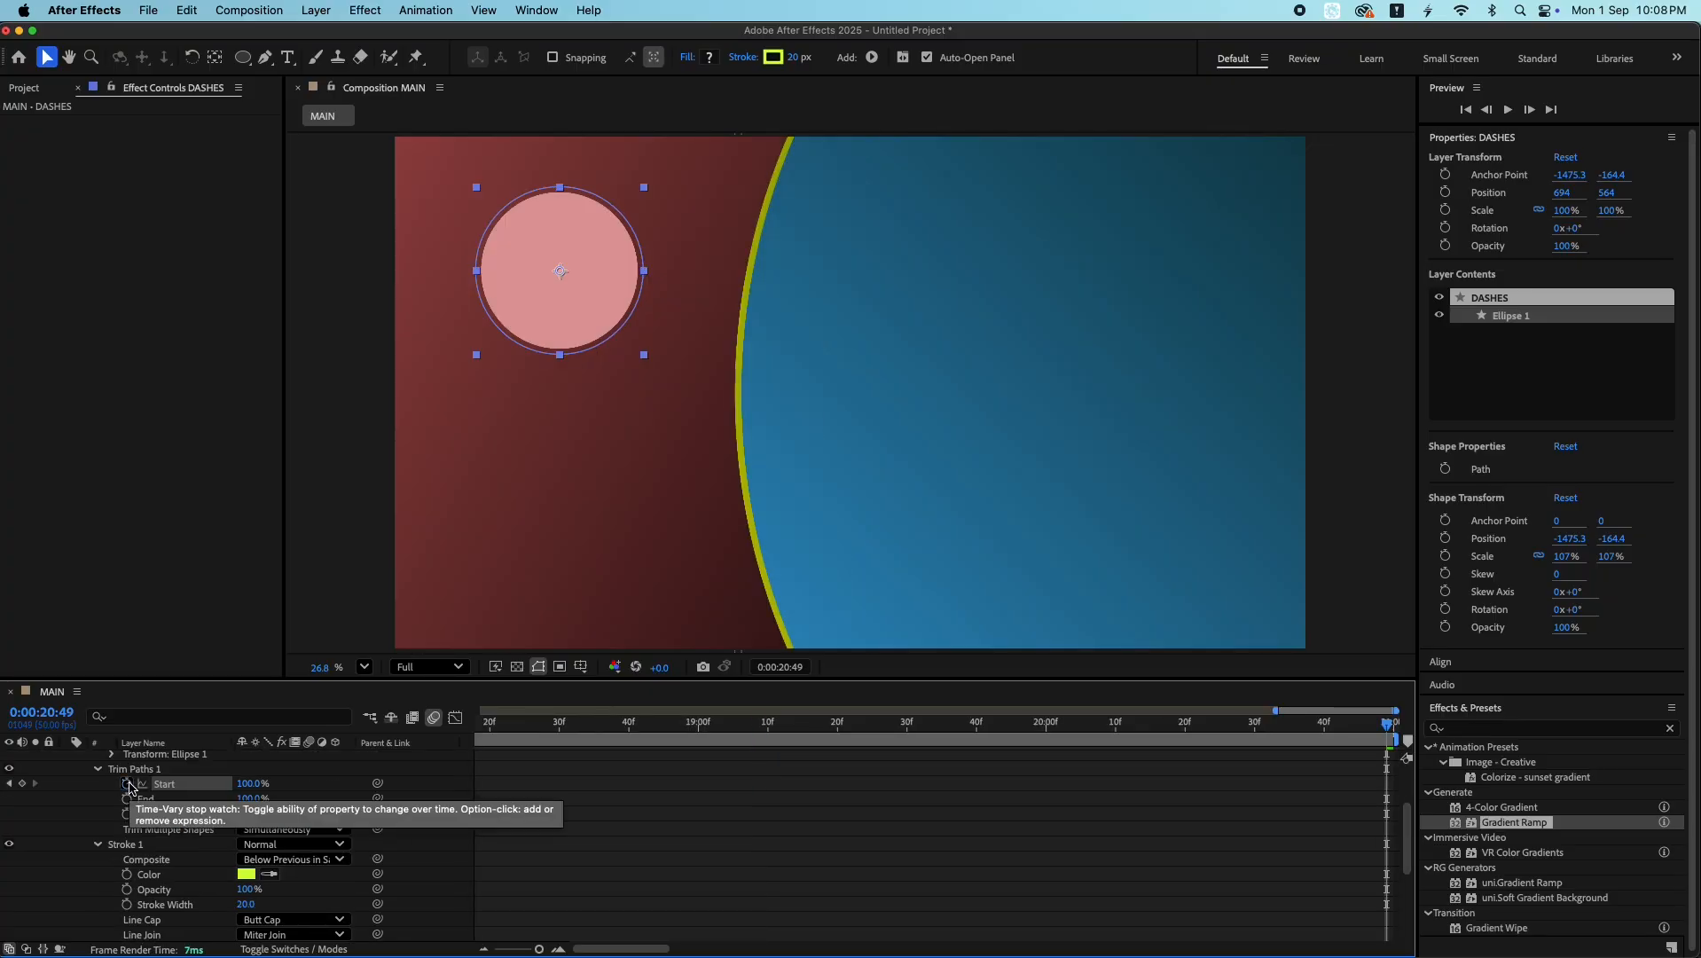
scroll(792, 829, "down", 5)
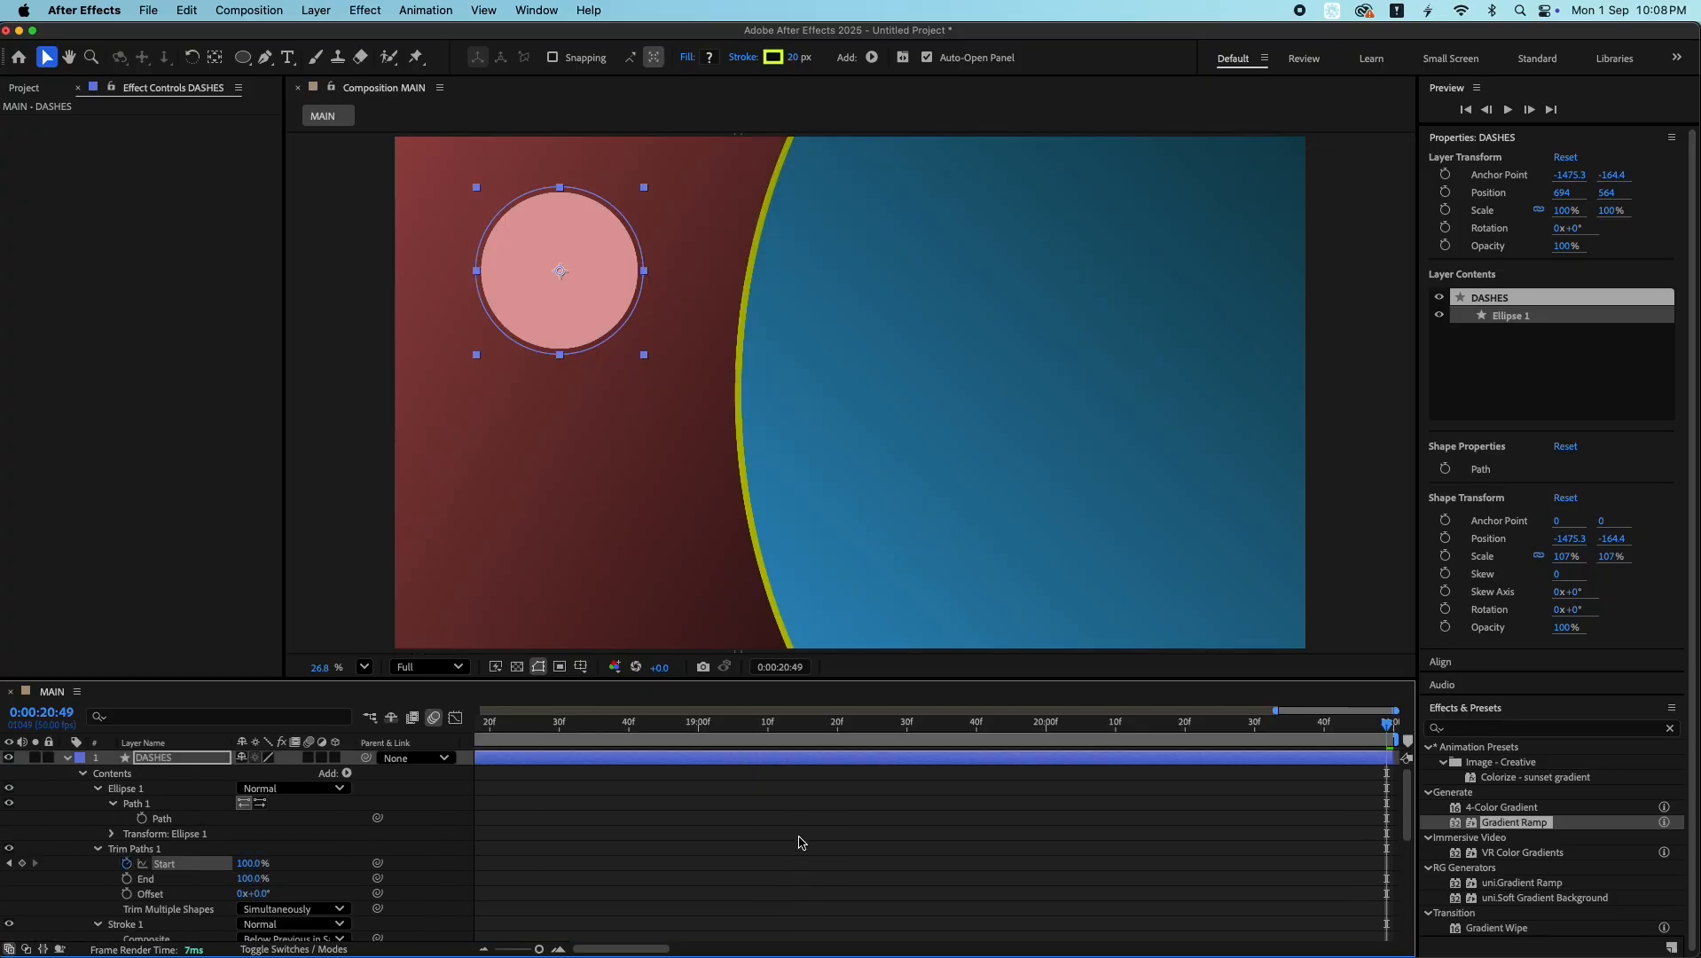
- Add a 0% keyframe to the DASHES layer's Trim Paths Start at 0:00:01:10, aligned with the CIRCLE layer's second Scale keyframe
left_click(755, 902)
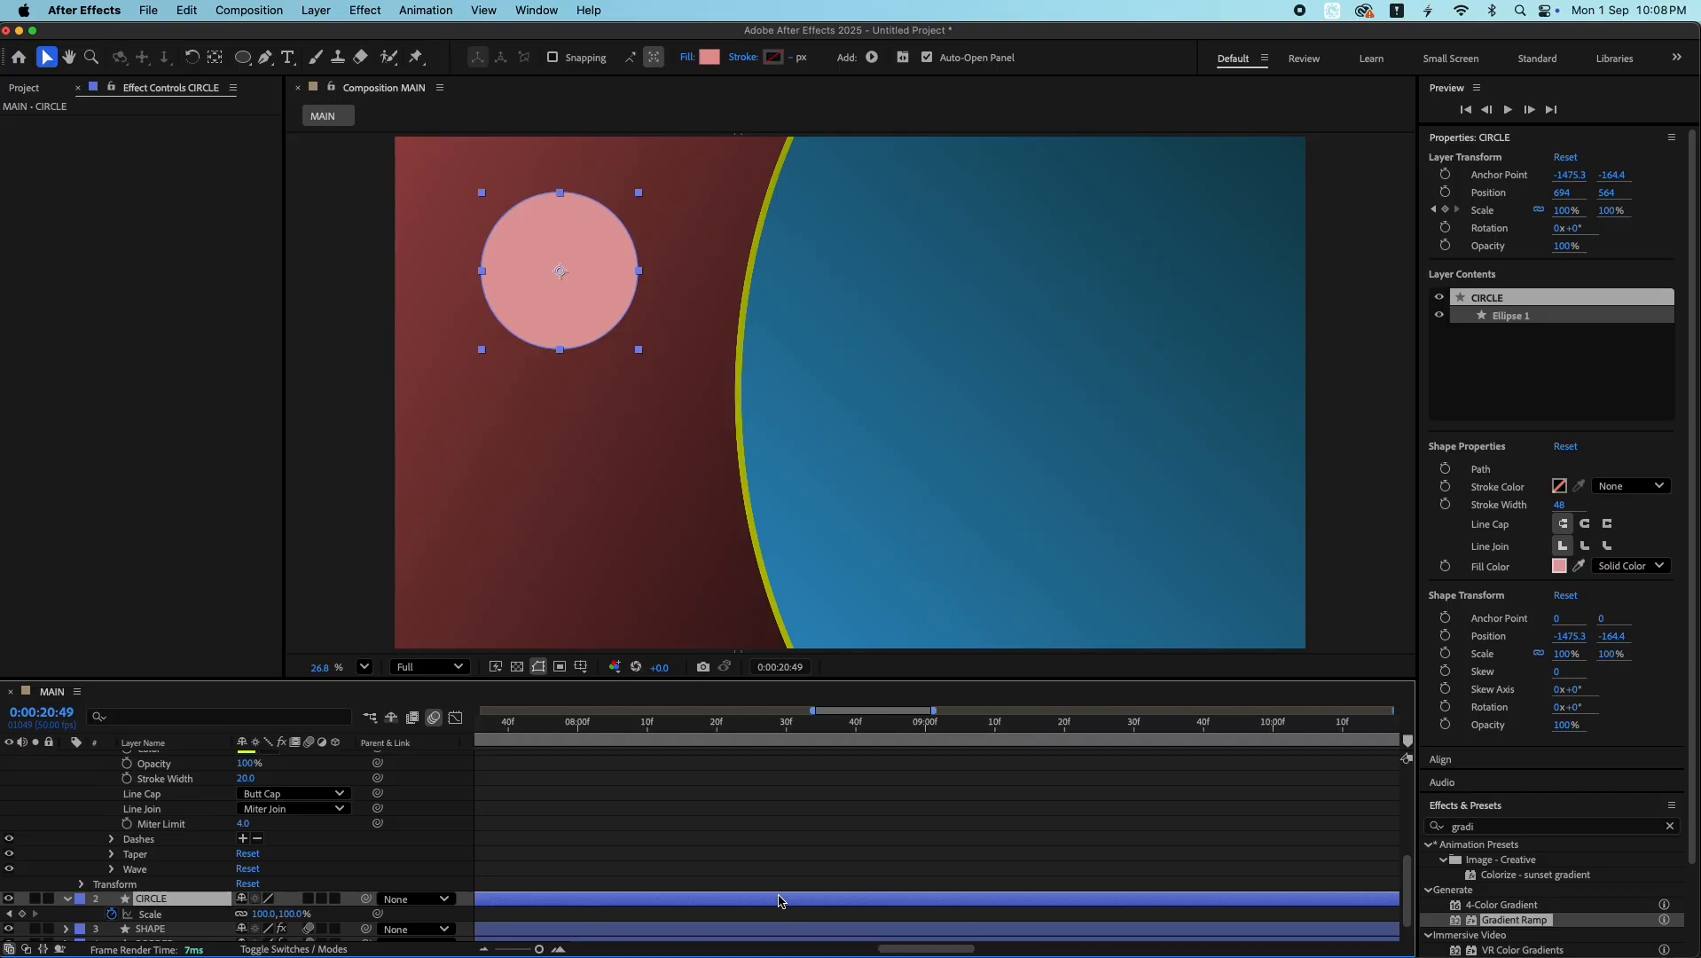
left_click(896, 737)
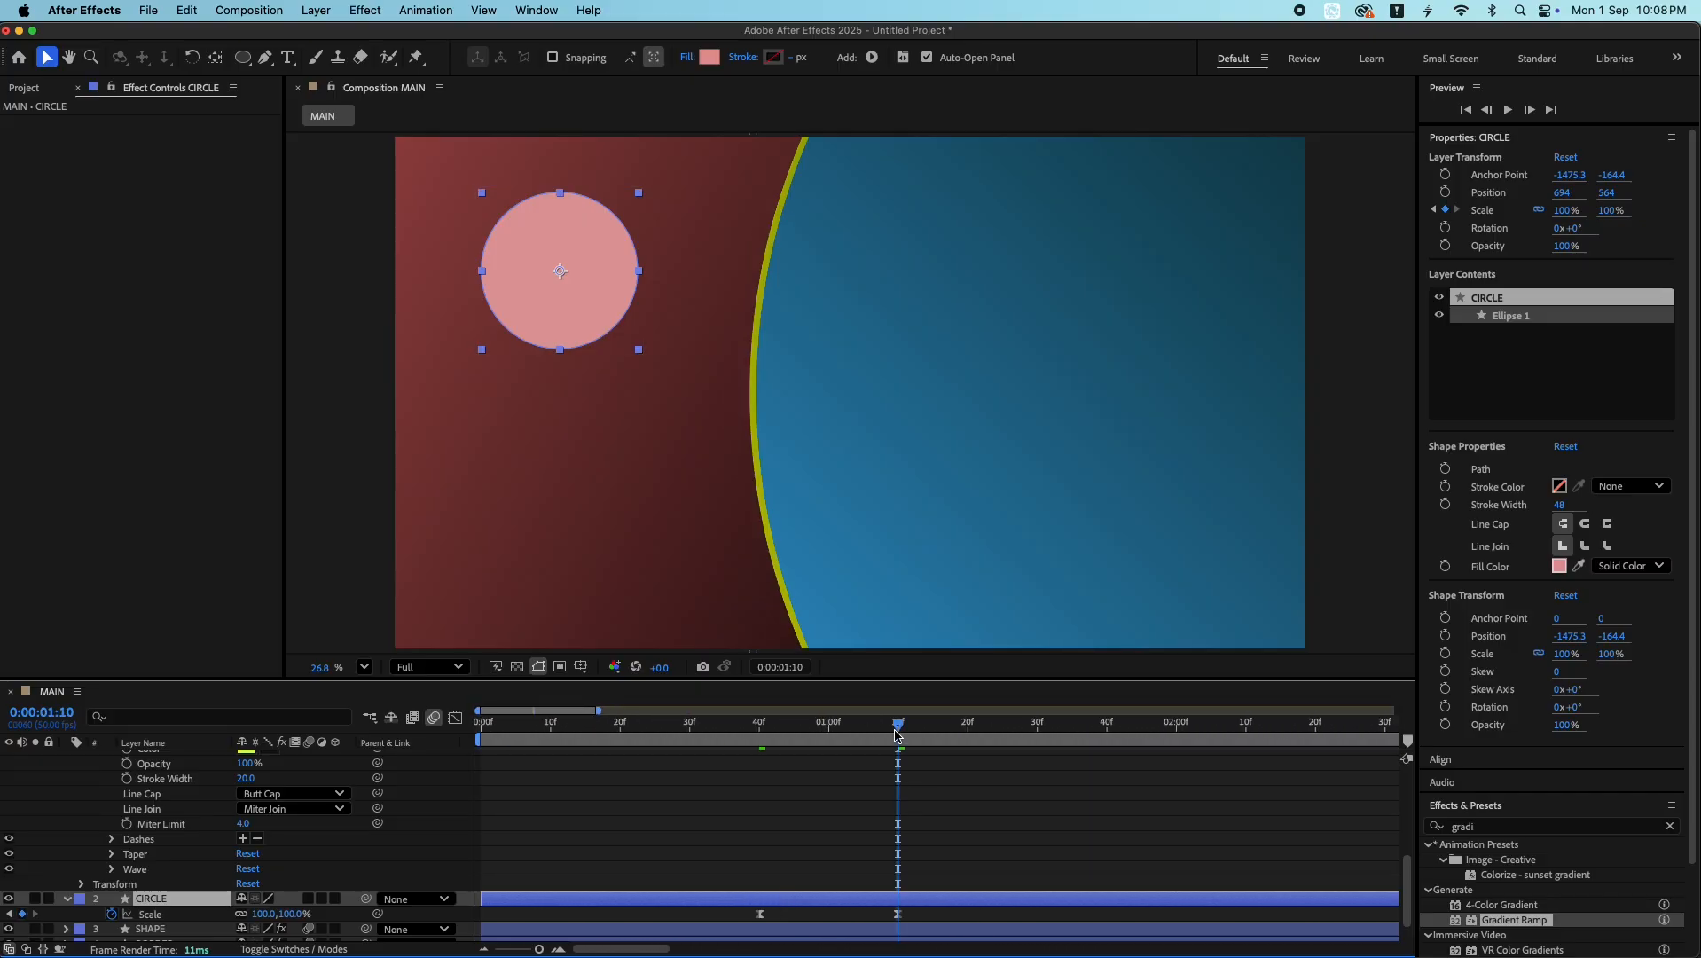
key("End")
left_click(897, 737)
scroll(778, 799, "up", 5)
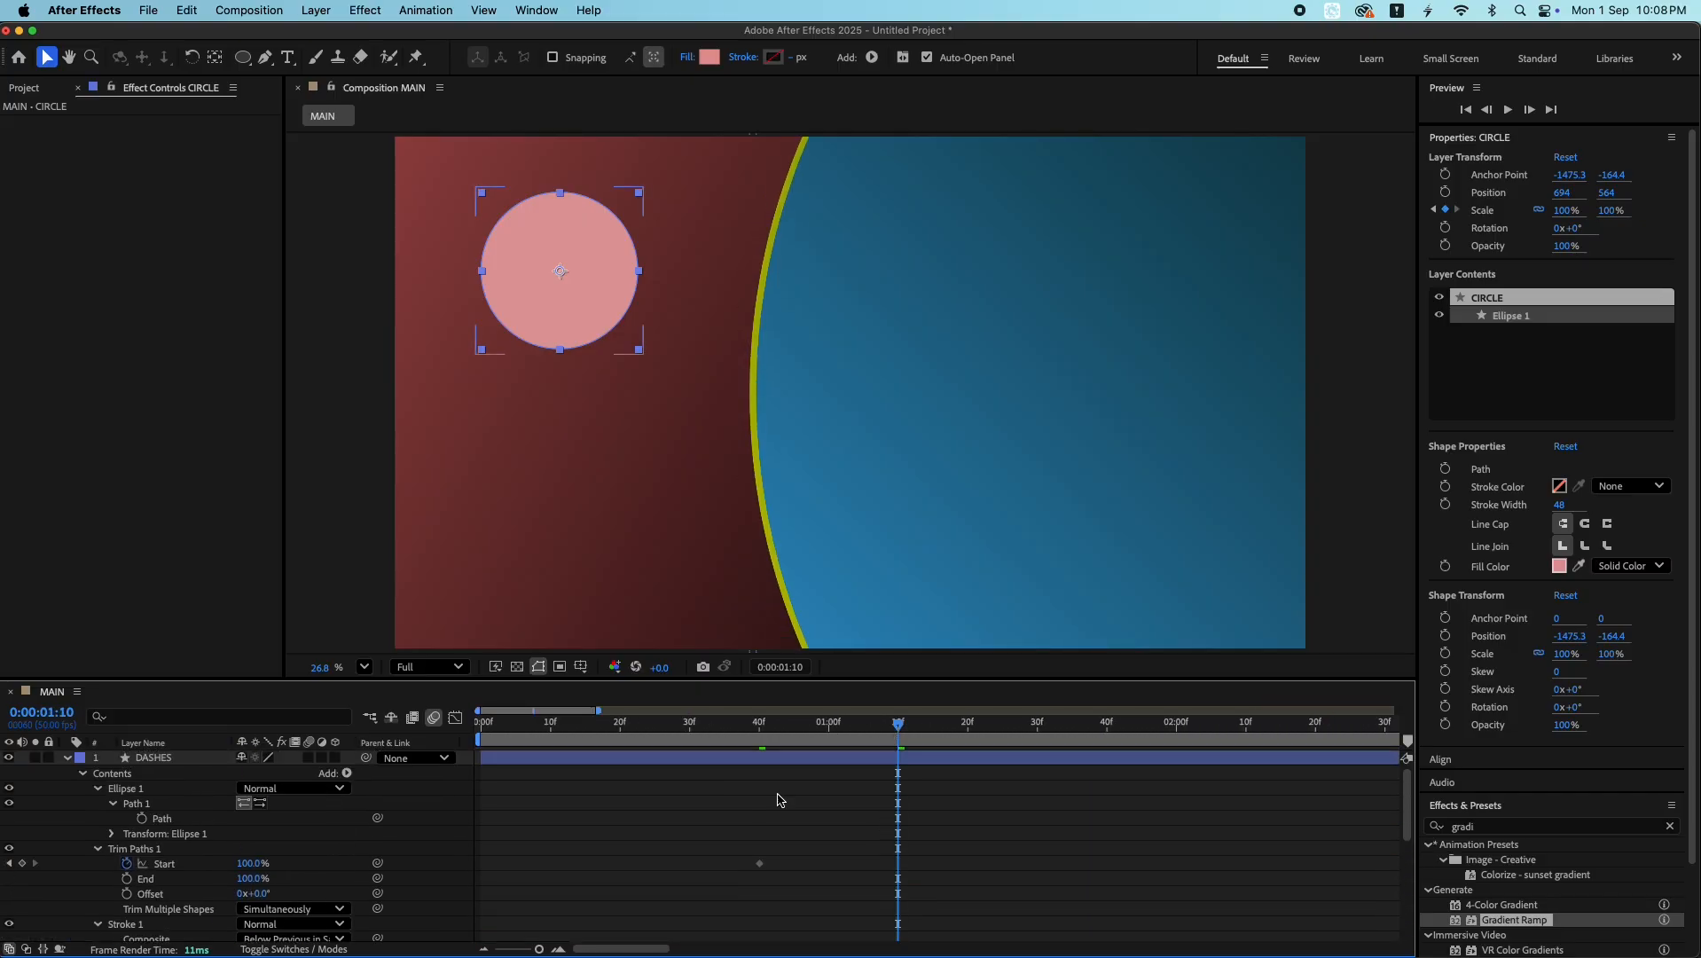
left_click_drag(251, 864, 130, 863)
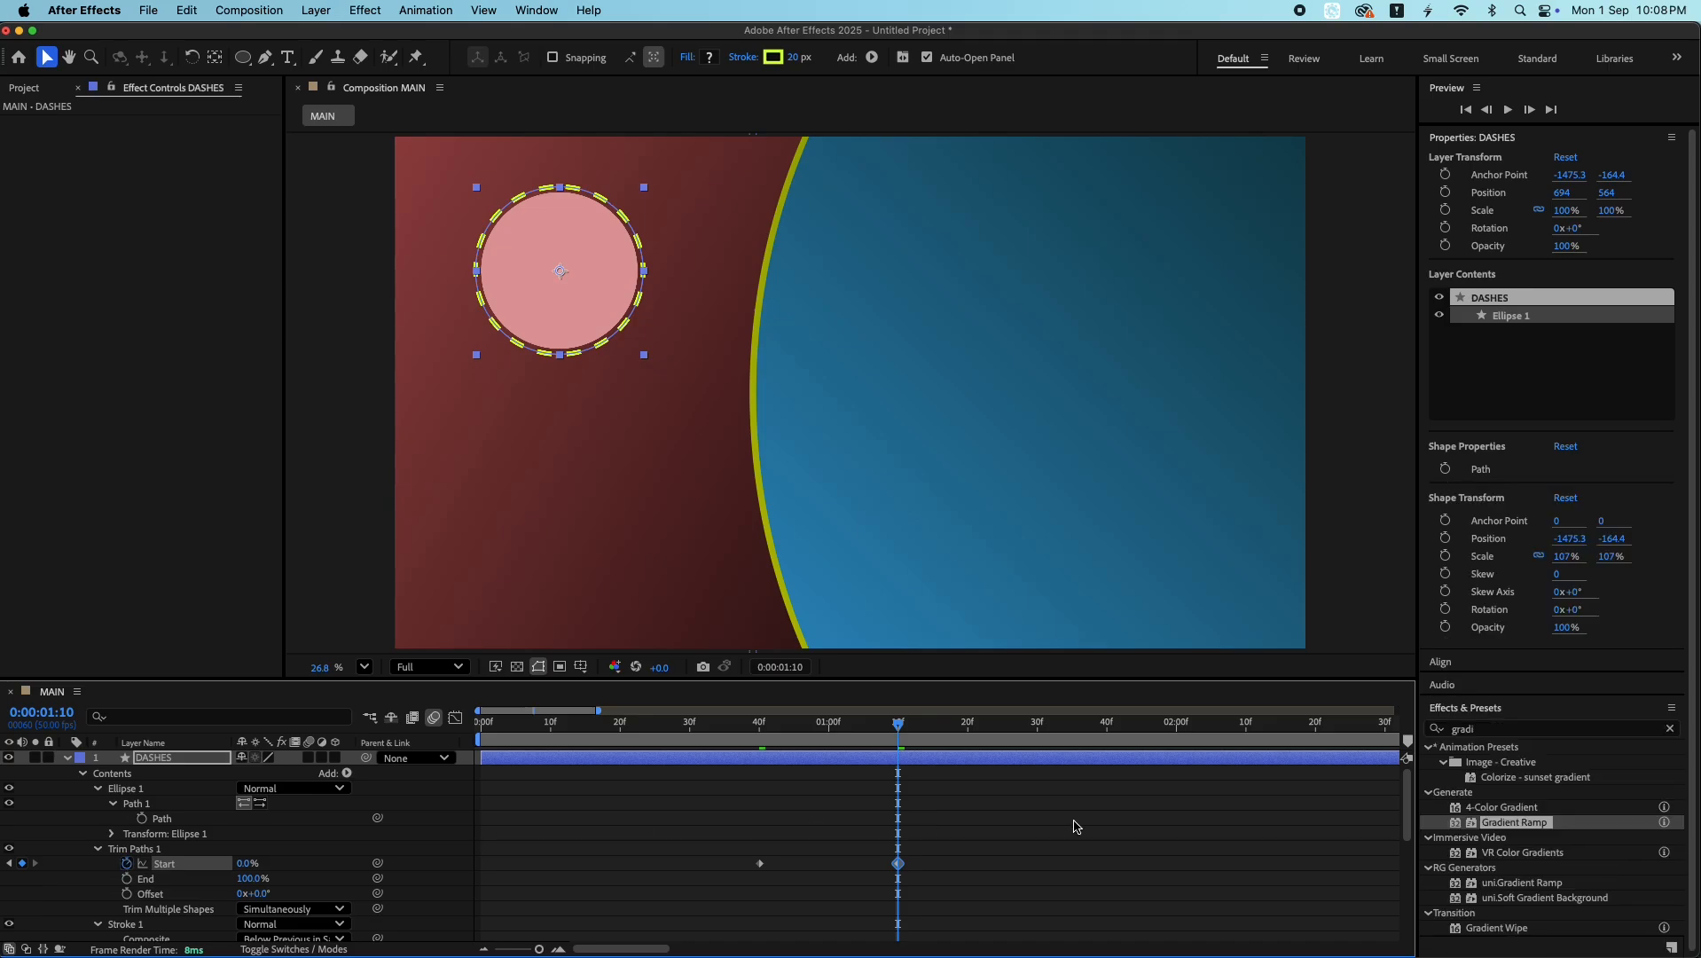
- Apply Easy Ease to both Trim Paths Start keyframes of the DASHES layer and preview the animation
left_click_drag(1152, 832, 724, 887)
key("F9")
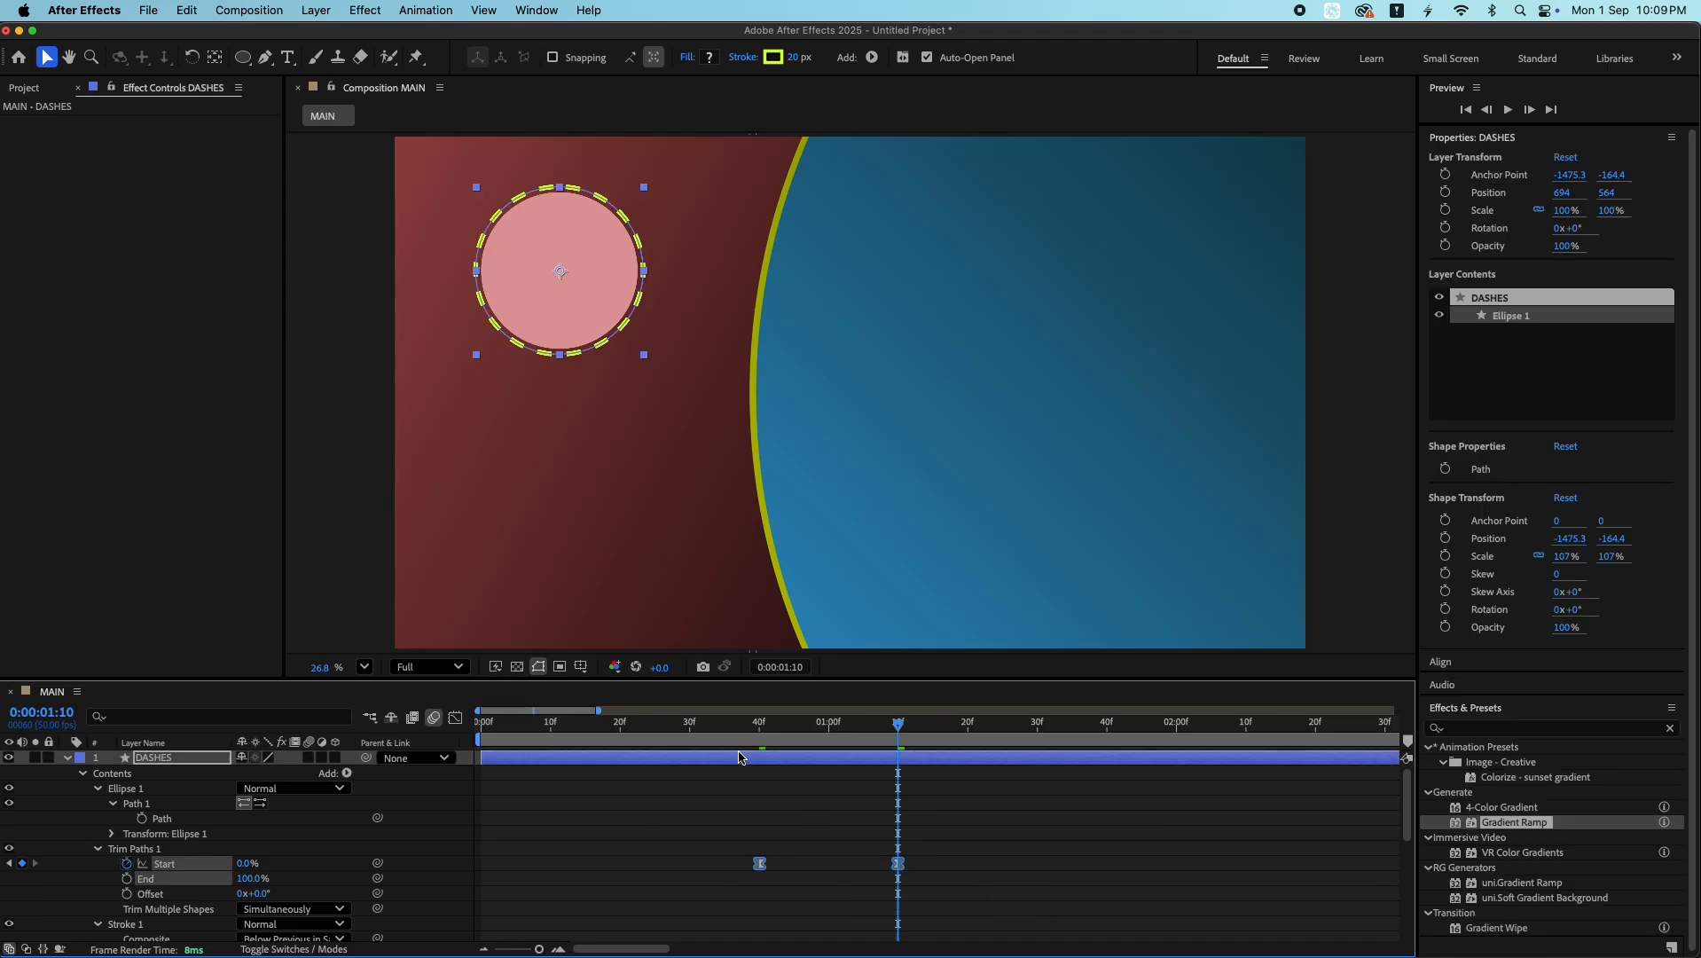
key("space")
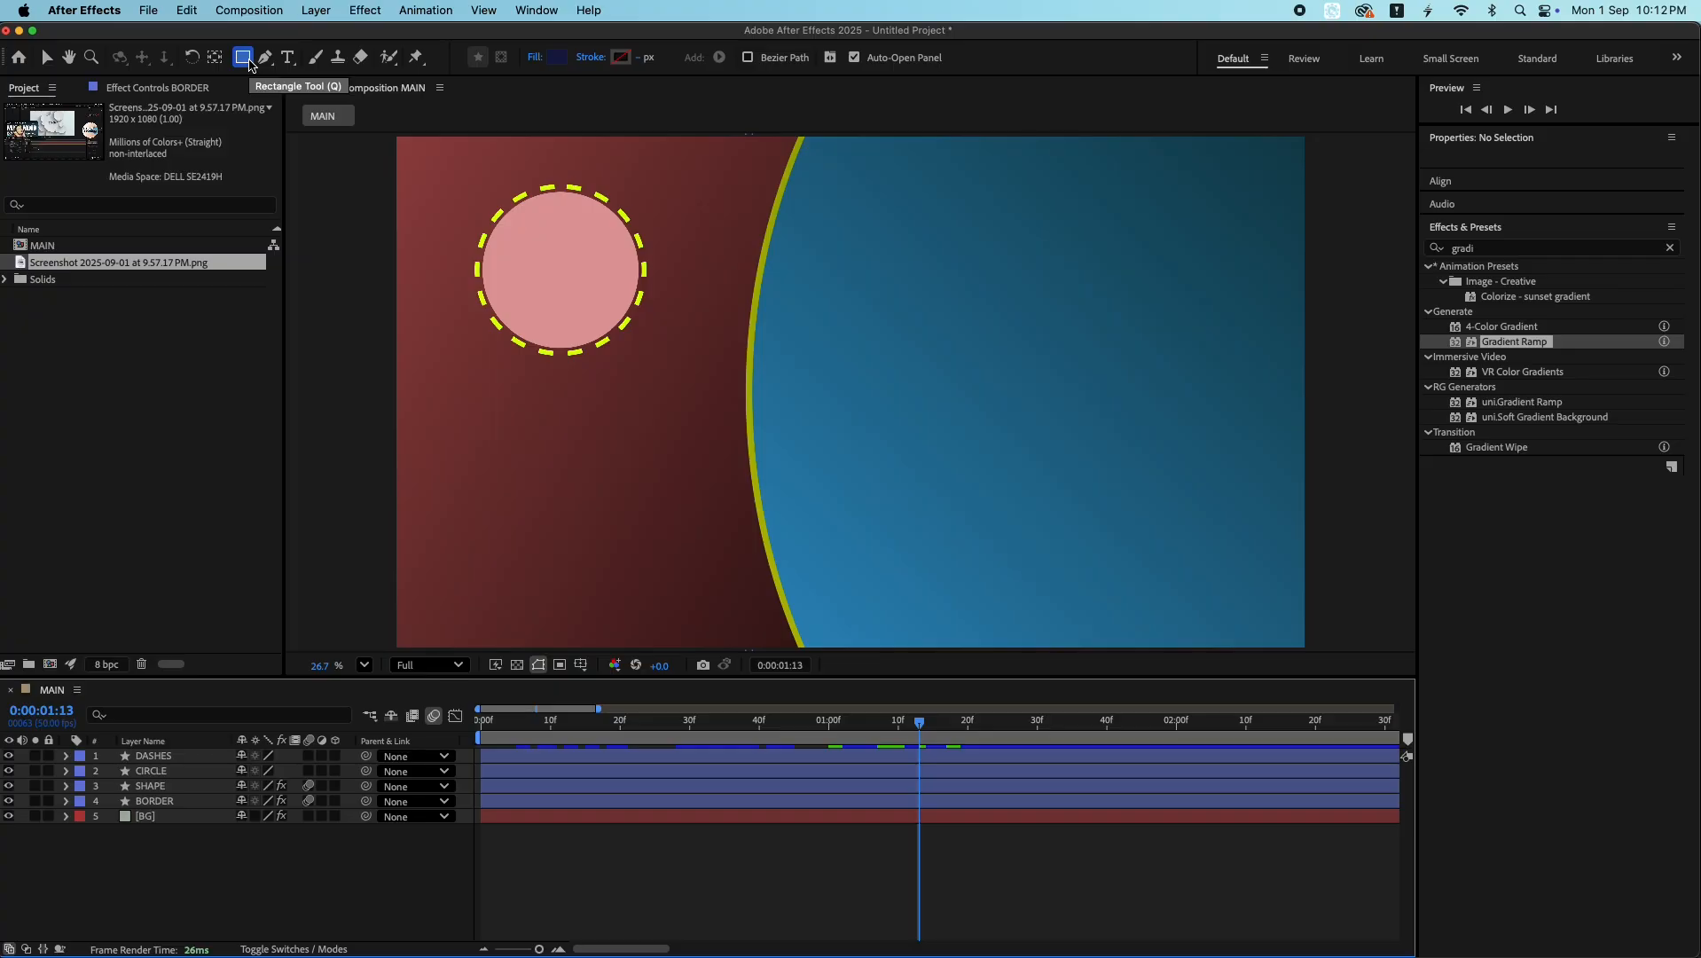
- Draw a navy rounded rectangle about 1242 × 679 px as a new shape layer, centre its anchor point, and centre it in the composition
mouse_move(867, 281)
left_mouse_down()
mouse_move(1055, 471)
mouse_move(1088, 394)
mouse_move(1164, 410)
mouse_move(1160, 440)
left_mouse_up()
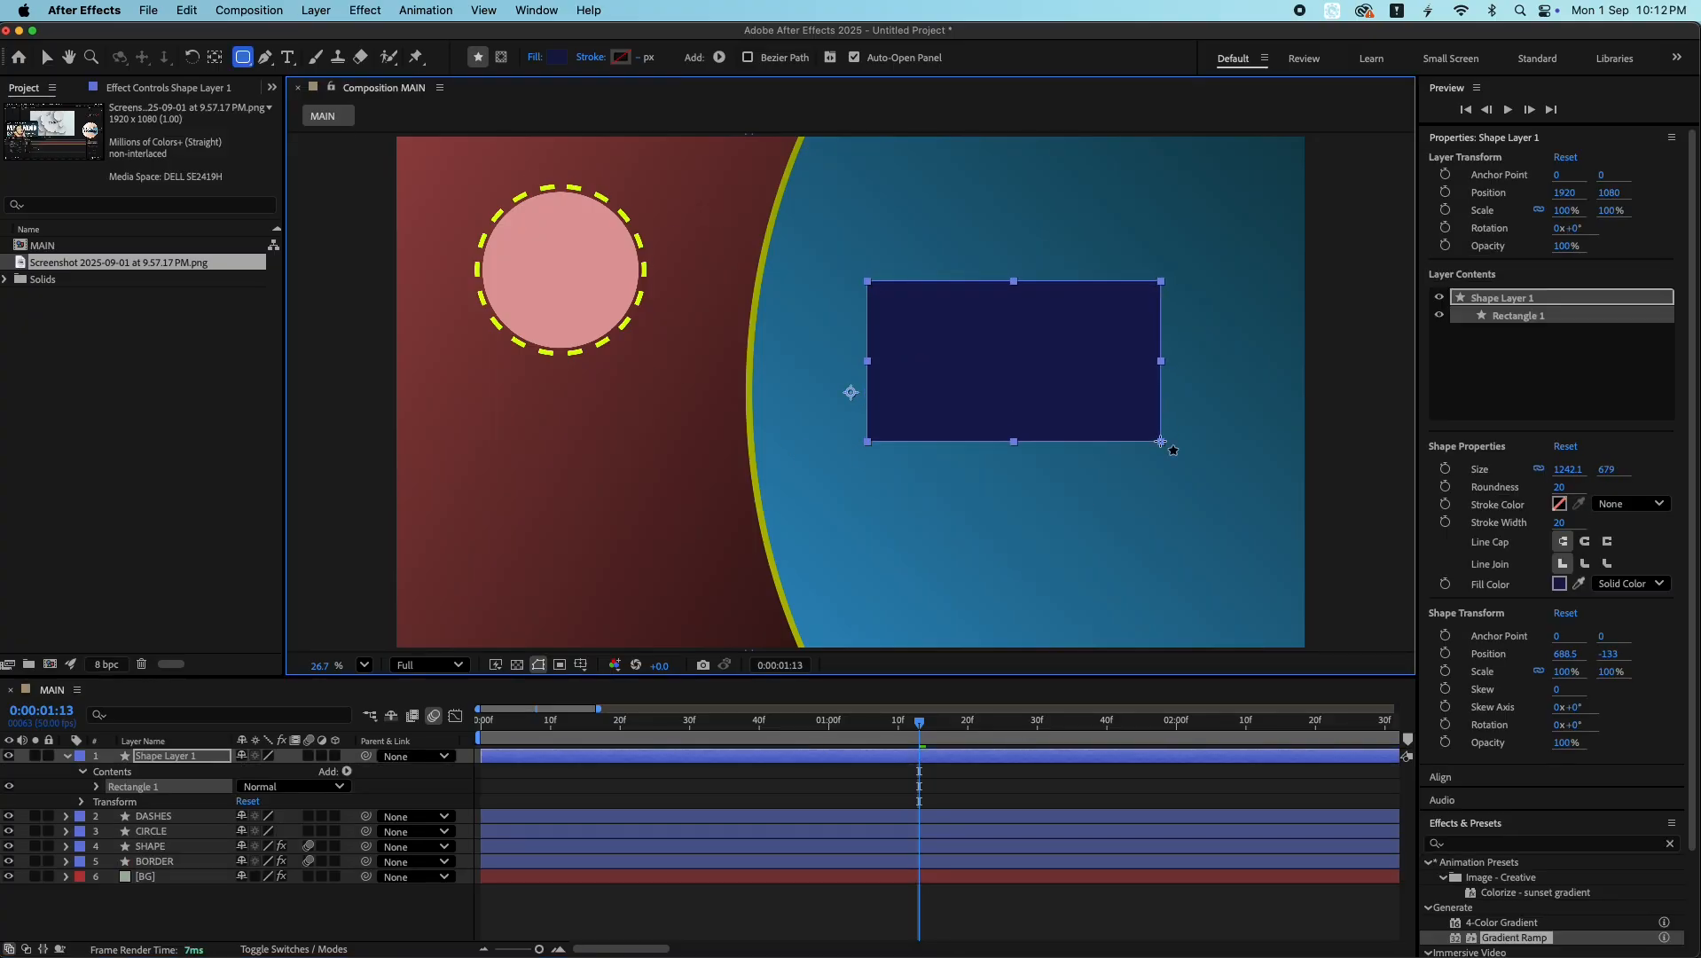
key("super+Tab")
left_click(836, 934)
key("v")
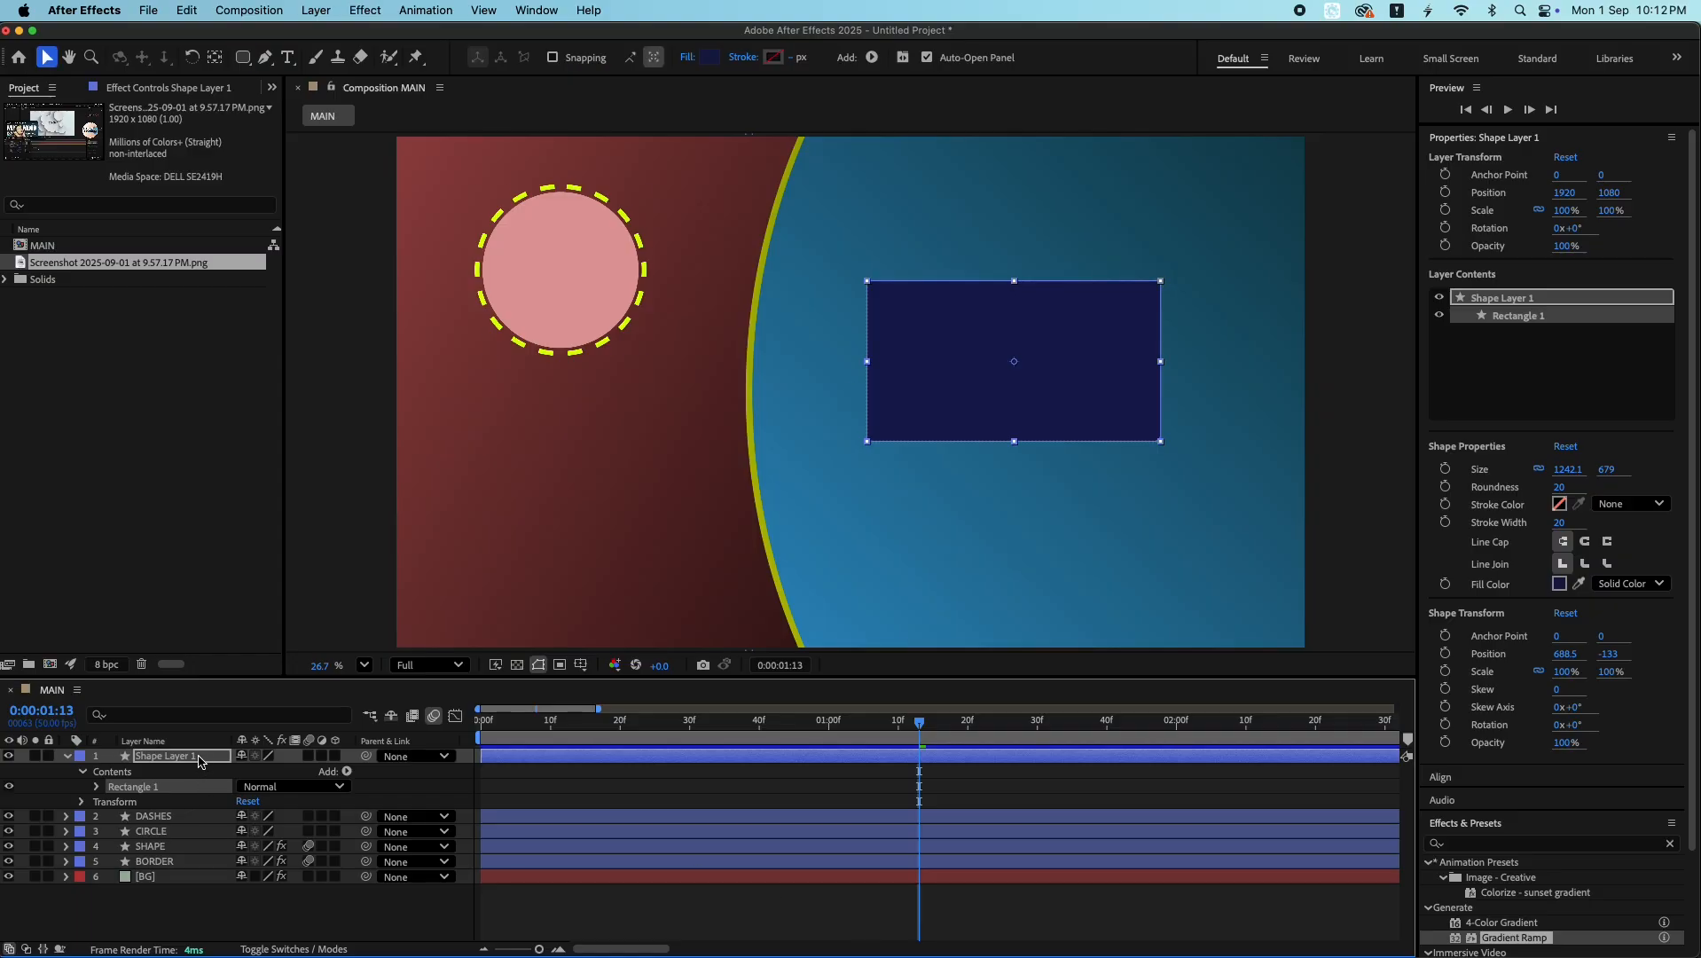
left_click(201, 759)
key("super+alt+Home")
key("super+Home")
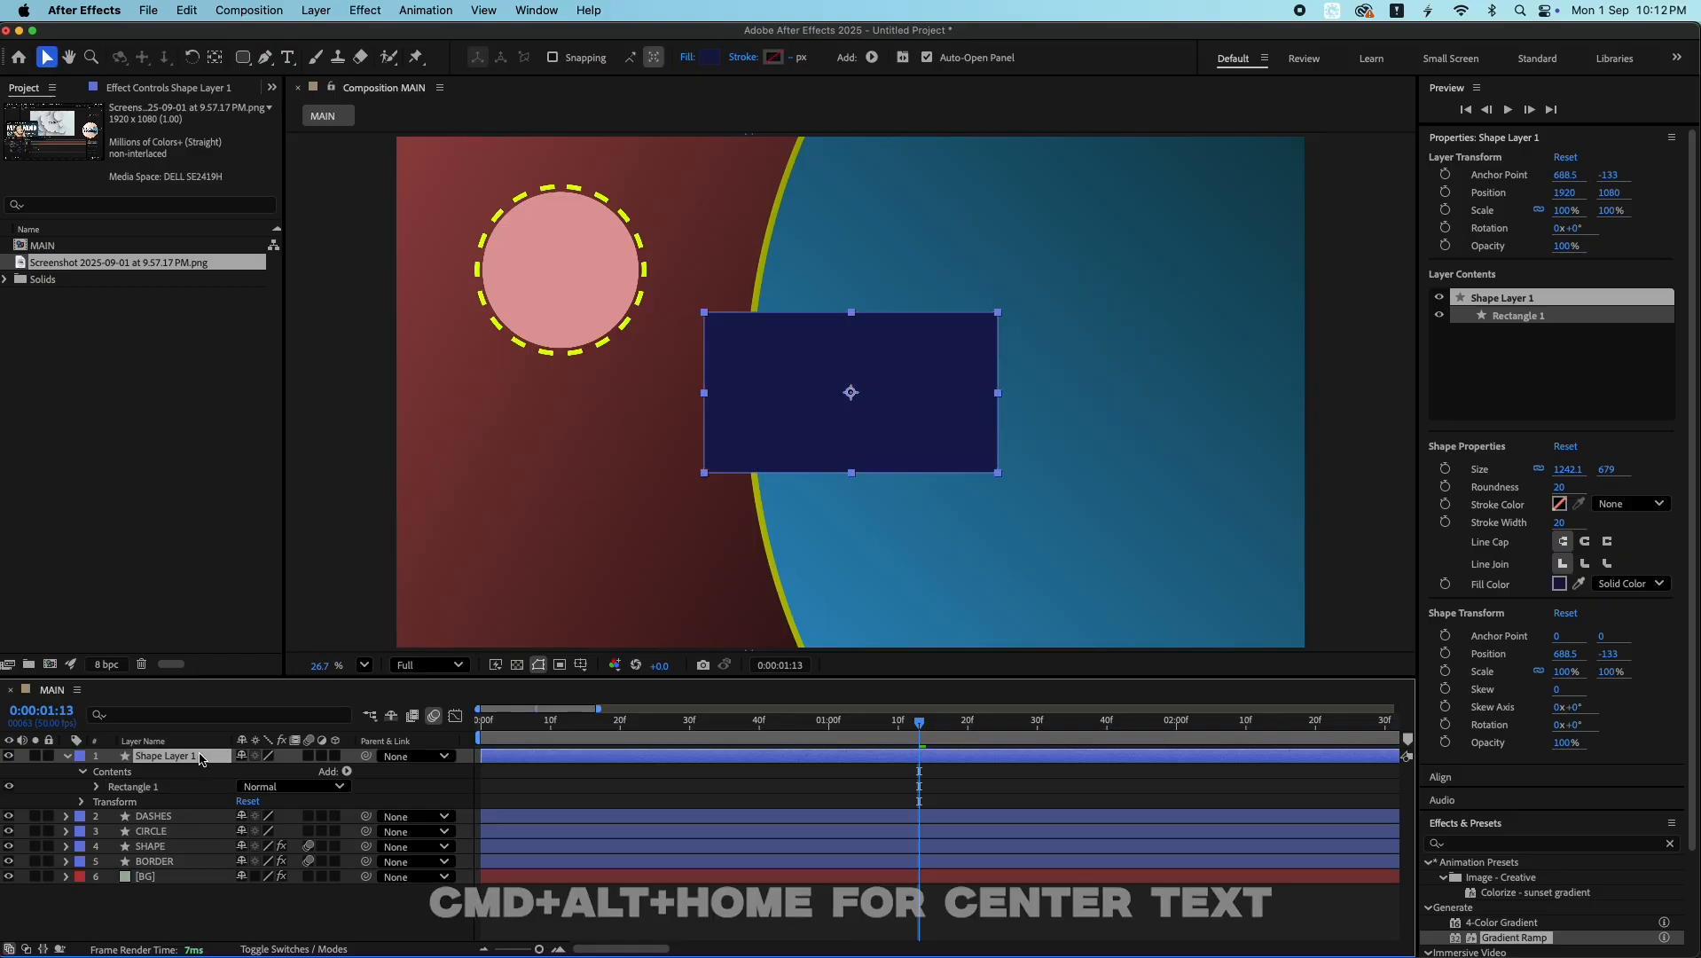
- Try a Rectangle Path size of 622 × 351 px with unlinked proportions on the new shape layer
left_click(97, 787)
left_click(113, 802)
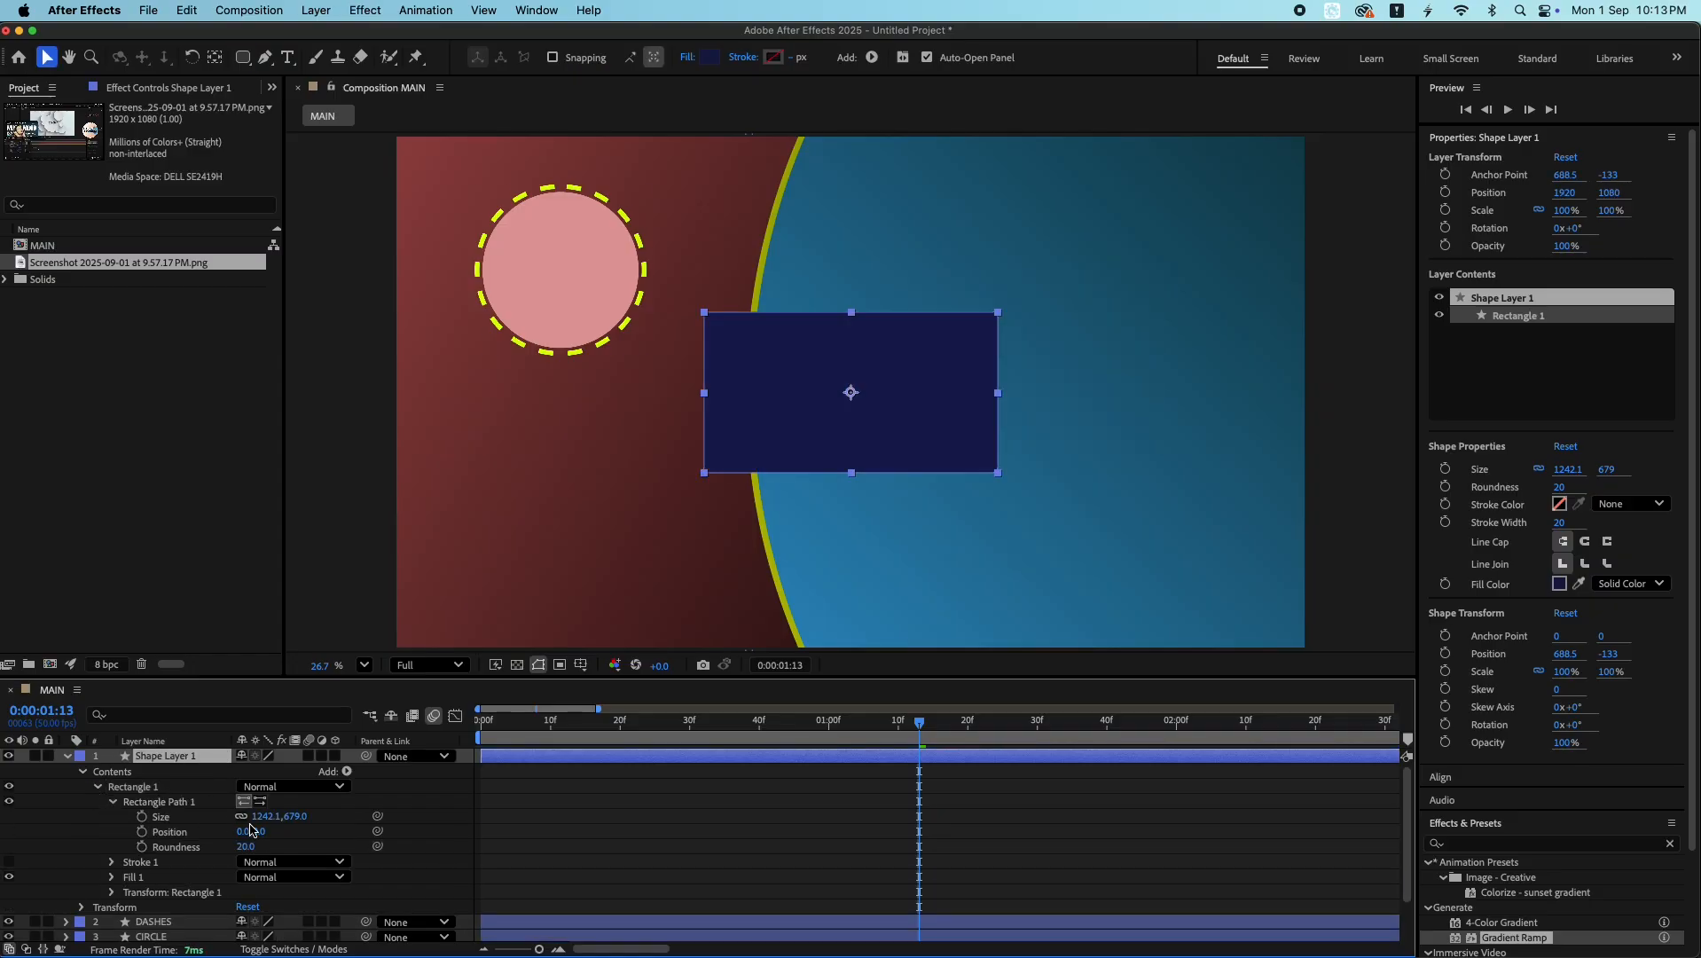
left_click(263, 817)
type("622")
key("Tab")
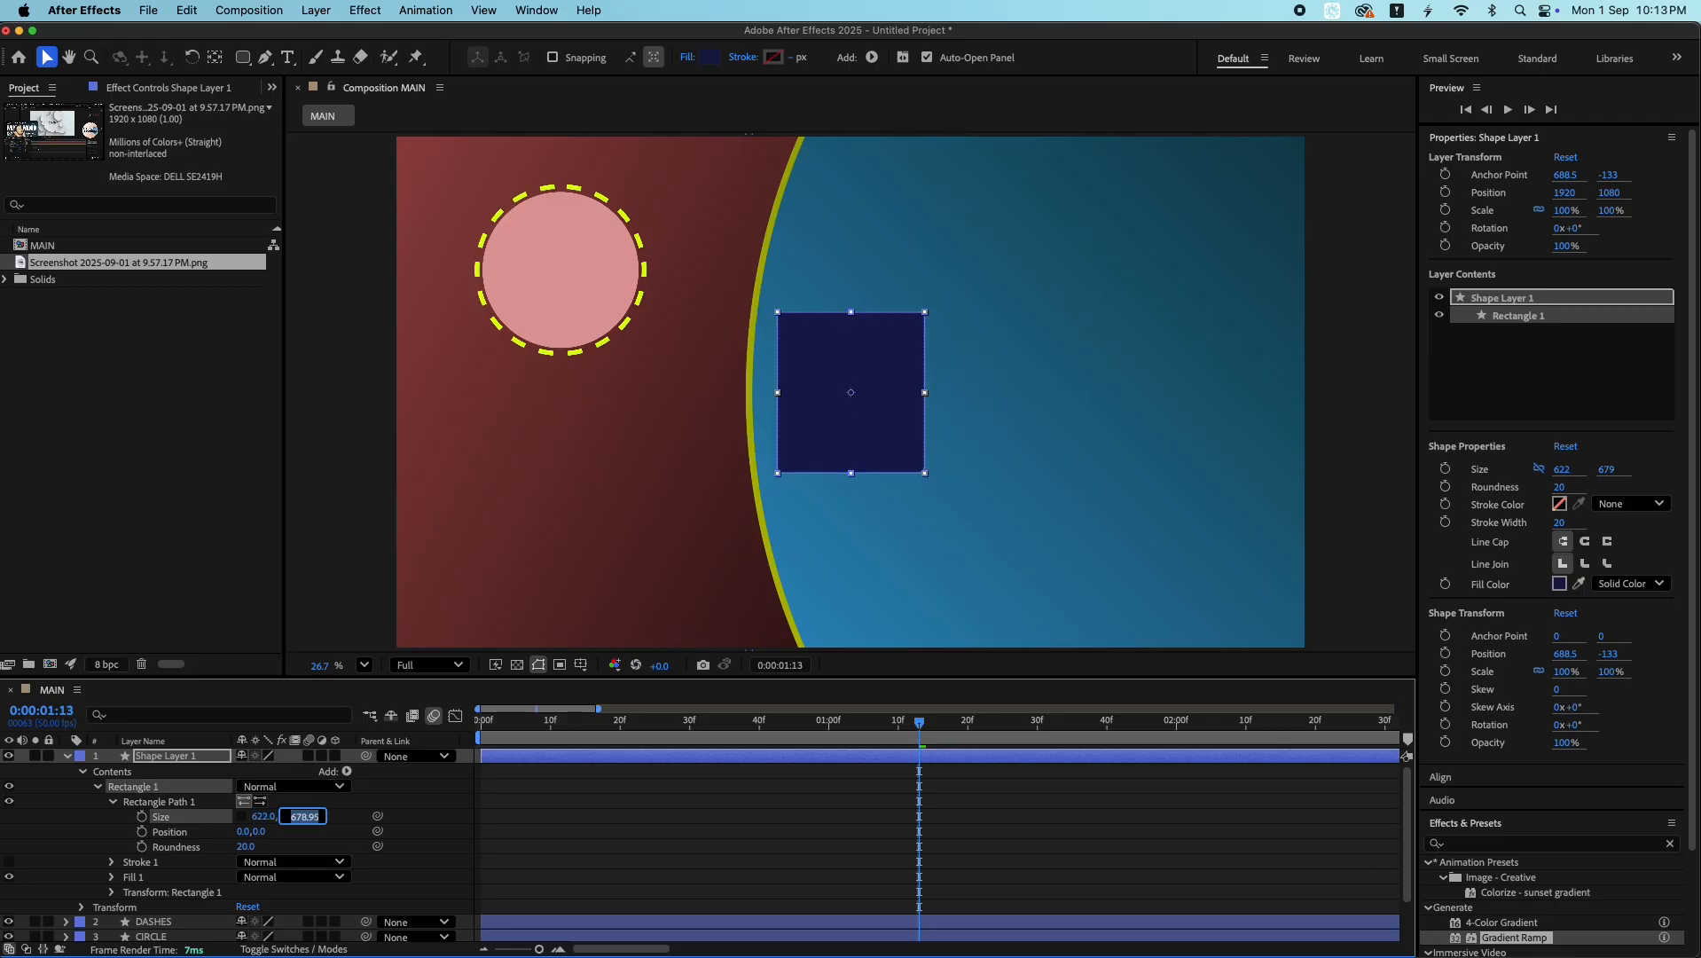
type("351")
key("Return")
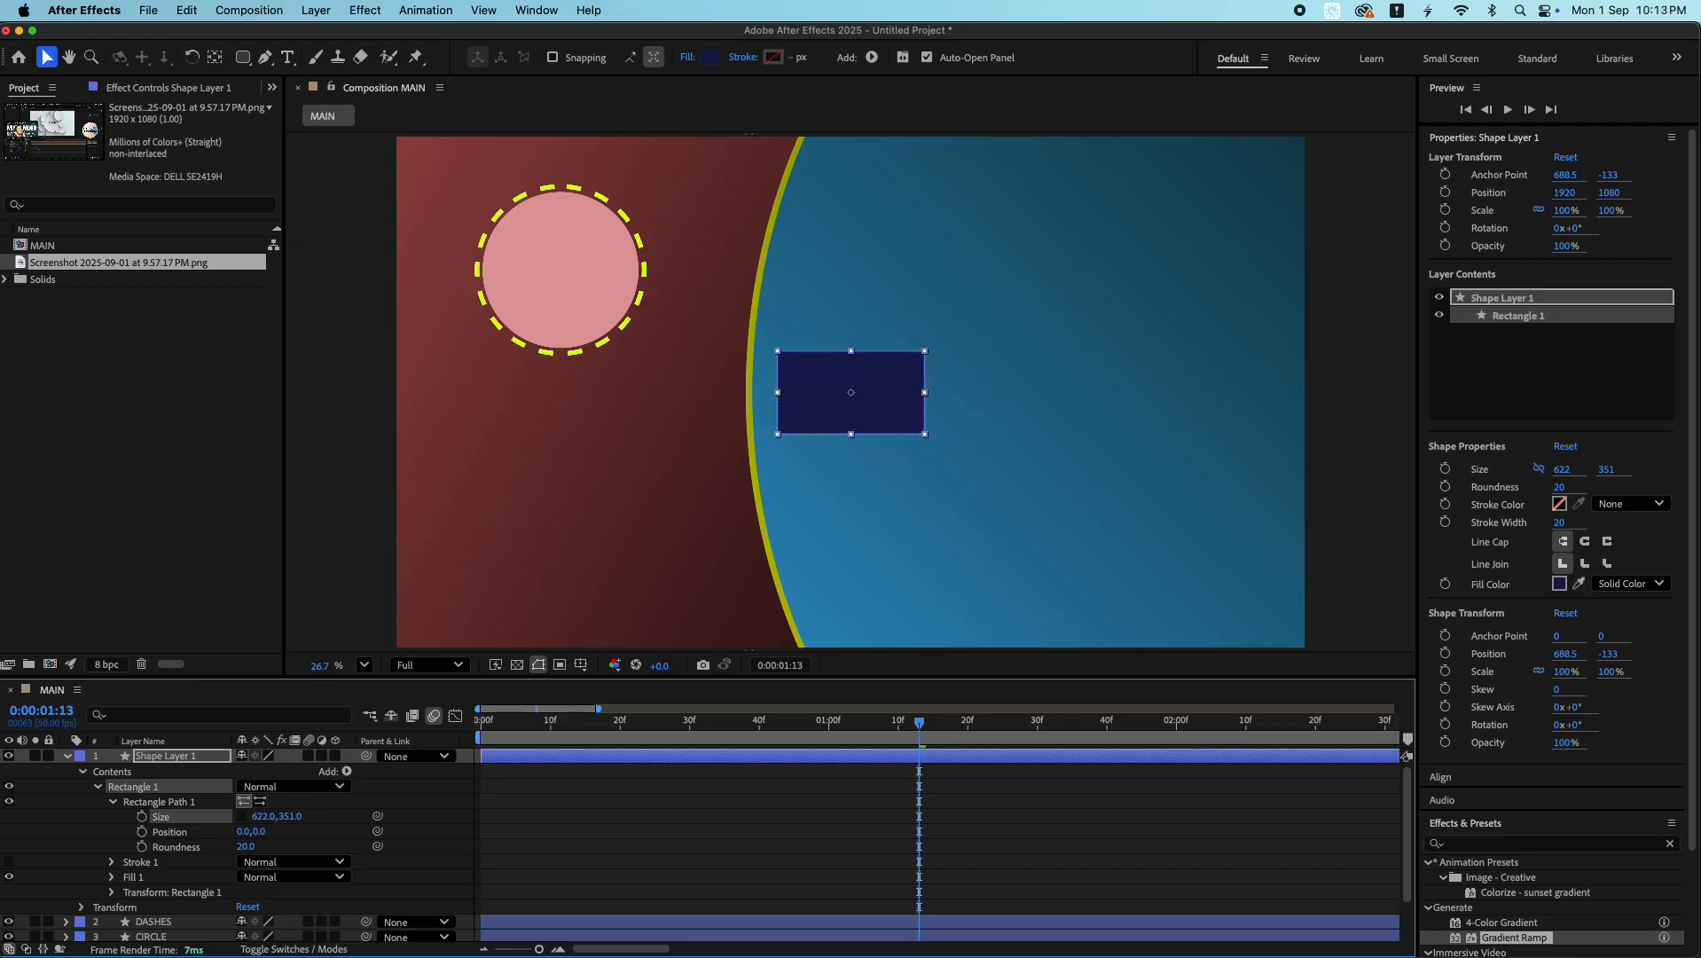
key("super+z")
key("super+z")
- Set the navy rectangle's path size to 1244 × 702 px
left_click(268, 817)
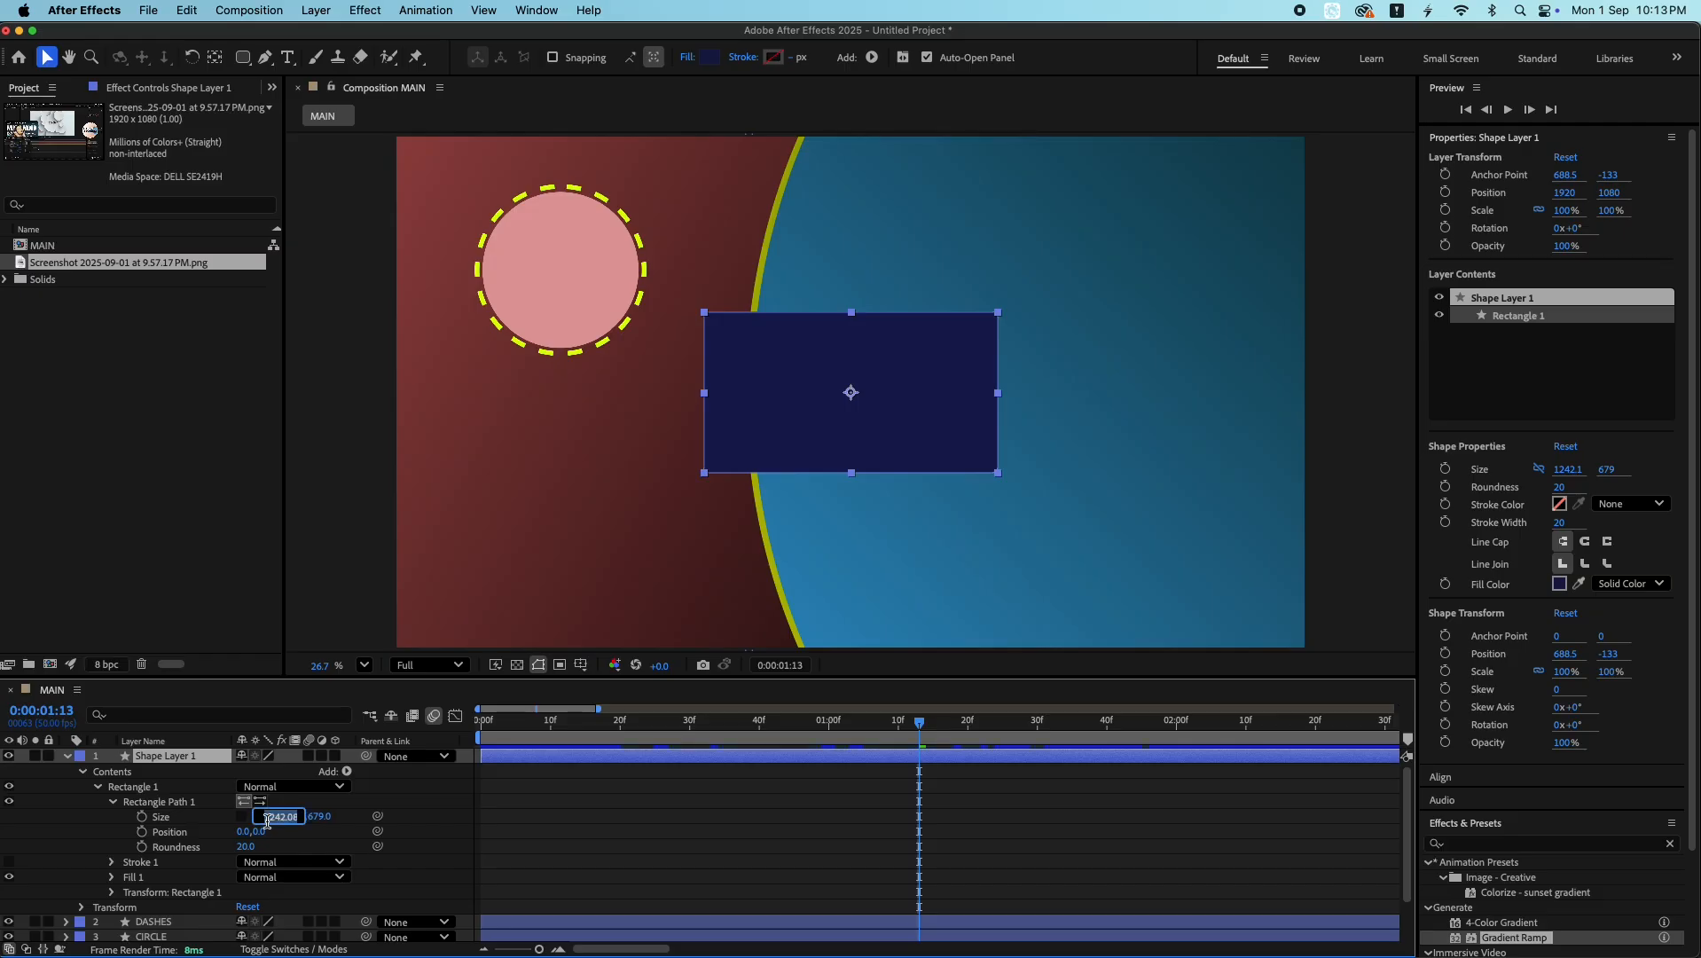
type("1244")
key("Tab")
type("7")
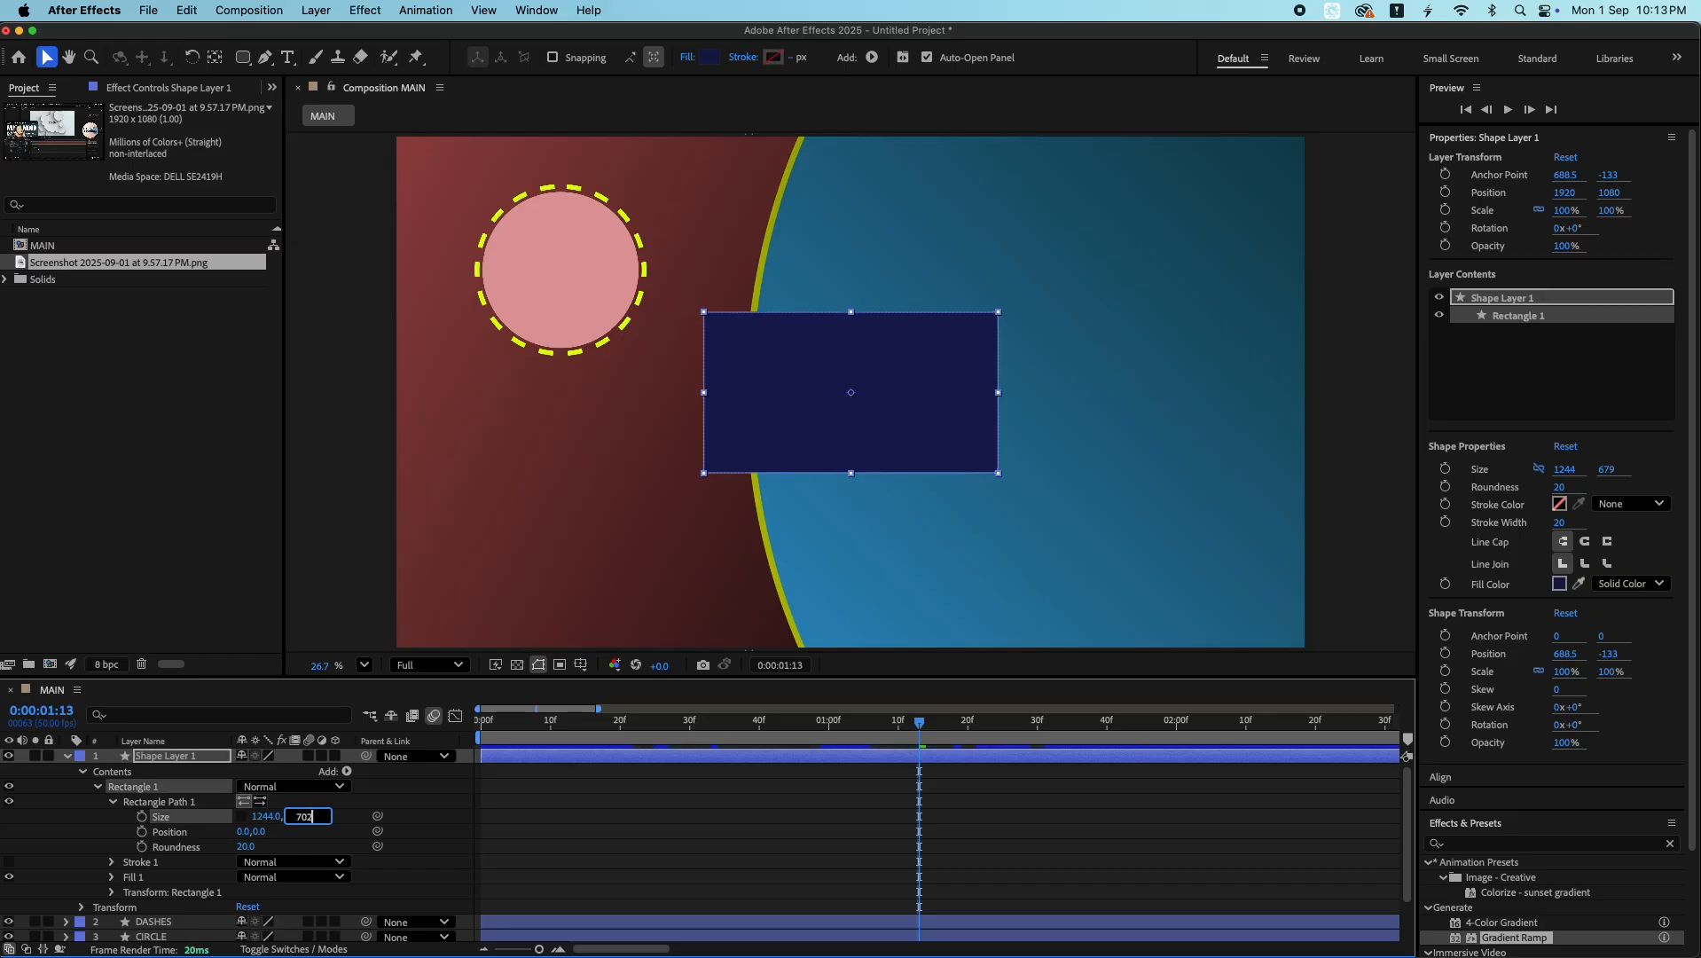
key("Return")
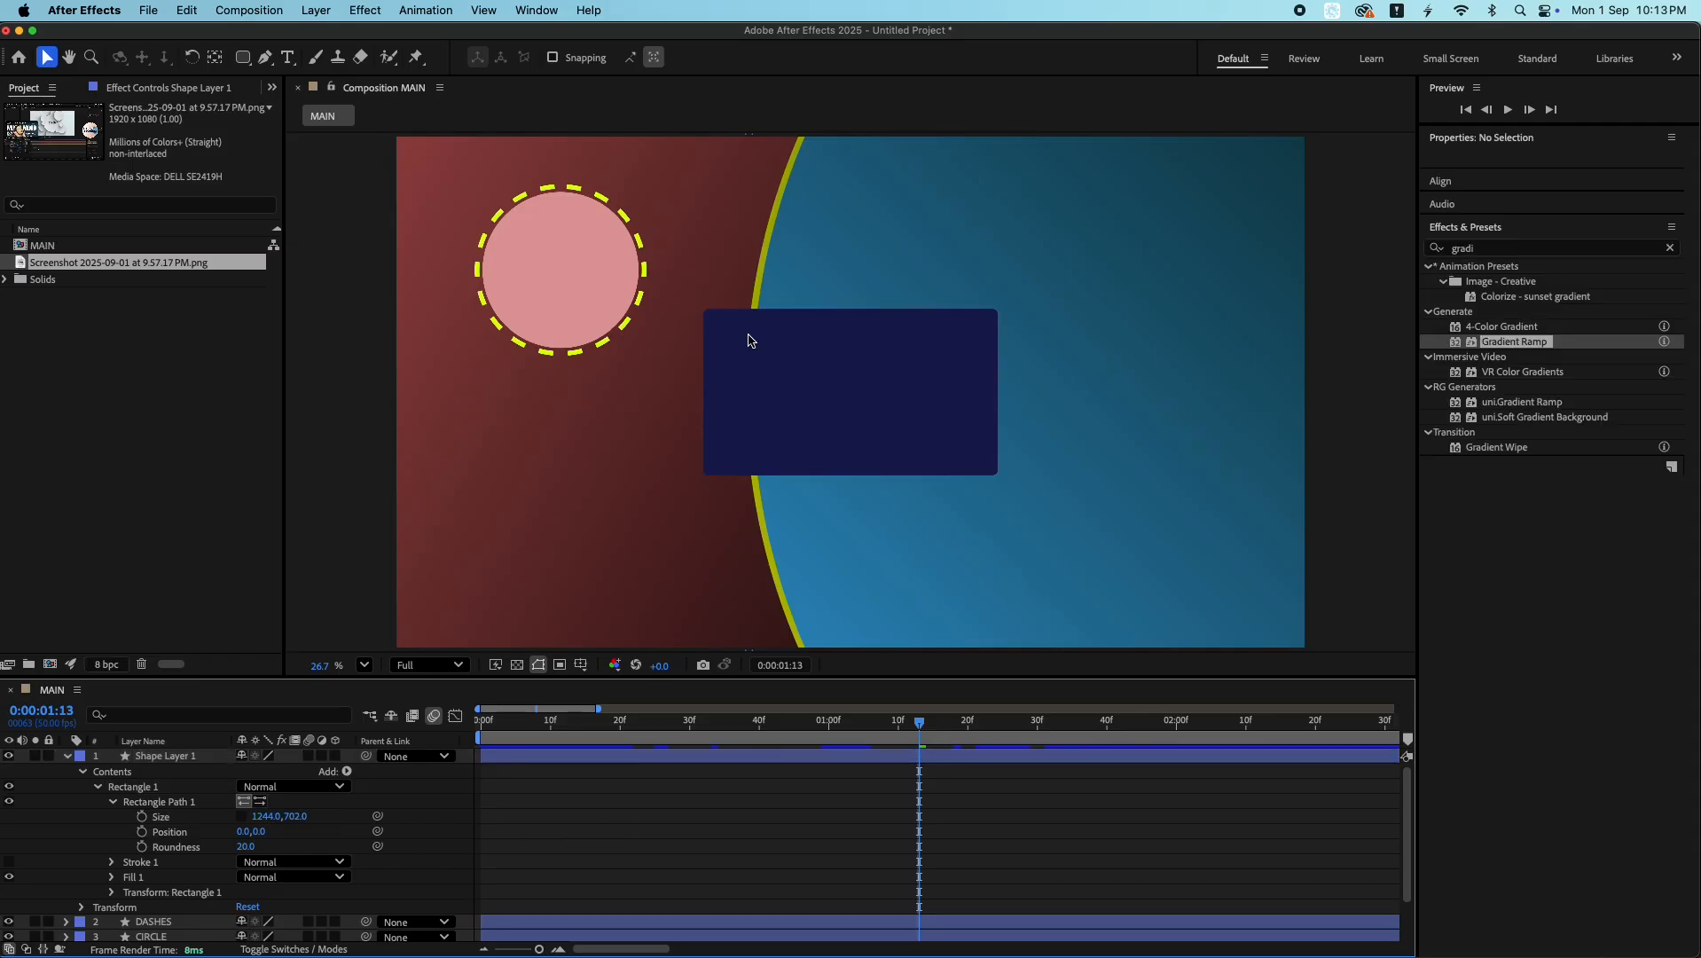
- Move the navy rectangle onto the upper part of the blue circle and set its corner roundness to 39
left_click_drag(855, 388, 1084, 280)
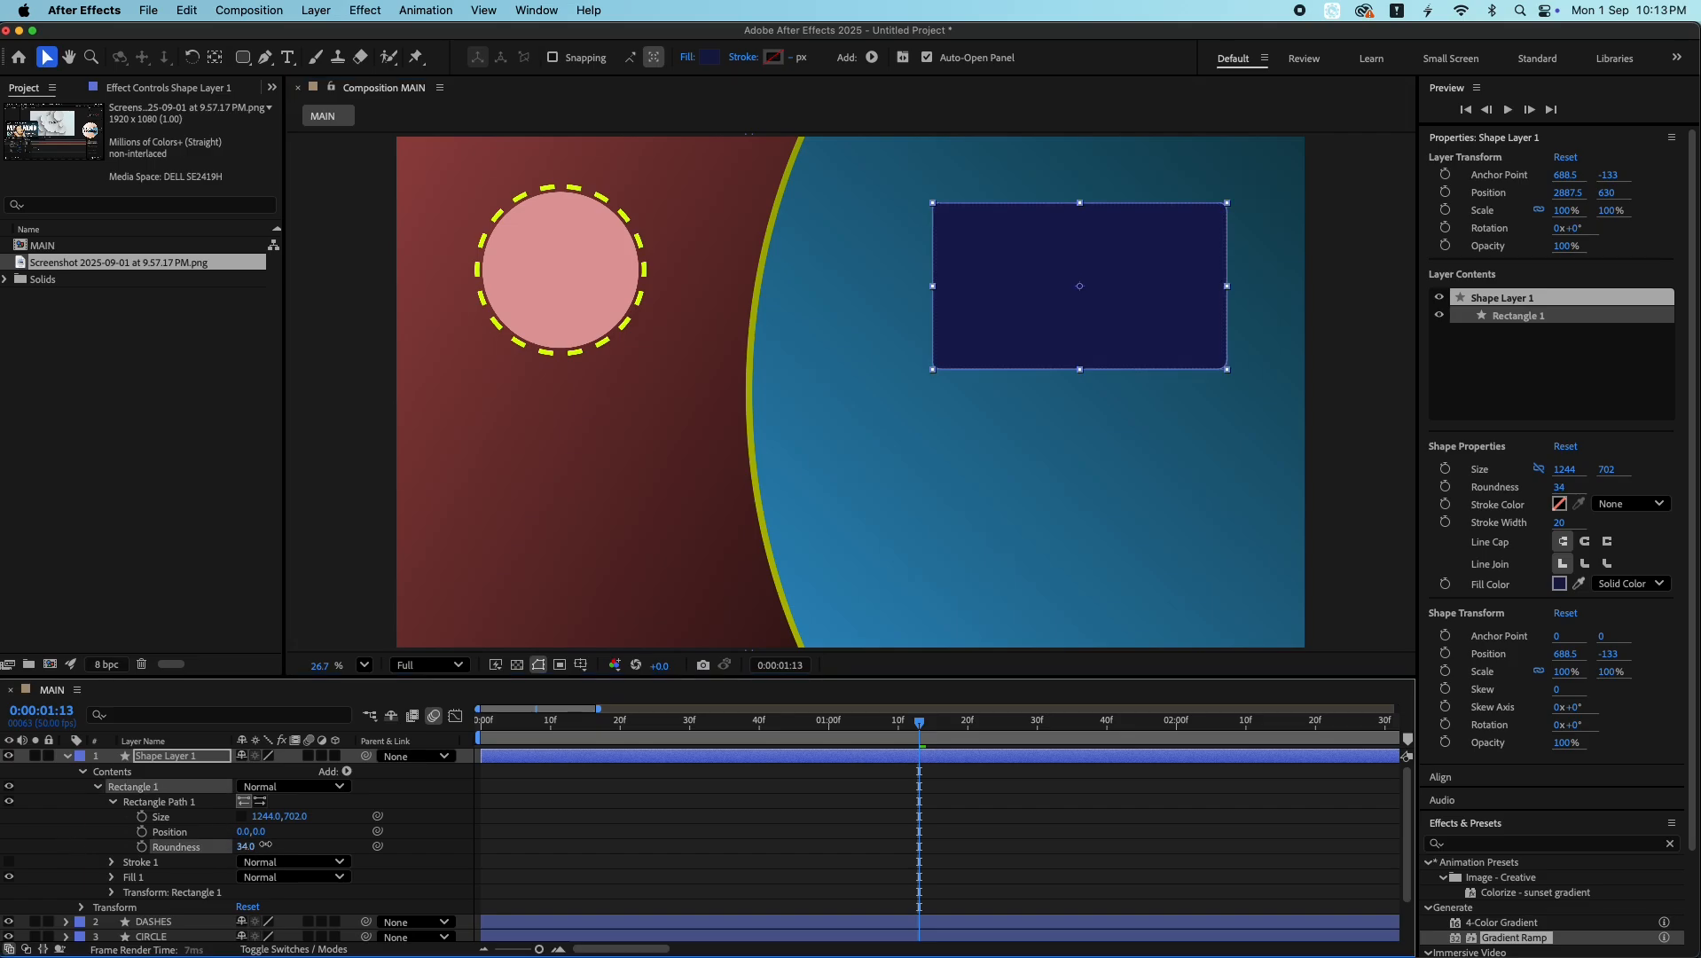
left_click_drag(248, 846, 282, 840)
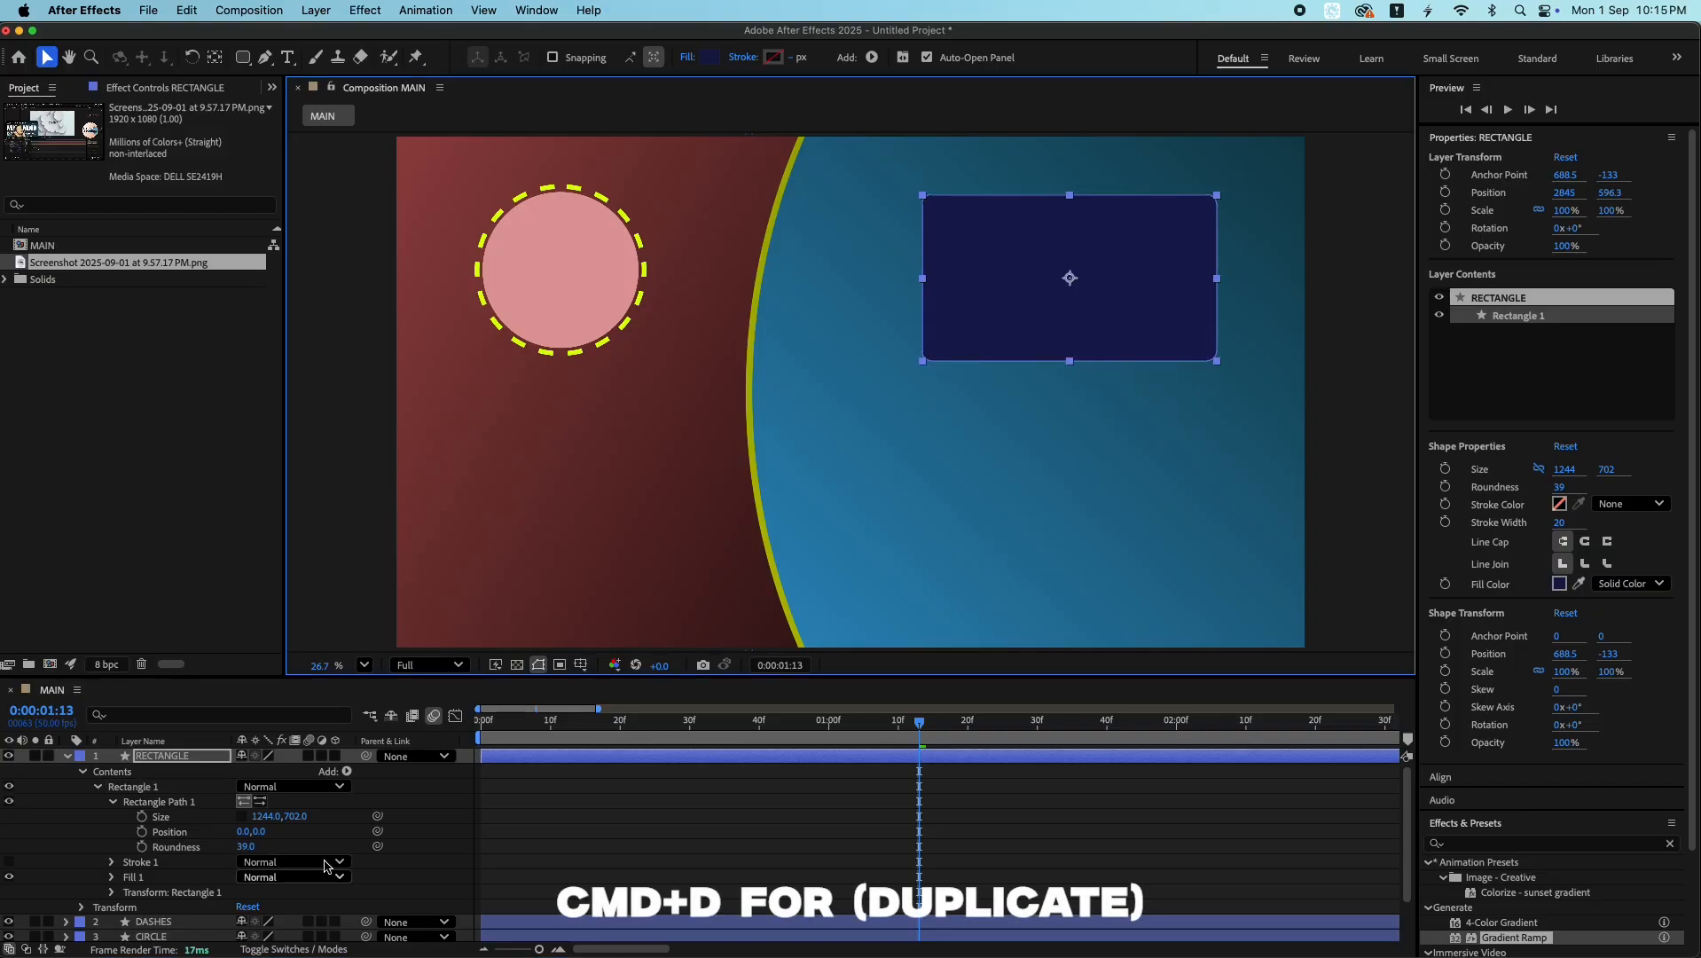
- Duplicate the RECTANGLE layer and name the copy RECTANGLE BORDER
key("super+d")
type("RECTANGLE BORDER")
key("Return")
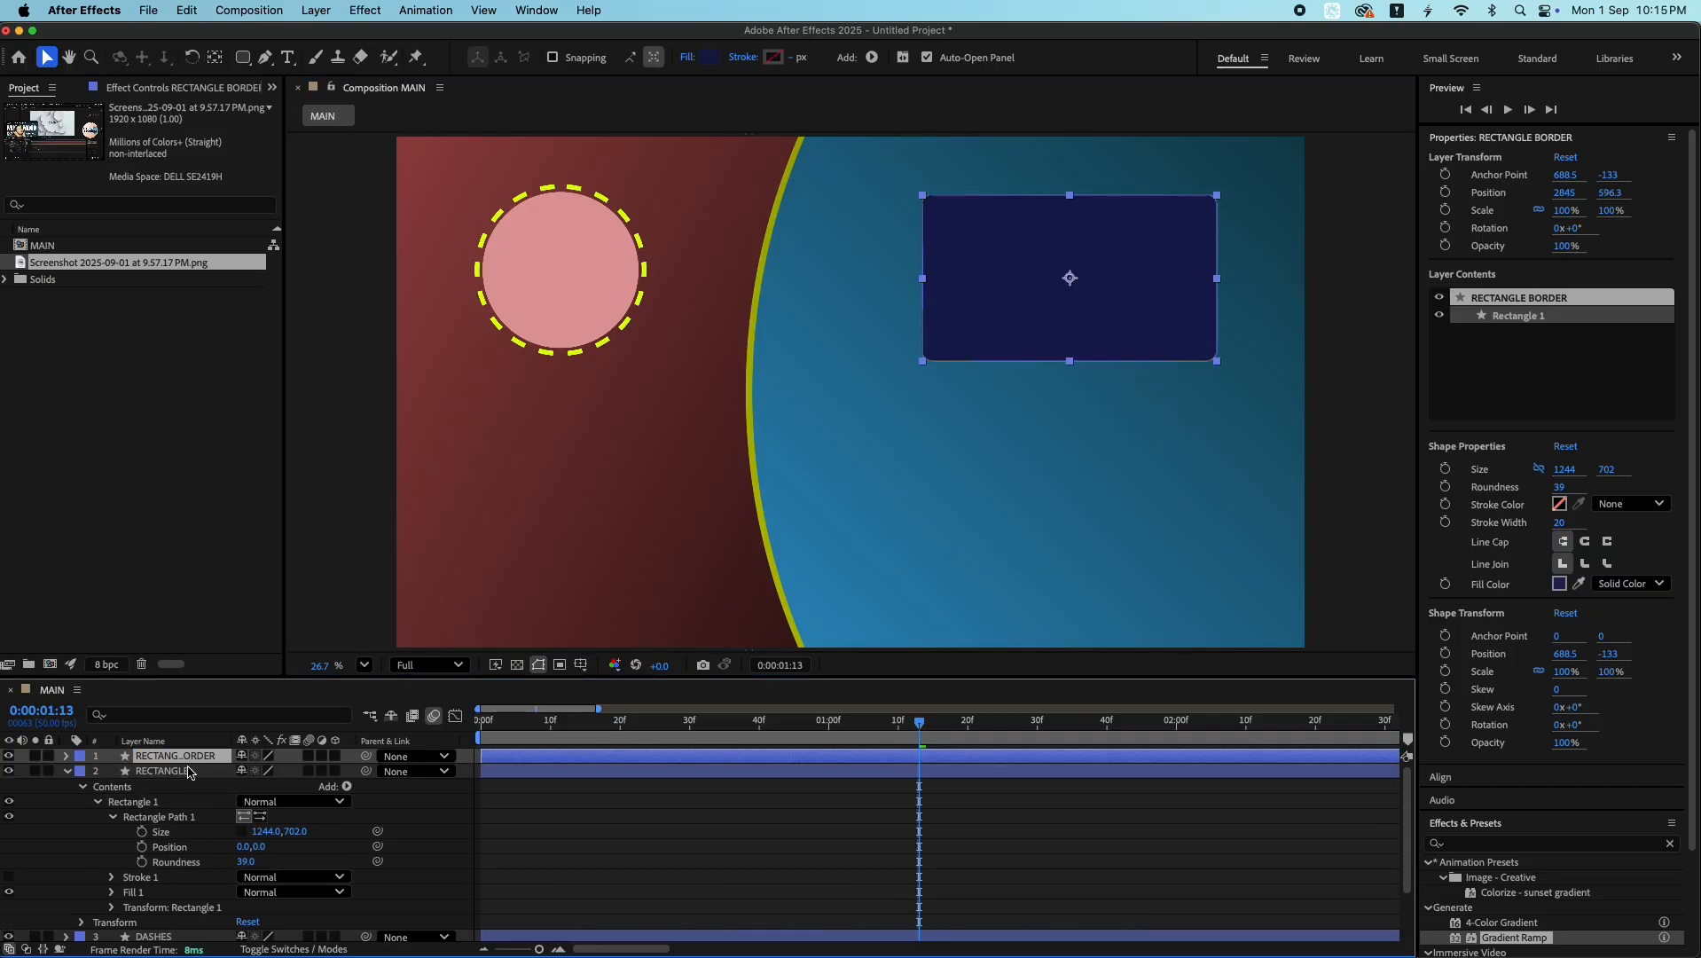
- Set the RECTANGLE BORDER layer's fill to None and give it a solid white (FFFFFF) stroke
left_click(709, 57)
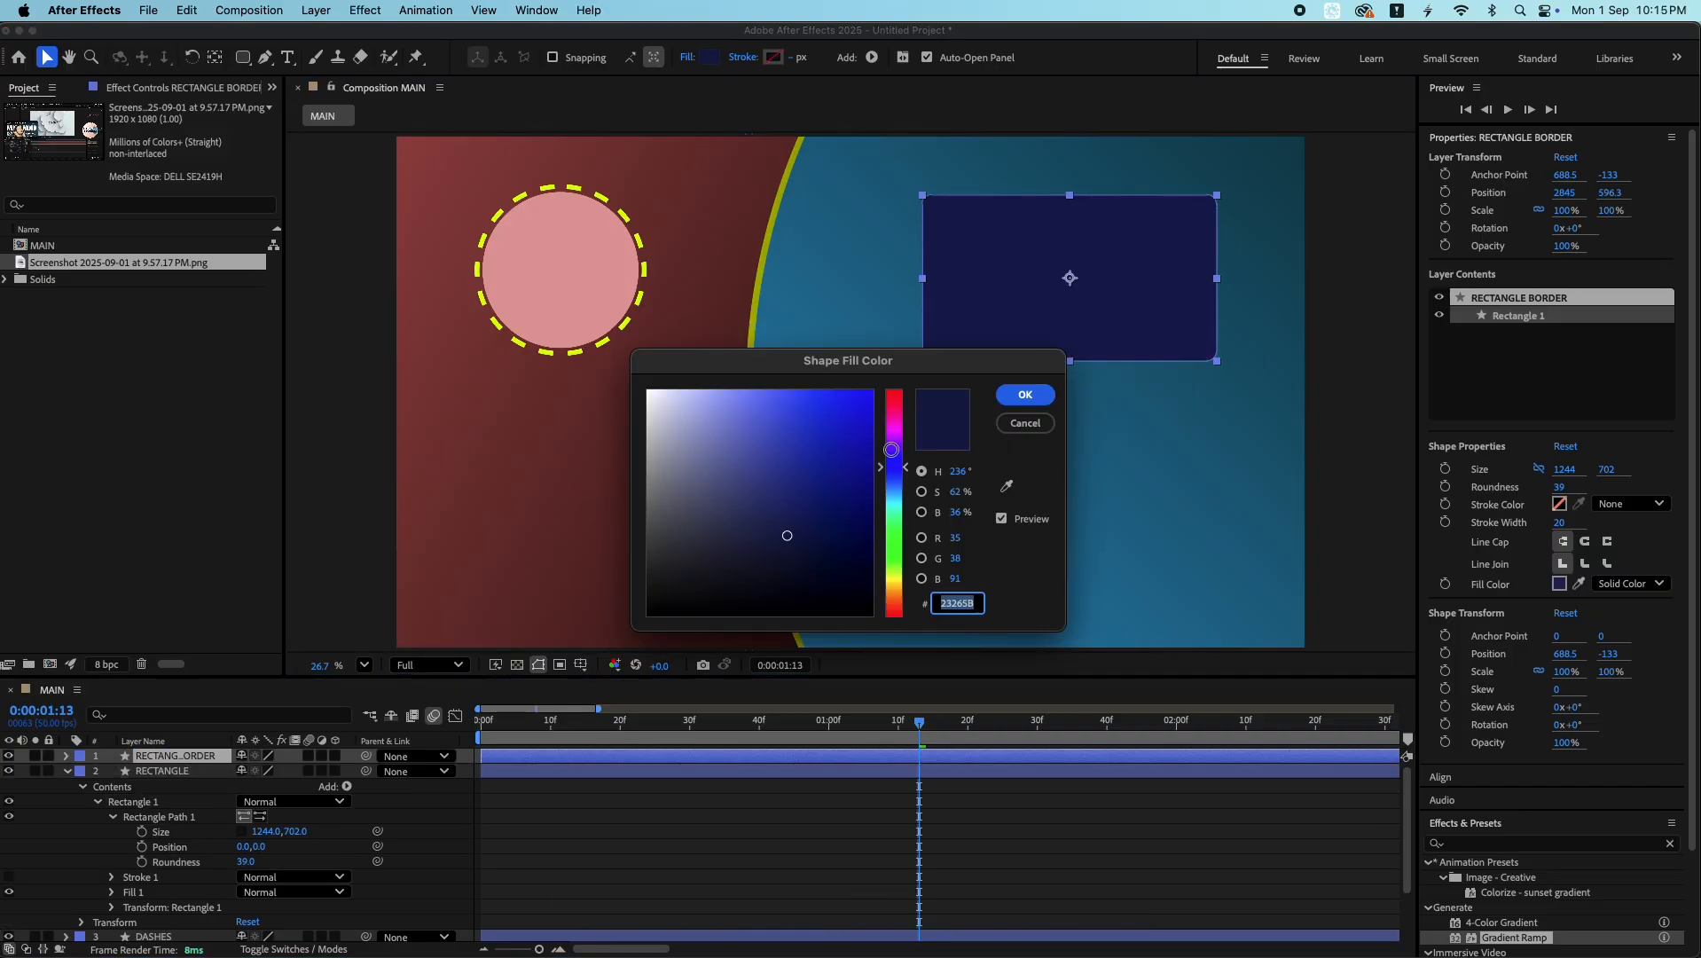
left_click(1022, 422)
left_click(688, 57)
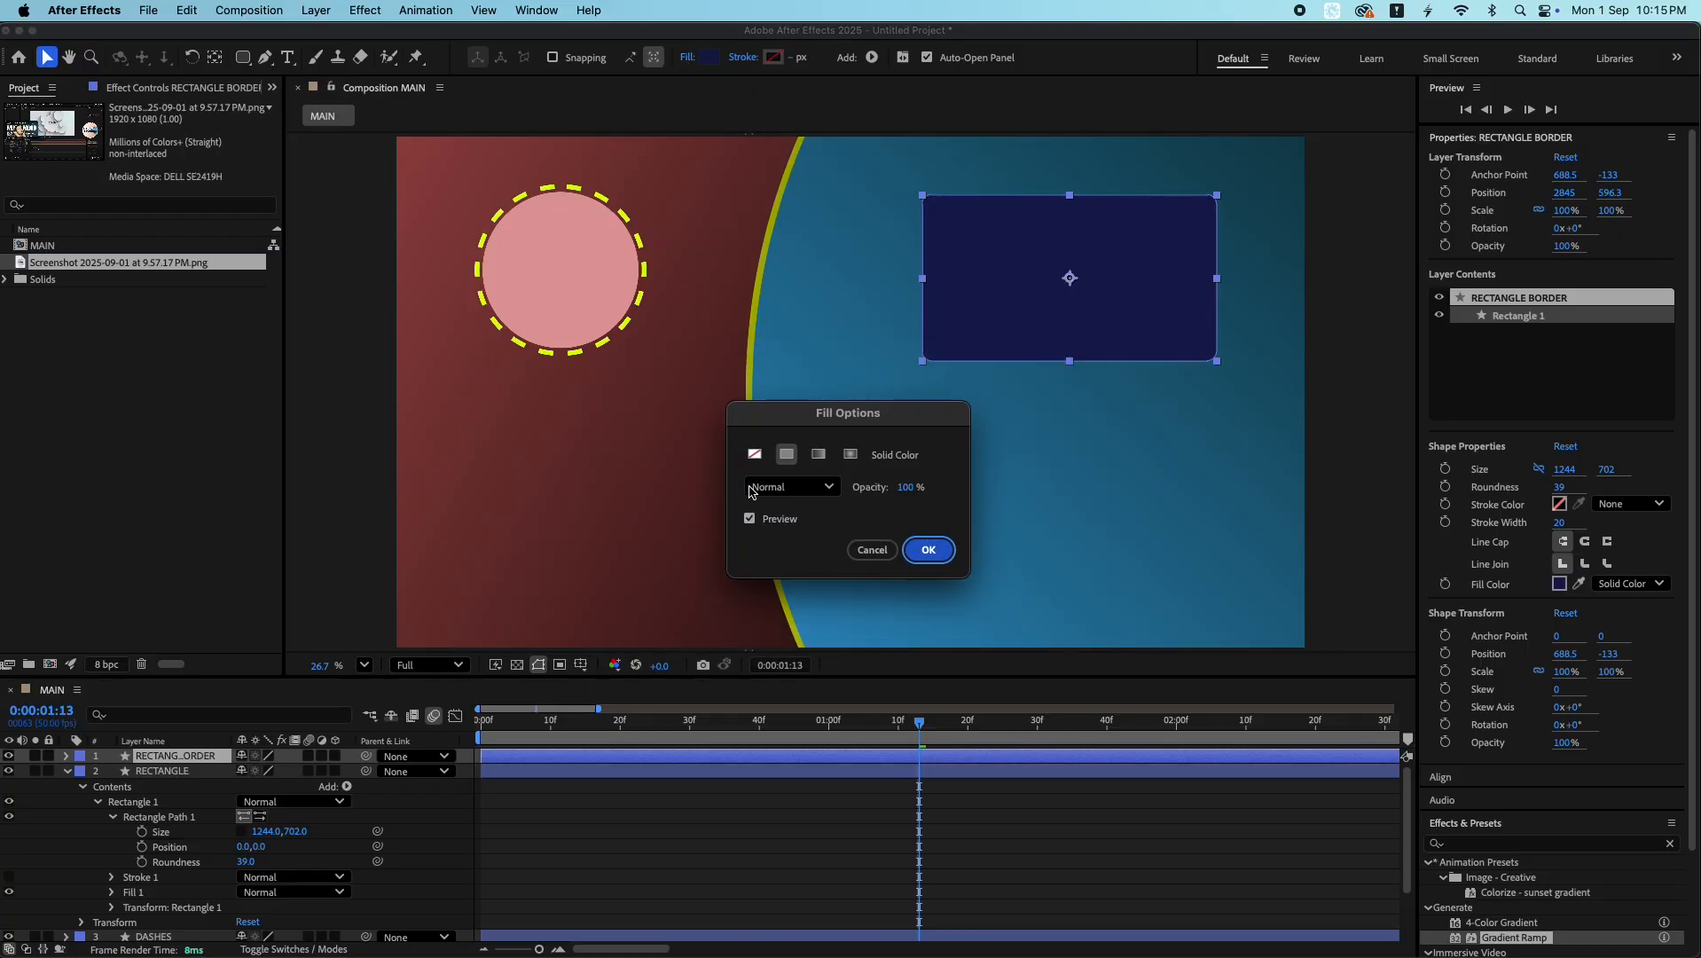
left_click(755, 454)
left_click(927, 546)
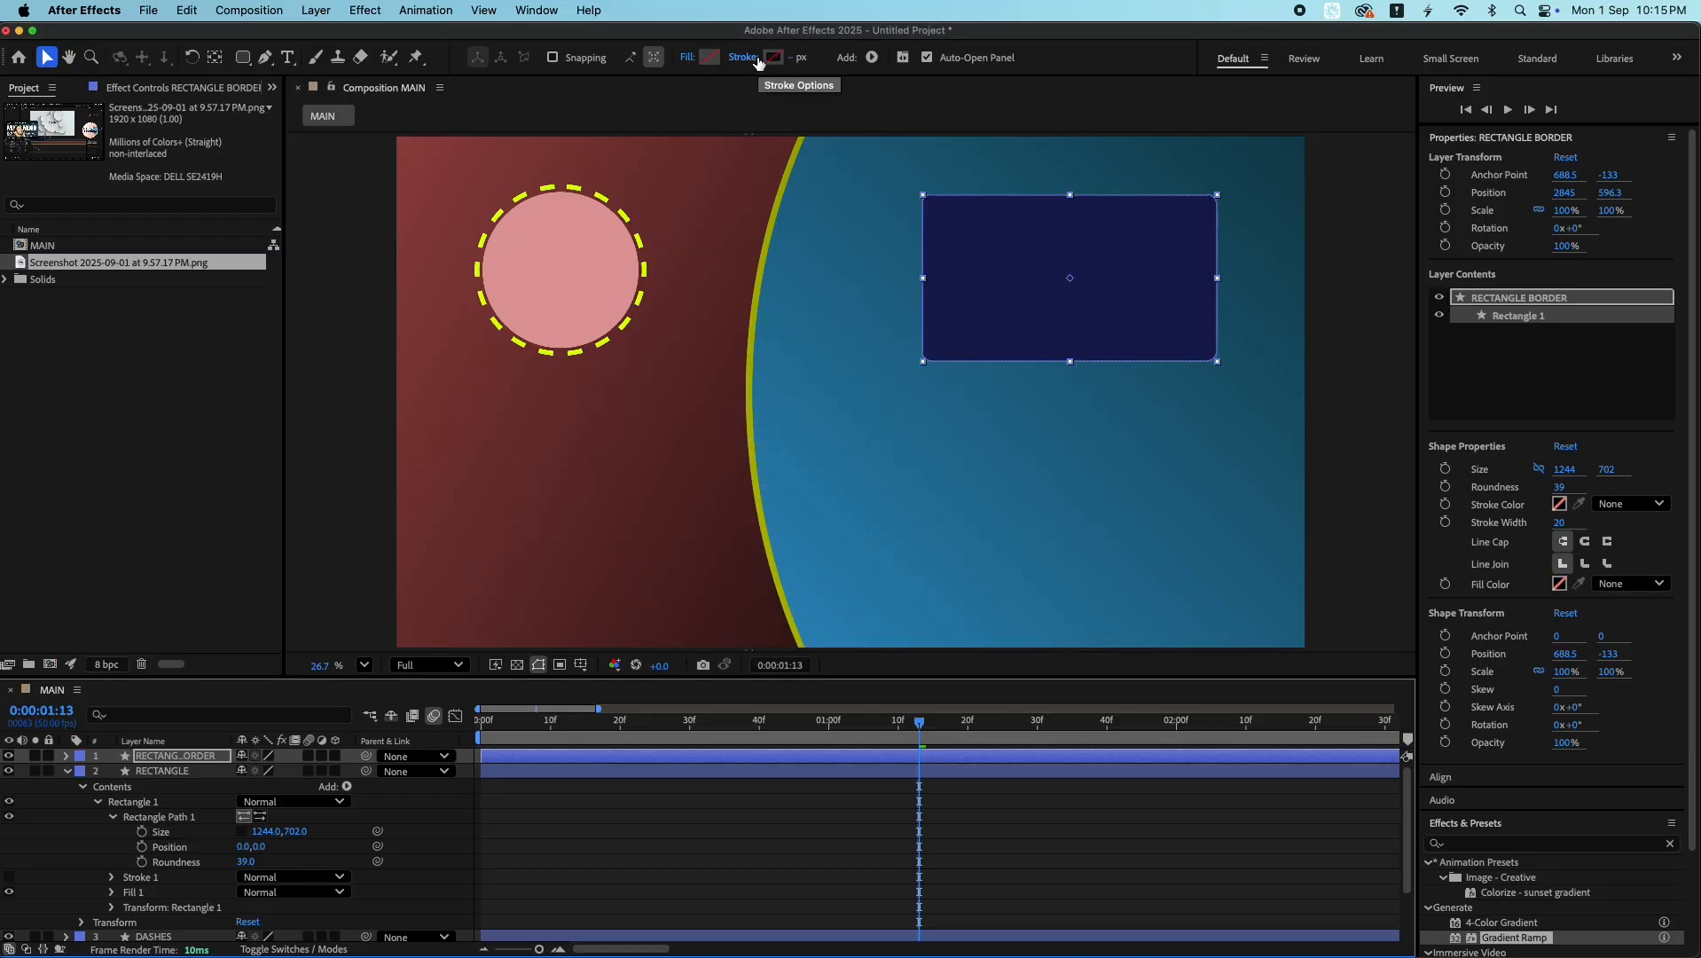
left_click(774, 59)
left_click_drag(809, 425, 524, 389)
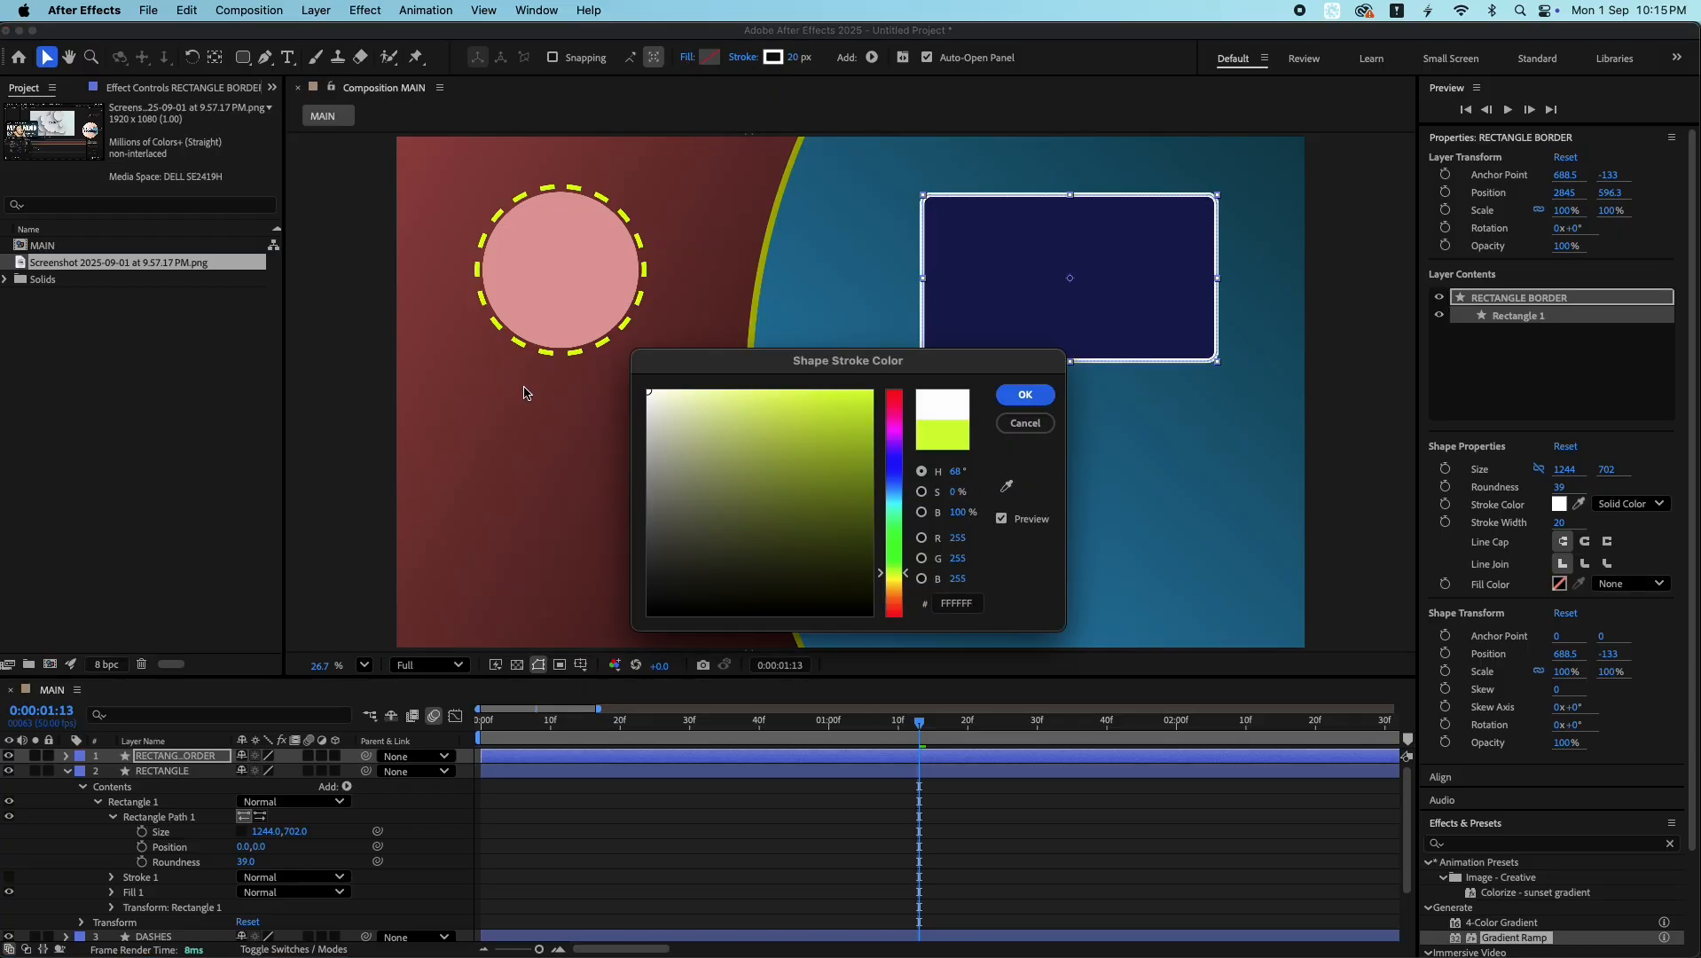
key("Return")
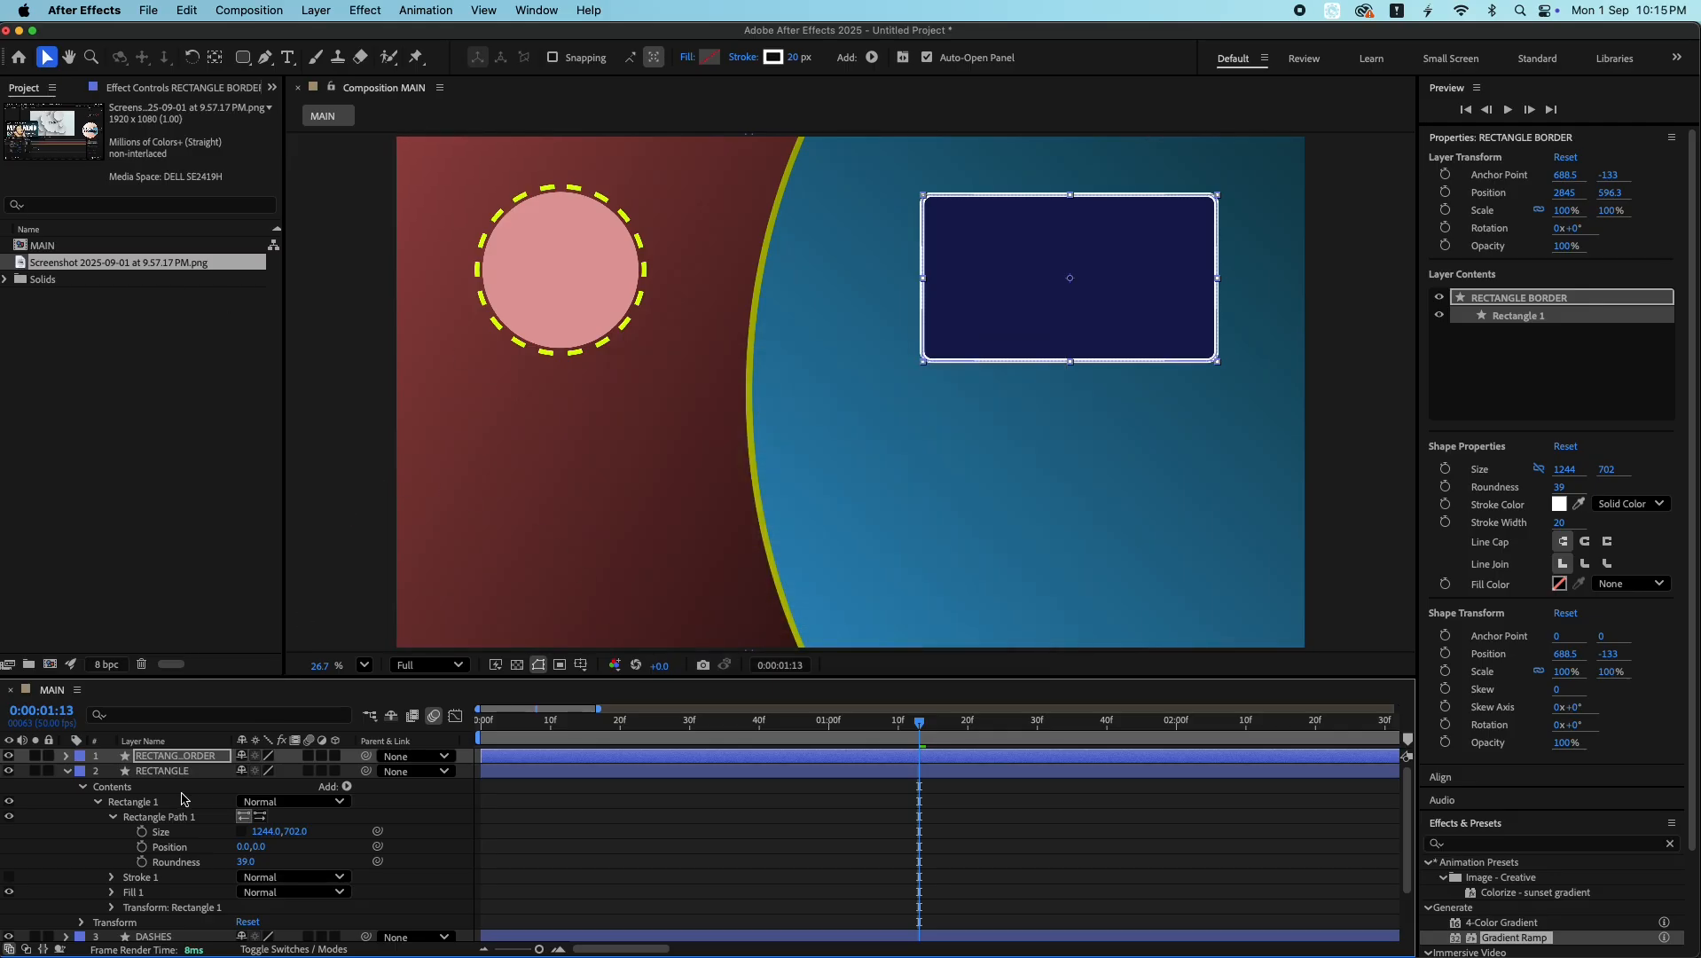
- Enlarge the RECTANGLE BORDER layer's rectangle path to 1267 × 715 px with its proportions linked
left_click(65, 756)
left_click(82, 772)
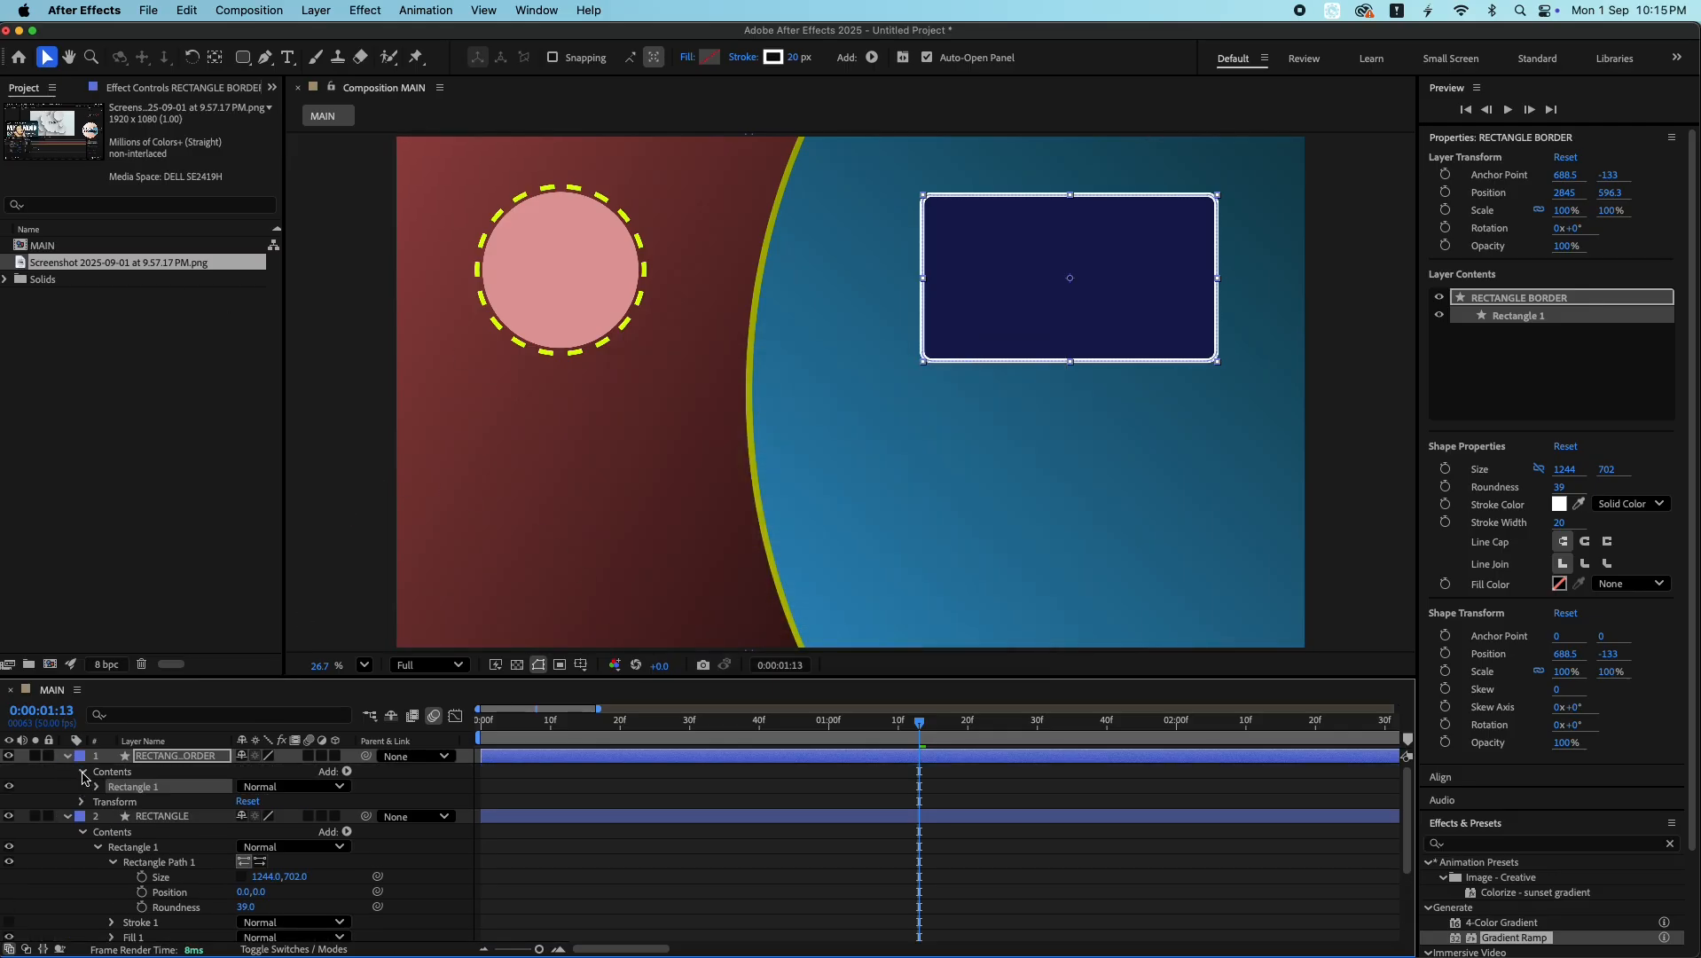
left_click(98, 787)
left_click(111, 802)
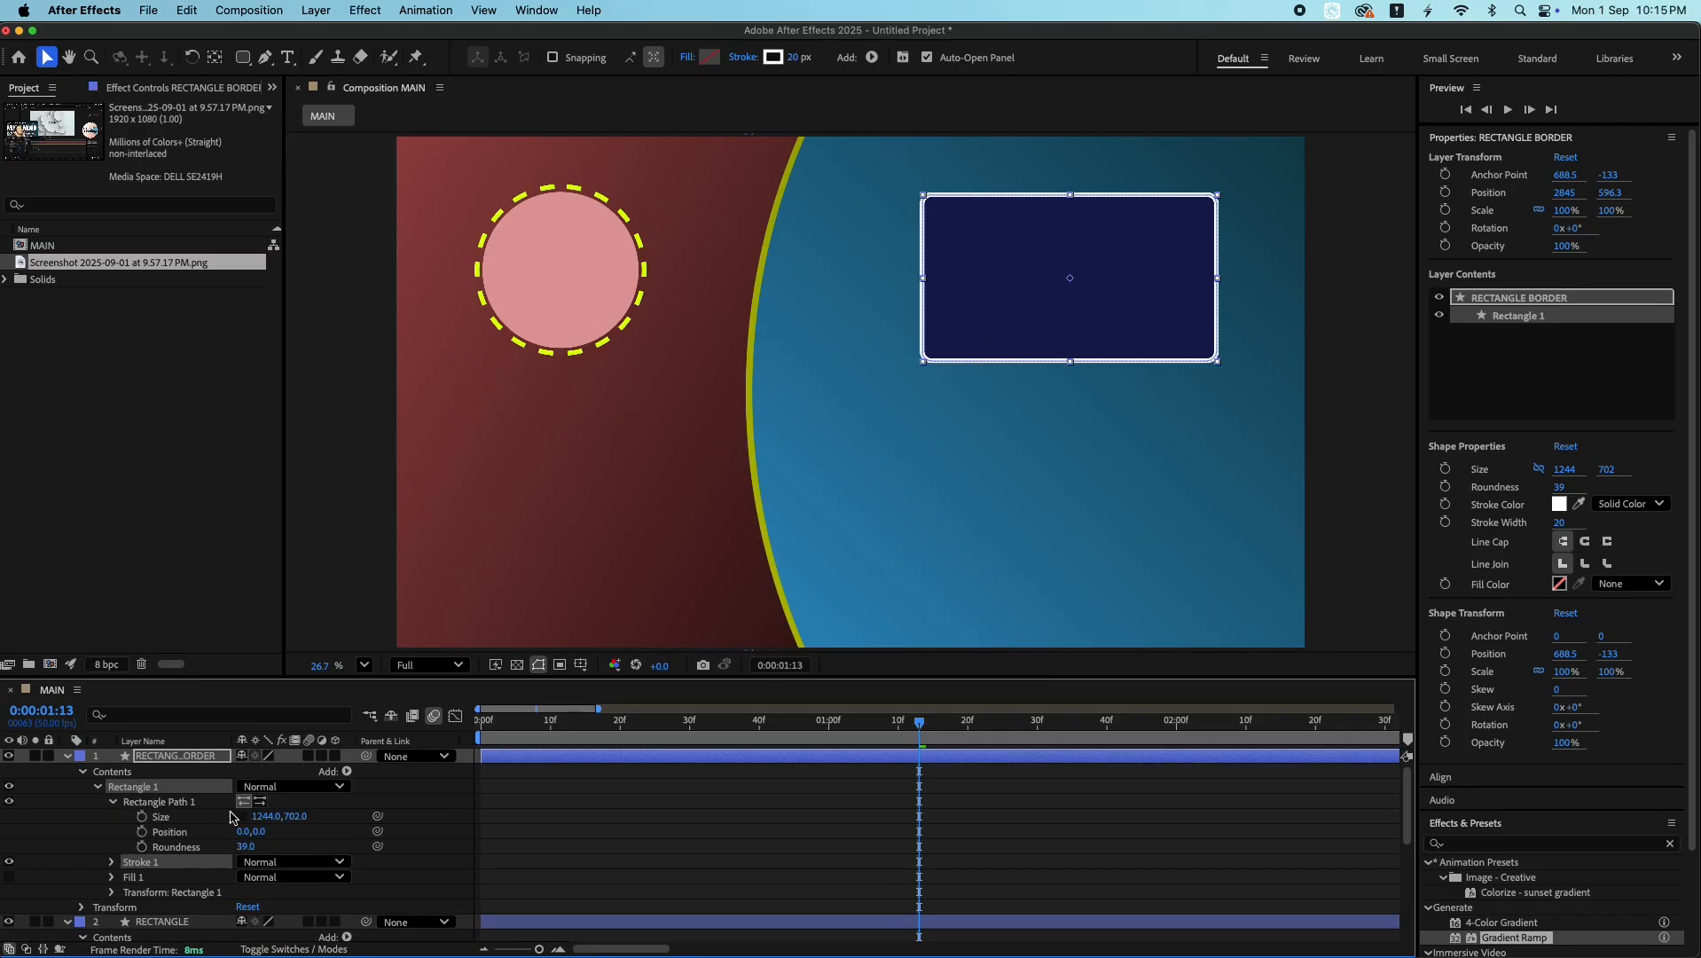
left_click(241, 816)
left_click(262, 817)
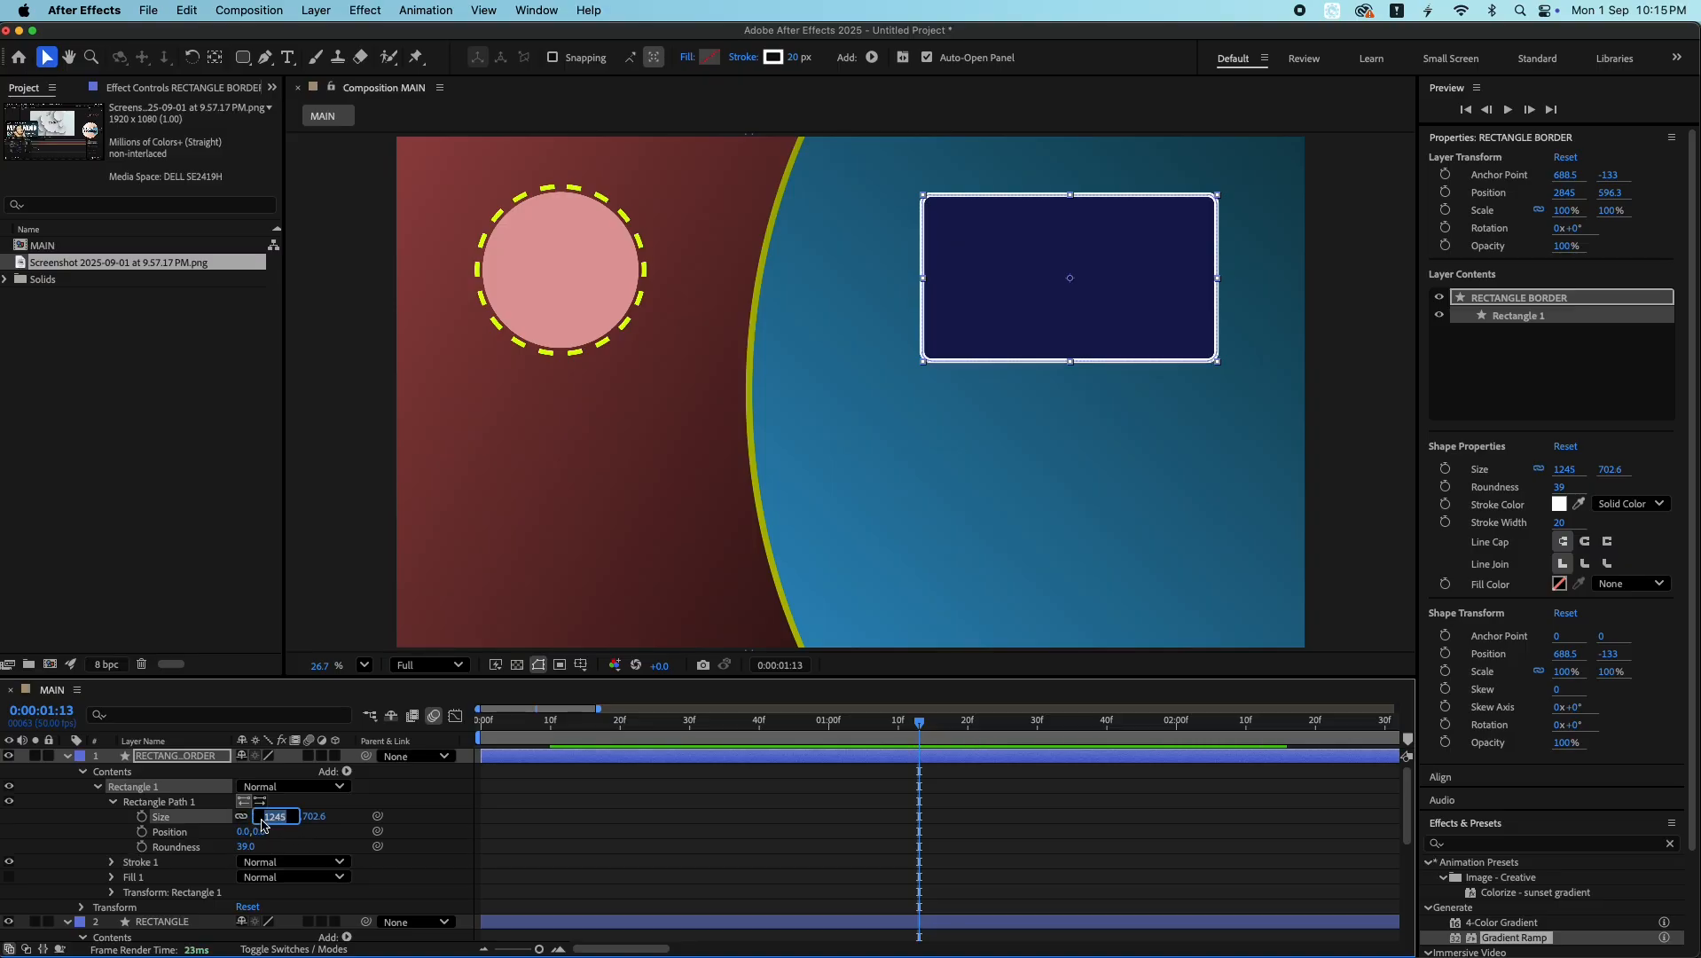
key("Up")
key("Up")
key("Up")
key("shift+Up")
key("shift+Up")
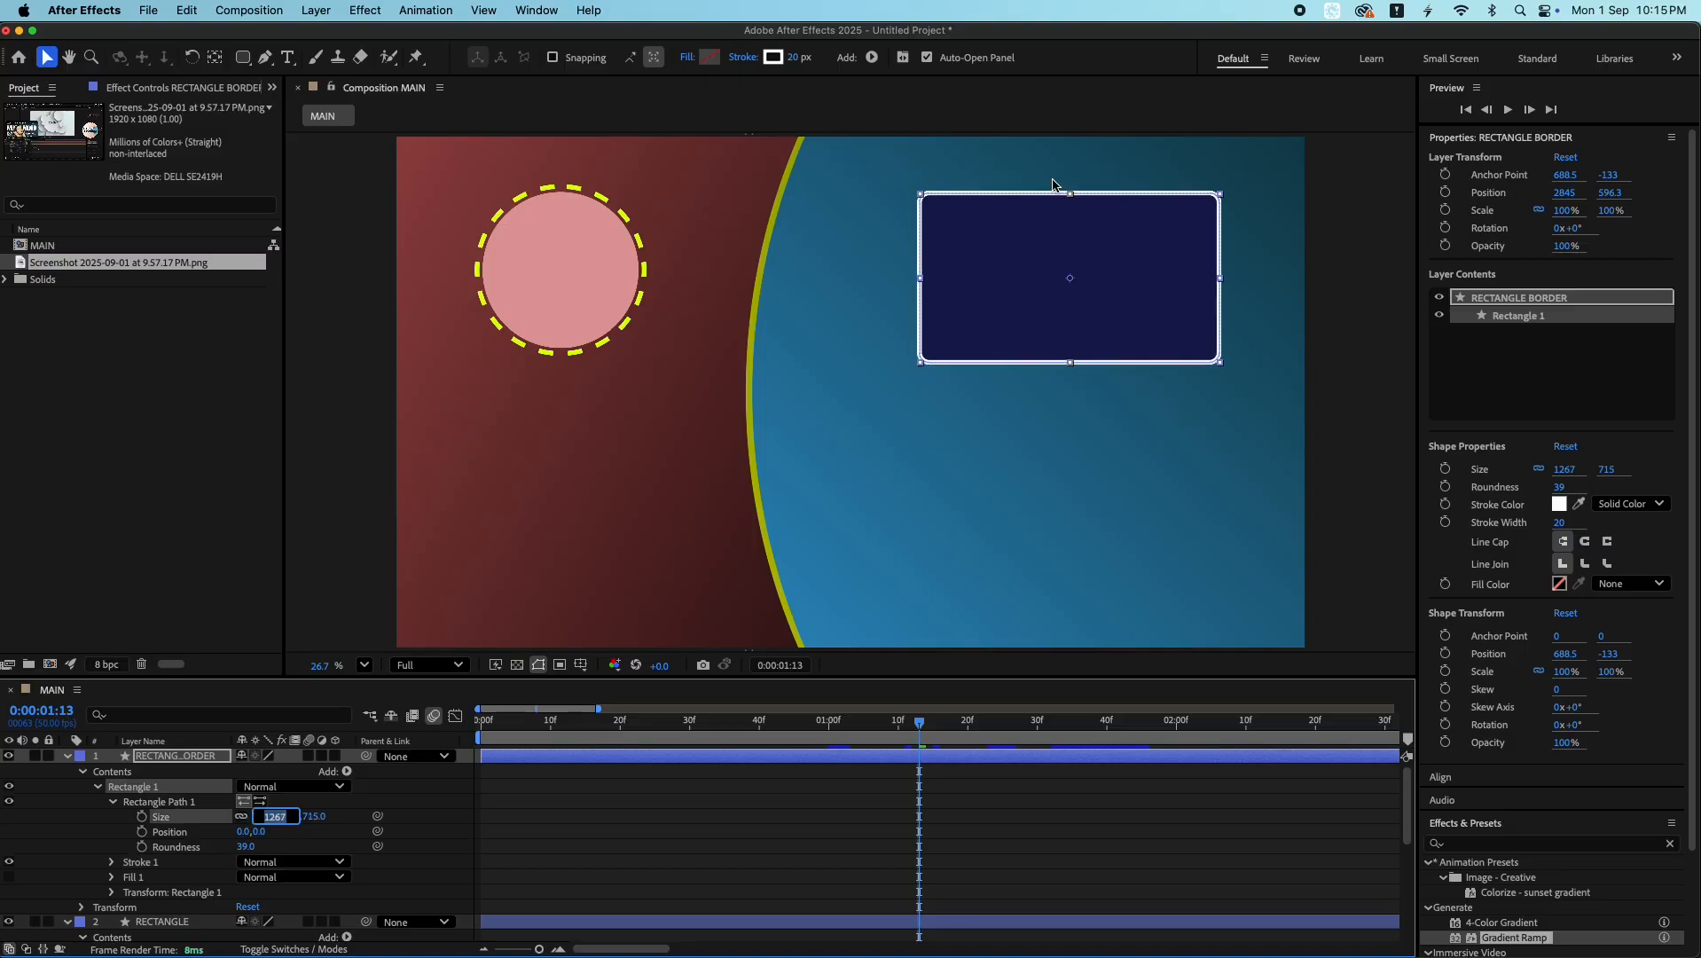
- Reduce the border's stroke width to 13 px and set its path size to 1280 × 745.9 px, leaving a gap around the navy rectangle
left_click_drag(798, 58, 752, 59)
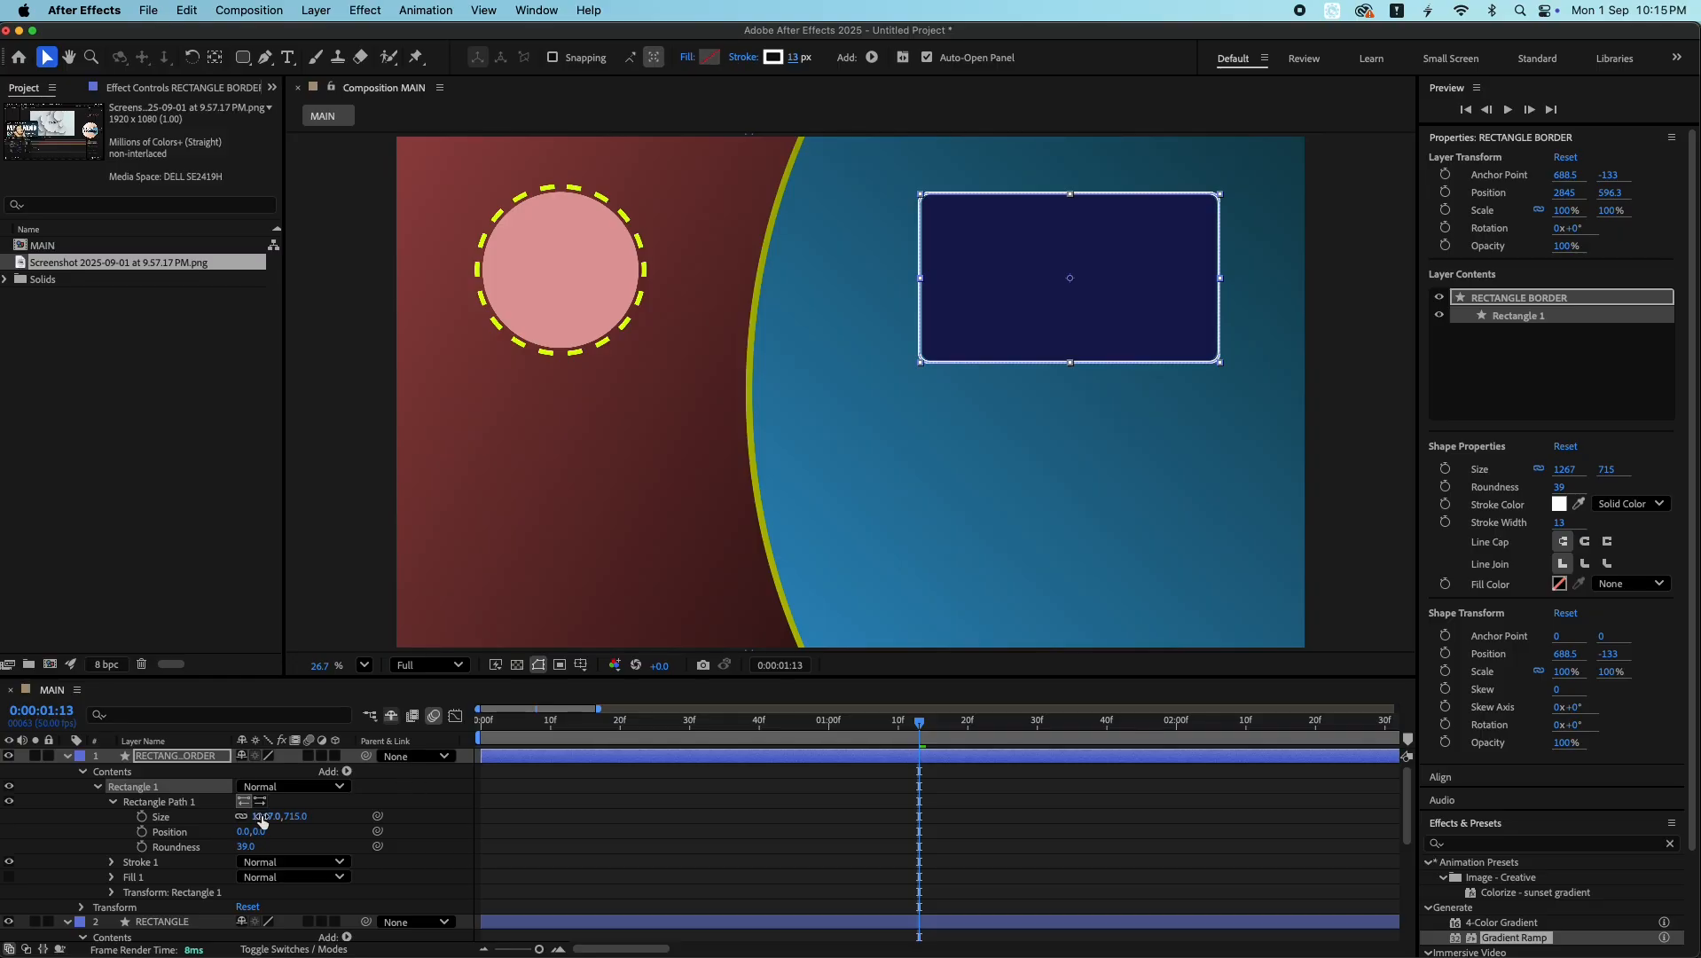
left_click_drag(262, 821, 321, 811)
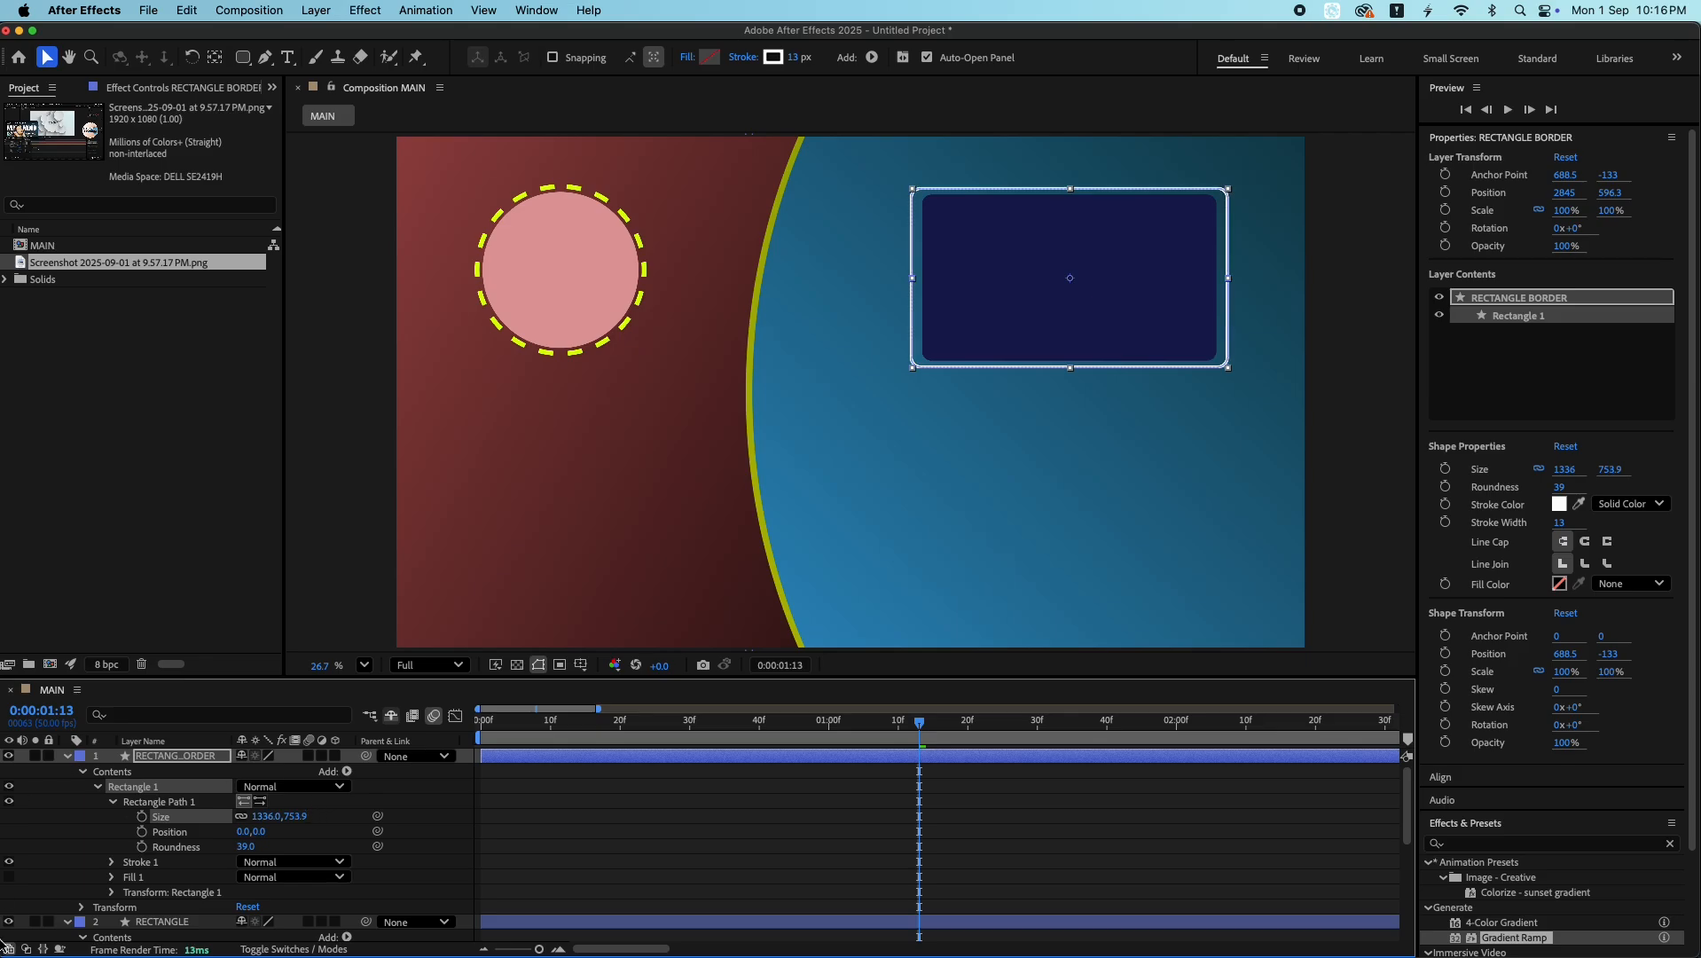
left_click_drag(291, 821, 255, 817)
left_click(241, 816)
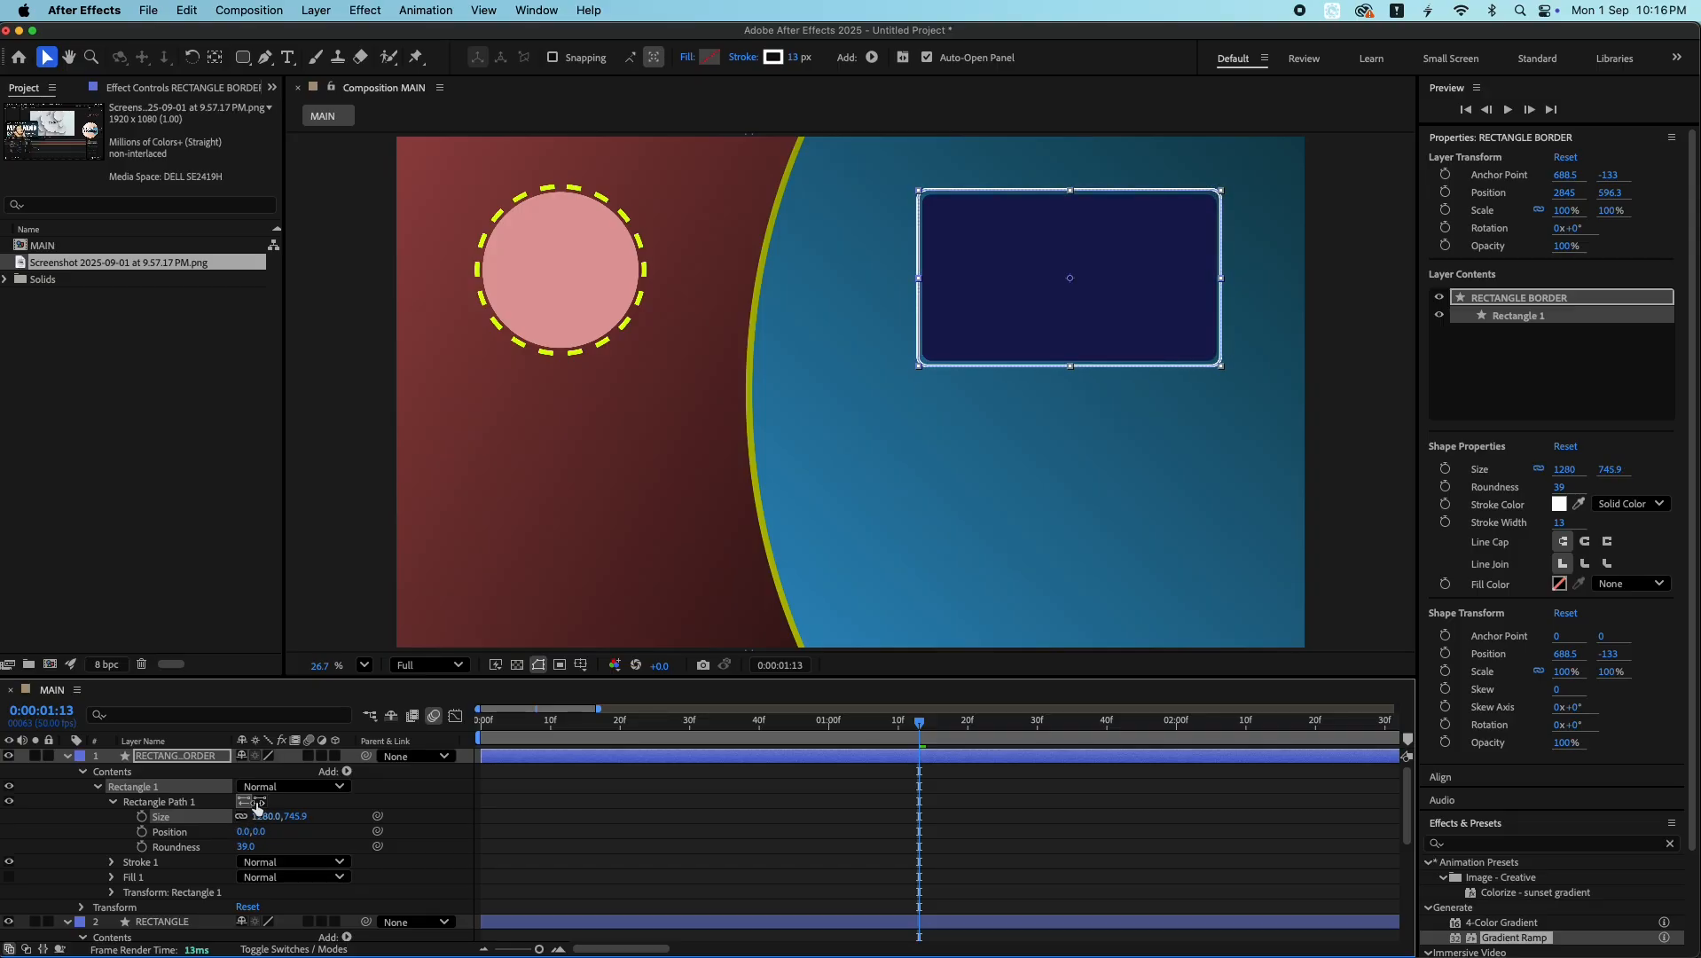
left_click(583, 886)
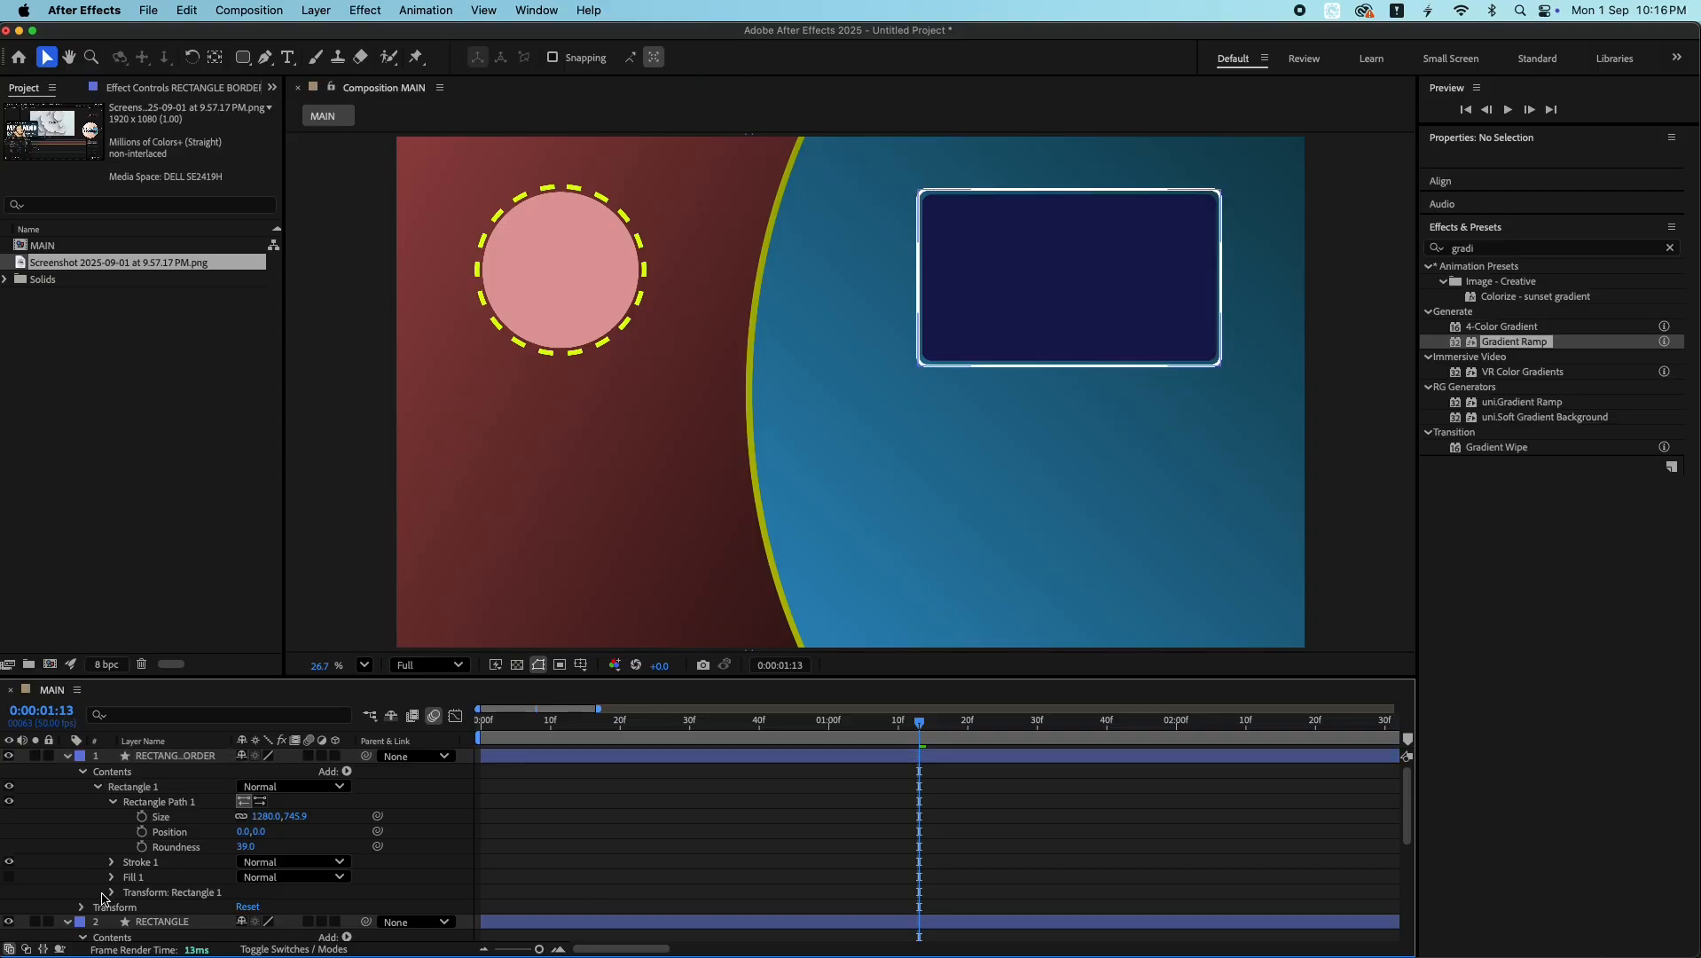
- Add a dash to the RECTANGLE BORDER layer's stroke and set its Dash length to 1269
left_click(111, 863)
scroll(311, 824, "down", 3)
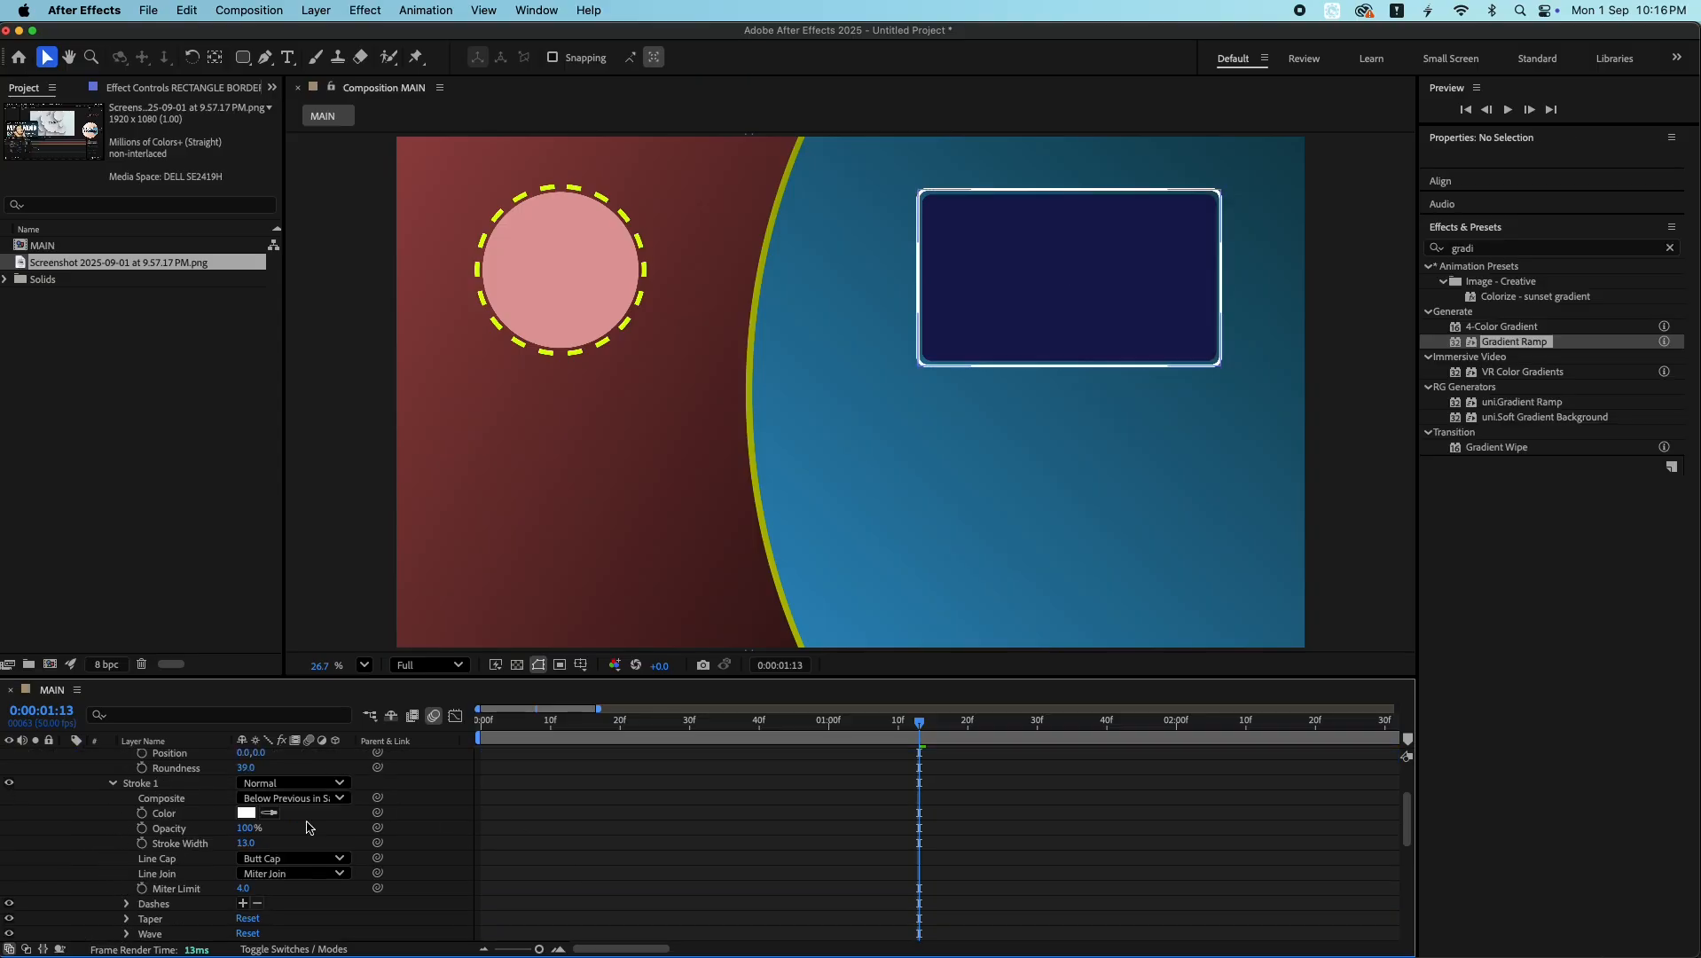
left_click(244, 843)
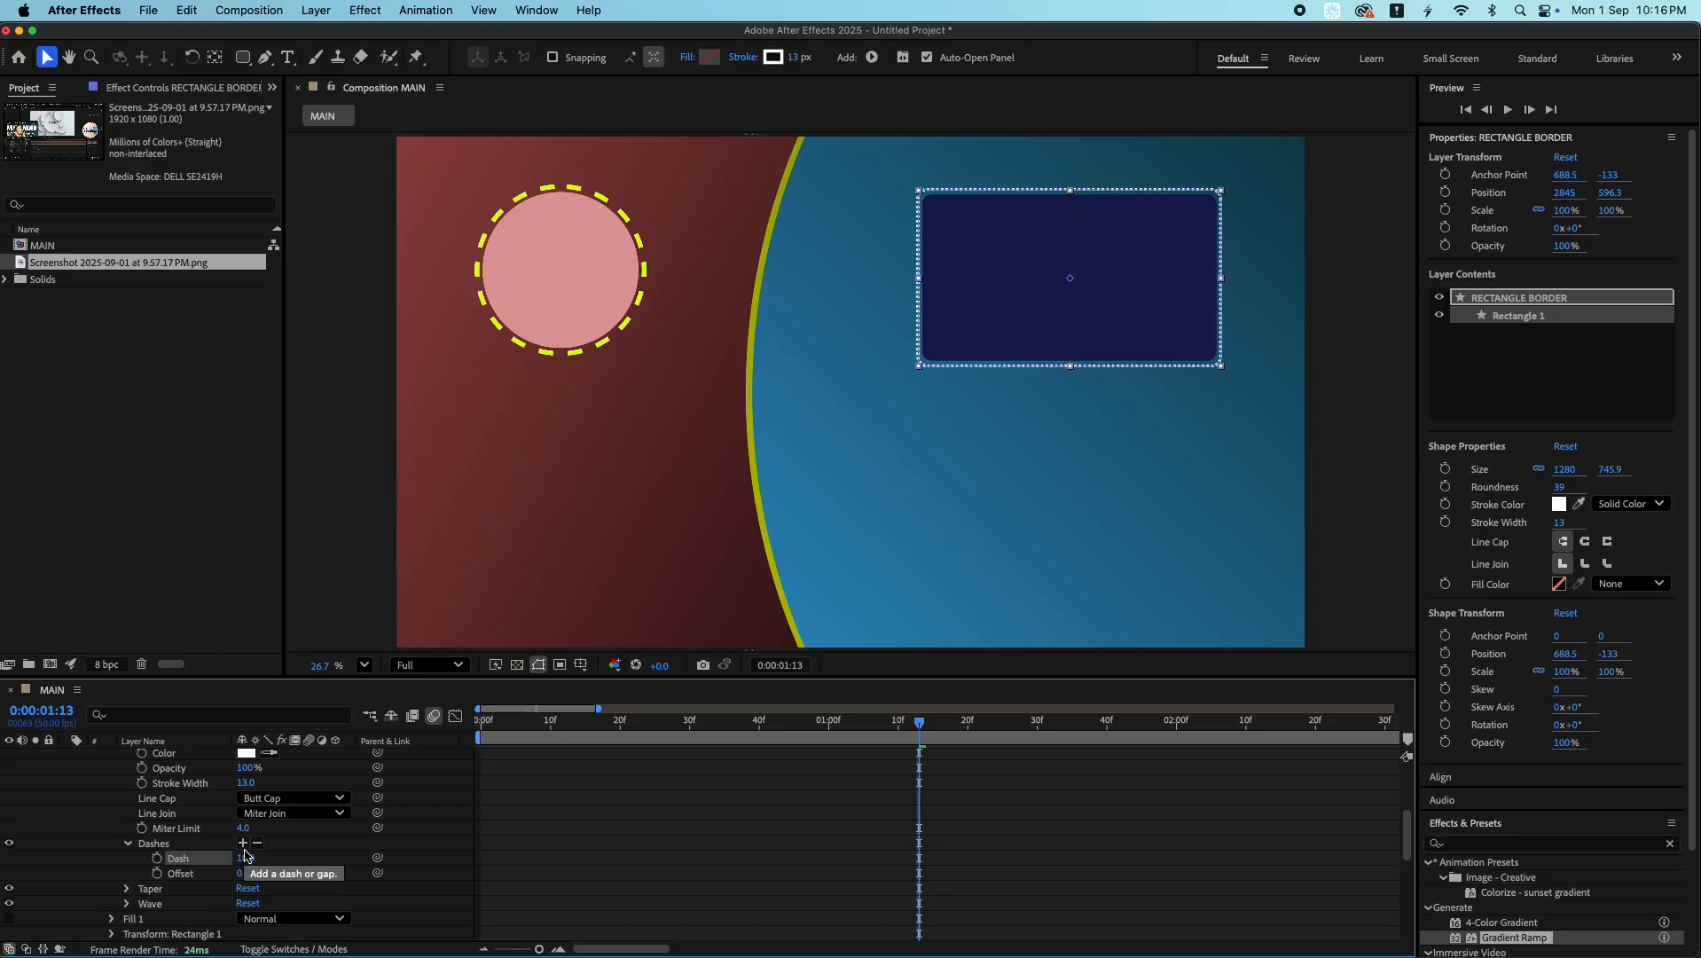
left_click_drag(347, 853, 1337, 857)
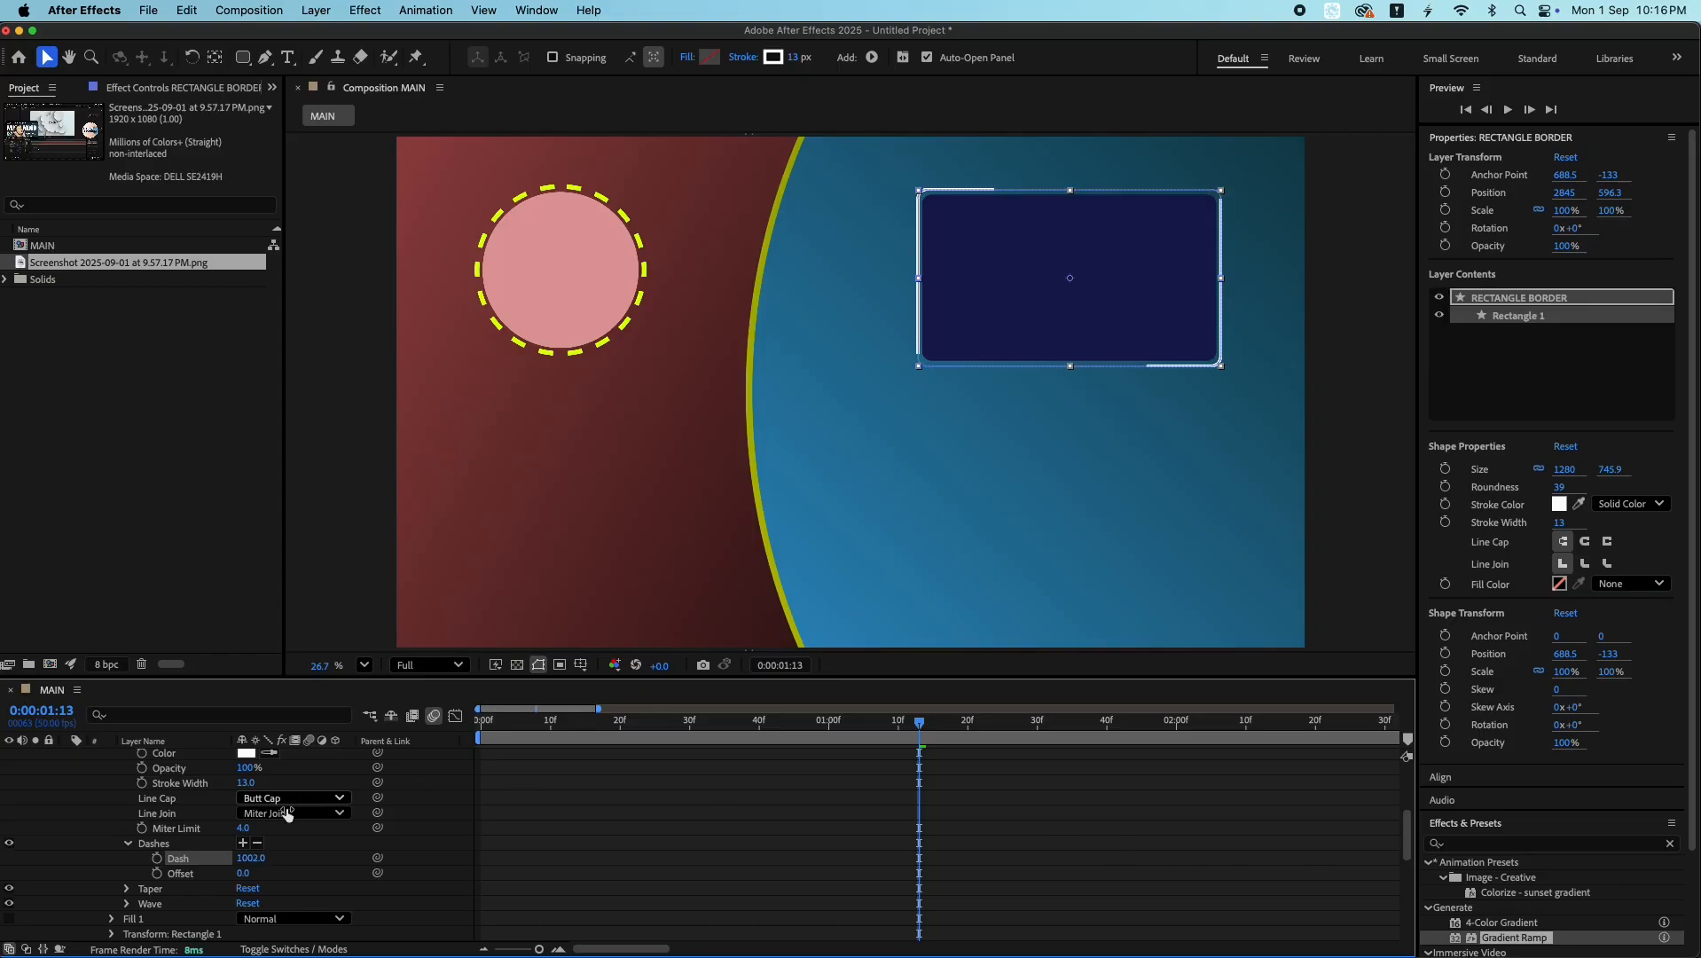
mouse_move(411, 846)
left_mouse_down()
mouse_move(758, 847)
mouse_move(318, 708)
left_mouse_up()
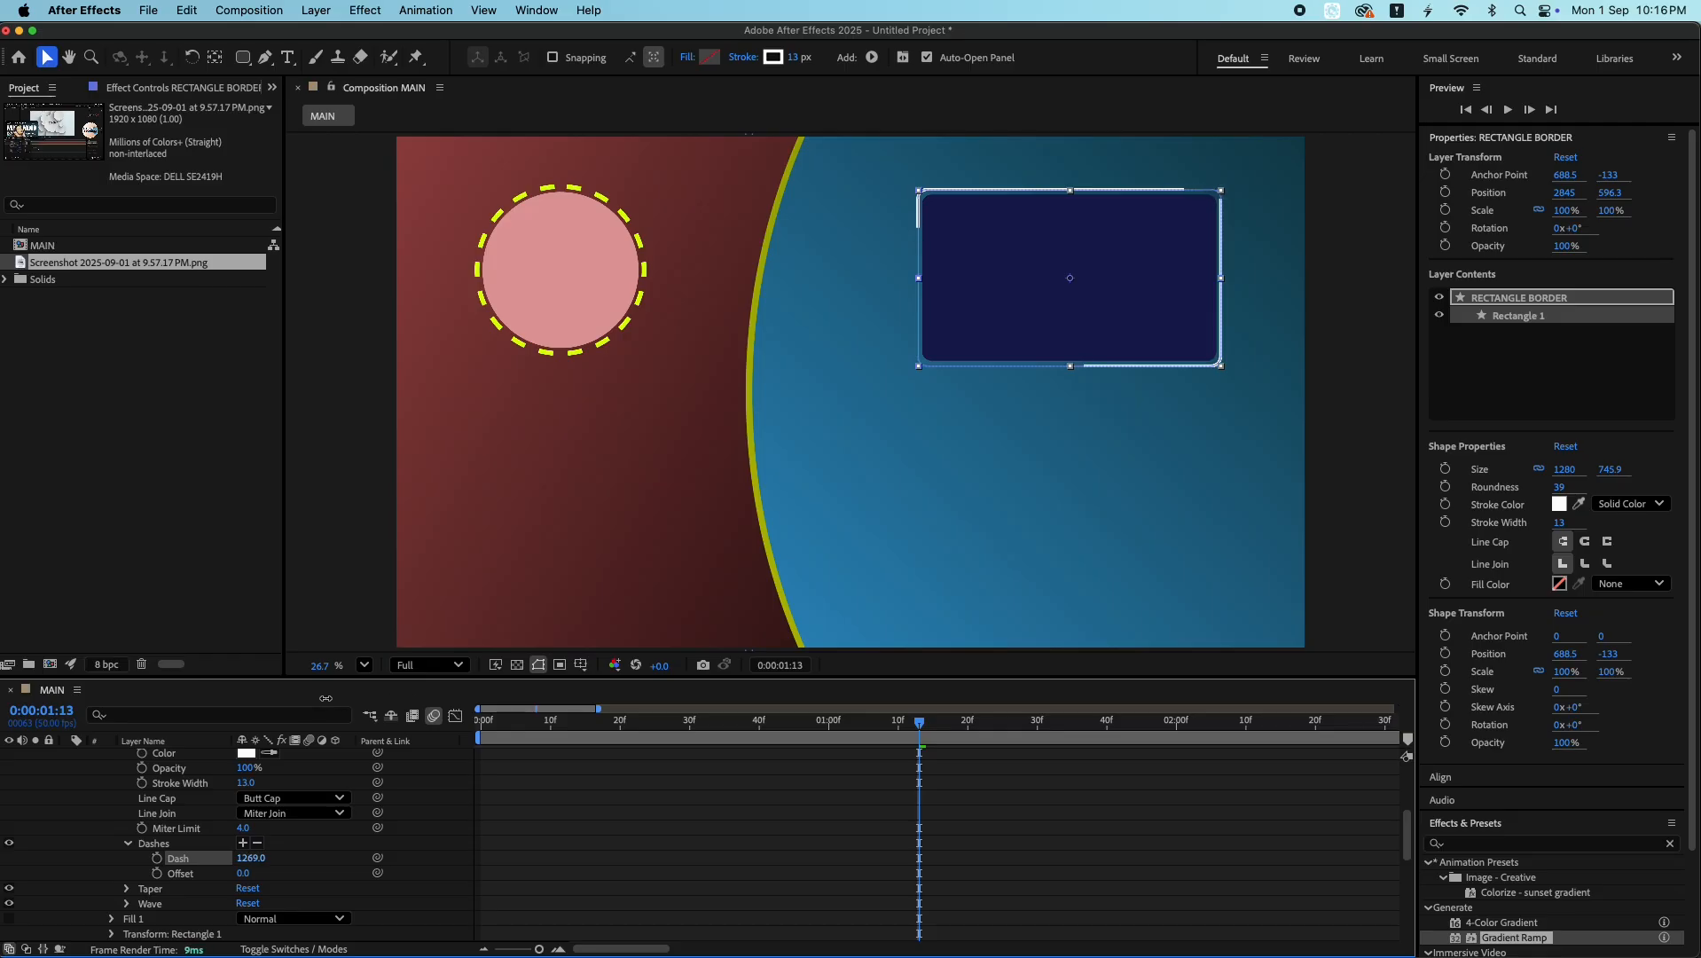
- Drive the RECTANGLE BORDER stroke's dash Offset with the expression time*100 and preview the moving dashes
left_click(157, 873, "alt")
type("time")
type("*")
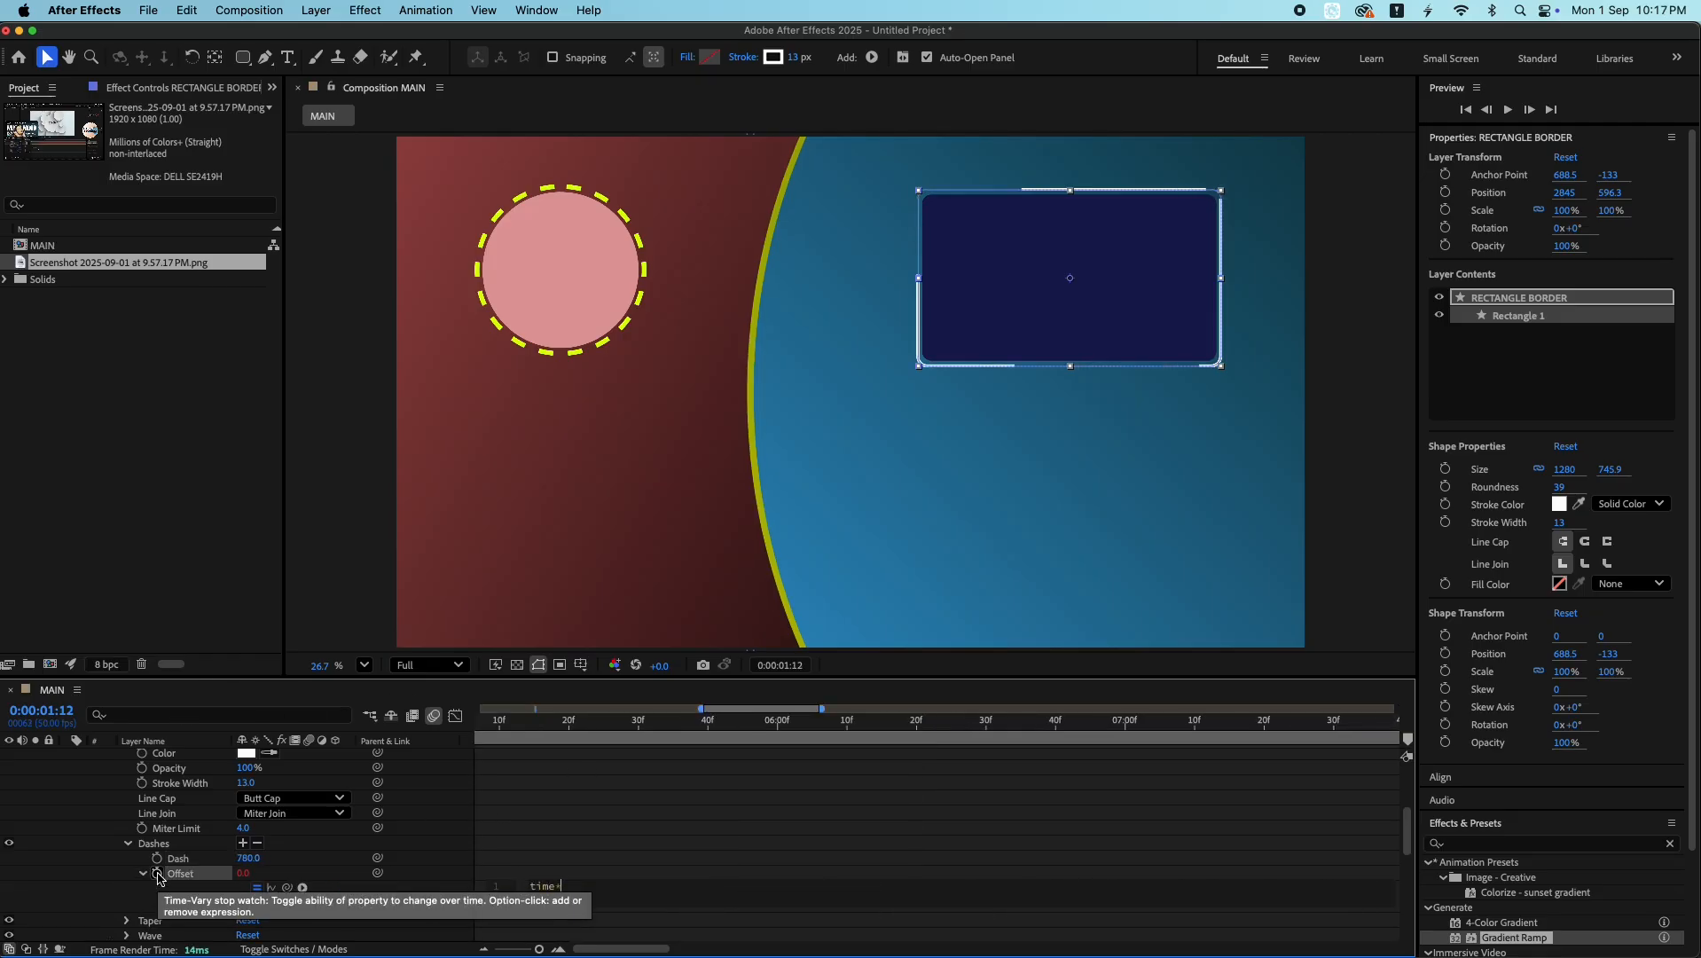
key("space")
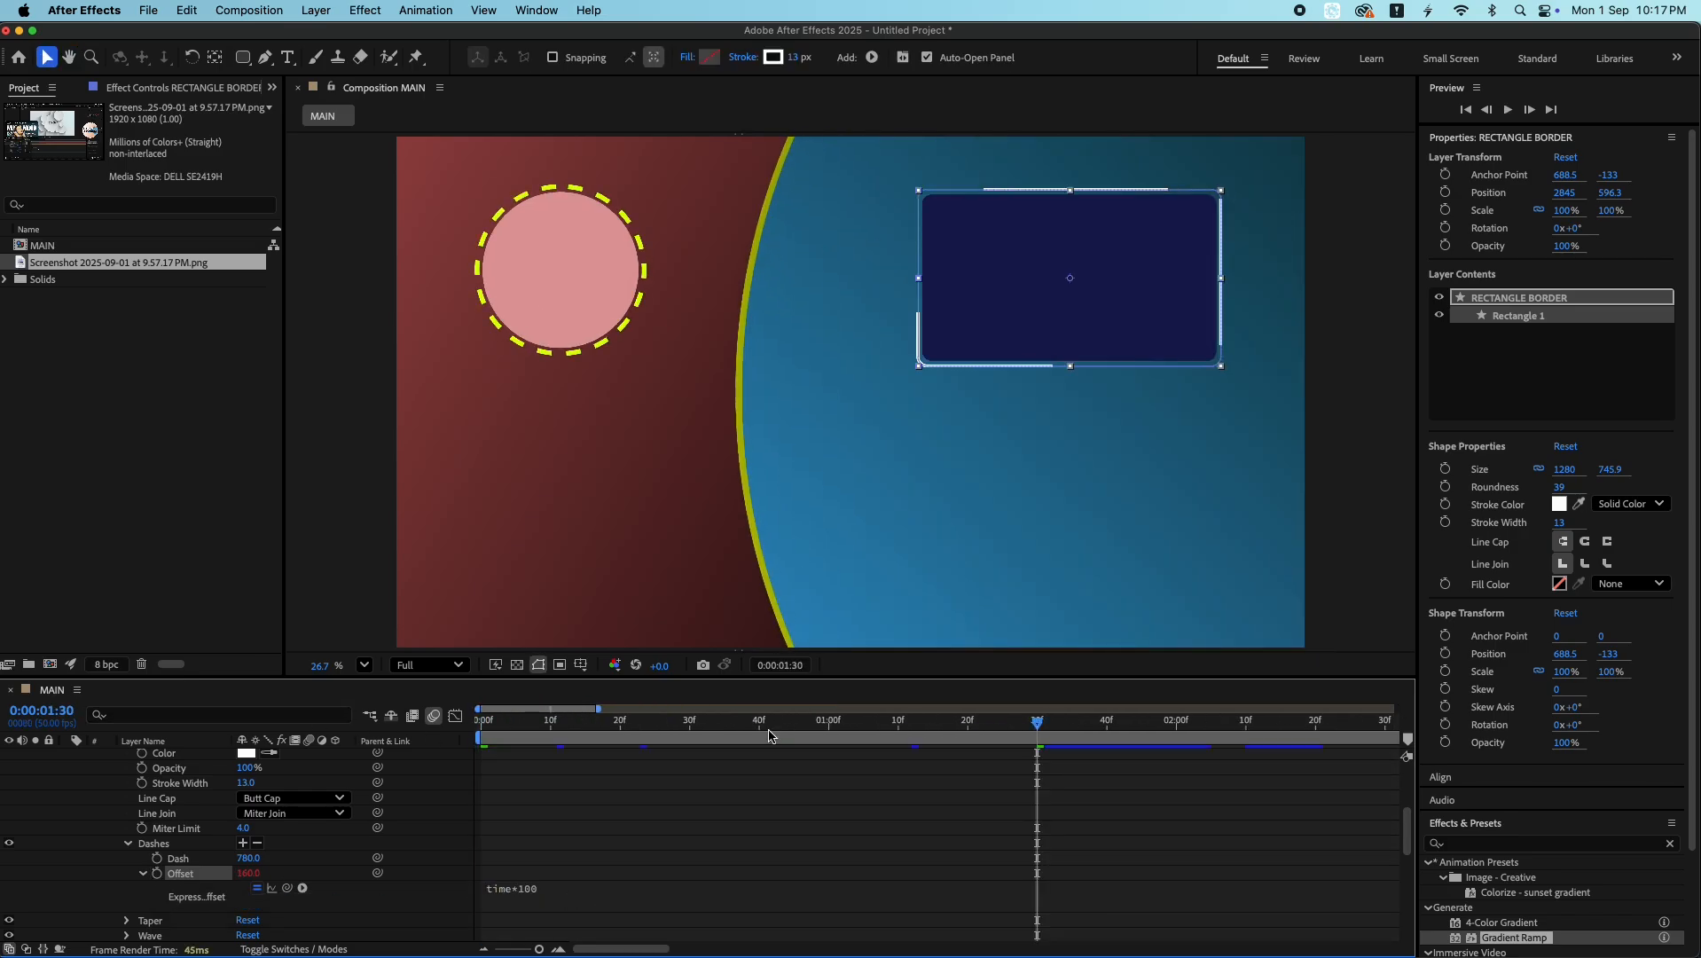
key("space")
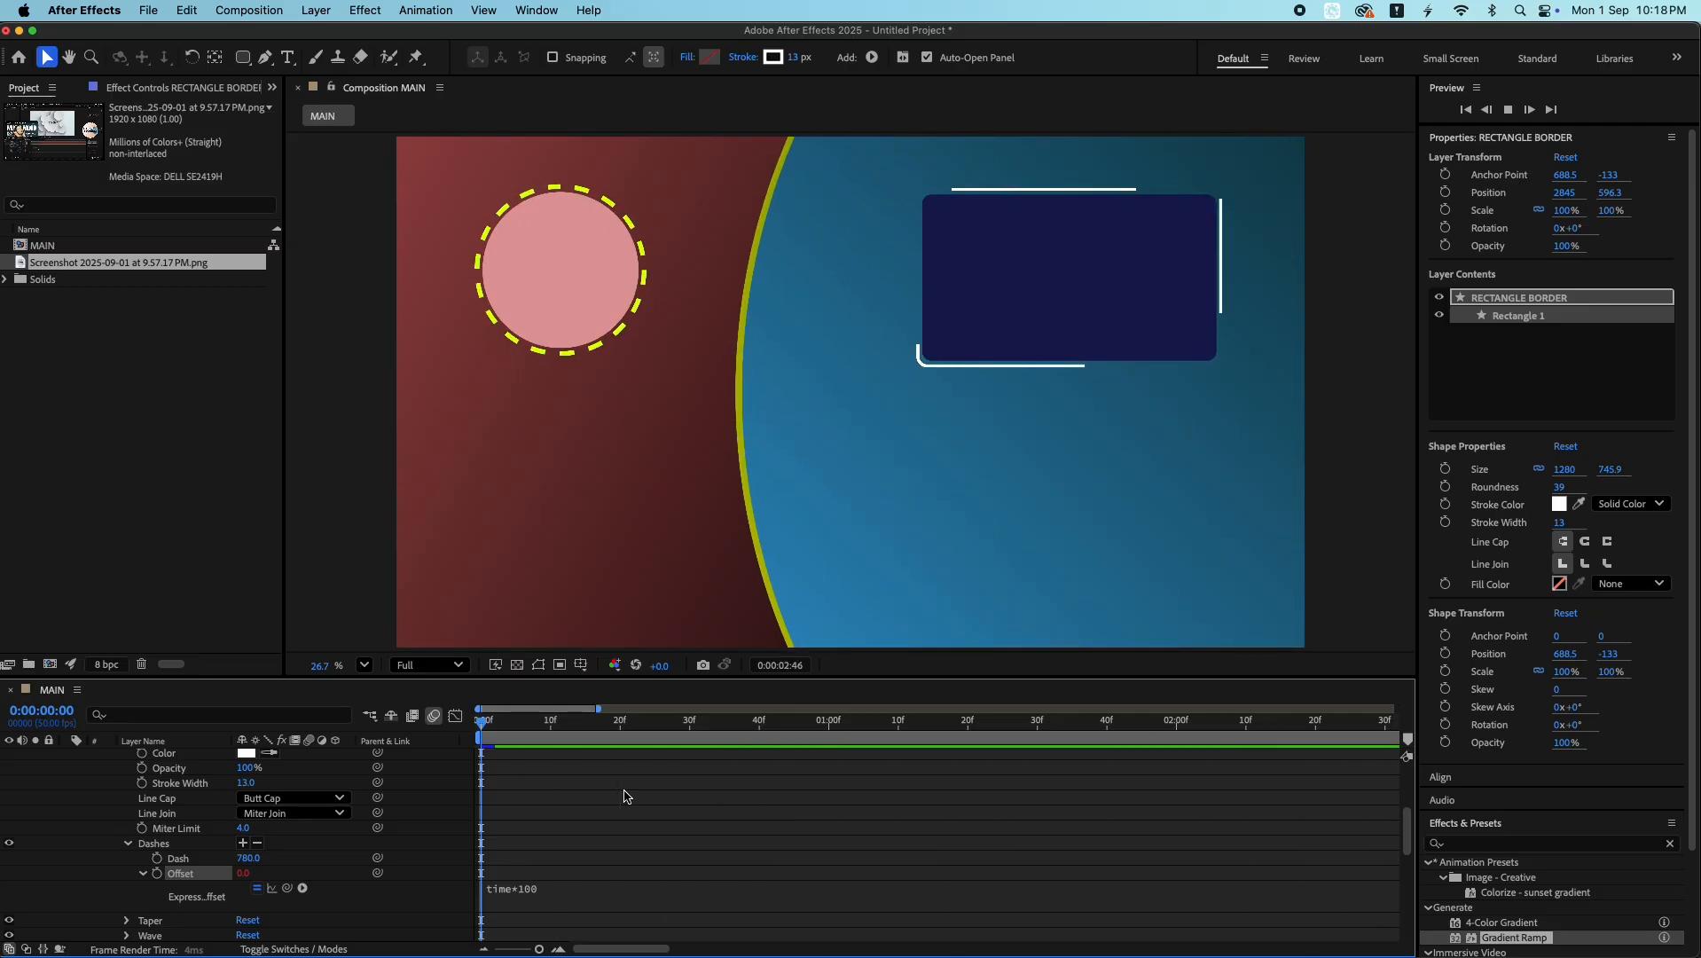
key("space")
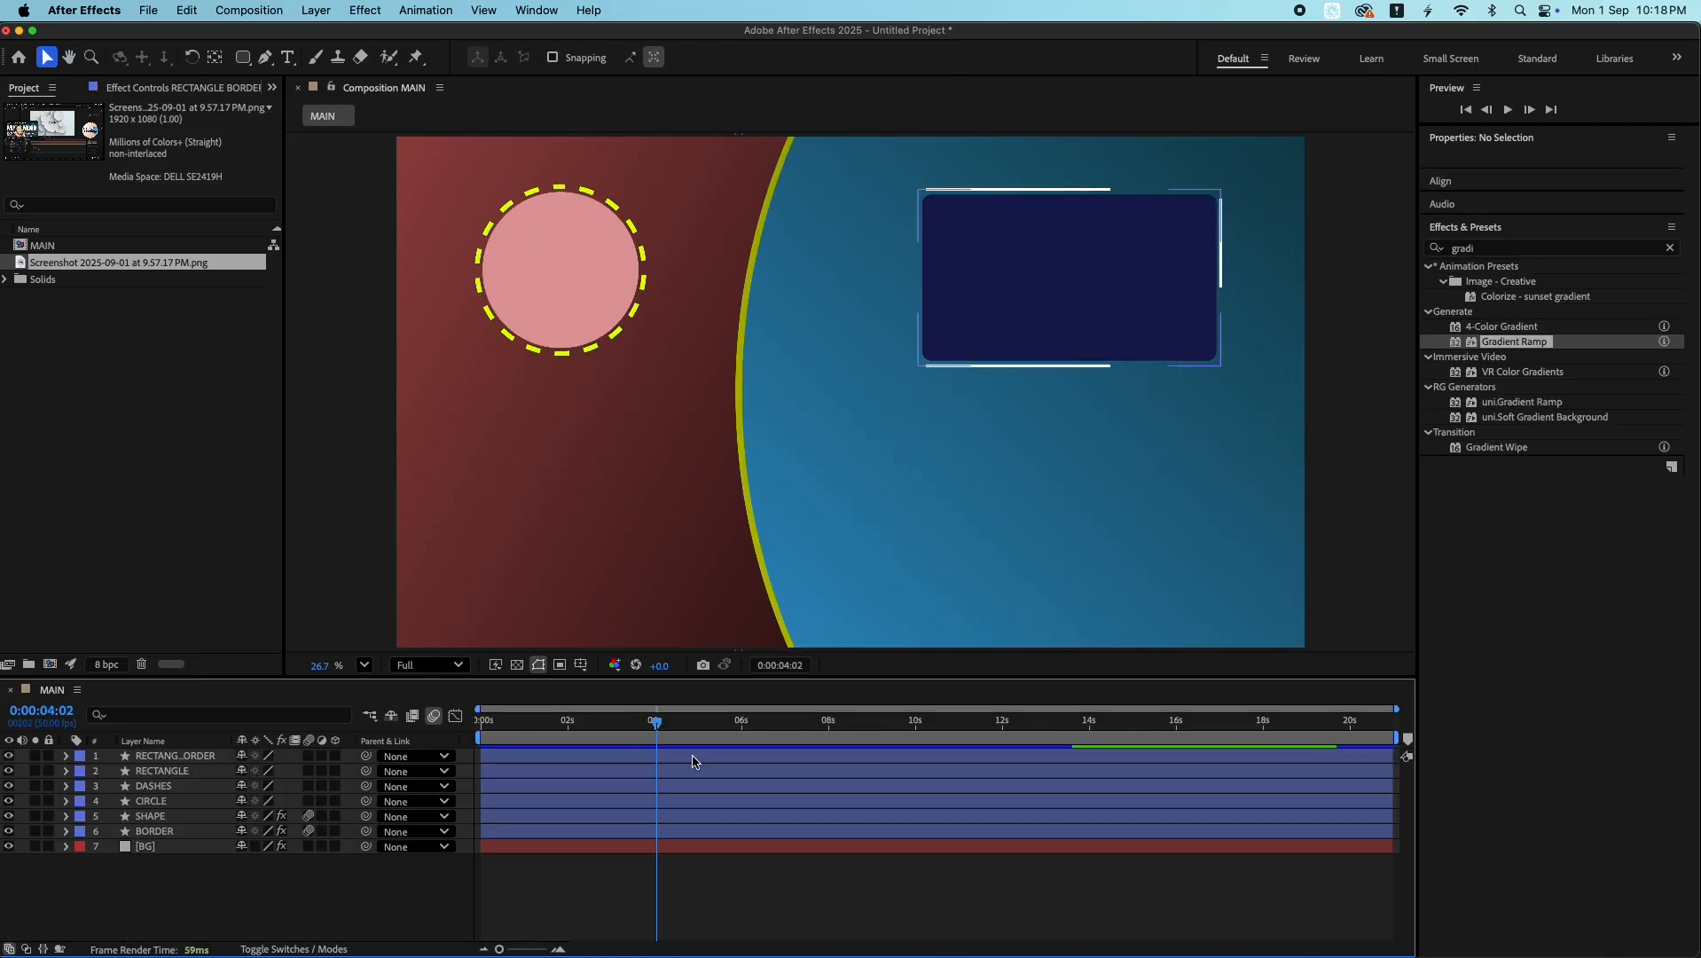
- Shift the RECTANGLE and RECTANGLE BORDER layers together in time so both start at 0:00:04:00
left_click_drag(658, 725, 720, 765)
left_click(569, 772)
left_click(559, 756, "shift")
key("[")
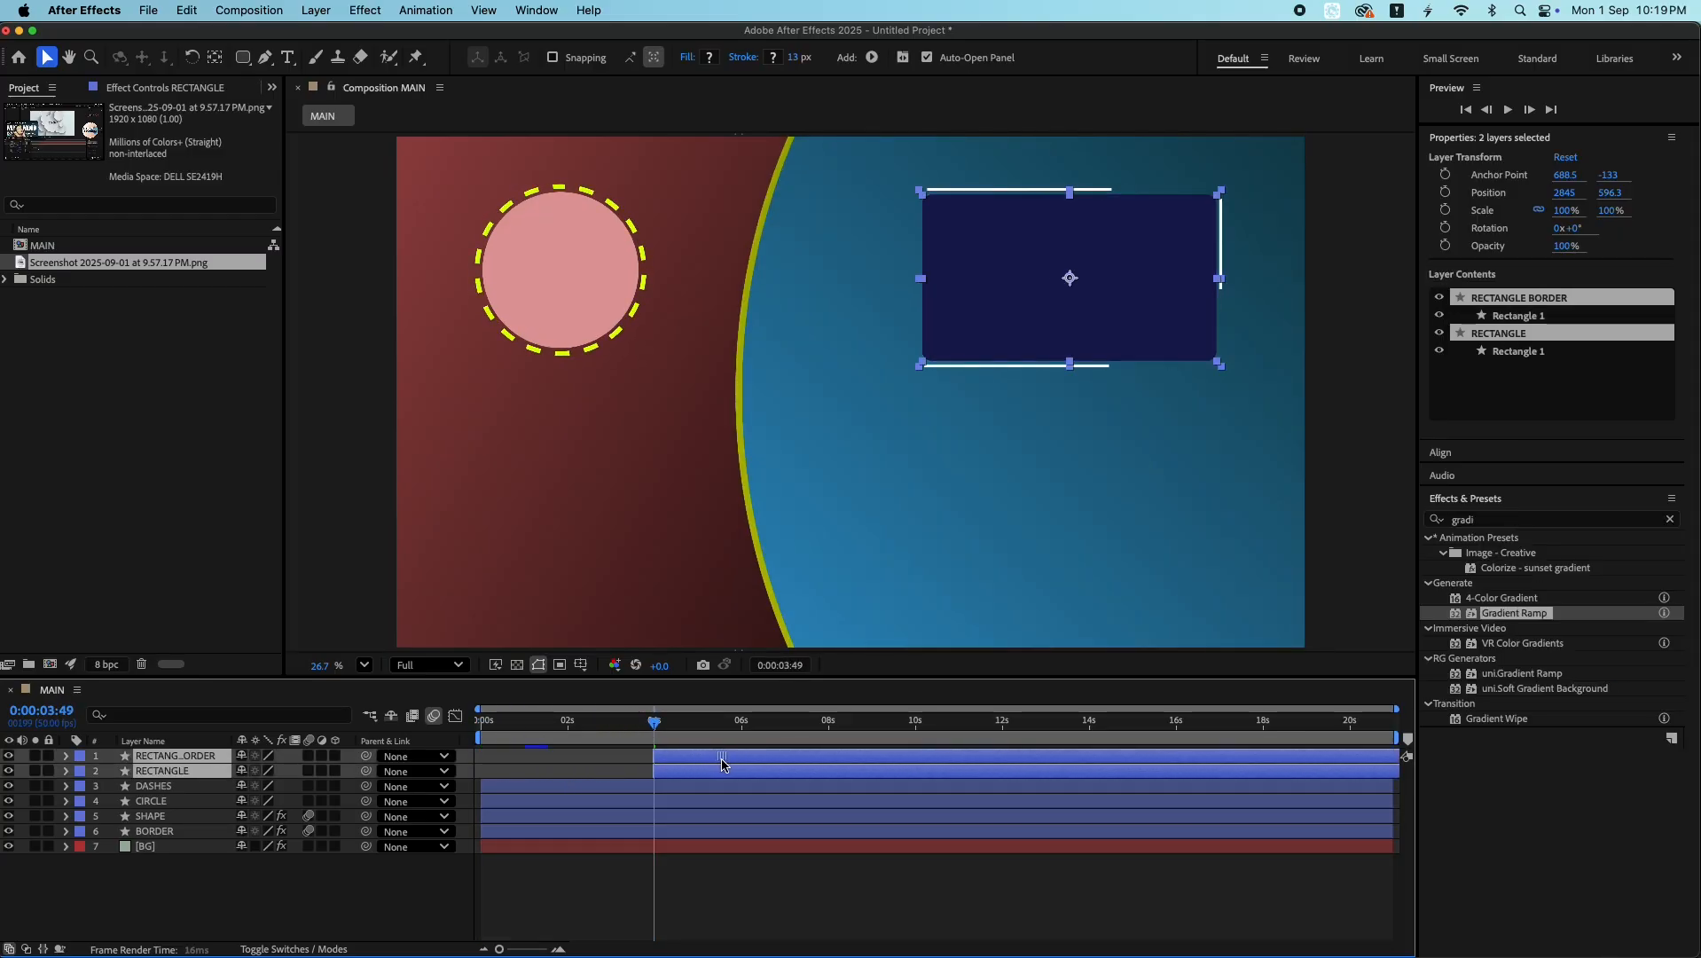
key("=")
key("=")
key("=")
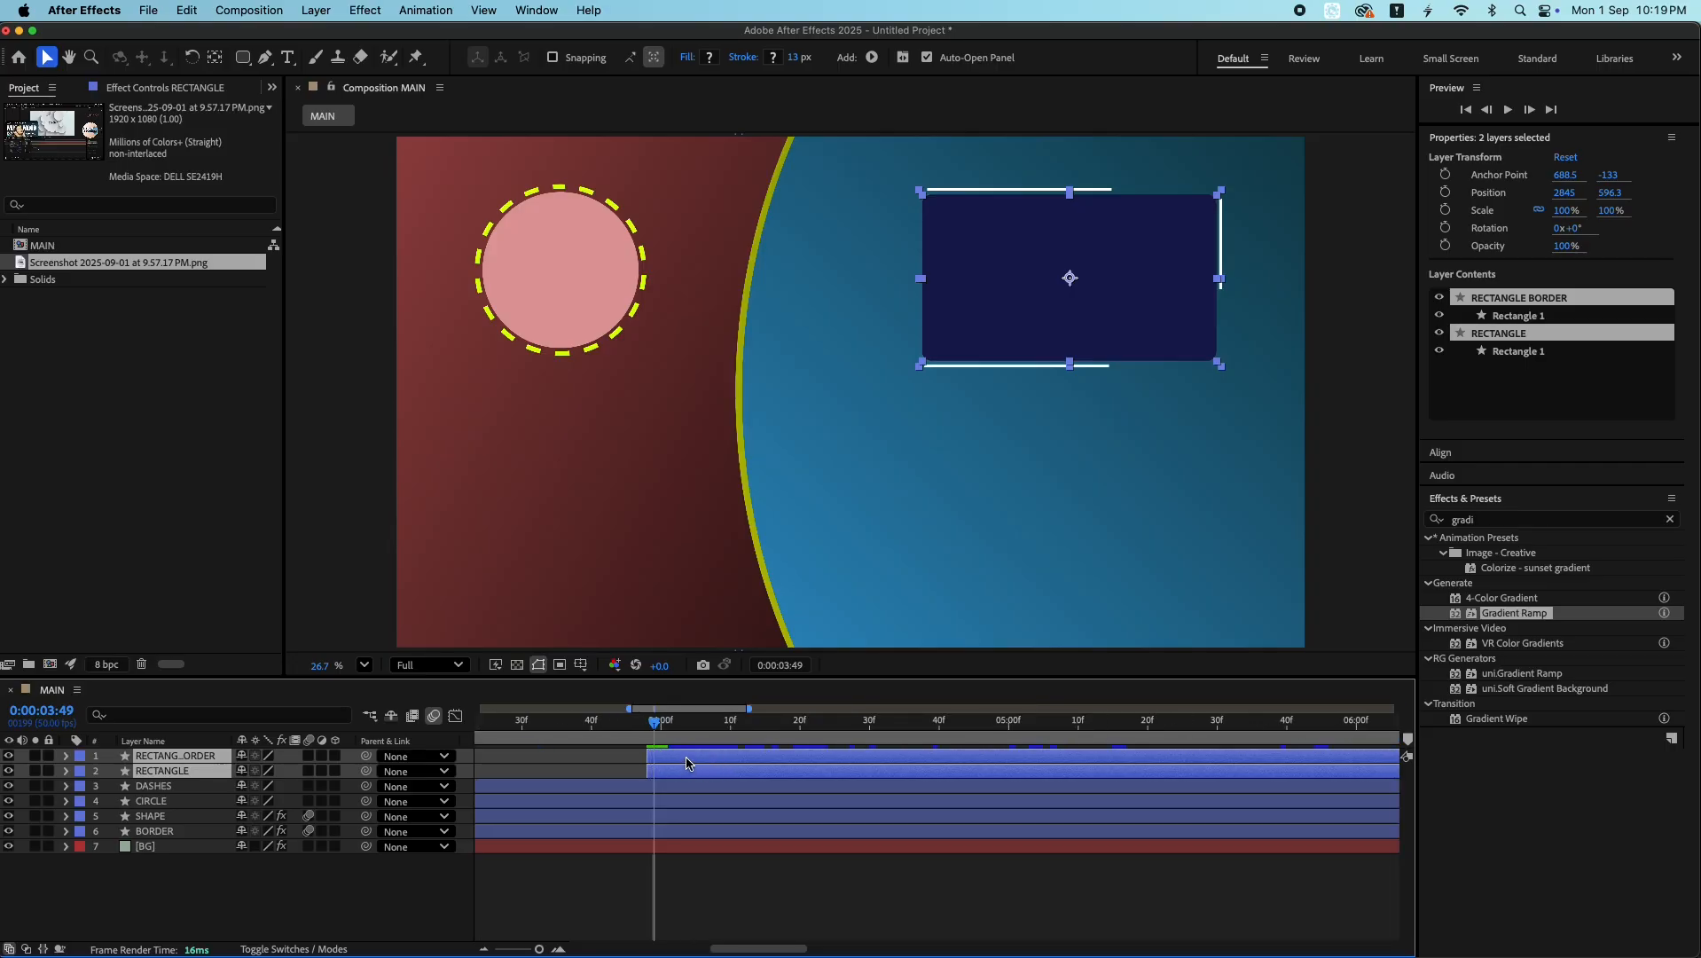
key("Page_Down")
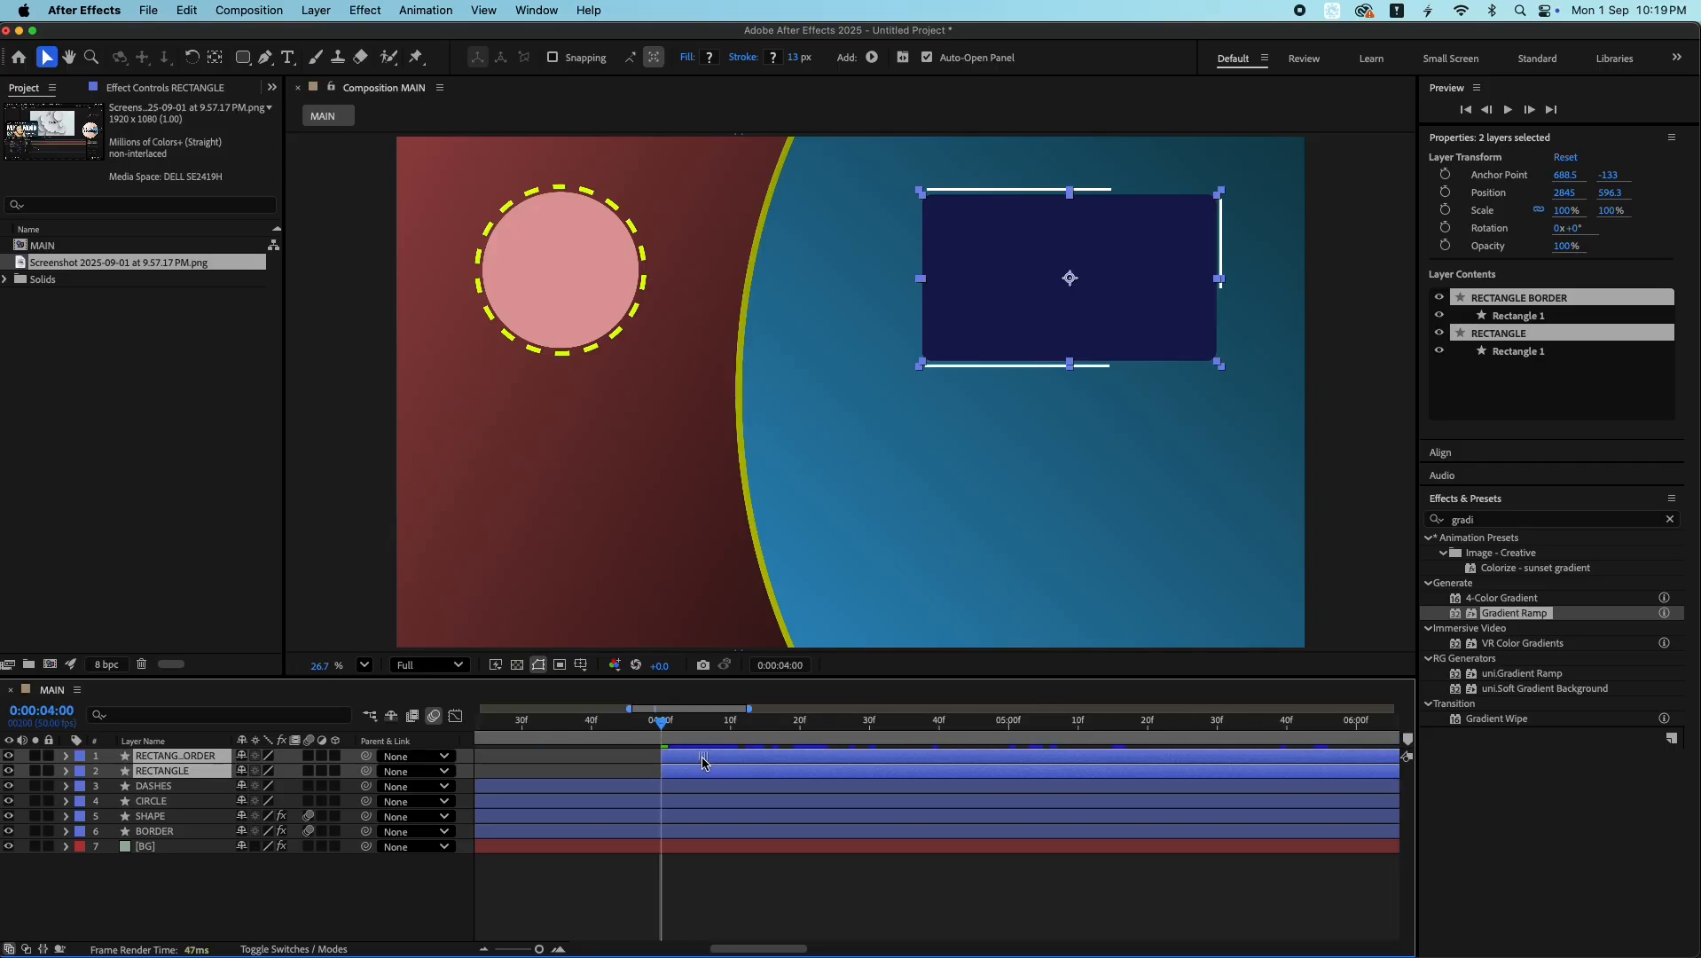
left_click(768, 901)
- Reveal the RECTANGLE layer's rectangle path properties and set a Size keyframe at 0:00:04:20 with the full 1244 × 702 size
left_click(169, 771)
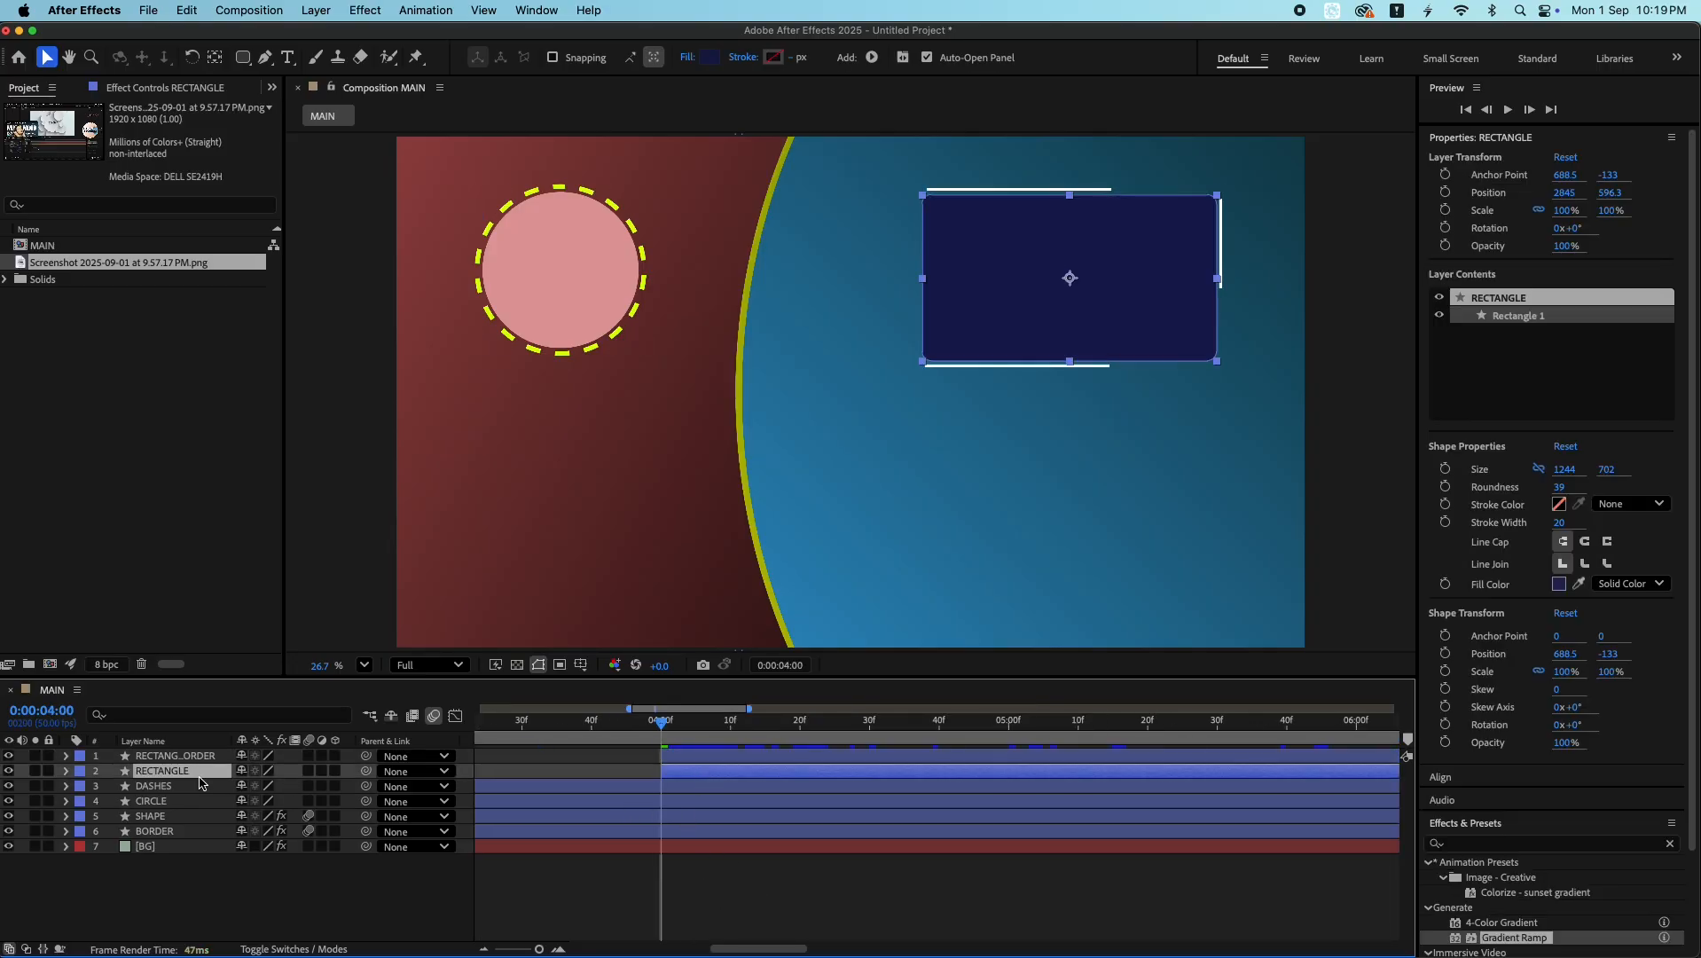
left_click(65, 771)
left_click(80, 787)
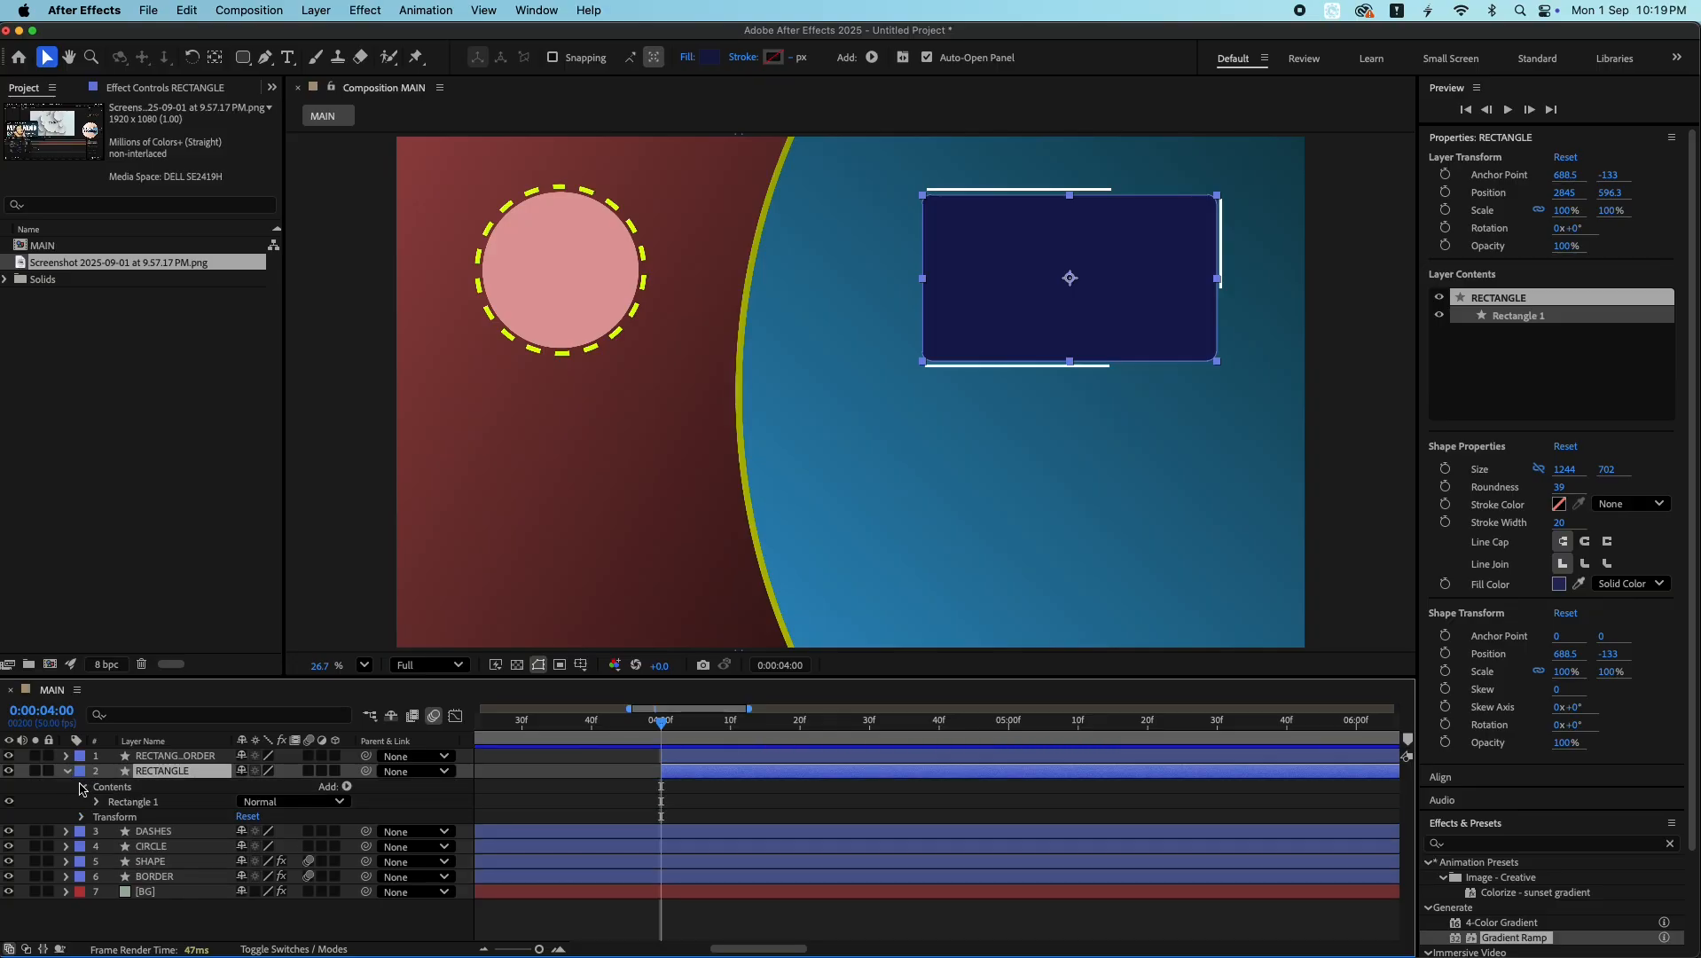
left_click(97, 802)
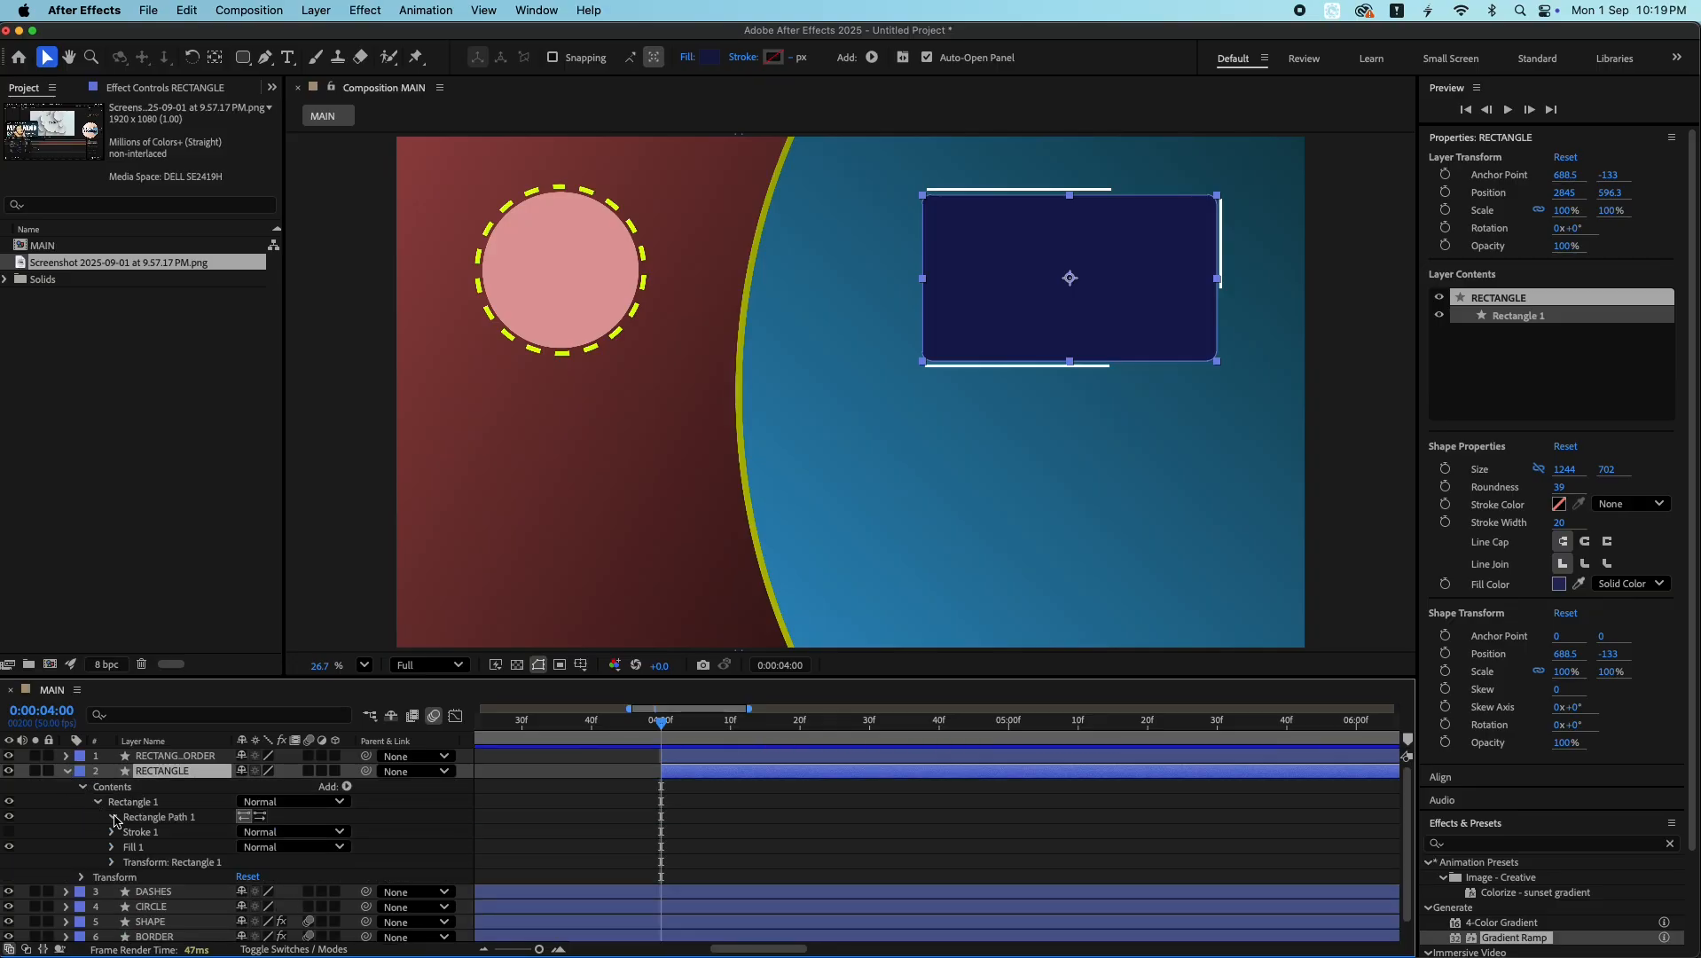
left_click(113, 817)
left_click_drag(298, 834, 23, 827)
key("super+z")
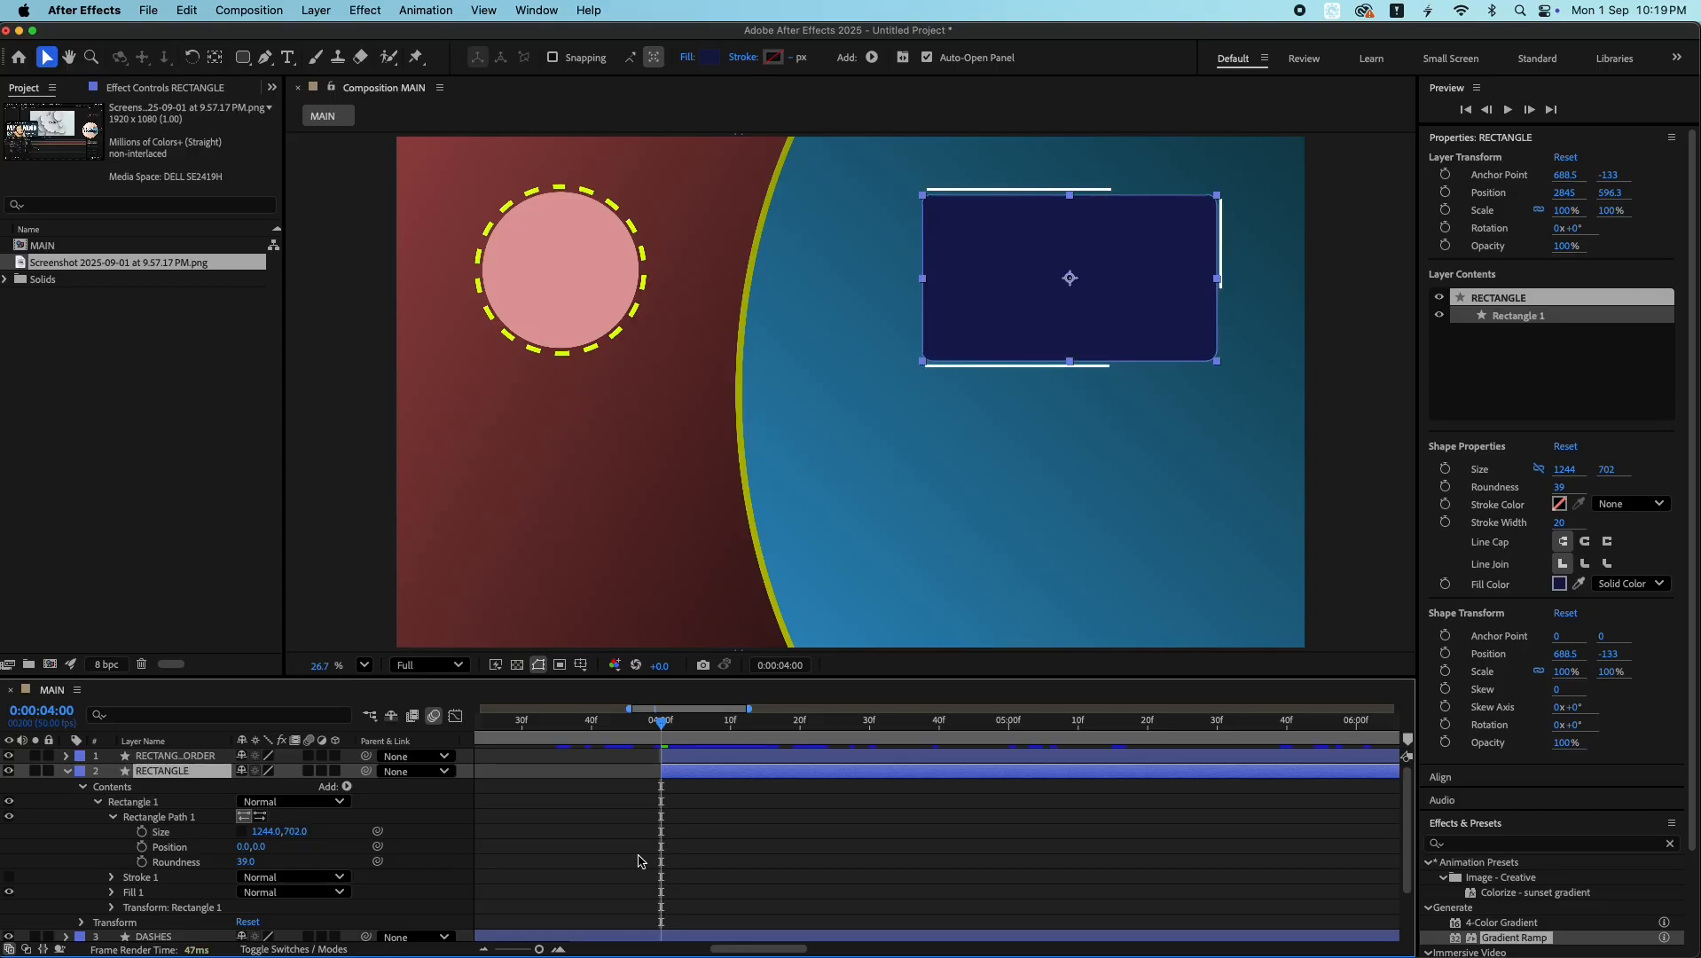
key("space")
left_click(142, 832)
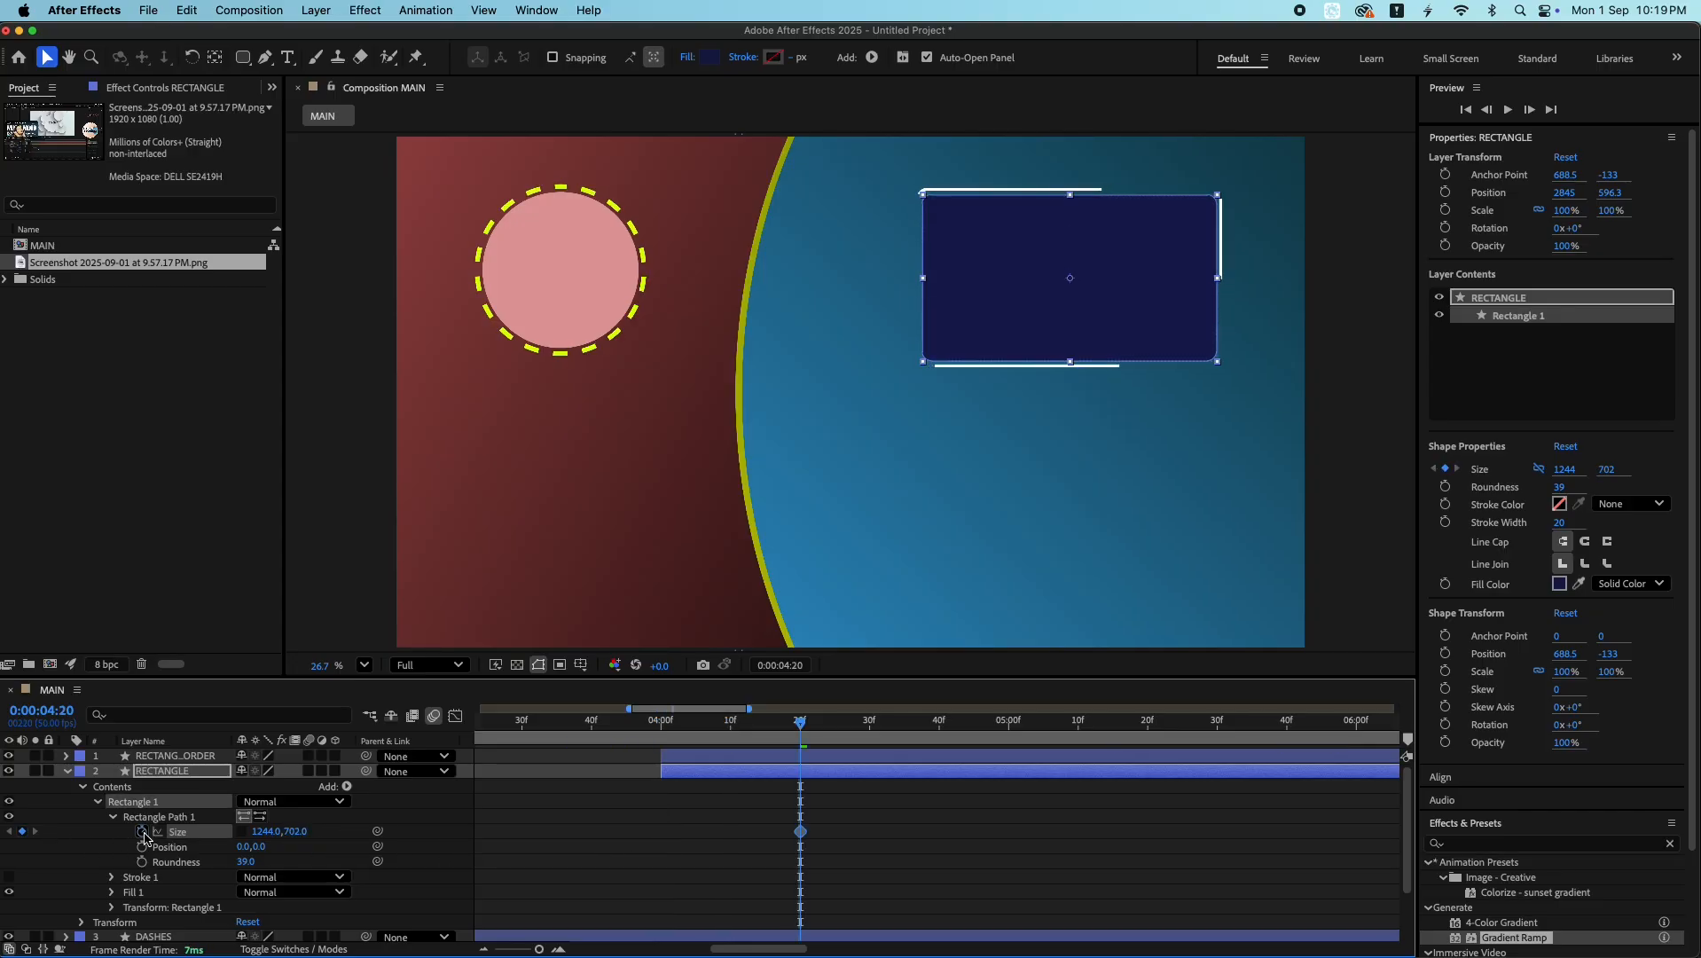
- Keyframe the RECTANGLE layer's path Size at 0:00:04:00 with the height set to 0 and the width kept at 1244
key("shift+Page_Up")
key("shift+Page_Up")
left_click_drag(298, 833, 236, 833)
left_click(295, 834)
type("0")
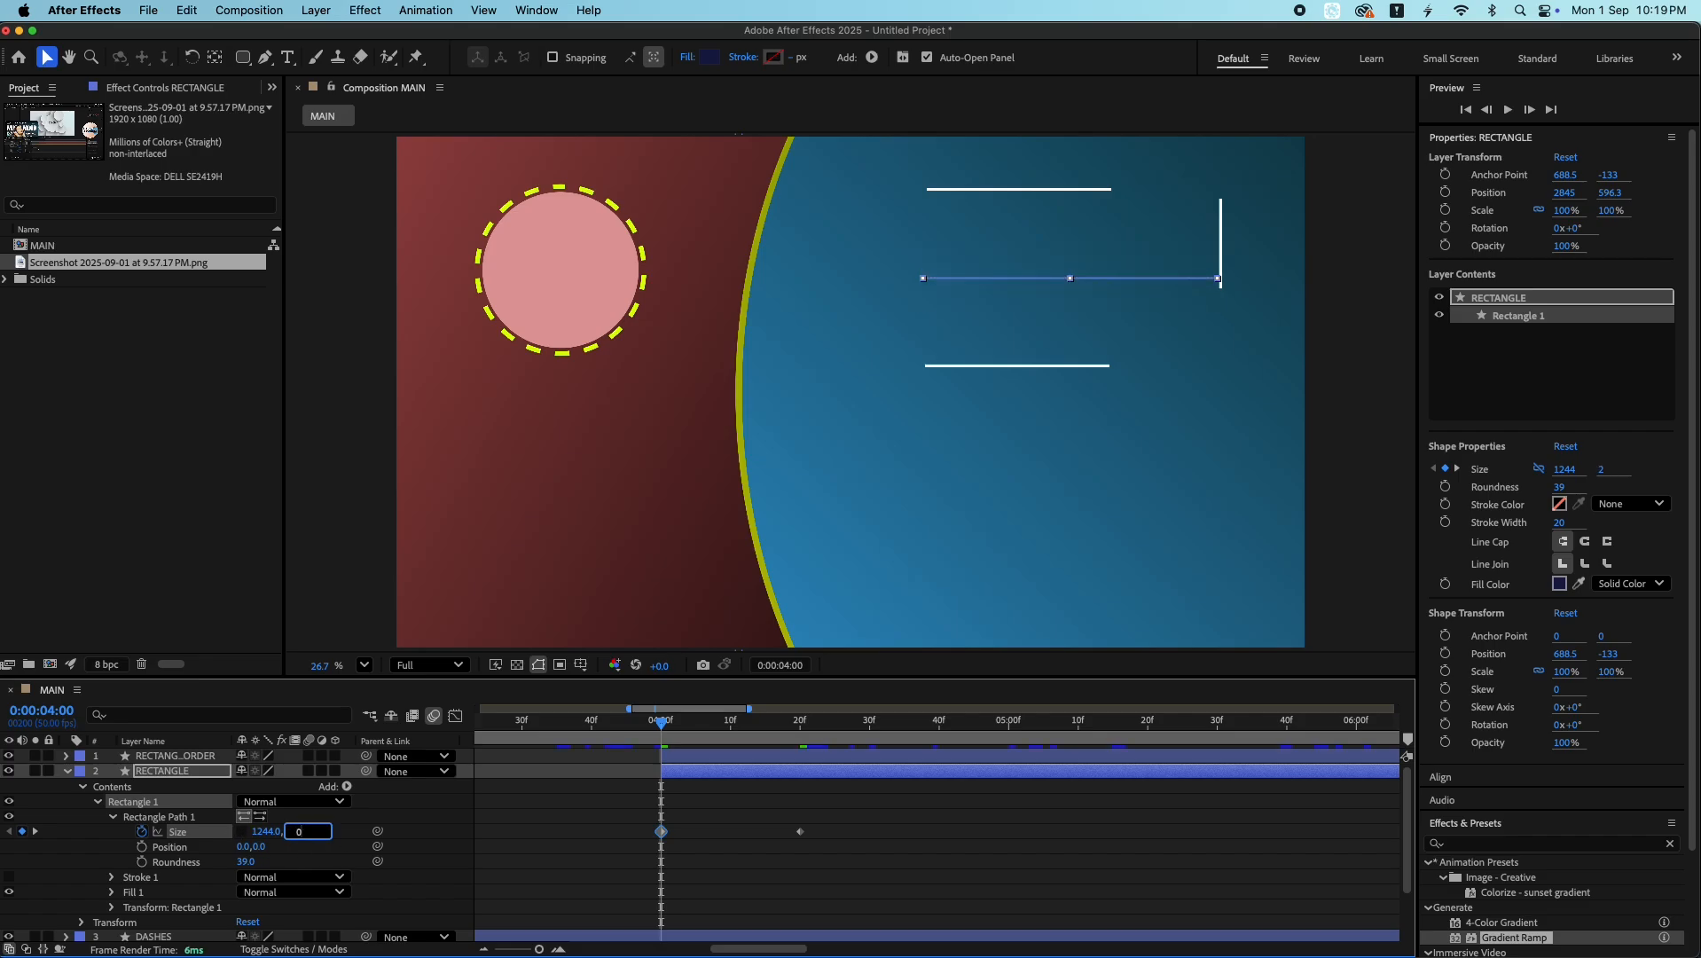
key("Return")
- Apply Easy Ease to both Size keyframes and reshape their speed graph into an early peak with a long slow-down
left_click_drag(927, 823, 618, 863)
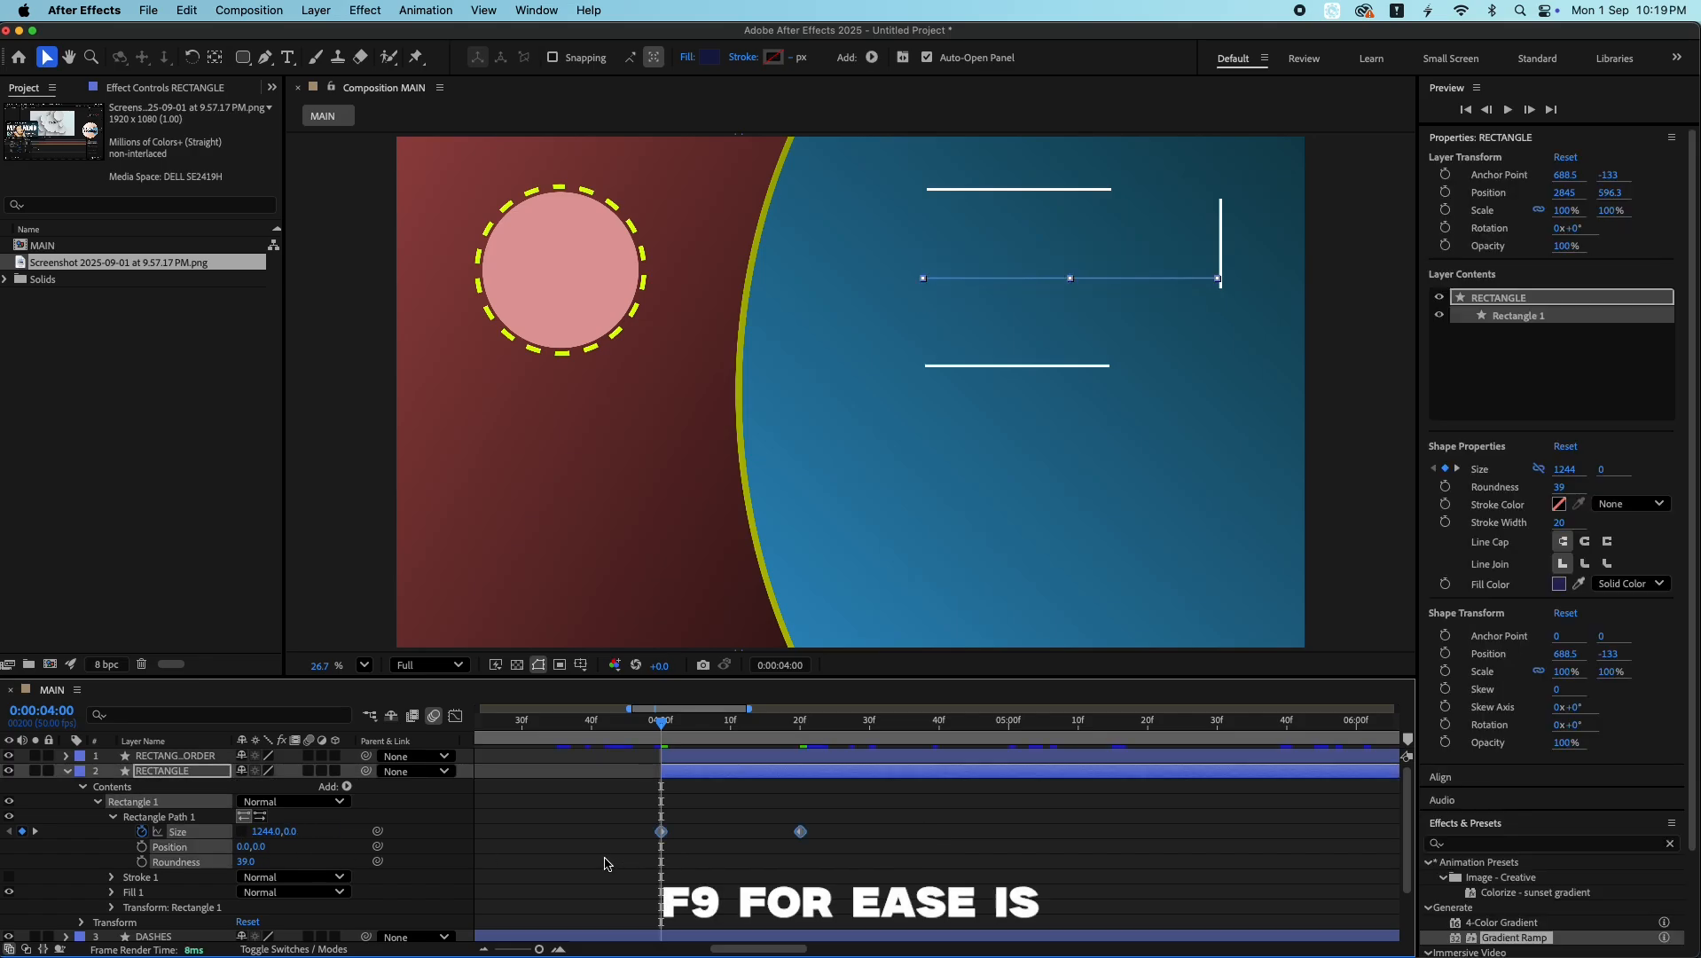
key("F9")
key("space")
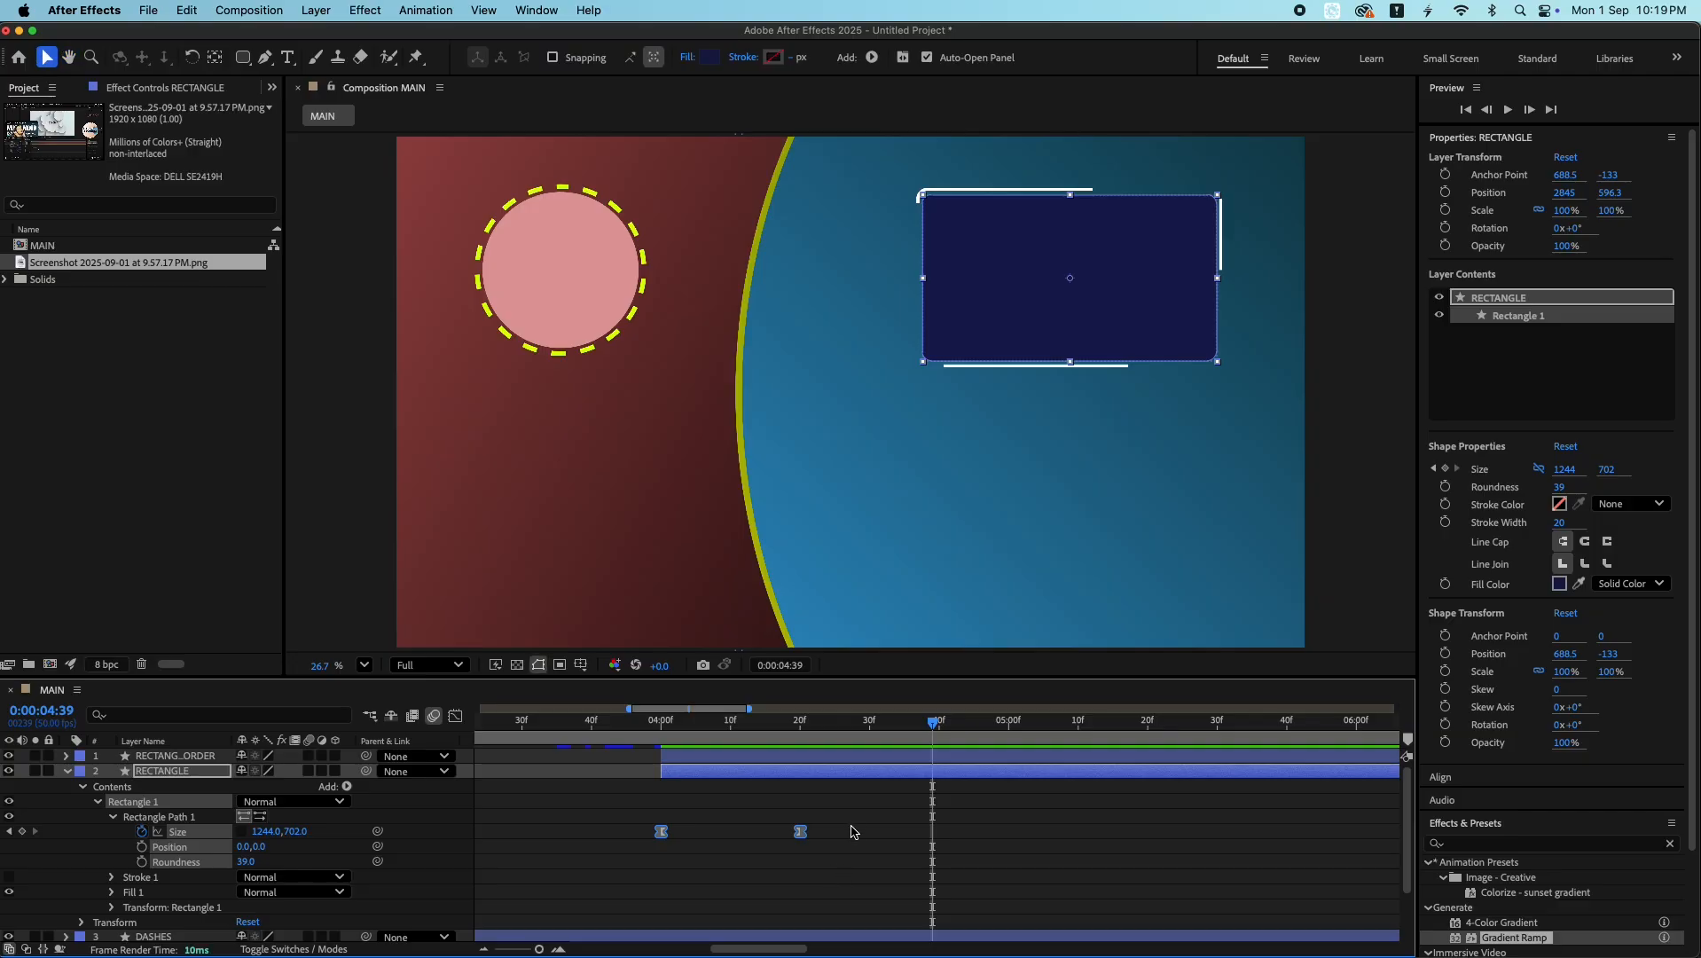
left_click(456, 716)
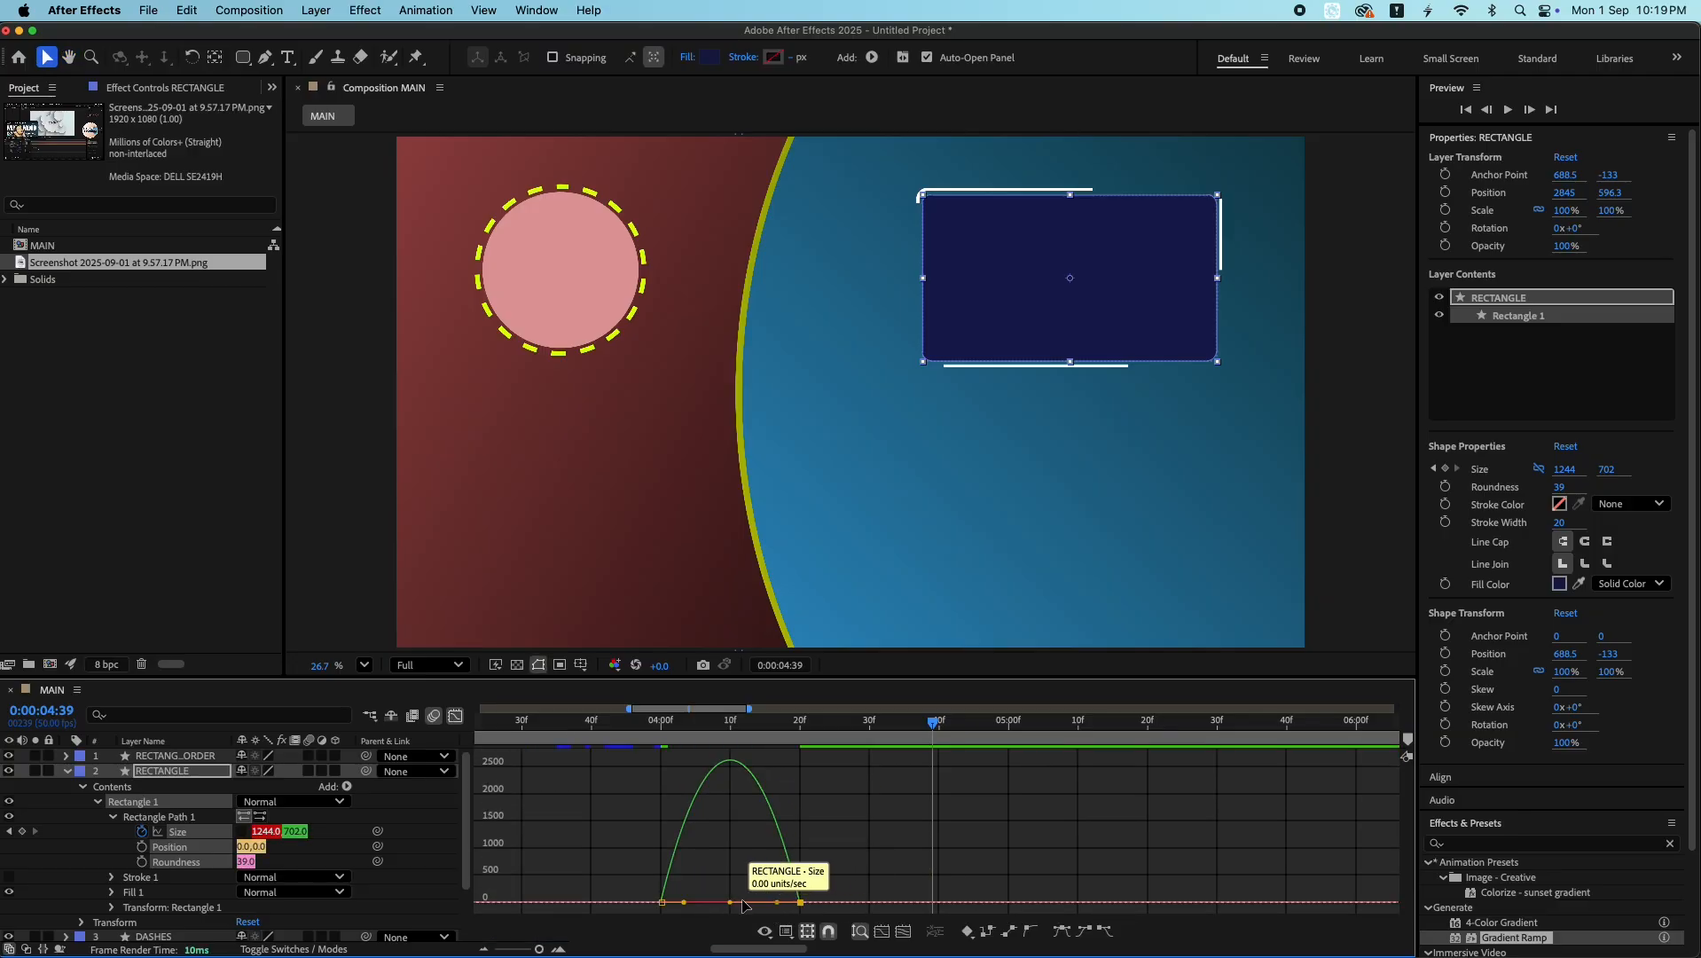
left_click_drag(774, 903, 686, 900)
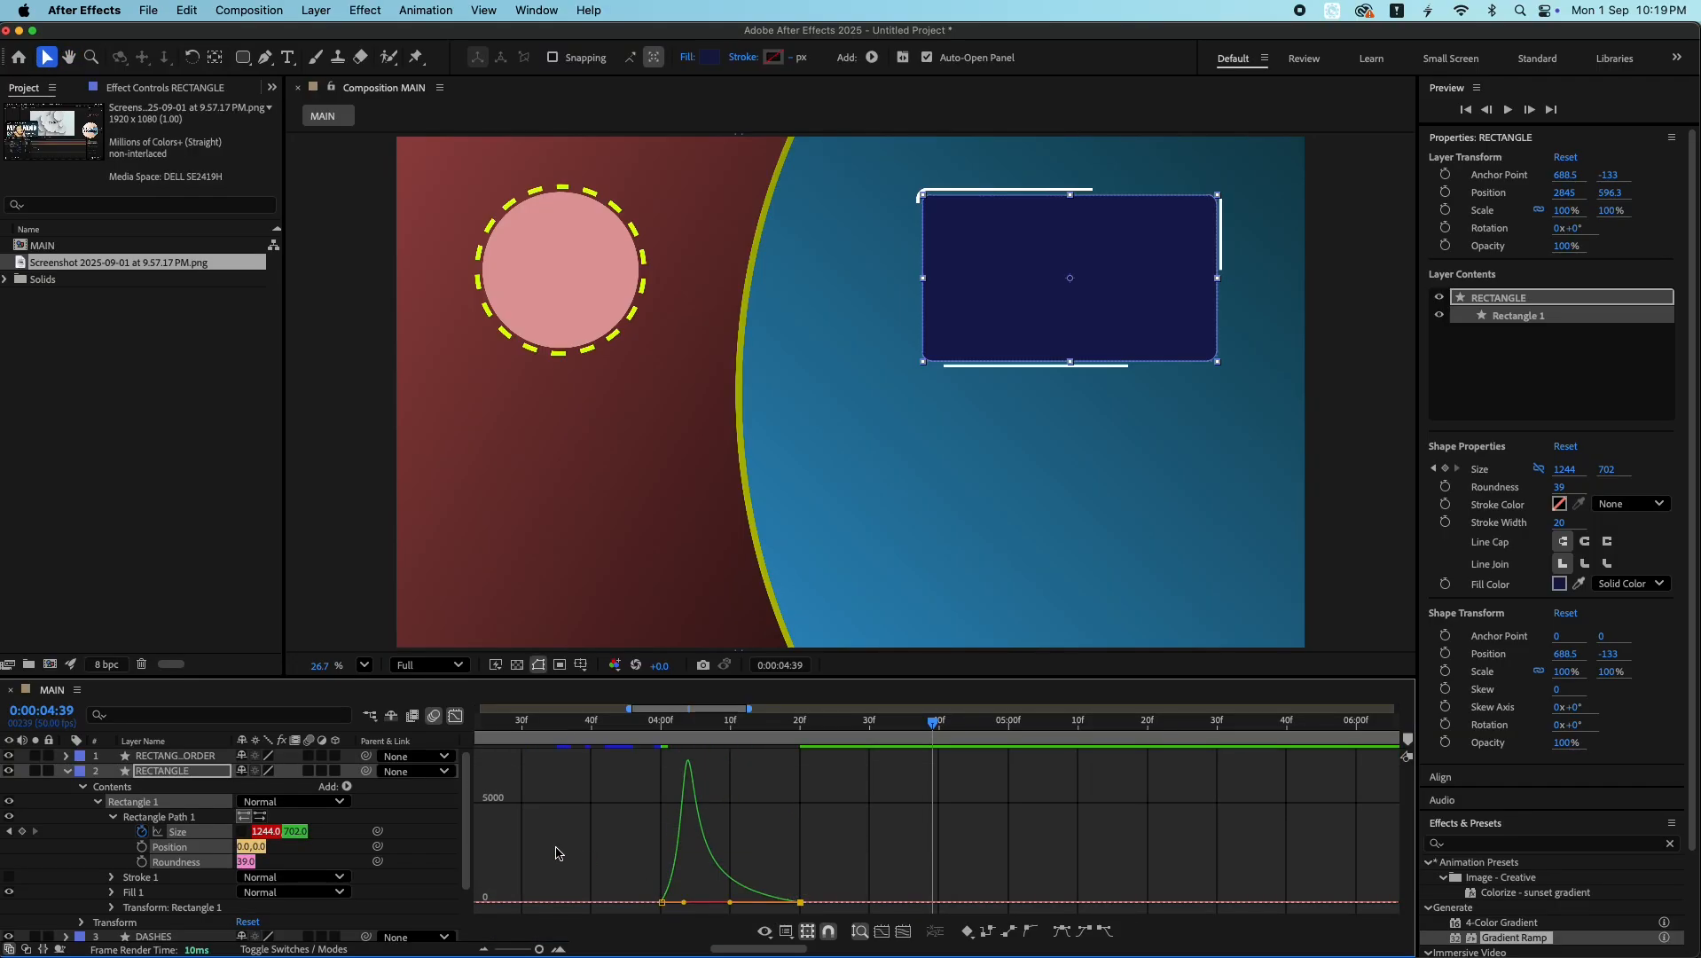
left_click(456, 717)
- Trim the RECTANGLE BORDER layer's in point to 0:00:04:20
left_click_drag(933, 721, 804, 759)
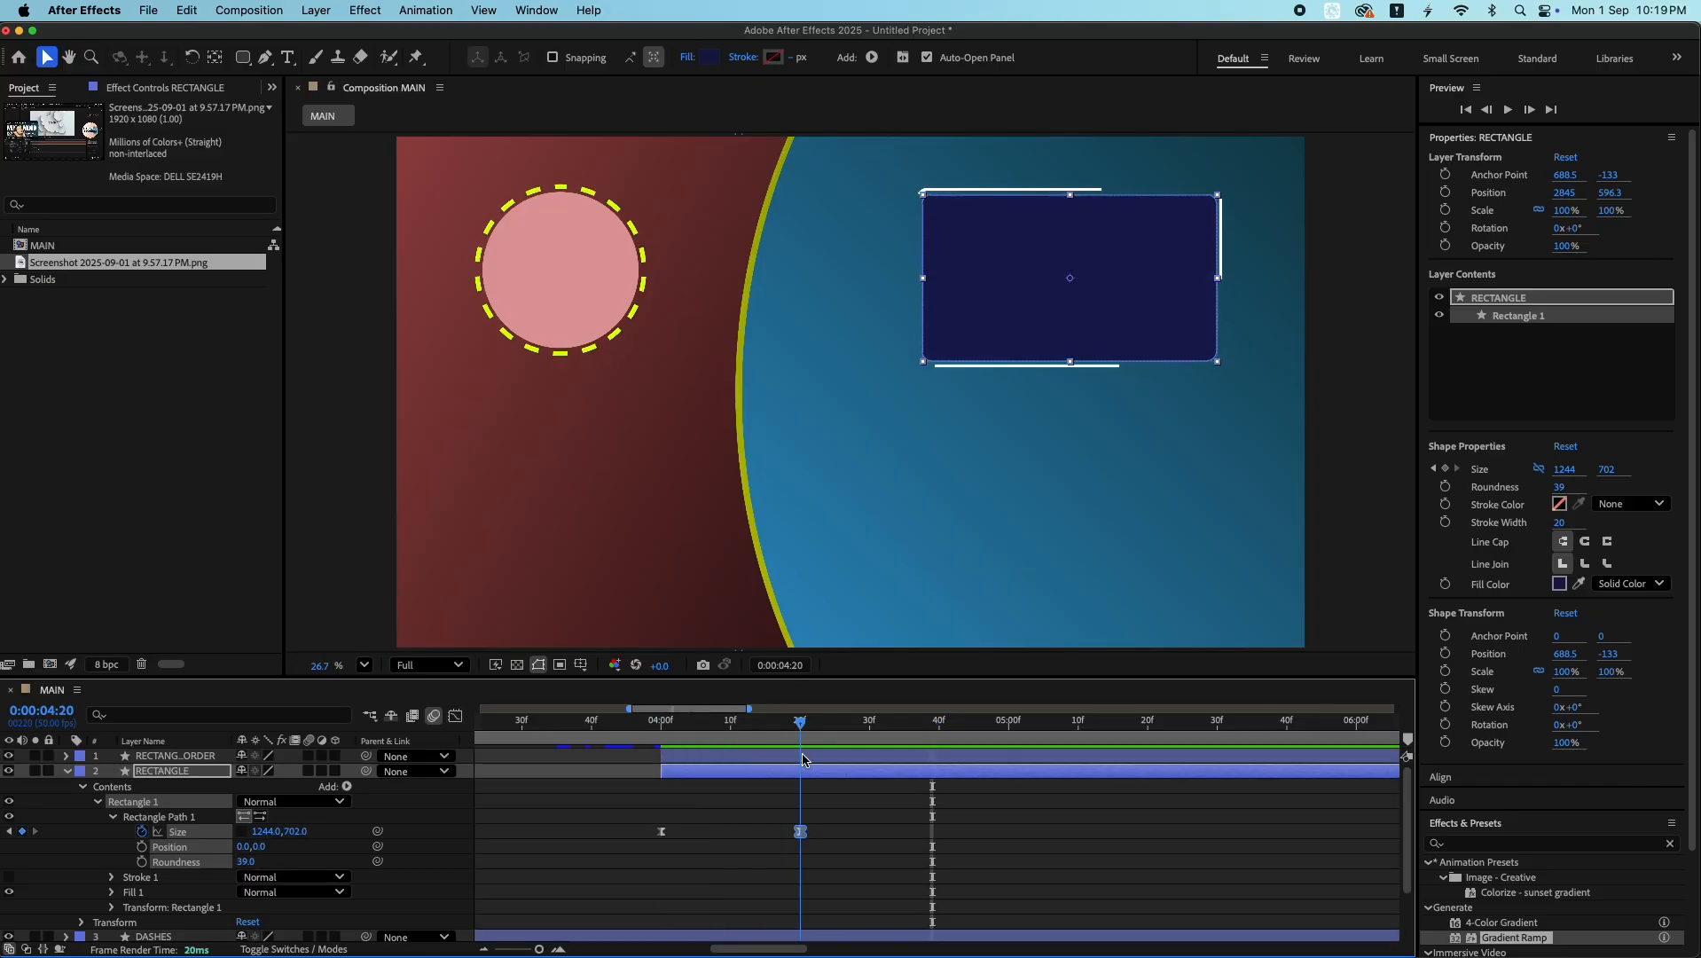
left_click(804, 759)
key("alt+bracketleft")
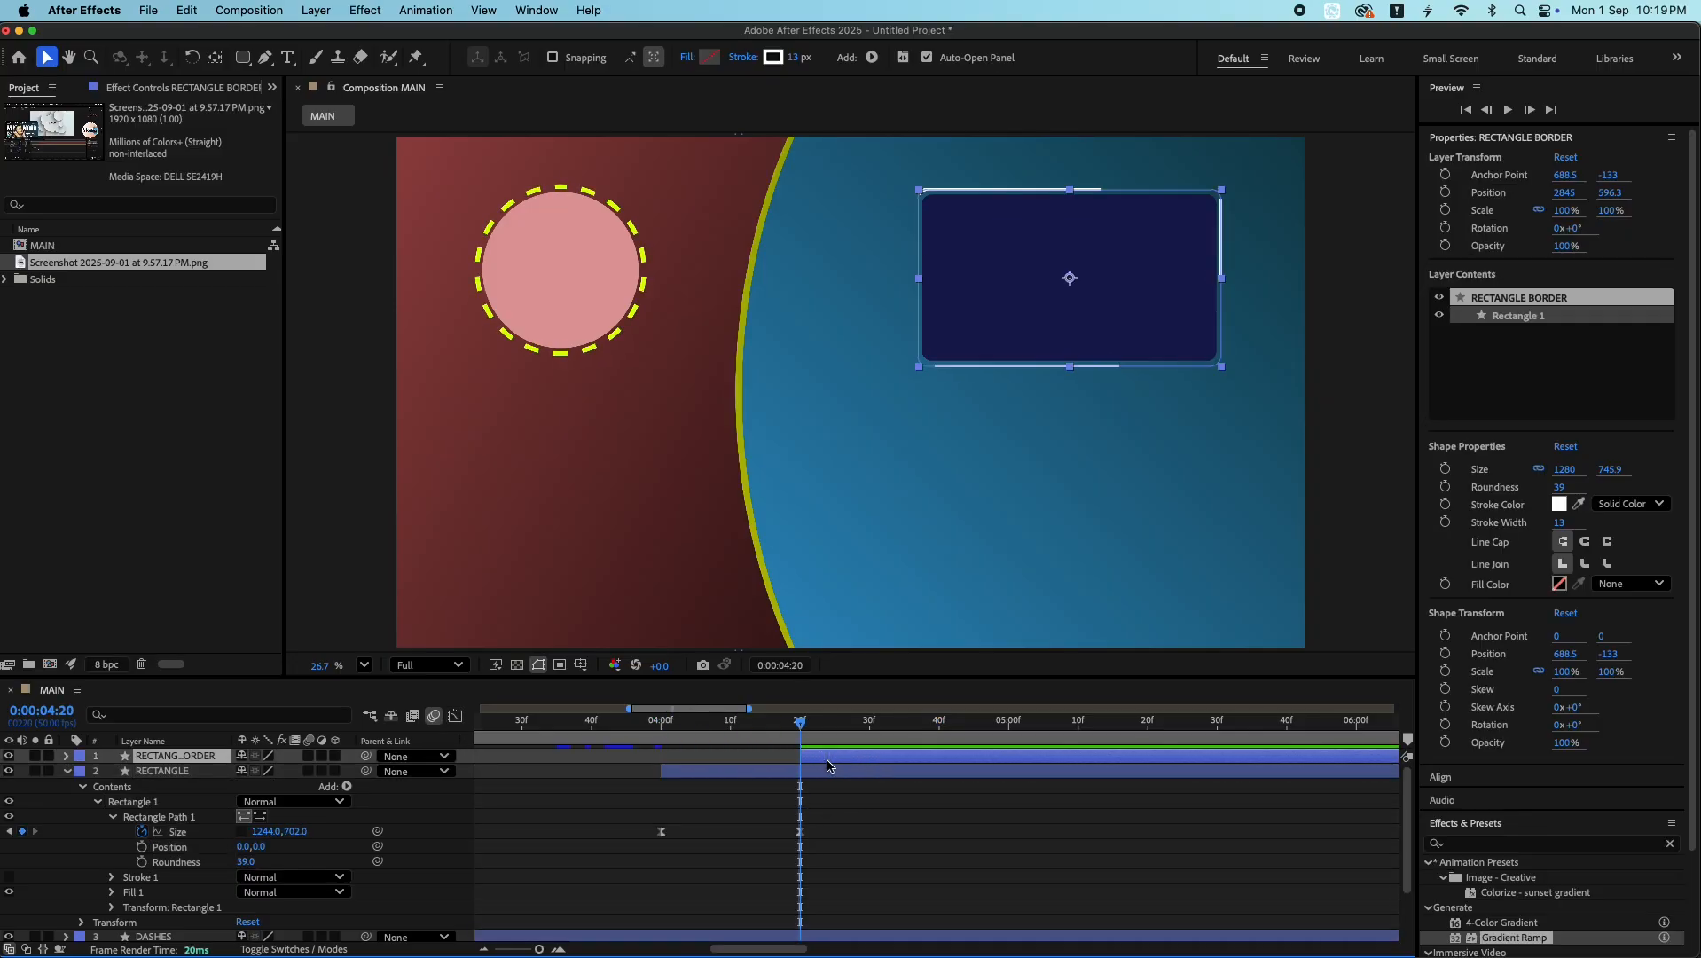
- Add Trim Paths to the RECTANGLE BORDER layer's contents
left_click(67, 757)
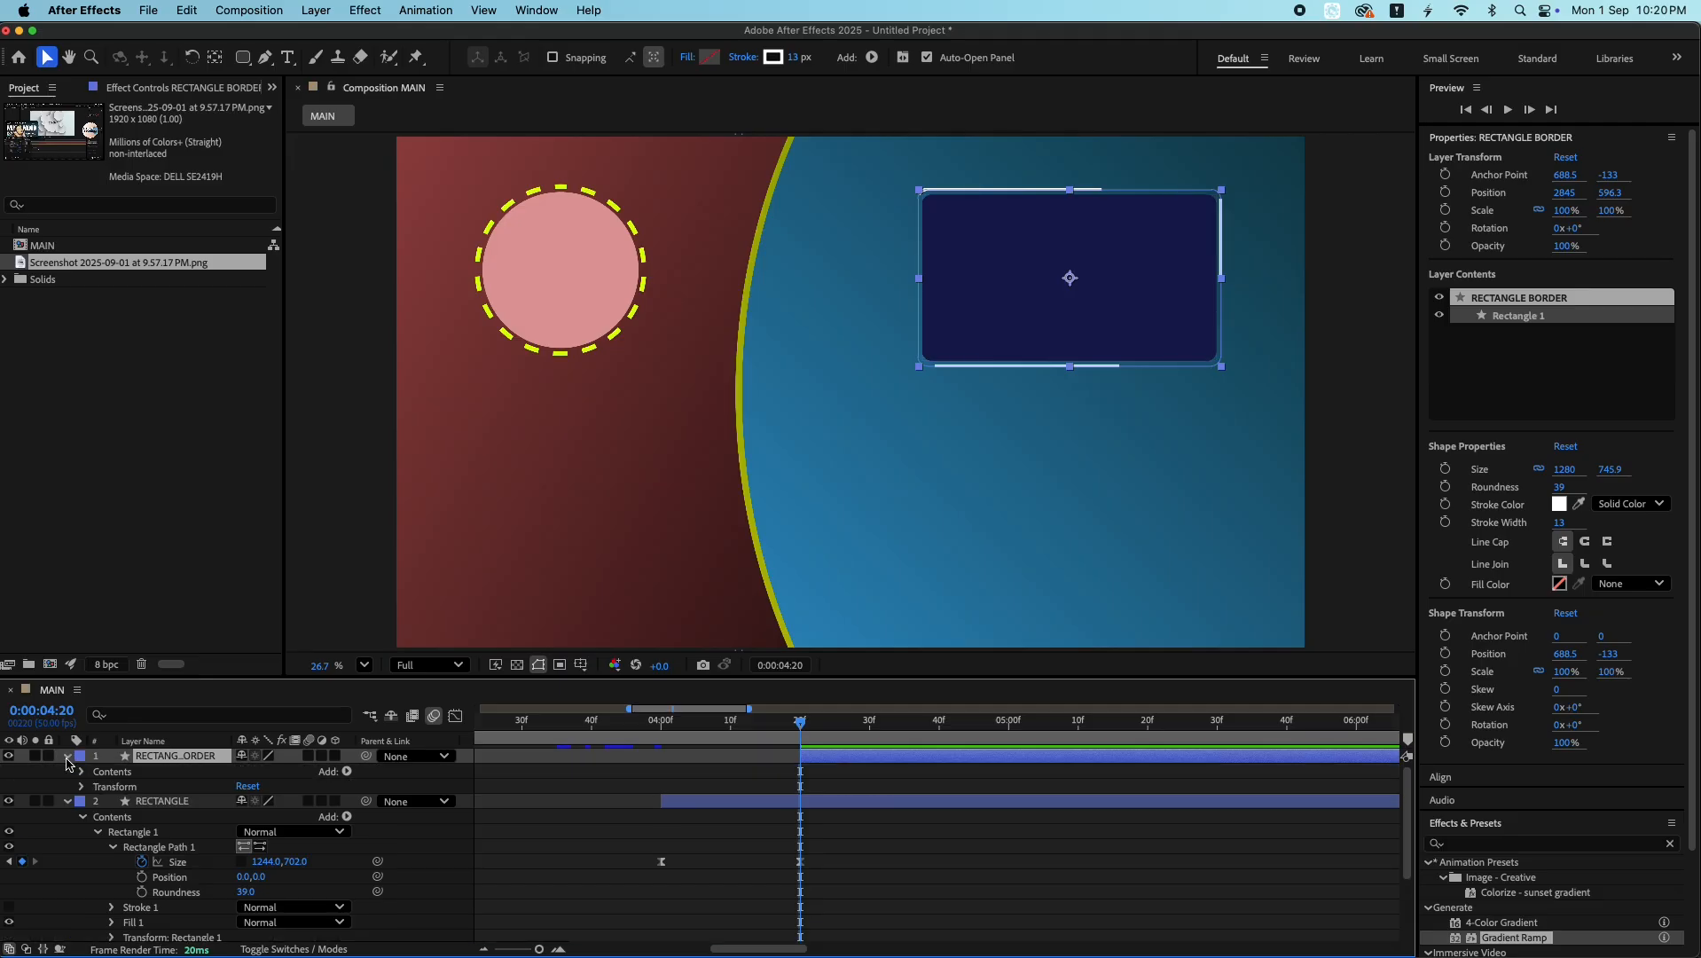
left_click(83, 772)
left_click(98, 788)
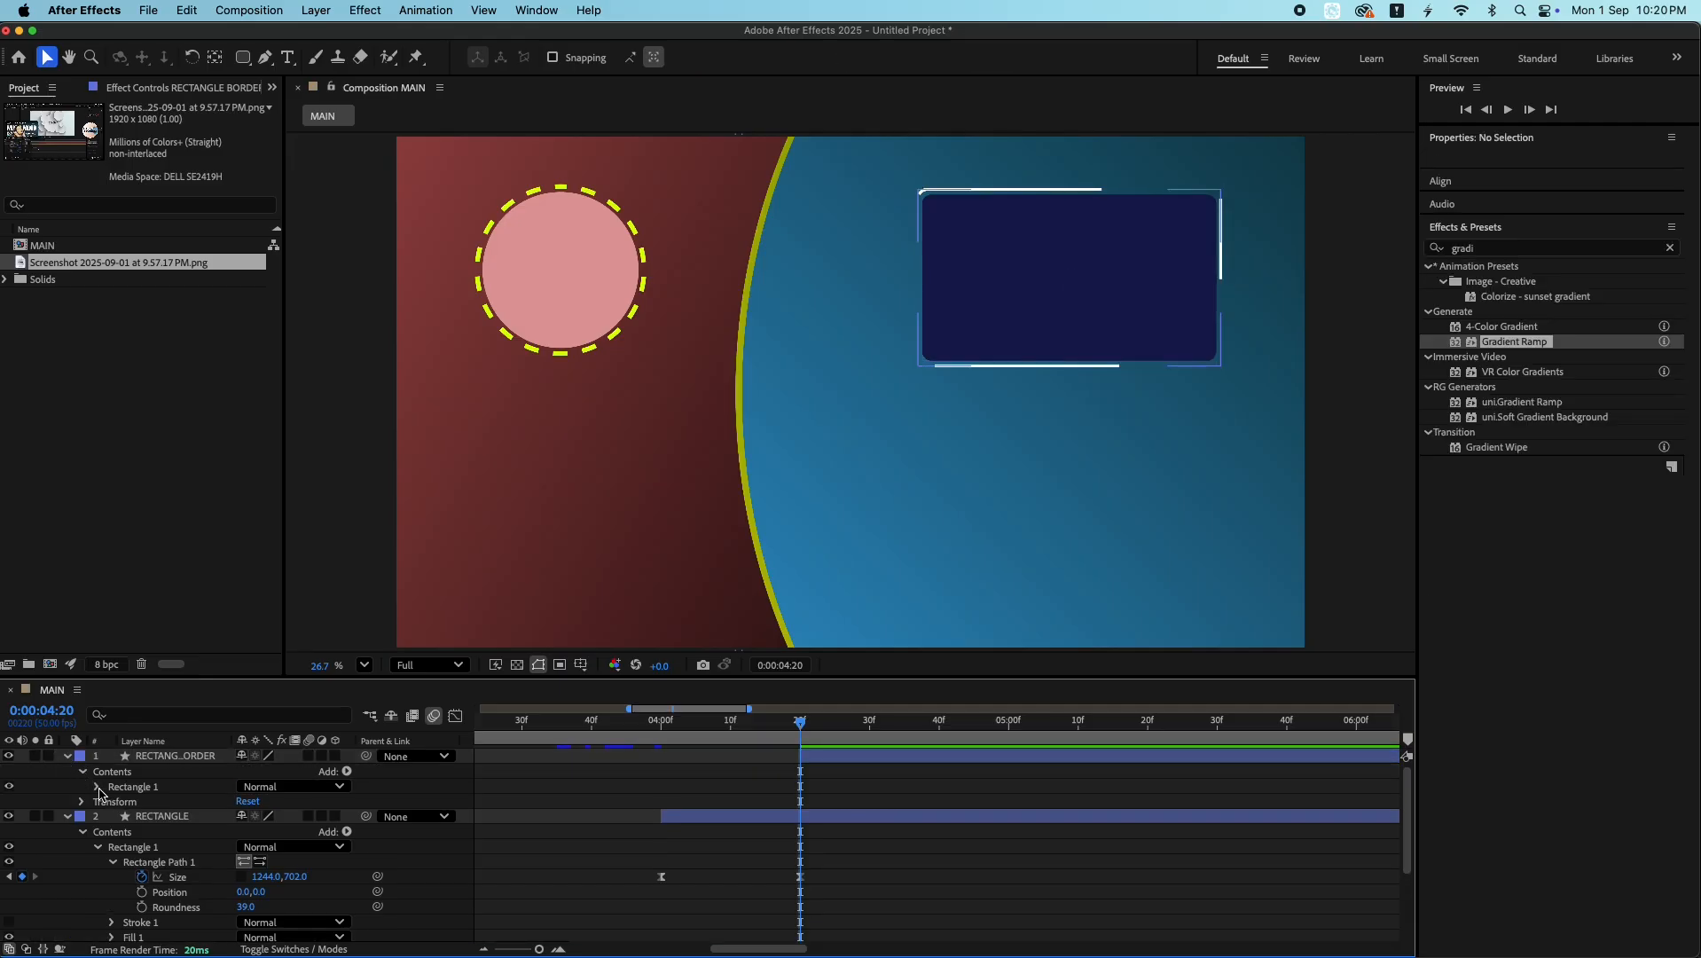
left_click(347, 772)
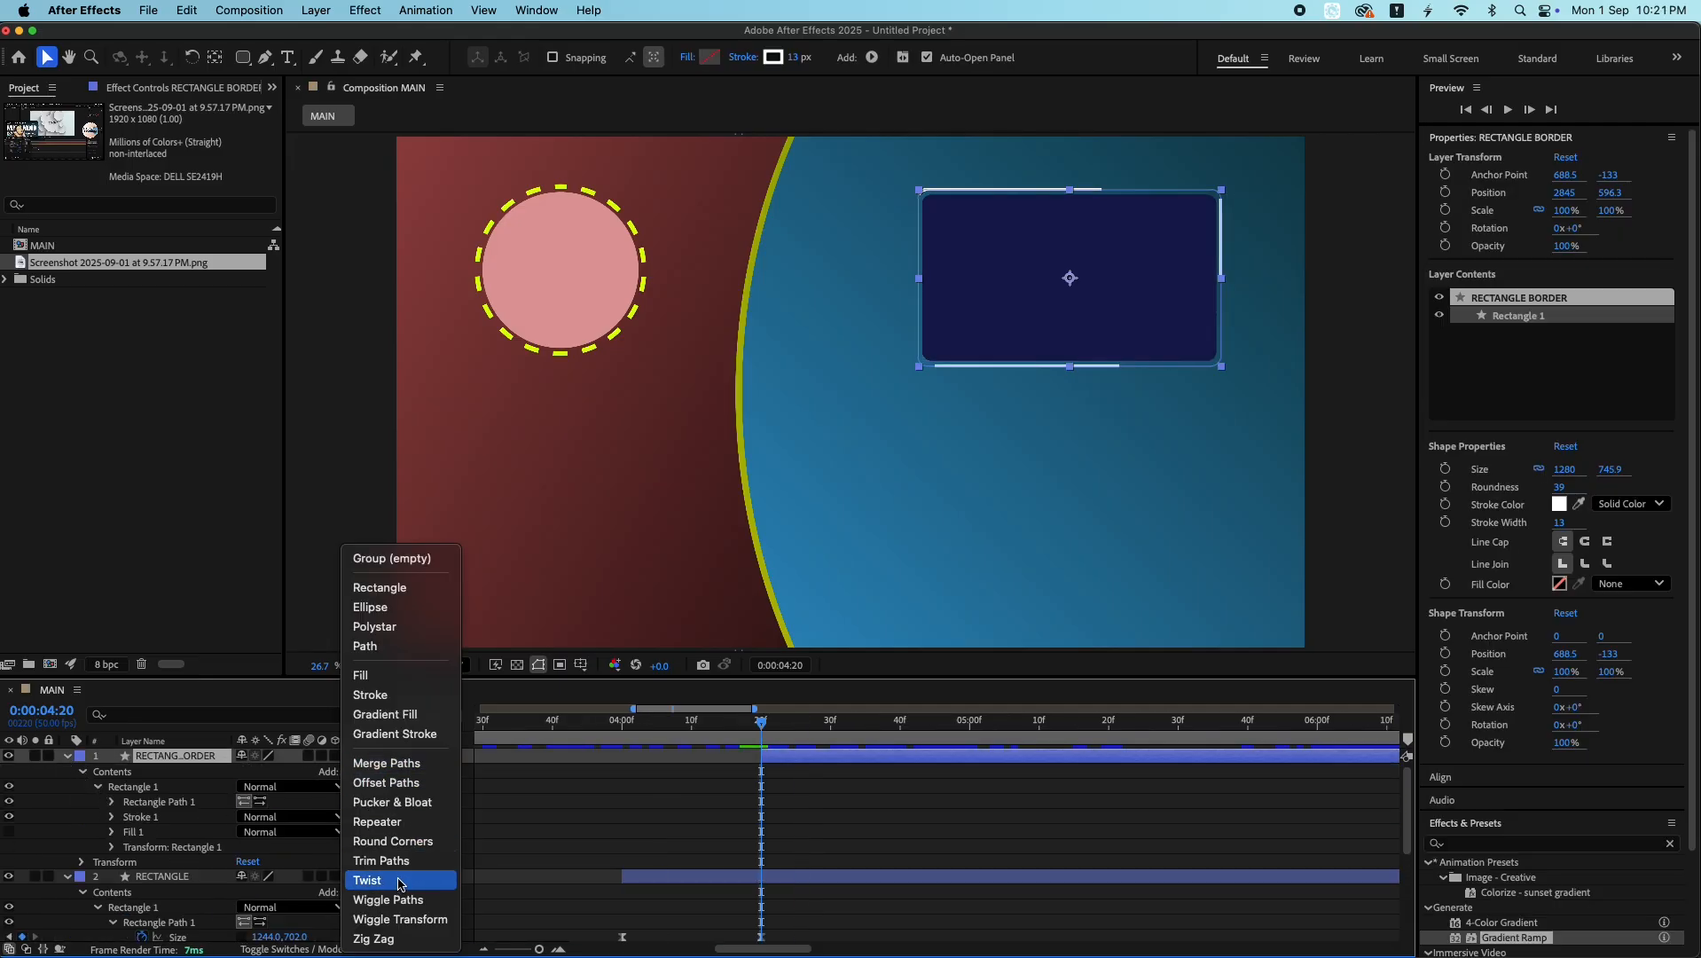
left_click(387, 858)
scroll(388, 851, "down", 5)
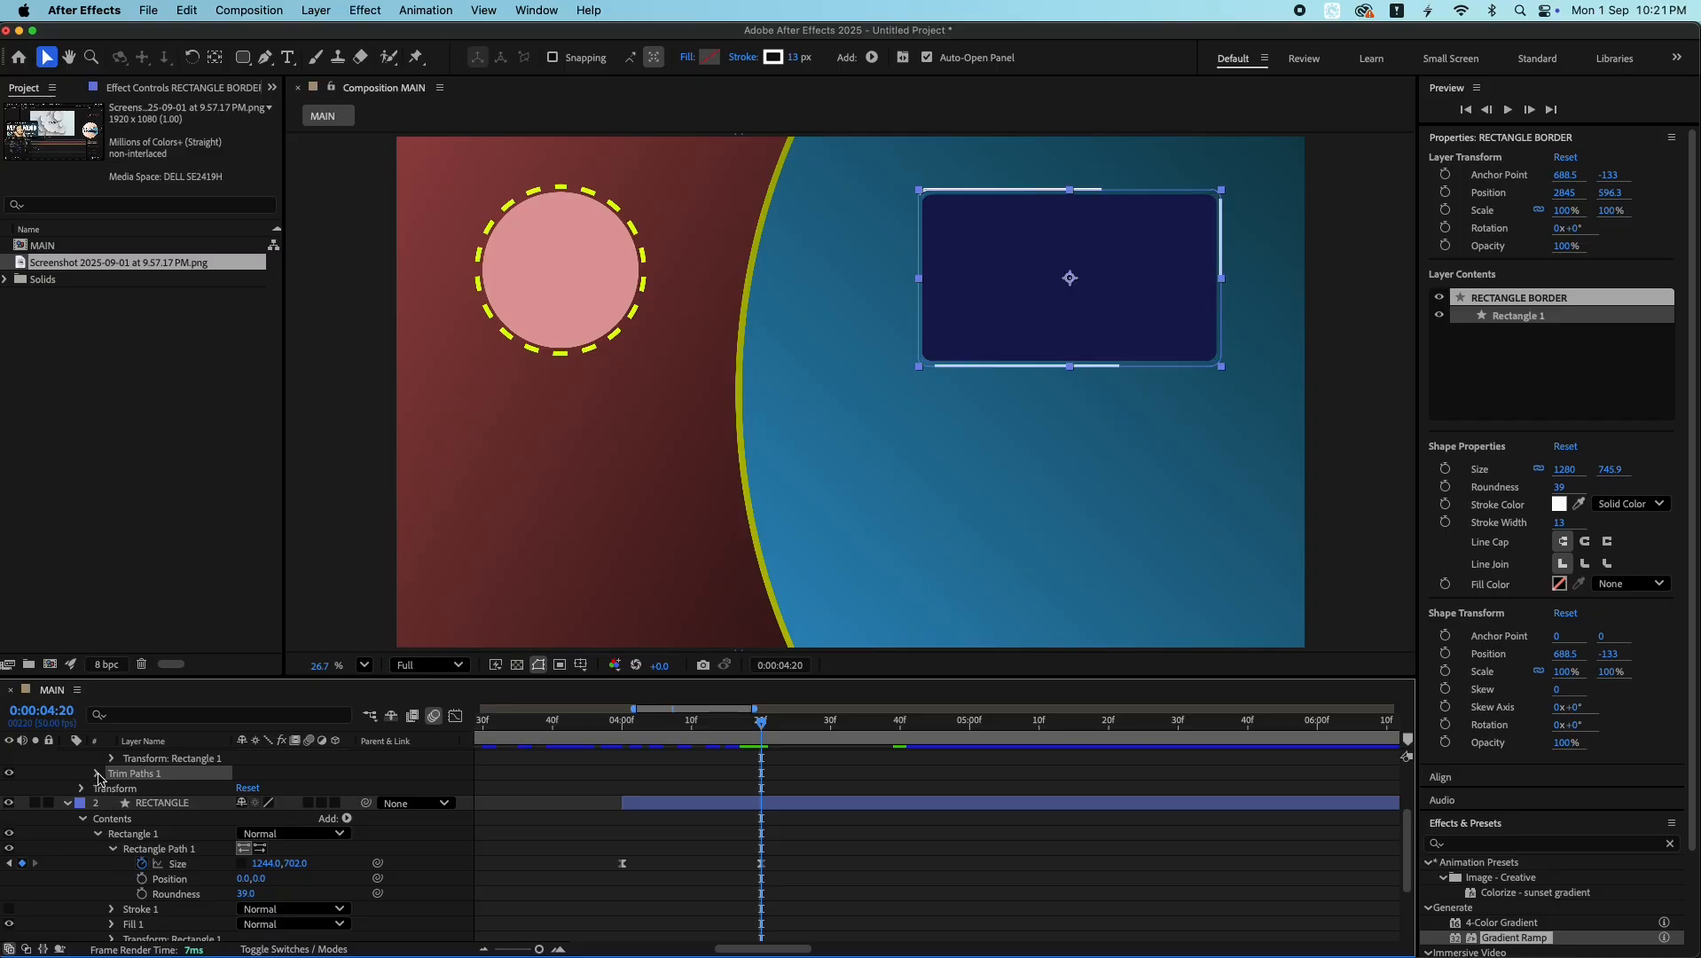
- Animate the border's Trim Paths End from 0% at 0:00:04:20 to 100% at 0:00:04:40
left_click(97, 773)
left_click(126, 802)
key("shift+Page_Down")
key("shift+Page_Down")
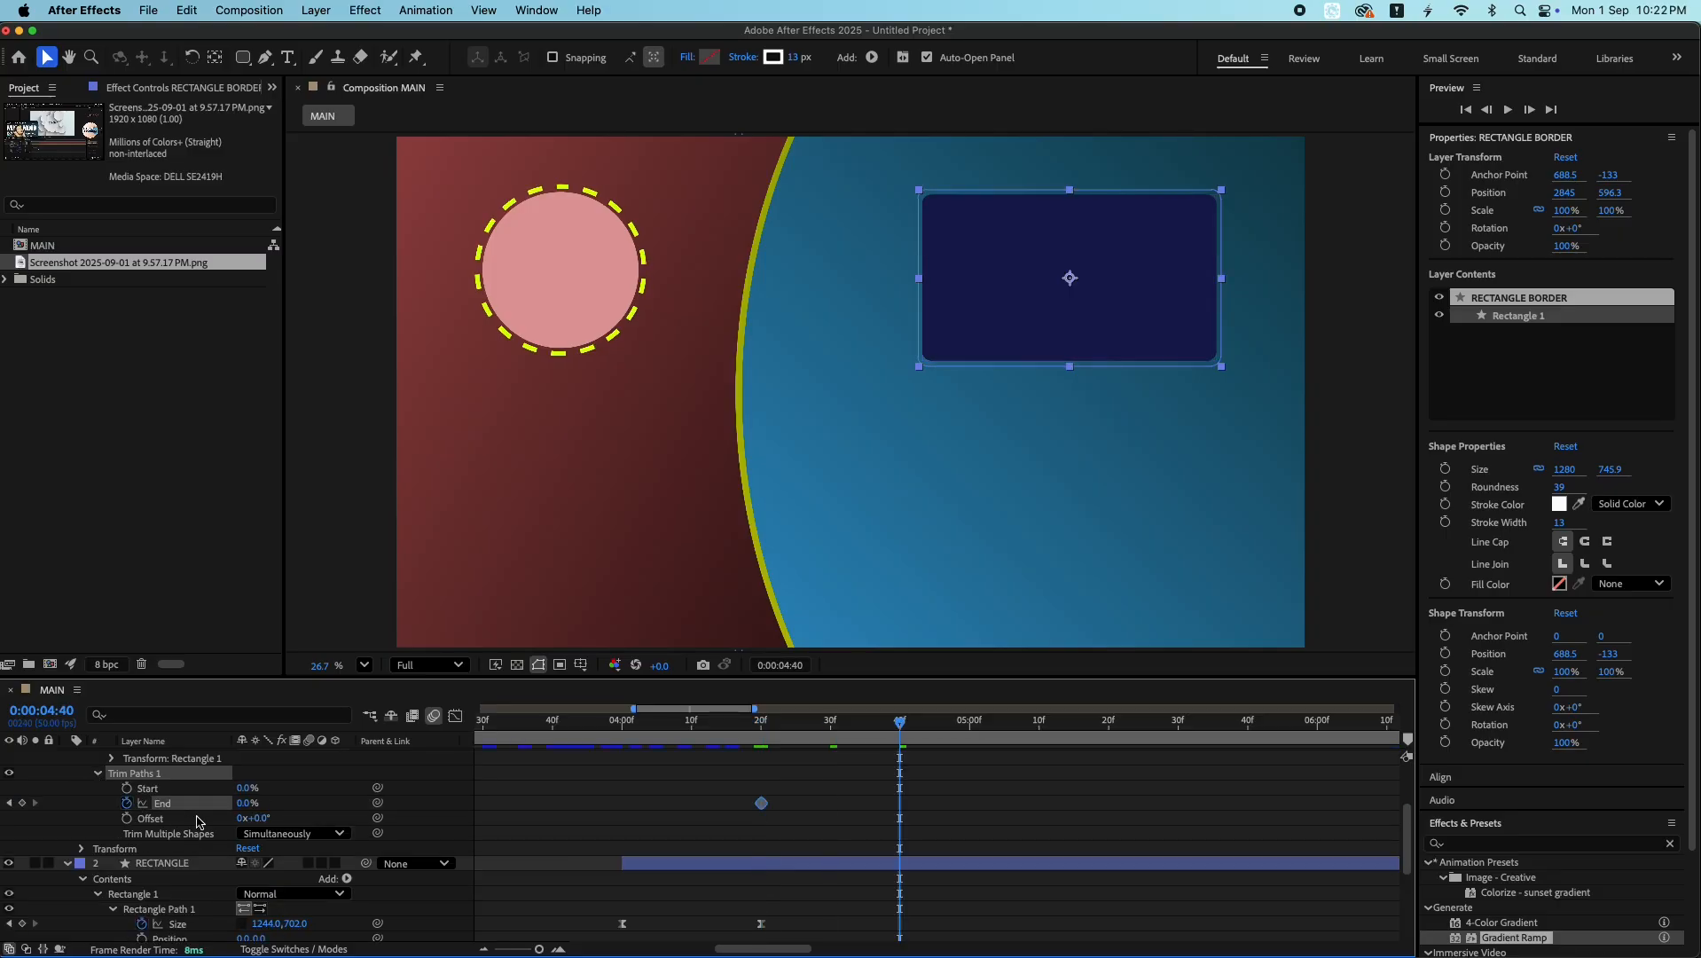
left_click_drag(244, 811, 358, 809)
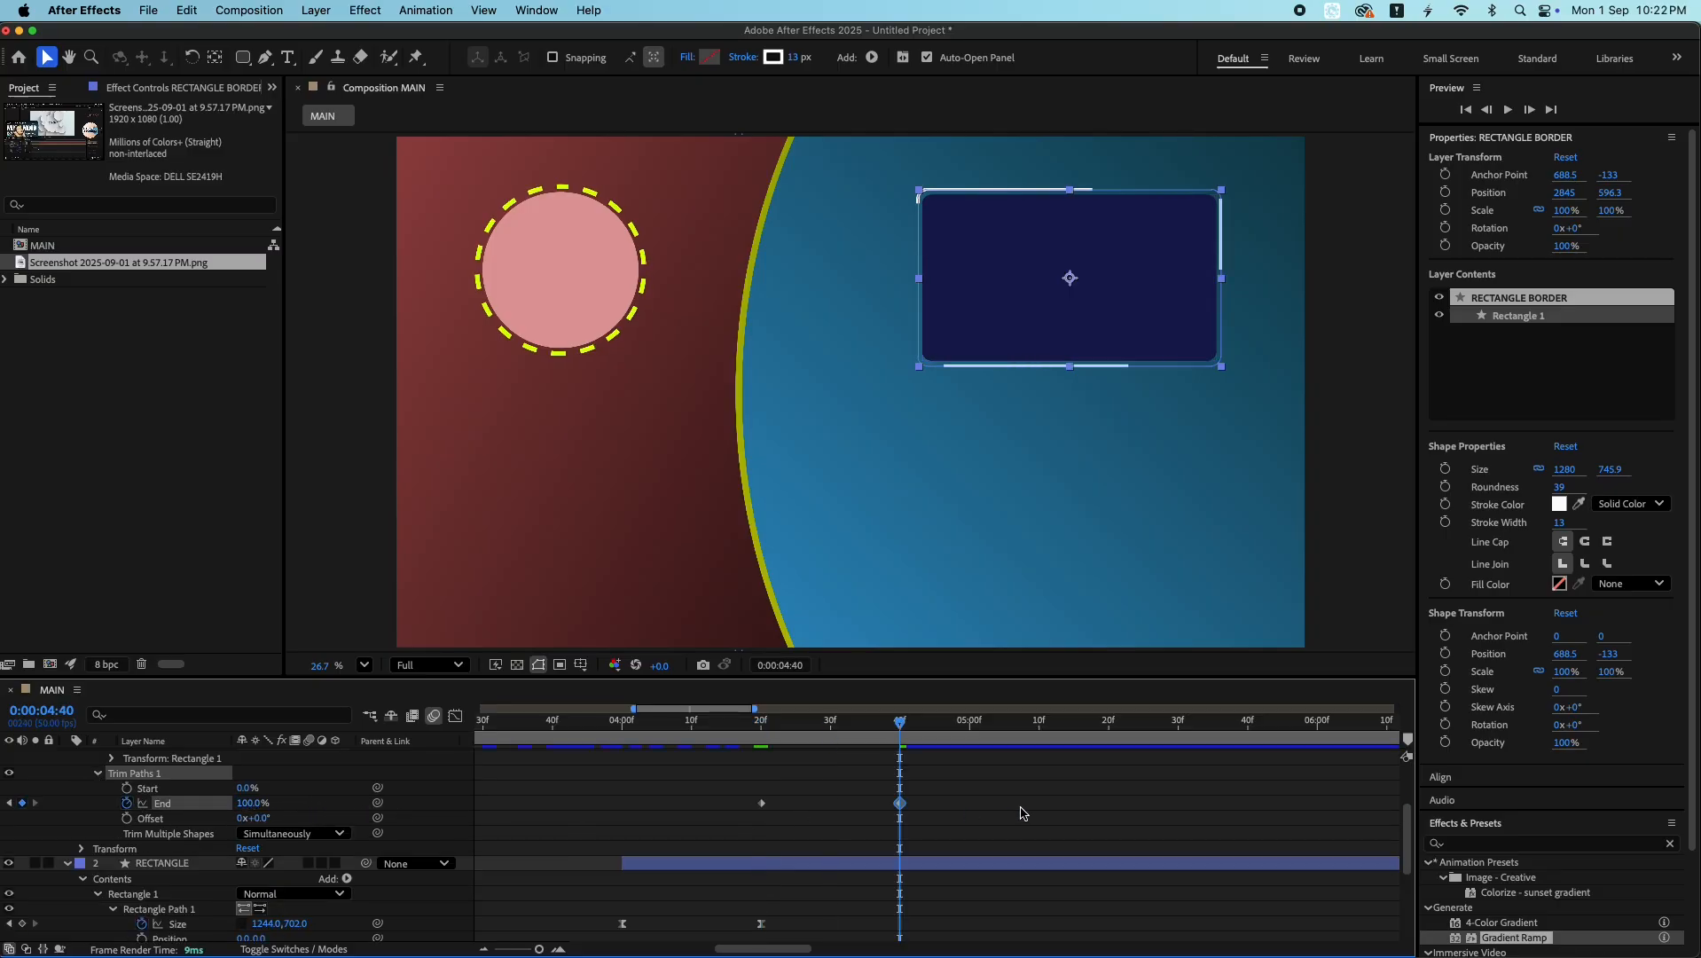
- Apply Easy Ease to both Trim Paths End keyframes and preview the animation from about 0:00:03:46
left_click_drag(1061, 832, 688, 803)
key("F9")
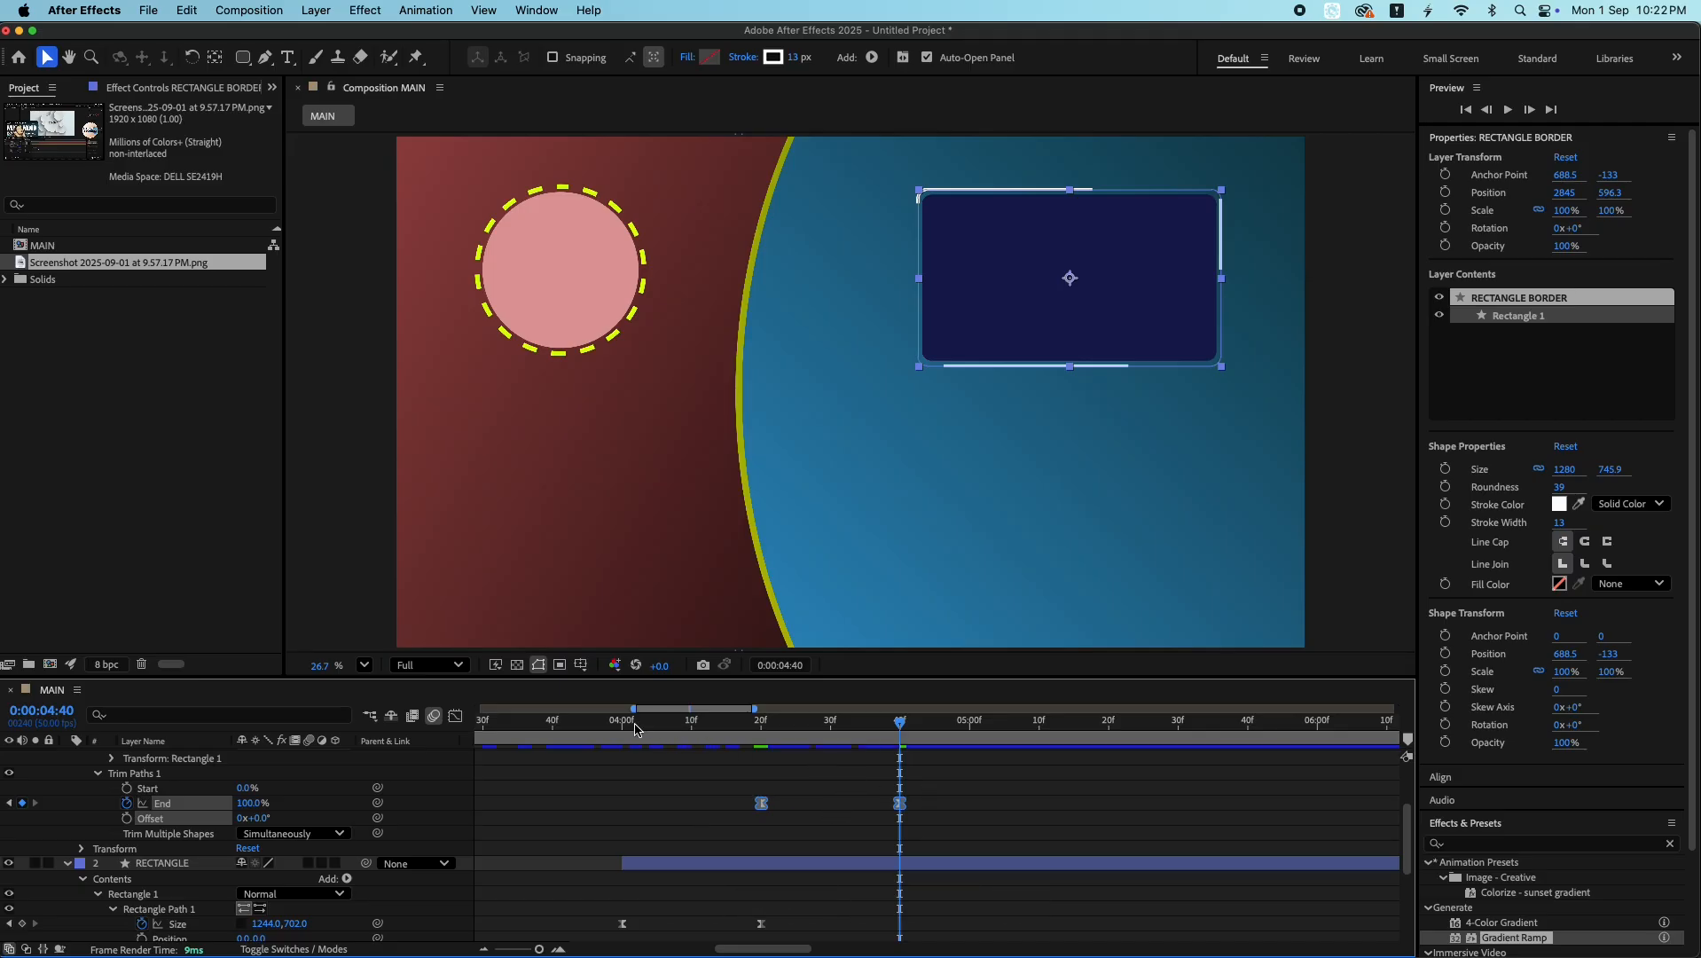
left_click(593, 720)
key("space")
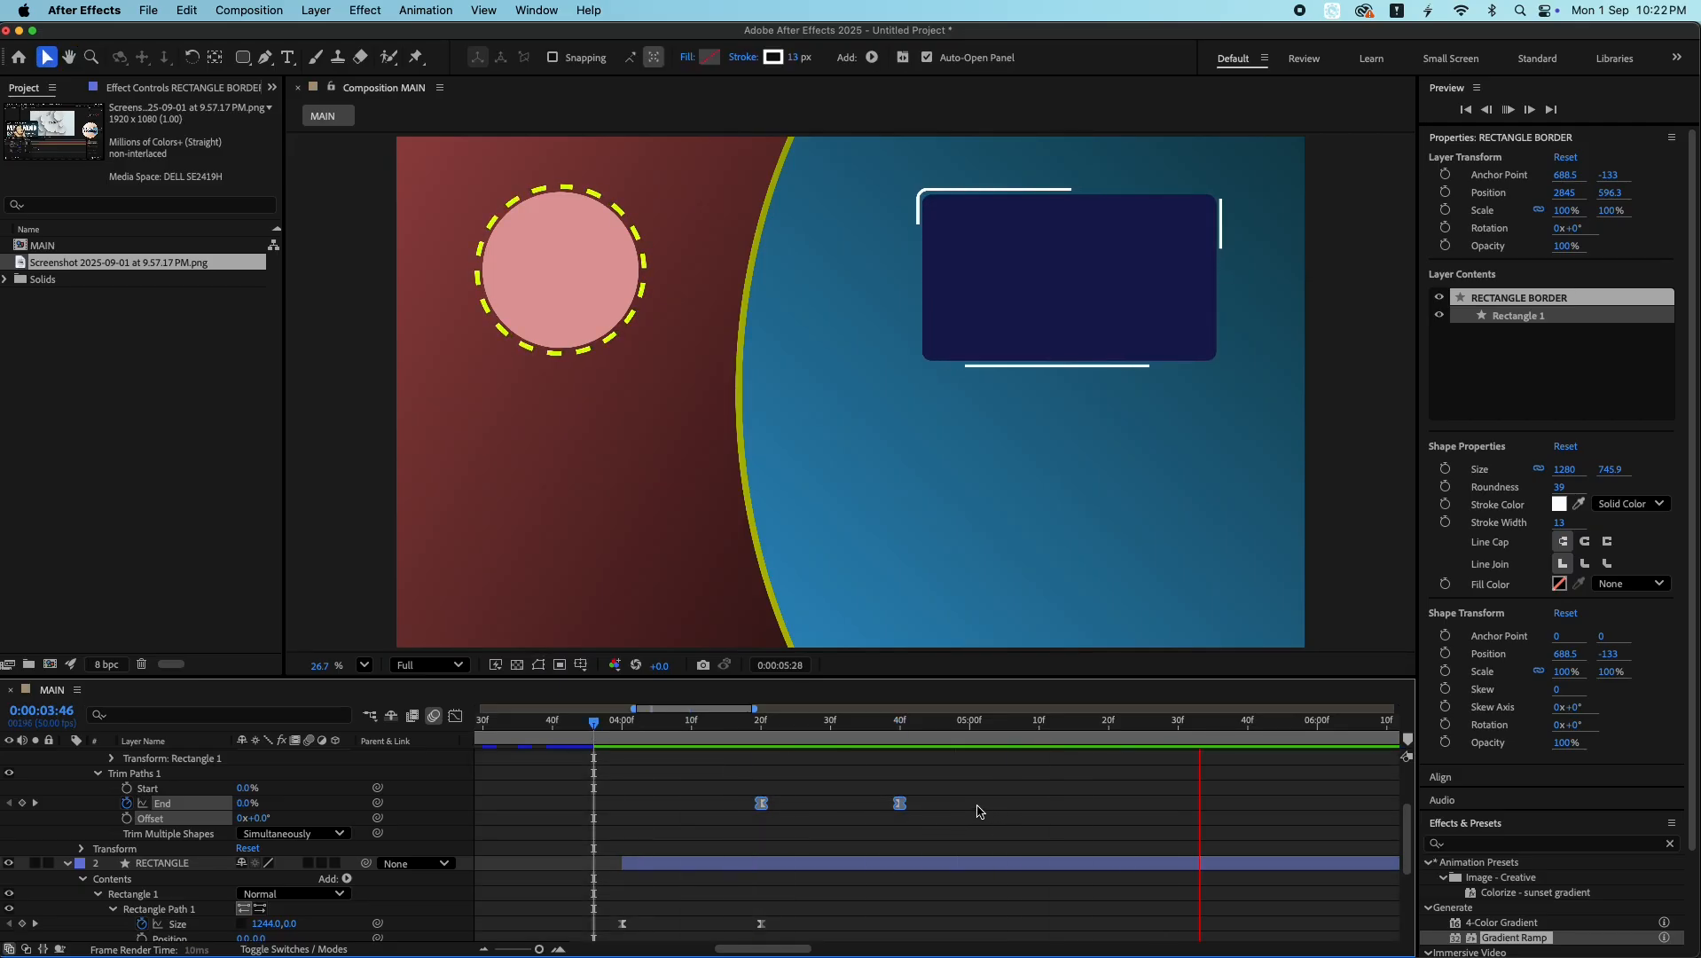
key("space")
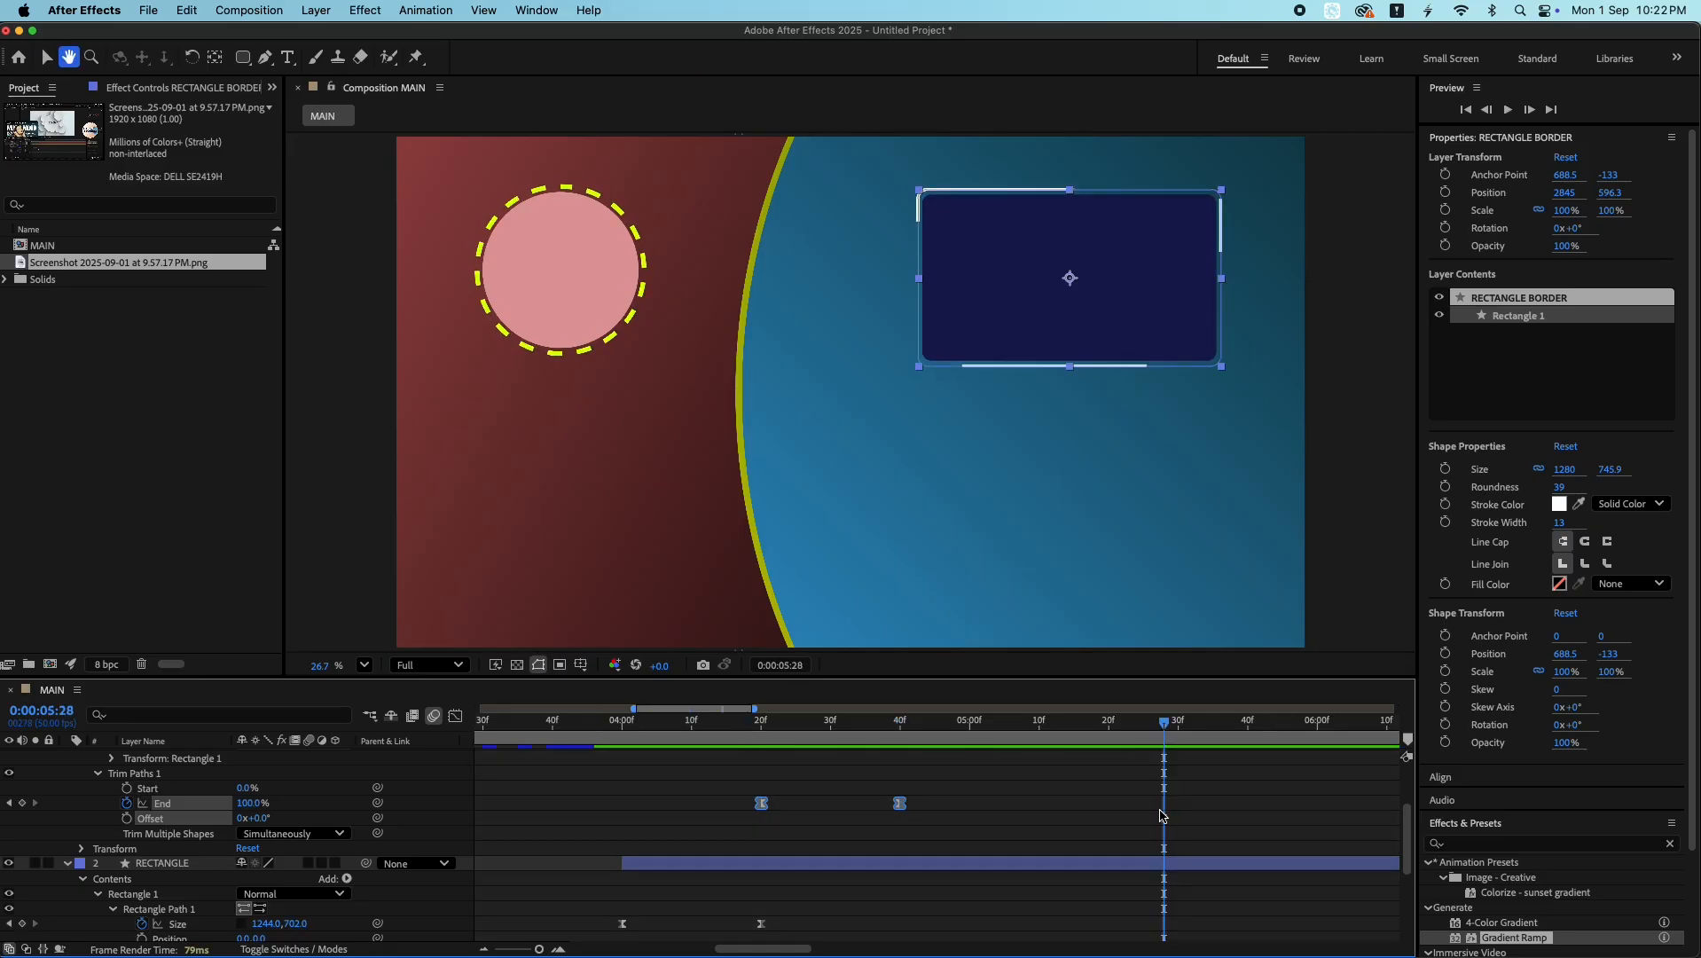
- Change the RECTANGLE BORDER dash Offset expression to time*-100 to reverse the dash movement, and preview it
scroll(997, 812, "down", 4)
scroll(997, 814, "up", 5)
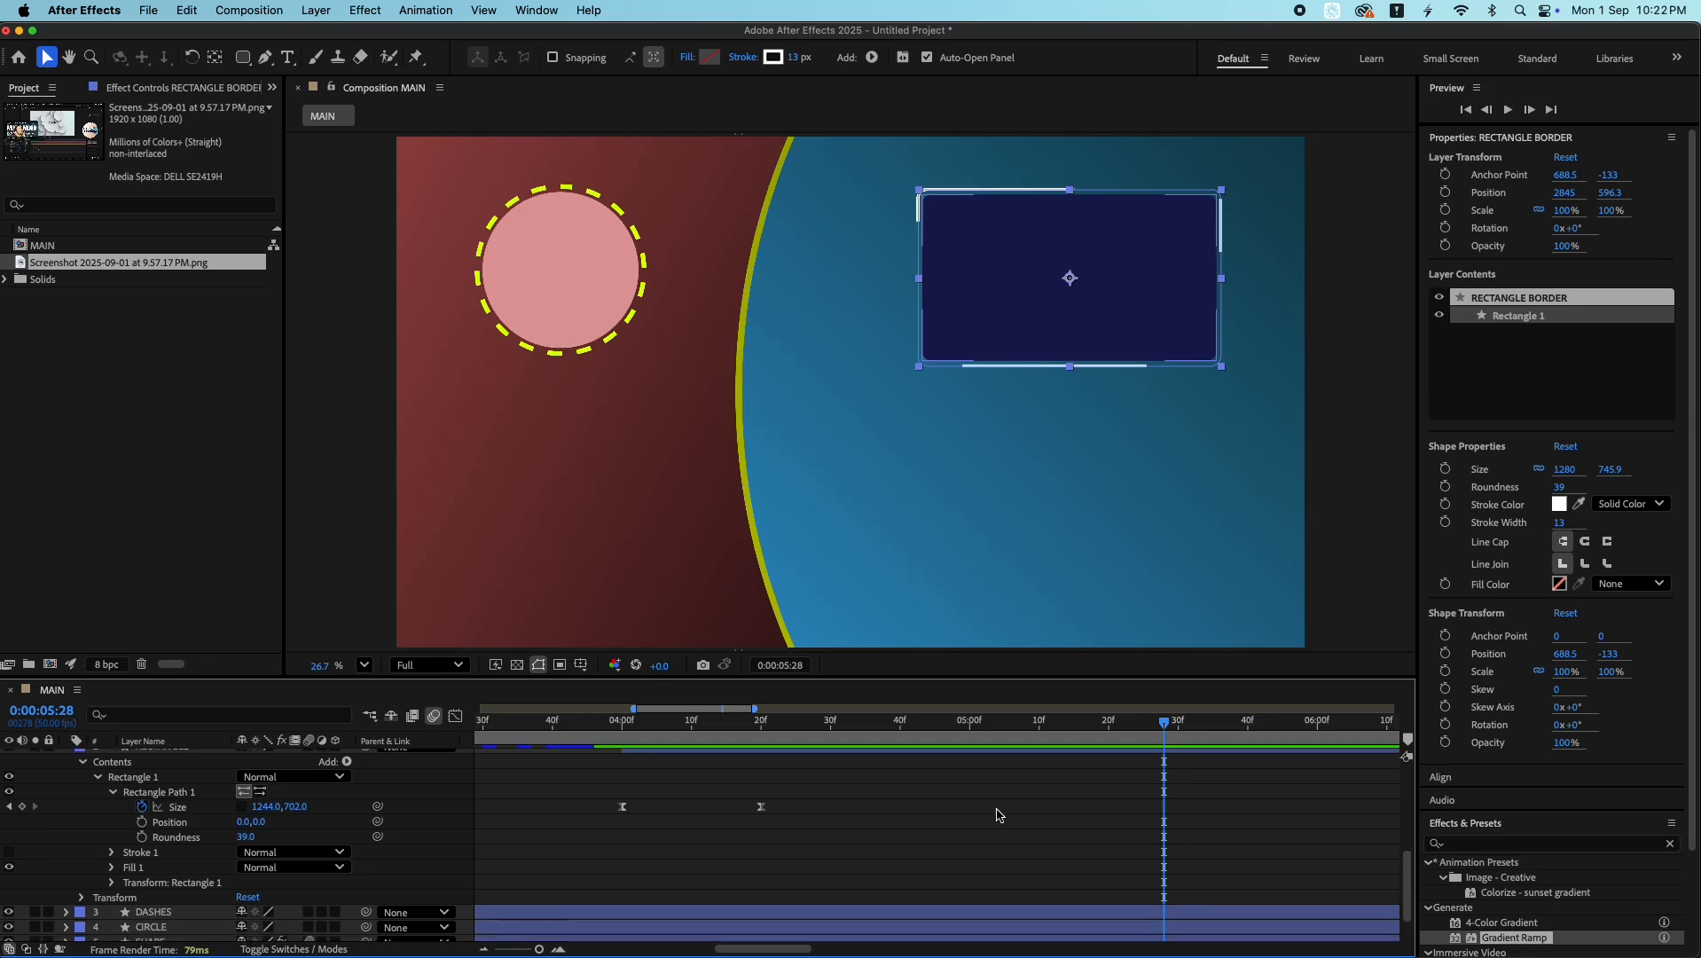
scroll(190, 801, "up", 1)
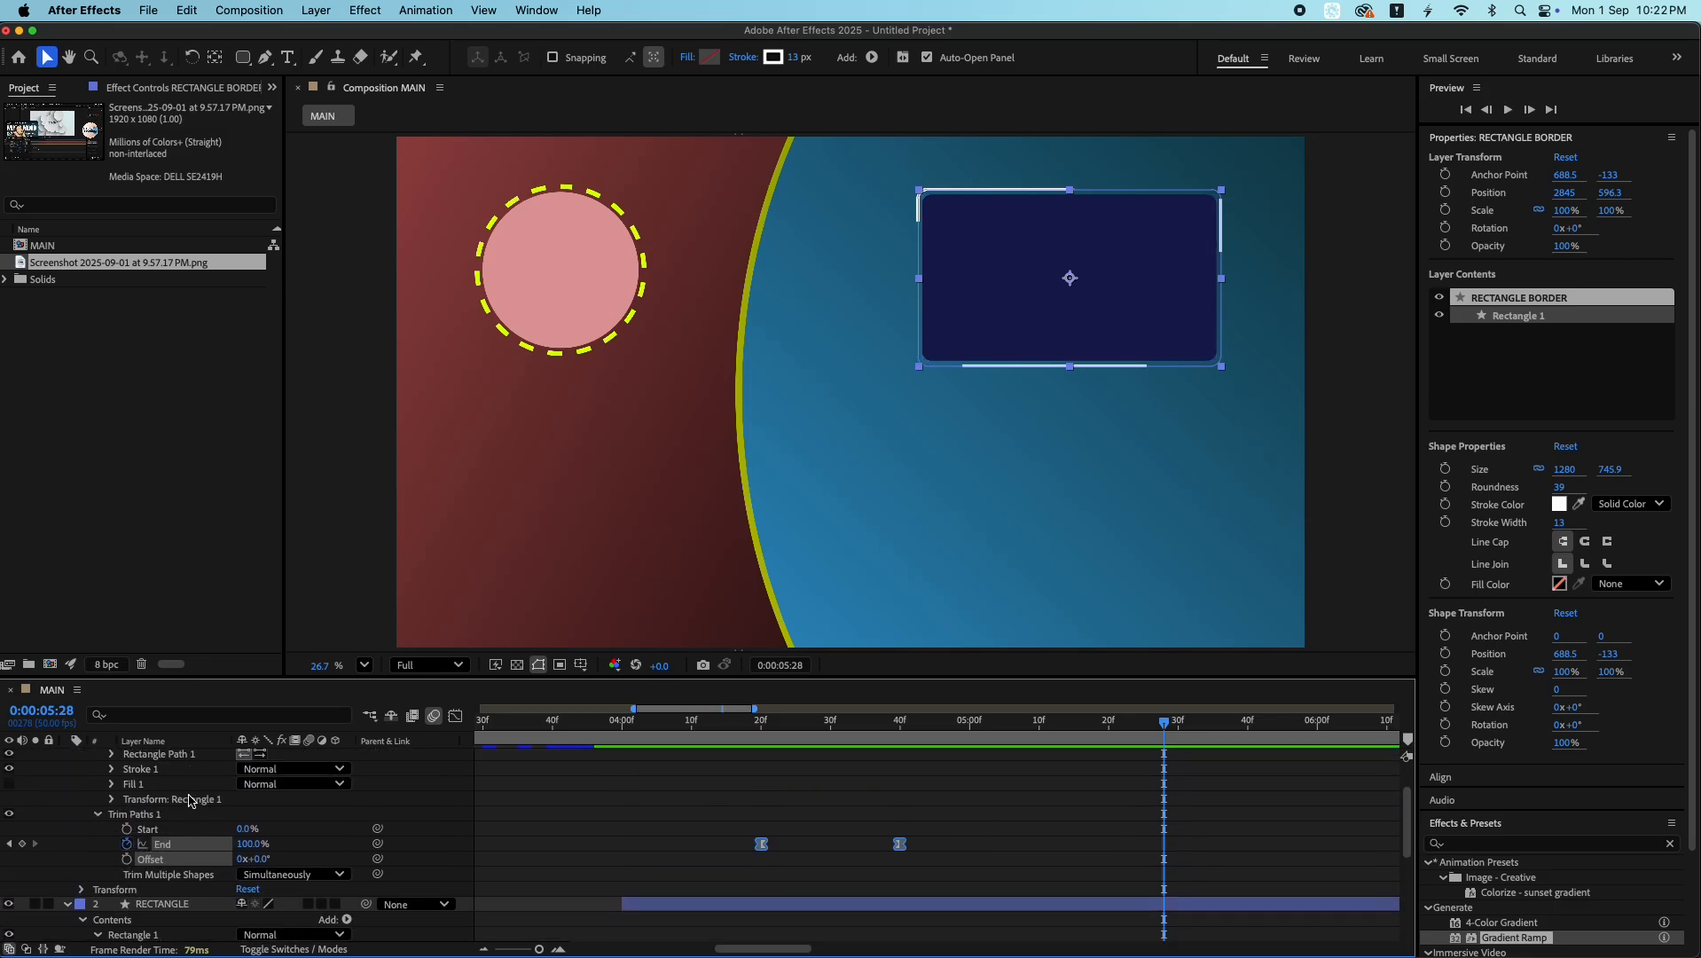
left_click(111, 769)
scroll(142, 816, "down", 2)
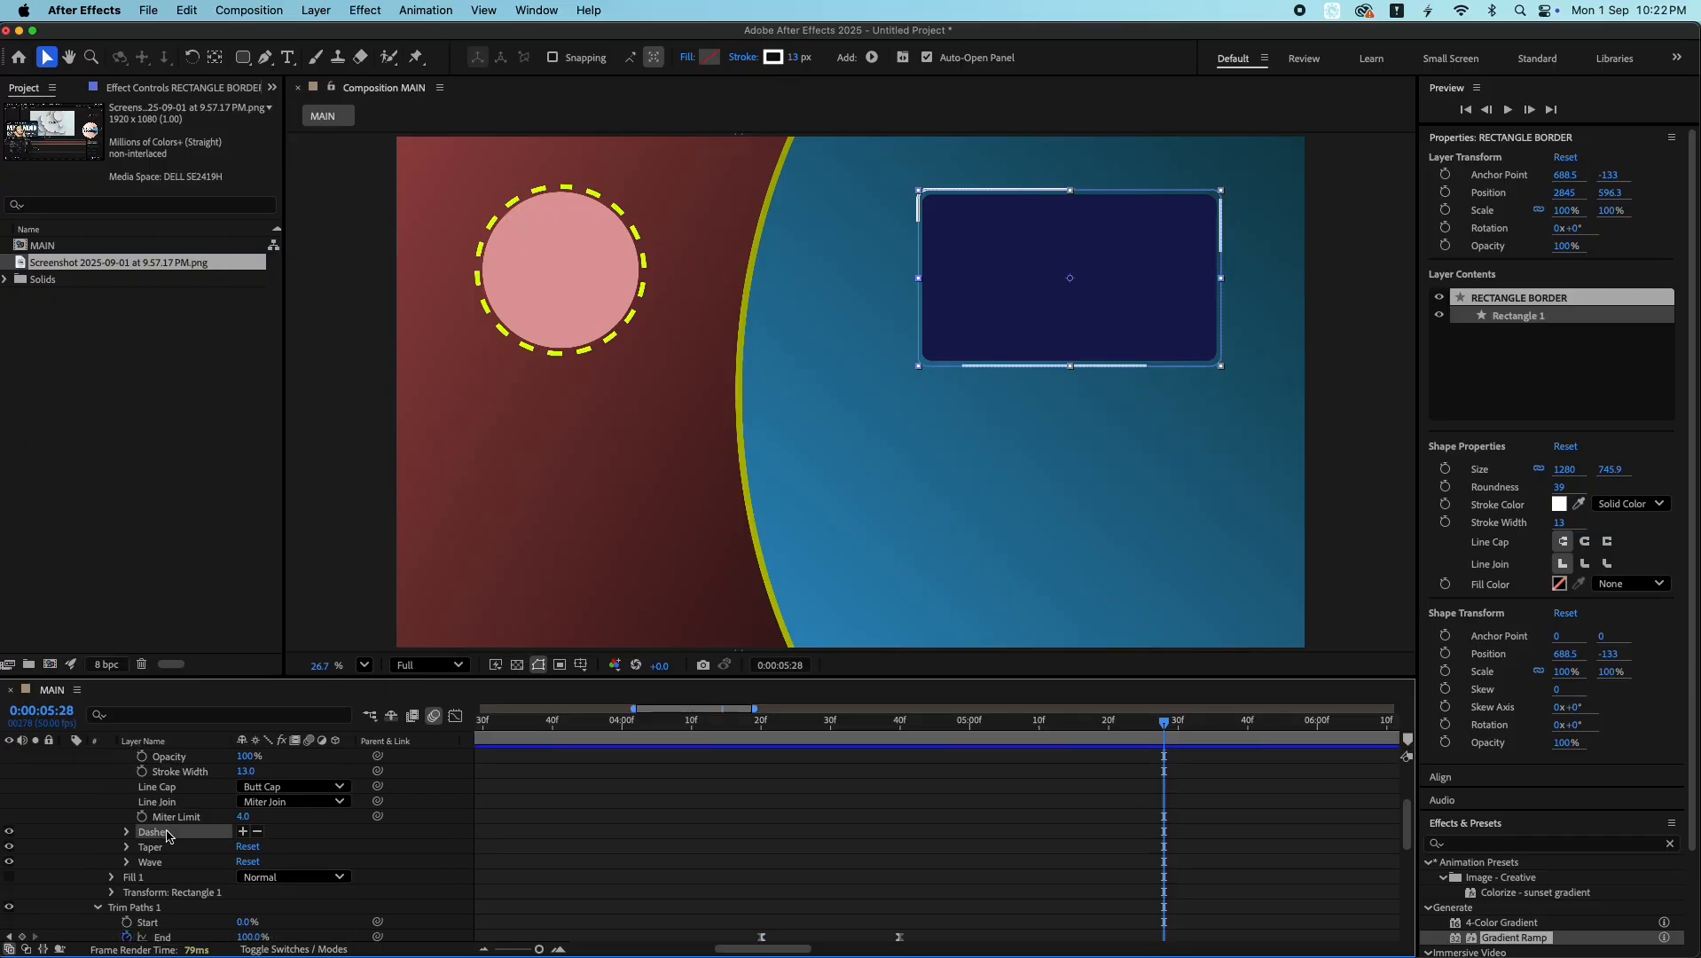
left_click(127, 833)
left_click(144, 863)
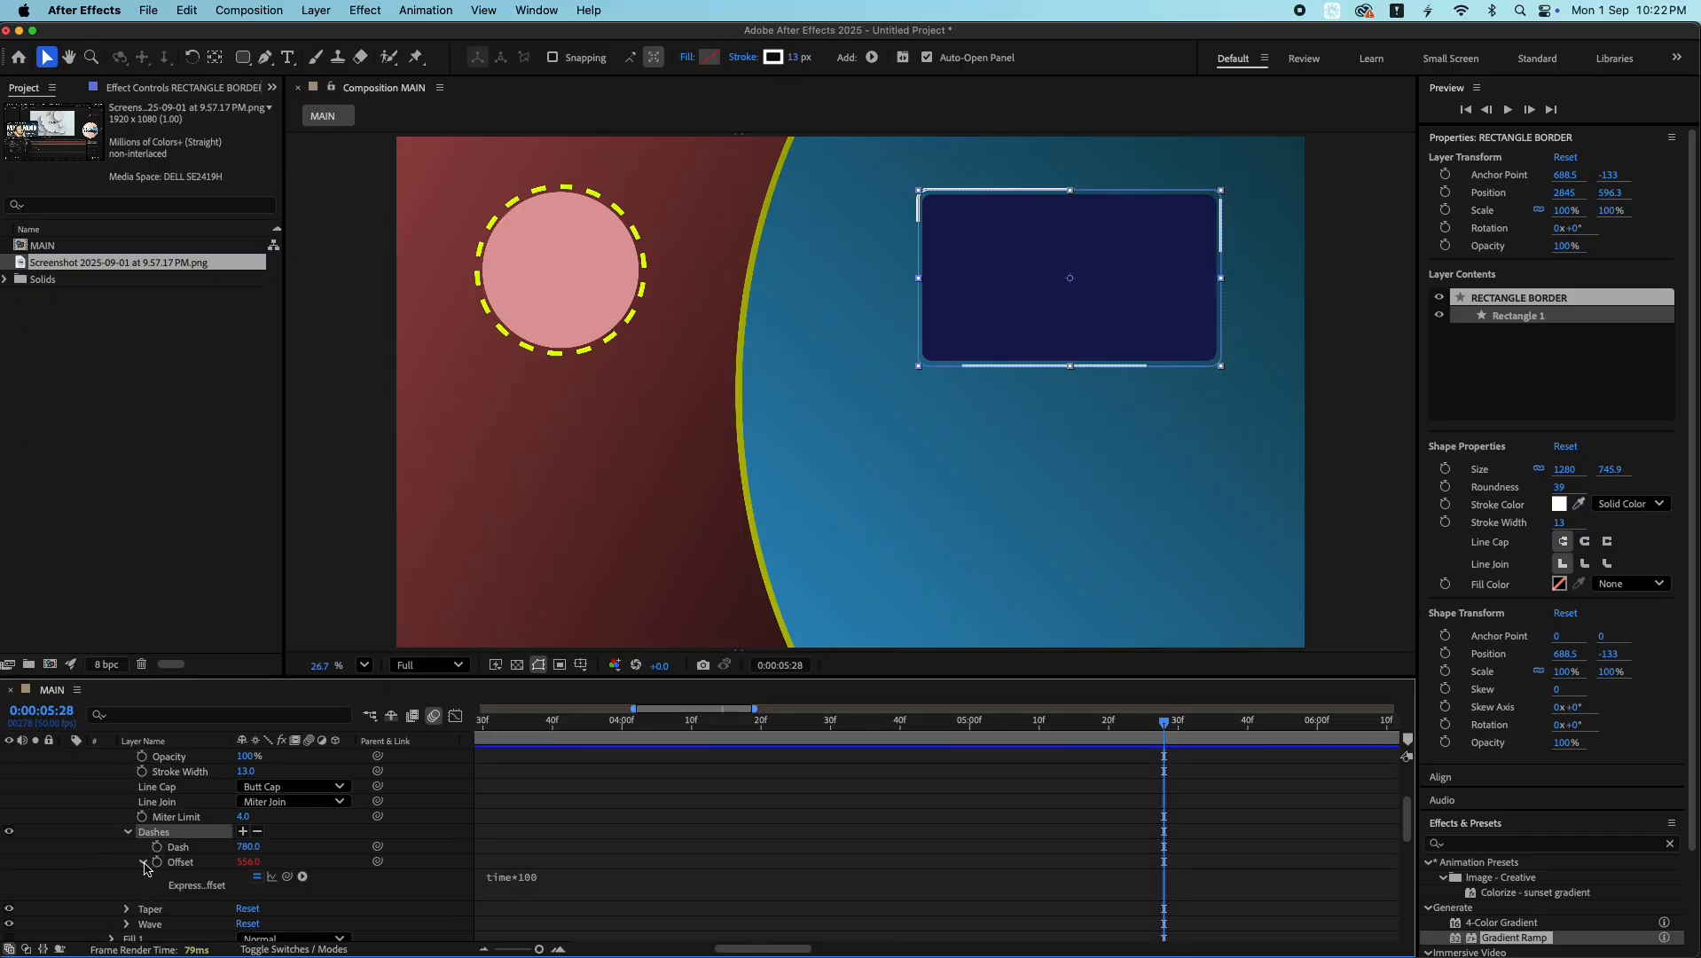
left_click(522, 883)
left_click(565, 884)
left_click(836, 904)
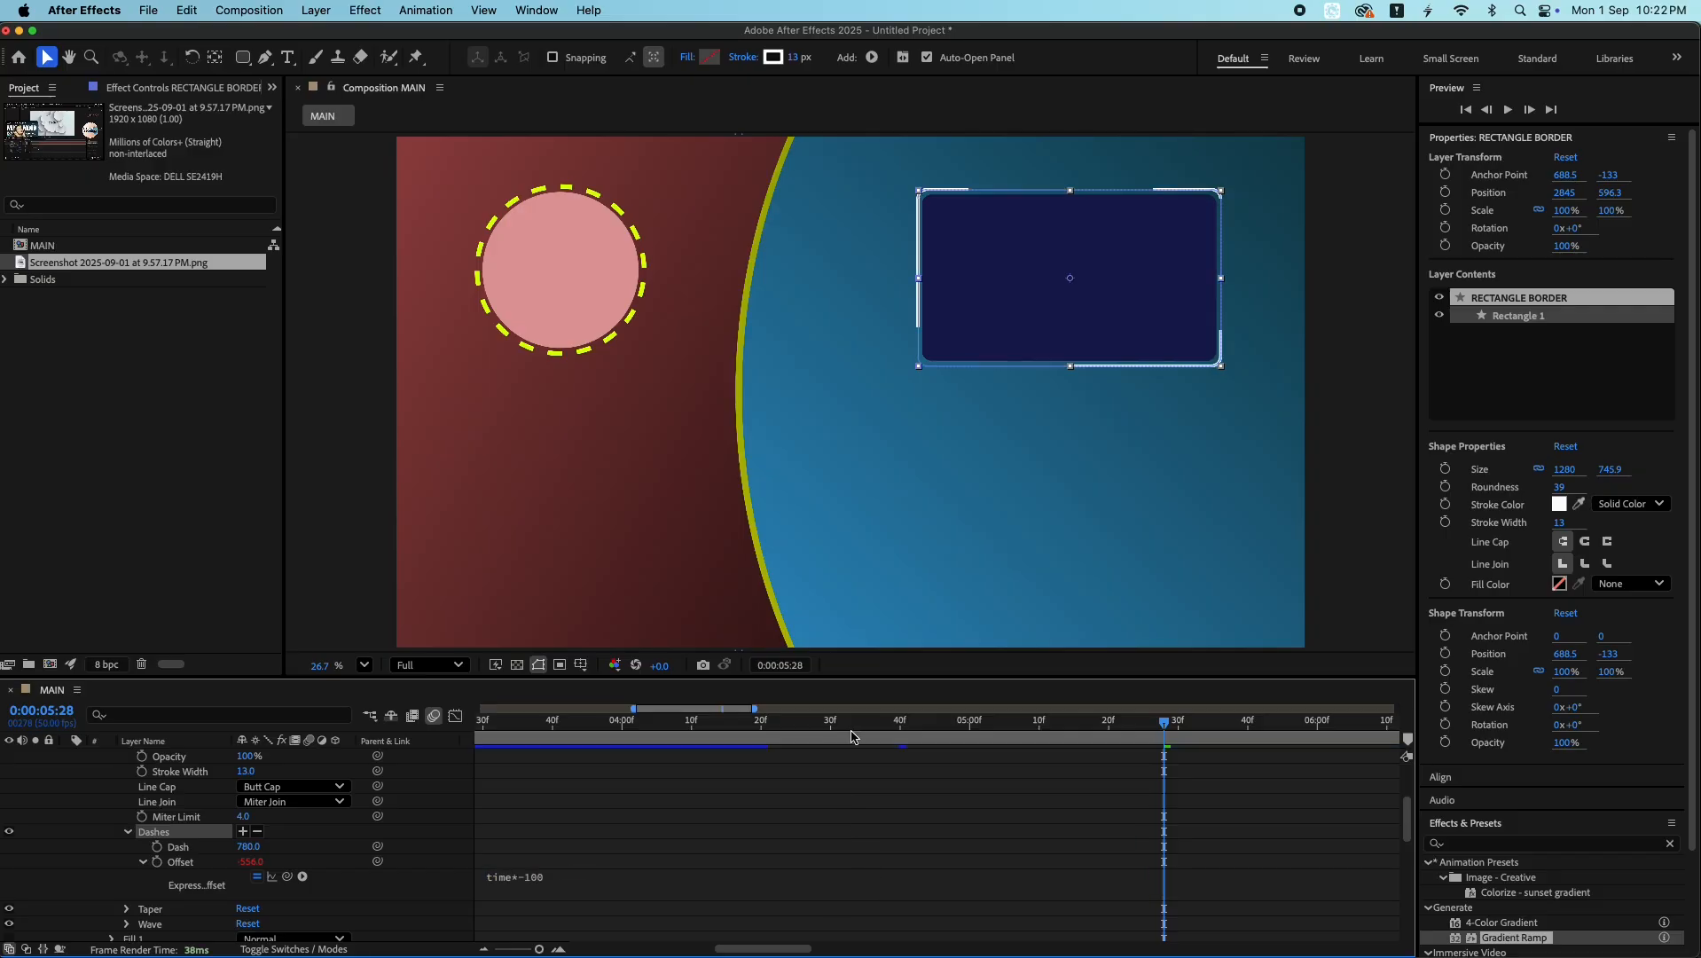
key("space")
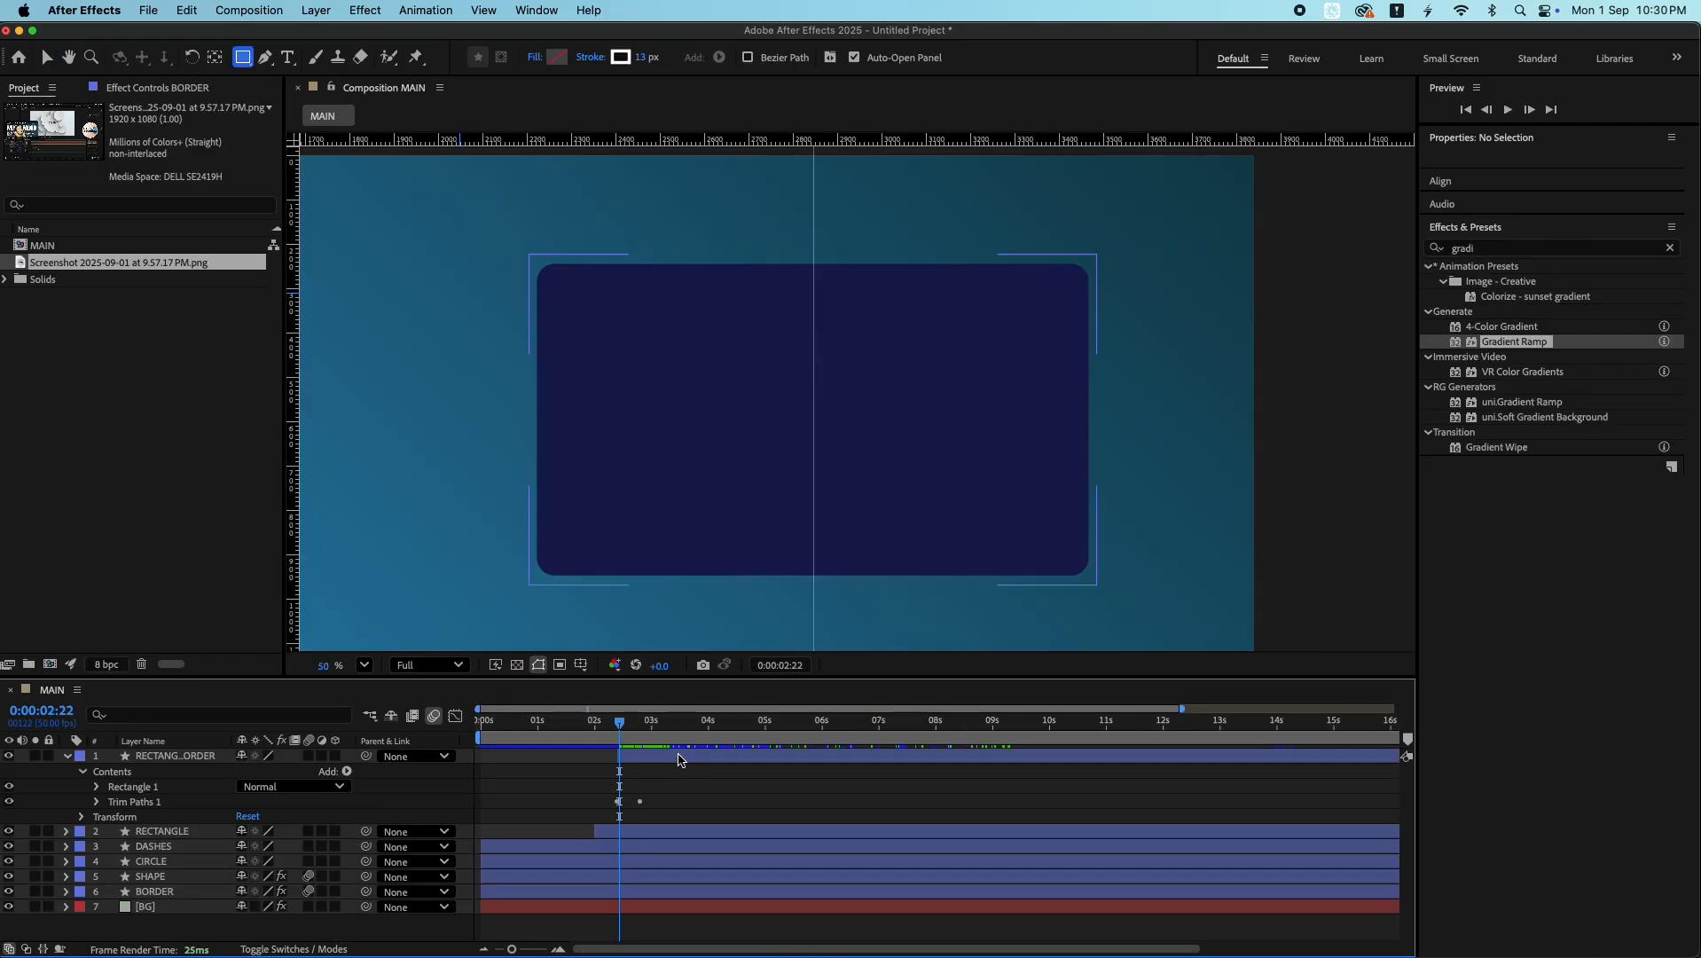
- Pre-compose the RECTANGLE BORDER layer into a new composition named BORDER, moving all attributes into it
key("super+shift+c")
type("BORDER")
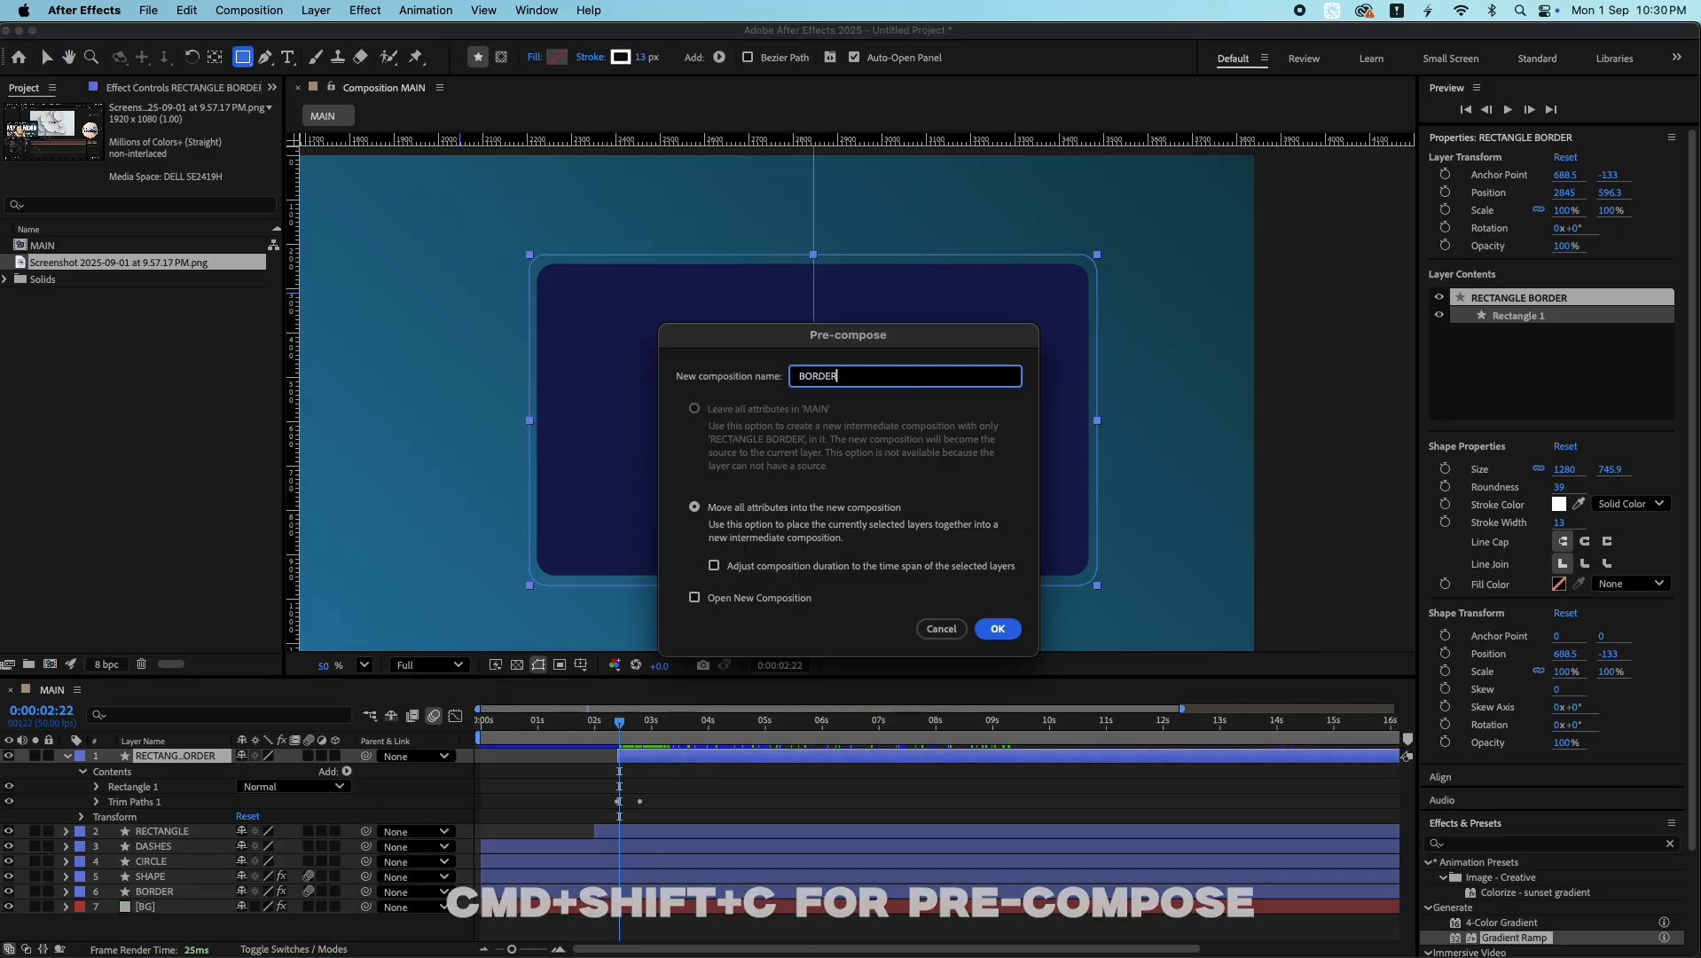
key("Return")
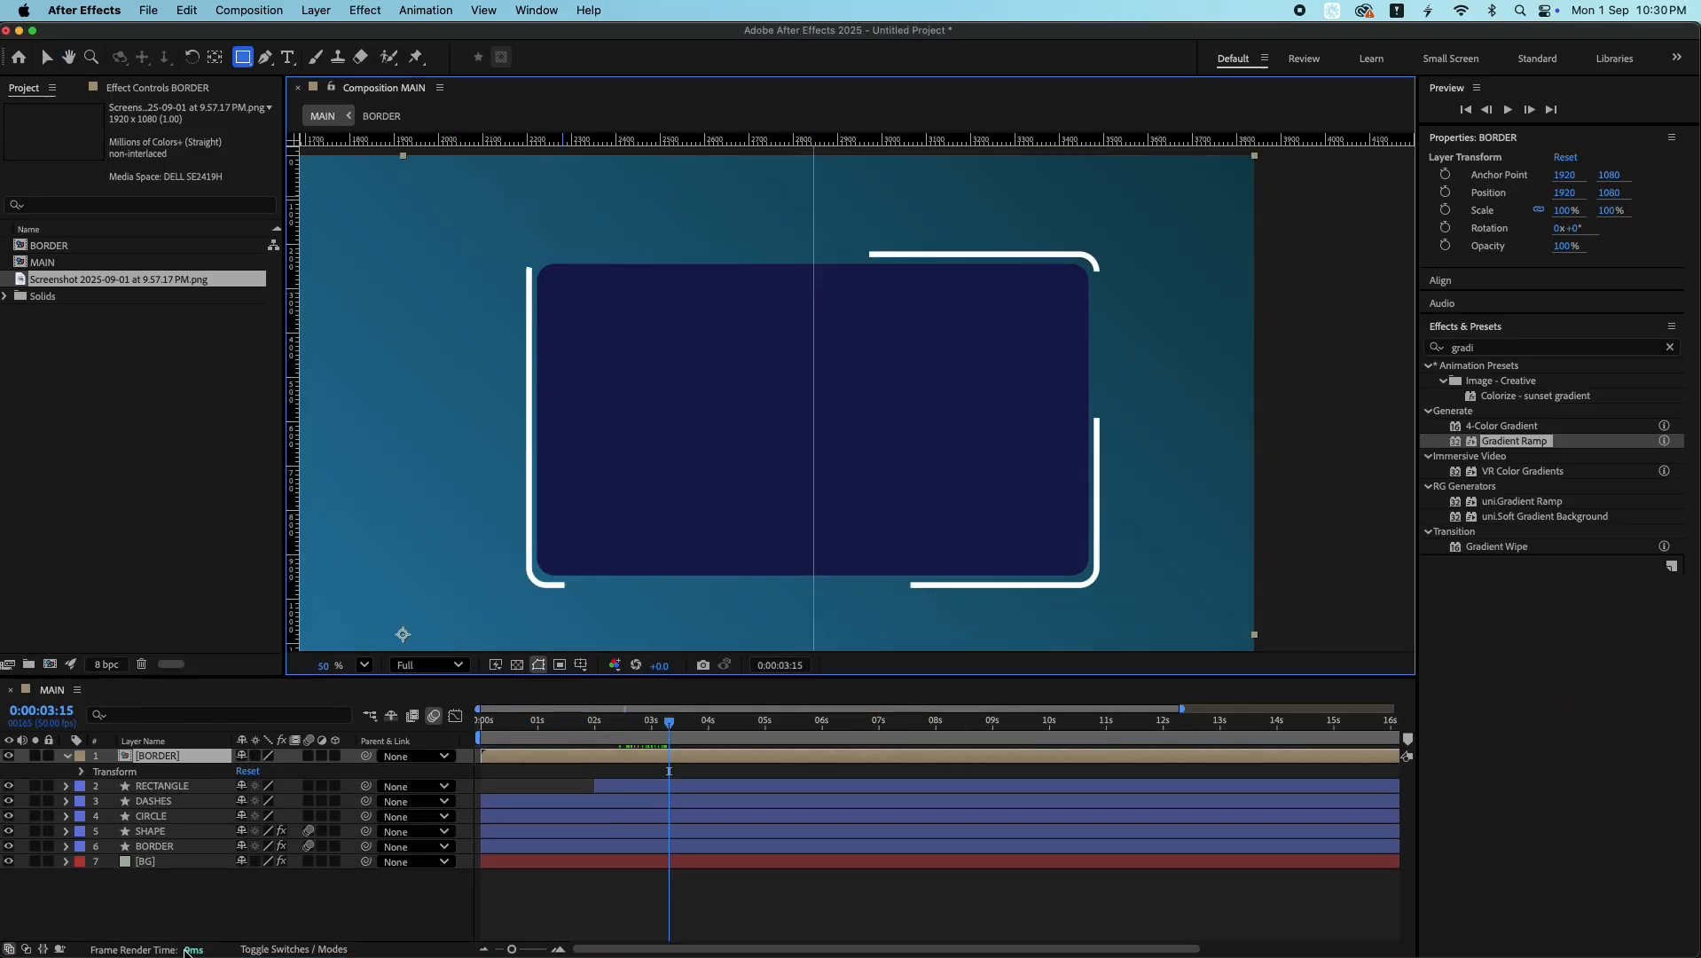
- Create a new text layer reading NEXT VIDEO in the MAIN composition
right_click(185, 905)
mouse_move(337, 723)
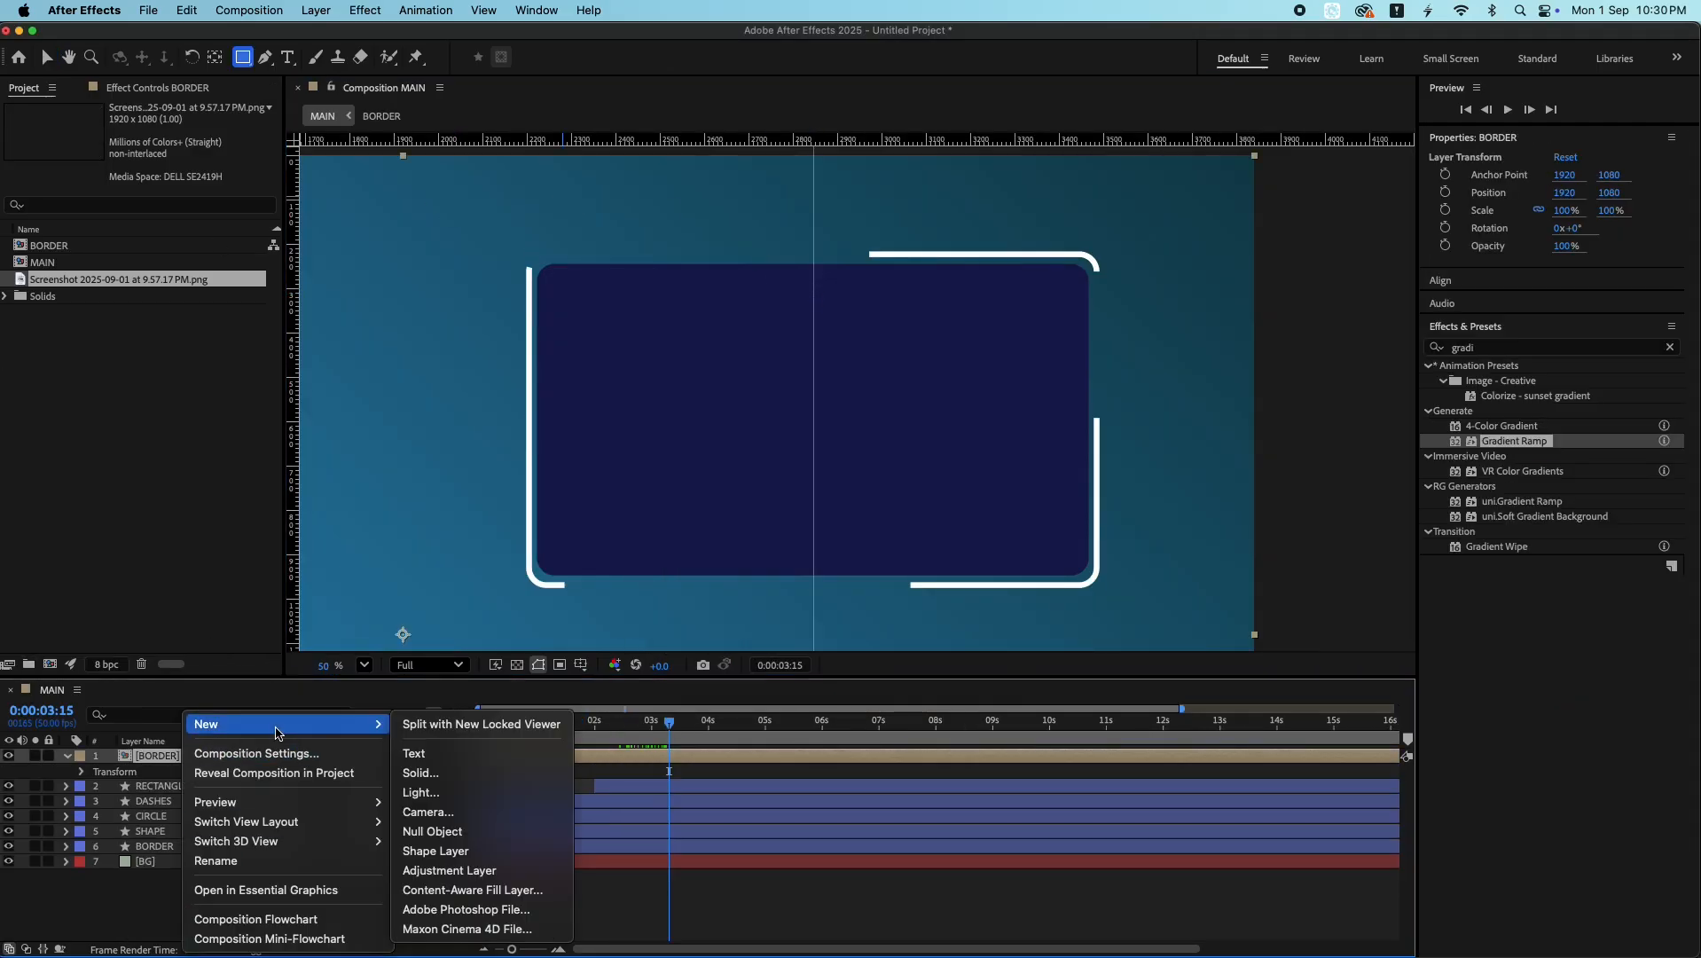
left_click(449, 763)
type("NEXT VIDEO")
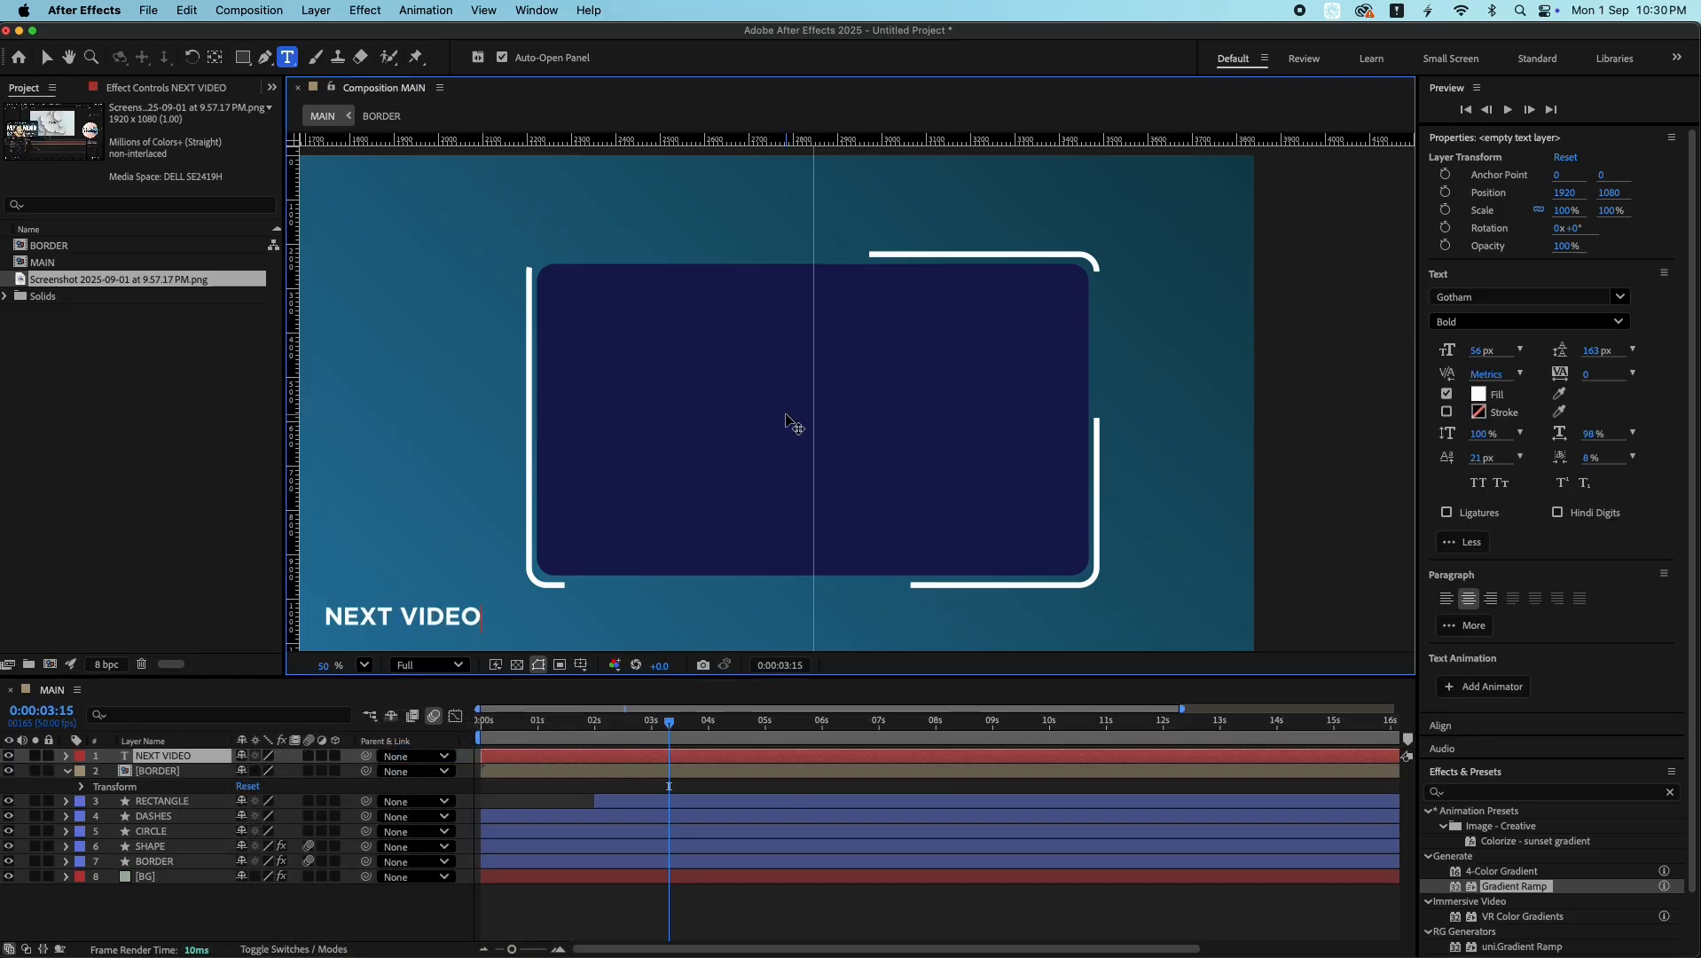
key("Escape")
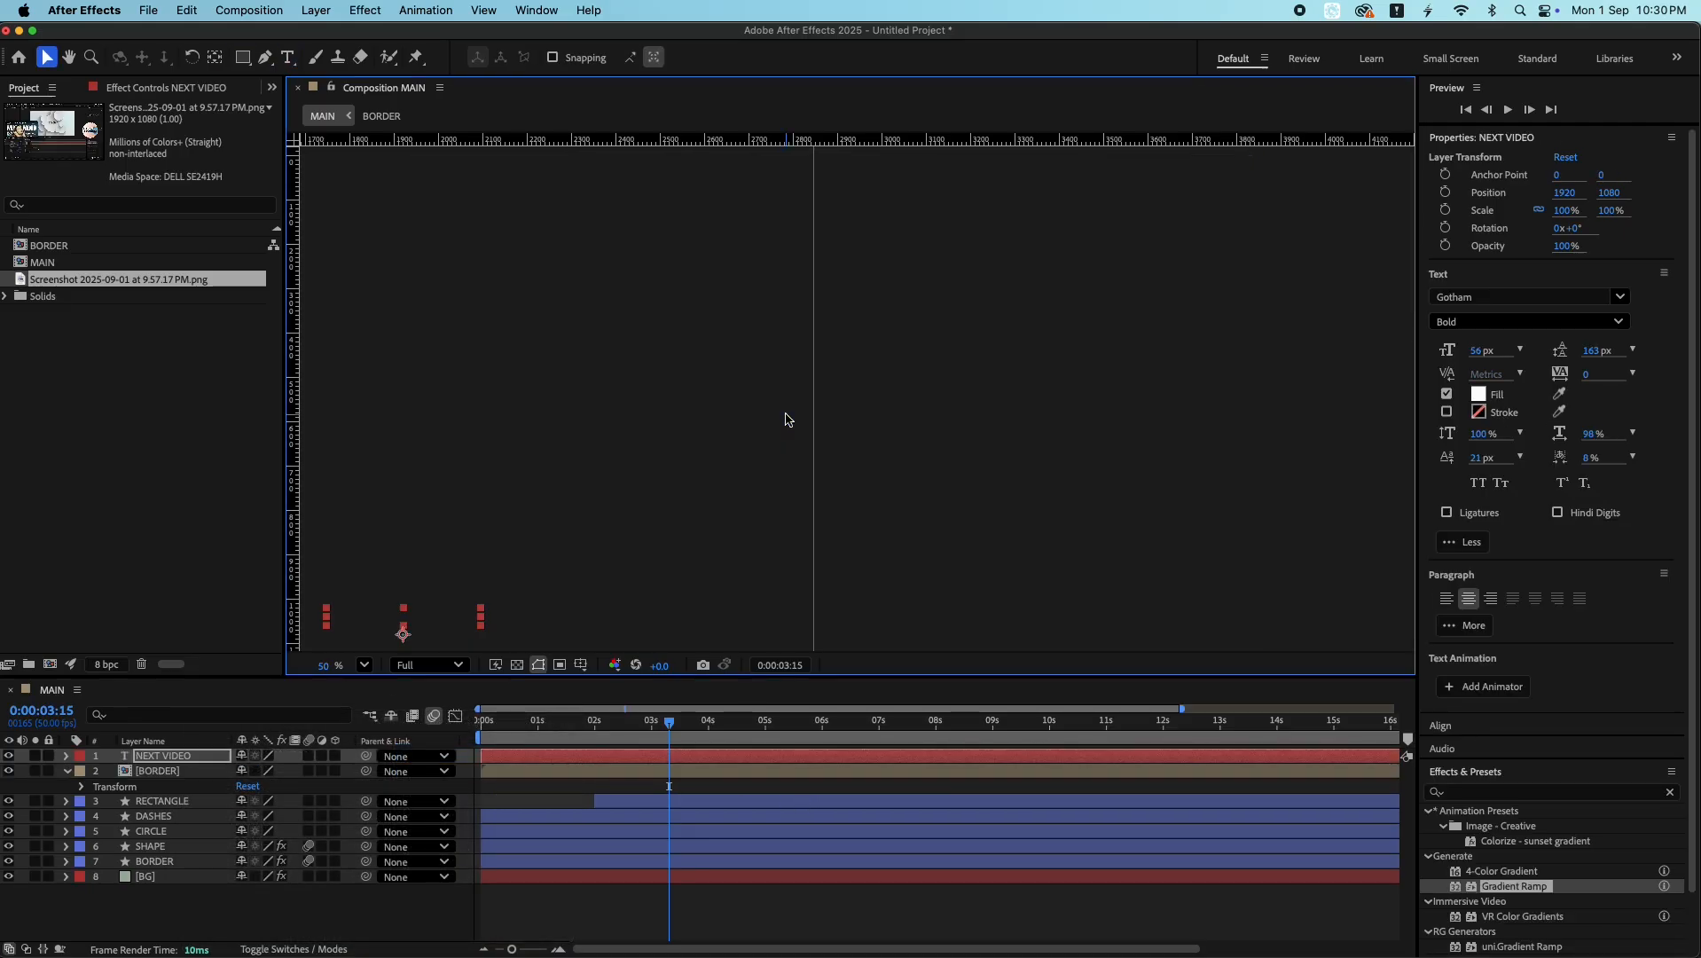
- Center the anchor point in the NEXT VIDEO text and move the text to about 2845, 208, centered over the navy rectangle's upper edge
key("alt+super+Home")
key("super+Home")
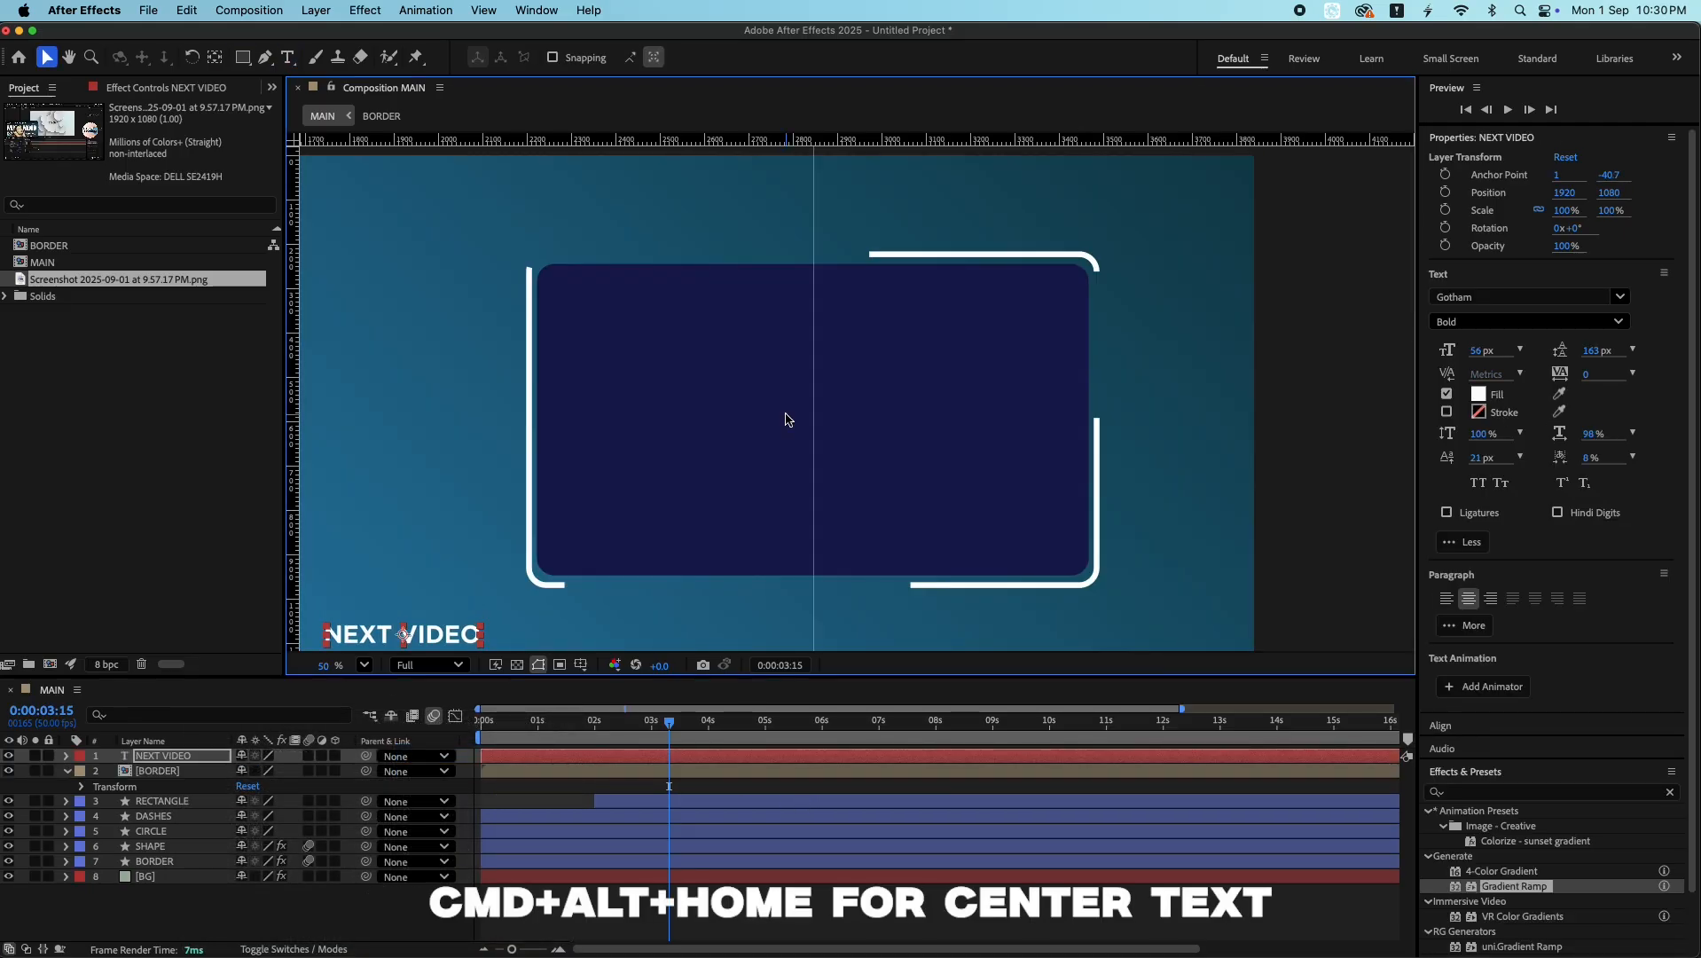
left_click_drag(446, 644, 863, 259)
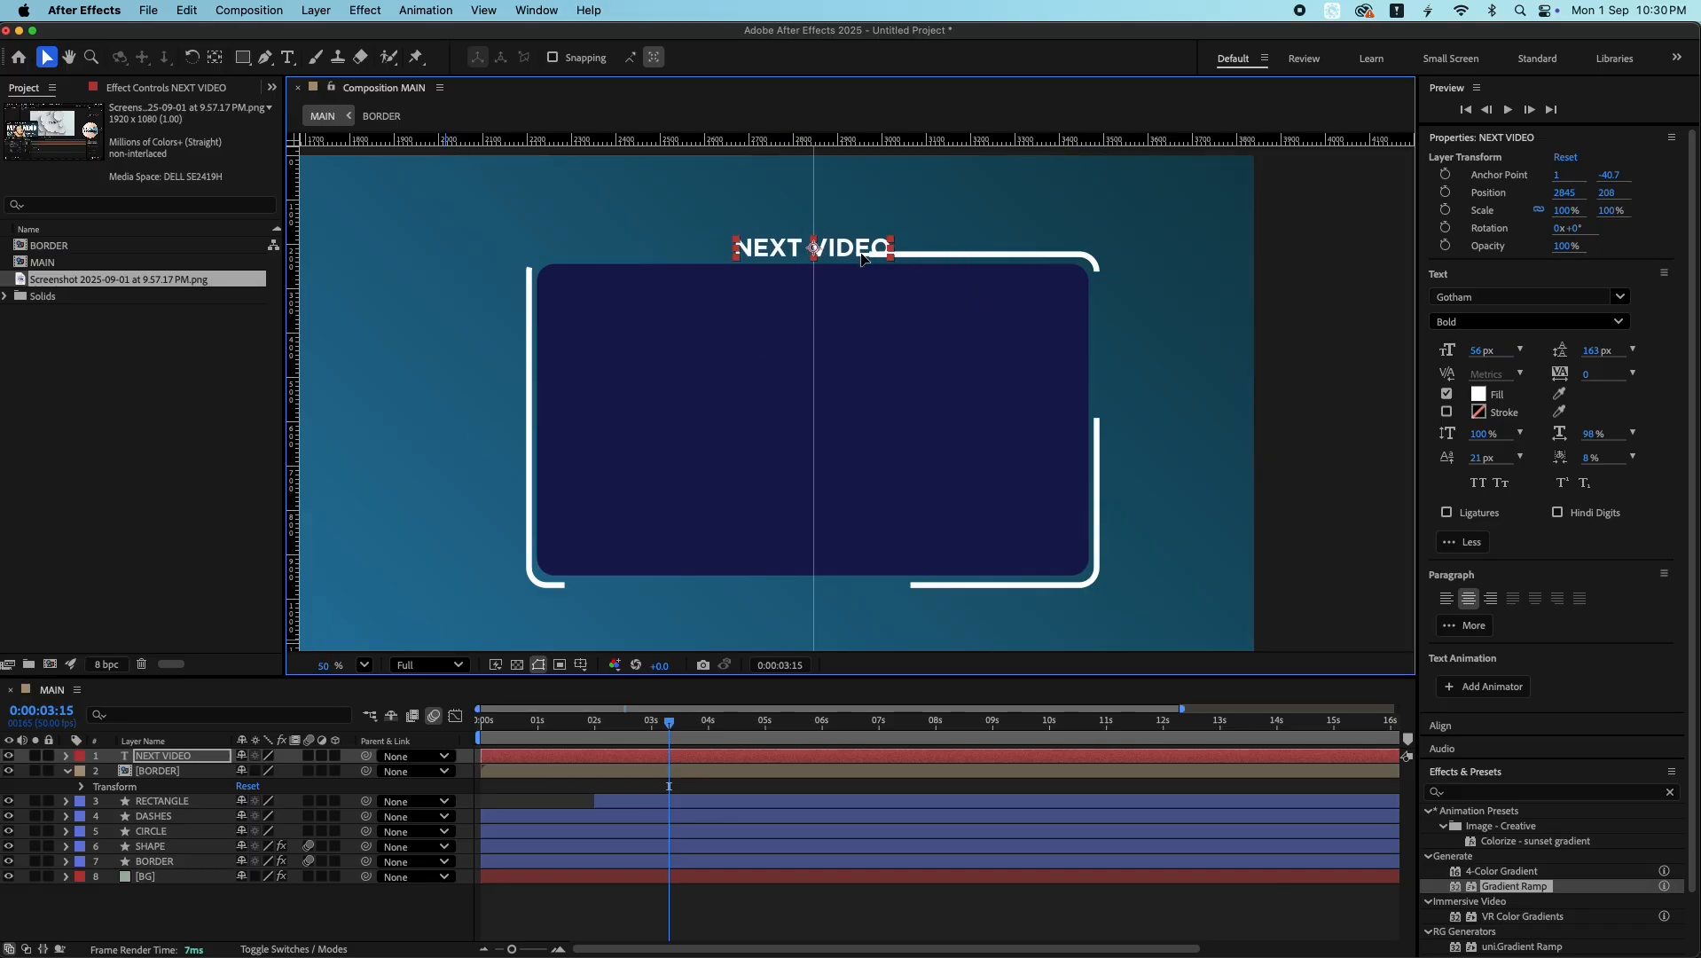
- Nudge the NEXT VIDEO text slightly down to a Y position of 209.5
key("q")
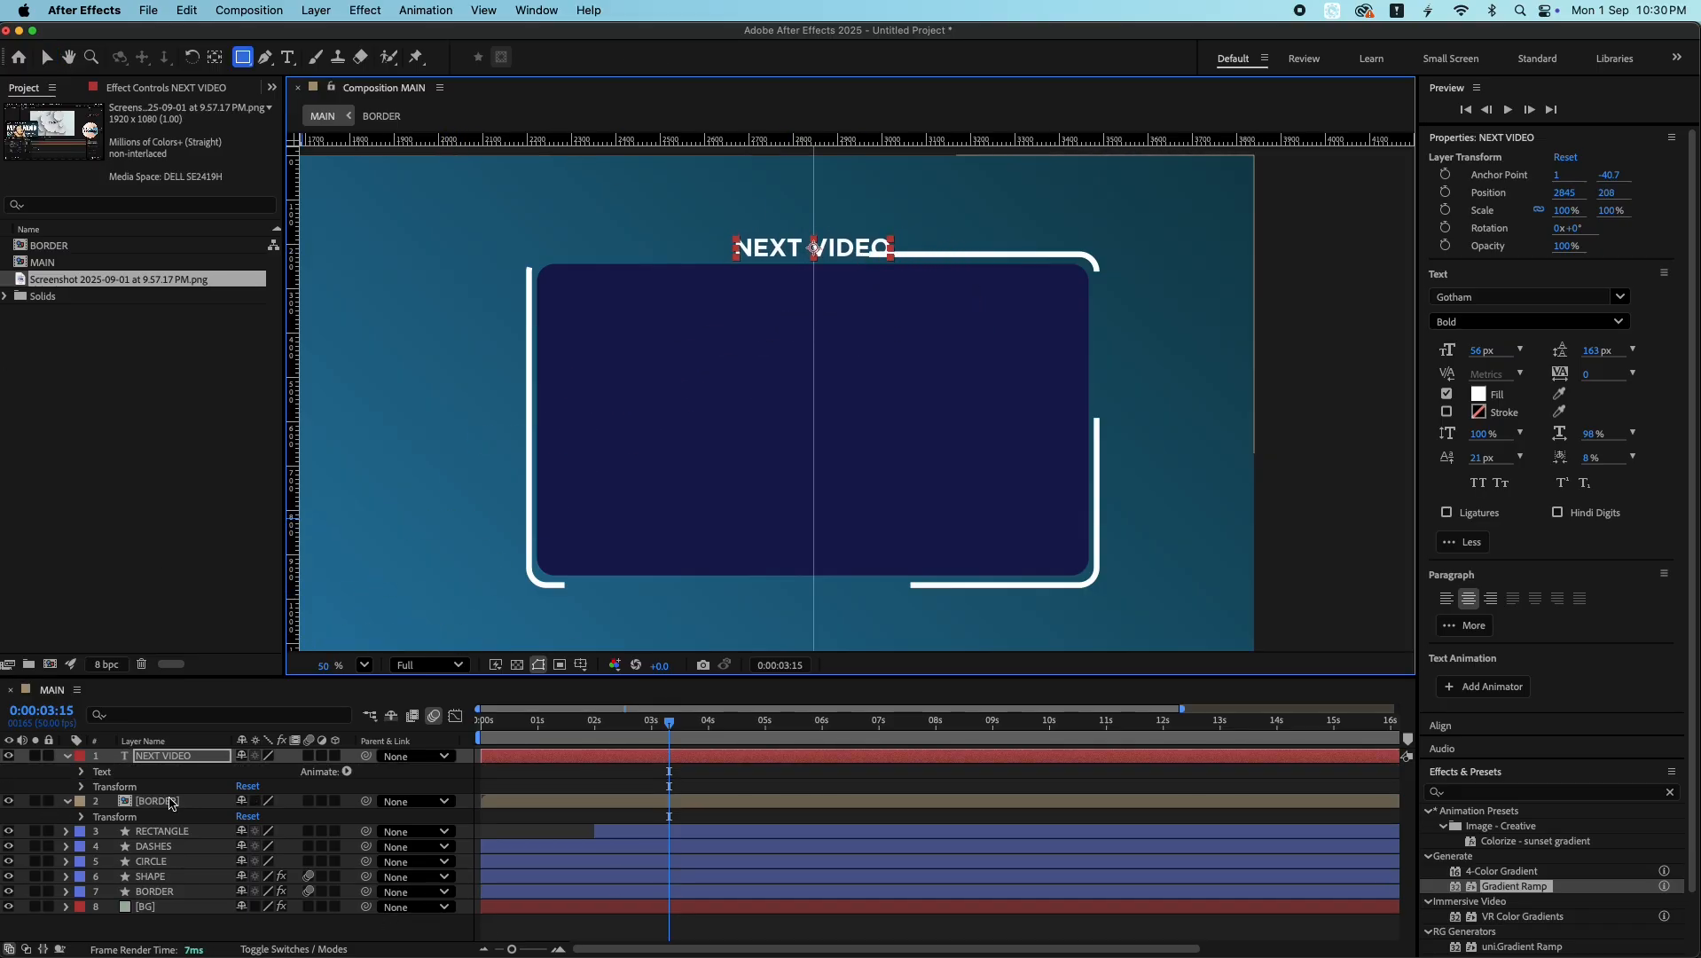
left_click(169, 799)
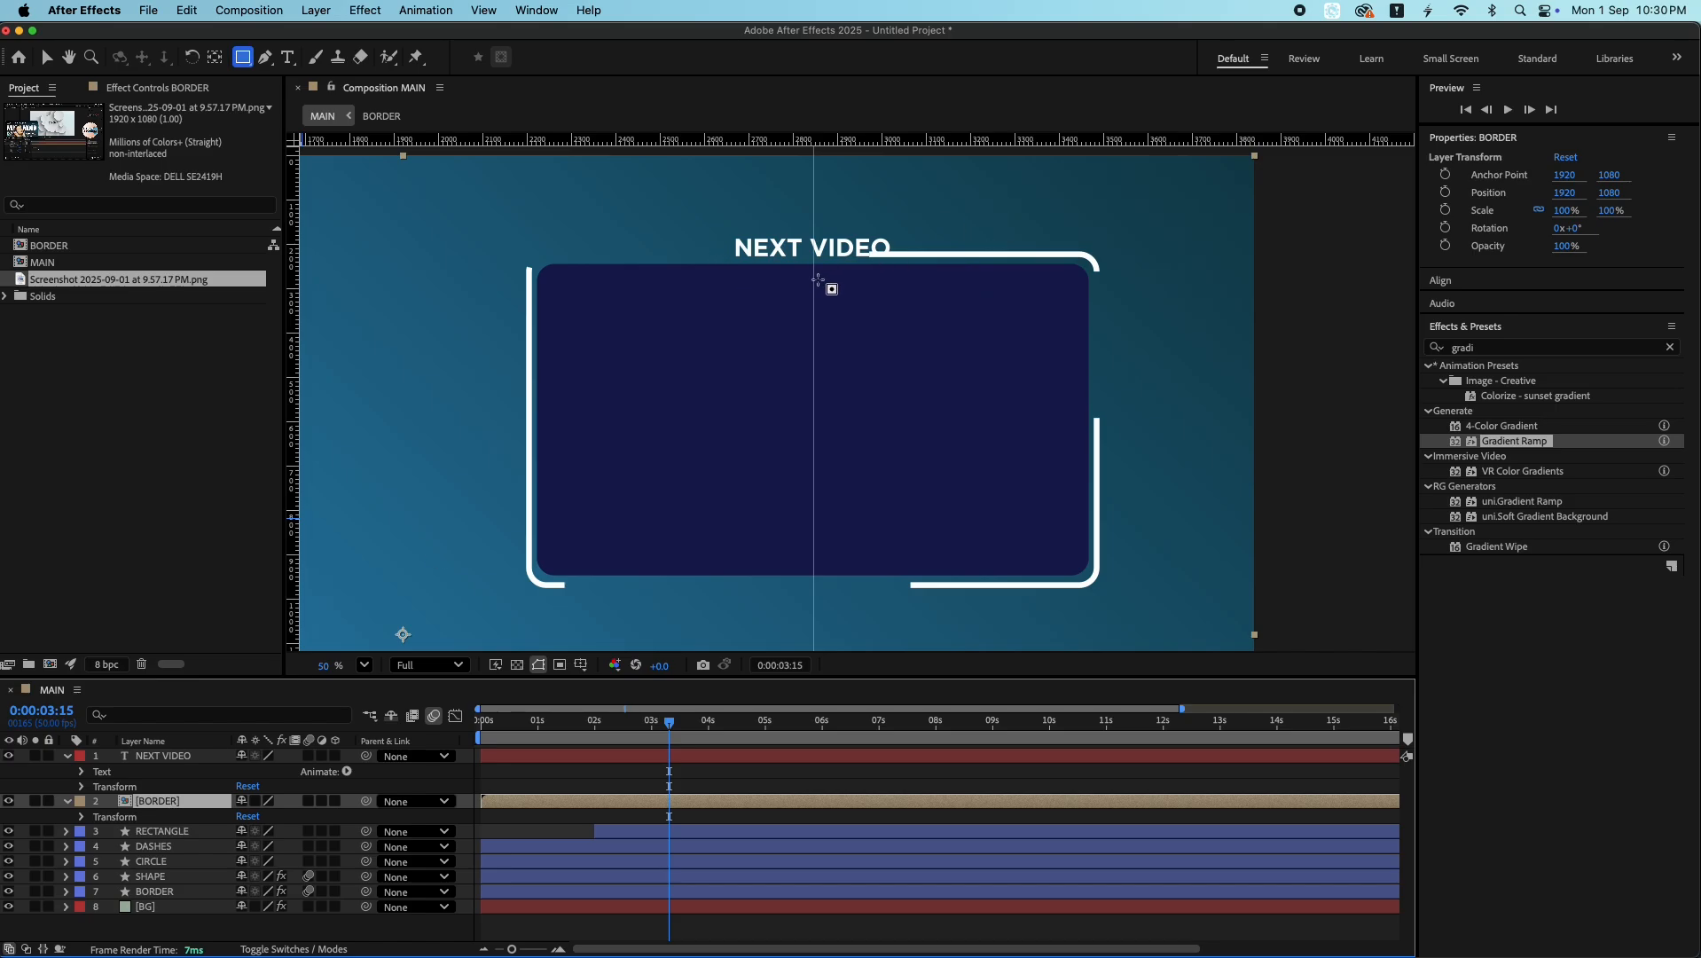
scroll(834, 279, "up", 2)
key("space")
left_click_drag(897, 265, 1149, 678)
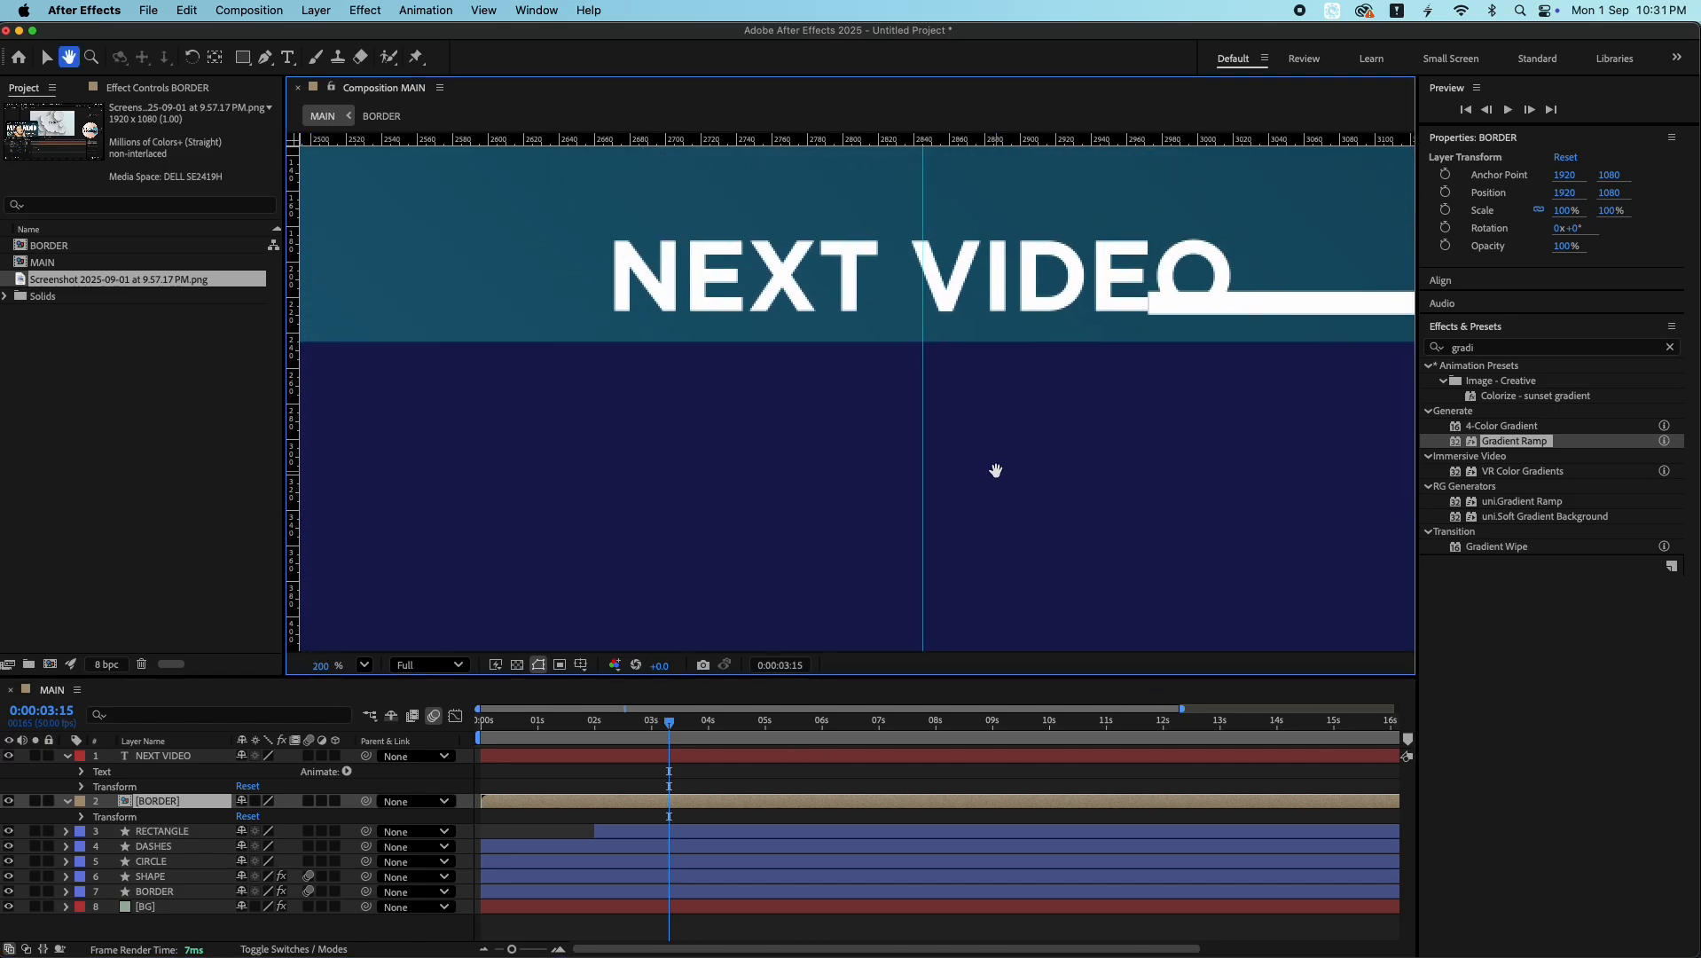
left_click_drag(994, 467, 934, 505)
left_click(182, 756)
key("Return")
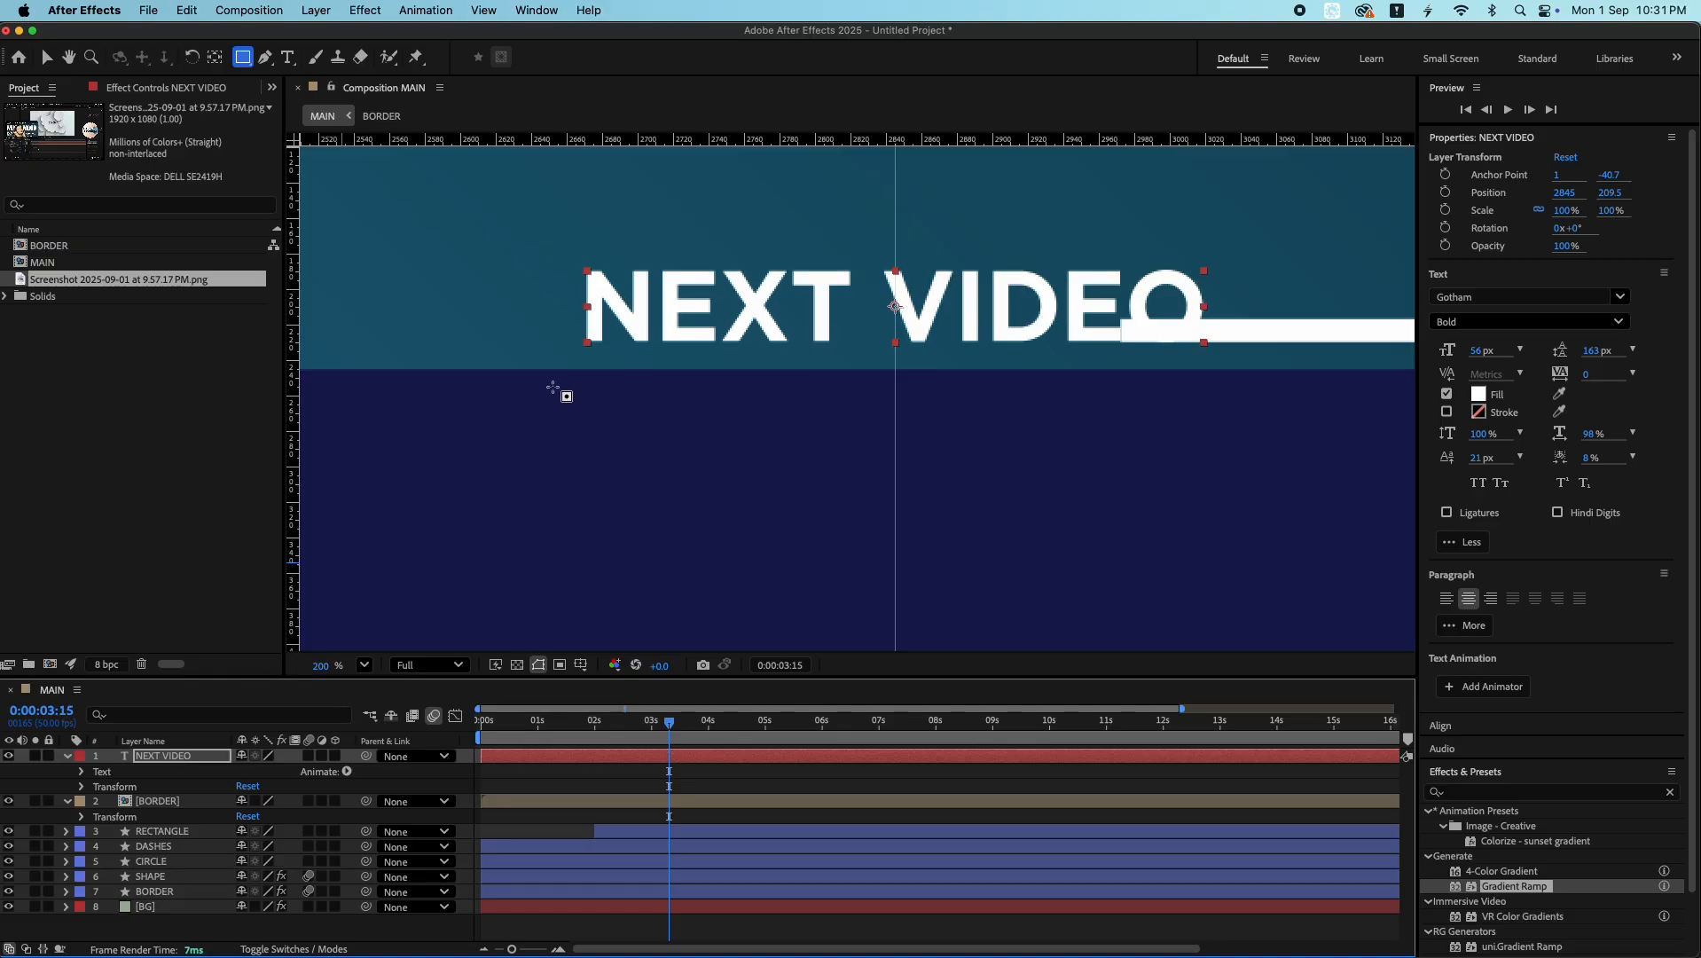
- Draw a rectangular mask around the NEXT VIDEO text on the [BORDER] precomp layer and invert the mask
left_click(203, 805)
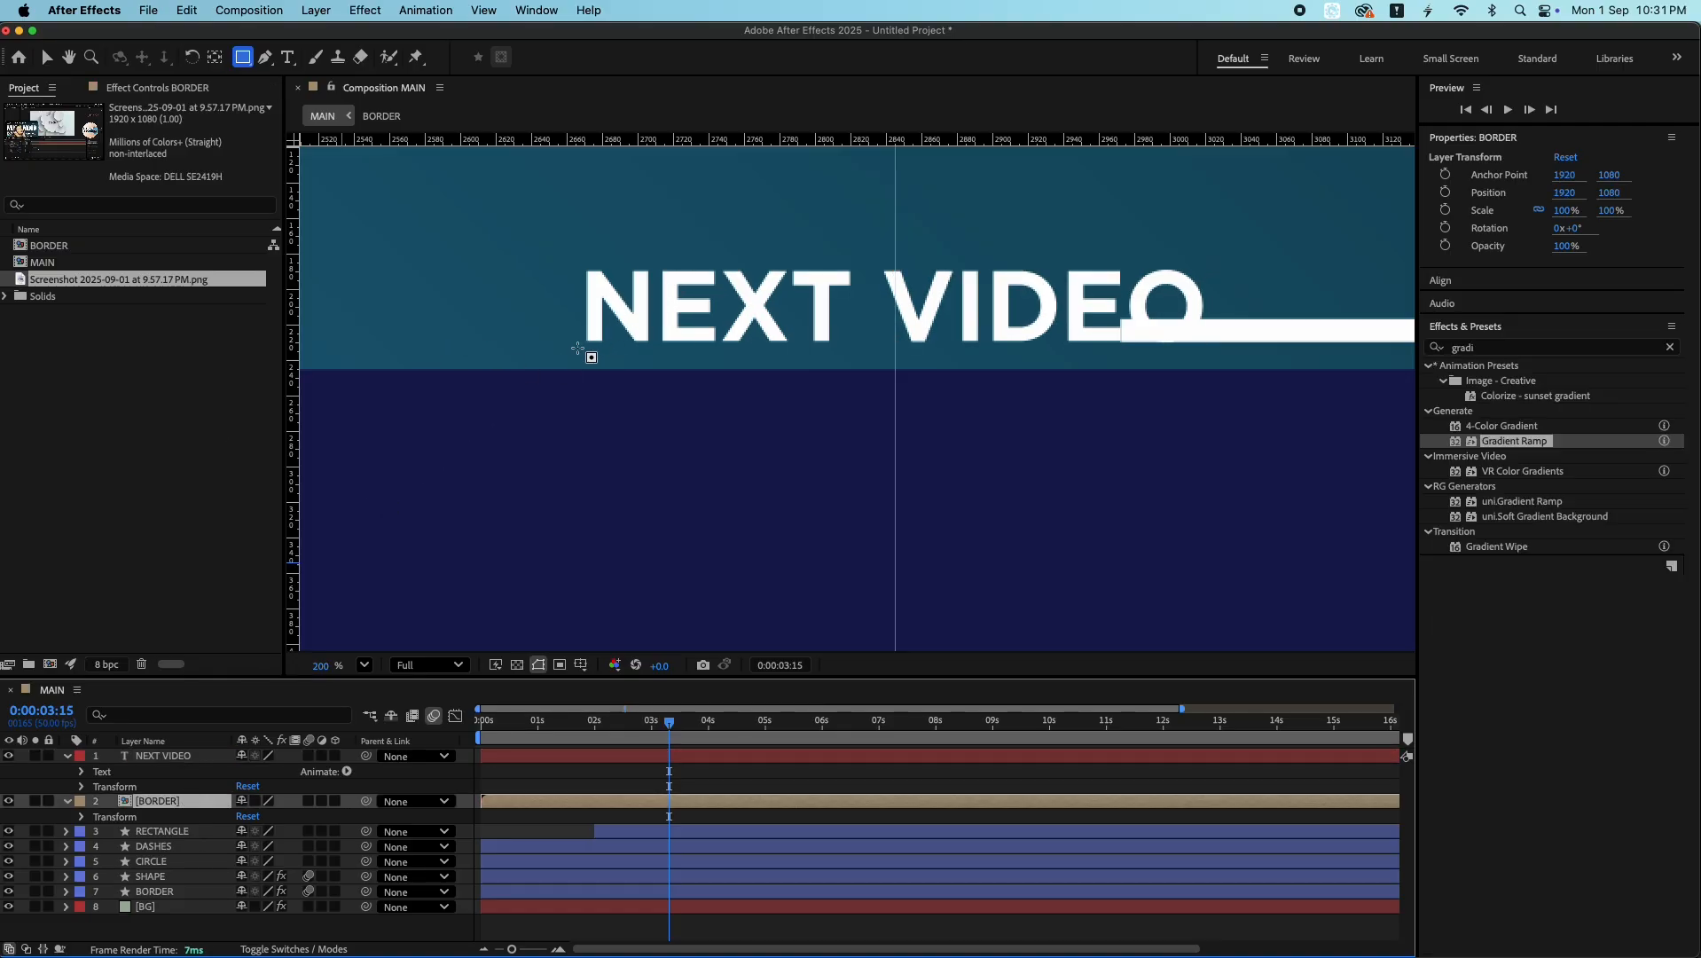
mouse_move(580, 347)
left_mouse_down()
mouse_move(1222, 211)
mouse_move(1211, 229)
left_mouse_up()
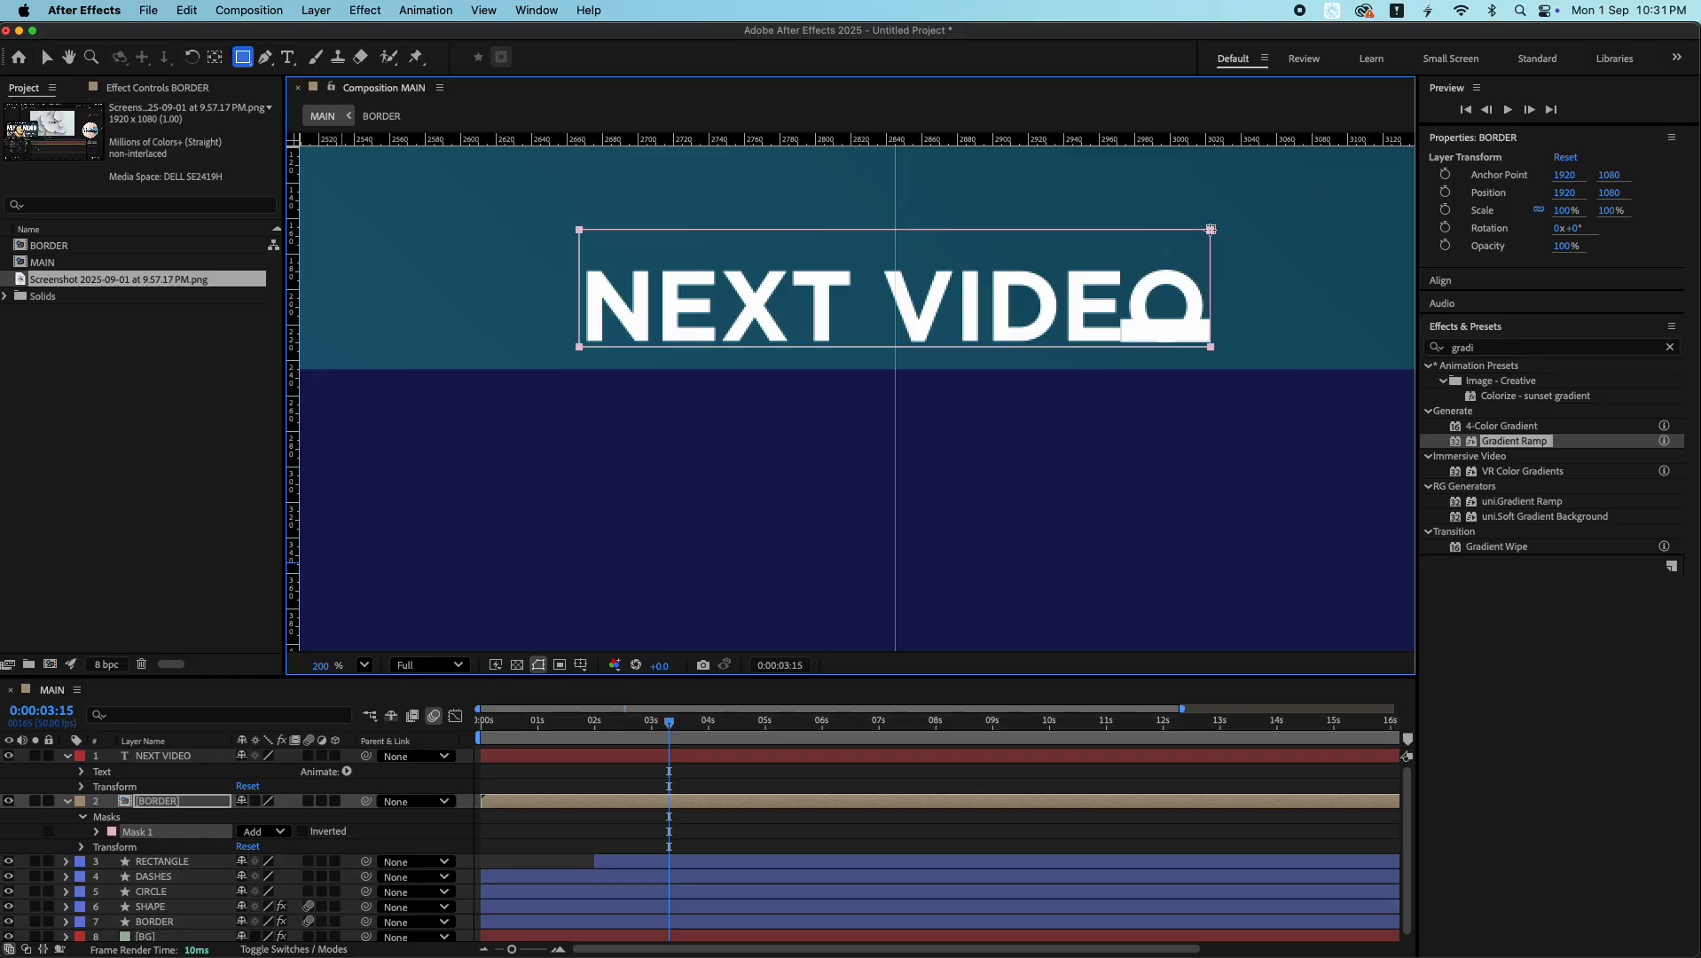
left_click(303, 832)
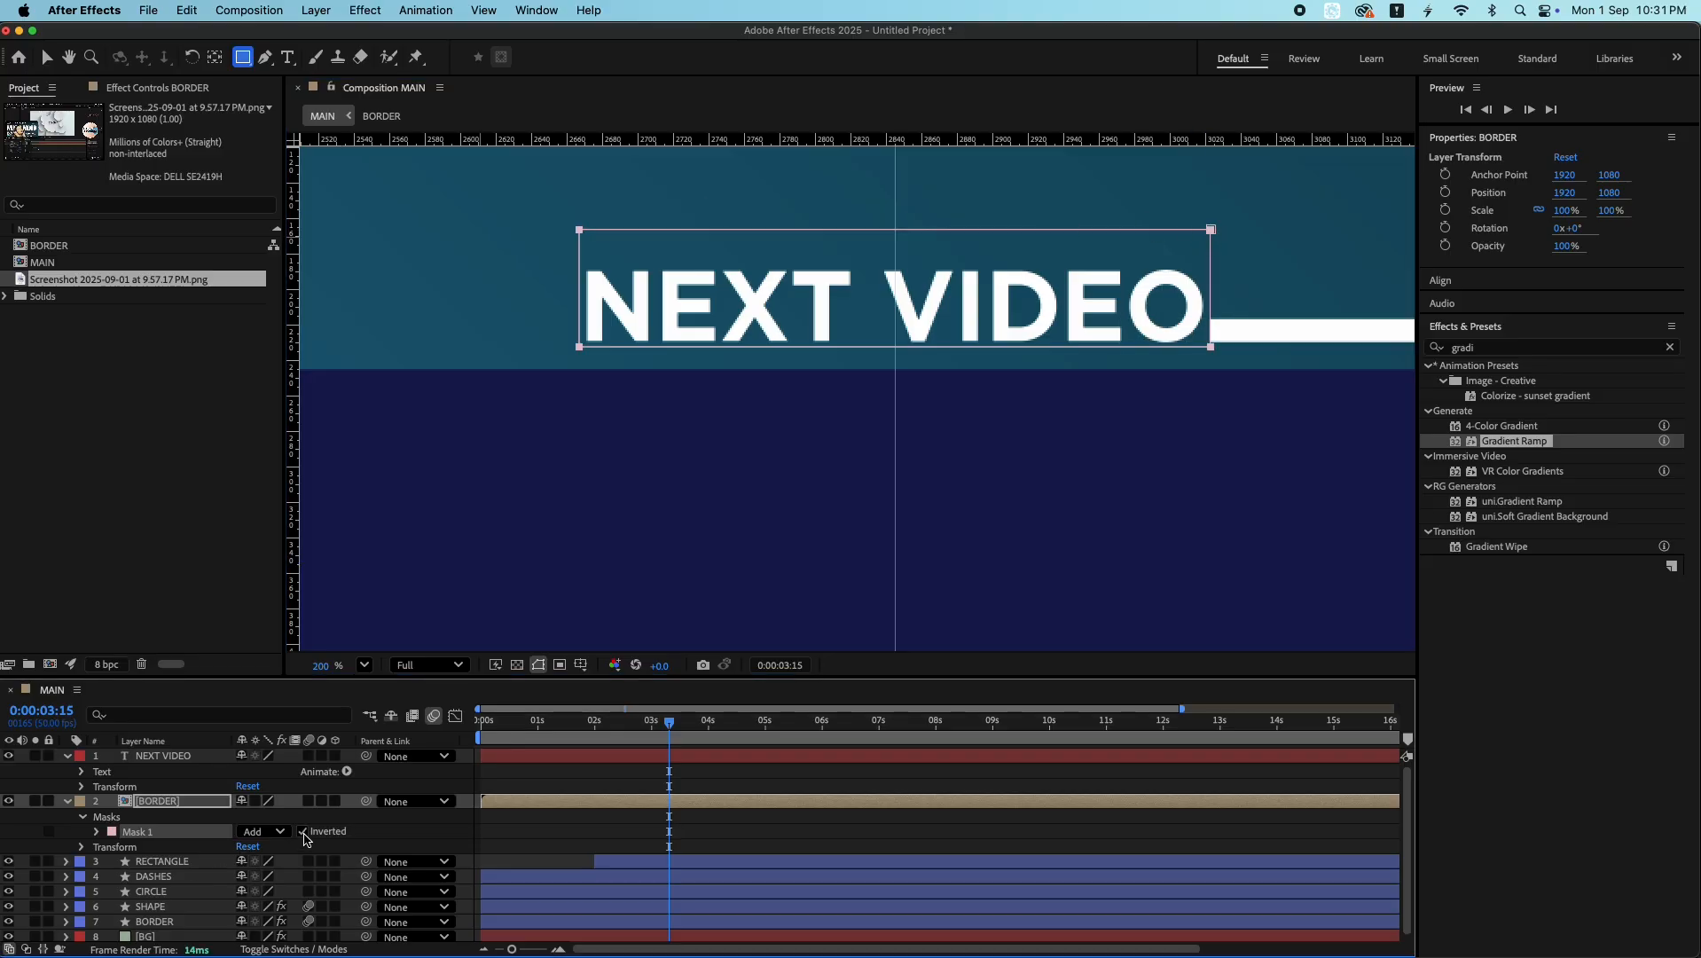
left_click(806, 839)
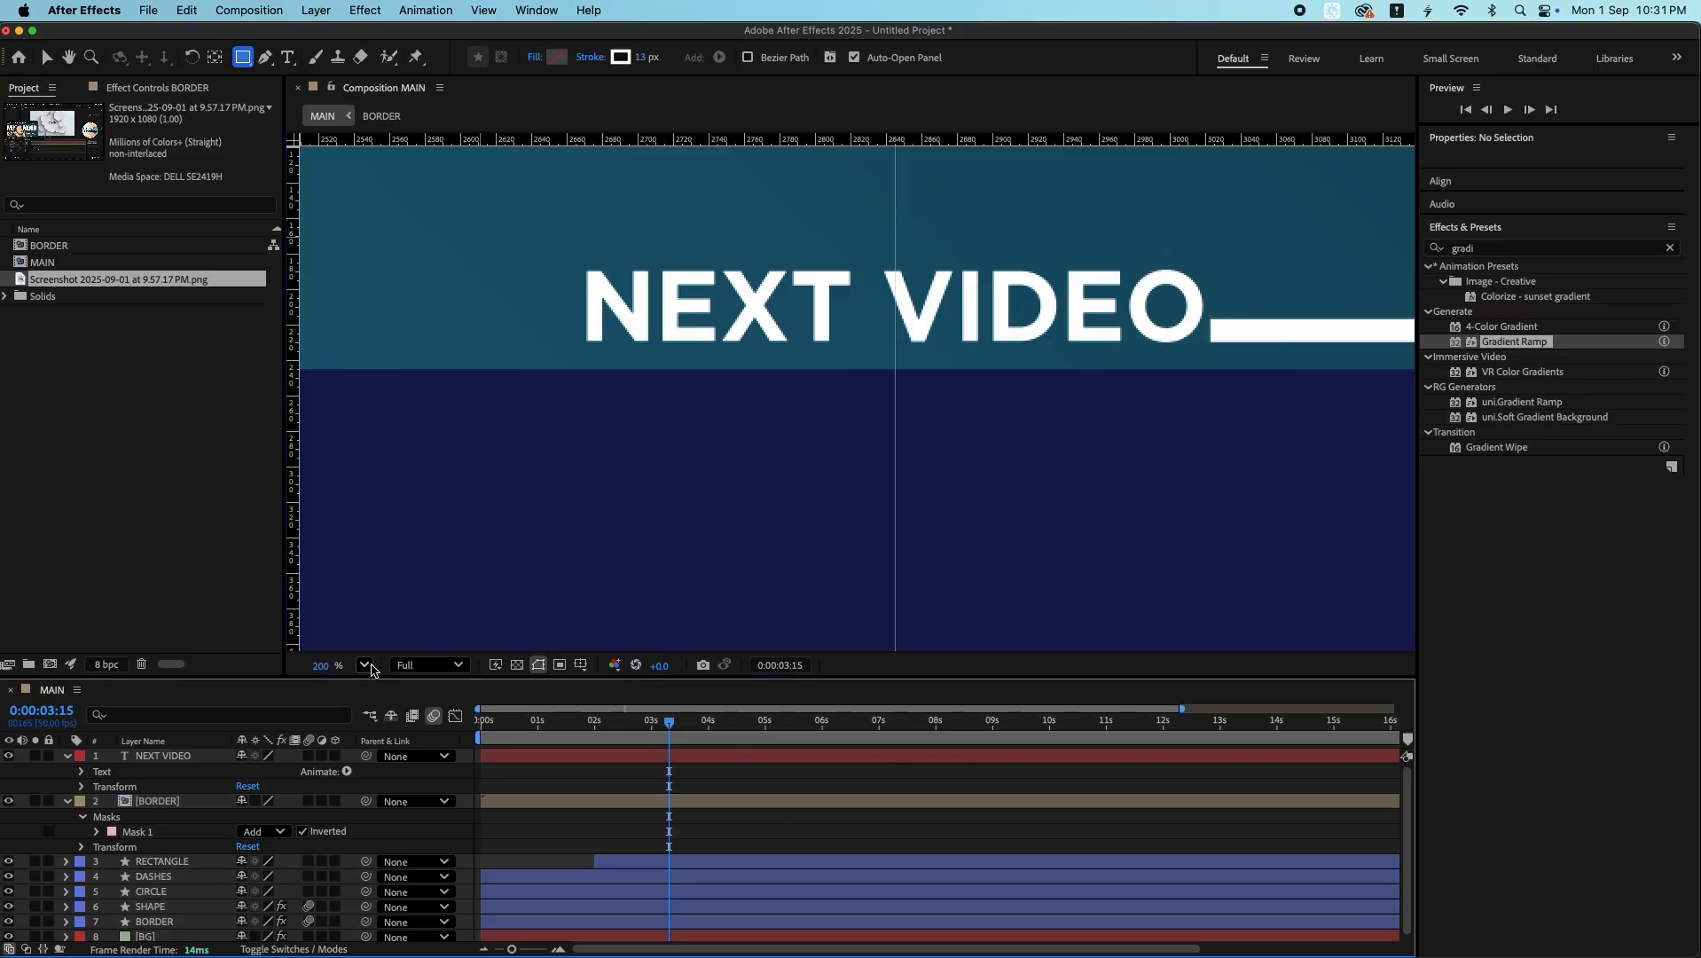
- Fit the whole composition in view and preview the animation from the beginning
left_click(364, 665)
left_click(405, 338)
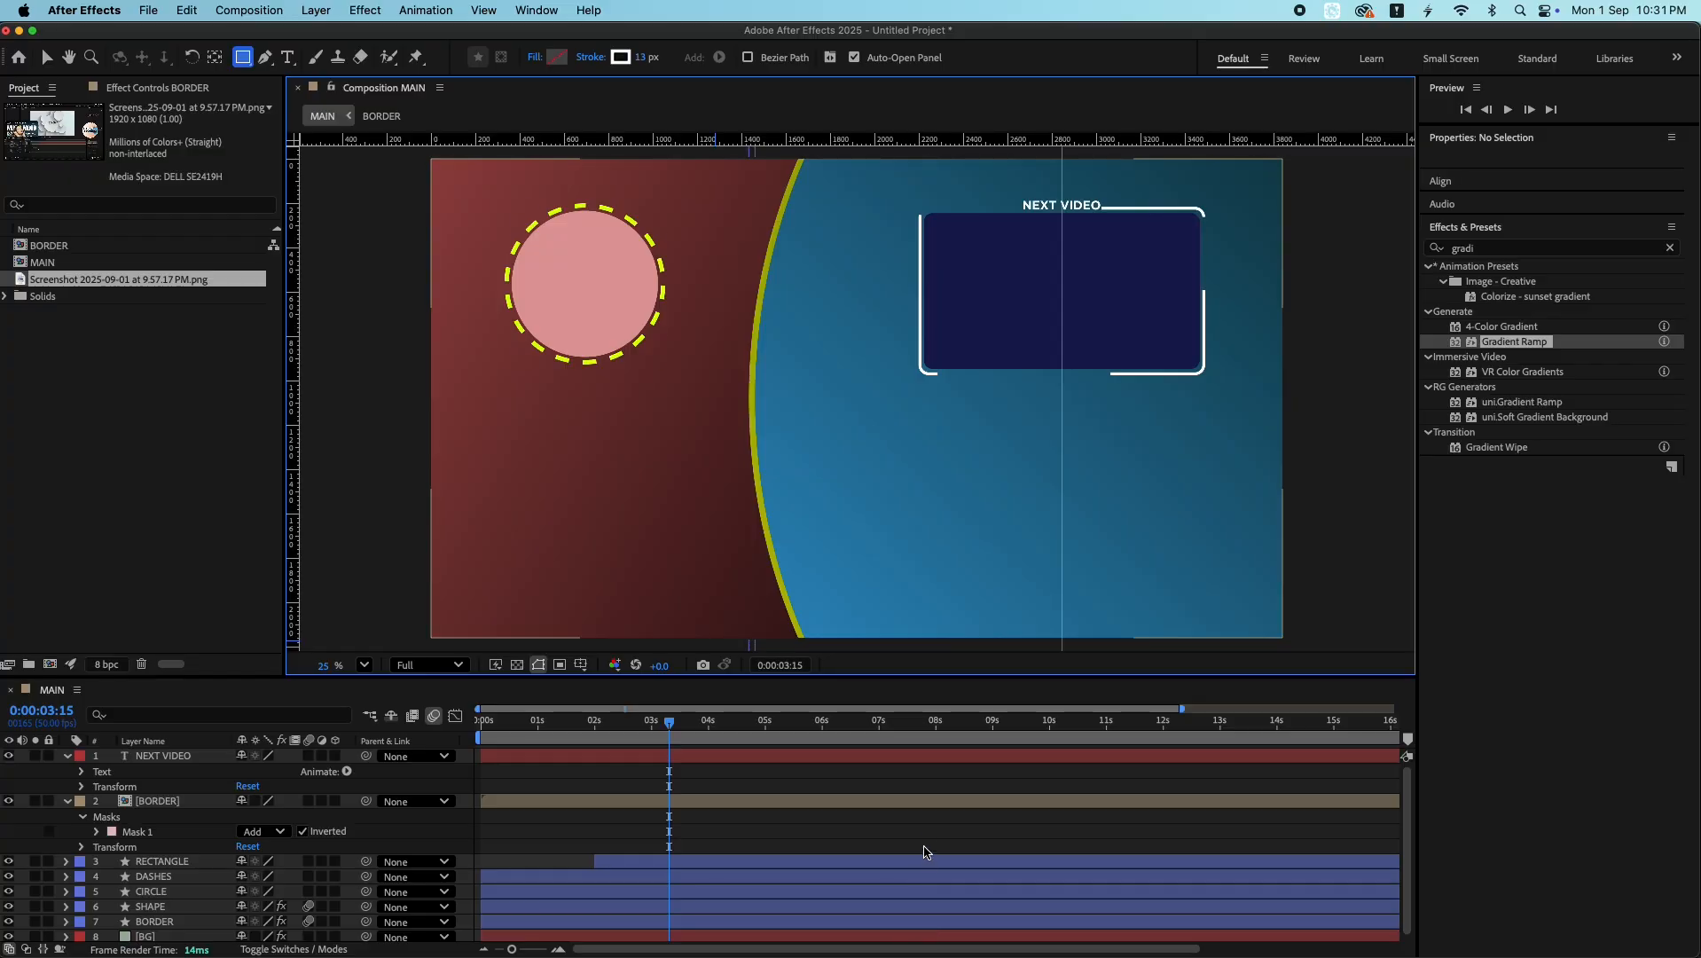
left_click(923, 851)
key("Home")
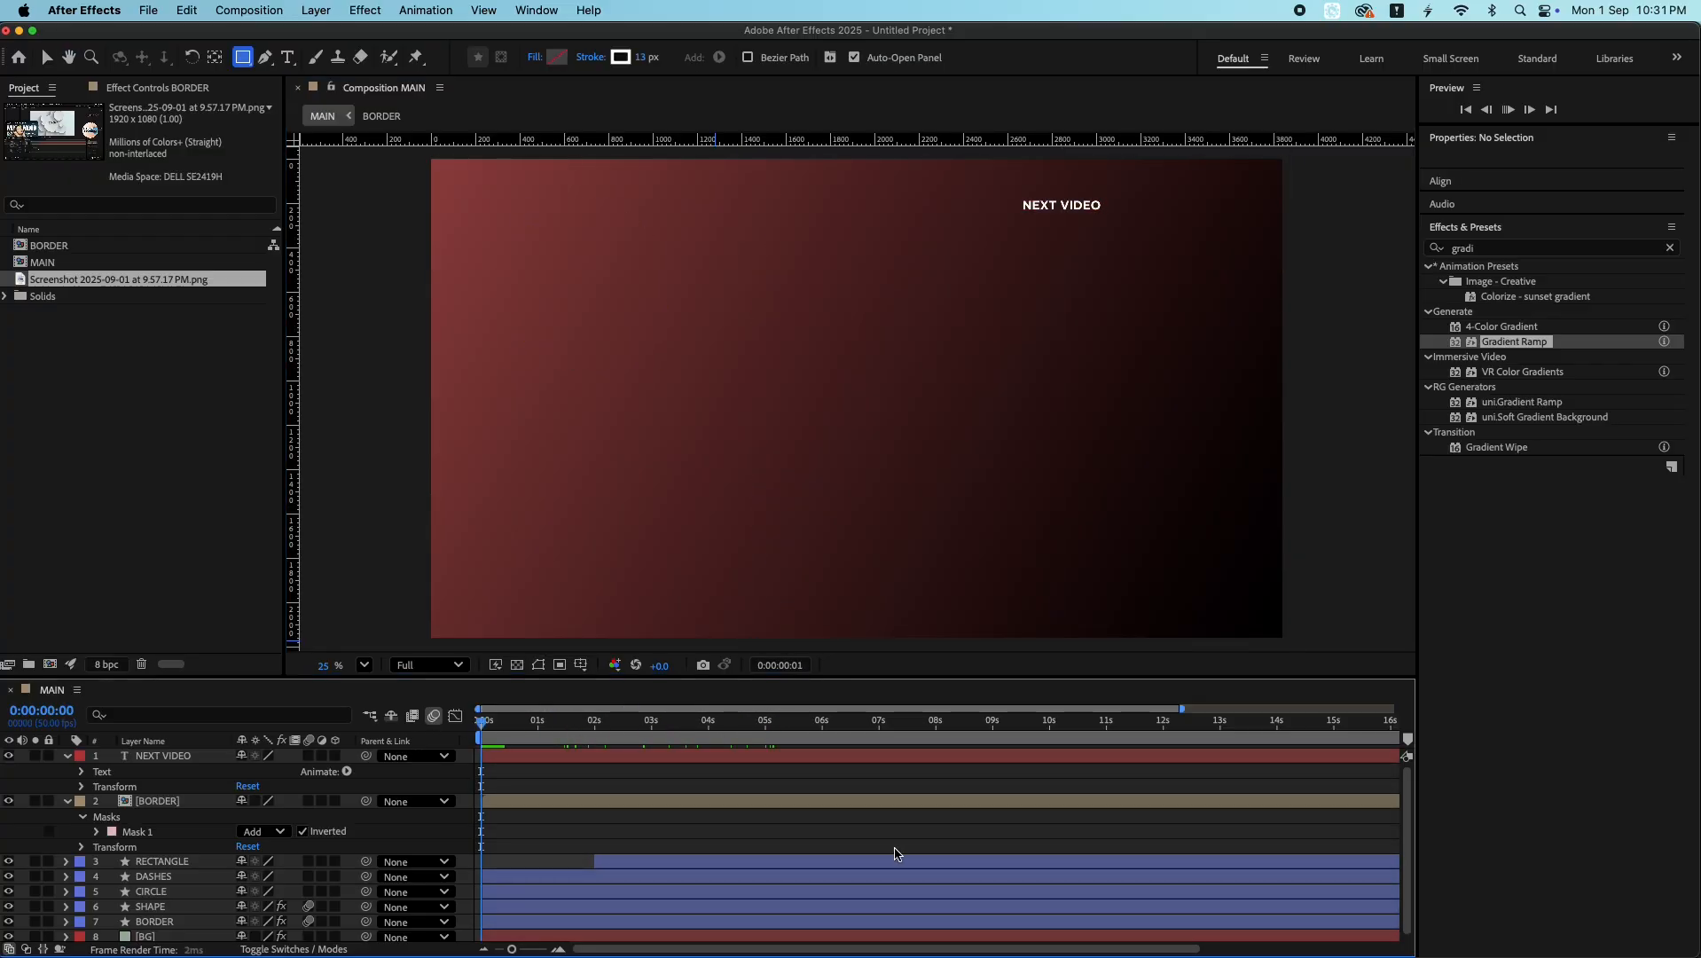
key("space")
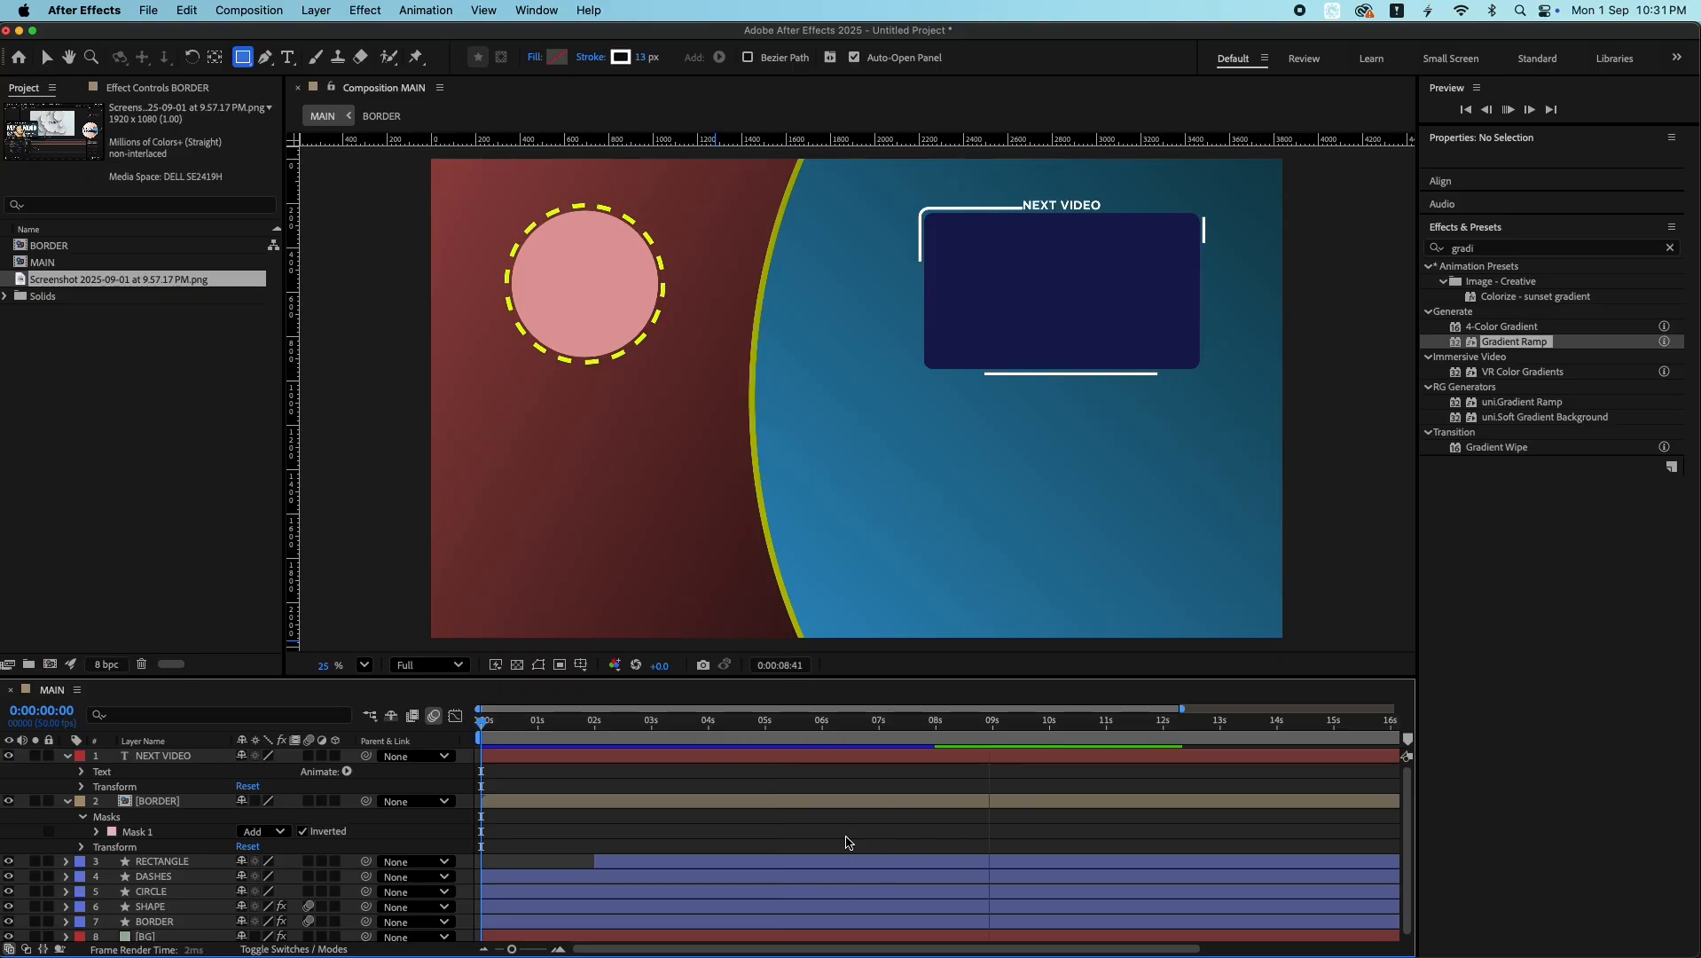
- Set the Mask Expansion of the [BORDER] layer's mask to 23 pixels
left_click(154, 801)
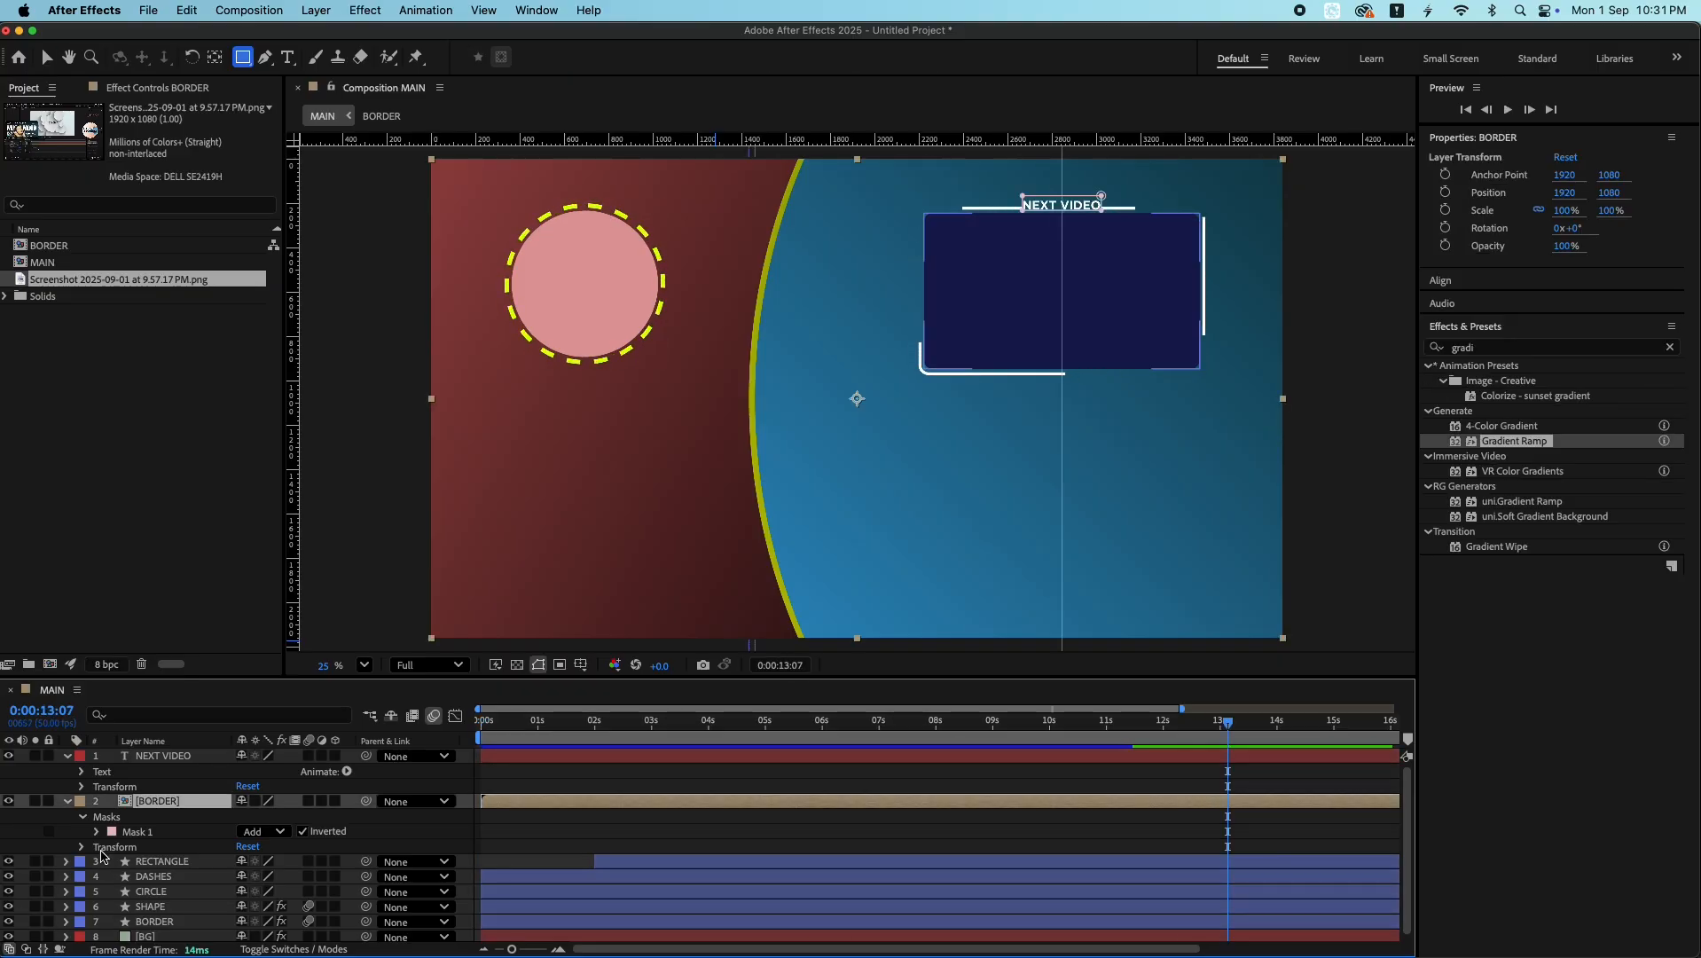
left_click(95, 831)
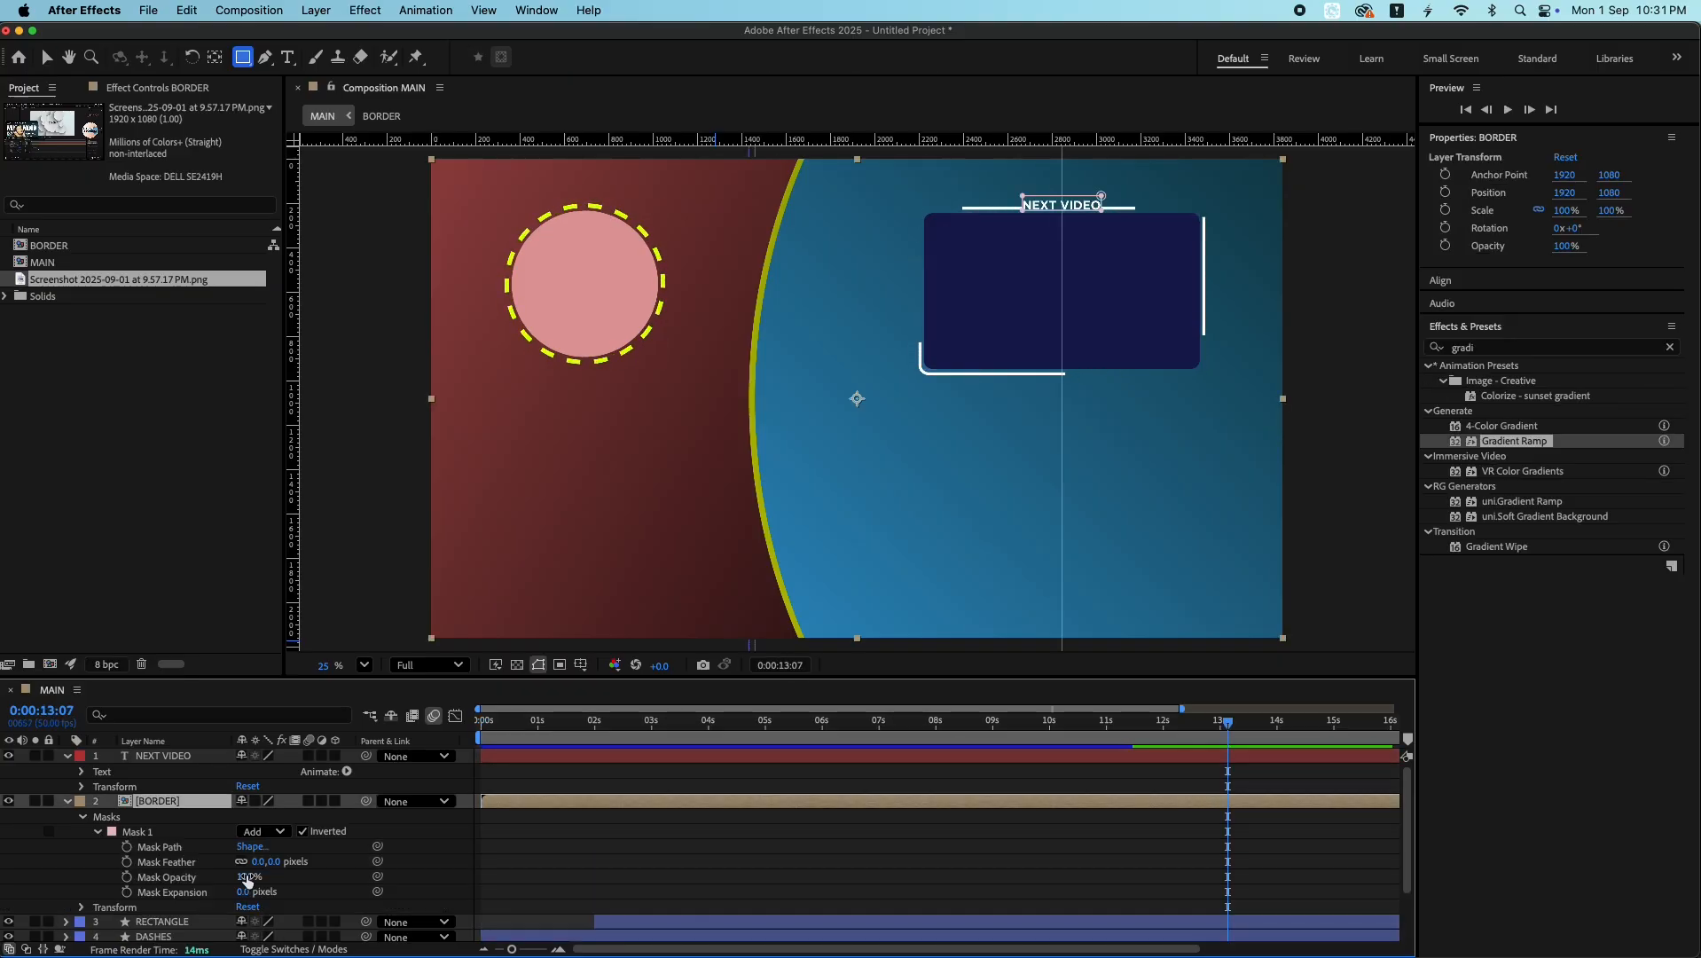
left_click(243, 892)
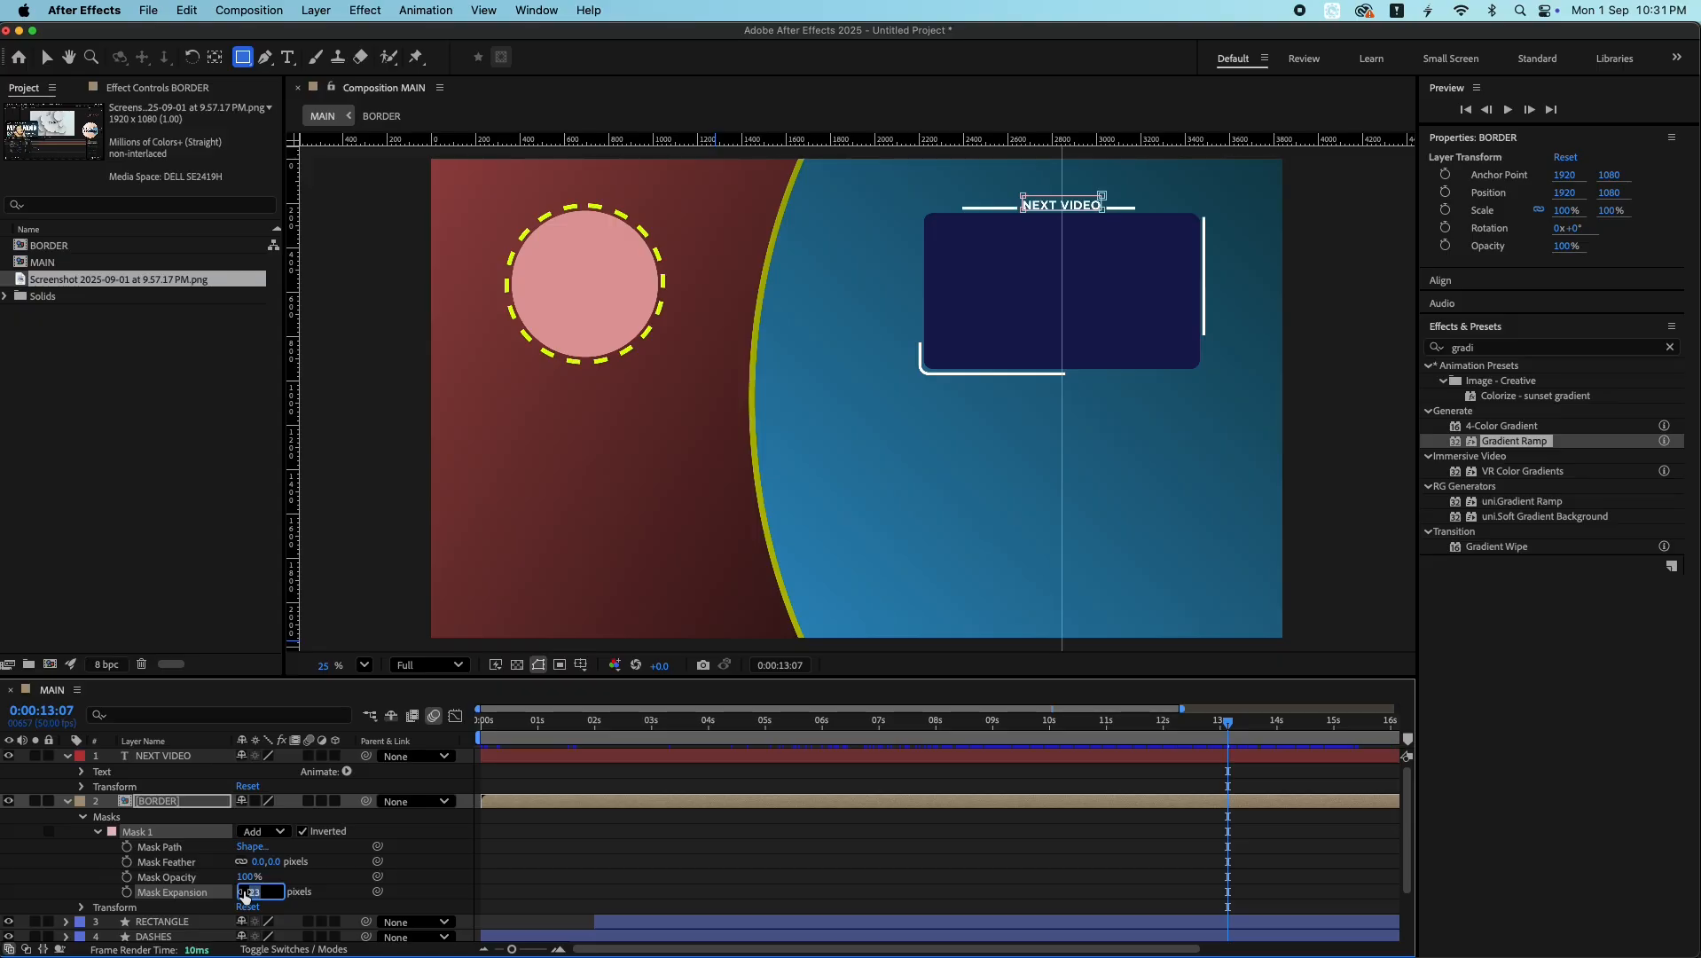
left_click(768, 895)
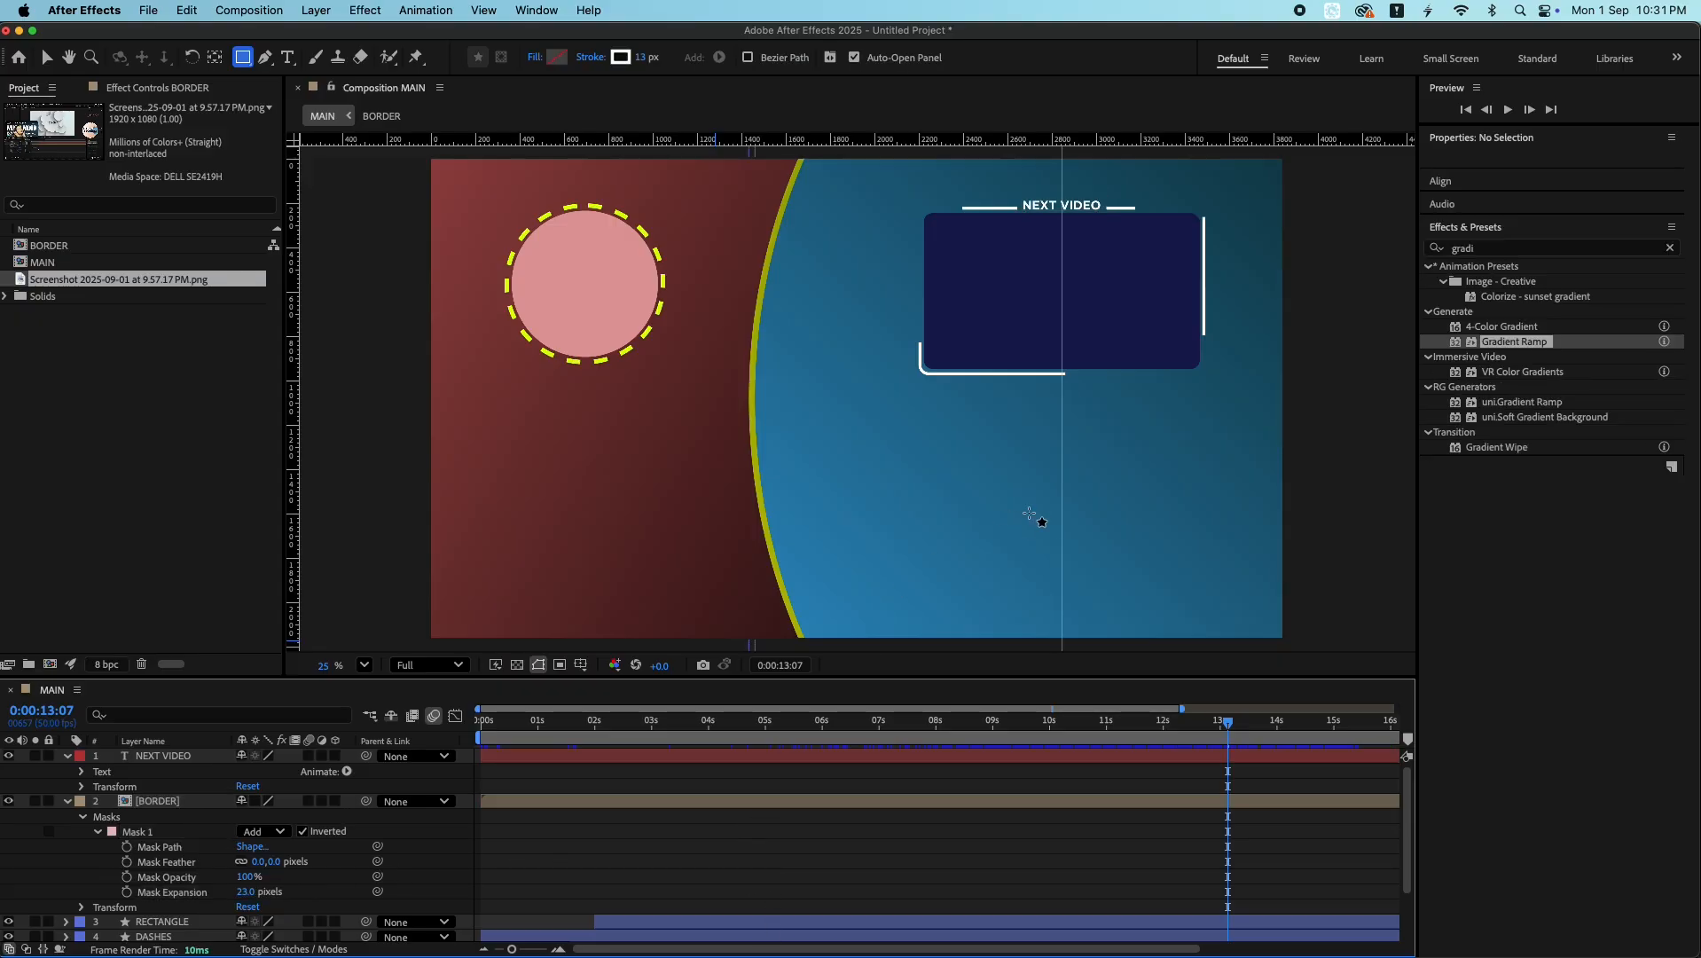
- Add a Blur text animator to the NEXT VIDEO layer
key("slash")
key("space")
left_click_drag(1287, 224, 1087, 454)
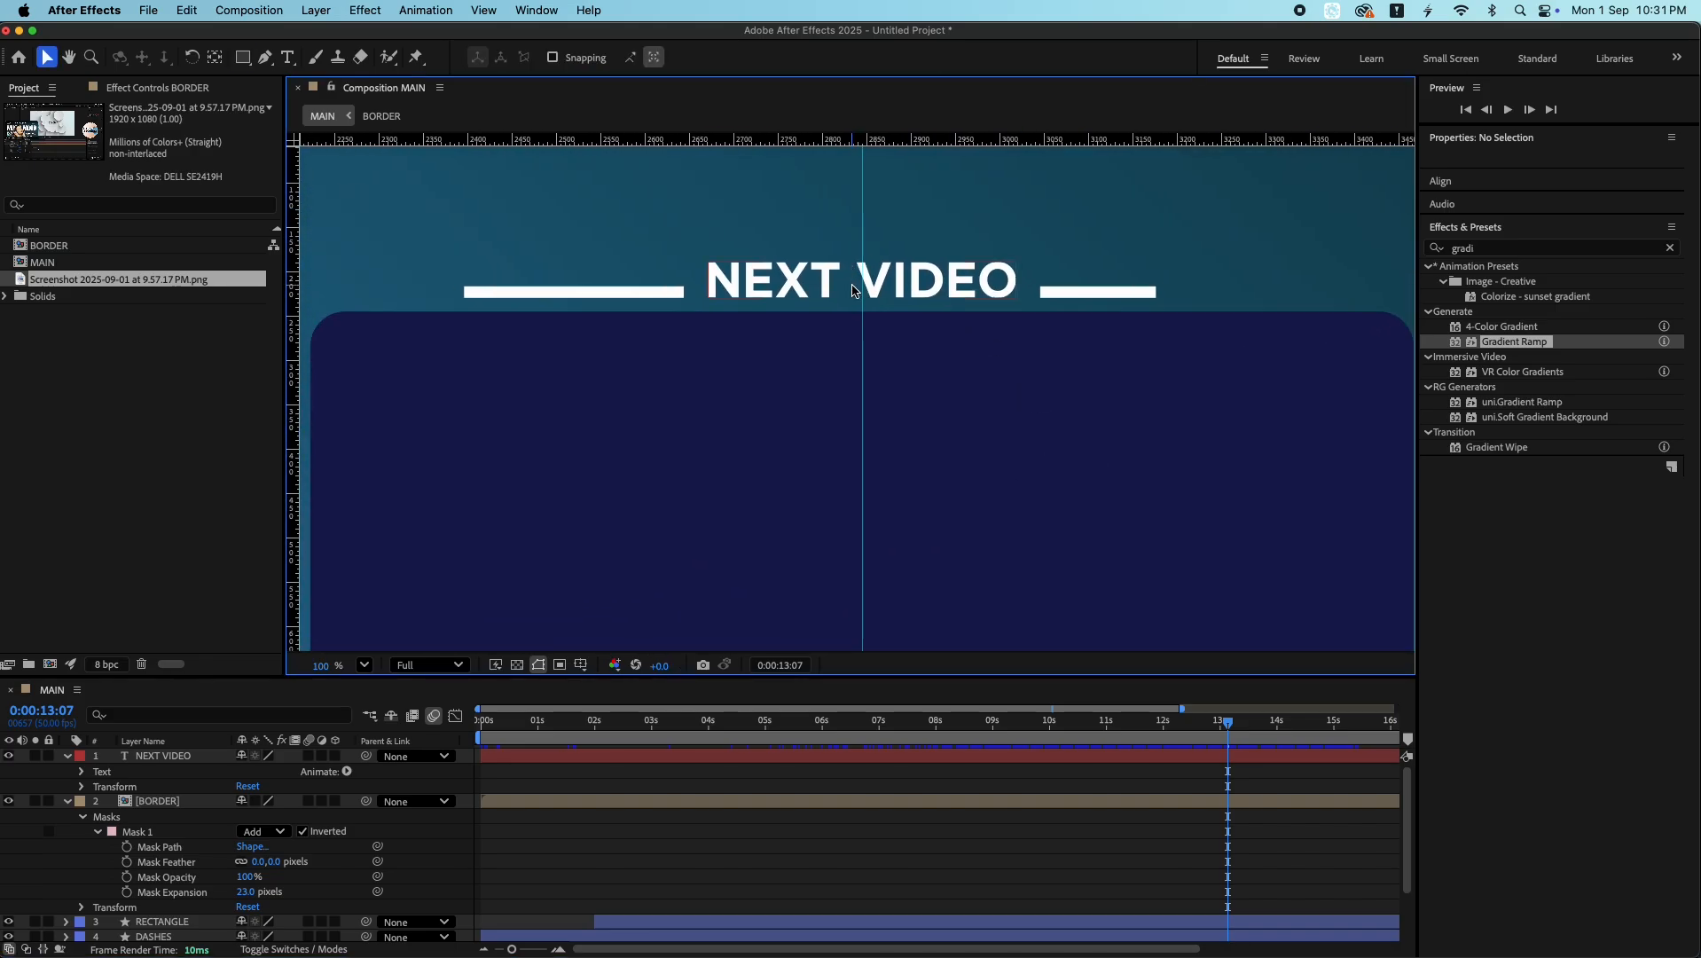
left_click(841, 285)
left_click(346, 781)
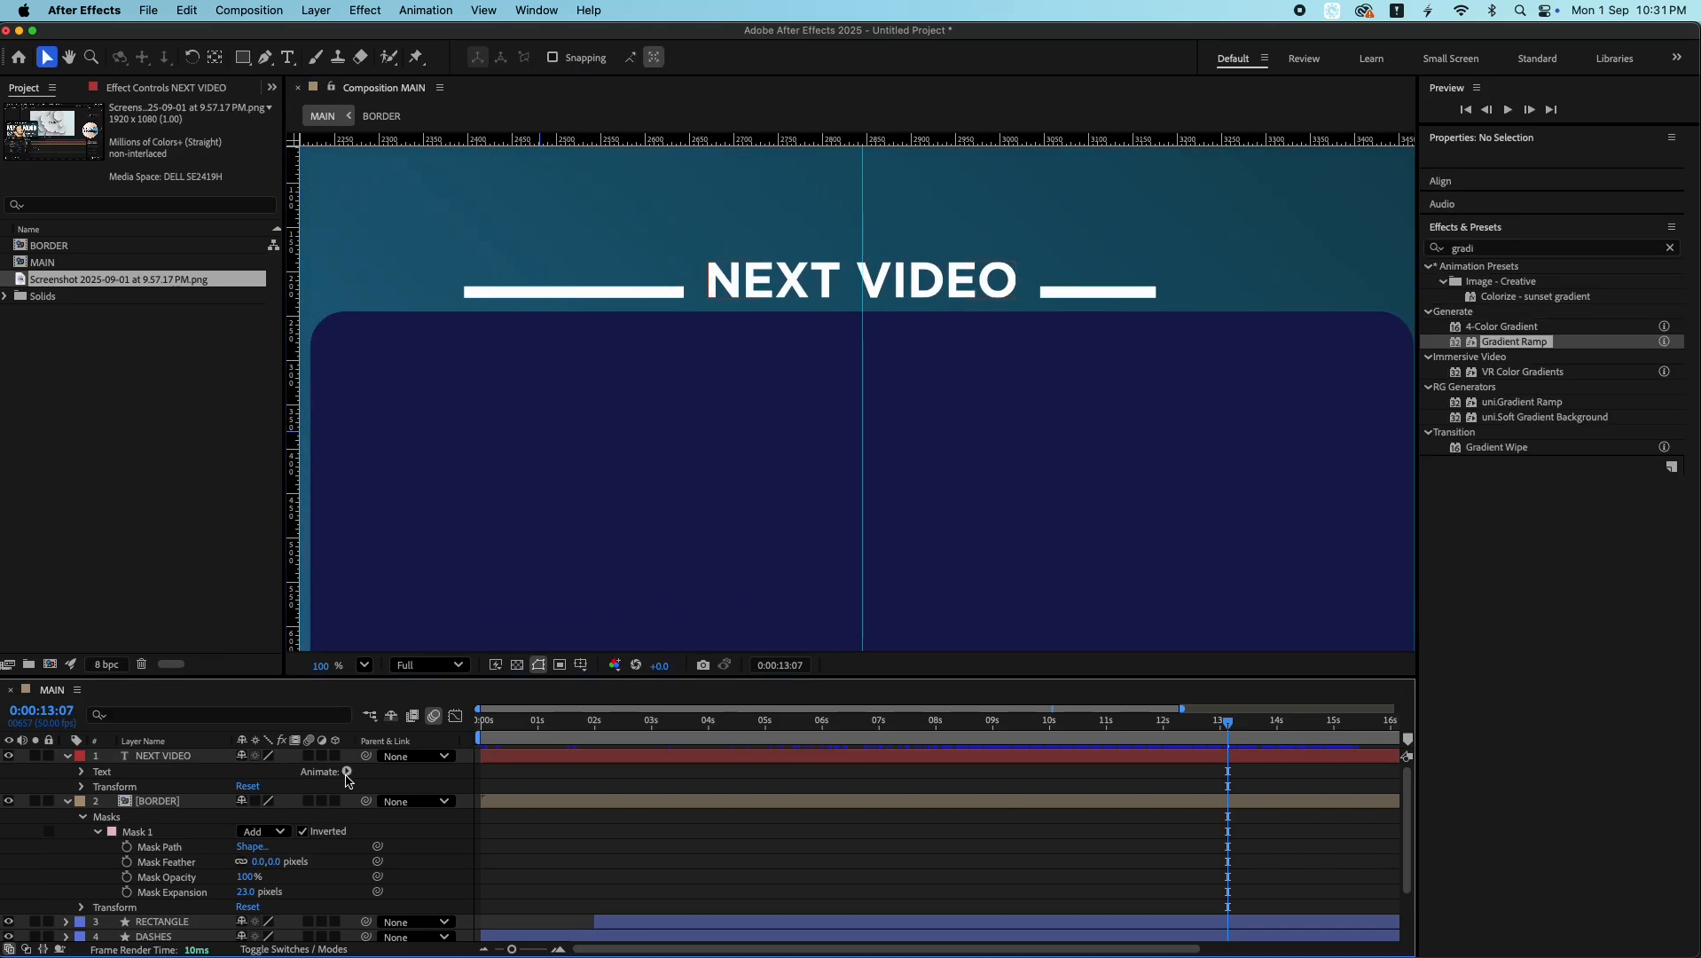
left_click(347, 772)
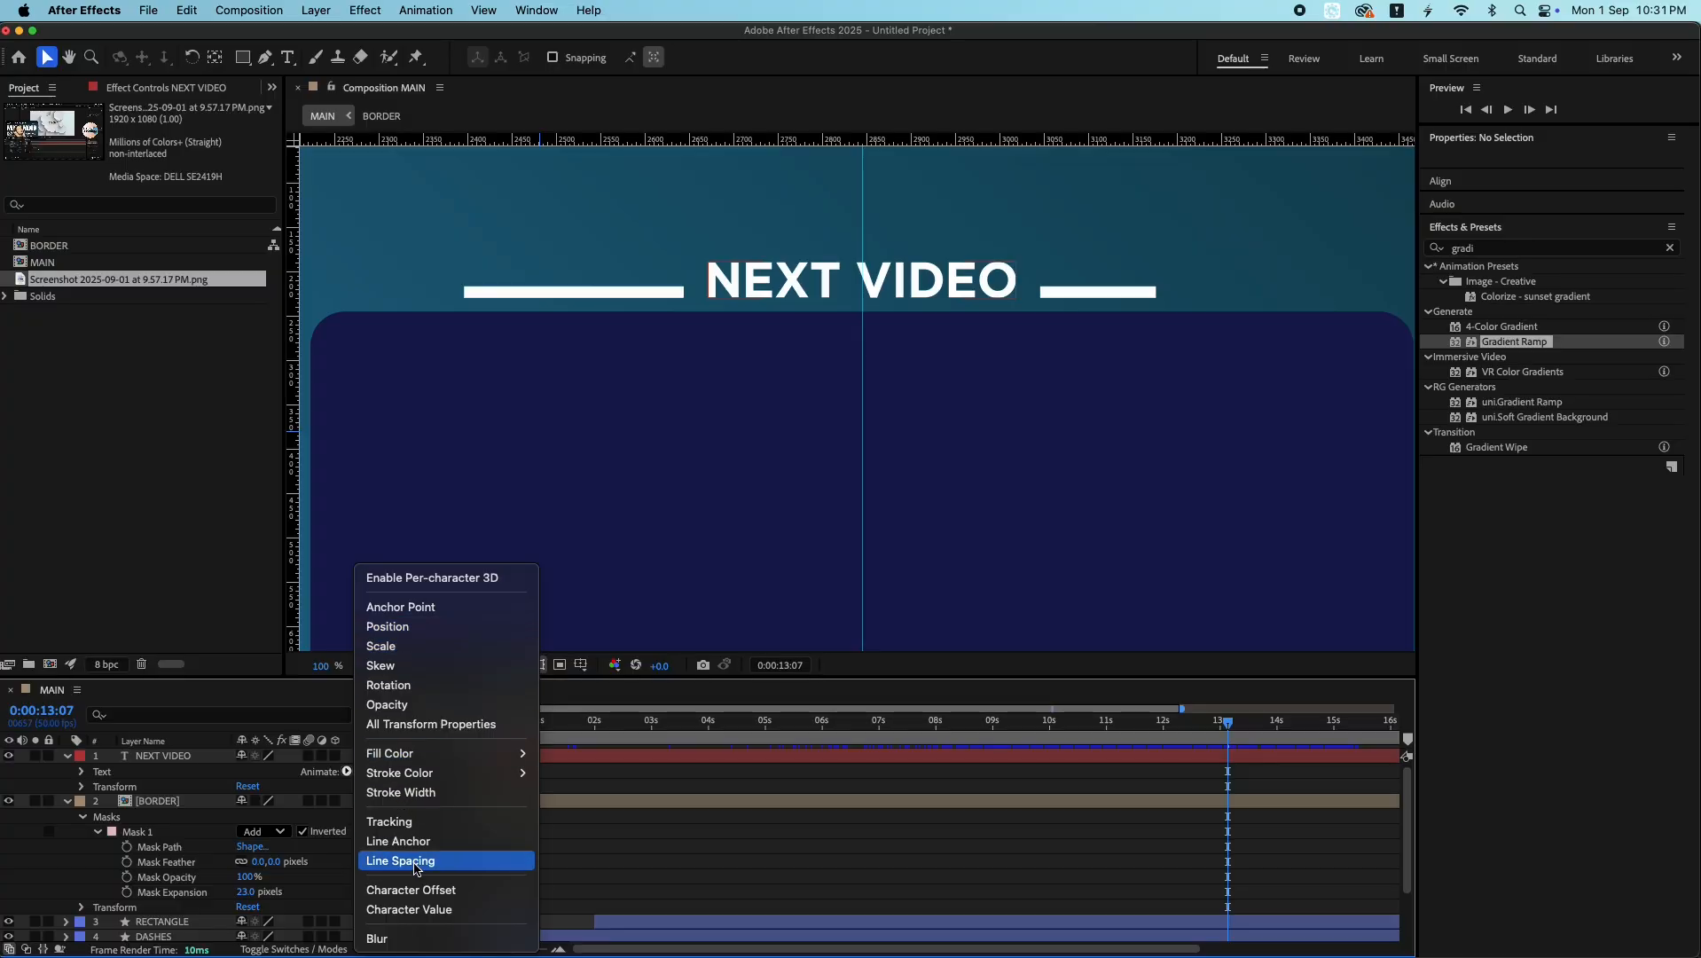
left_click(414, 939)
- Add Scale and Opacity properties to the NEXT VIDEO layer's Animator 1
left_click(346, 831)
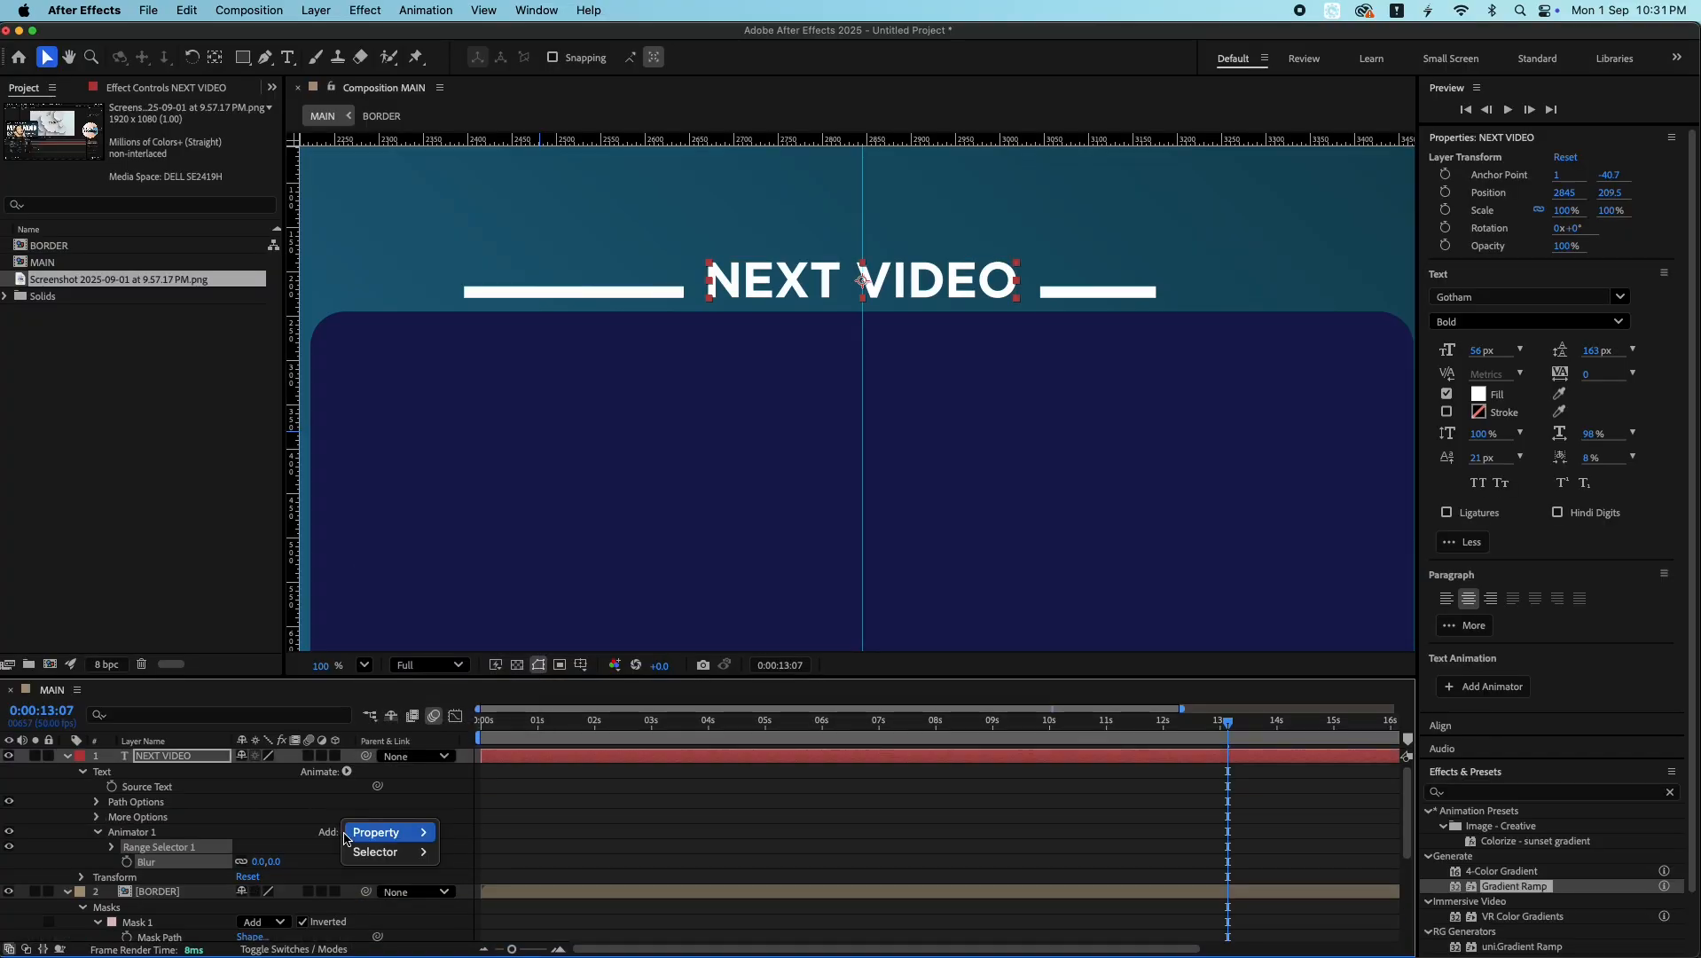
mouse_move(382, 832)
left_click(461, 645)
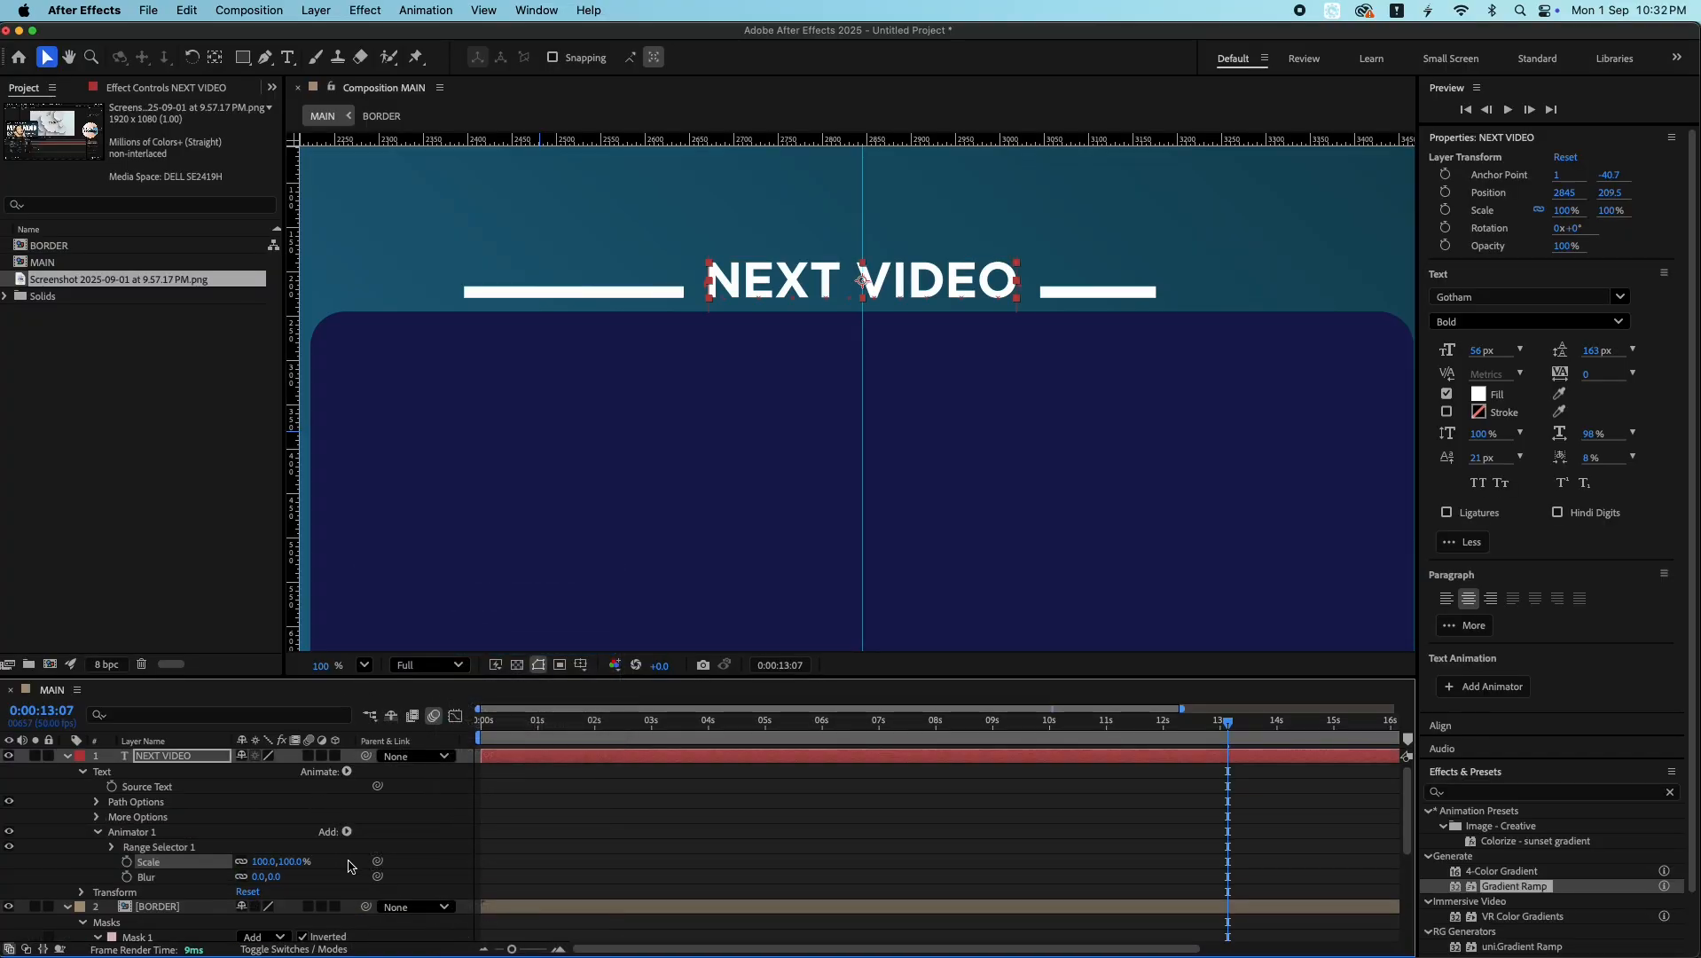
left_click(347, 832)
left_click(496, 705)
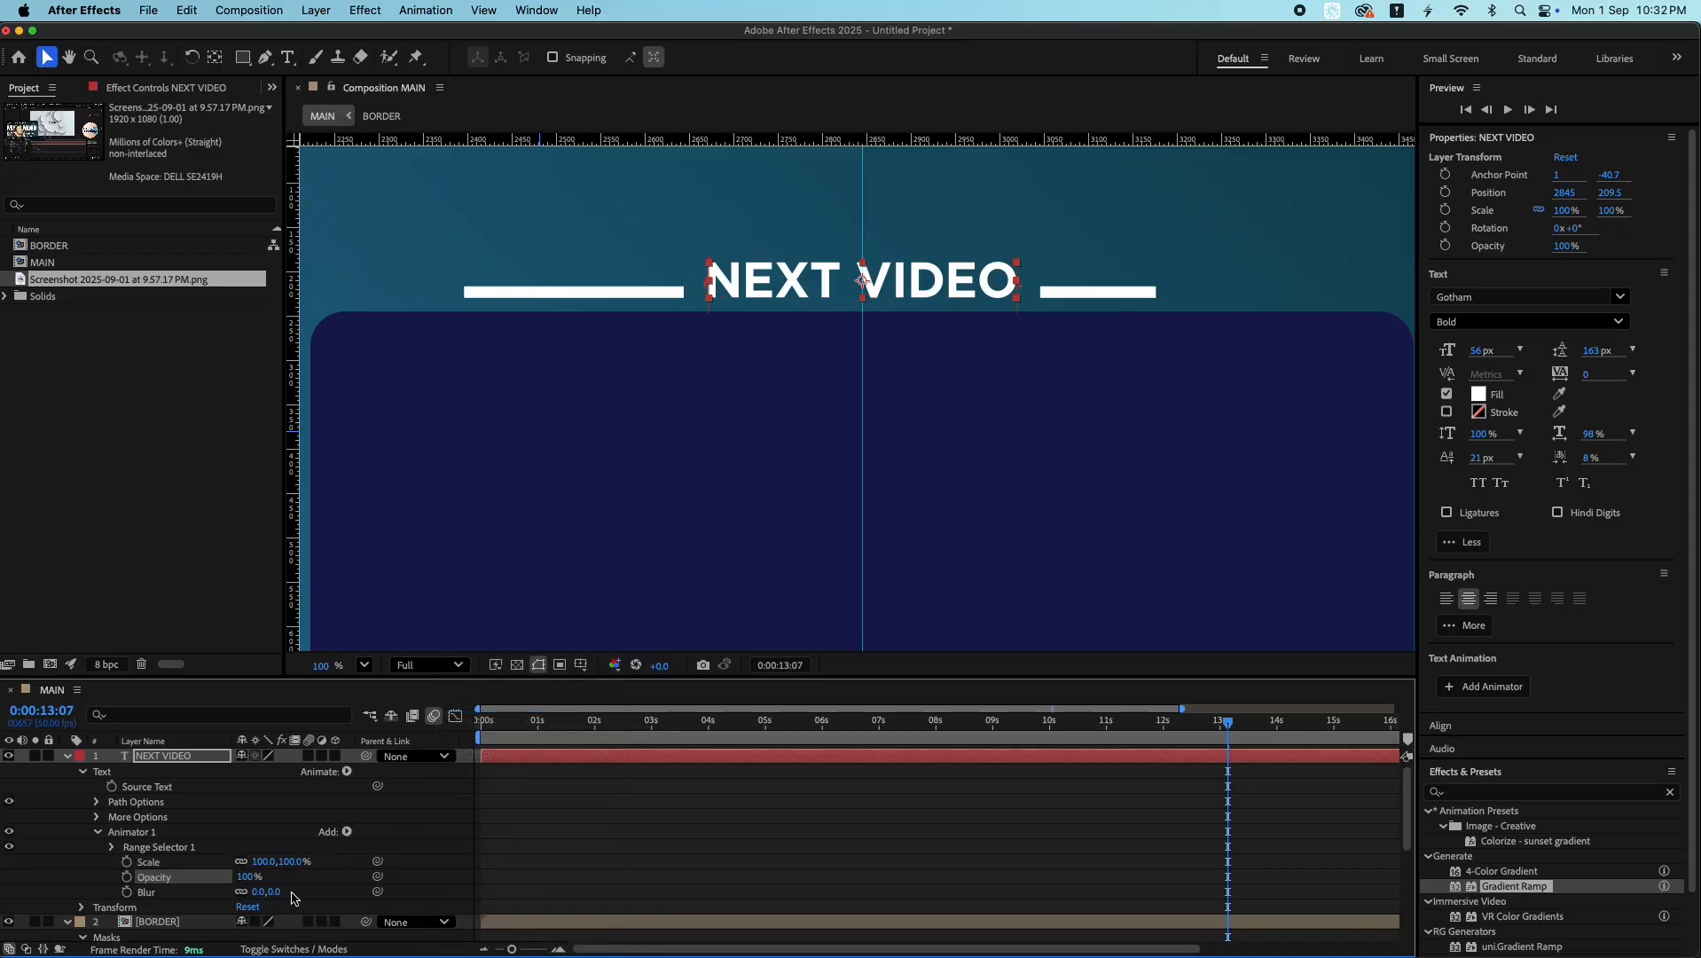
- Set Animator 1's Scale to 244%, Opacity to 0% and Blur to 82, and expand Range Selector 1
scroll(320, 824, "down", 3)
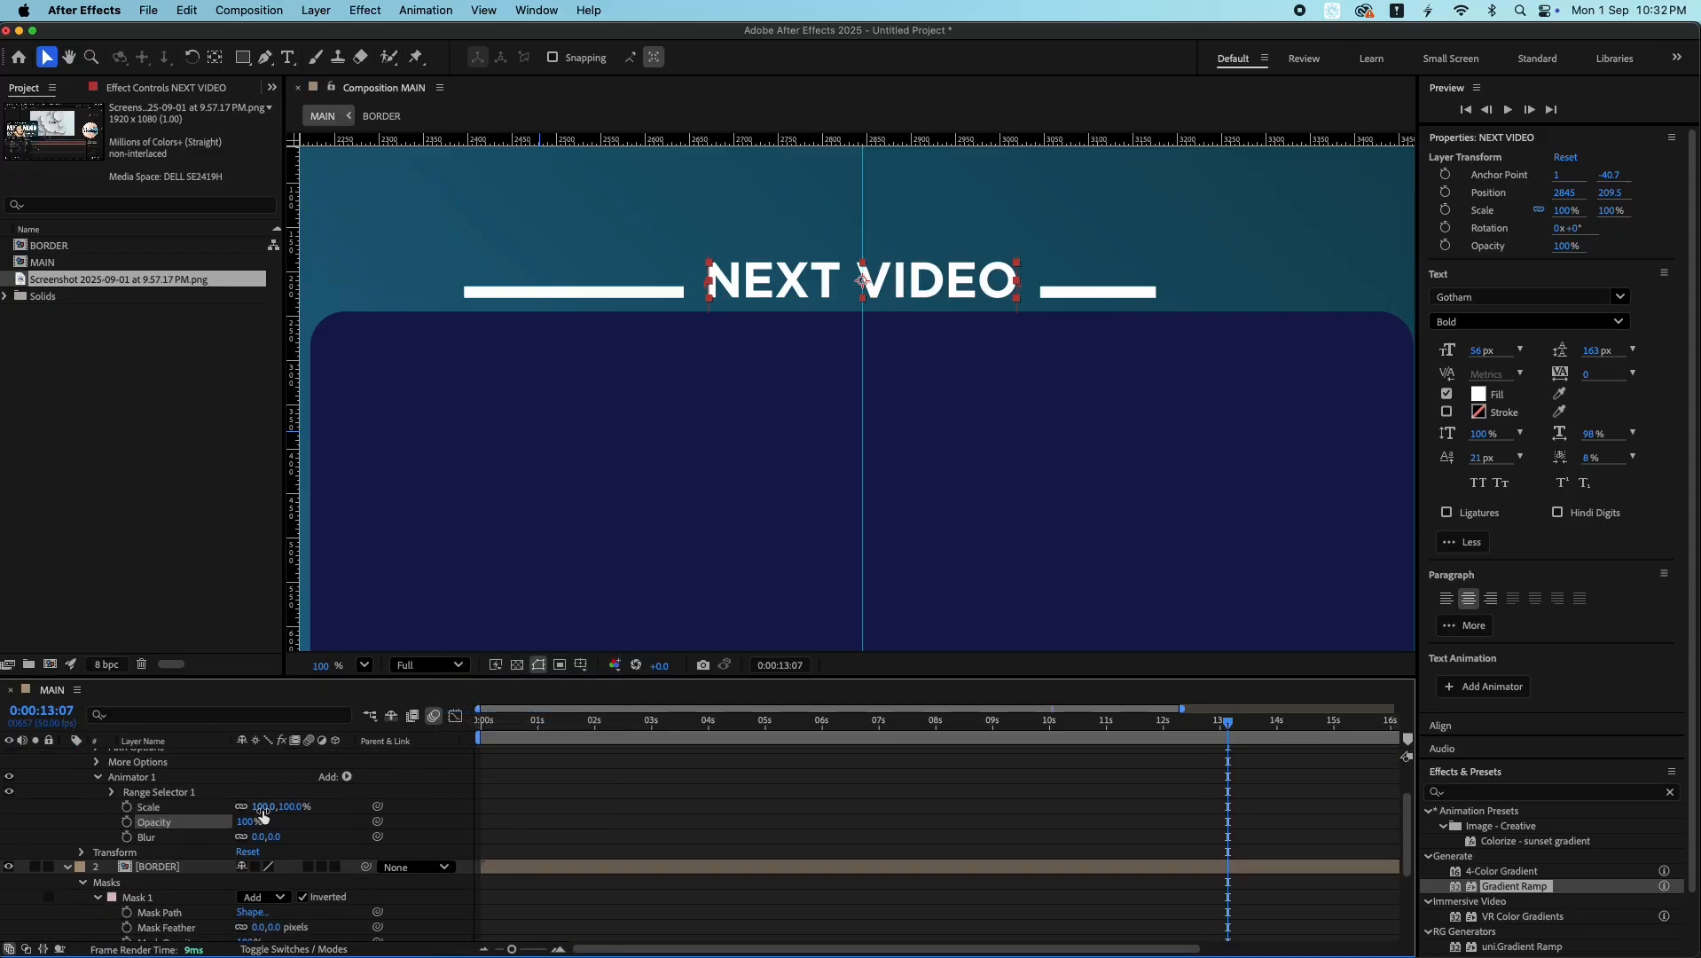
left_click_drag(261, 807, 388, 806)
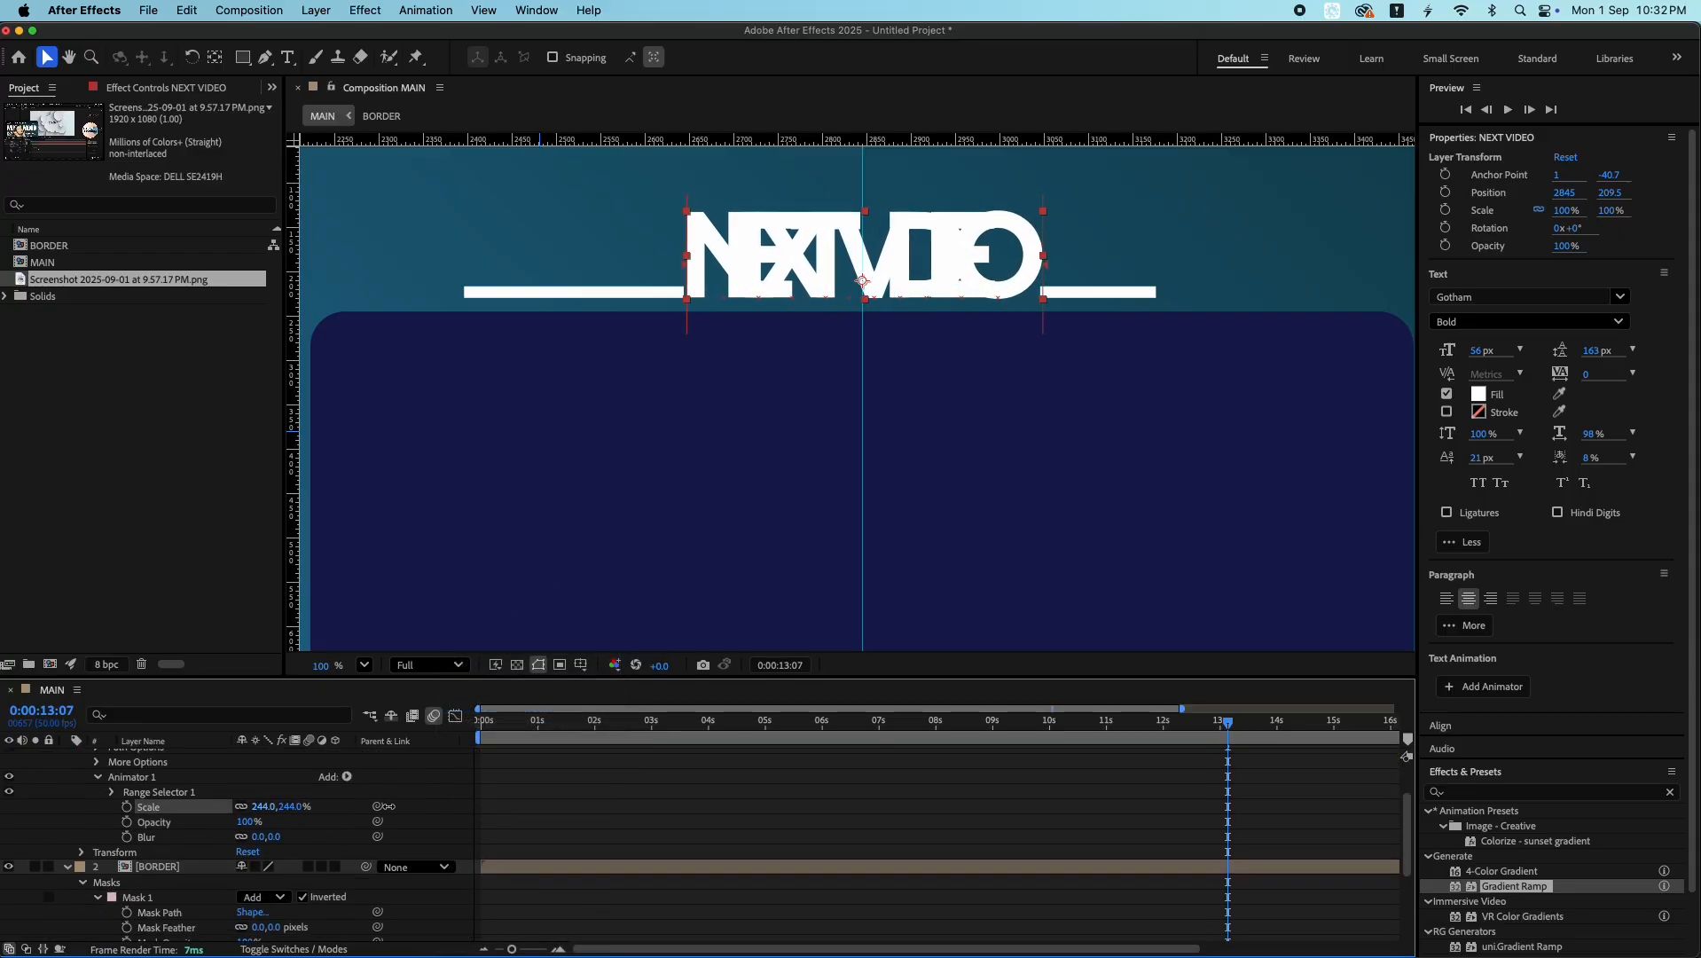
left_click_drag(249, 823, 50, 814)
key("super+z")
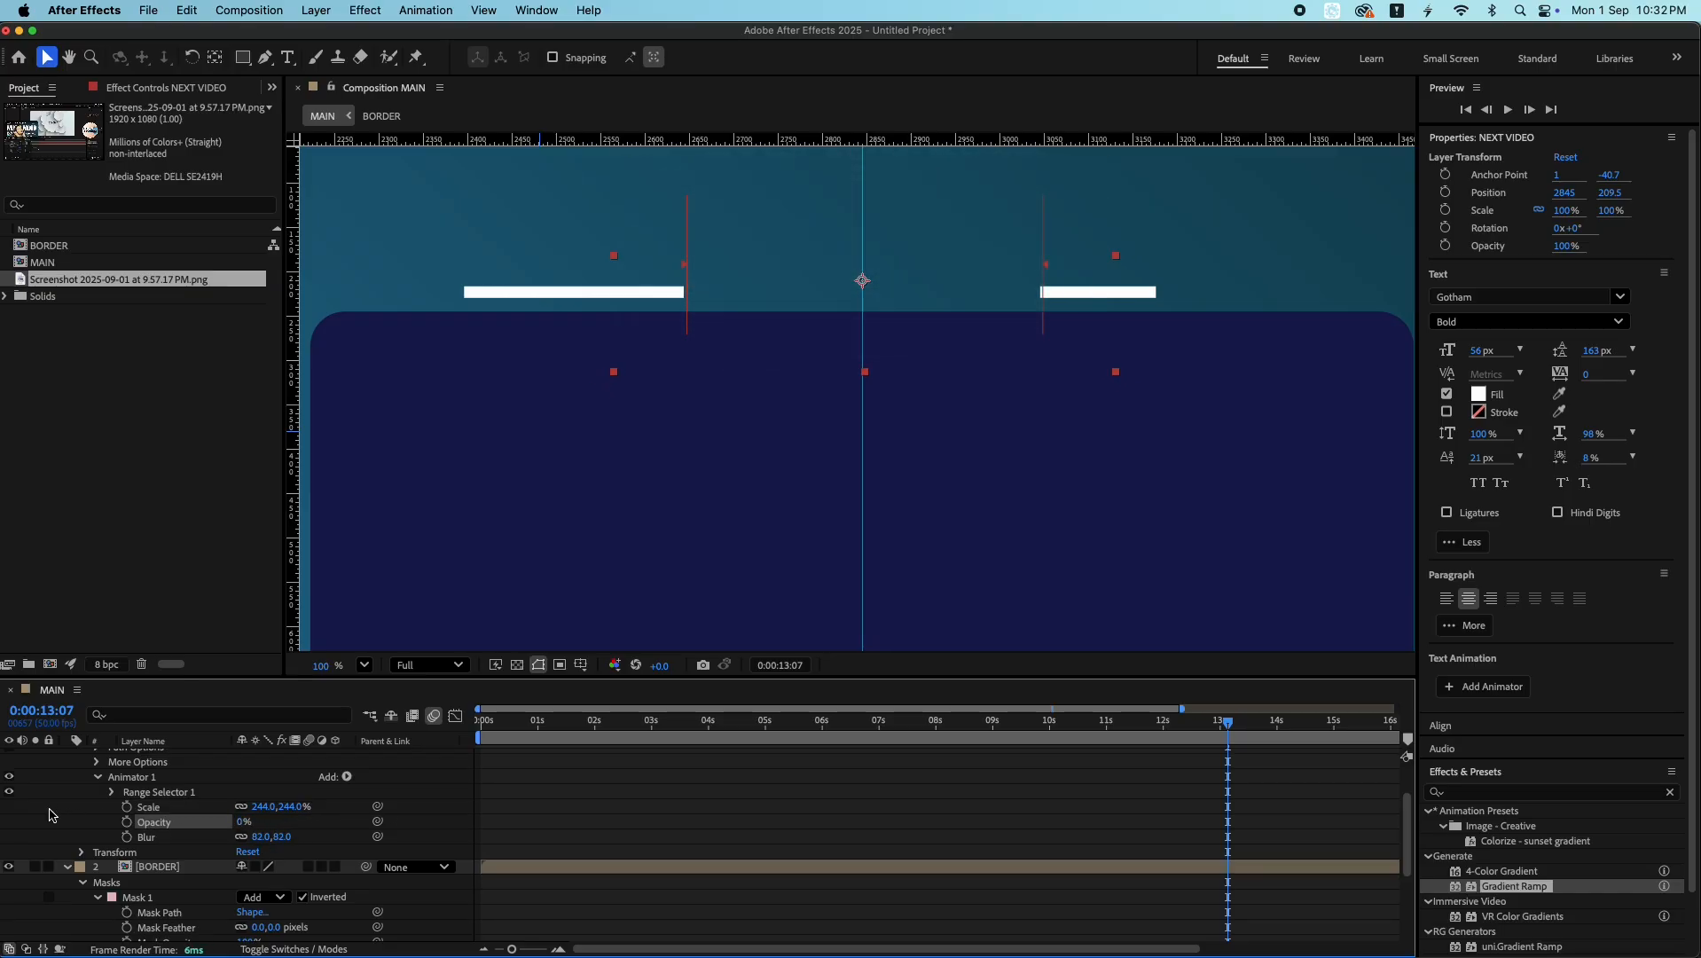
left_click(113, 793)
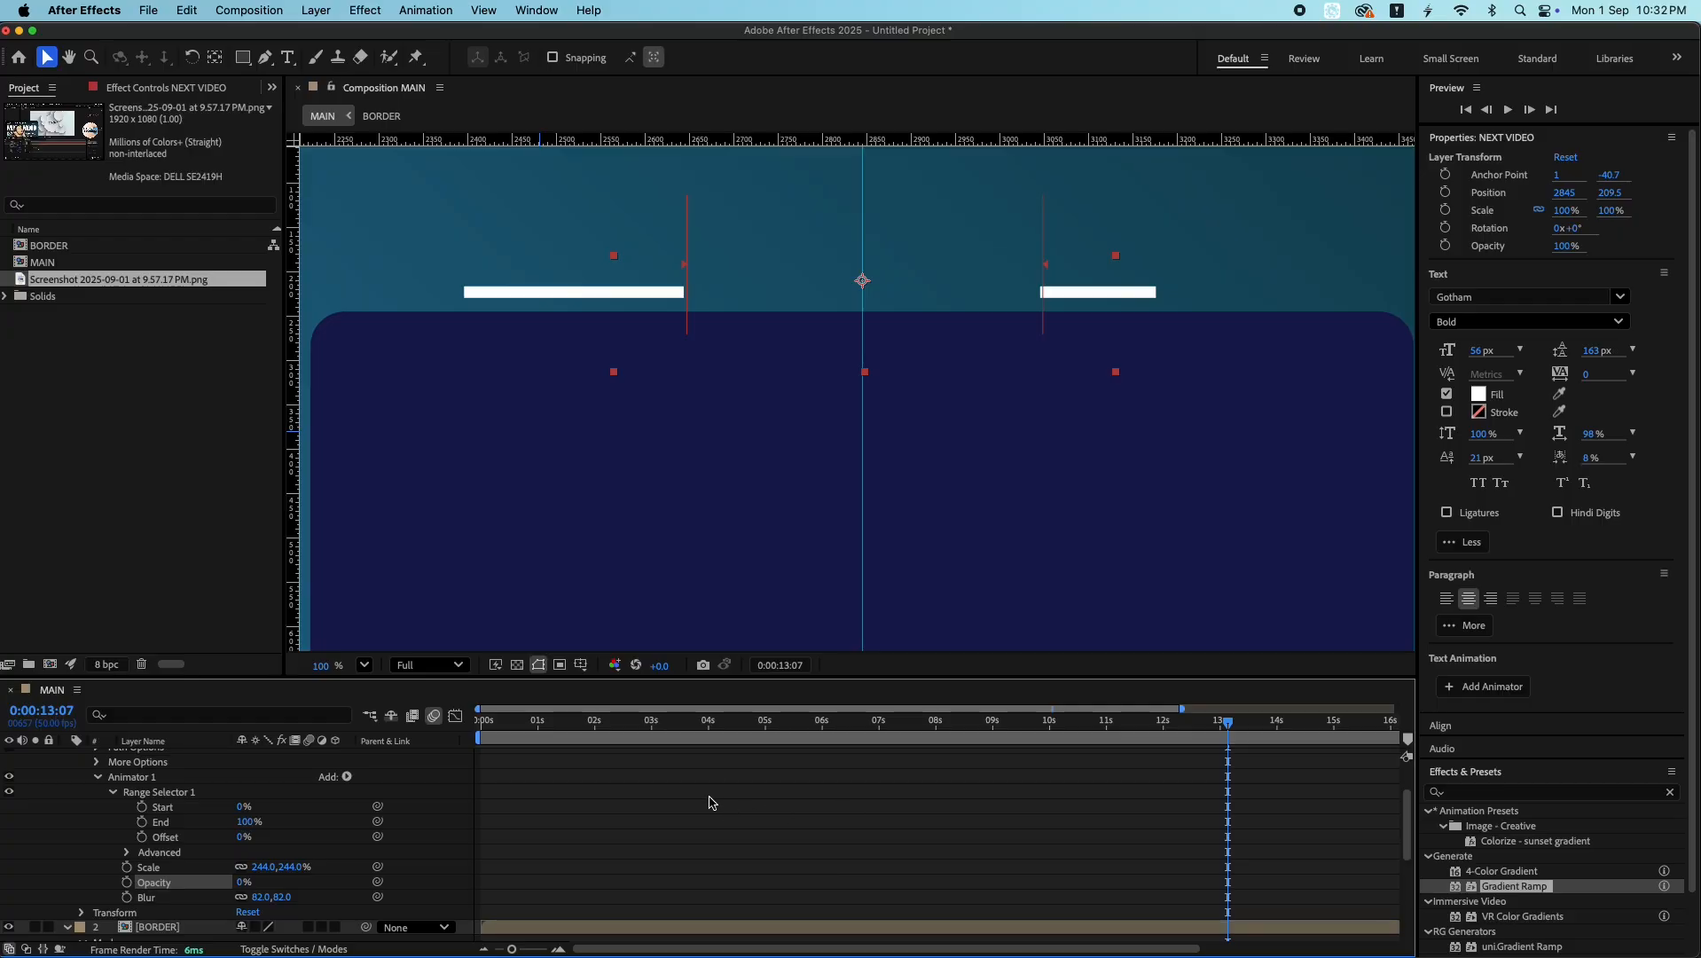
- Trim the start of the [BORDER] precomp layer to 0:00:02:20, at the RECTANGLE layer's last Size keyframe
key("Home")
left_click(700, 828)
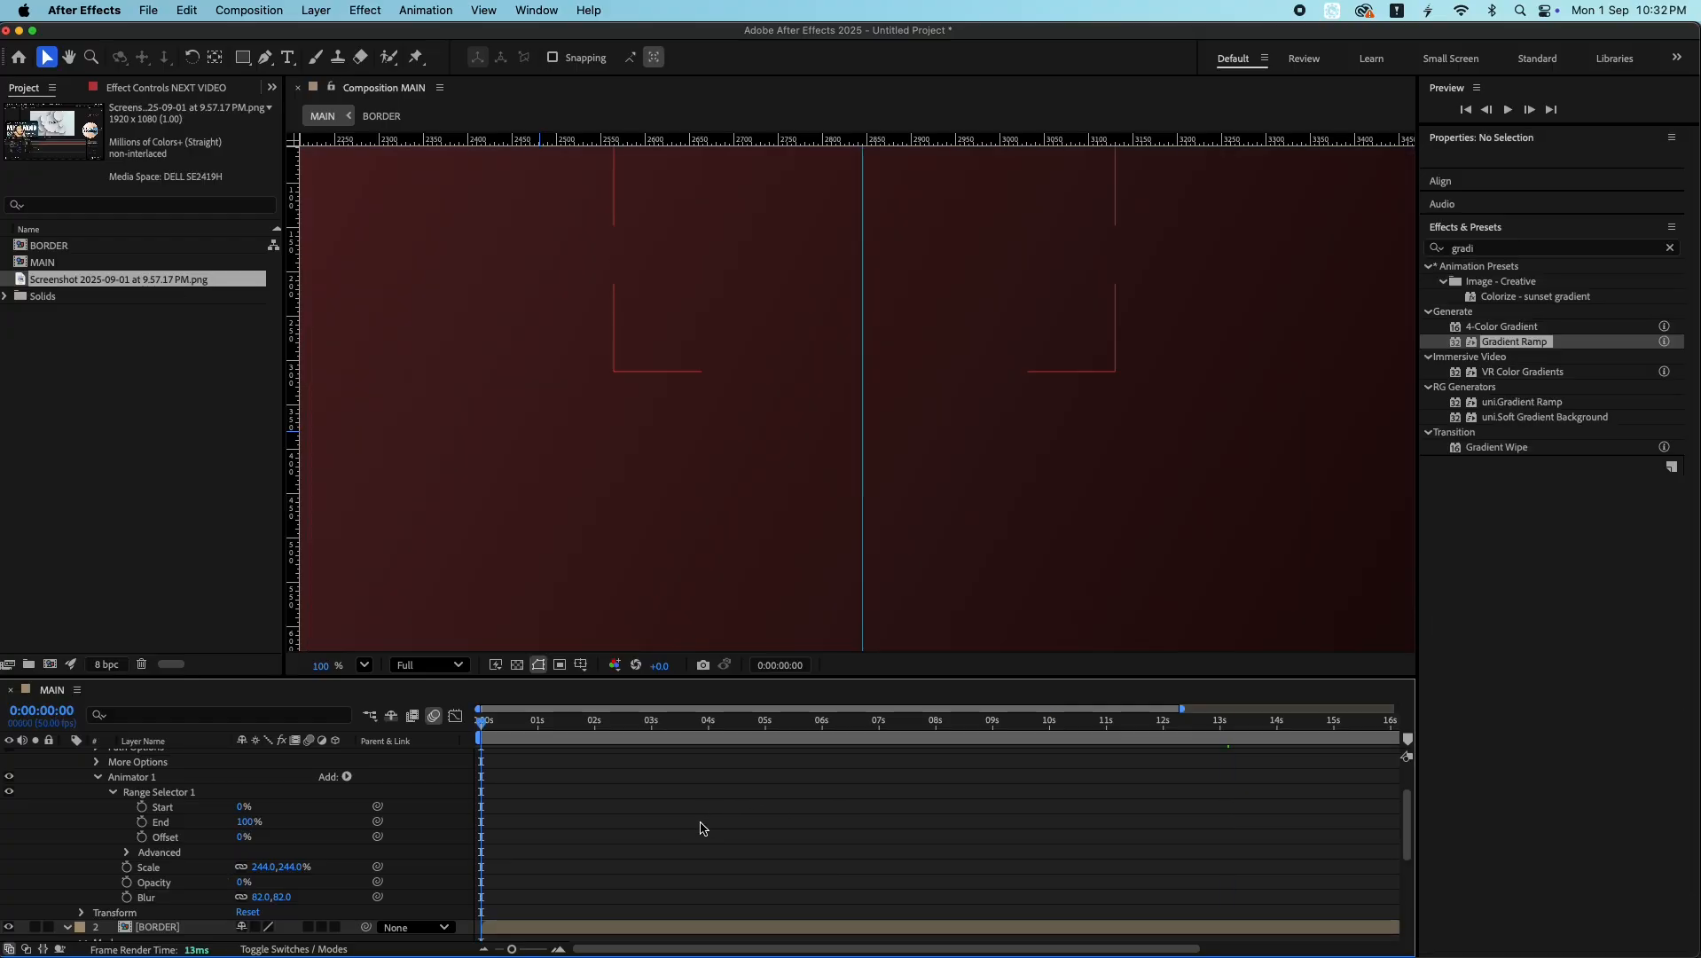
key("u")
left_click_drag(604, 745, 612, 742)
left_click(648, 772)
left_click(650, 786)
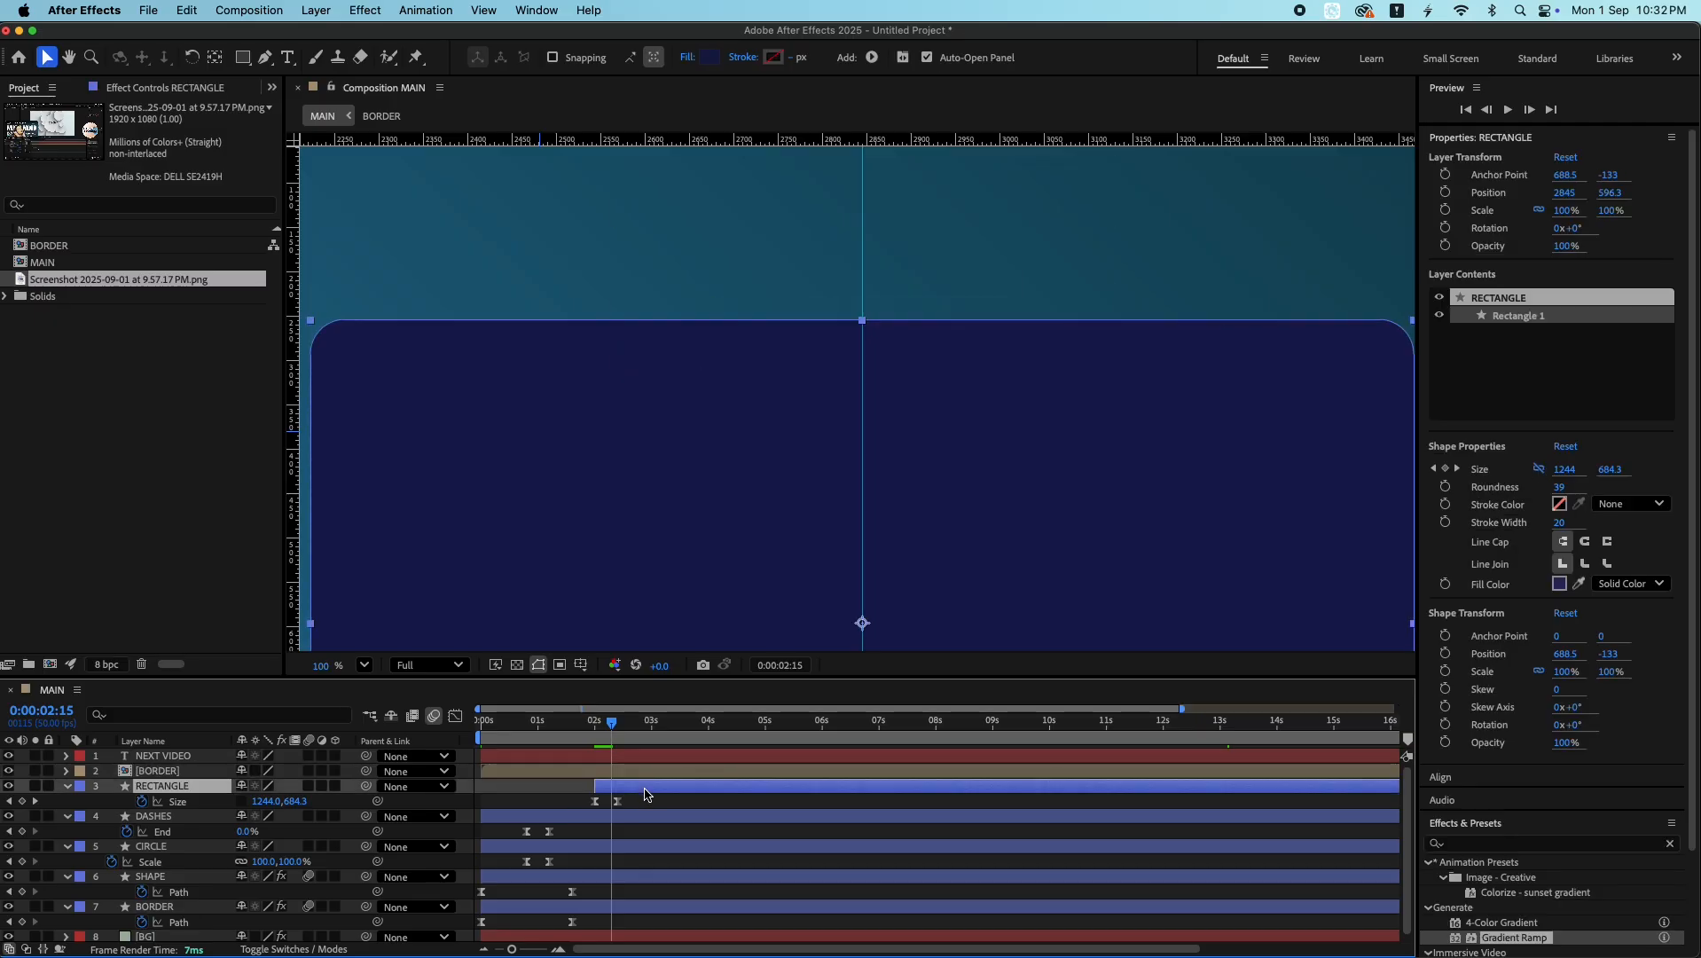
key("Page_Down")
key("Page_Down")
key("Page_Down")
key("Page_Down")
key("Page_Down")
left_click(650, 772)
key("alt+bracketleft")
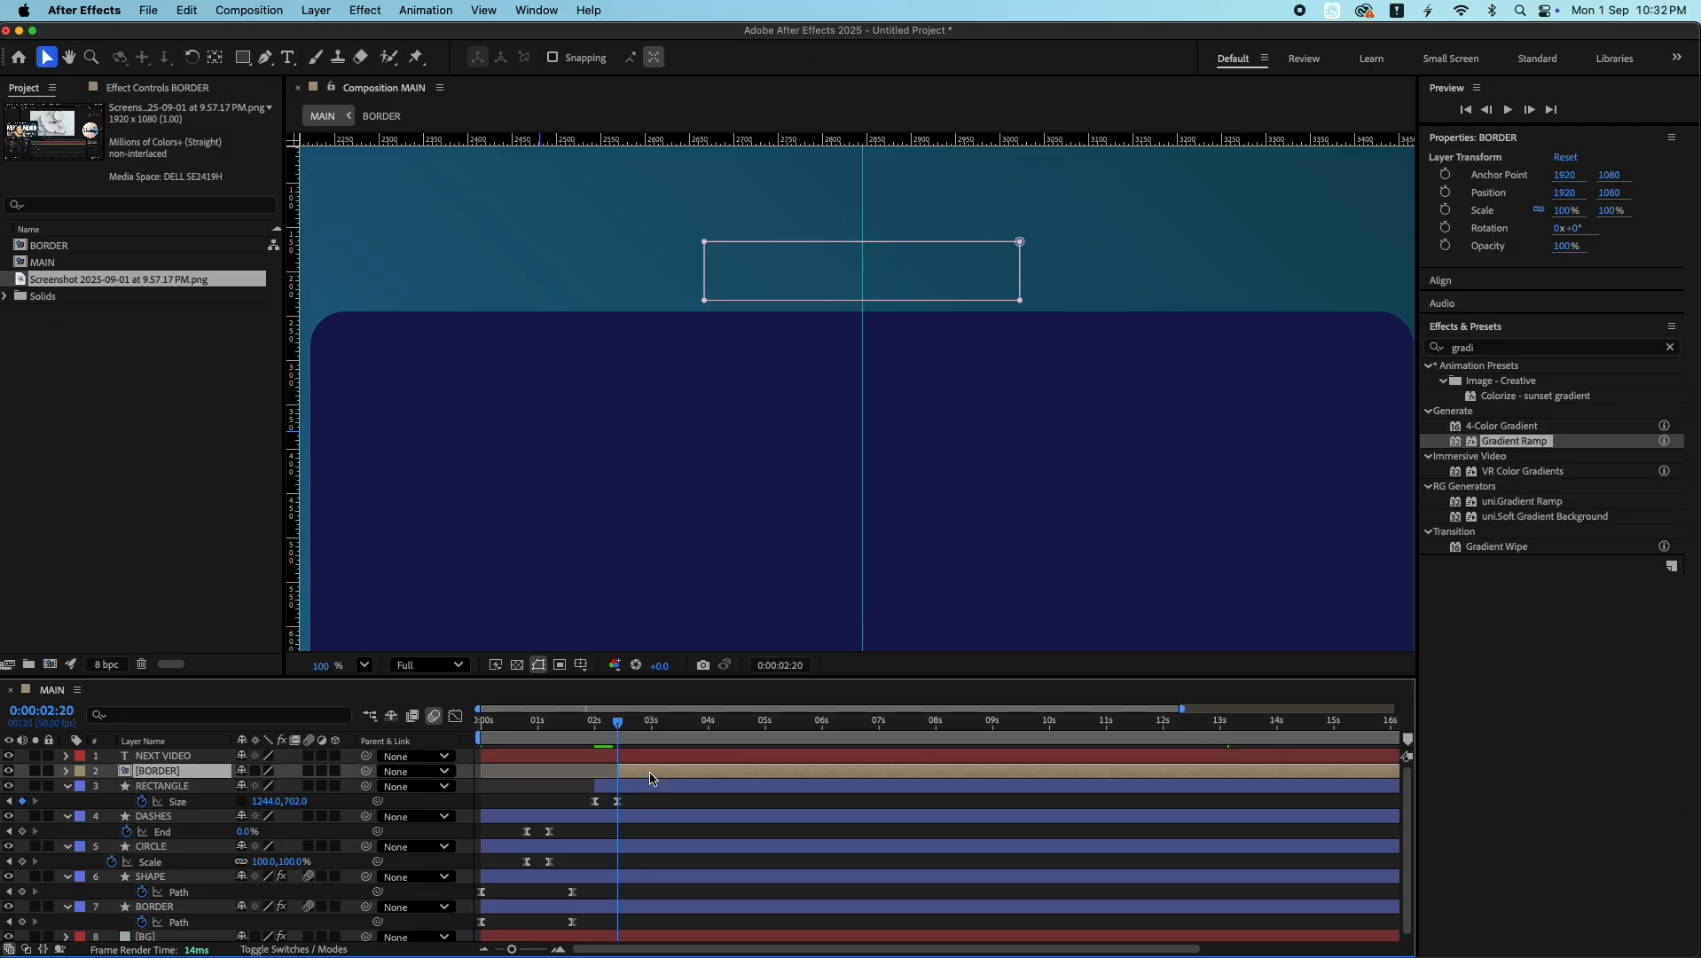
- Keyframe the NEXT VIDEO layer's Range Selector 1 Offset at 0% at 0:00:02:20
scroll(652, 780, "up", 5)
scroll(700, 782, "down", 5)
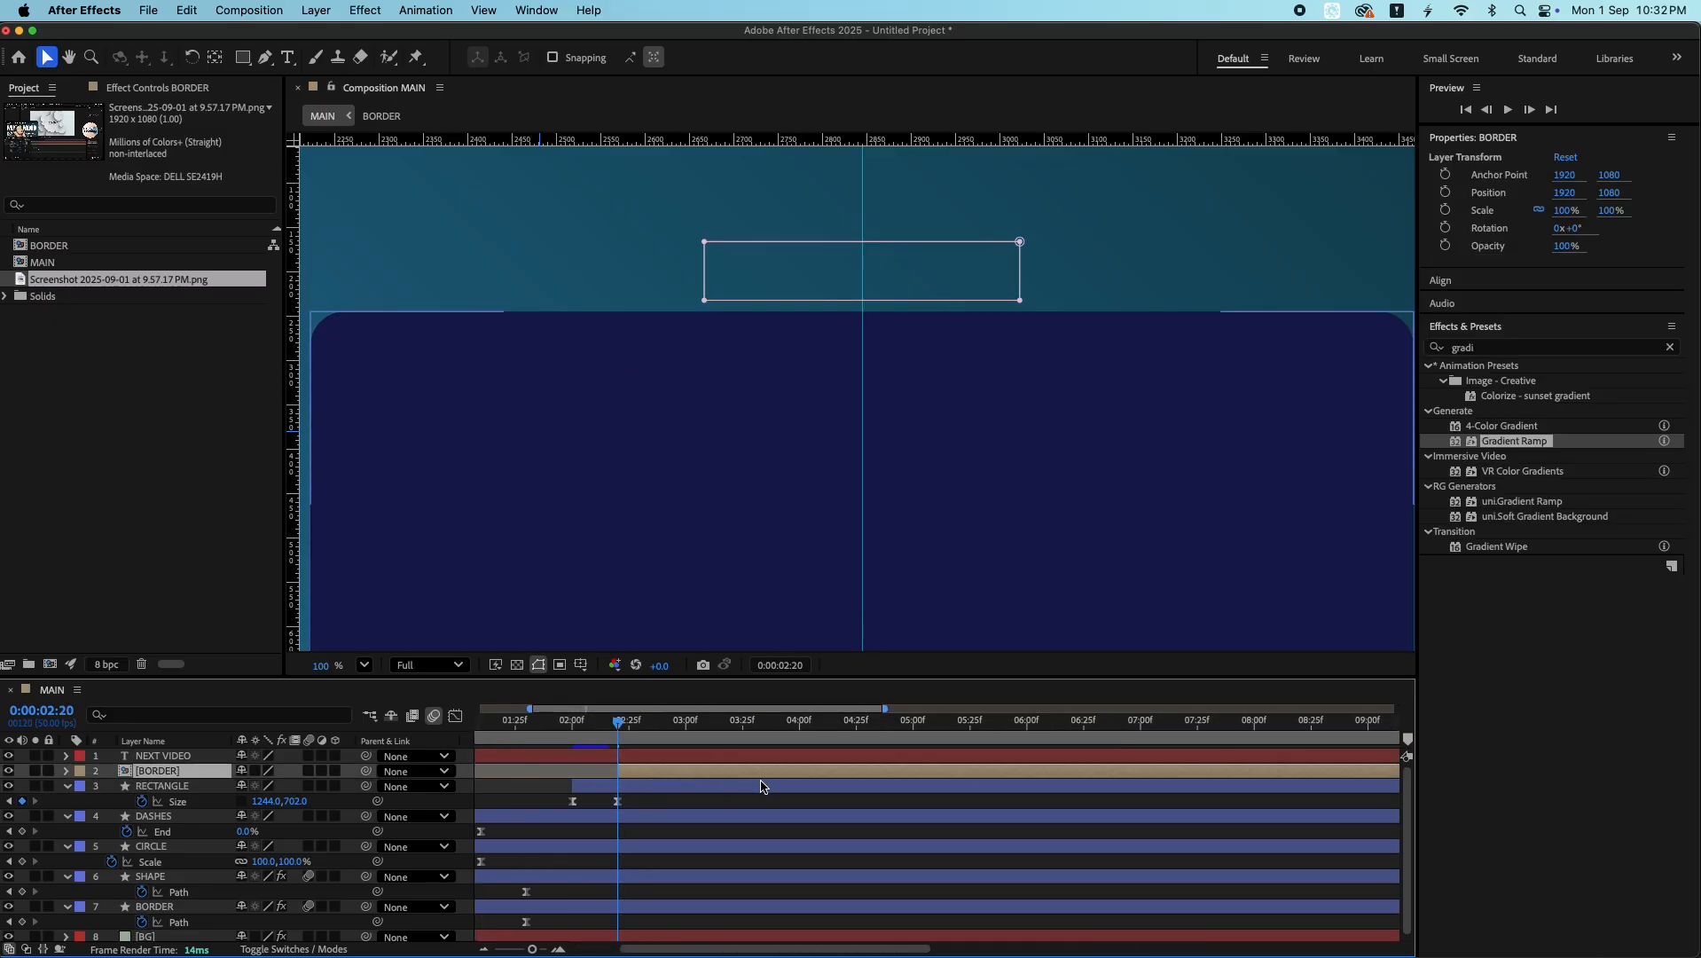
scroll(749, 784, "up", 3)
left_click(674, 760)
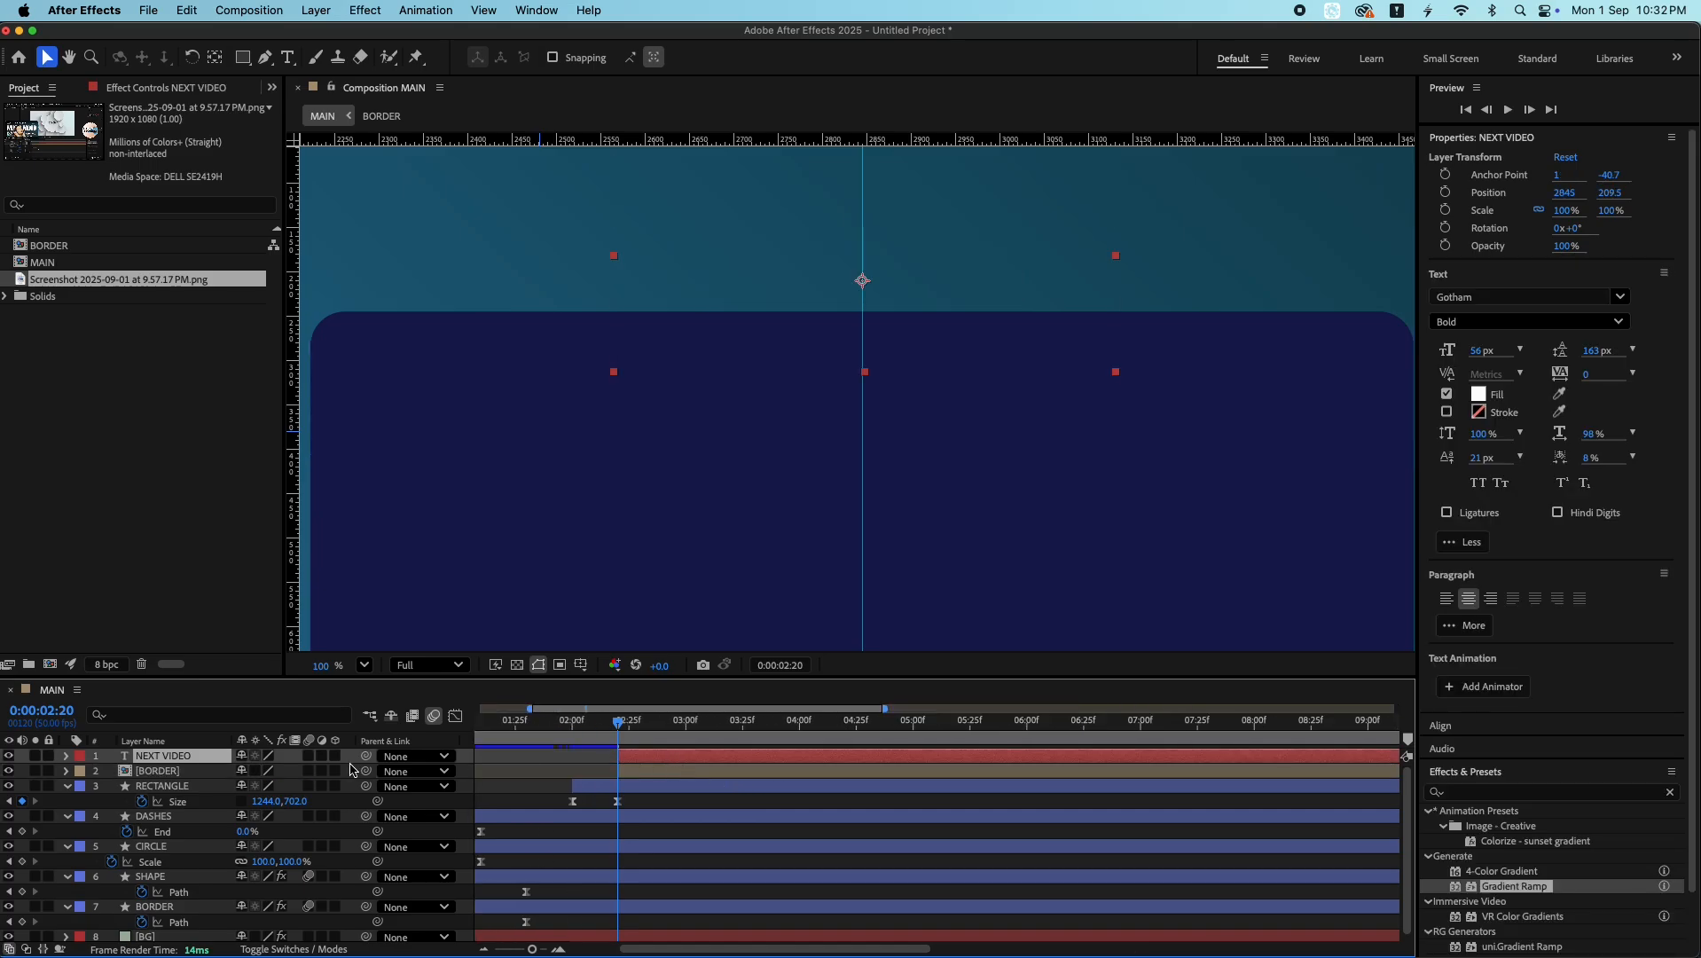
left_click(66, 756)
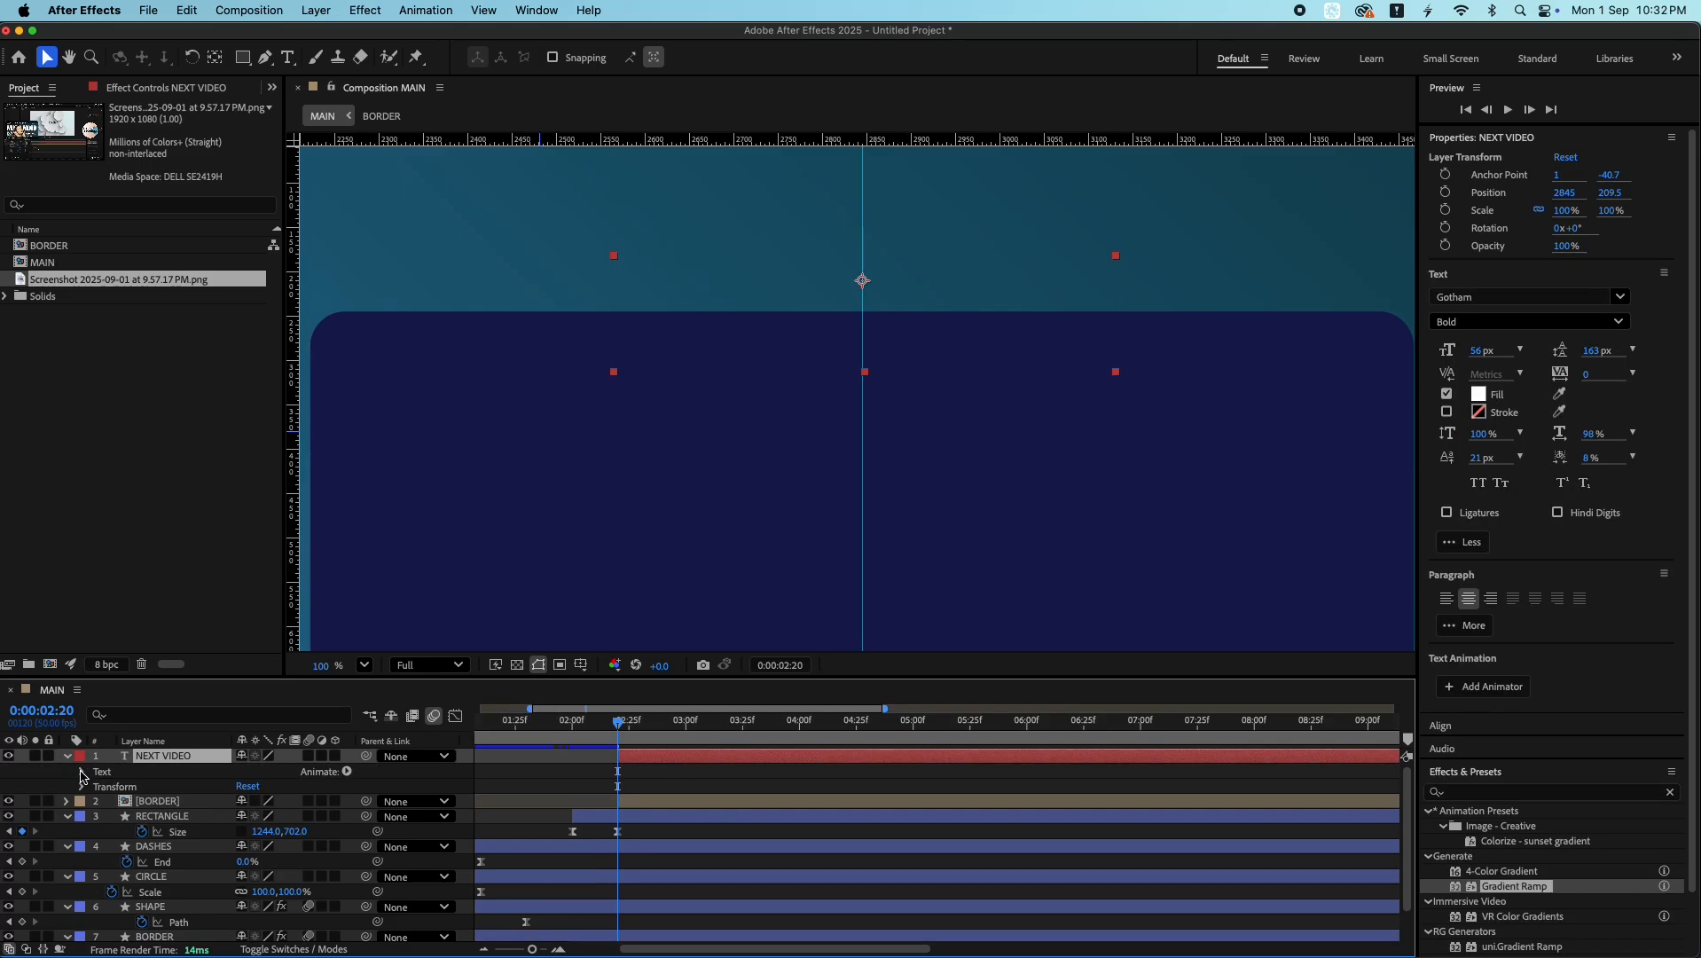
left_click(82, 771)
left_click(98, 832)
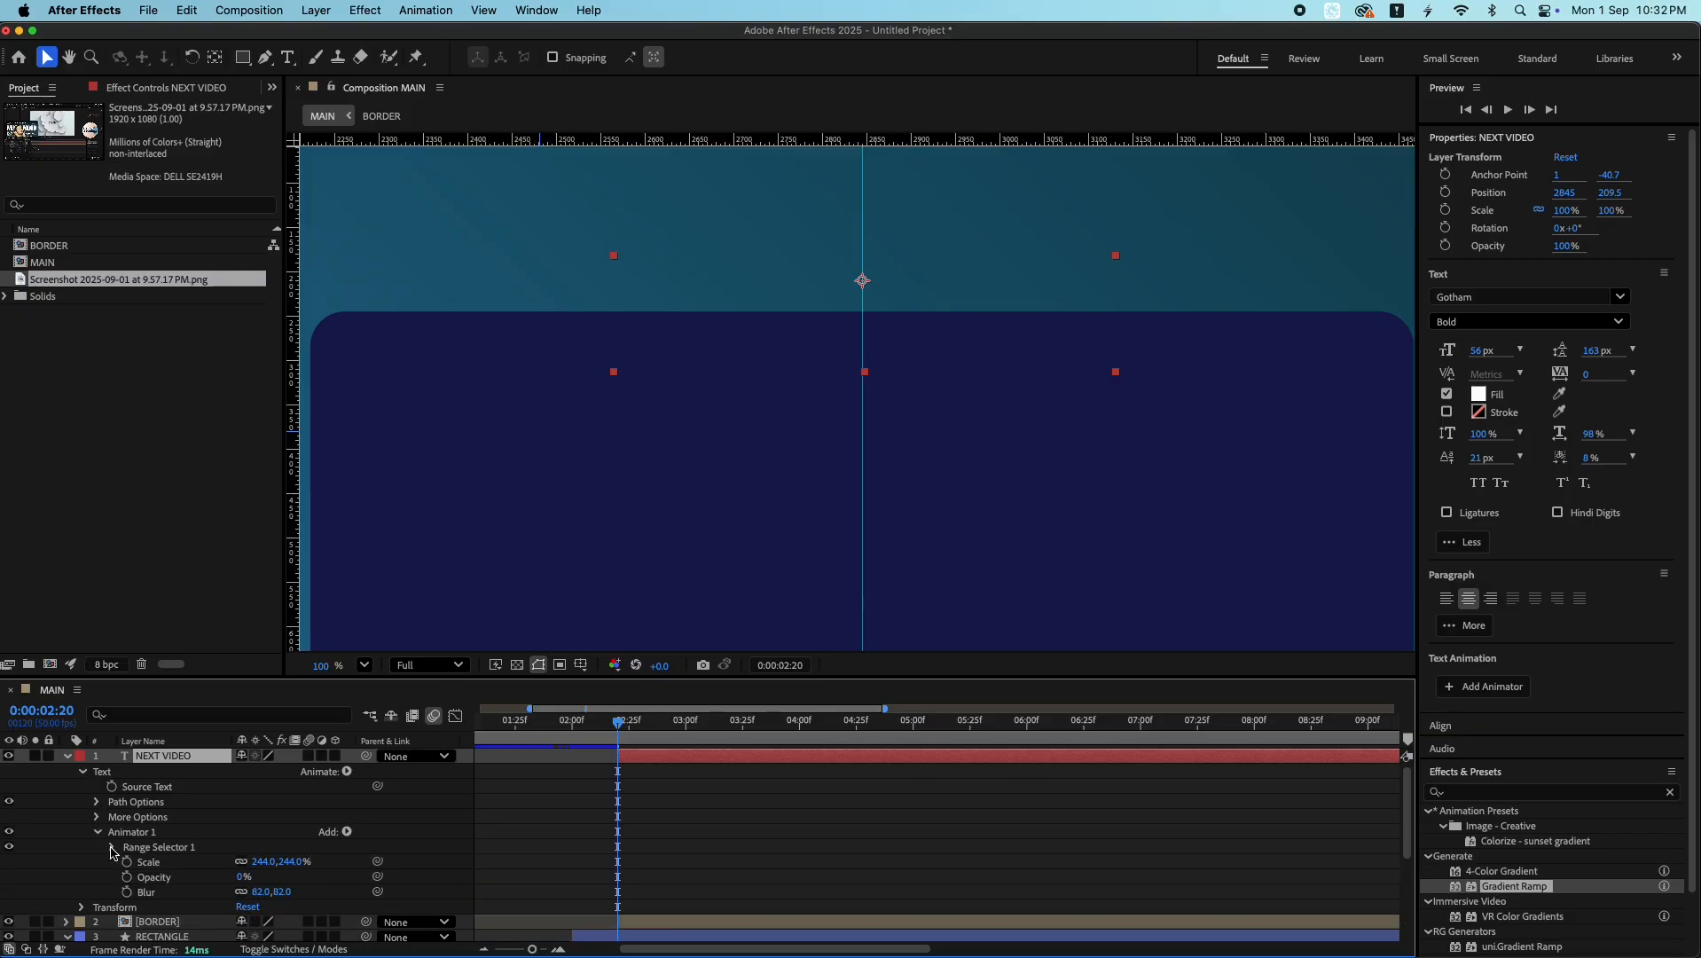
left_click(112, 847)
left_click(141, 892)
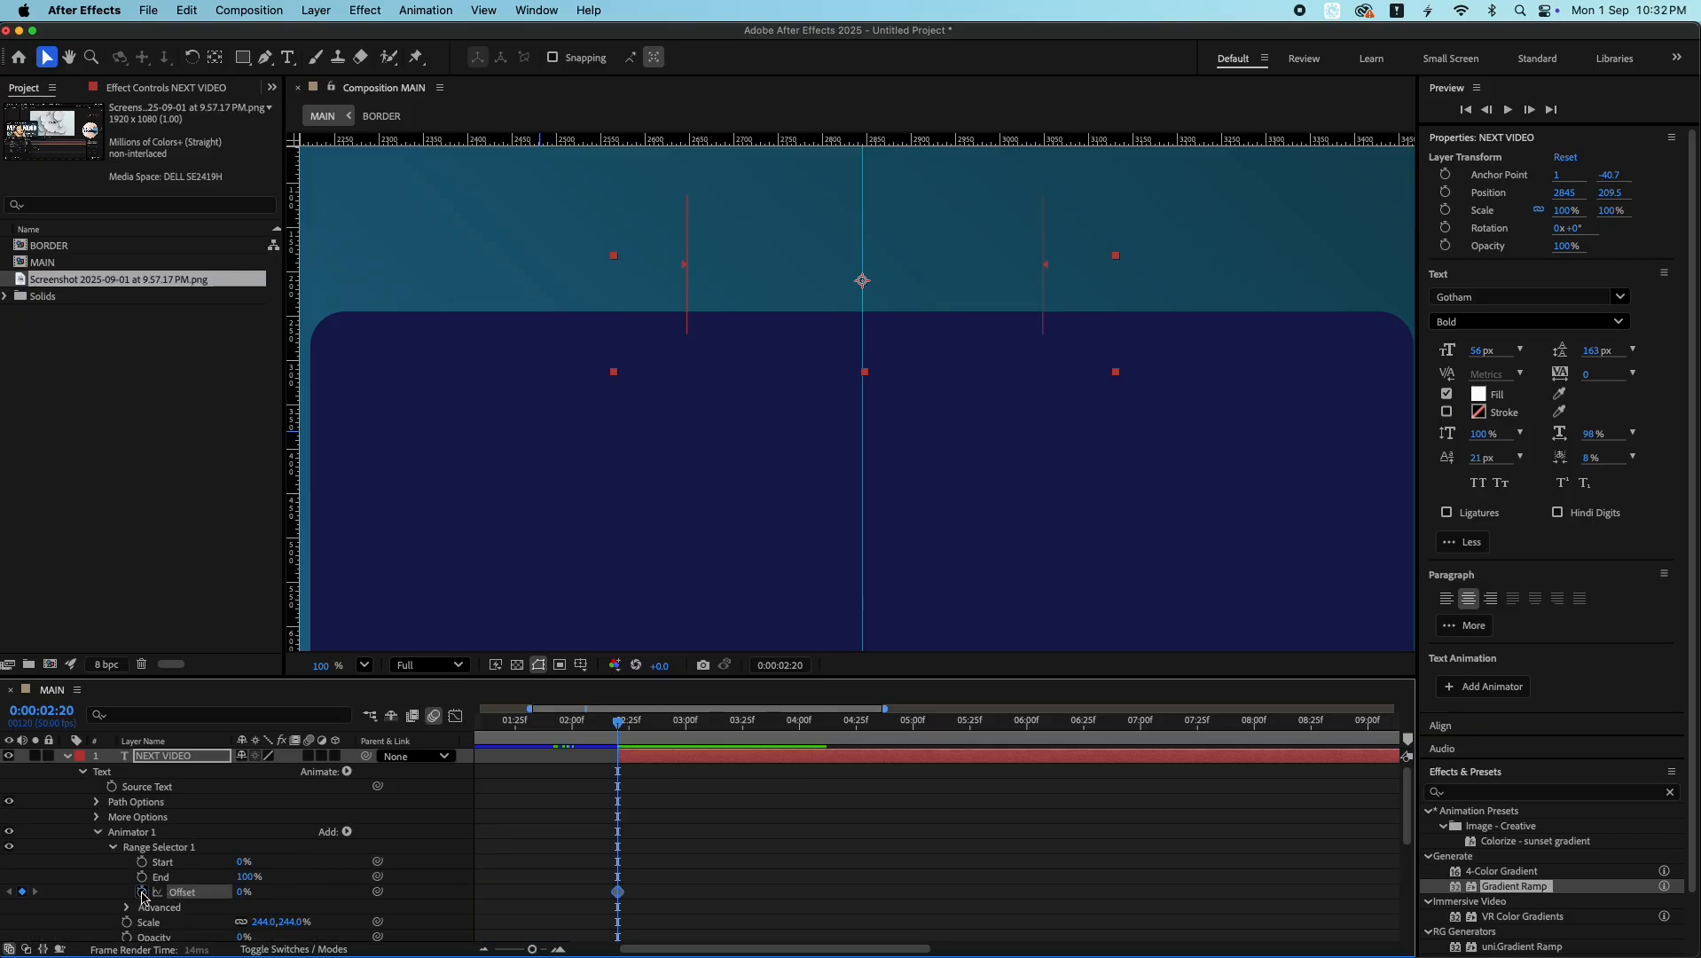
- Add a 100% Offset keyframe at 0:00:02:40 for Range Selector 1 and apply Easy Ease to both Offset keyframes
key("shift+Page_Down")
key("shift+Page_Down")
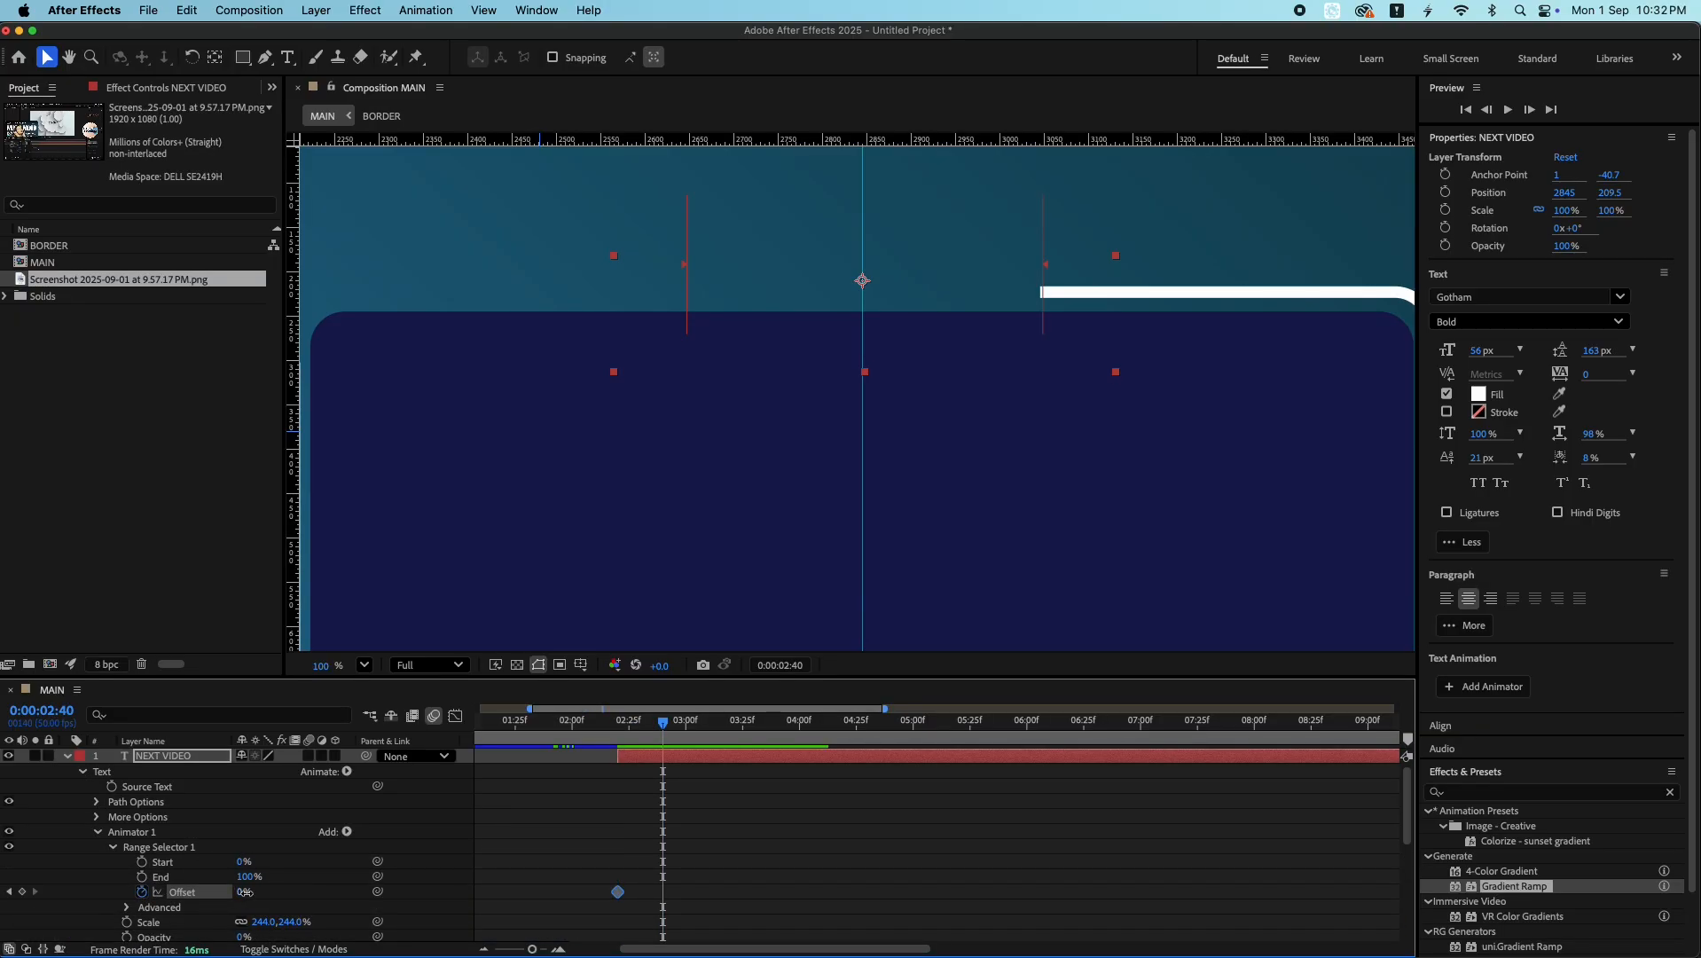
left_click_drag(246, 892, 379, 892)
left_click_drag(780, 895, 504, 914)
key("F9")
- Preview the NEXT VIDEO title animation, then fit the composition in the viewer, collapse the layers and play it from the start
left_click(577, 742)
key("space")
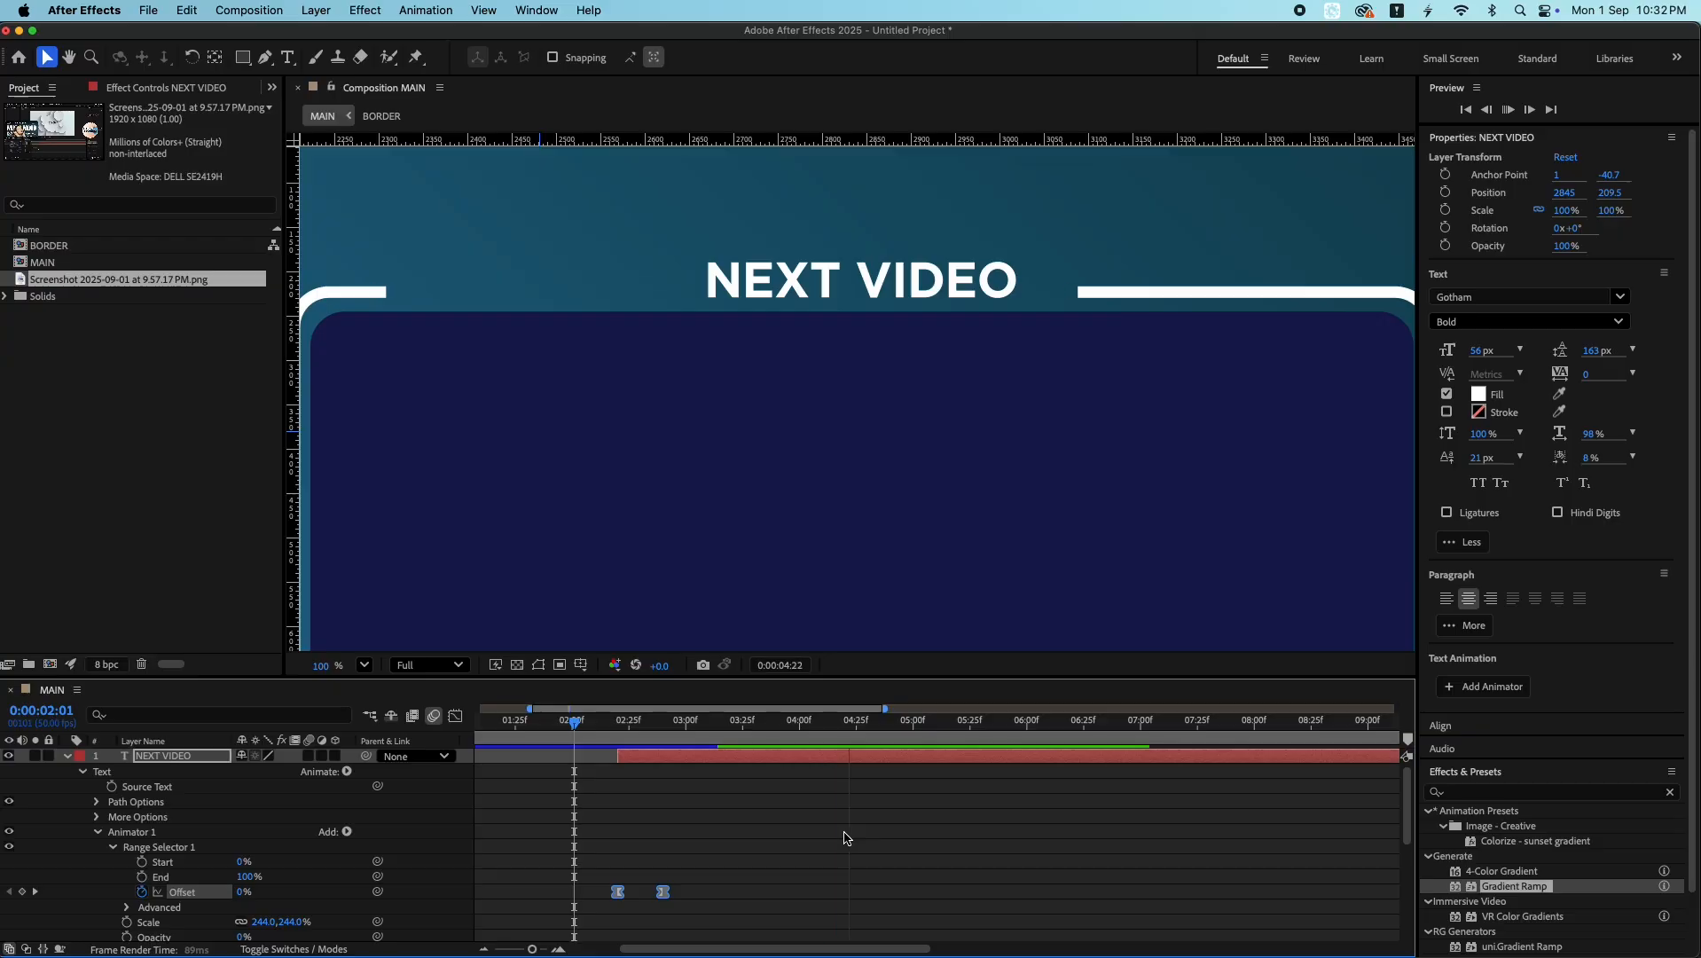
key("space")
left_click(363, 666)
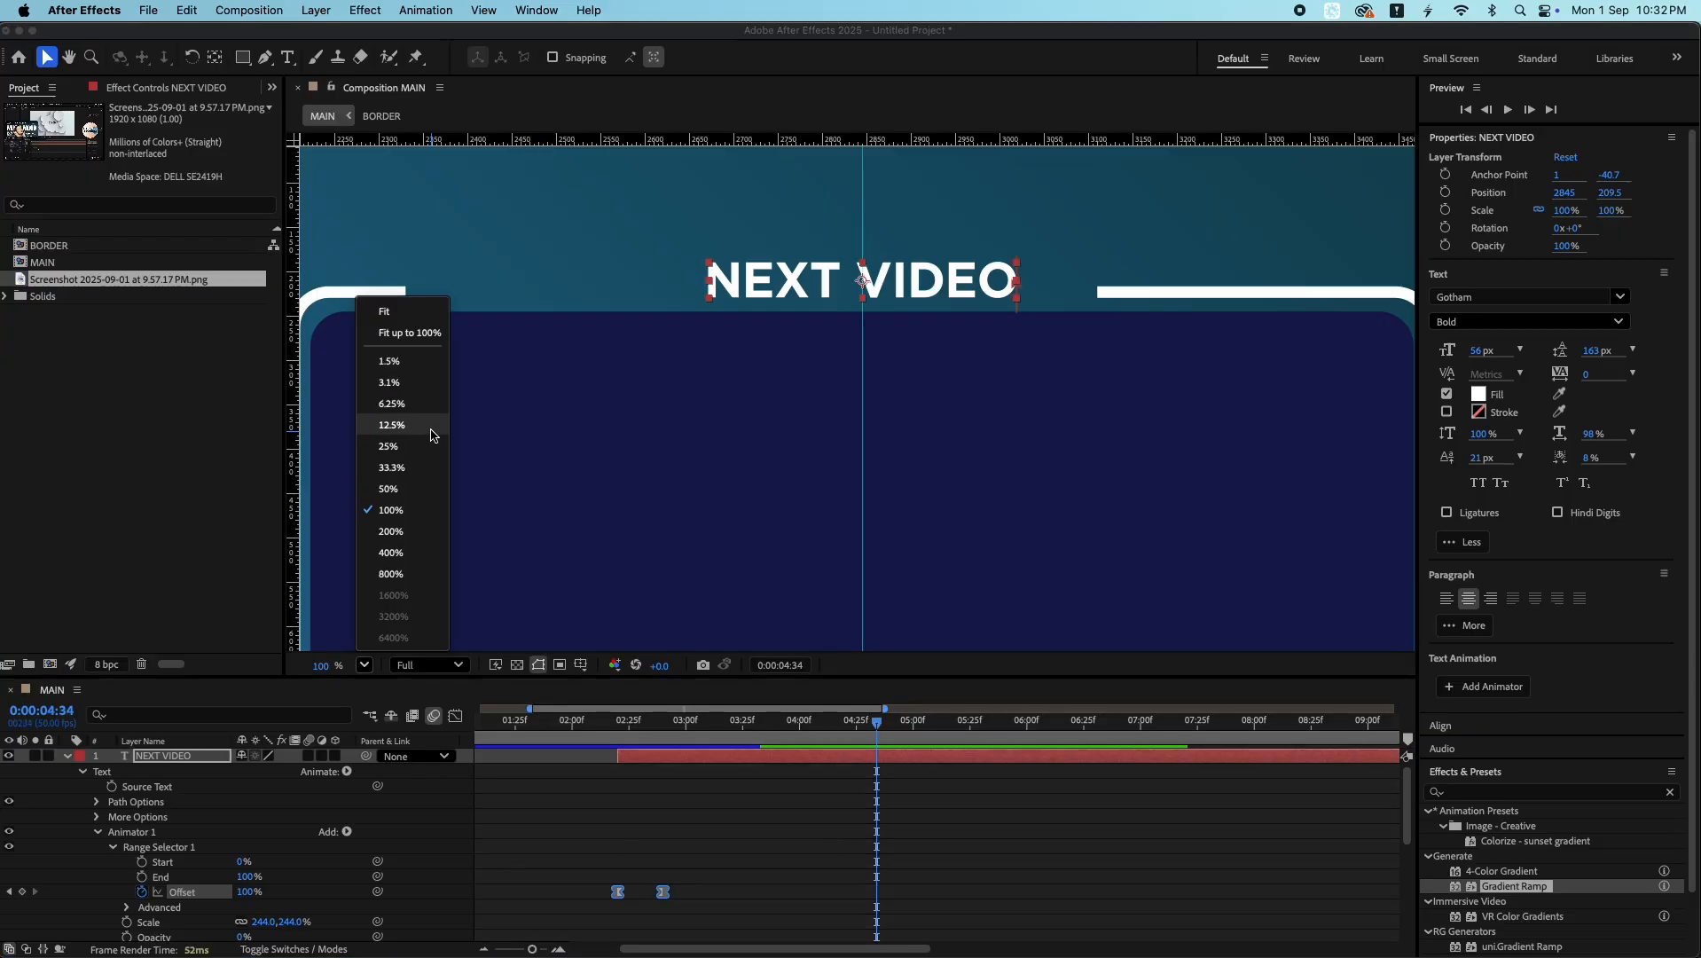
left_click(416, 342)
left_click(1012, 838)
key("Home")
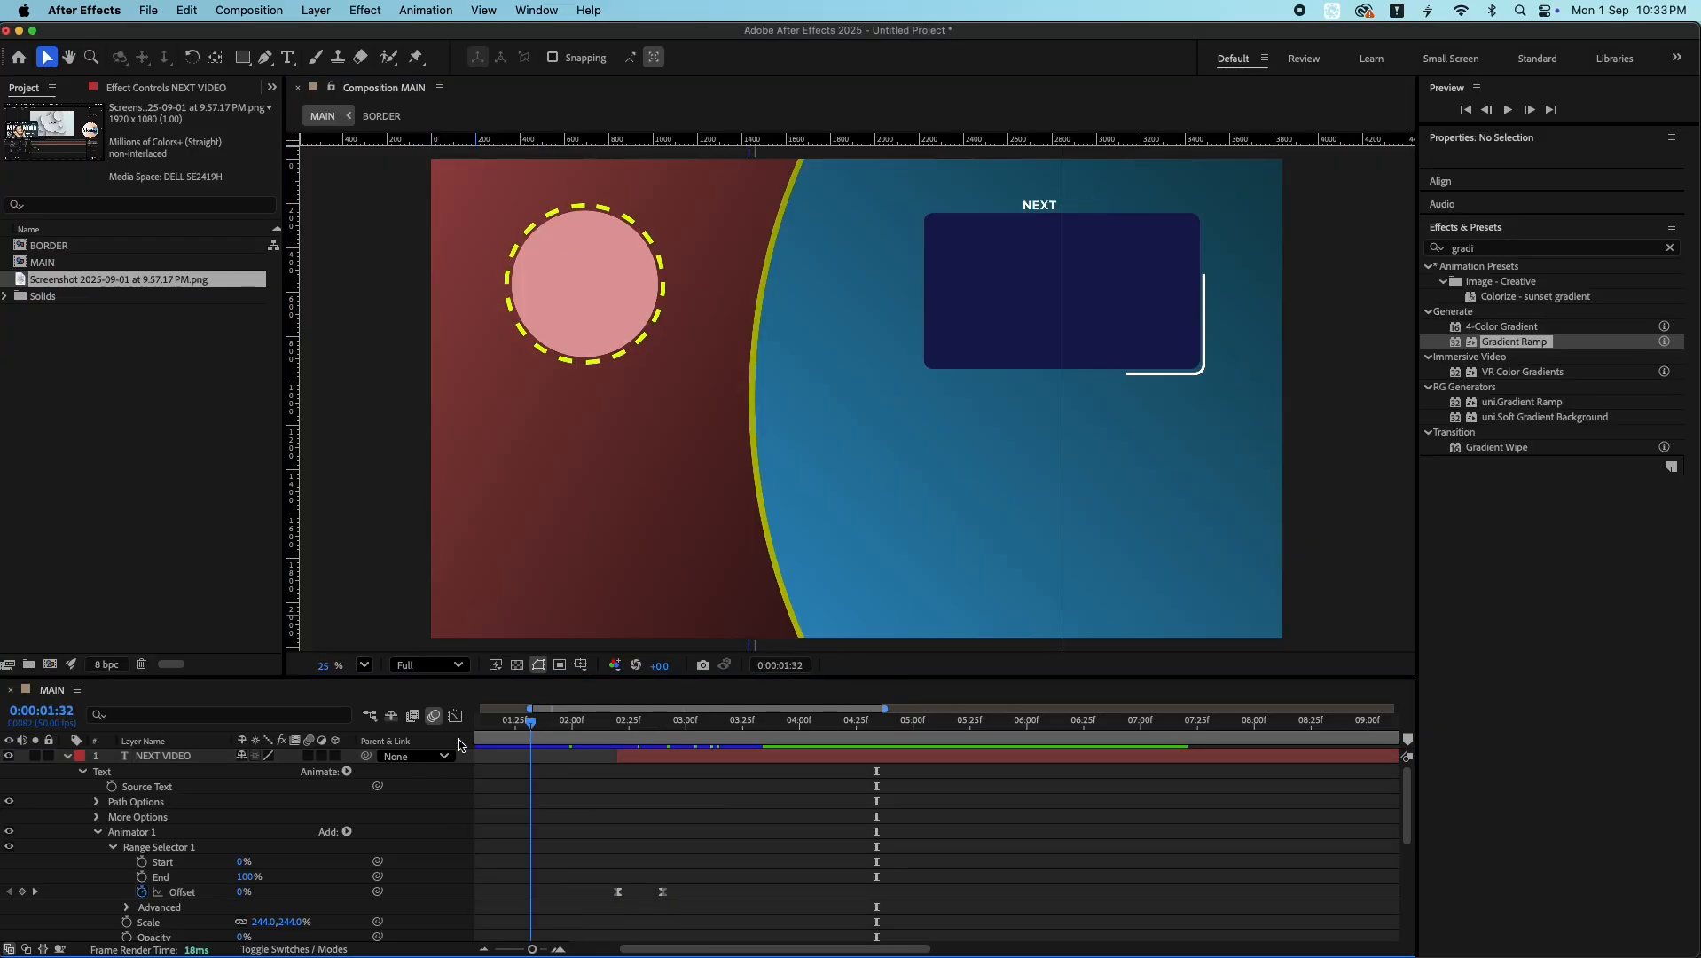
key("u")
key("u")
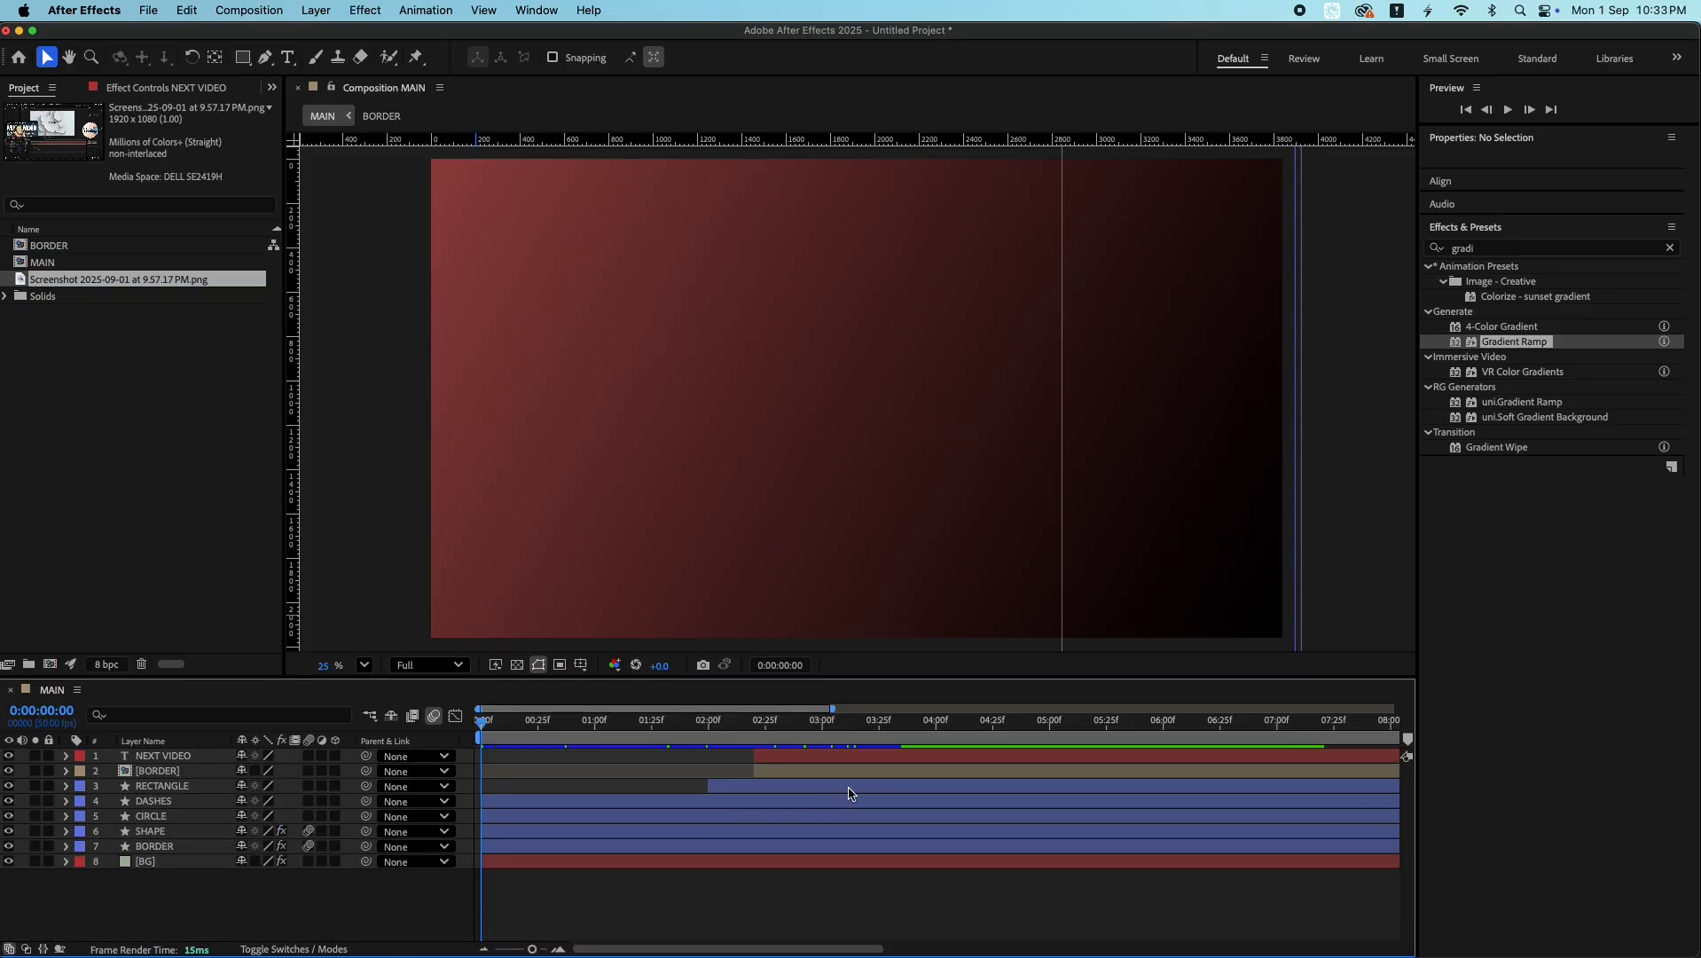
key("space")
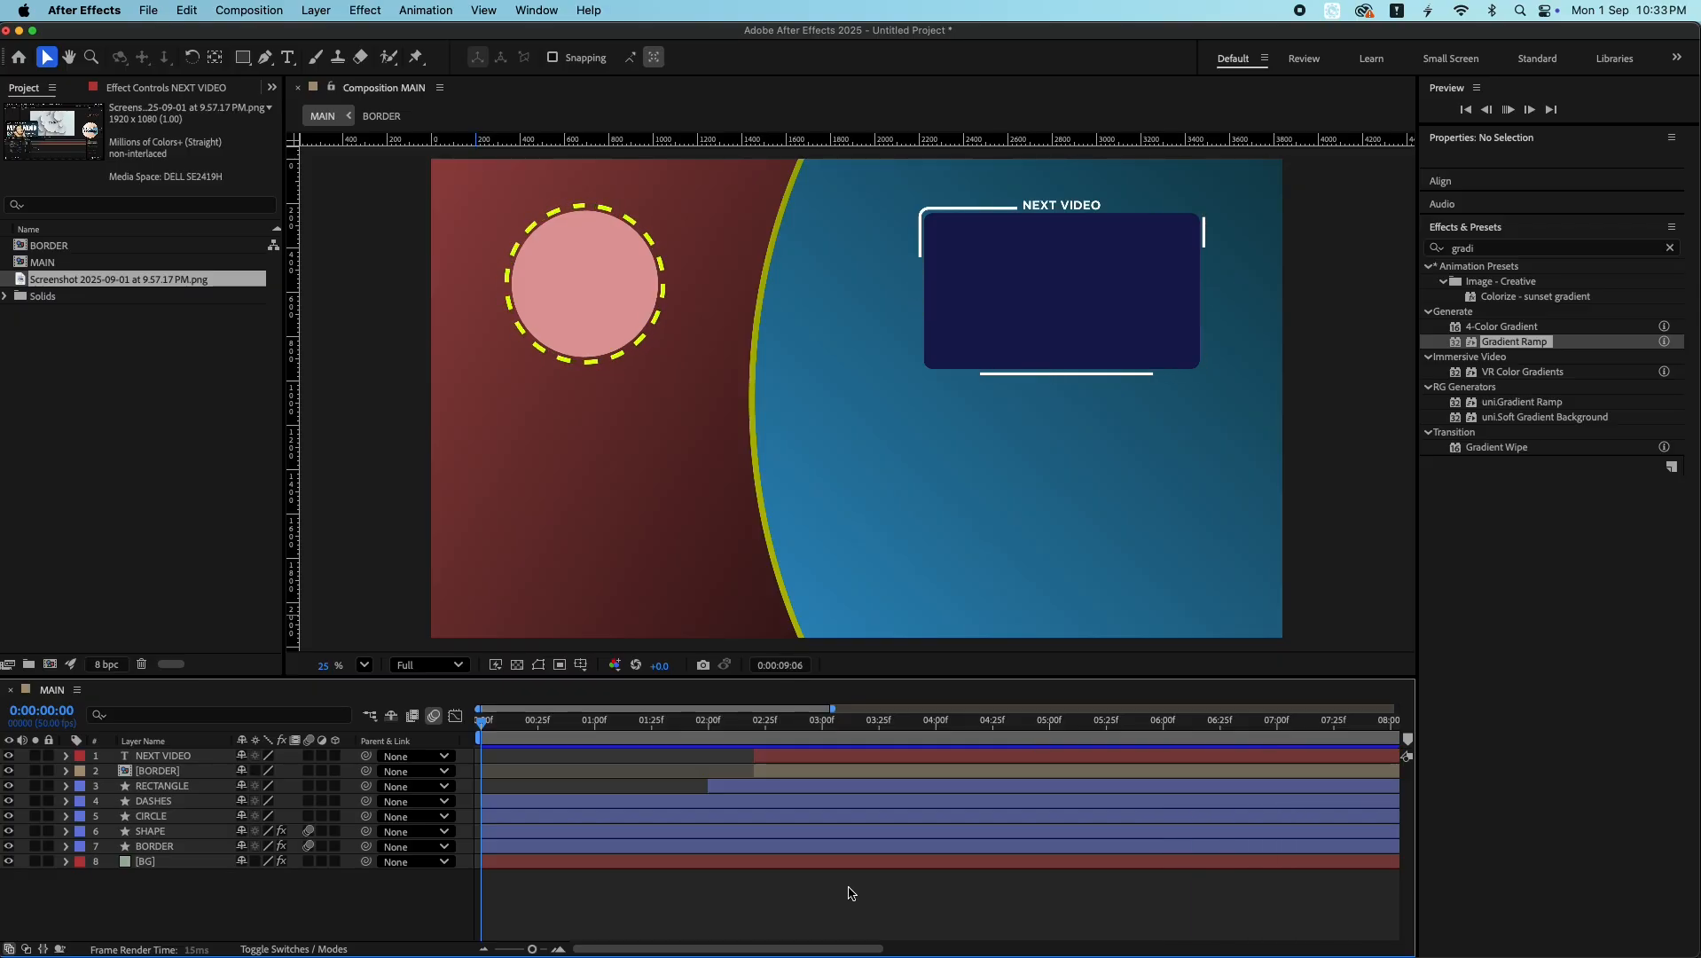
- Pre-compose the NEXT VIDEO, [BORDER] and RECTANGLE layers into a new composition named BOX
left_click(790, 787)
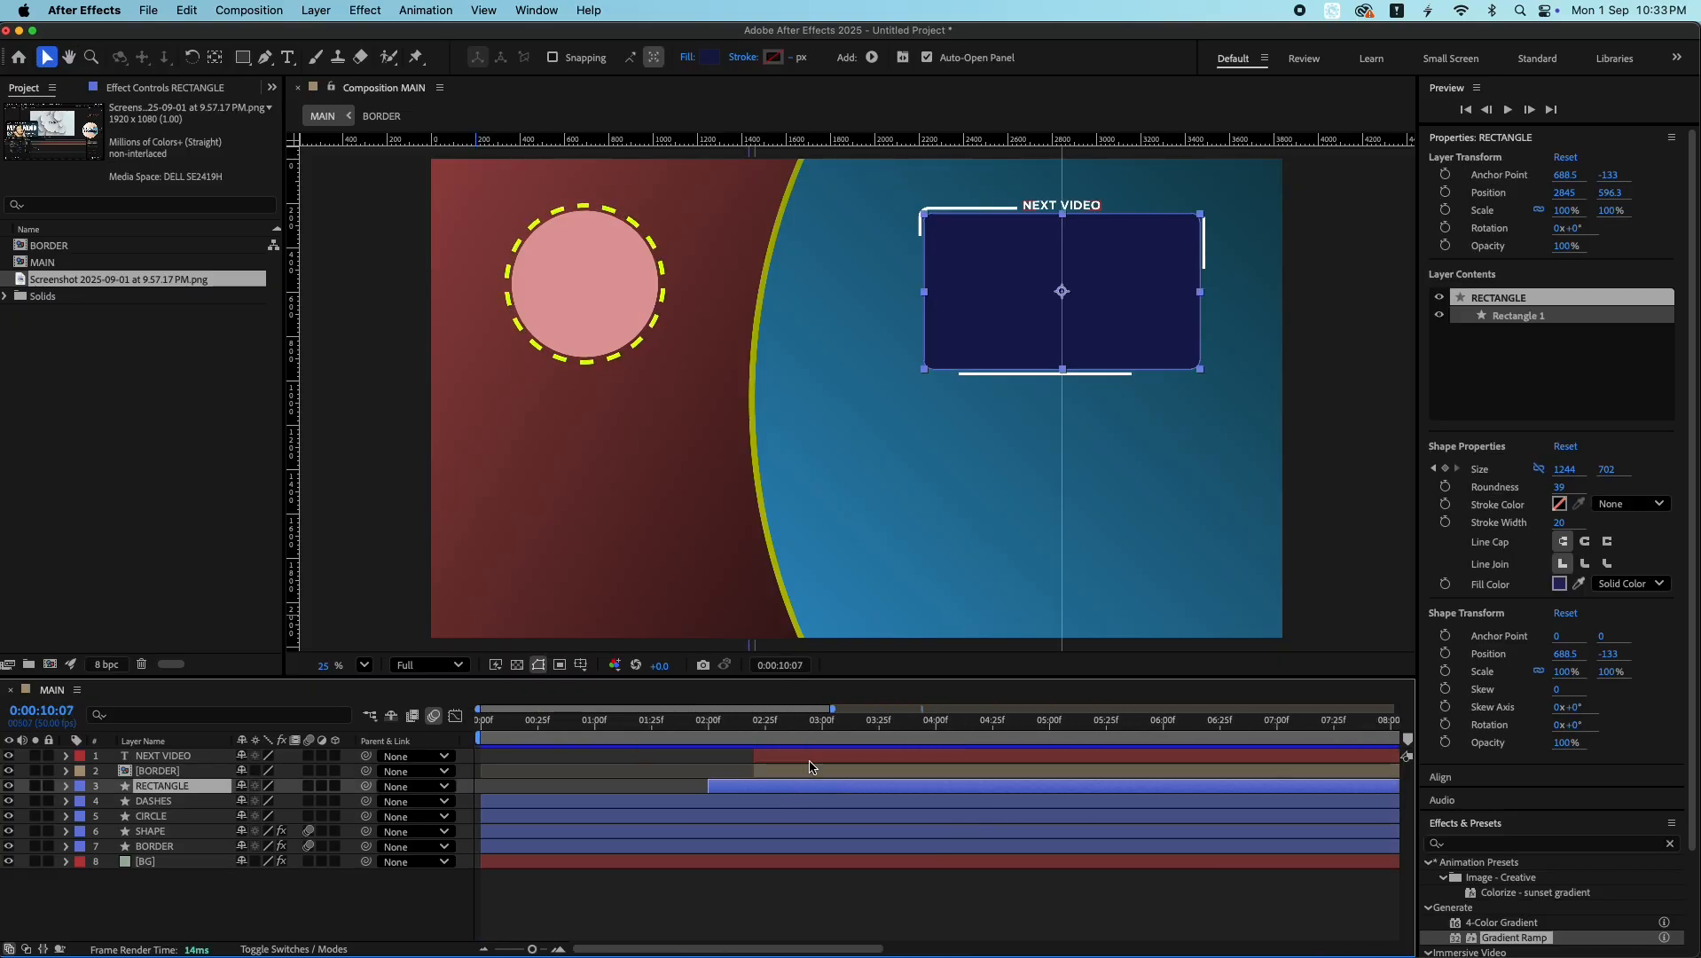
left_click(812, 762, "shift")
key("super+shift+c")
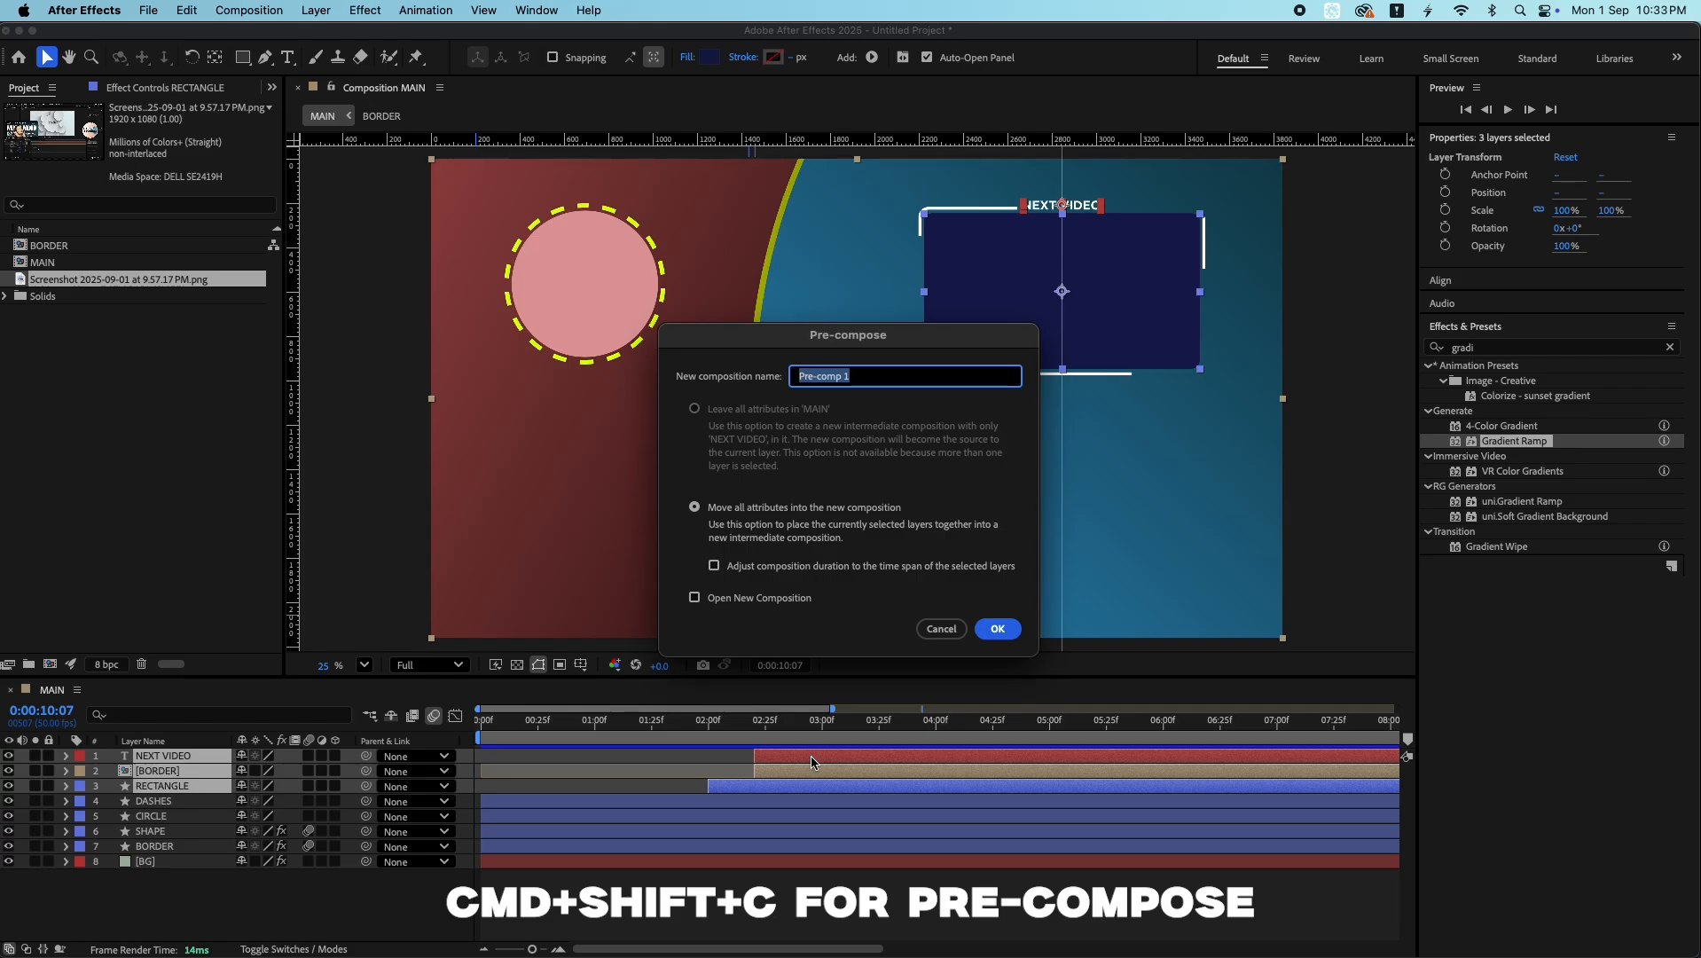
type("BOX")
key("Return")
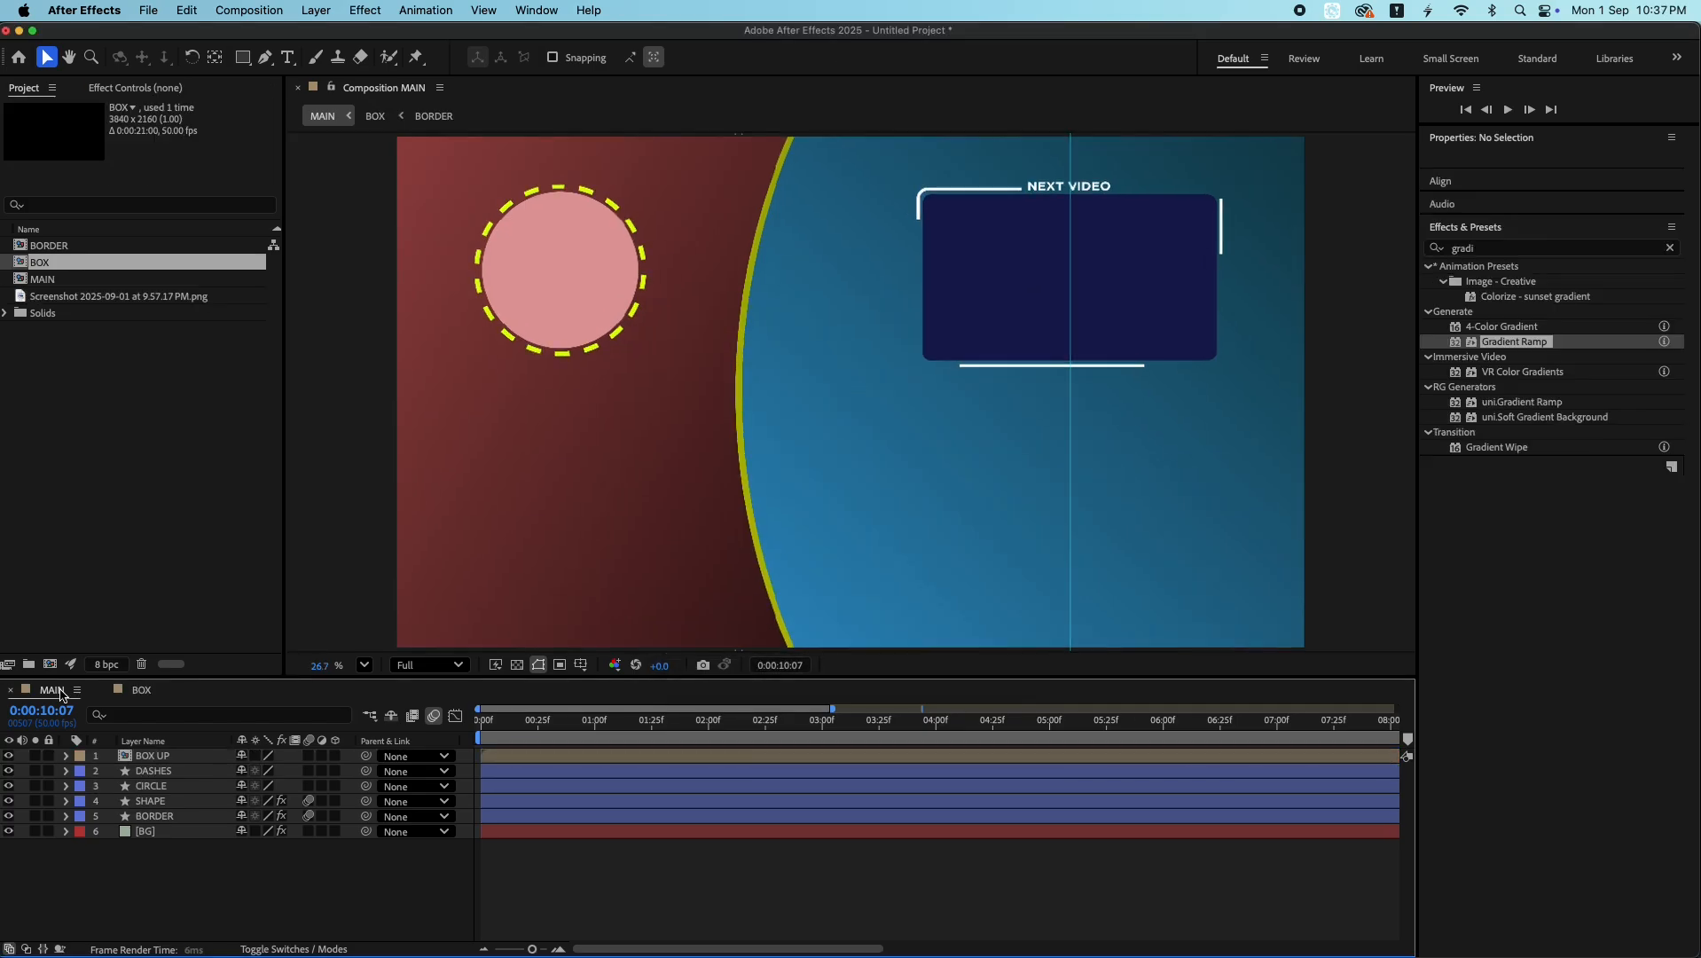
- Rename the BOX composition in the project as BOX UP
left_click(94, 264)
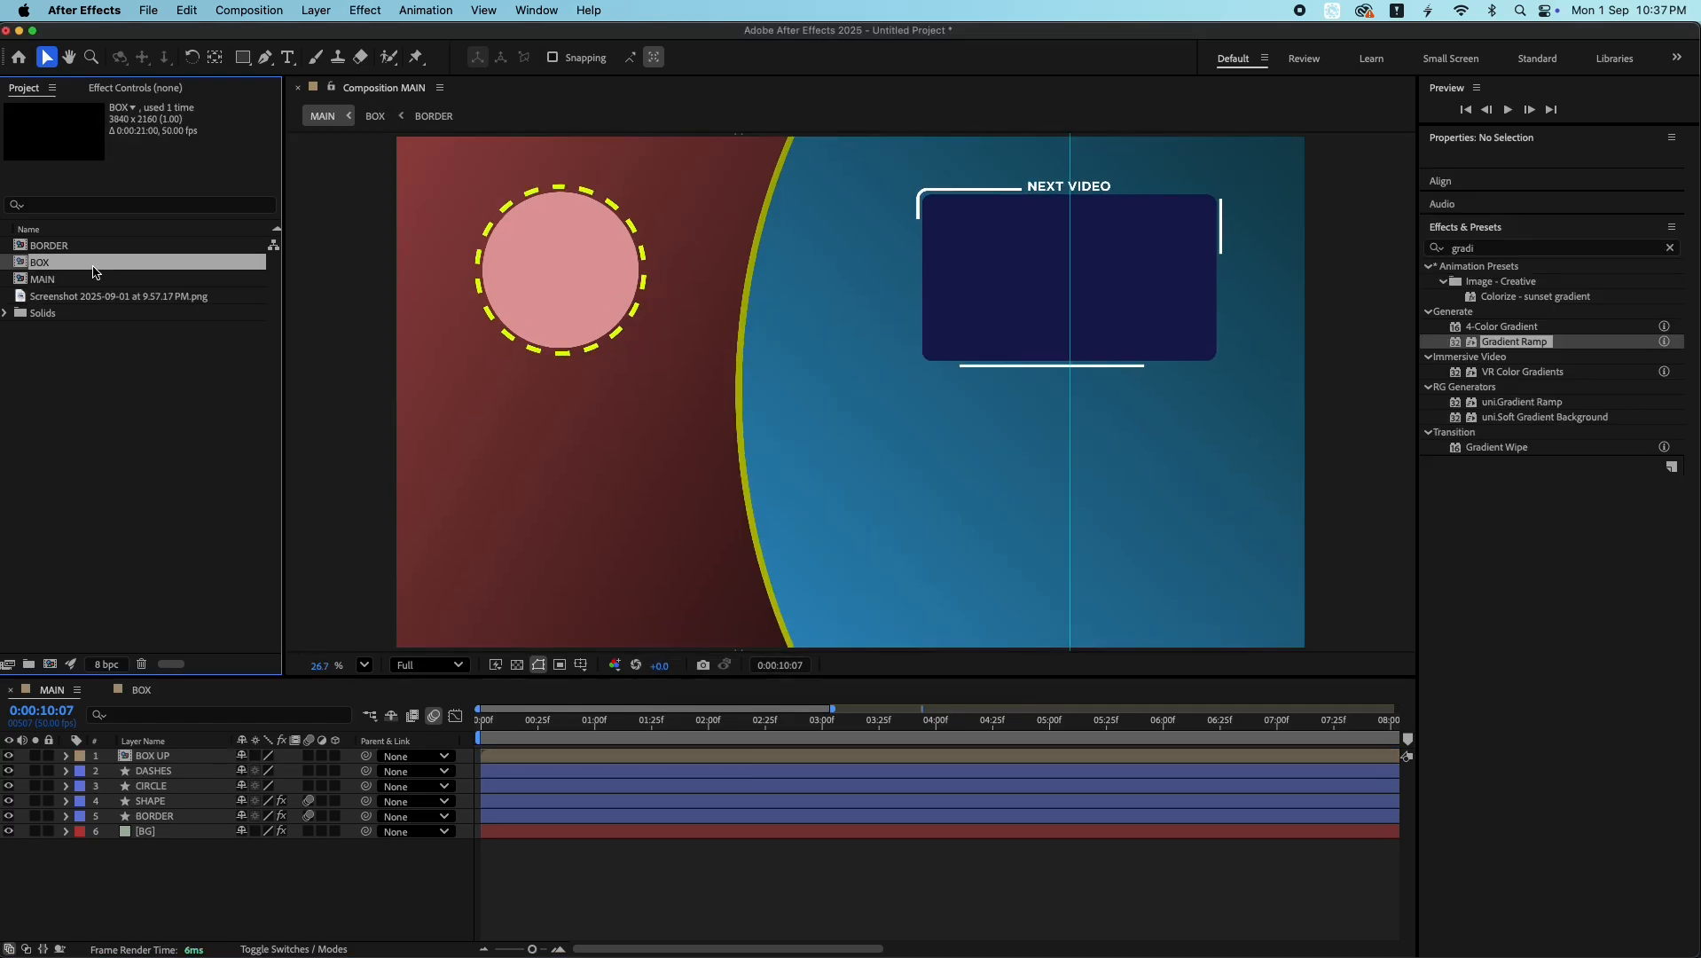
key("Return")
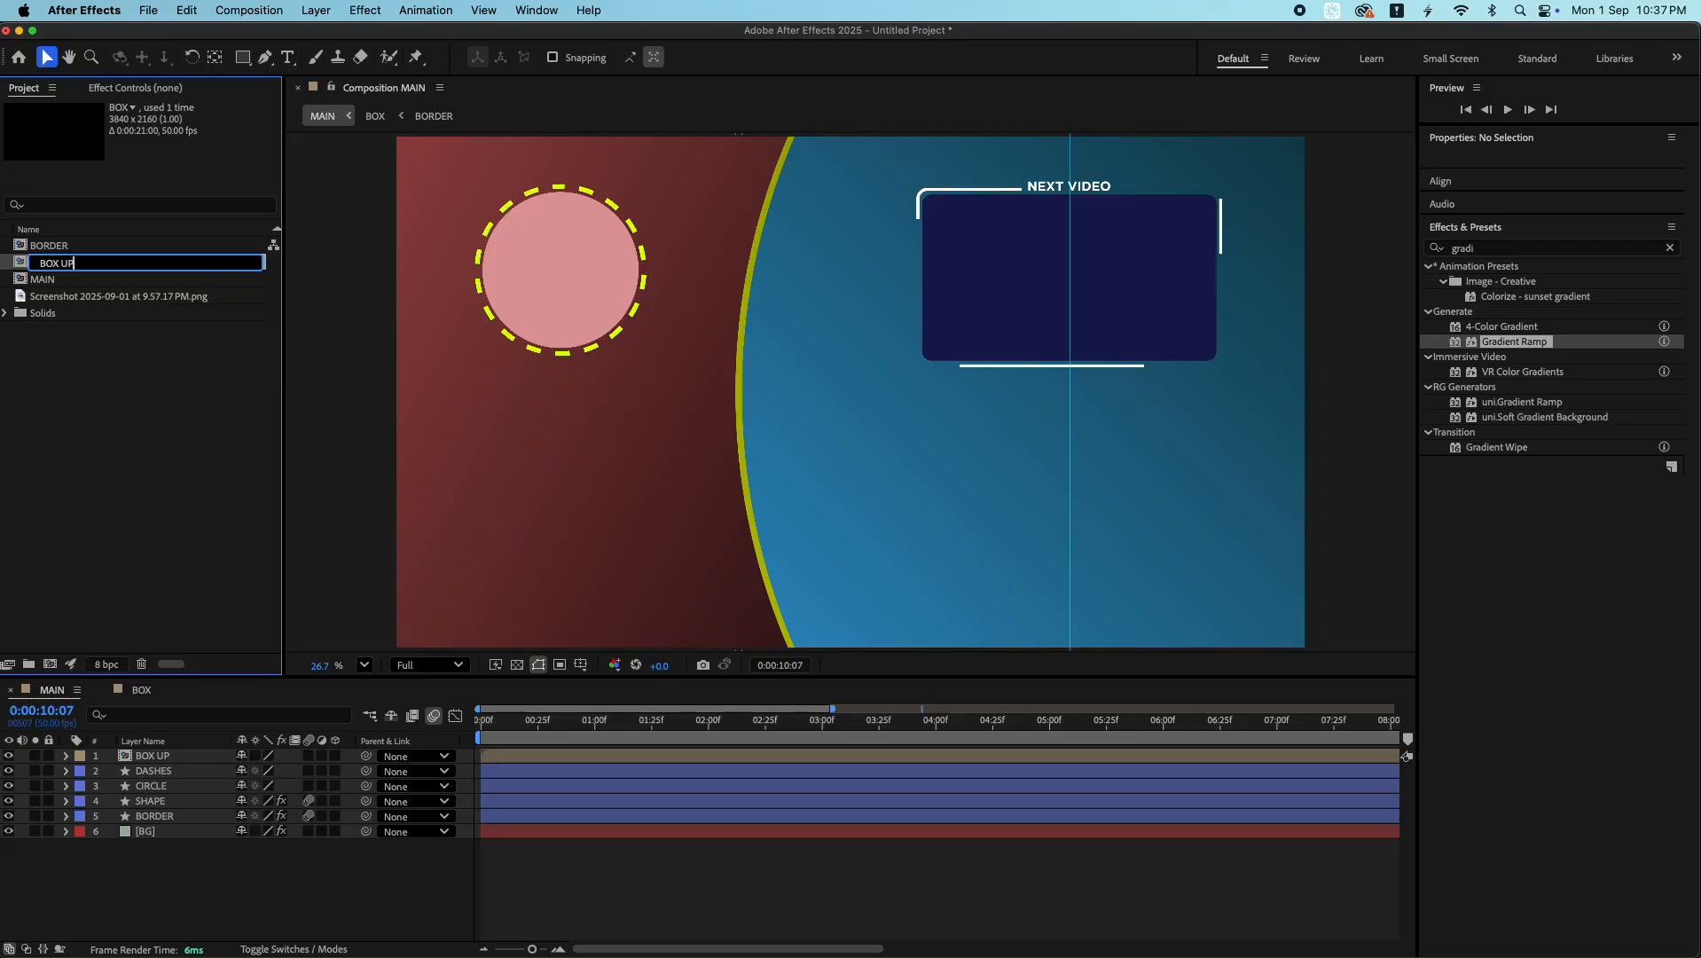
left_click(95, 386)
- Duplicate the BOX UP composition and name the copy BOX DOWN
left_click(82, 266)
key("super+d")
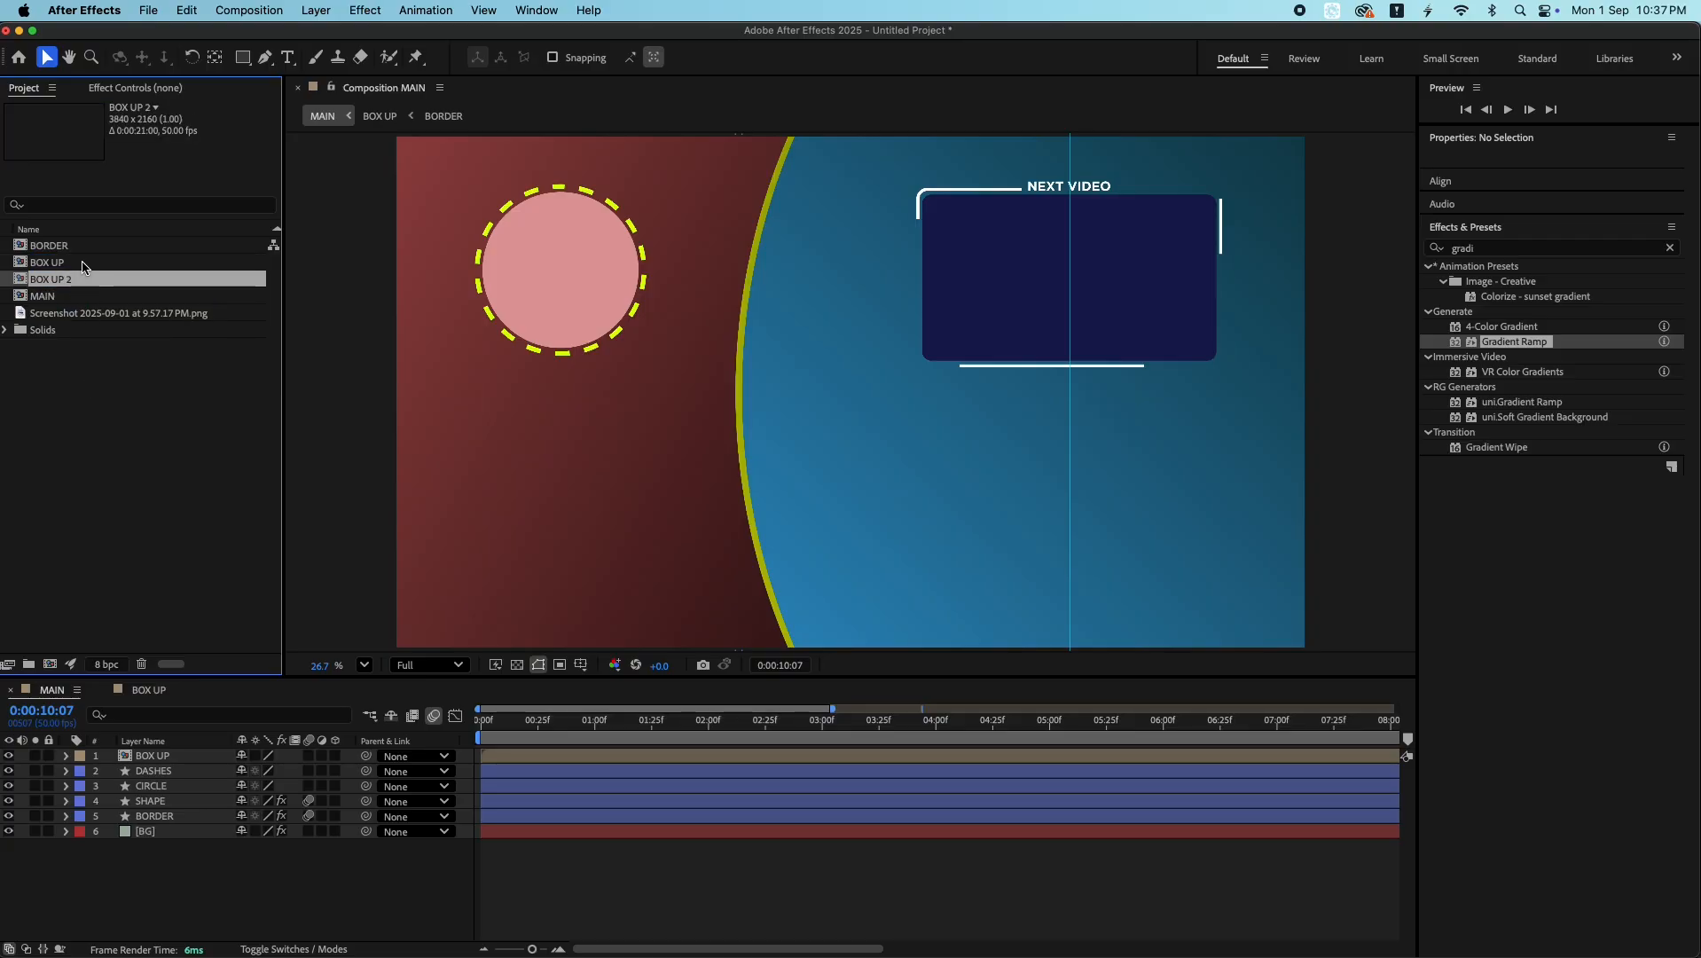
key("Return")
type("BOX UP")
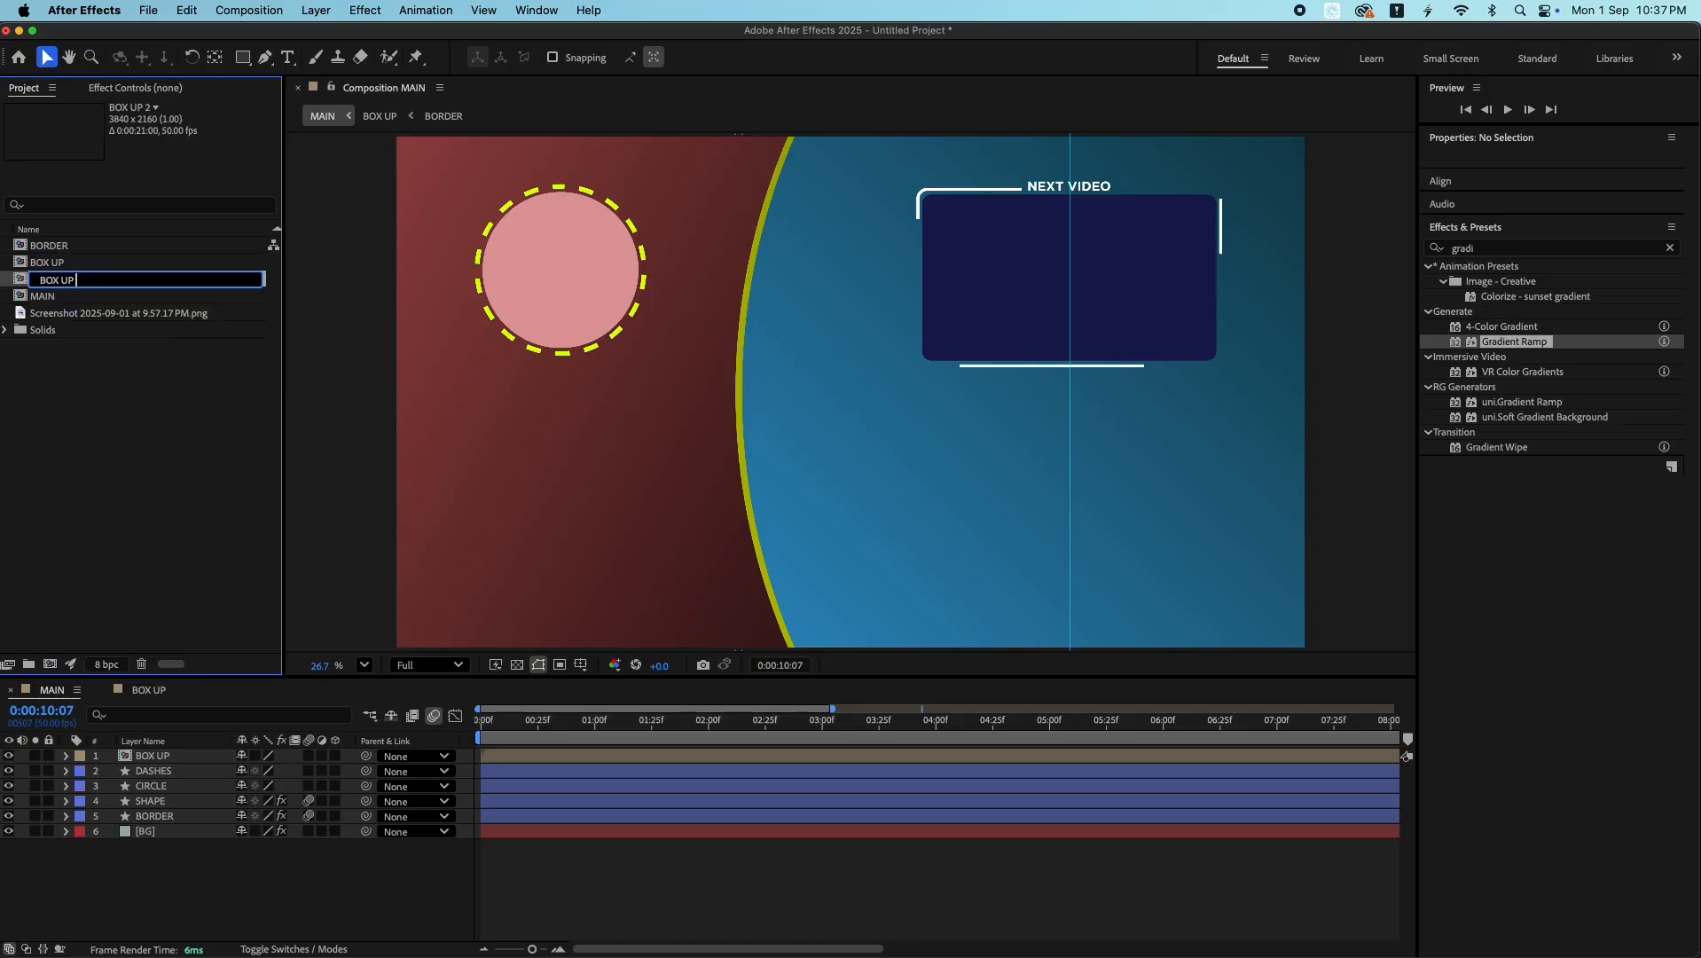
key("BackSpace")
key("BackSpace")
type("DOWN")
key("Return")
- Add BOX DOWN to MAIN as the uppermost layer and set its Y position to 2036, below the first box
left_click_drag(56, 262, 176, 756)
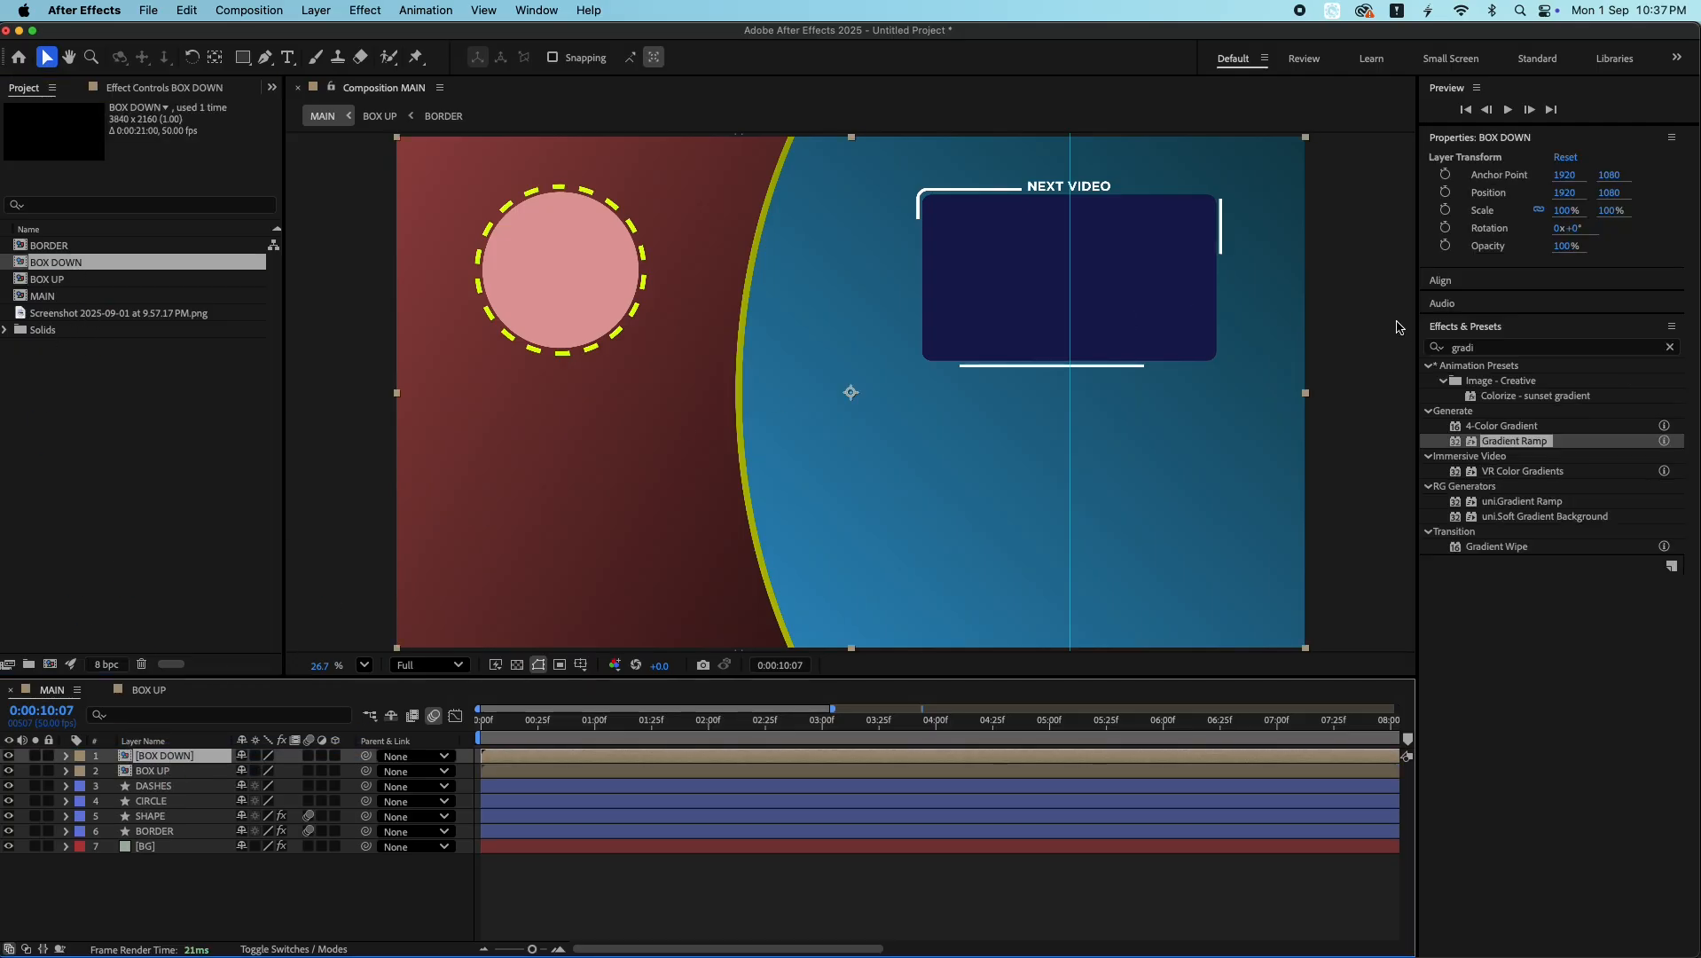
left_click_drag(1609, 192, 1699, 193)
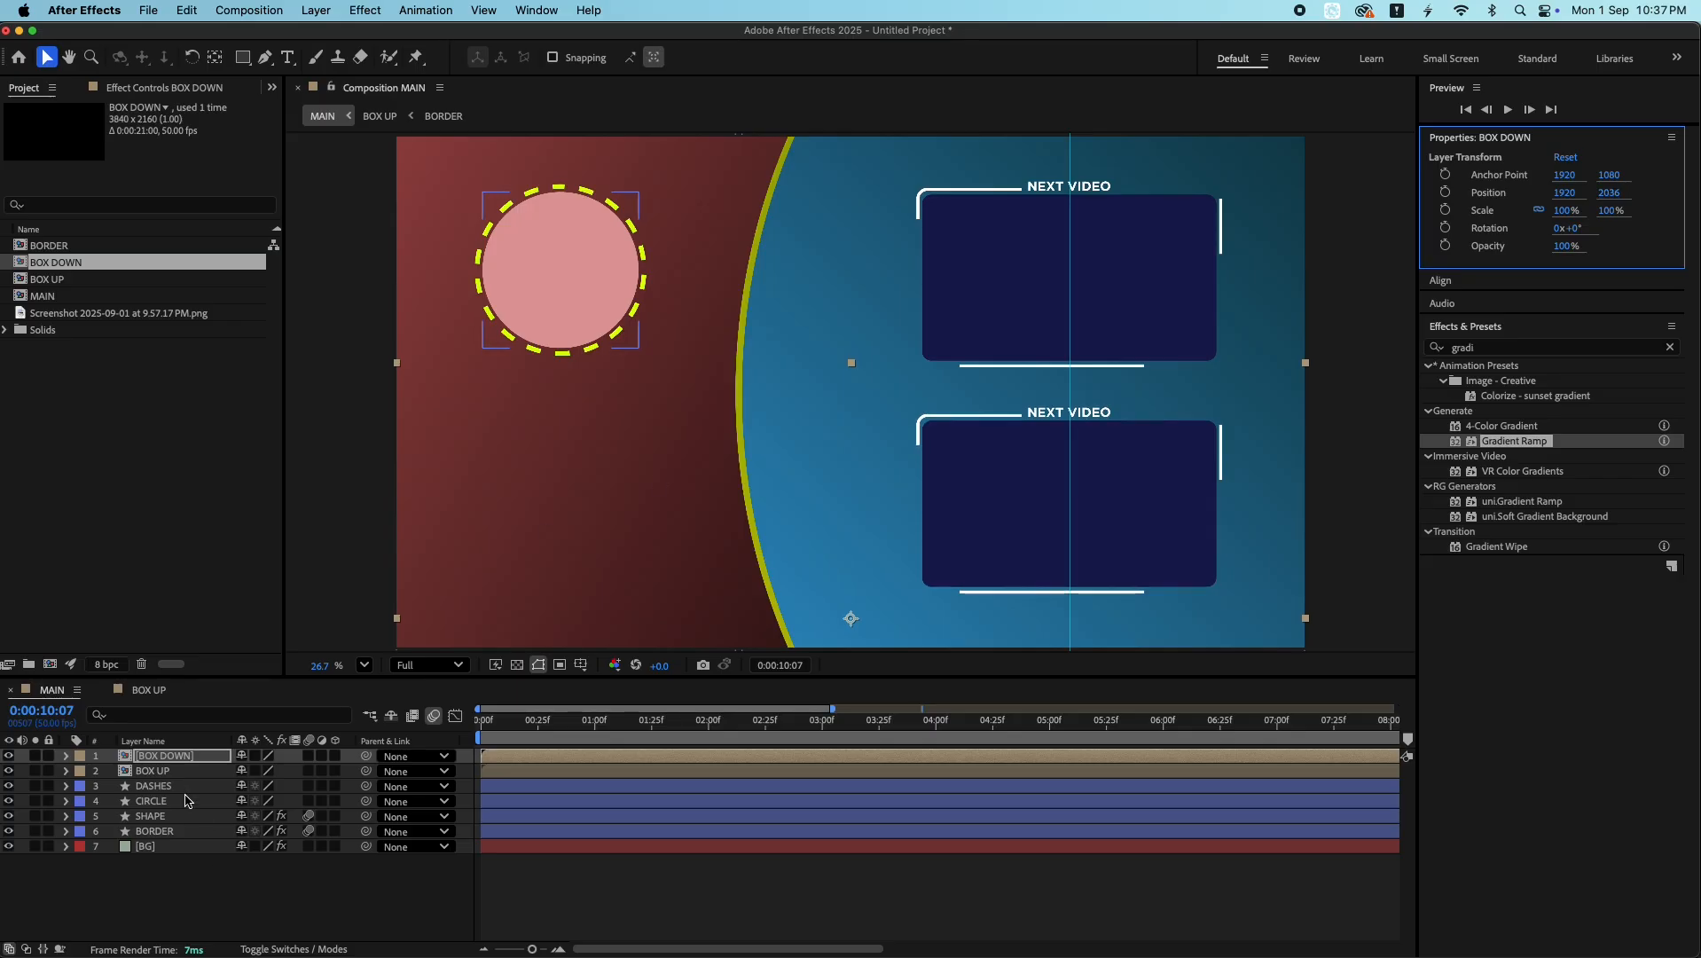
- Replace the NEXT VIDEO title inside the BOX DOWN composition with YOUTUBE RECOMMENDED
double_click(164, 754)
double_click(809, 364)
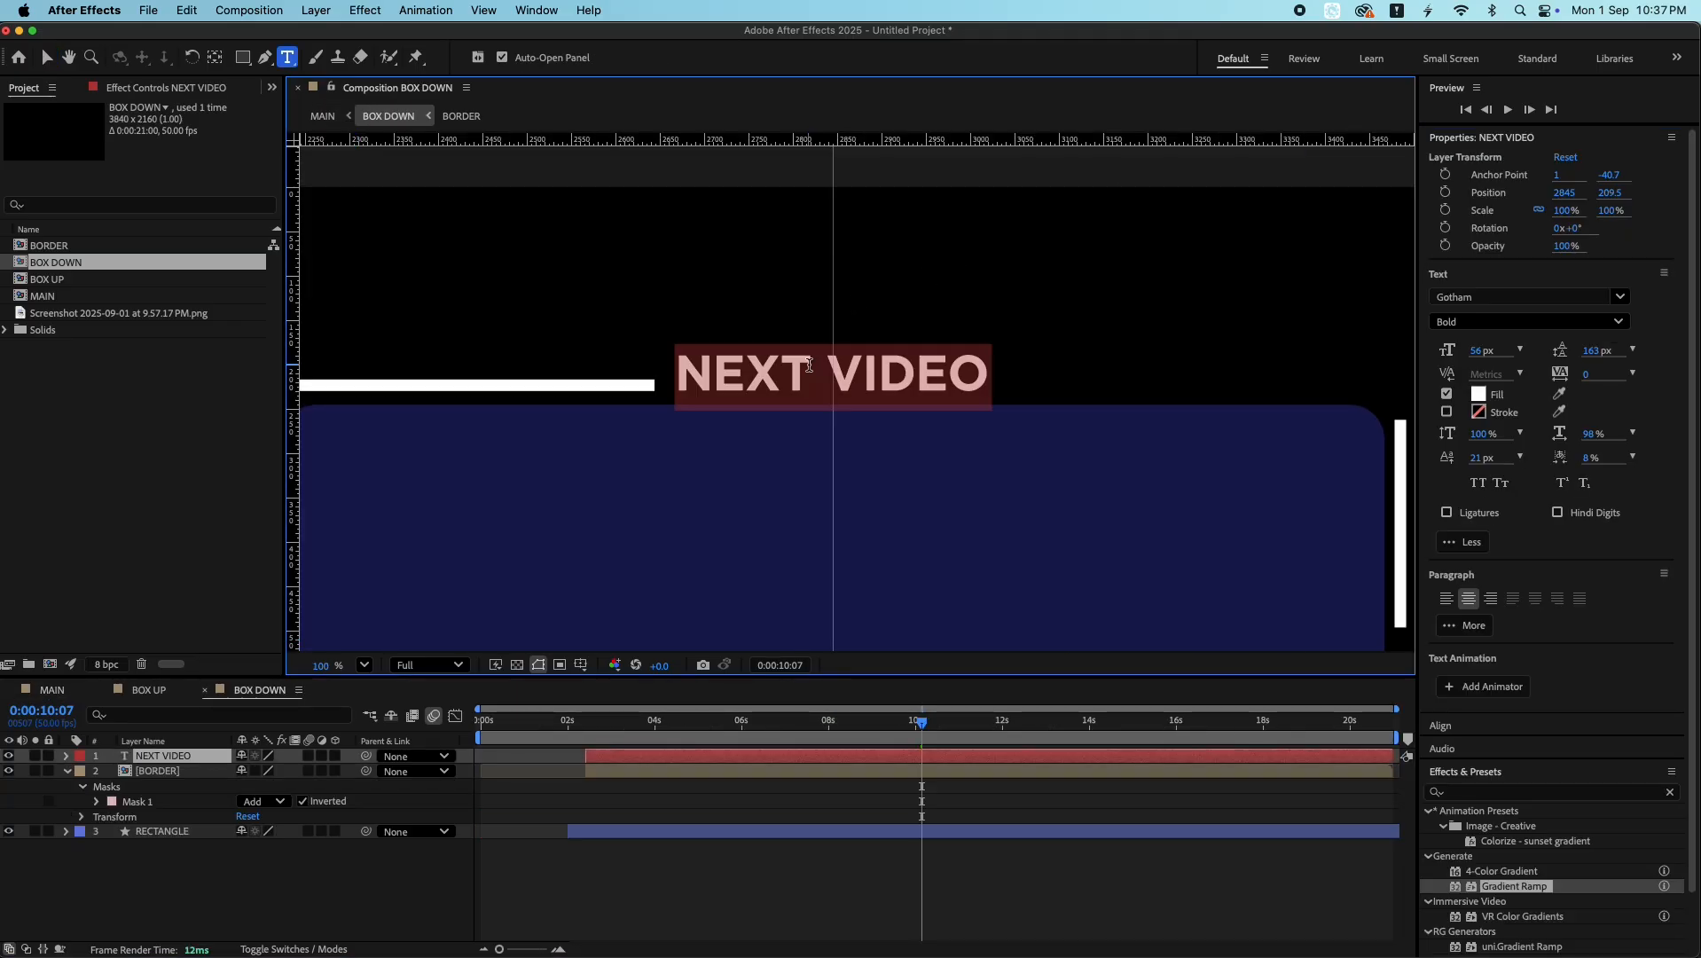
type("YOUTUBE RECOMMENDED")
key("Escape")
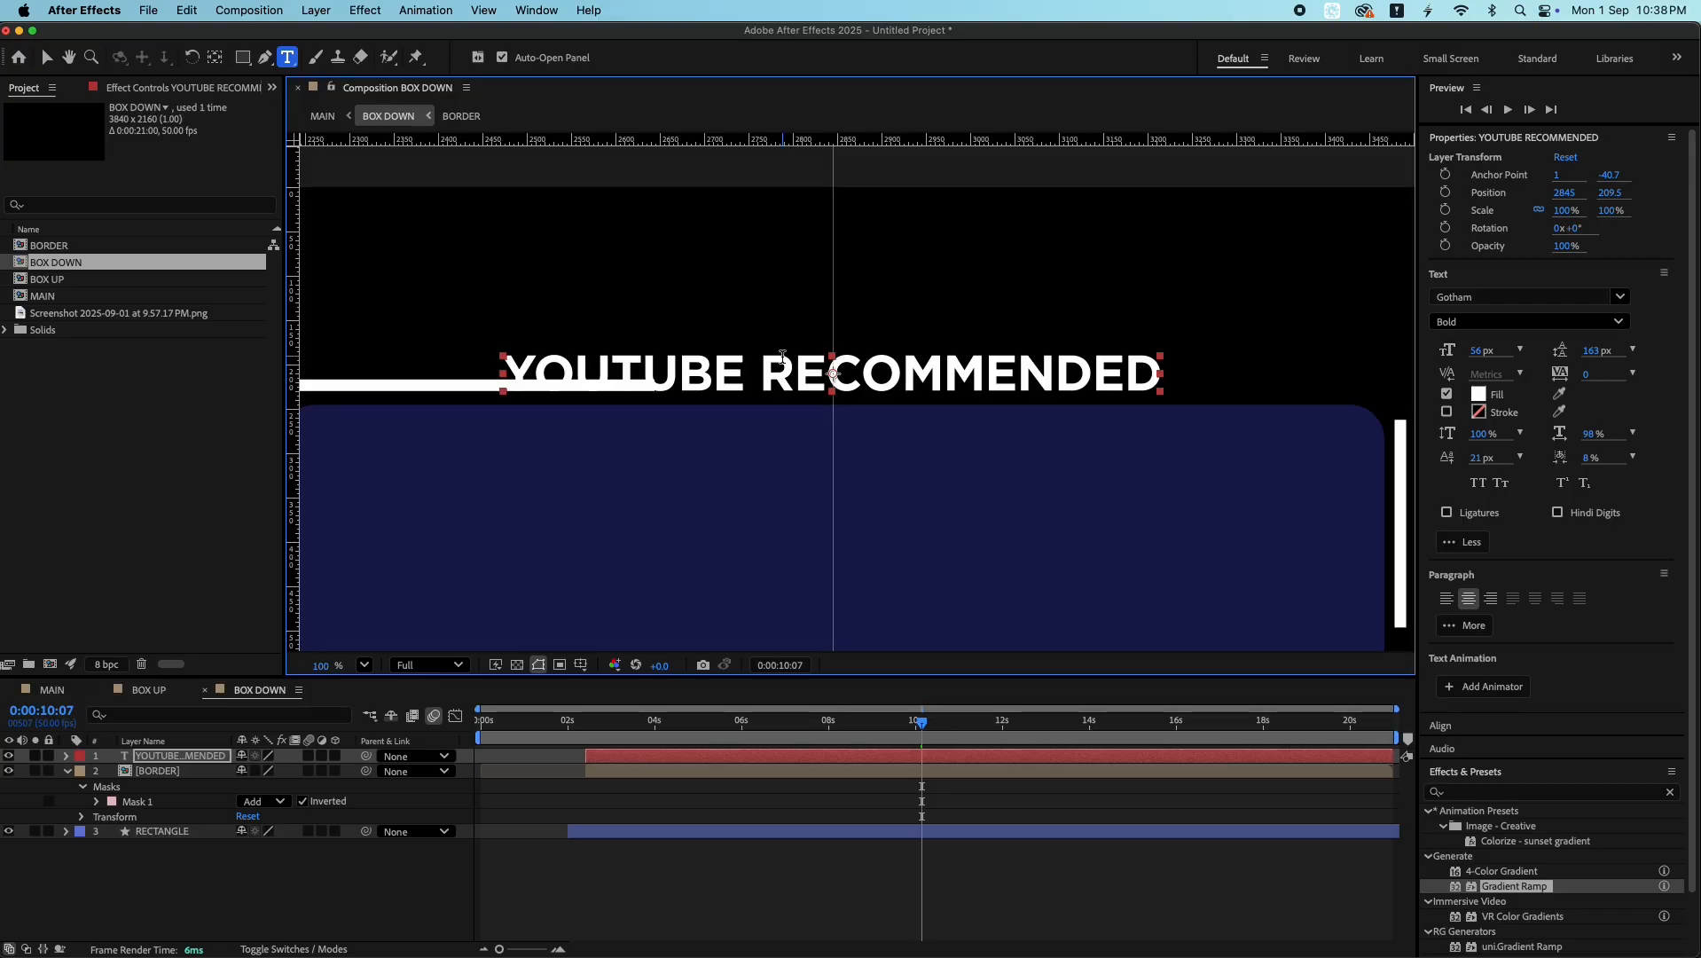
key("v")
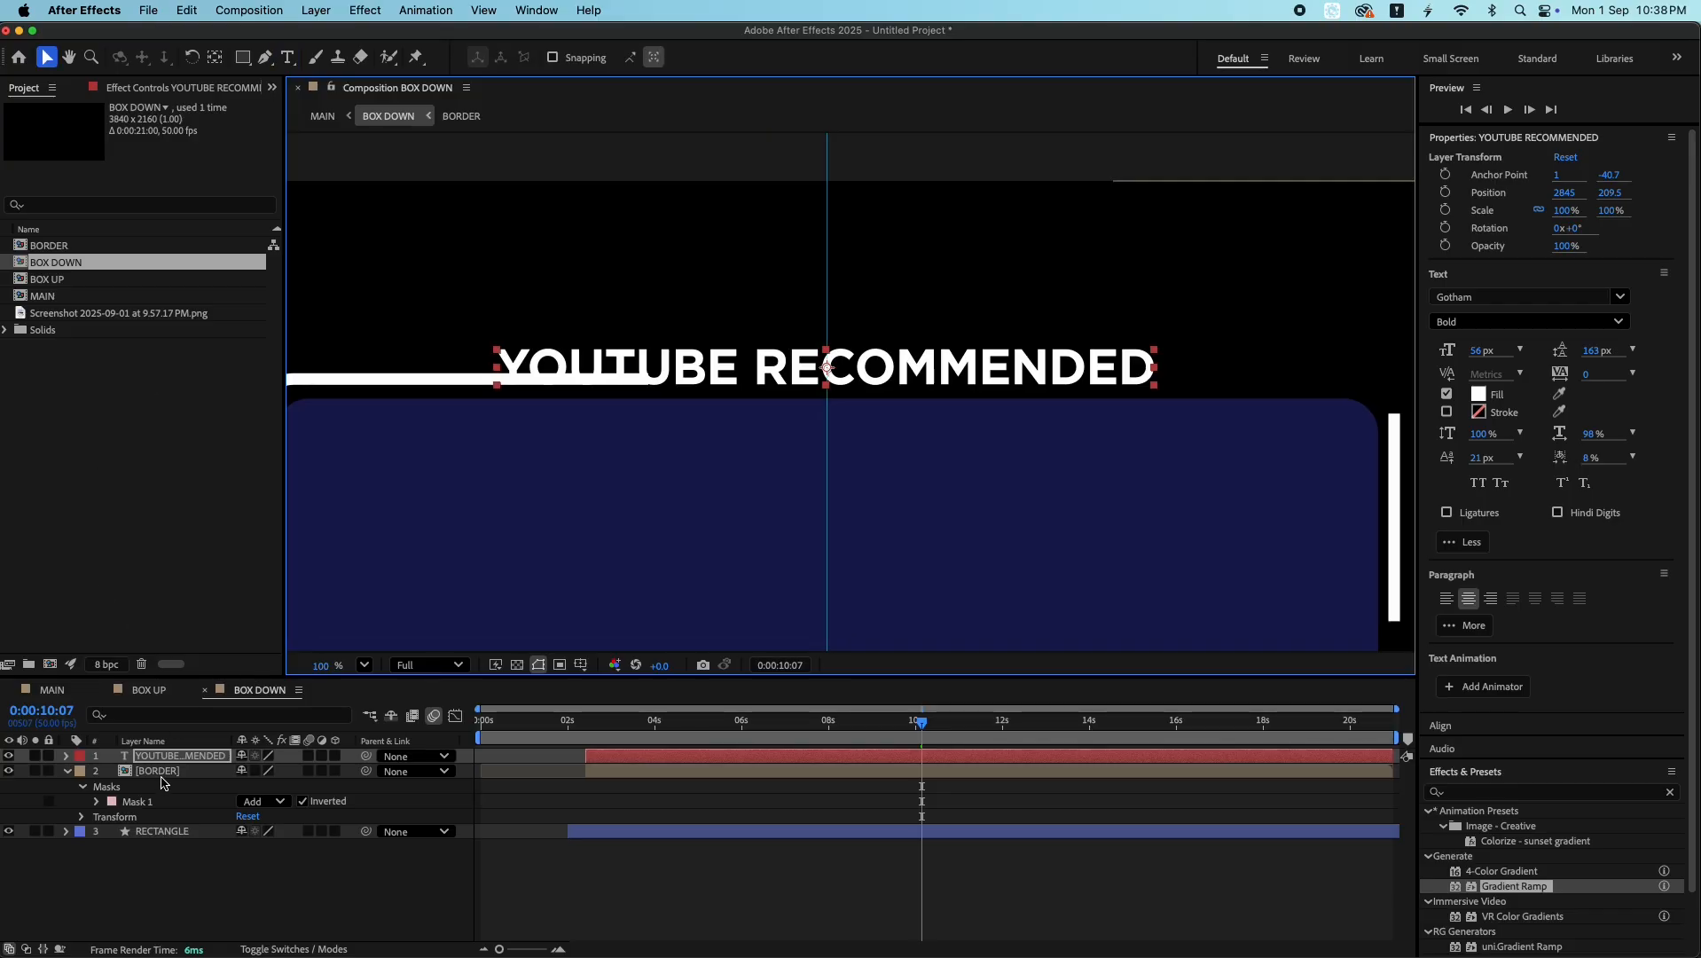
- Widen the [BORDER] layer's Mask 1 on both sides to span the full YOUTUBE RECOMMENDED title
left_click(166, 770)
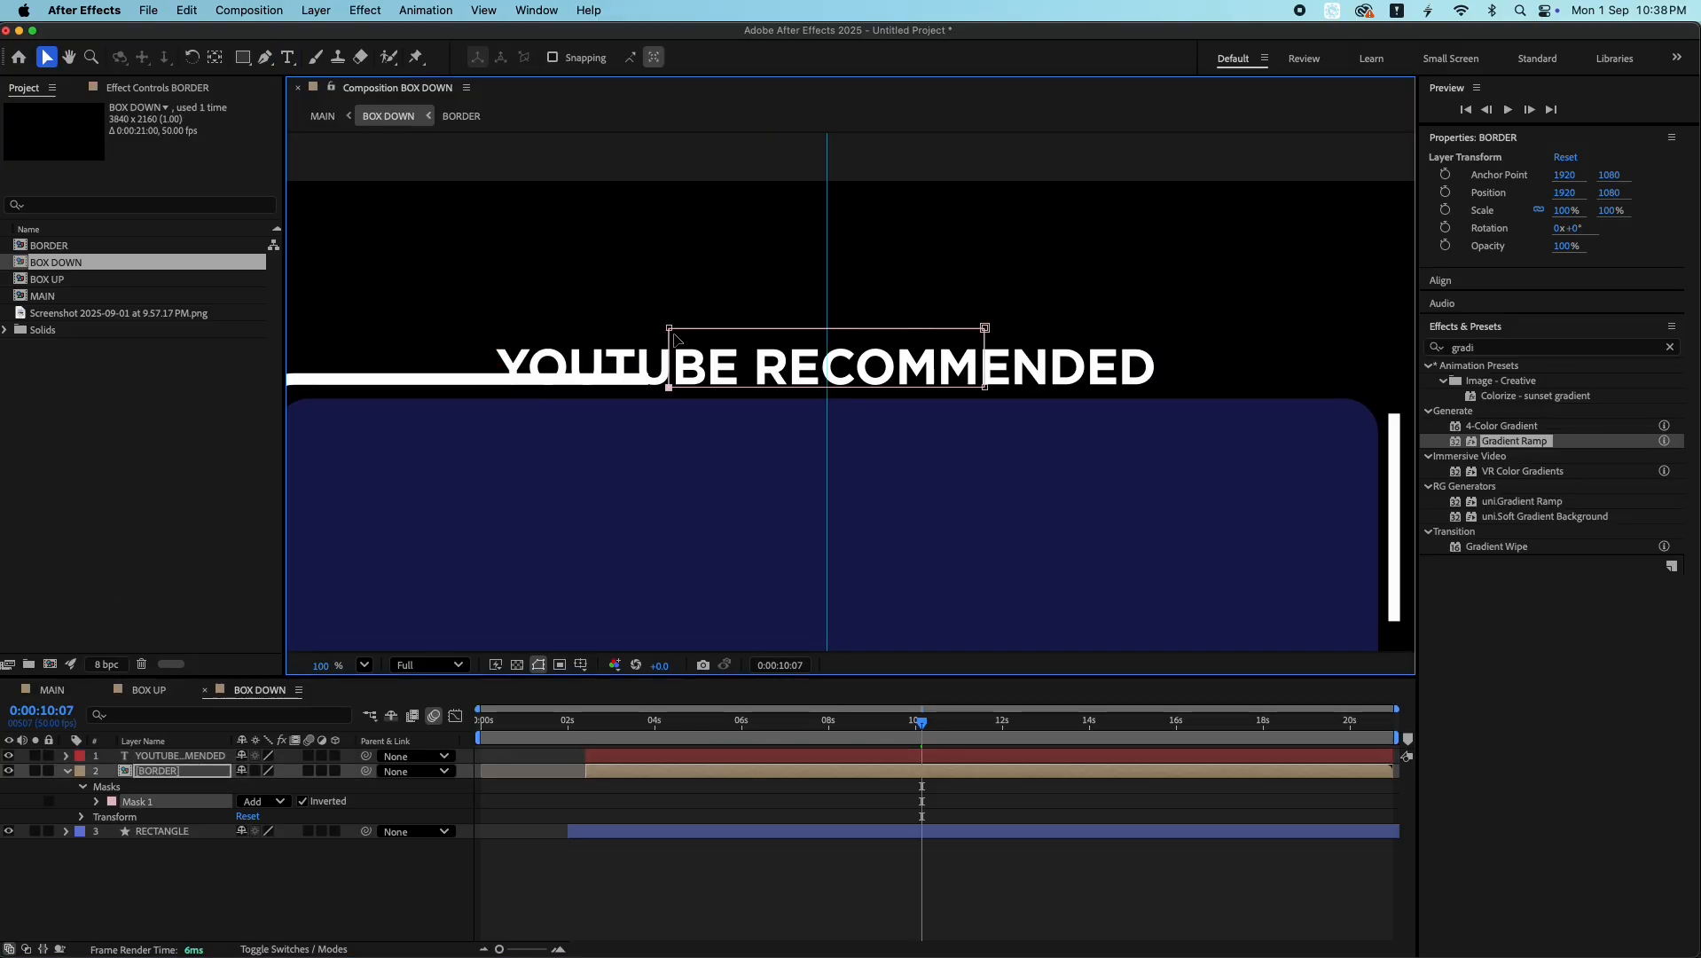
left_click_drag(671, 333, 501, 333)
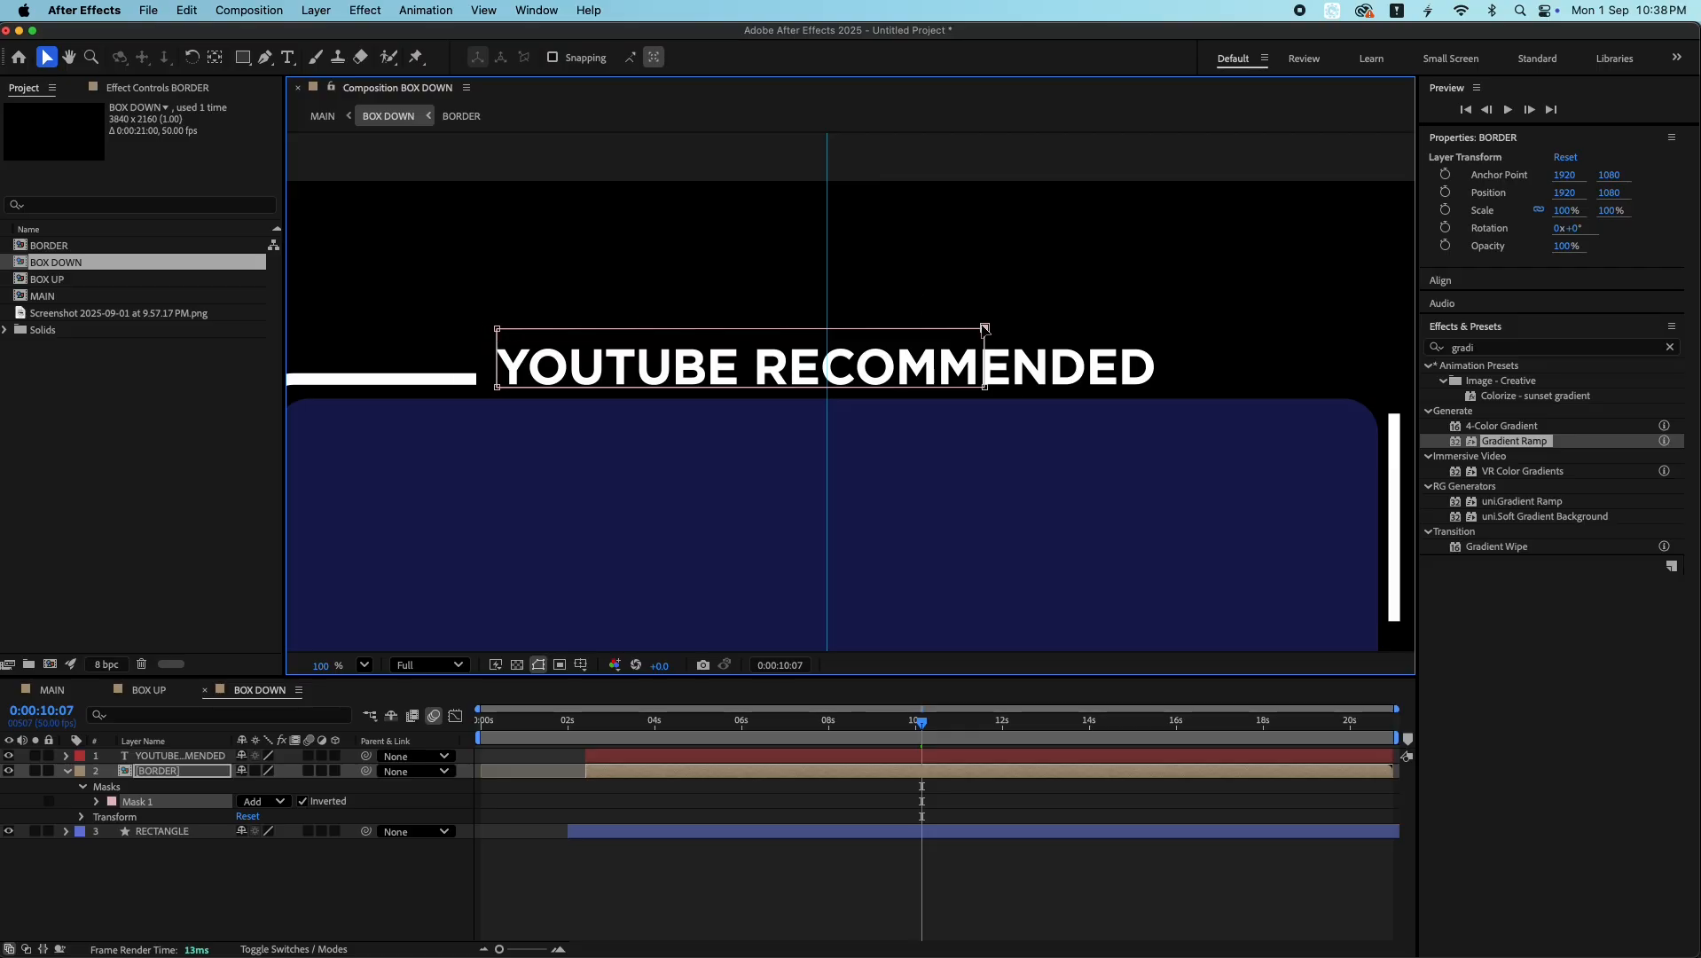
left_click_drag(986, 388, 1164, 388)
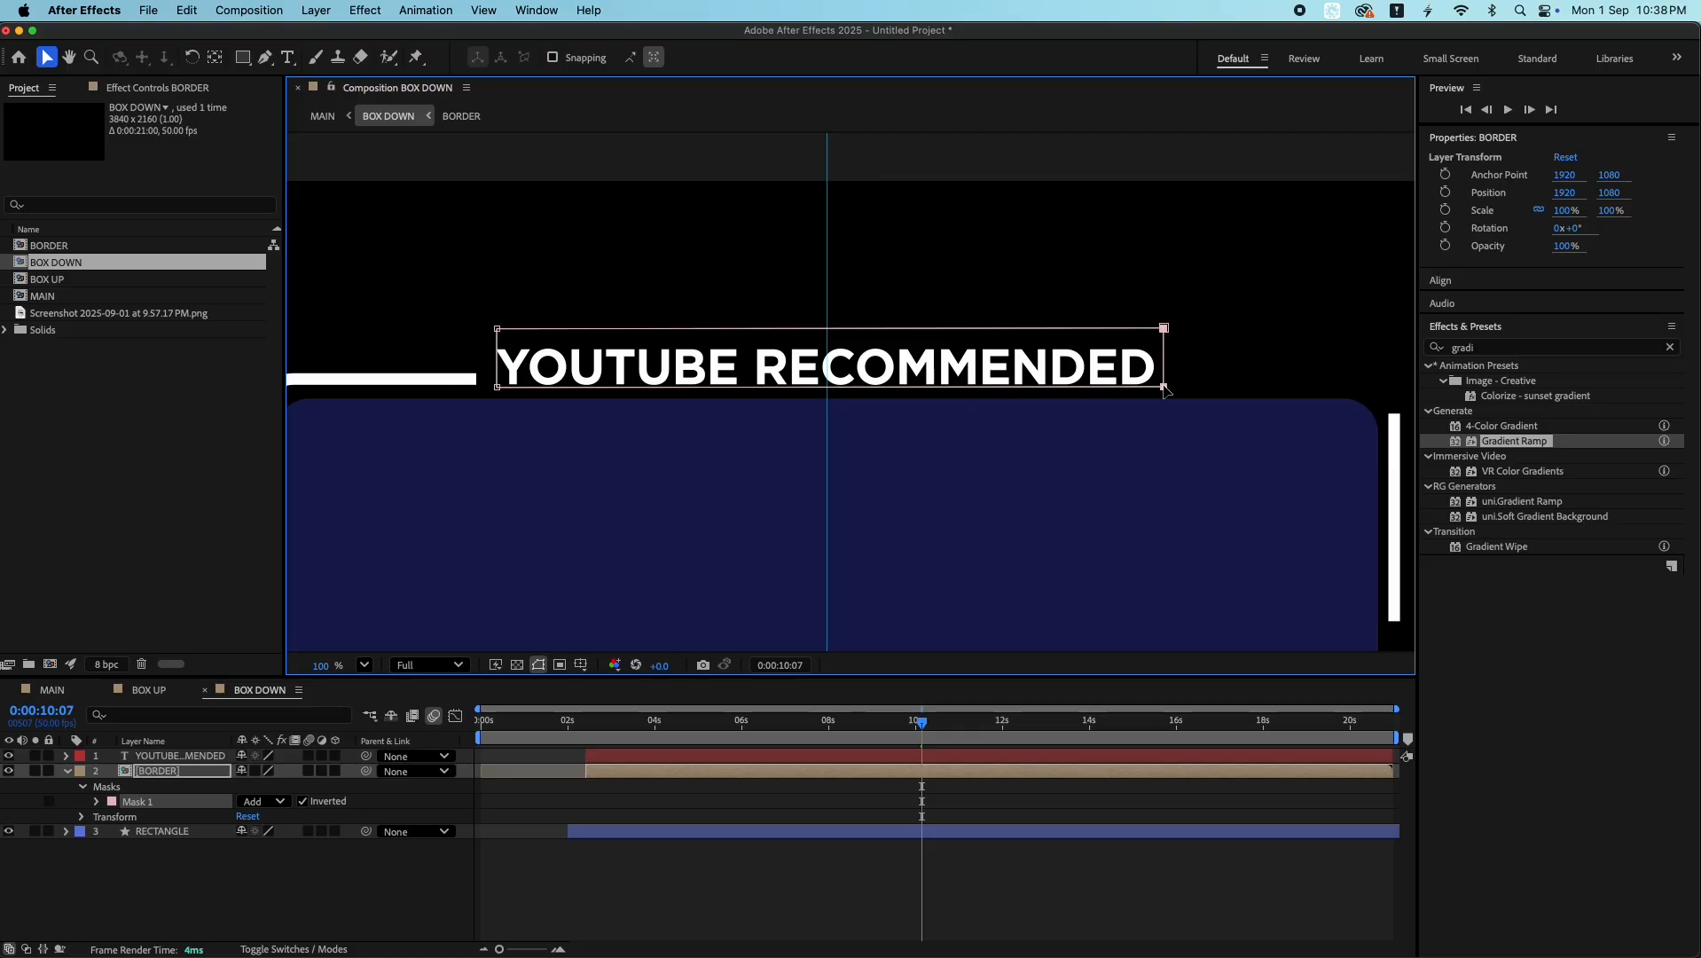
- Trim the start of the BOX DOWN and BOX UP layers in MAIN to 0:00:02:00
left_click(148, 689)
left_click(53, 689)
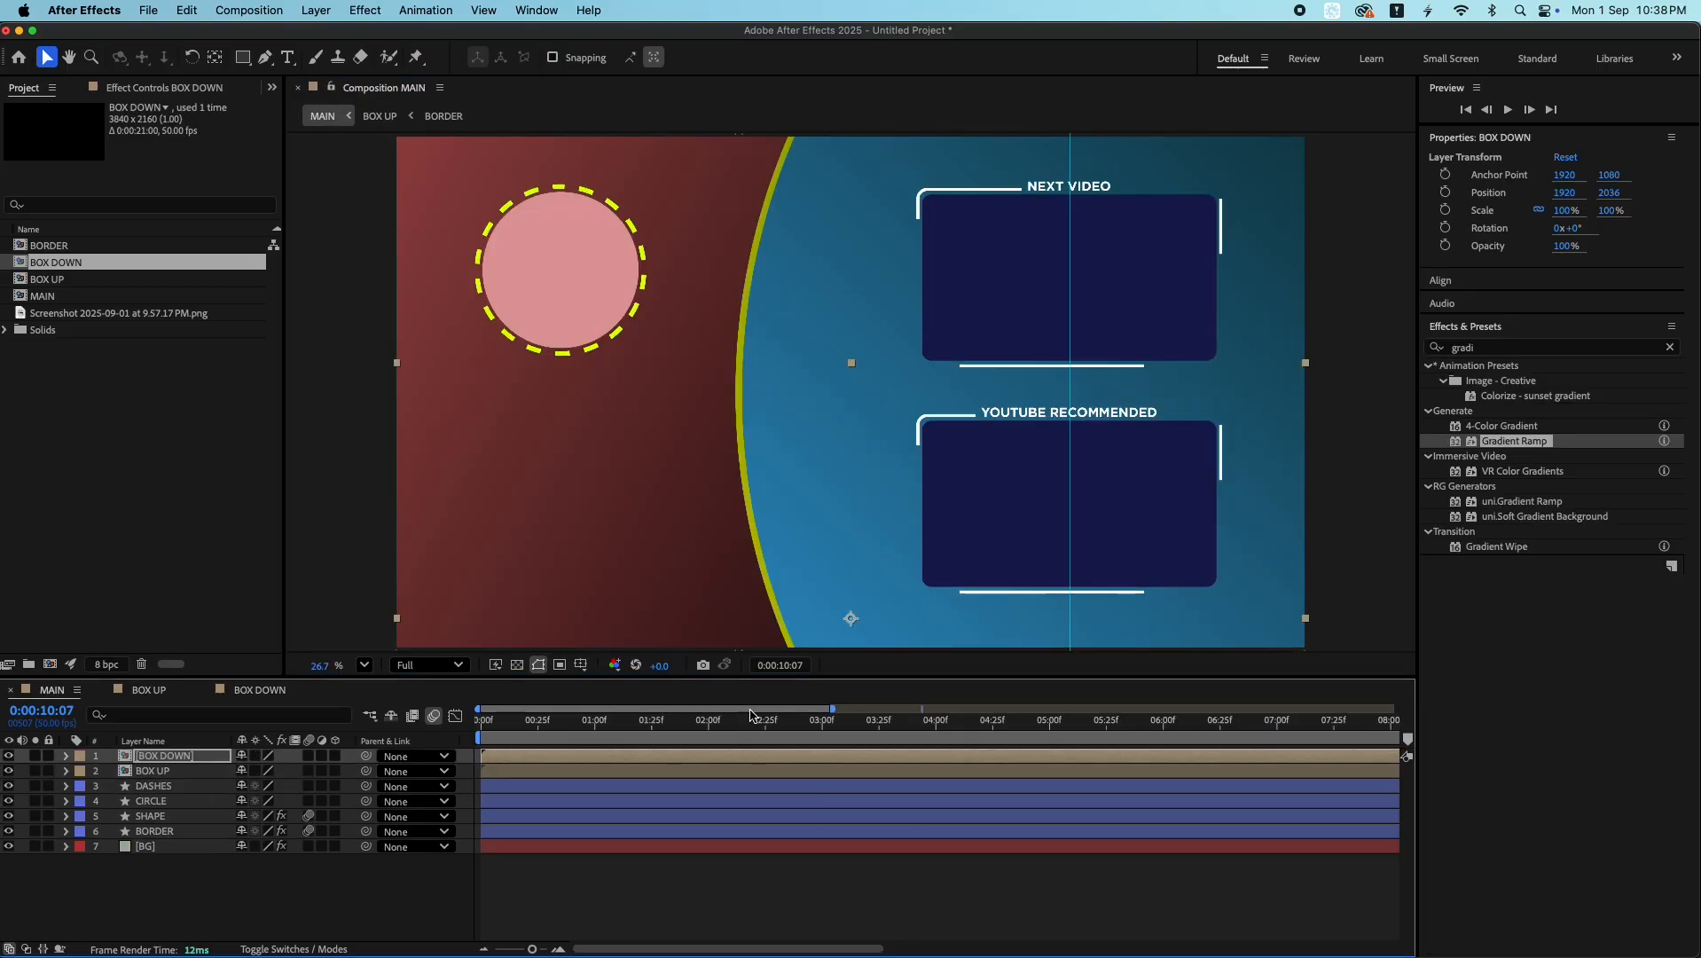
mouse_move(701, 720)
left_mouse_down()
mouse_move(779, 722)
mouse_move(708, 730)
left_mouse_up()
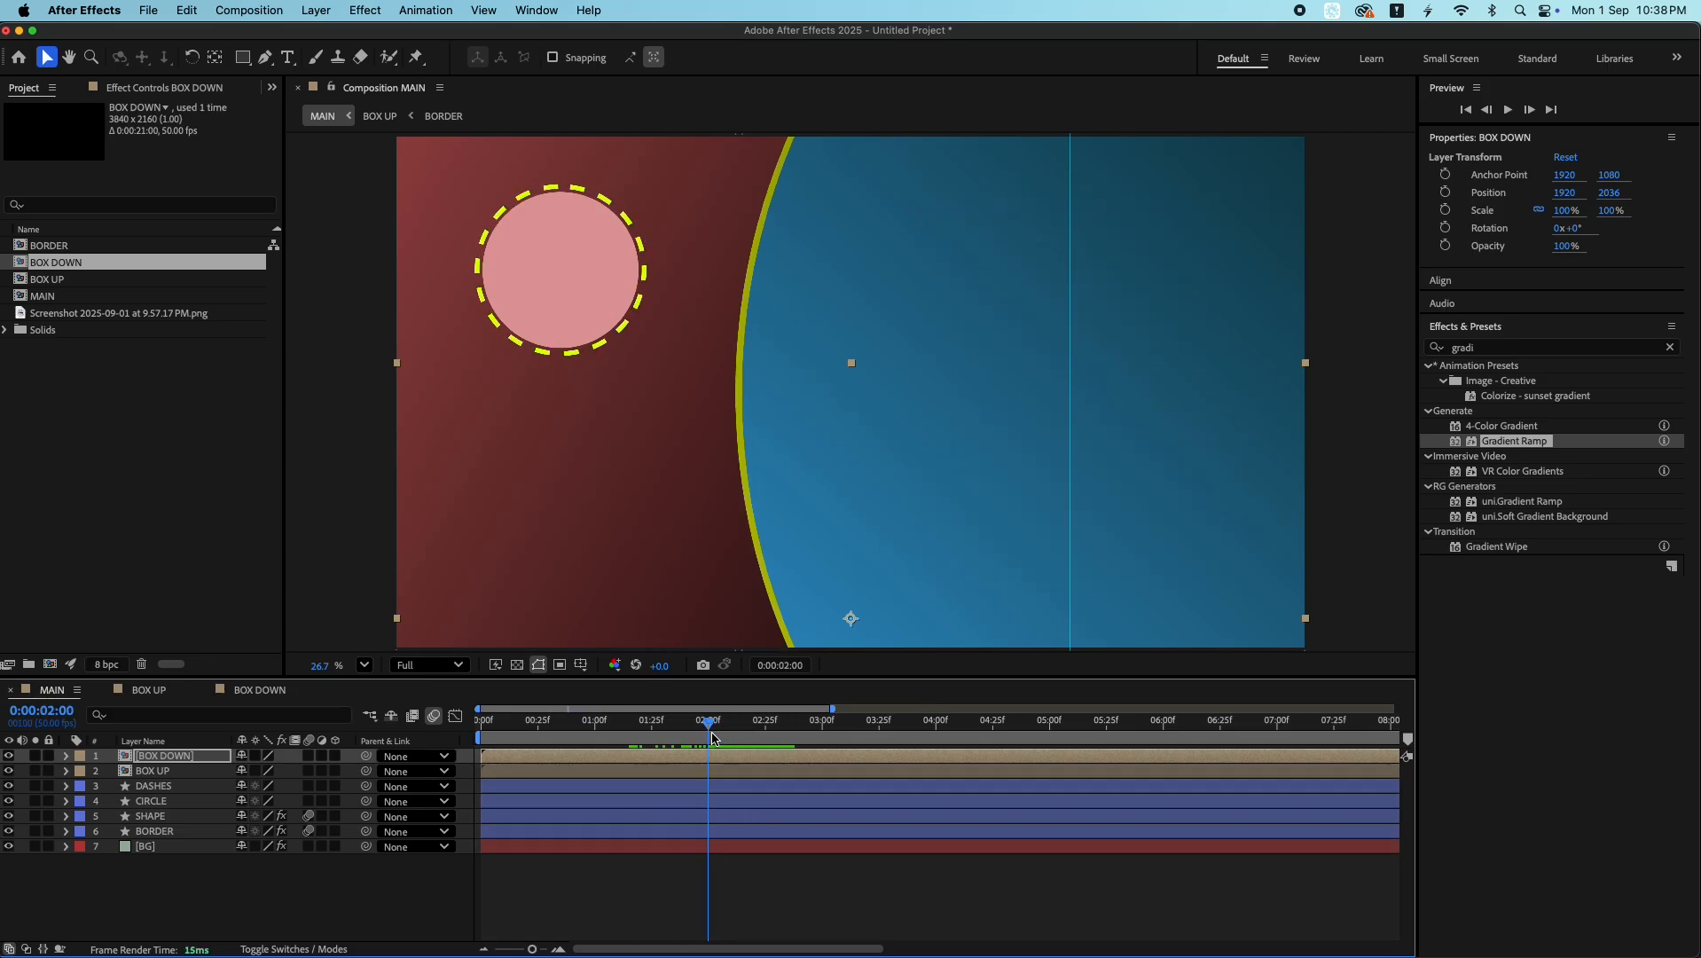
left_click(735, 777, "shift")
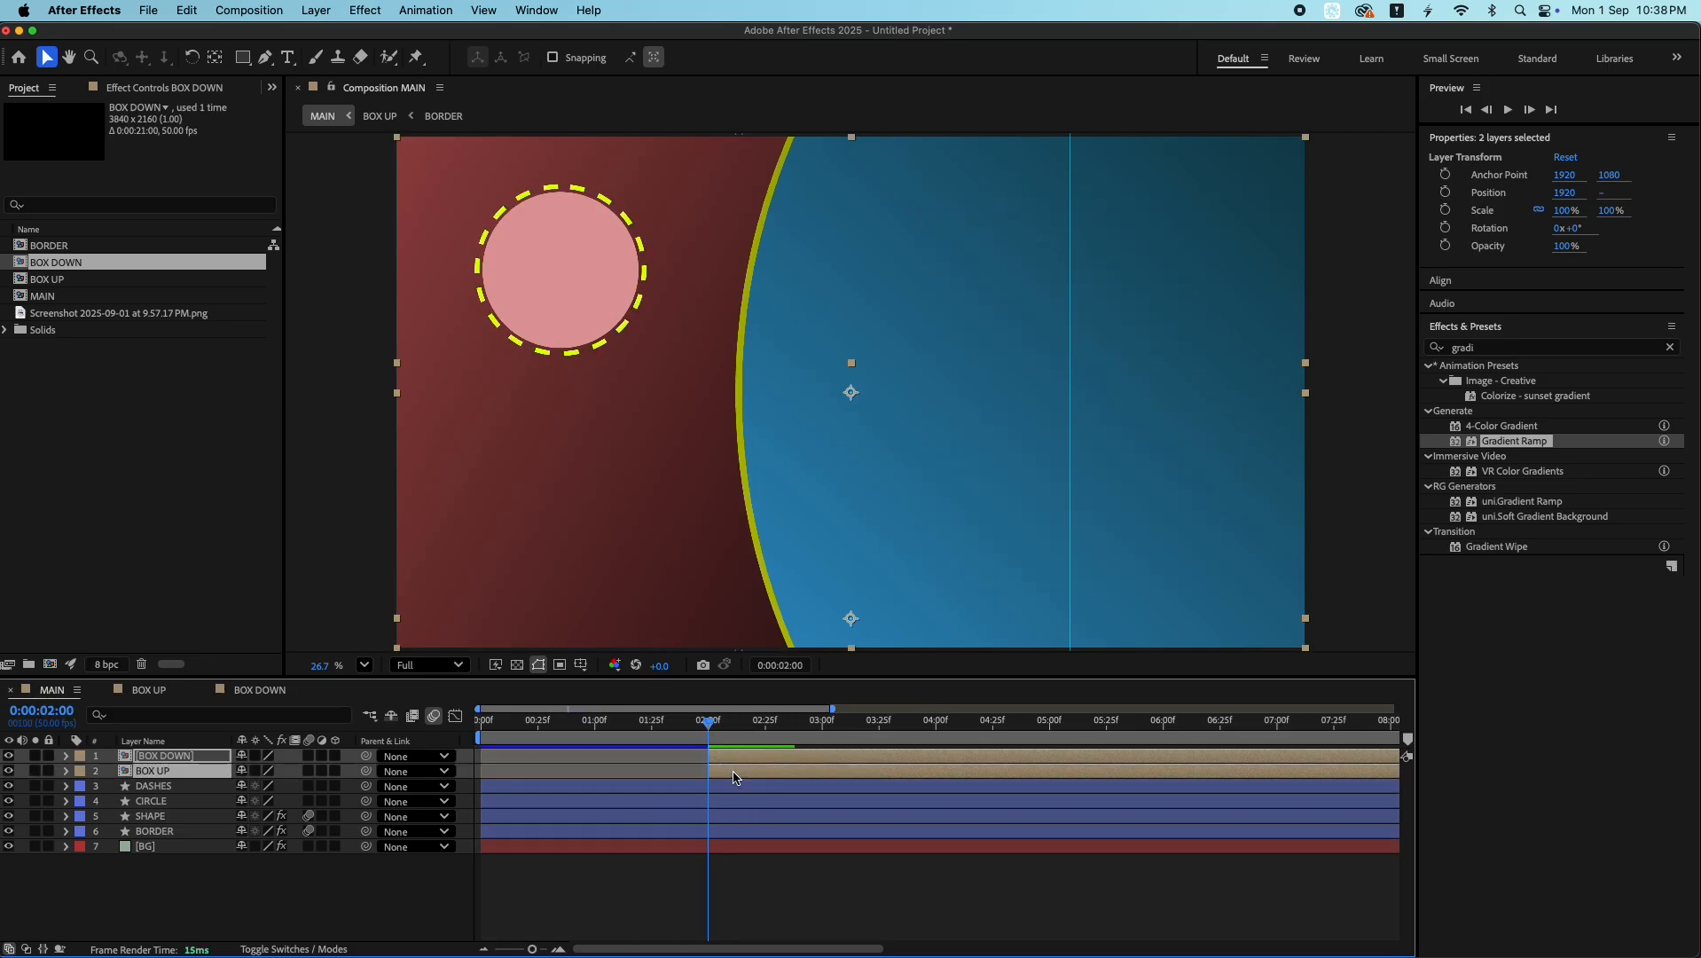
- Move BOX UP above BOX DOWN, shift the BOX DOWN layer to start at 0:00:02:40 and preview the staggered boxes
left_click(684, 899)
left_click_drag(197, 773, 198, 753)
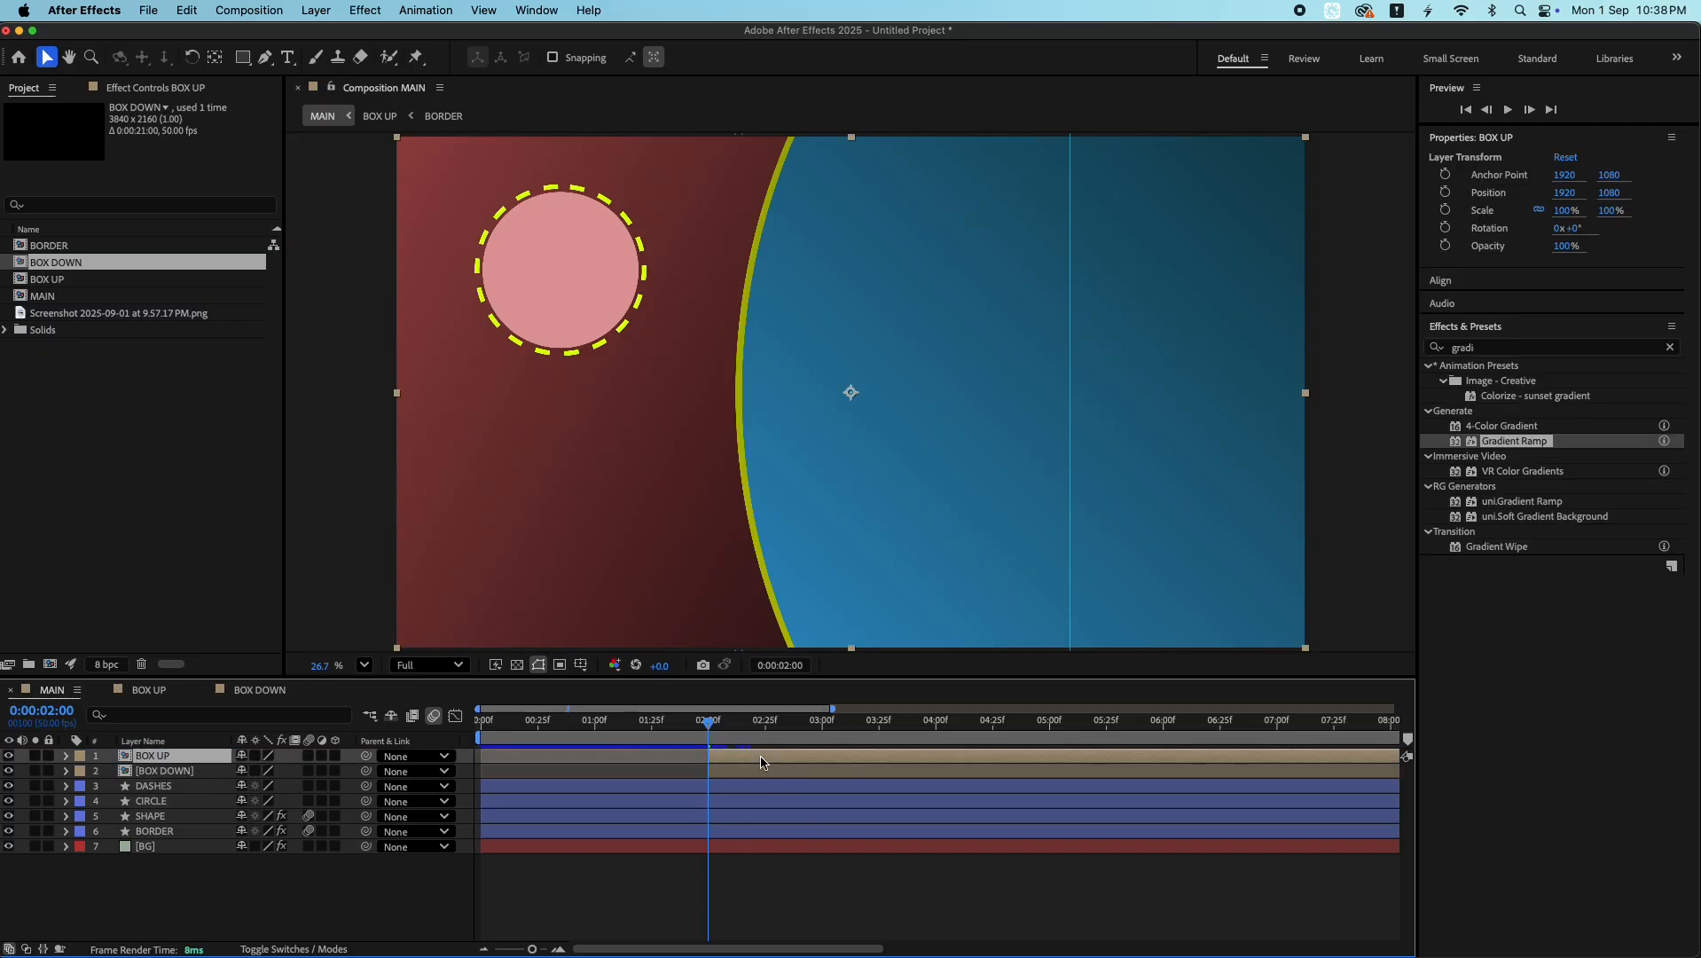
key("space")
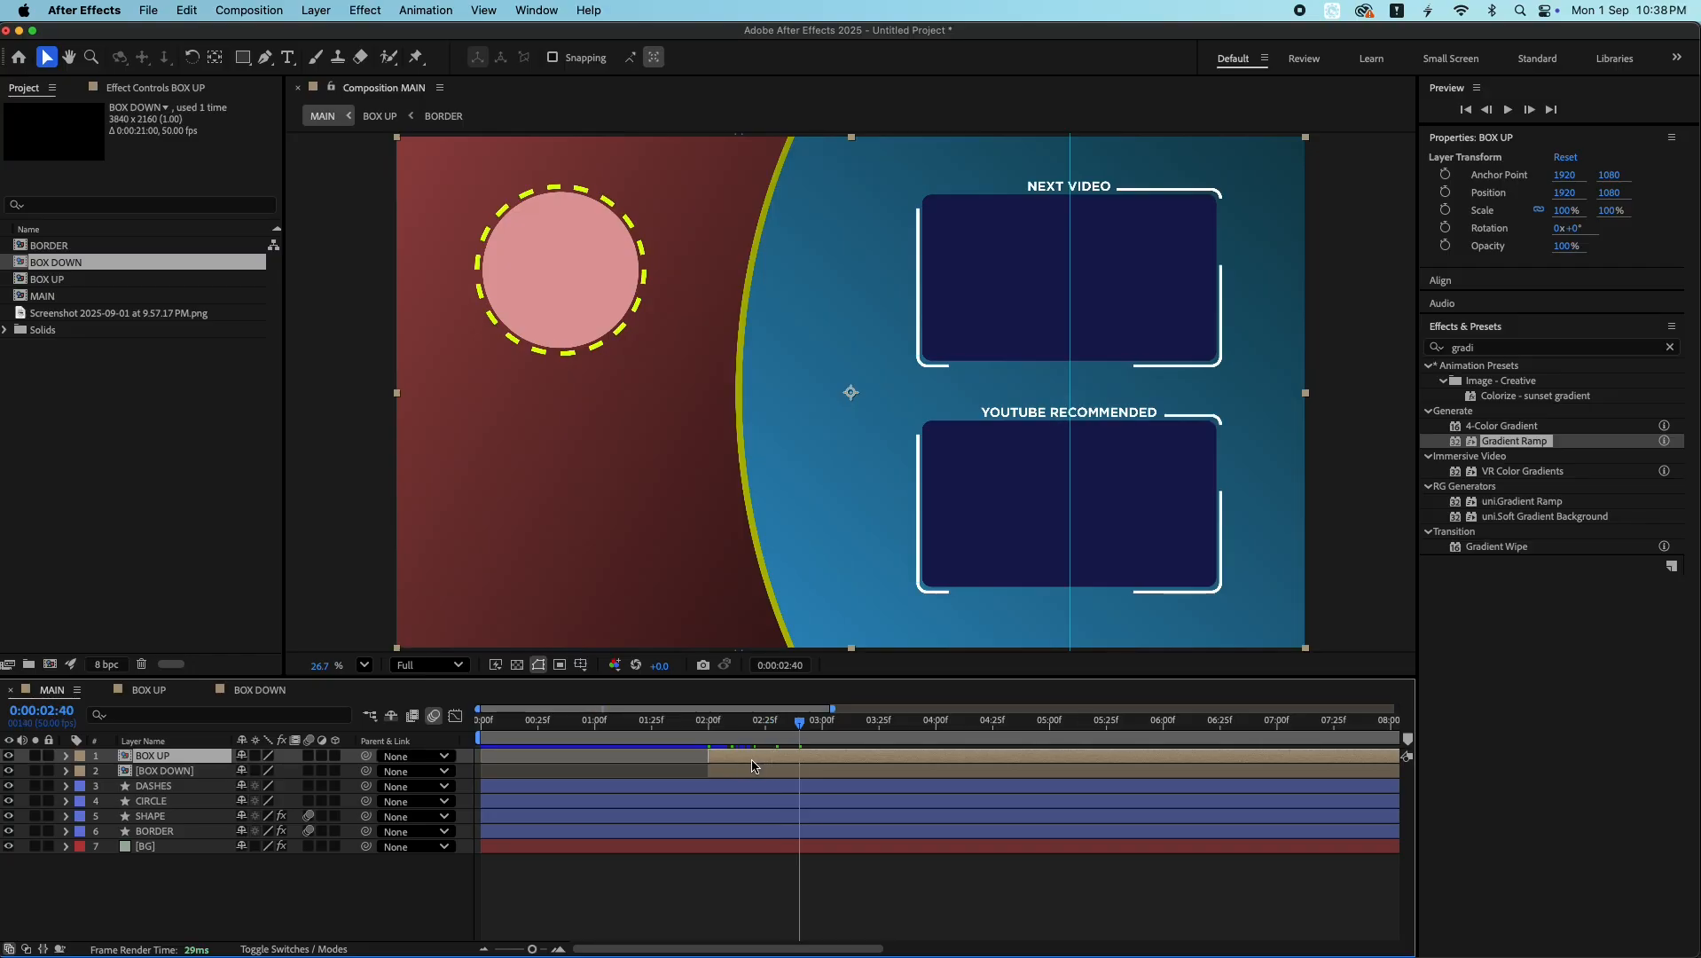
left_click_drag(752, 766, 821, 776)
key("space")
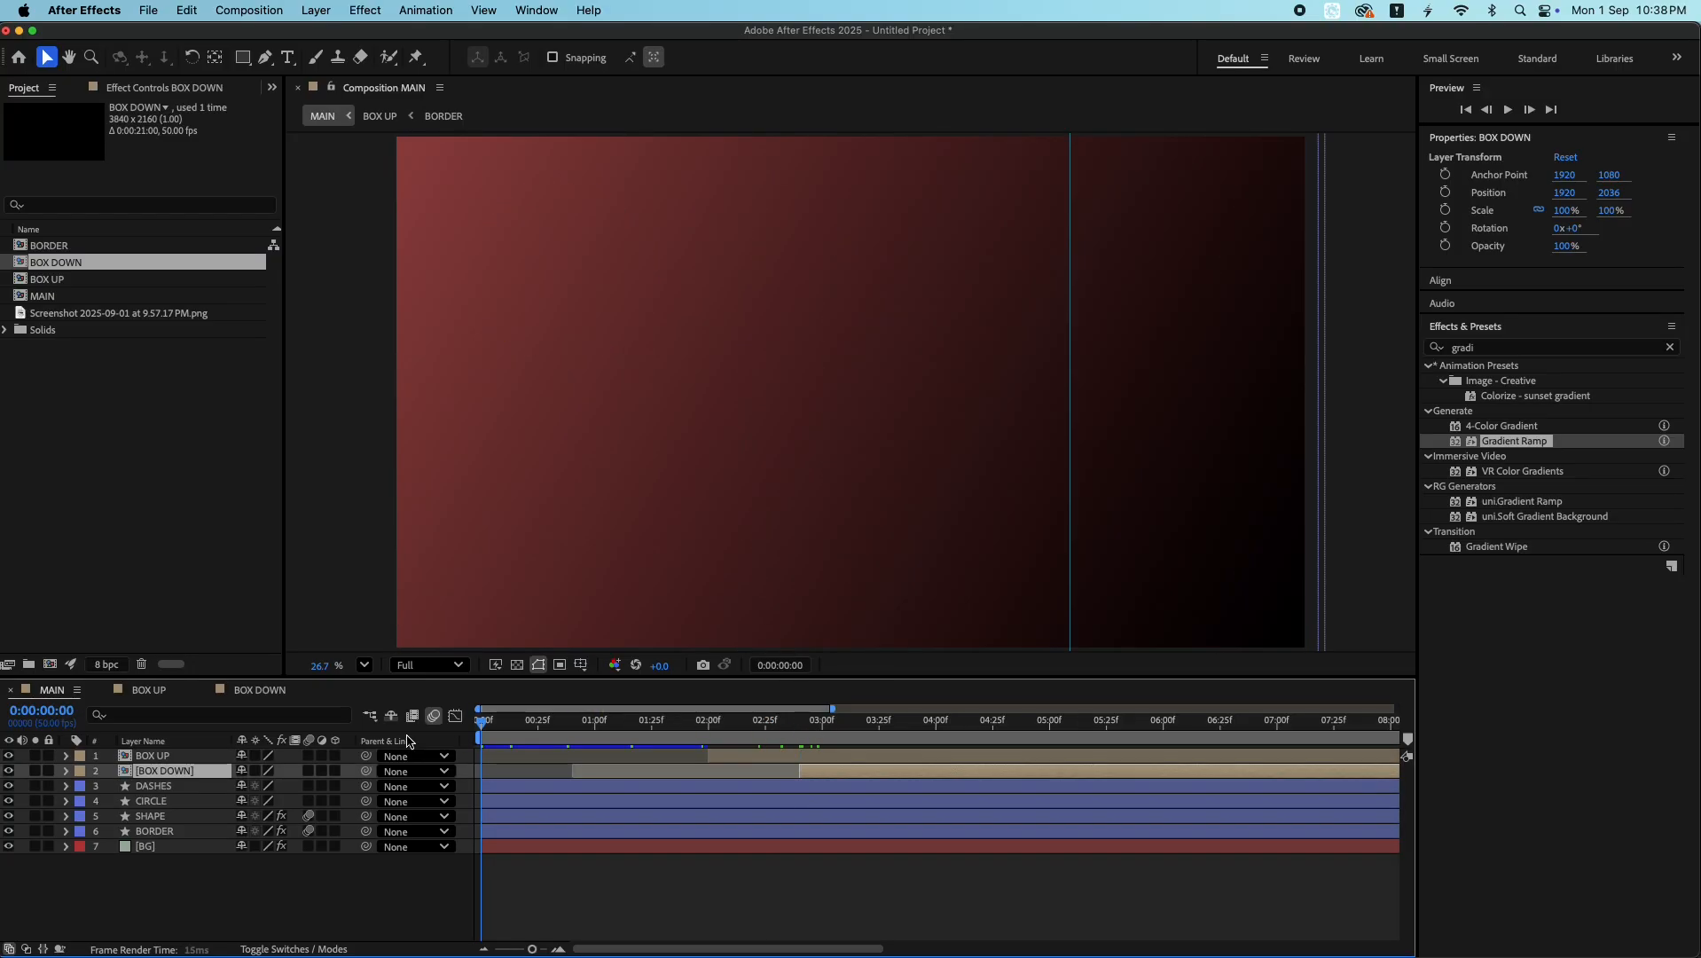
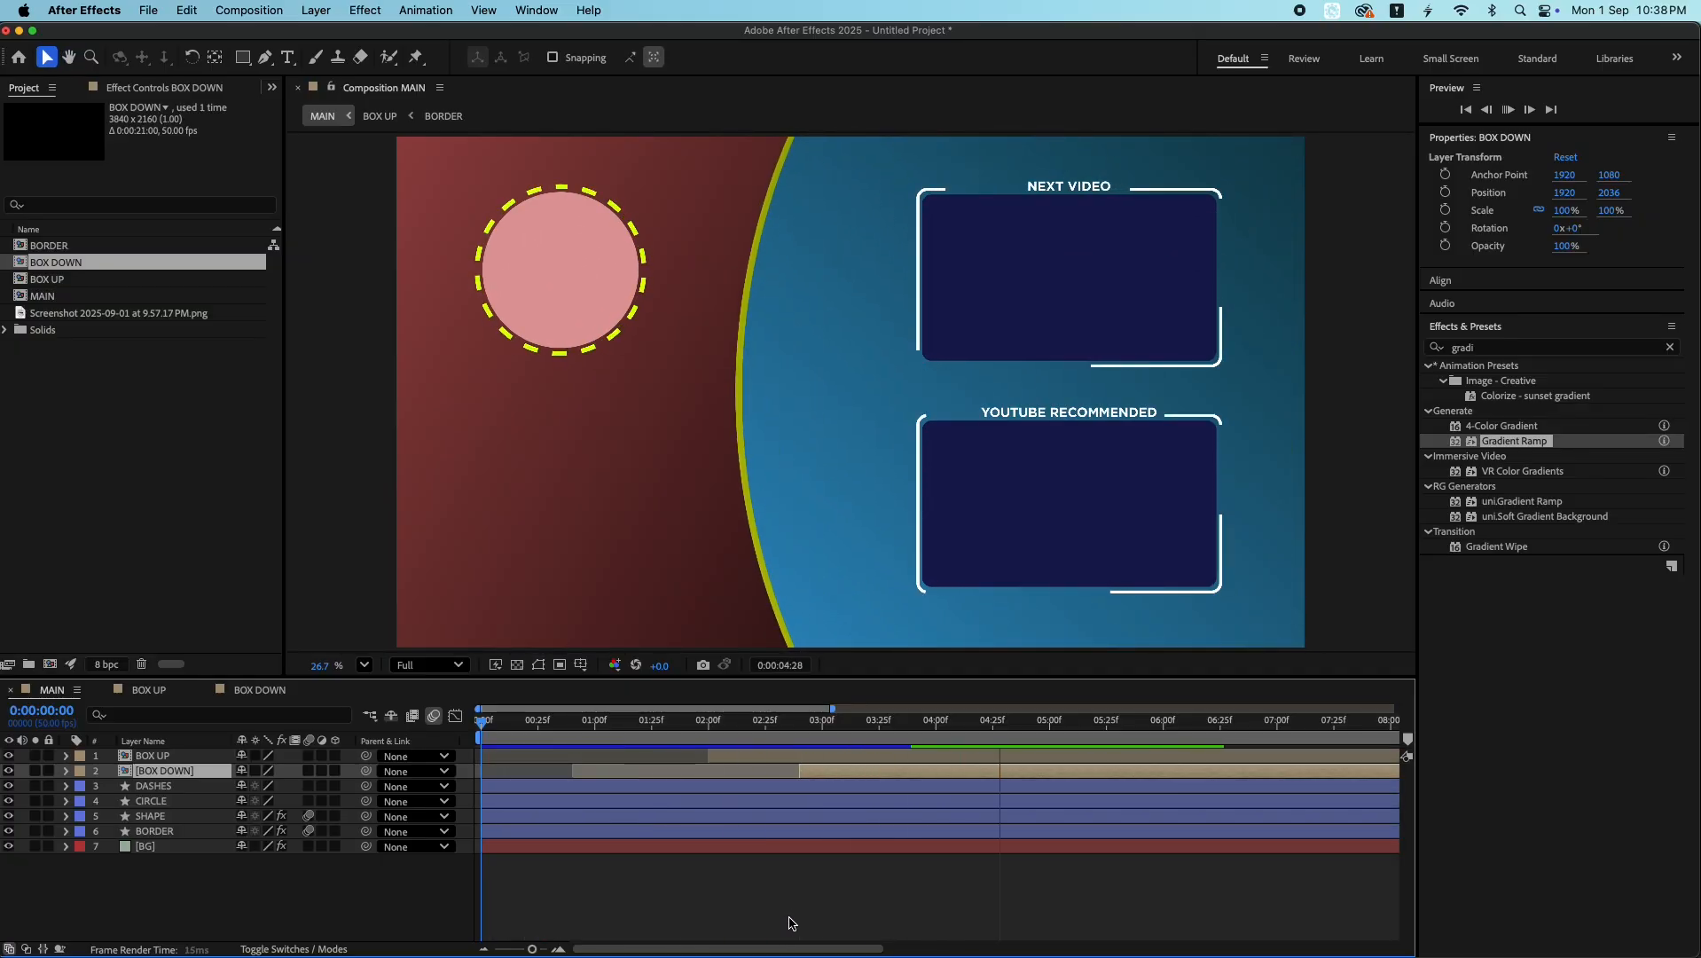
key("space")
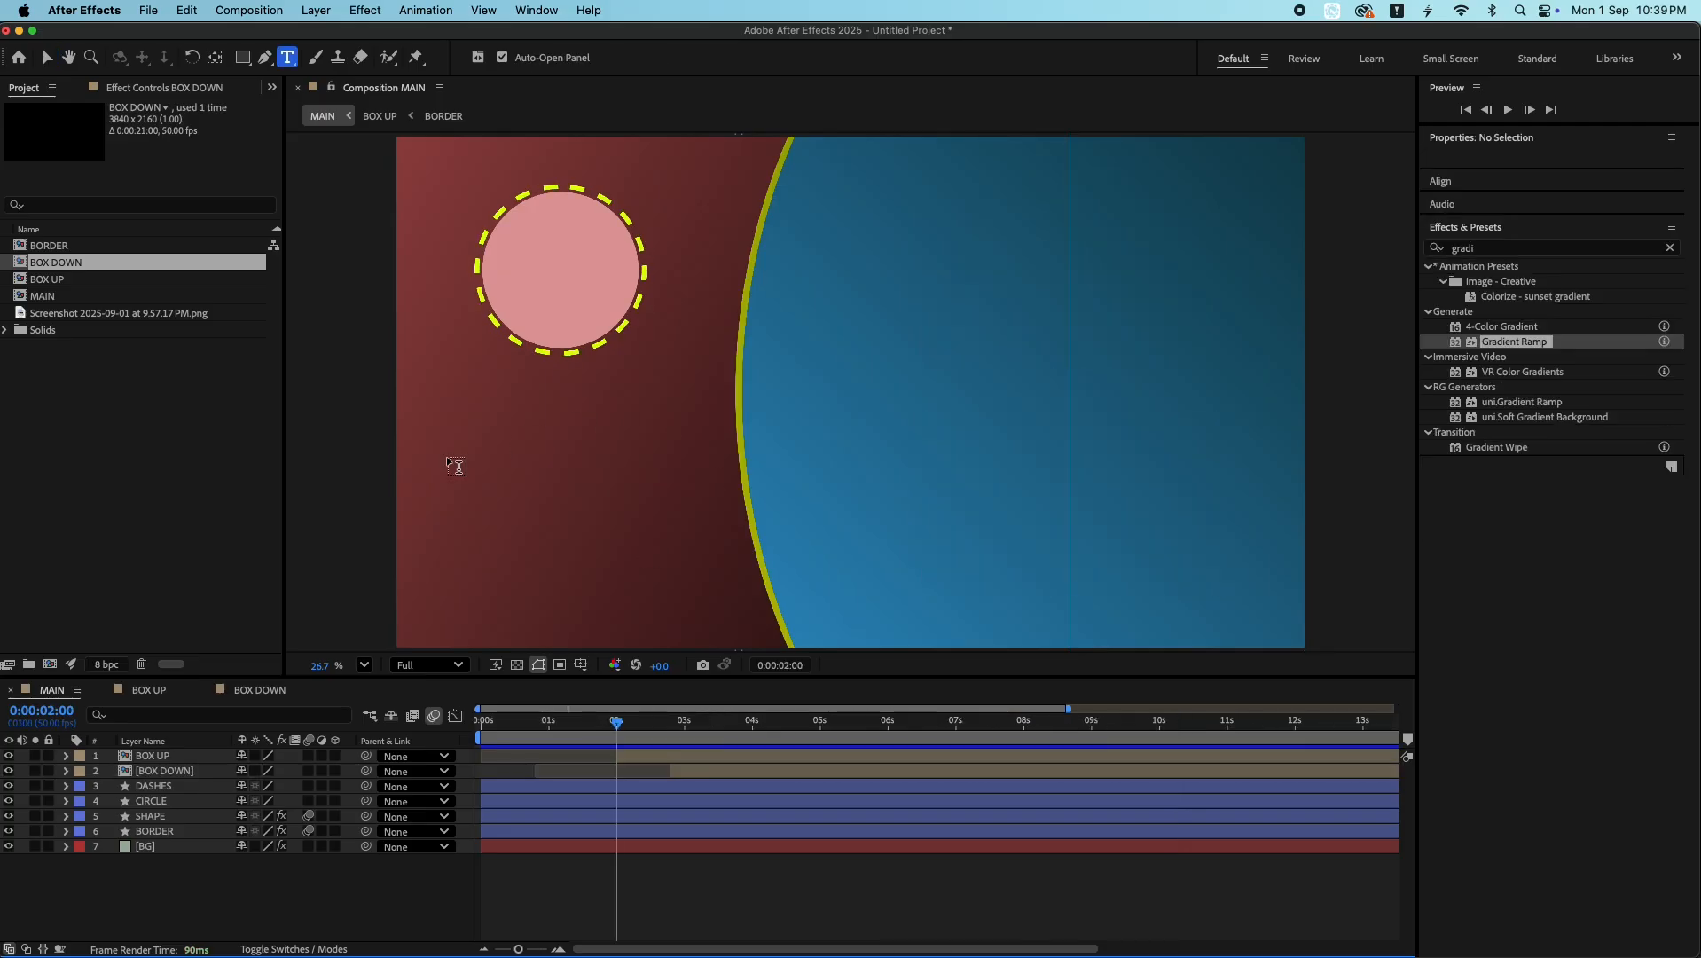
- Add the channel name text CREATIVE STORAGE STUDIO to MAIN and centre its anchor point
left_click(509, 457)
type("CREATIVE STORAGE STUDIO")
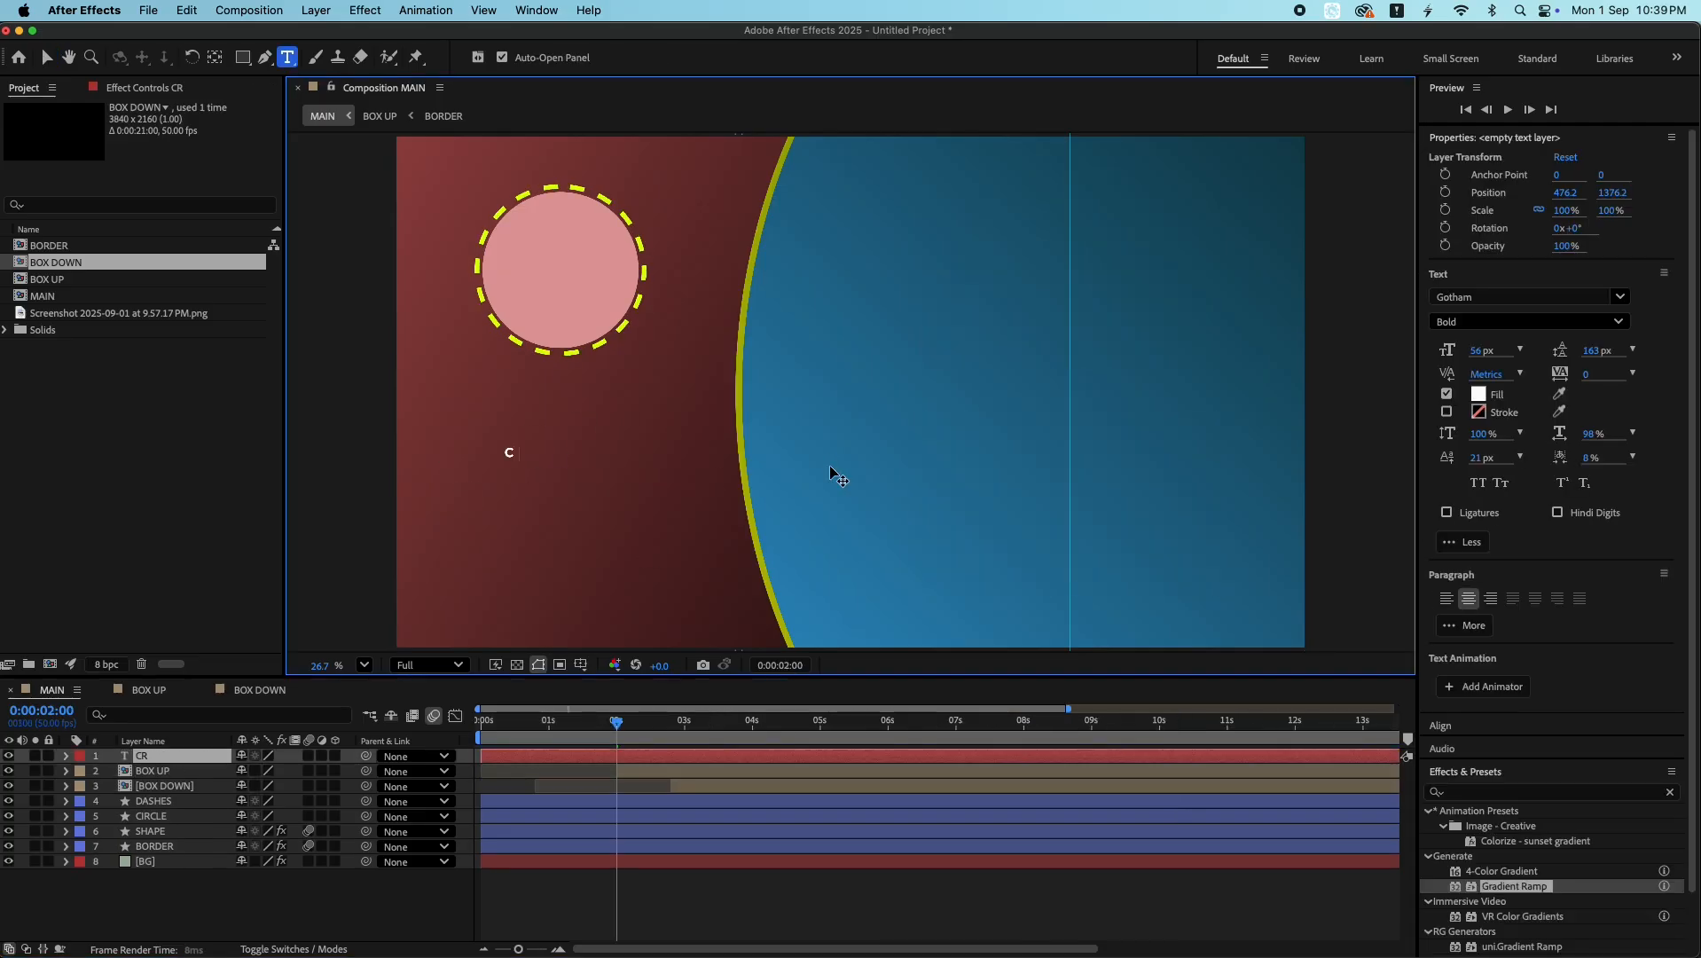
key("Escape")
key("super+alt+Home")
key("super+Home")
- Place a vertical guide through the pink circle's centre and align the channel name with it below the circle
left_click(365, 665)
left_click(391, 331)
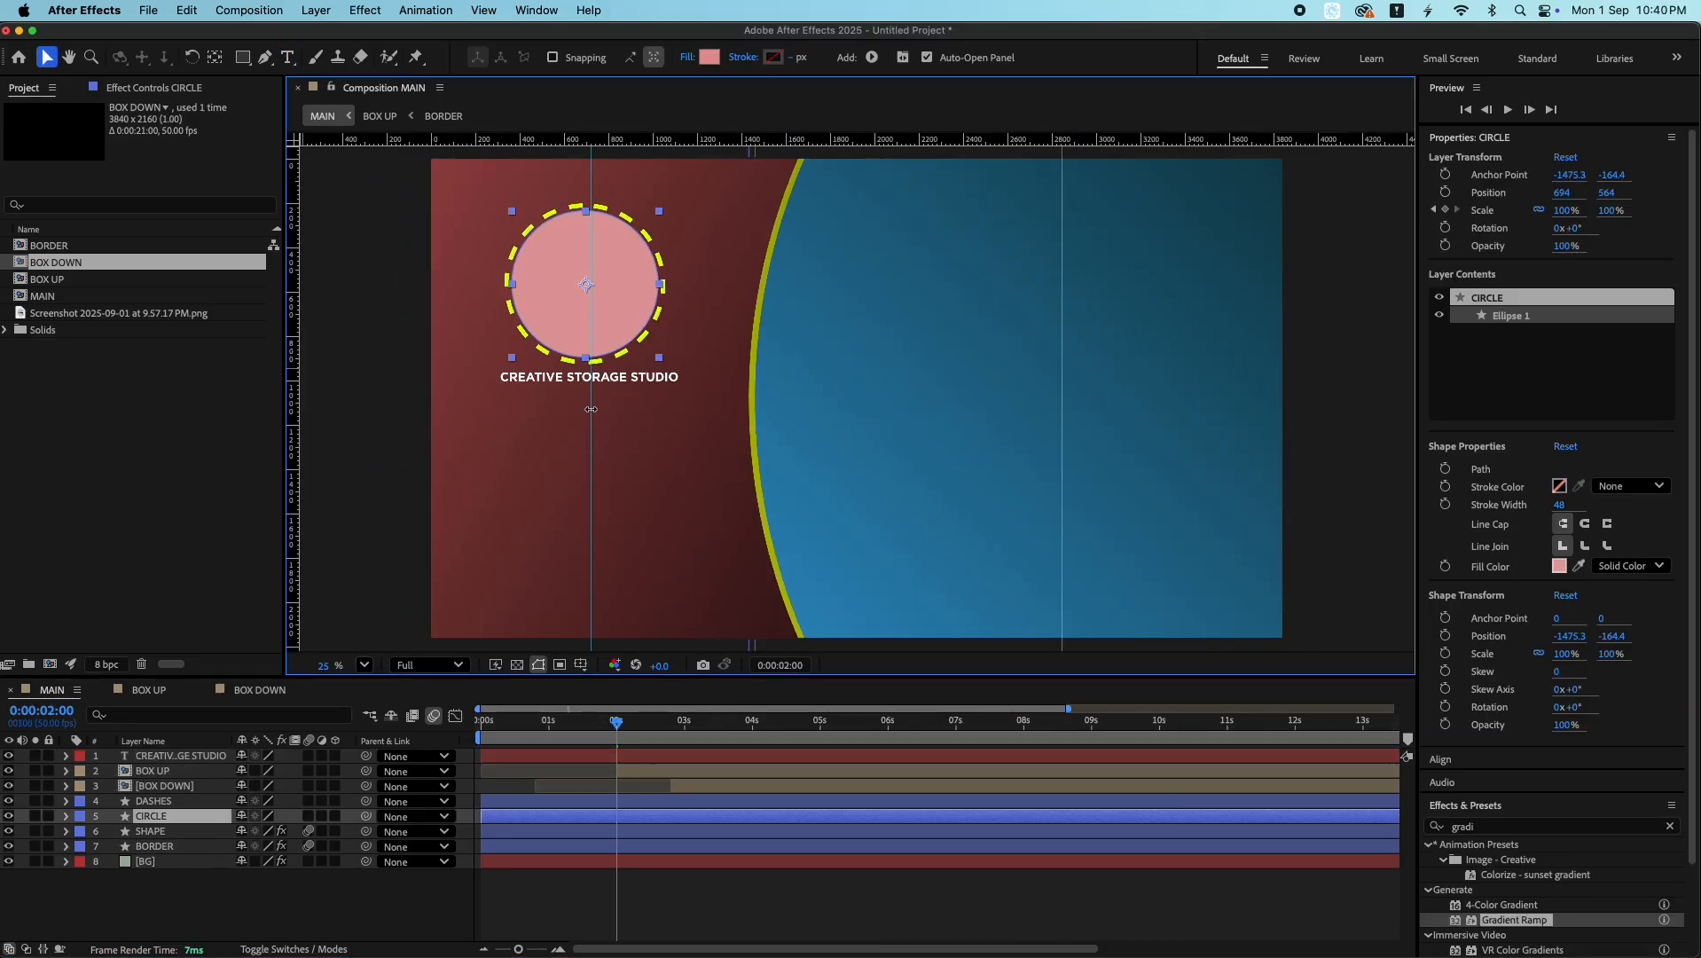
scroll(591, 409, "up", 3)
left_click_drag(1014, 414, 968, 414)
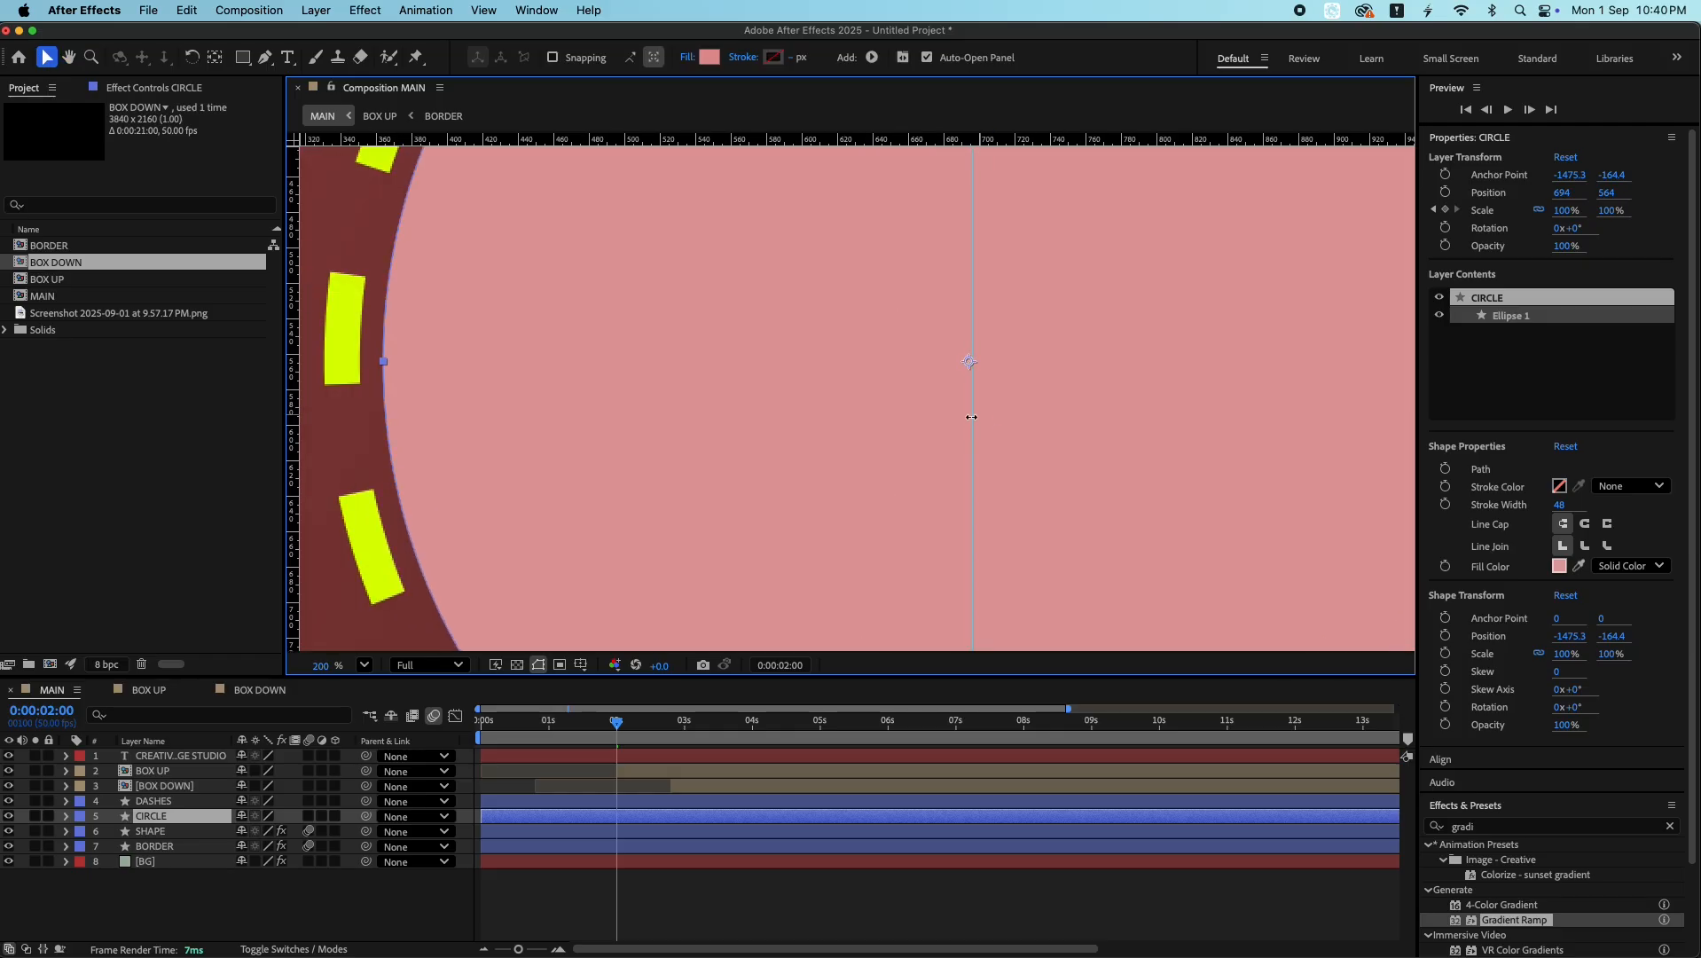
scroll(967, 414, "down", 2)
left_click(854, 423)
left_click_drag(854, 423, 846, 423)
- Set the channel name's font to Helvetica Neue Condensed Bold and its scale to 160%
left_click(1493, 296)
left_click(1436, 486)
left_click_drag(1566, 210, 1619, 210)
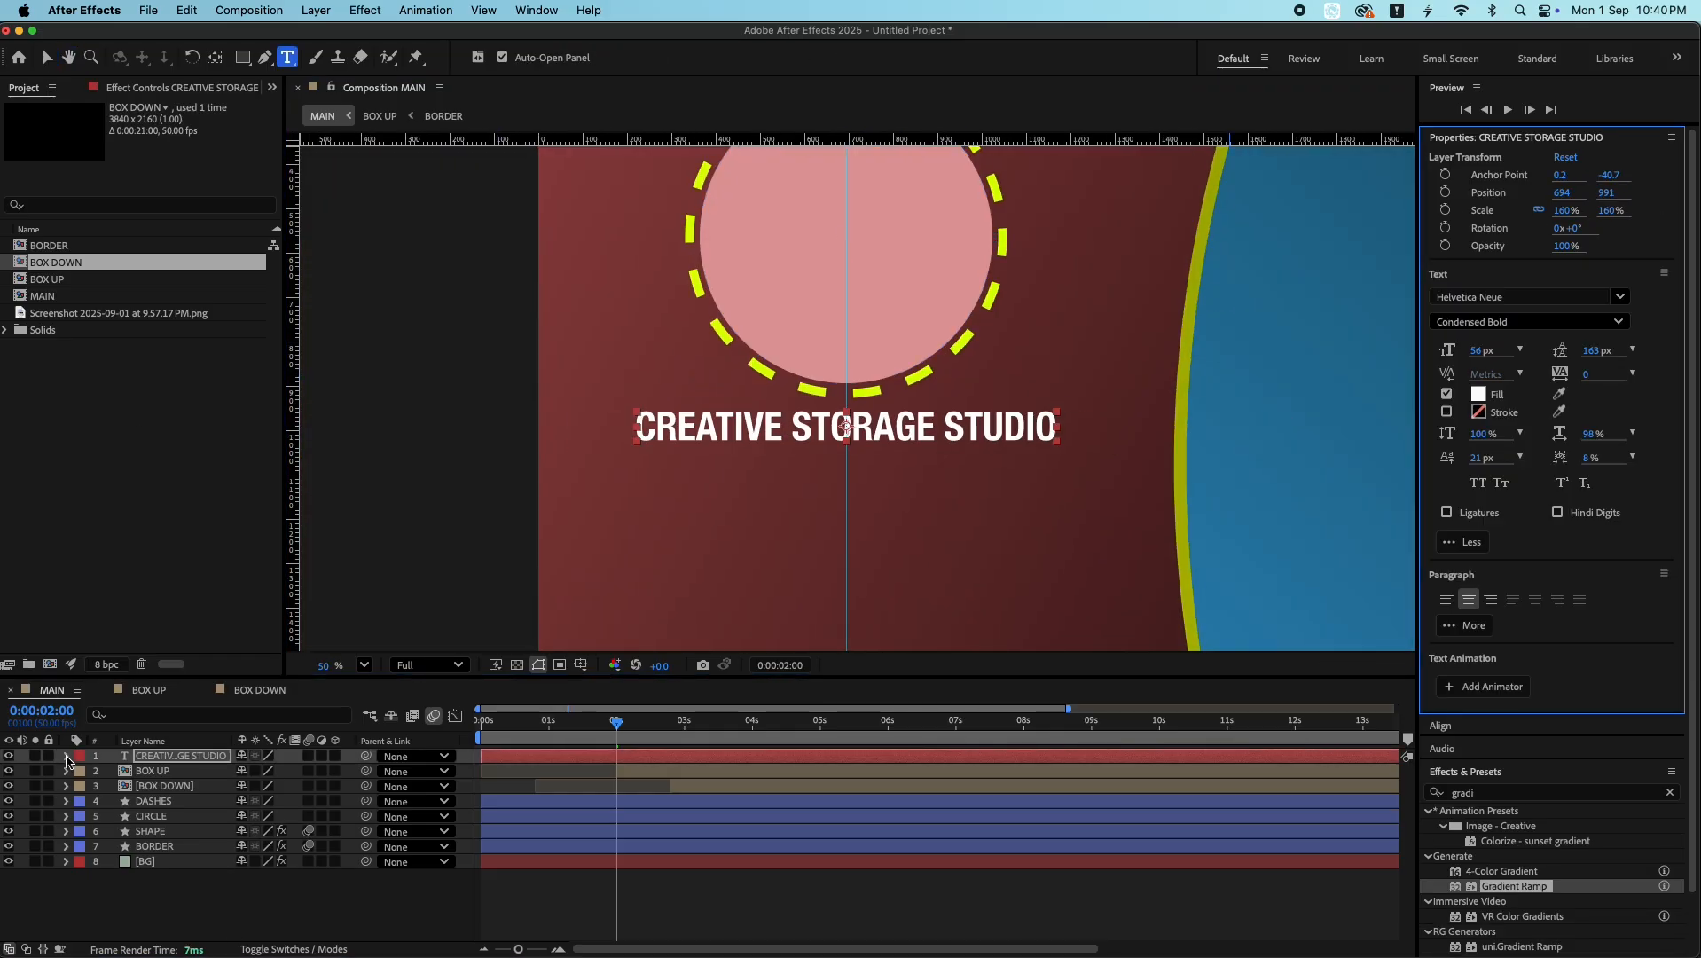
- Add a Scale text animator to the CREATIVE STORAGE STUDIO layer and set its value to 0%
left_click(66, 757)
left_click(346, 771)
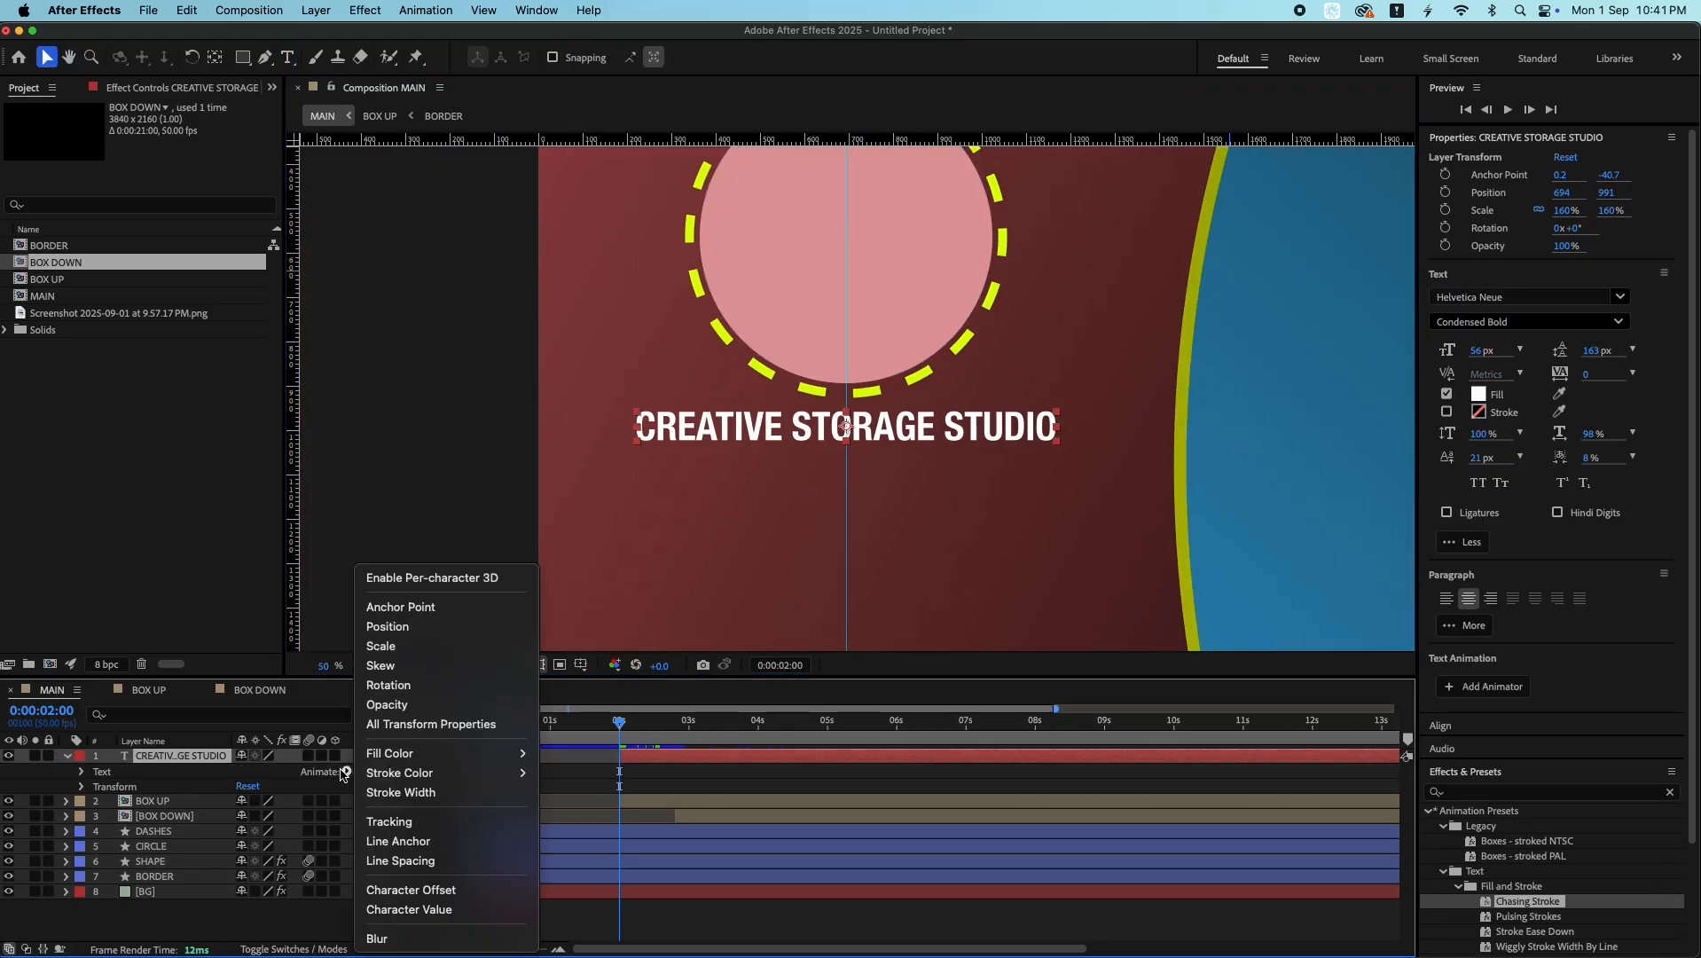
mouse_move(397, 760)
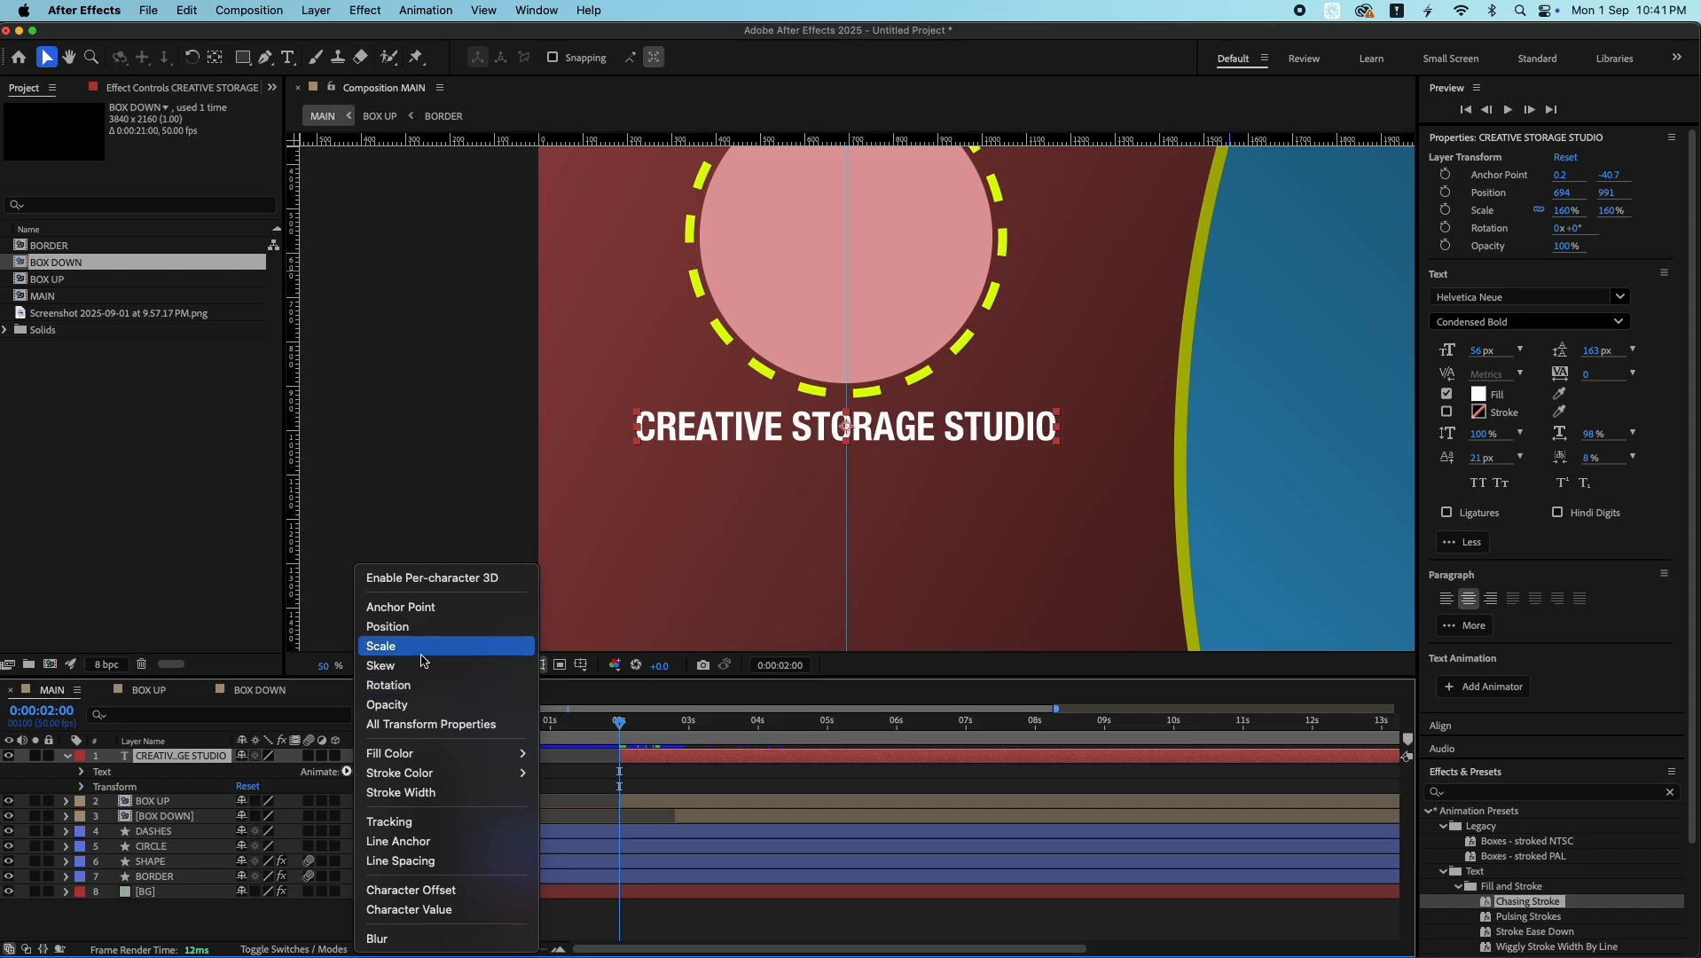
left_click(391, 645)
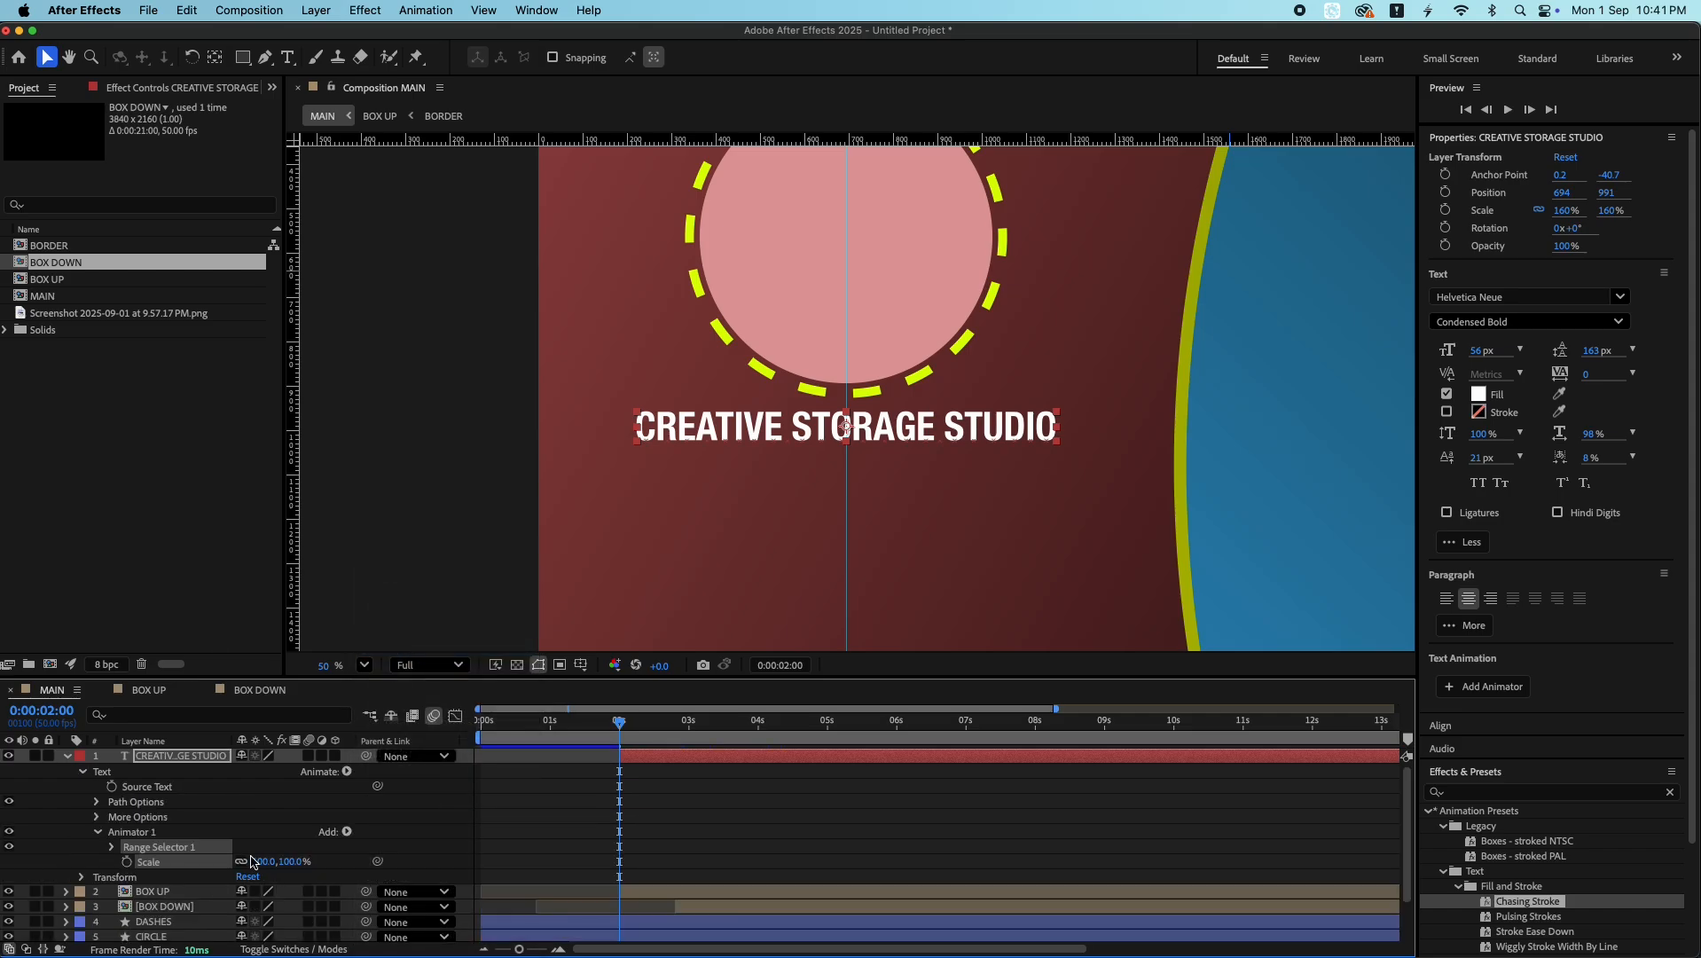
left_click(262, 862)
type("0")
key("Return")
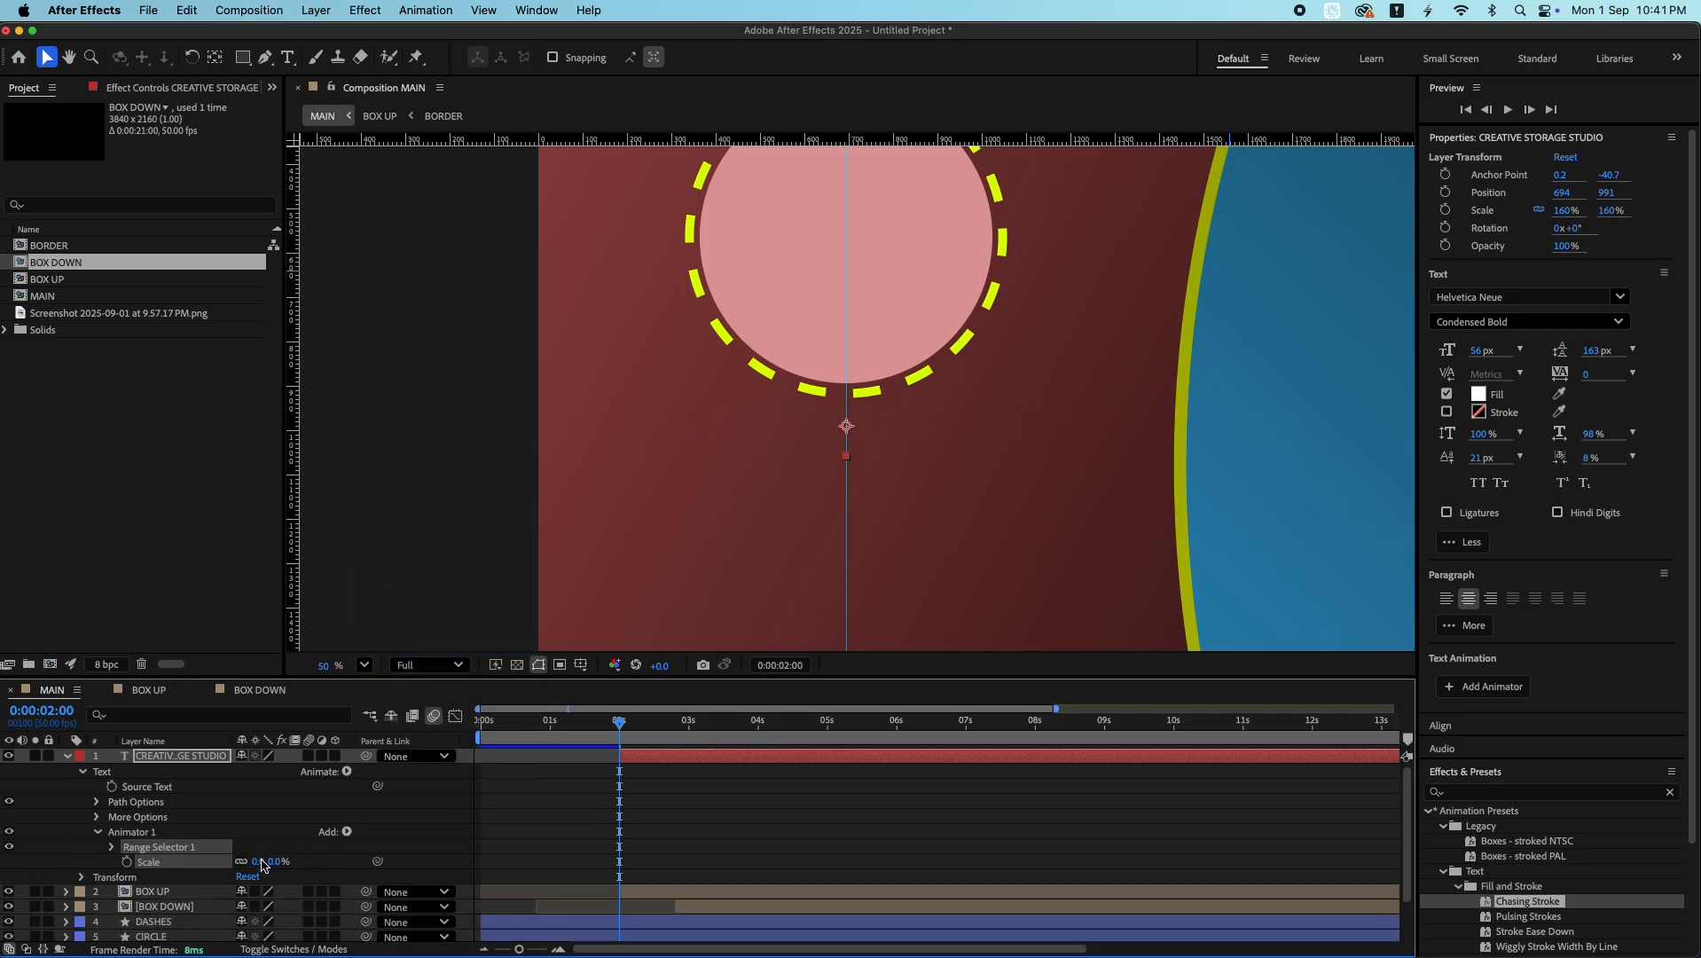
- Keyframe Range Selector 1's Offset from 0% at 0:00:02:00 to 100% at 0:00:02:30 with Easy Ease and preview the reveal
left_click(112, 847)
scroll(133, 852, "down", 2)
left_click(142, 839)
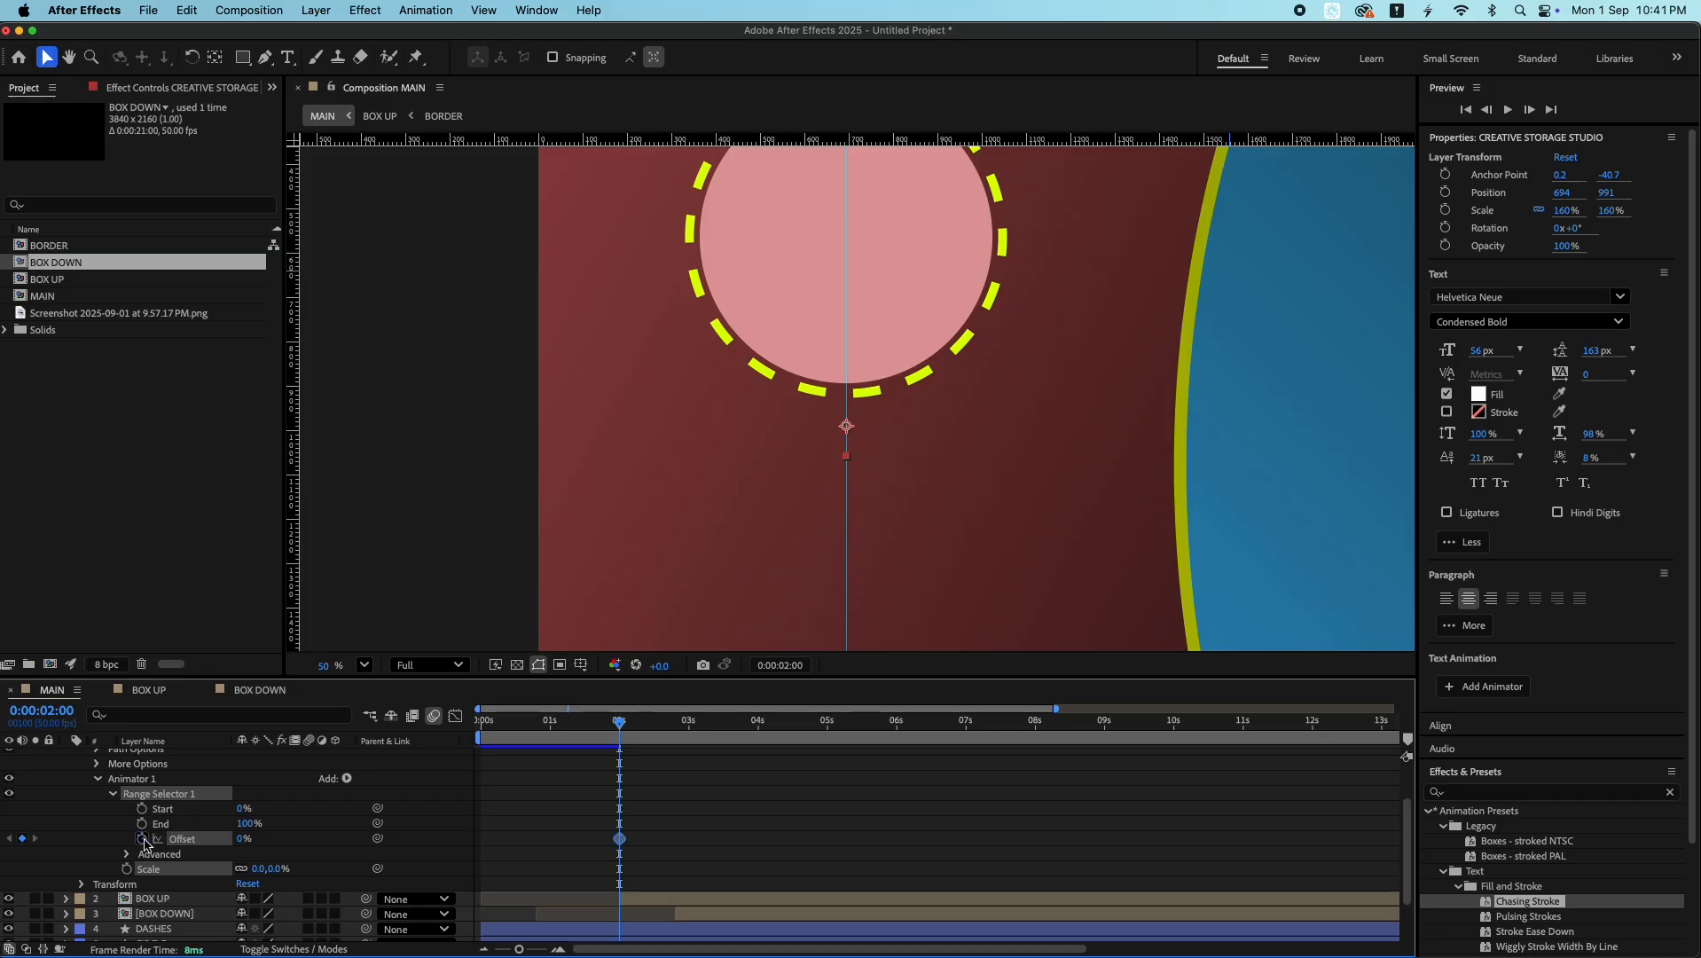
key("space")
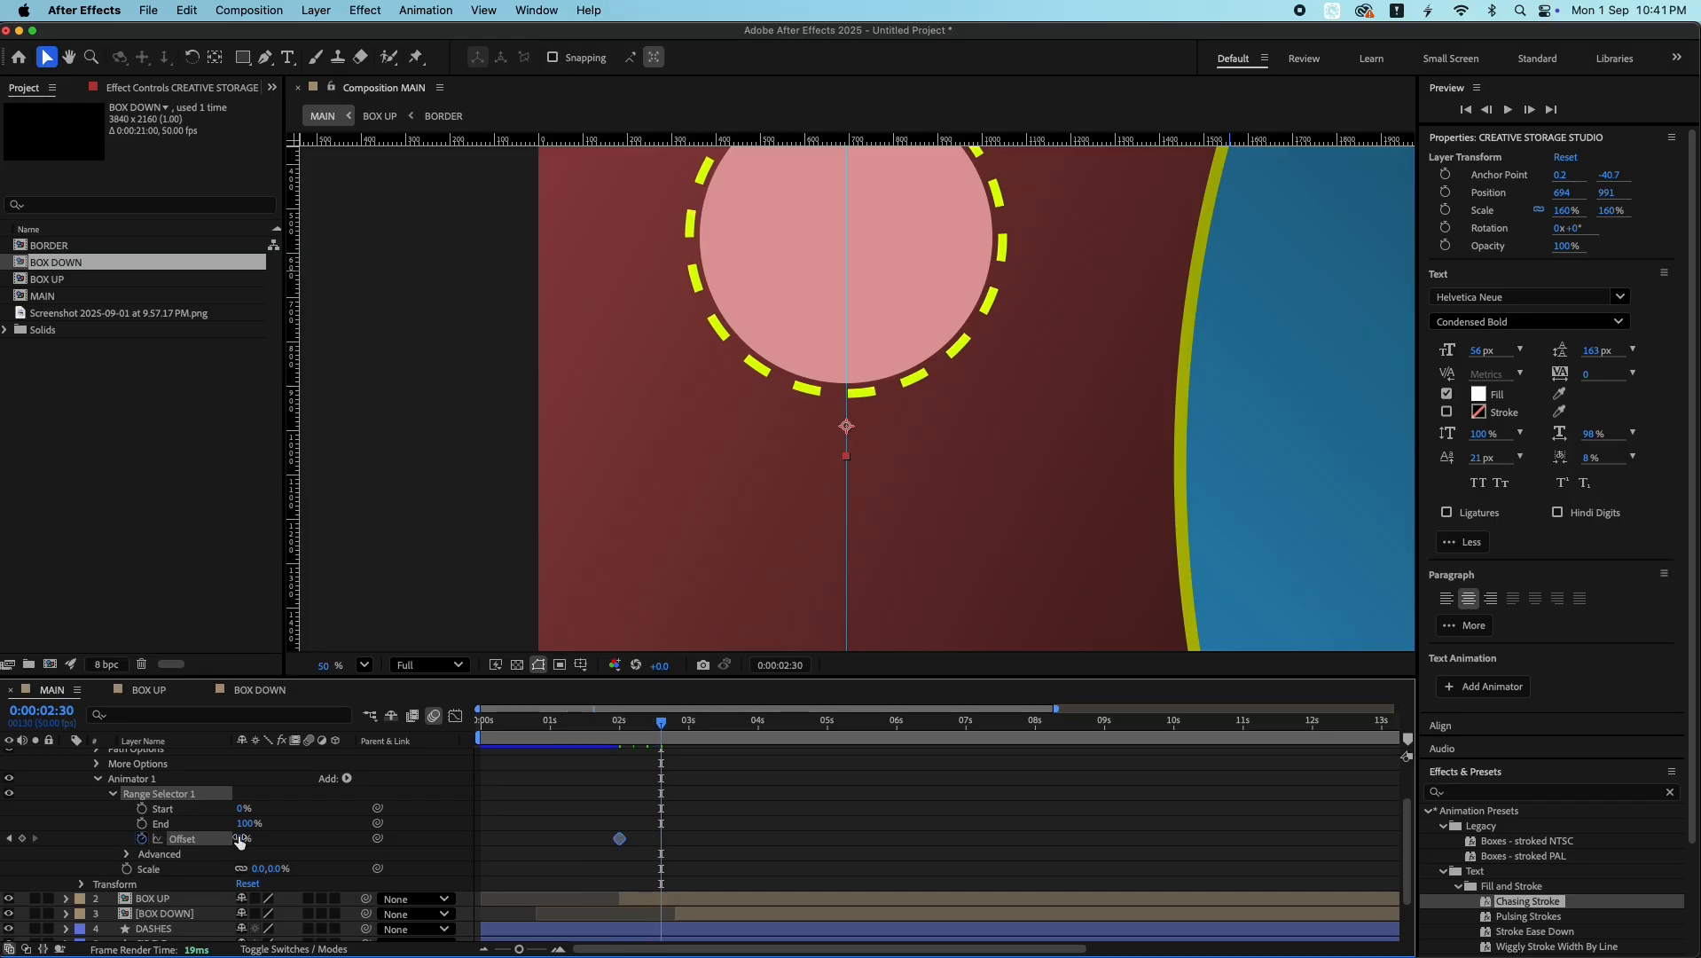
left_click_drag(240, 842, 332, 842)
left_click_drag(696, 848, 581, 856)
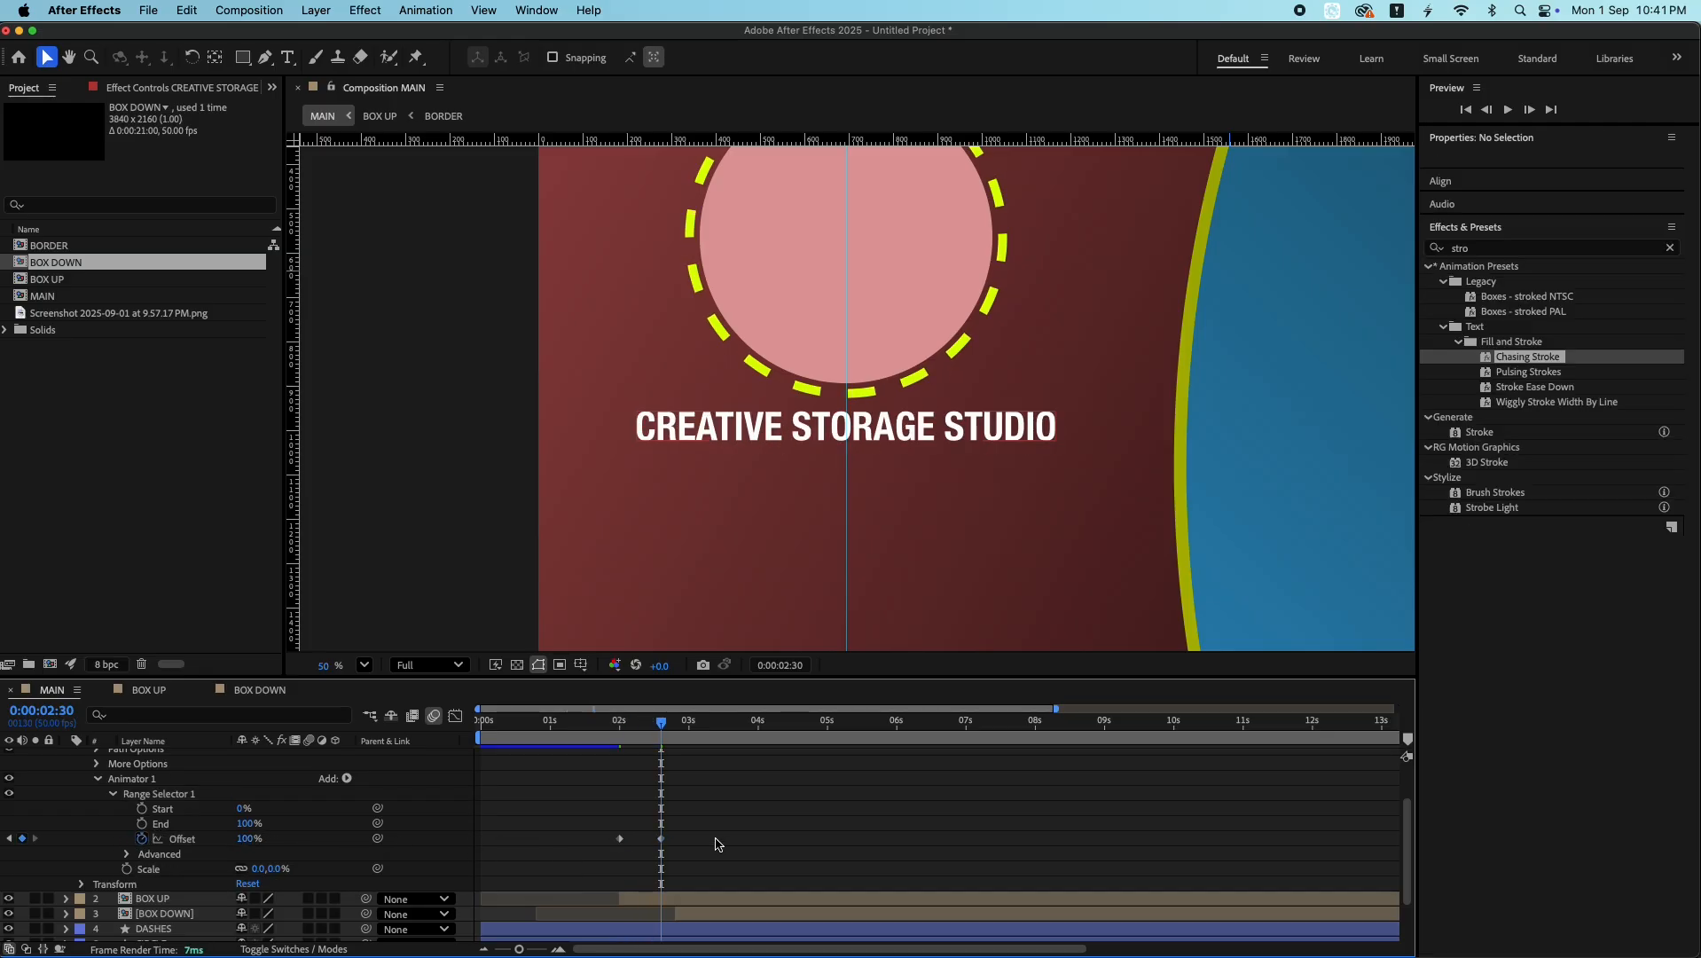
key("F9")
left_click(607, 720)
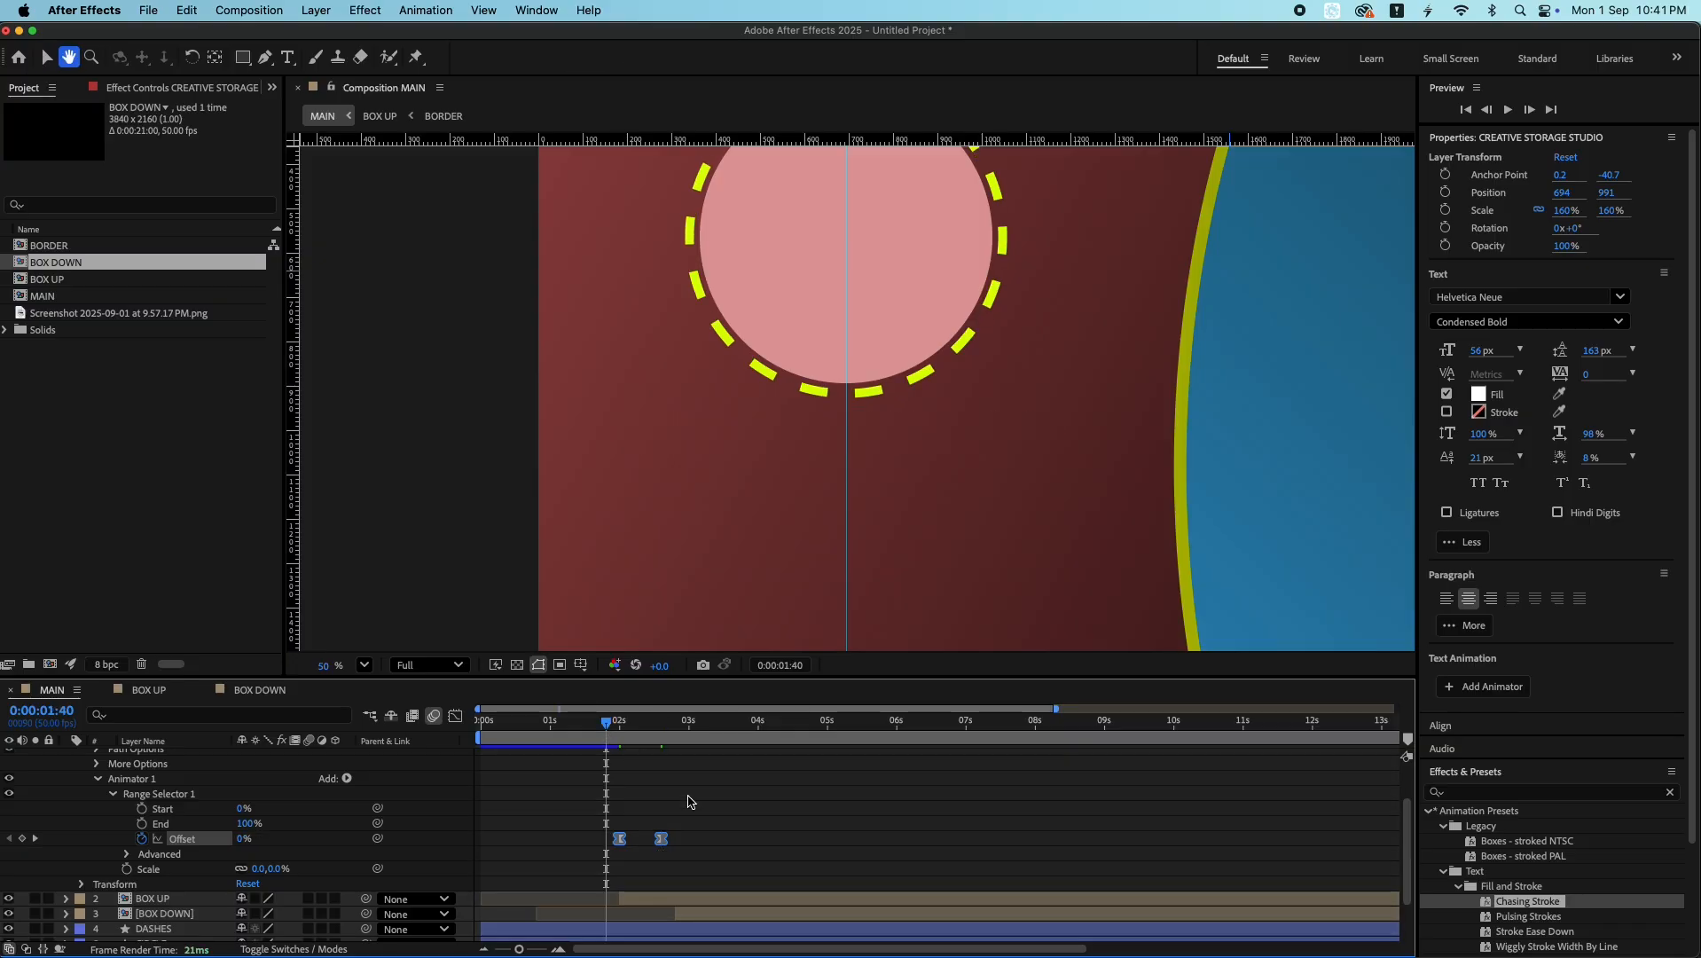
key("space")
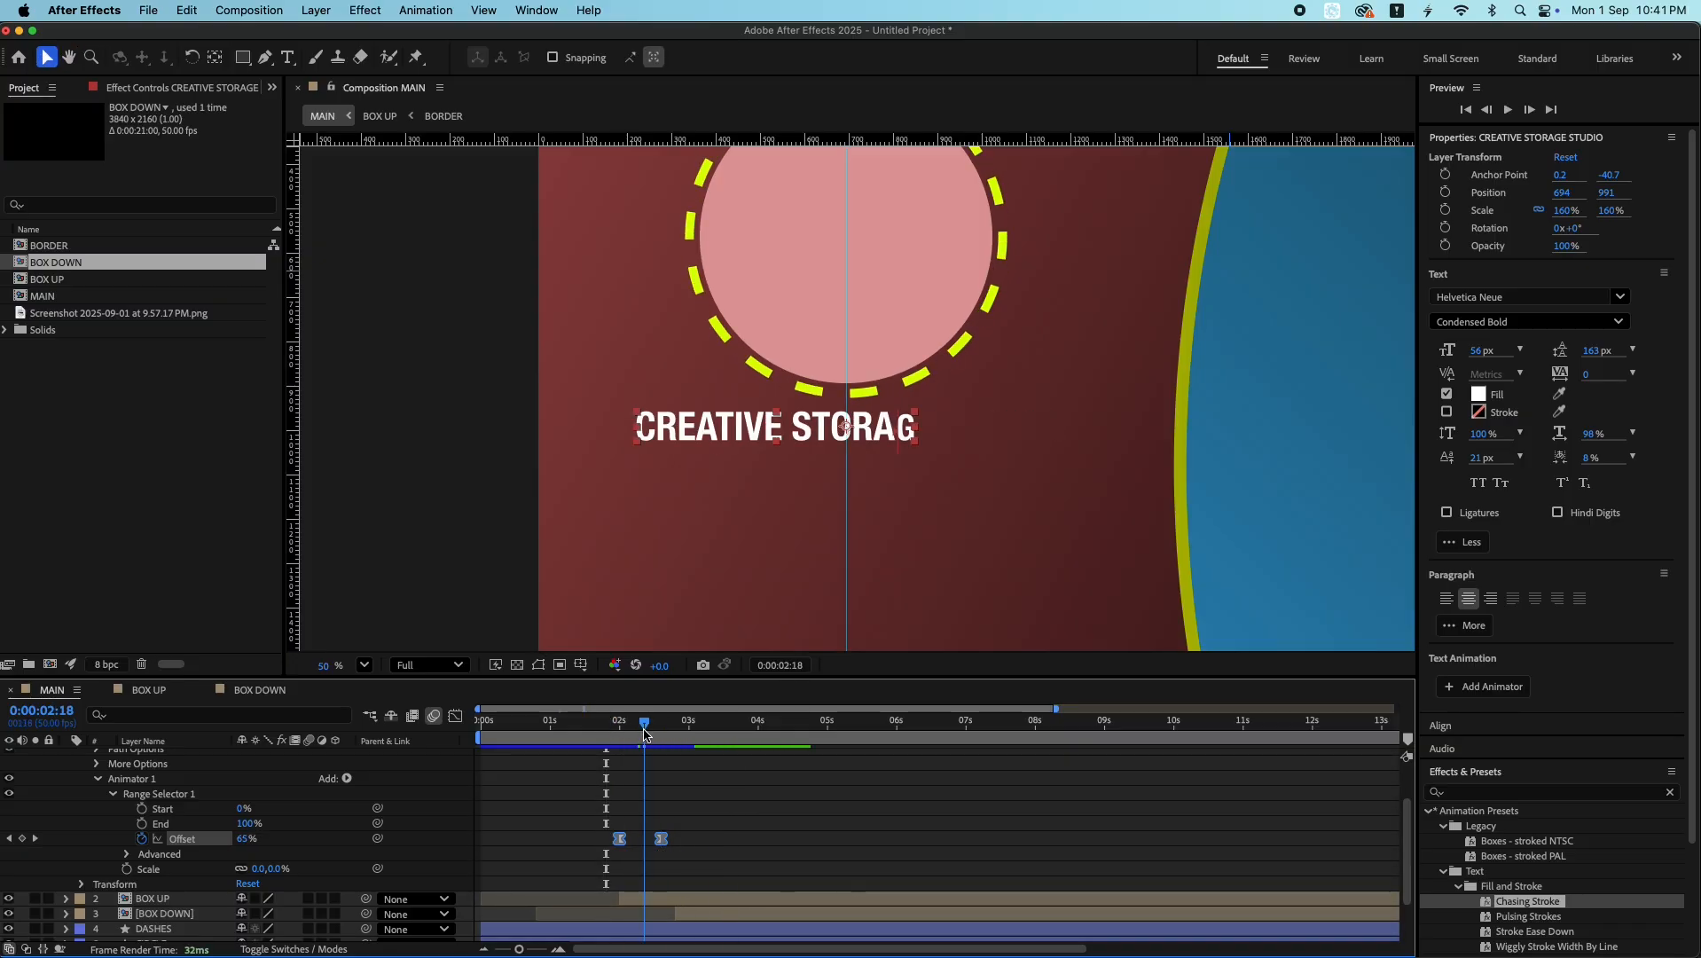
- Add a Blur property of 97 to Animator 1 on the channel name and preview the animation
left_click(347, 777)
mouse_move(365, 778)
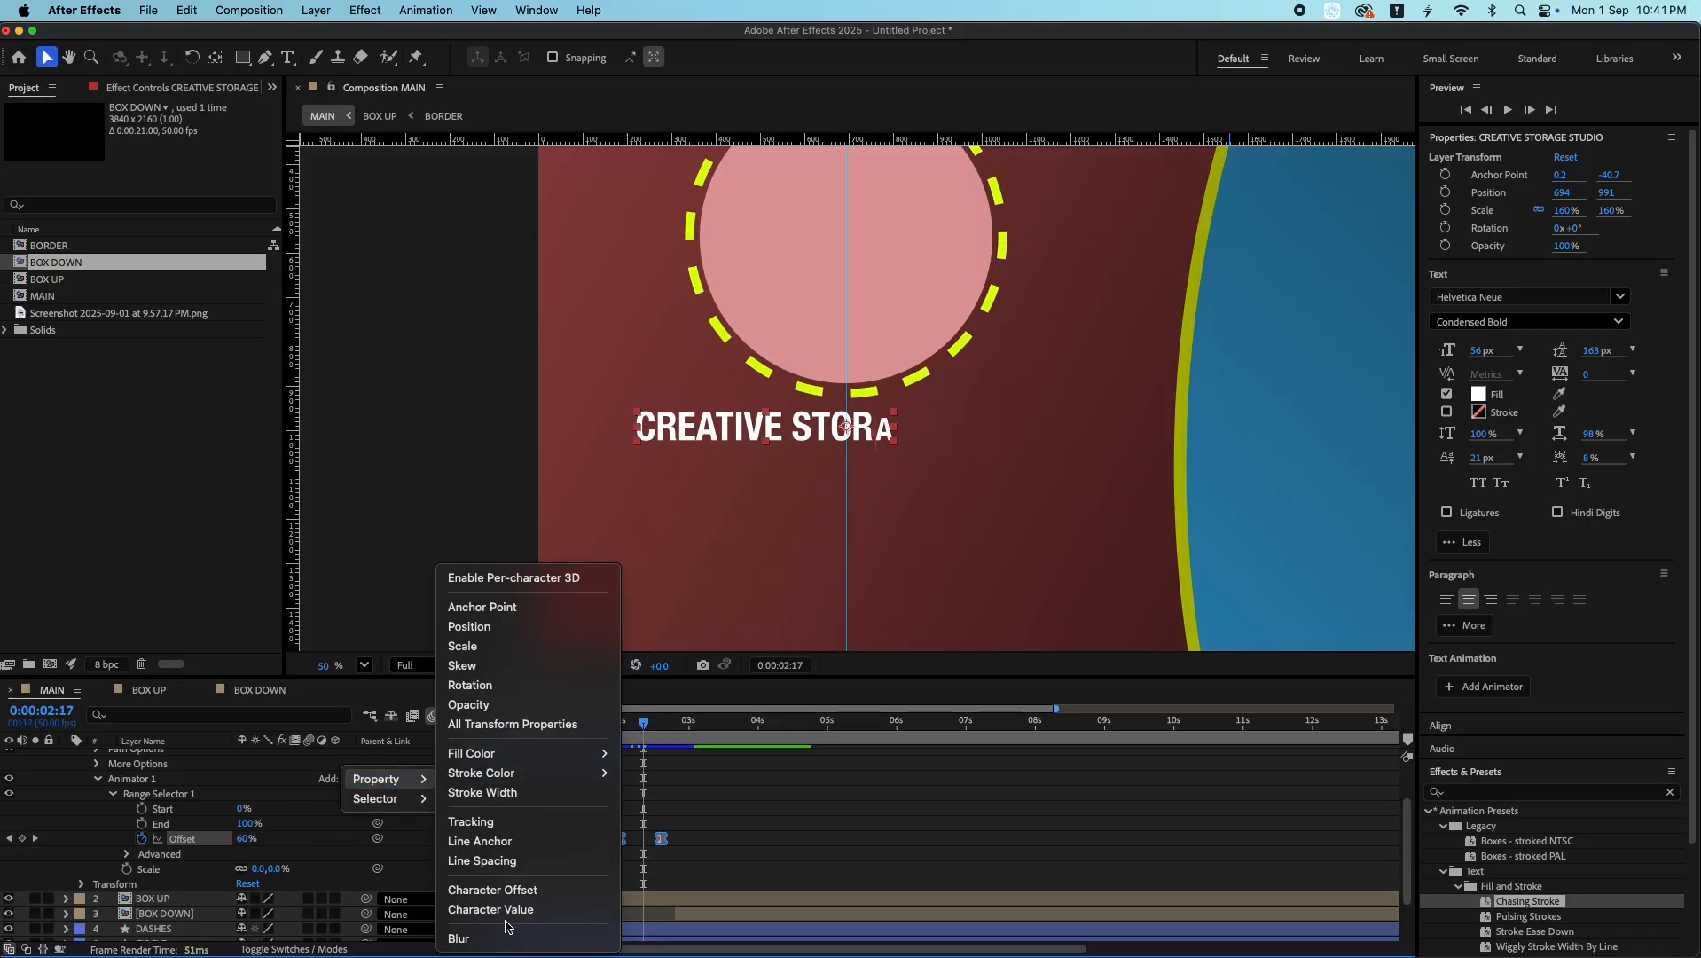
left_click(479, 933)
left_click_drag(259, 891, 350, 890)
left_click(600, 728)
key("space")
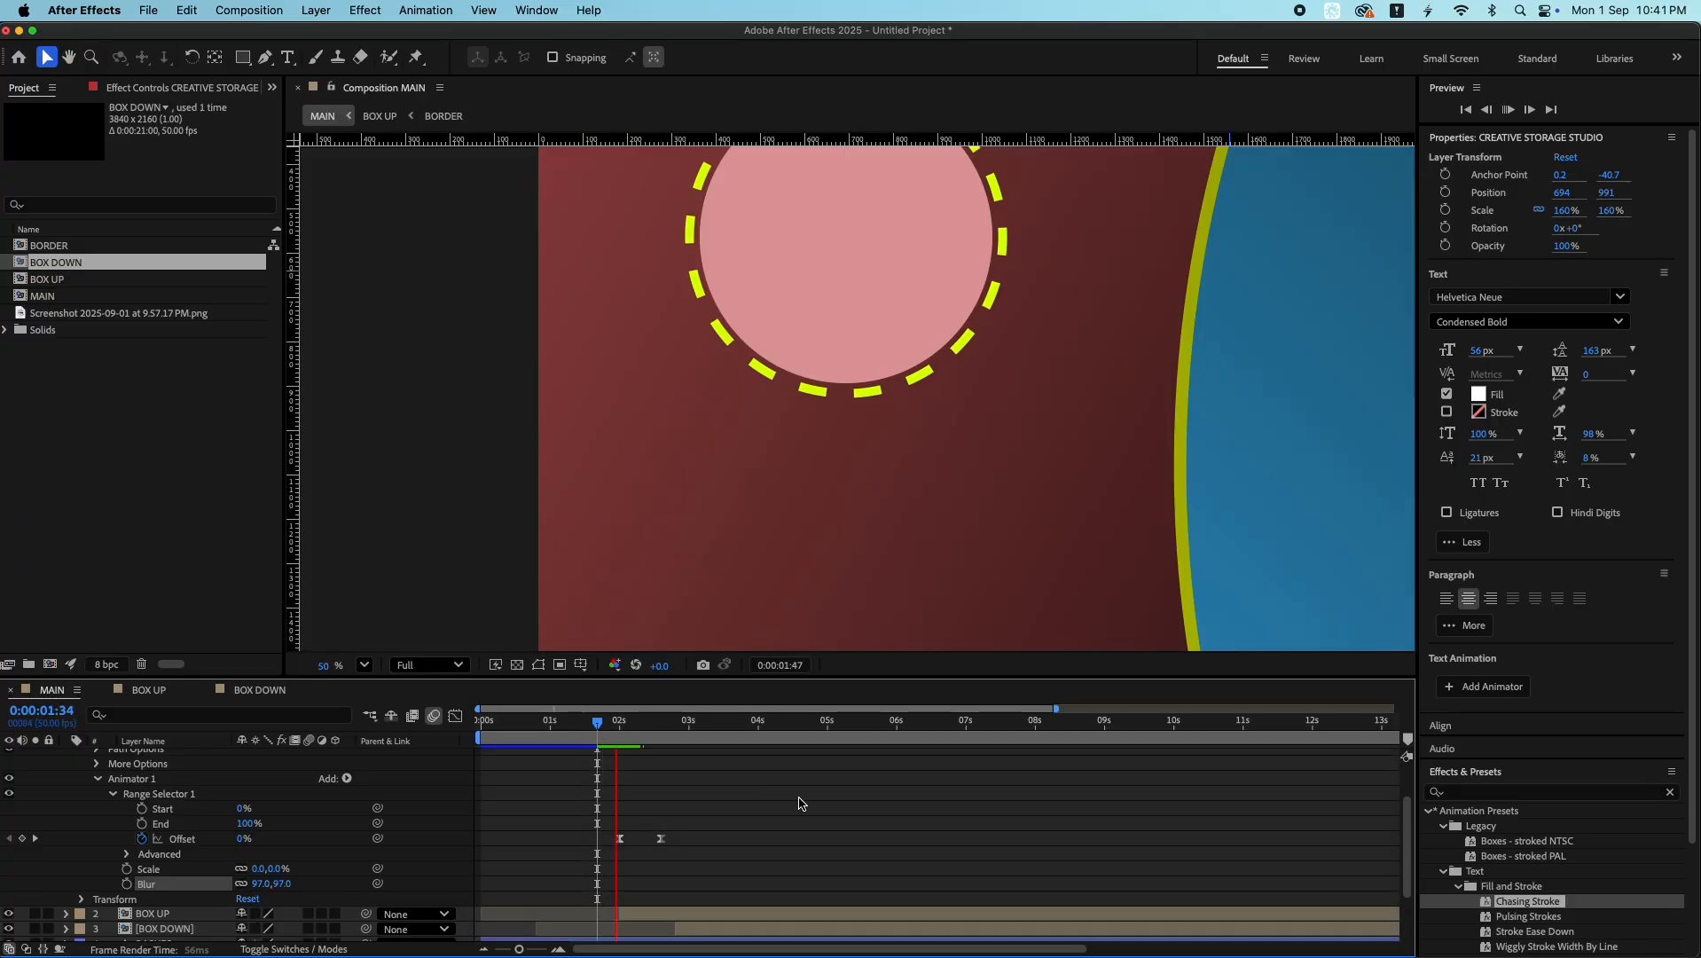
left_click(641, 736)
mouse_move(640, 736)
left_mouse_down()
mouse_move(672, 736)
mouse_move(647, 736)
left_mouse_up()
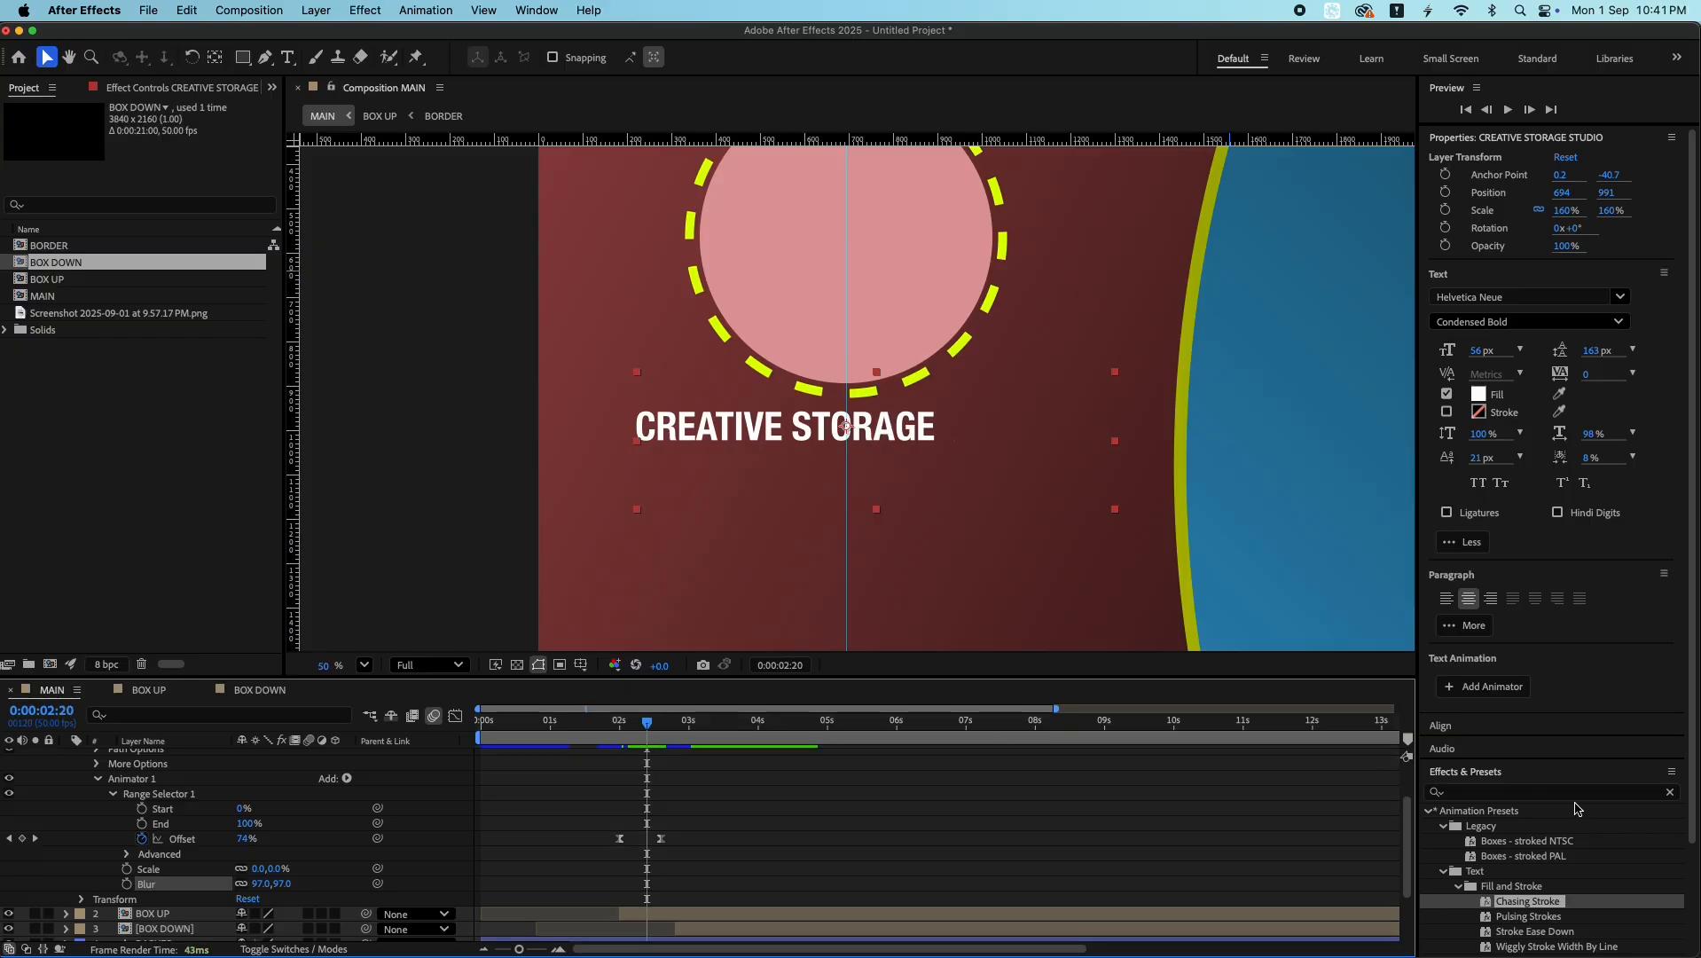
- Apply Drop Shadow to the channel name with 100% opacity and a softness of 31, and preview it
left_click(1472, 791)
type("drop")
scroll(1553, 852, "down", 3)
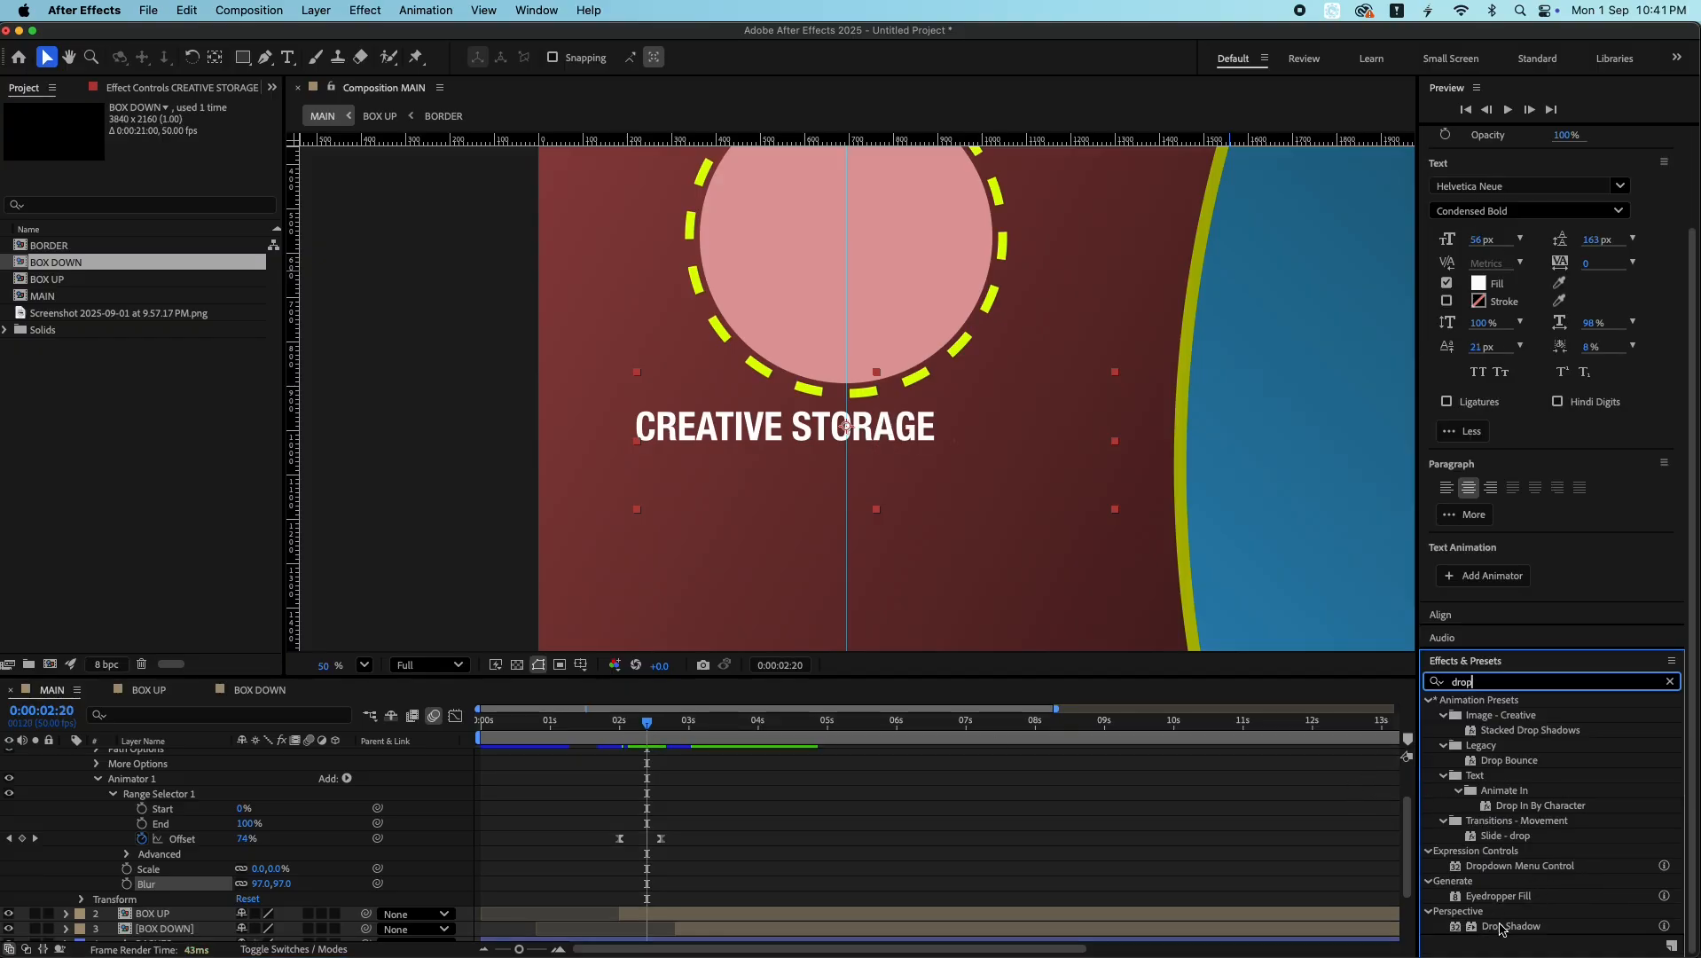
left_click_drag(1499, 927, 723, 457)
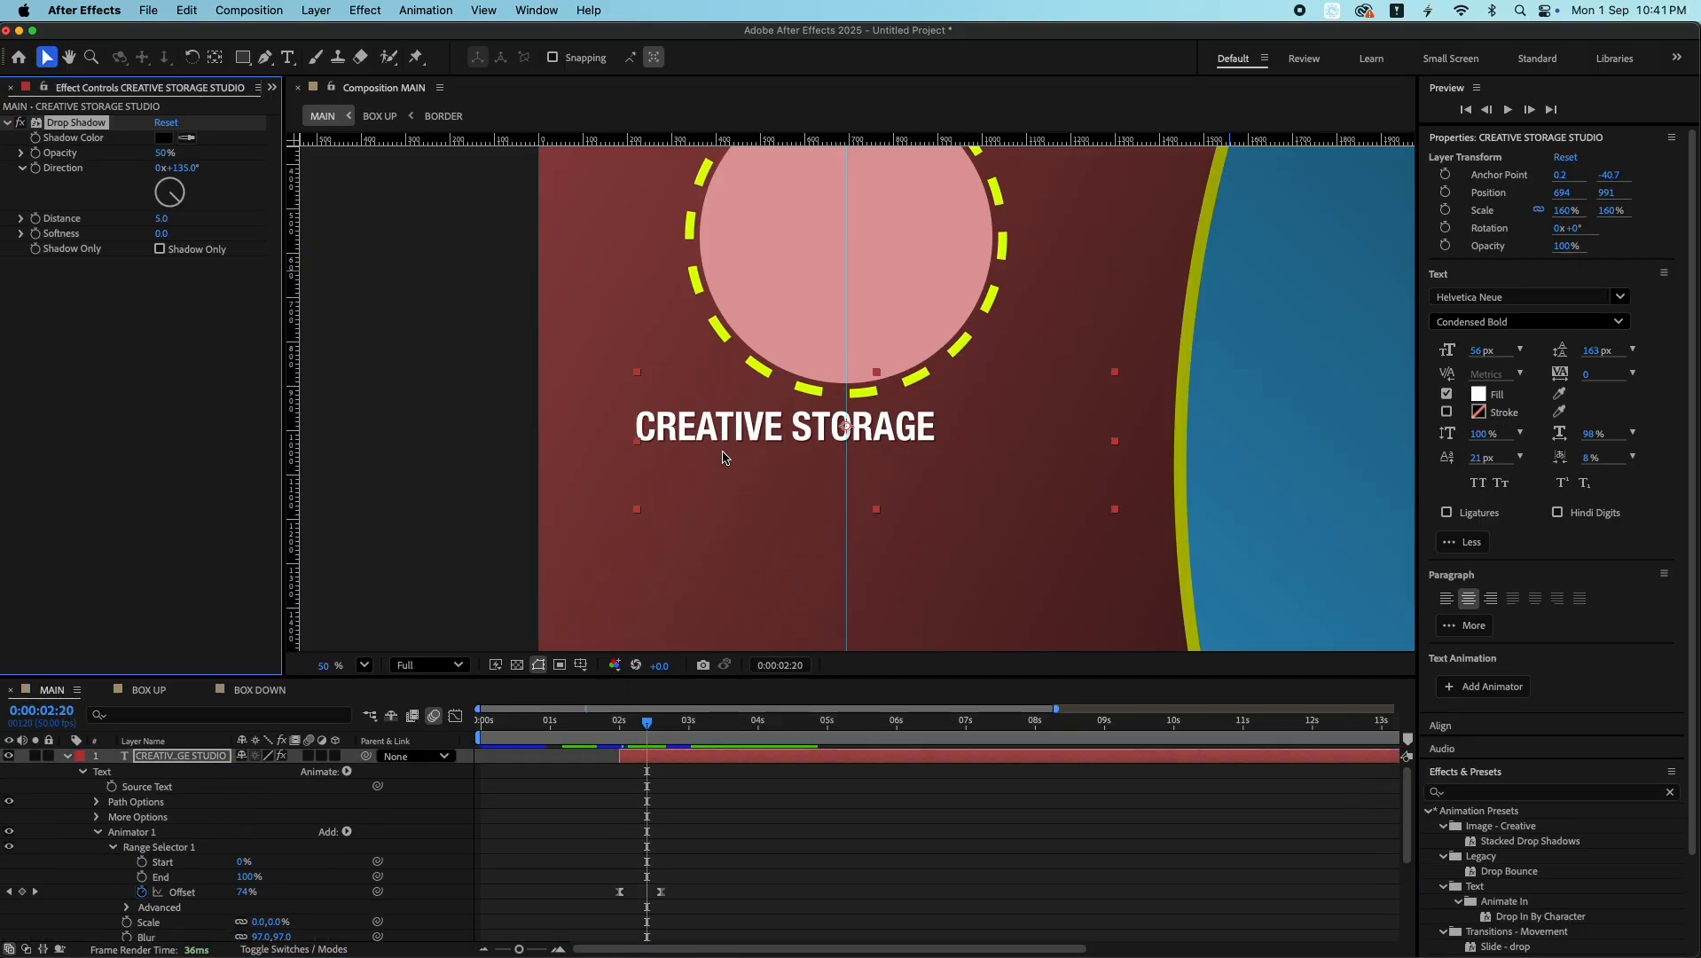
left_click_drag(170, 153, 209, 152)
left_click_drag(164, 234, 187, 233)
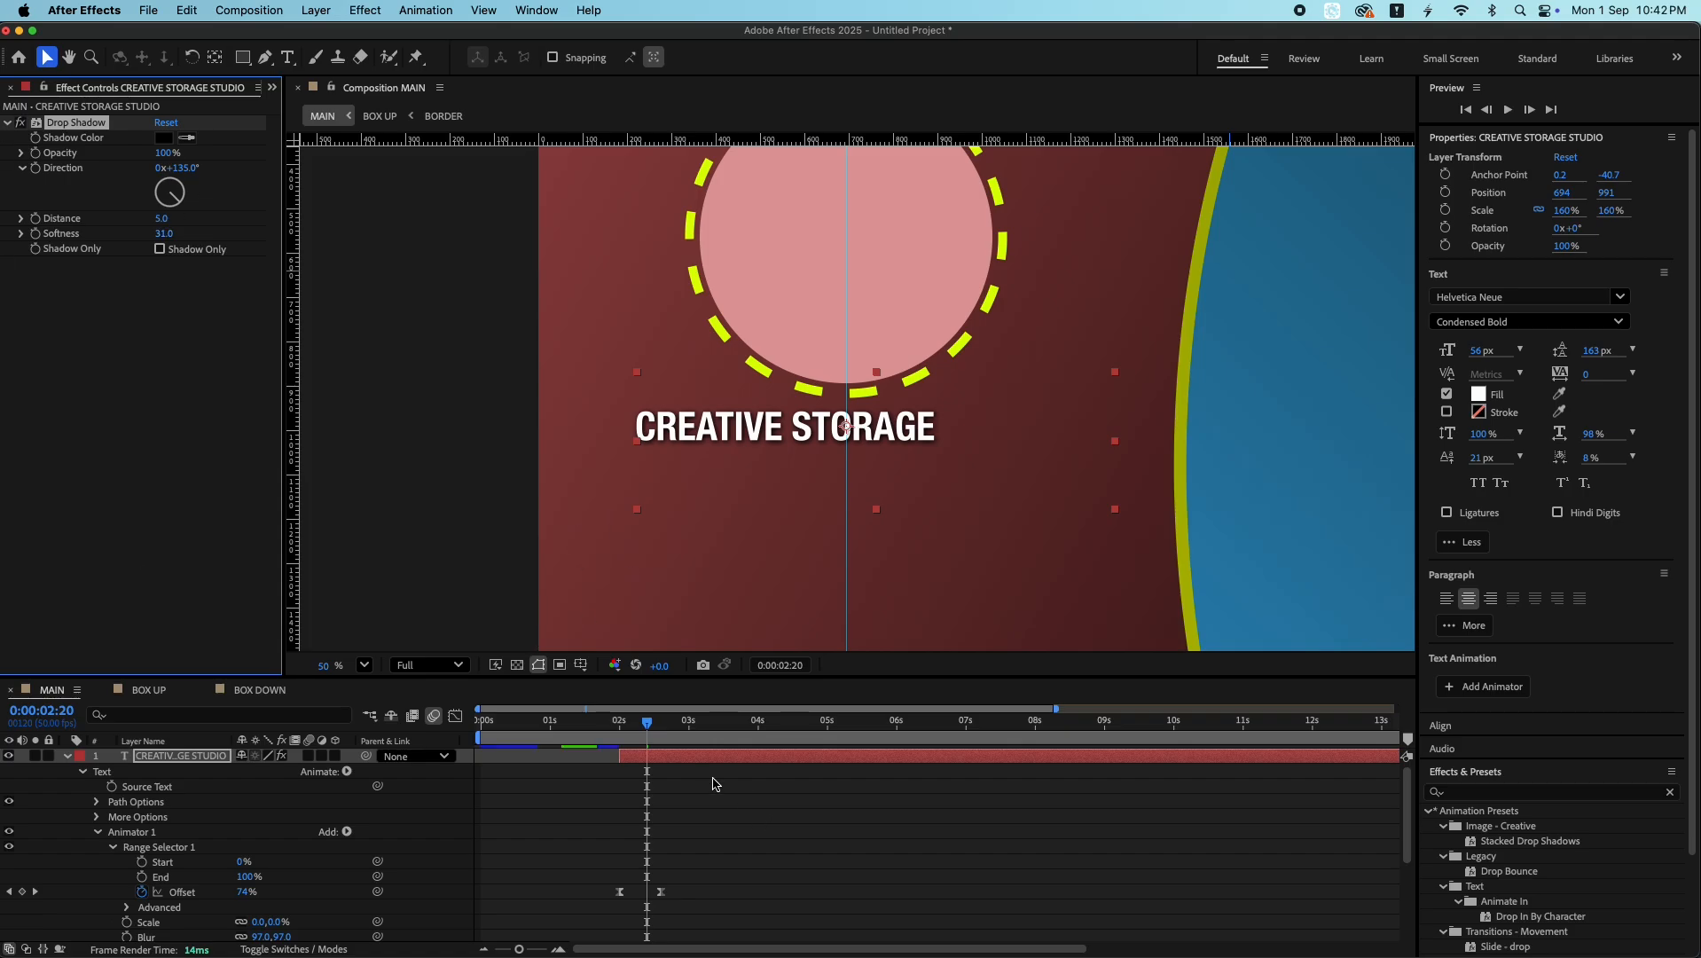
key("space")
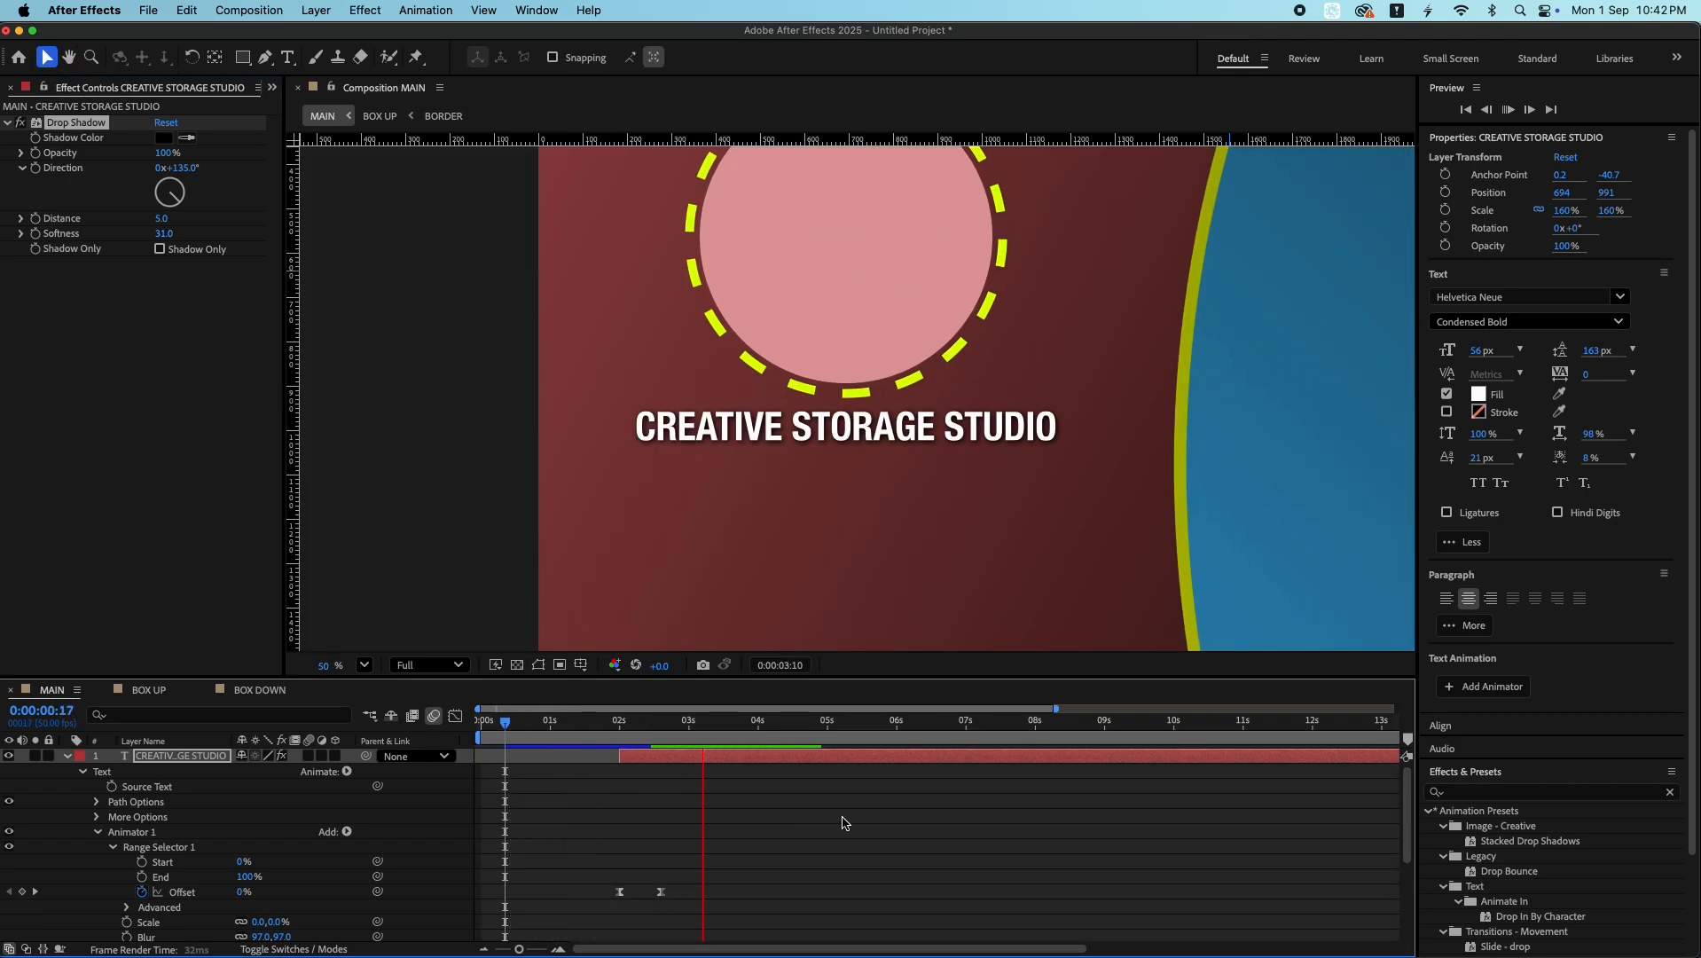
key("space")
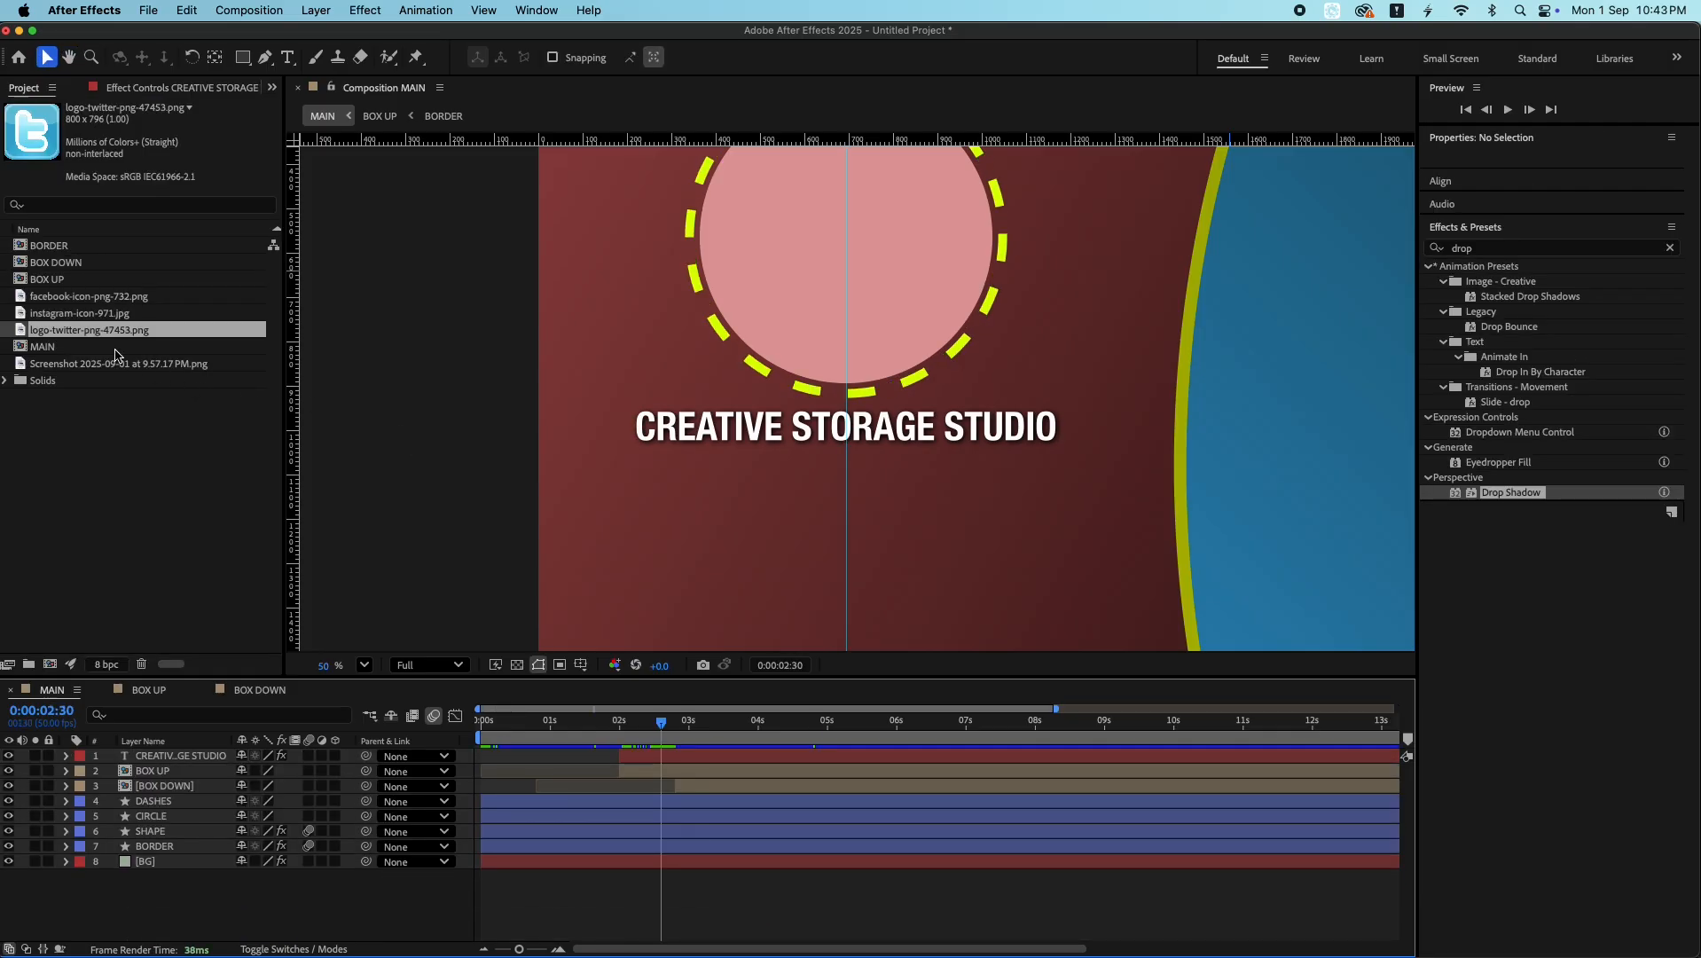
- Add the Facebook, Instagram and Twitter icon images above the other layers in MAIN and scale them to 13%
left_click(89, 297, "shift")
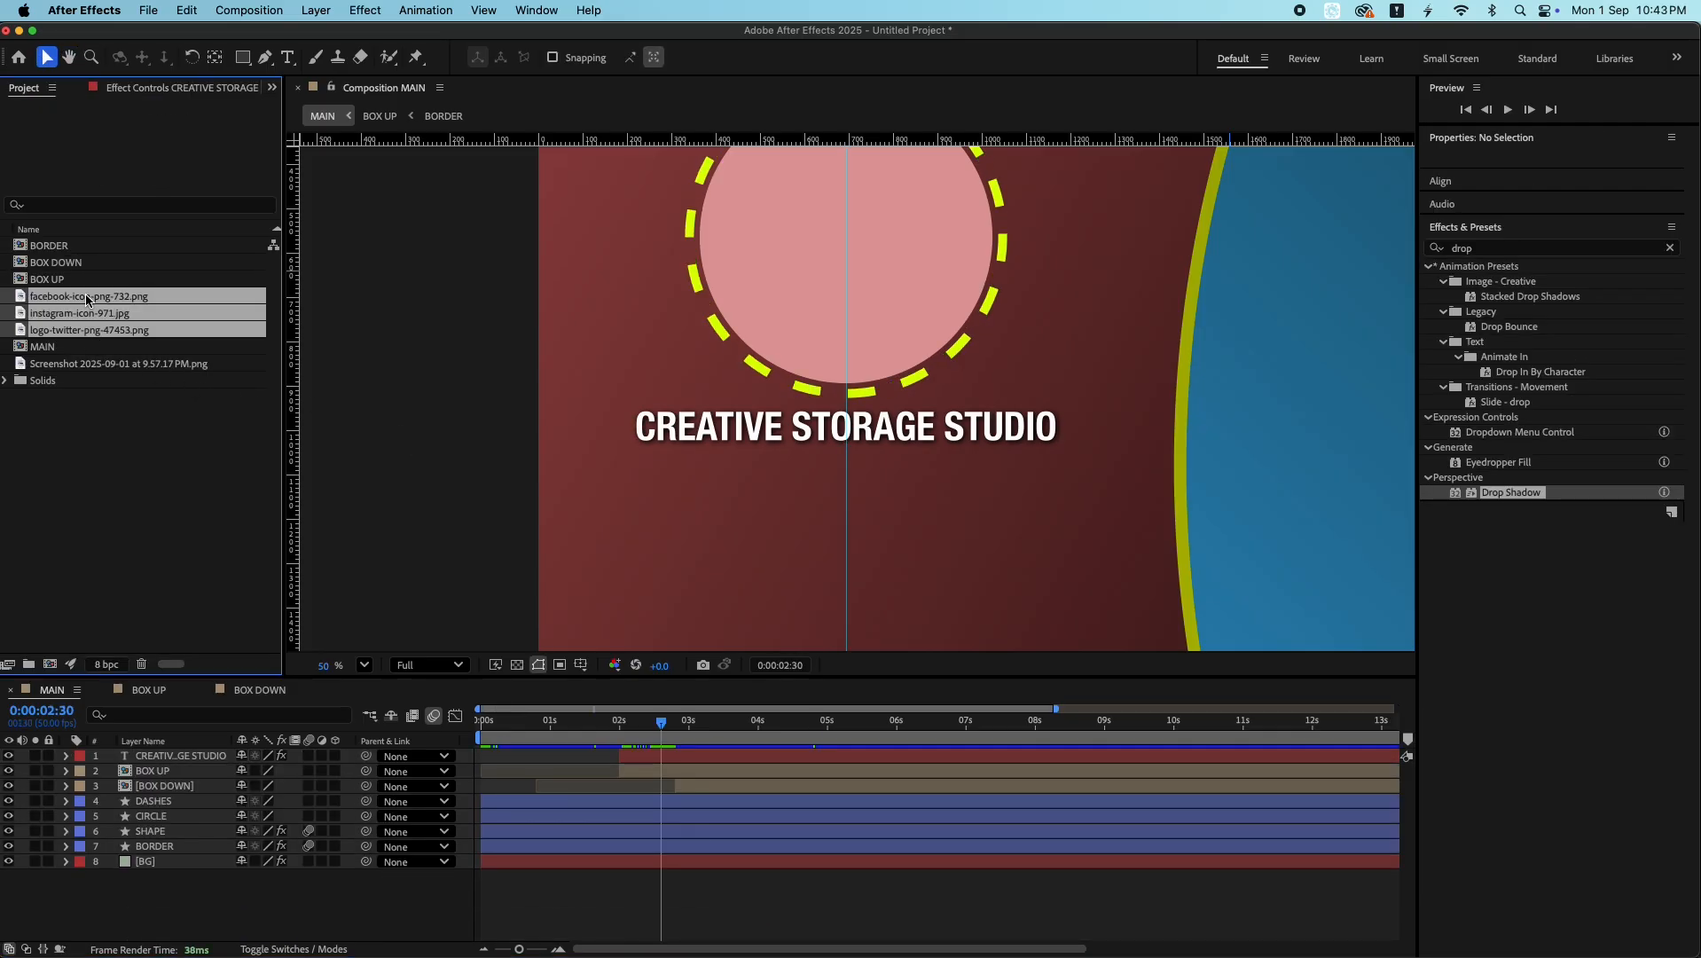
left_click_drag(88, 300, 224, 737)
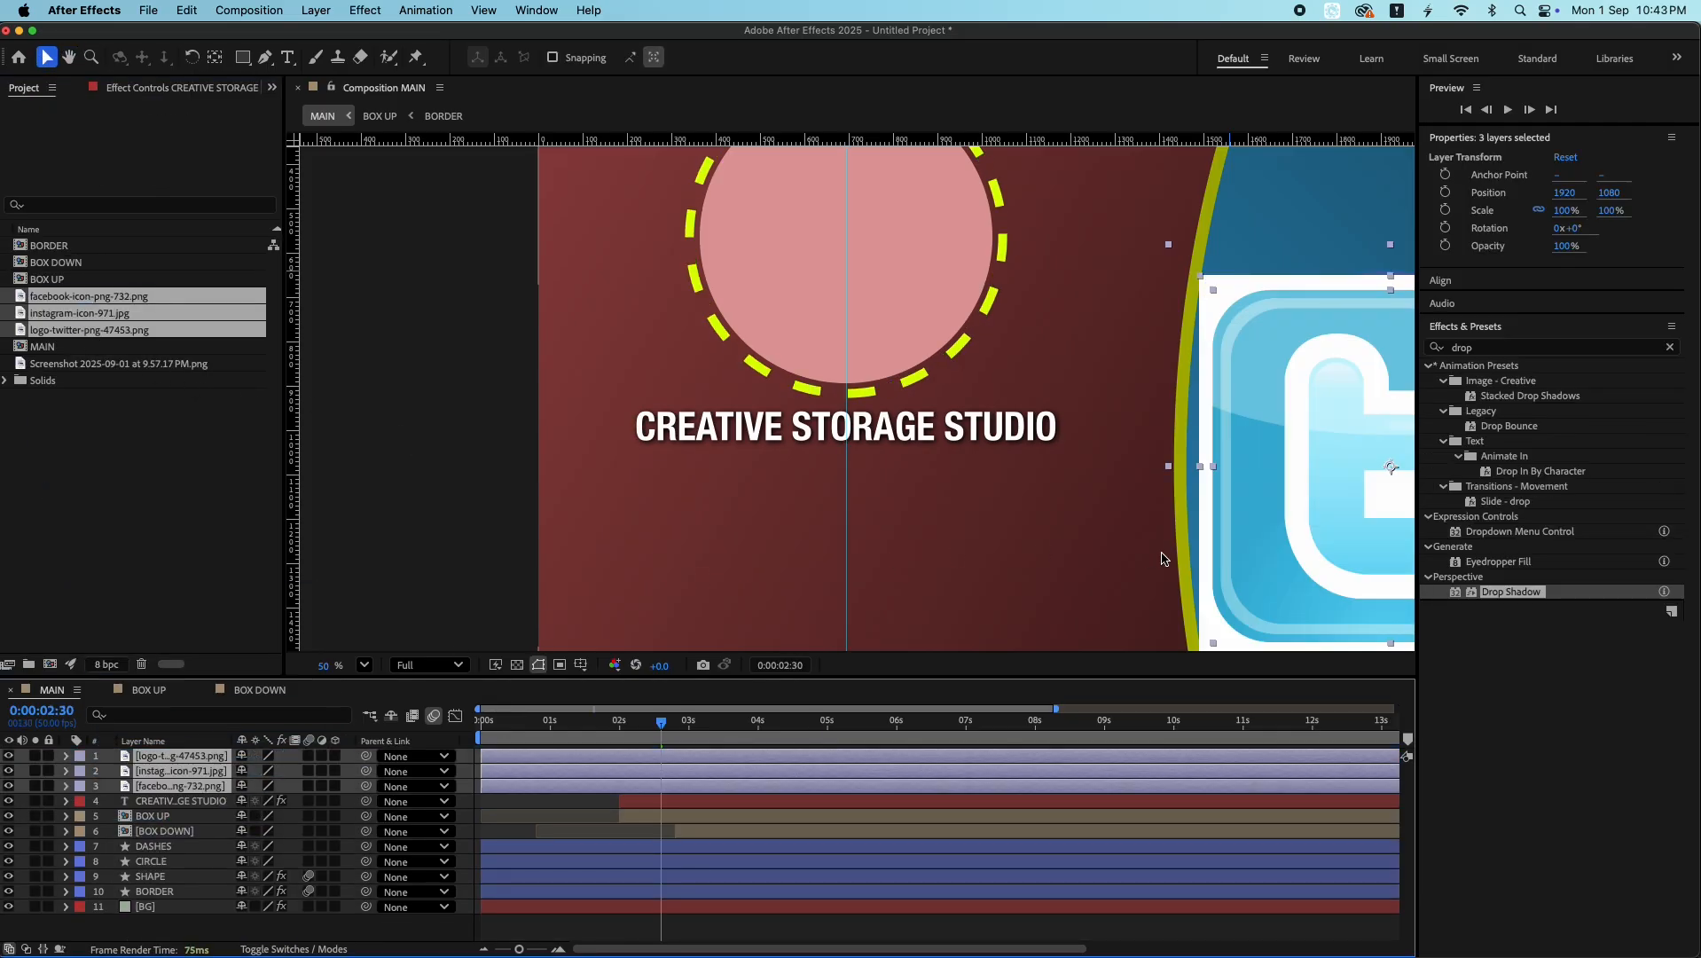
left_click_drag(1106, 467, 785, 435)
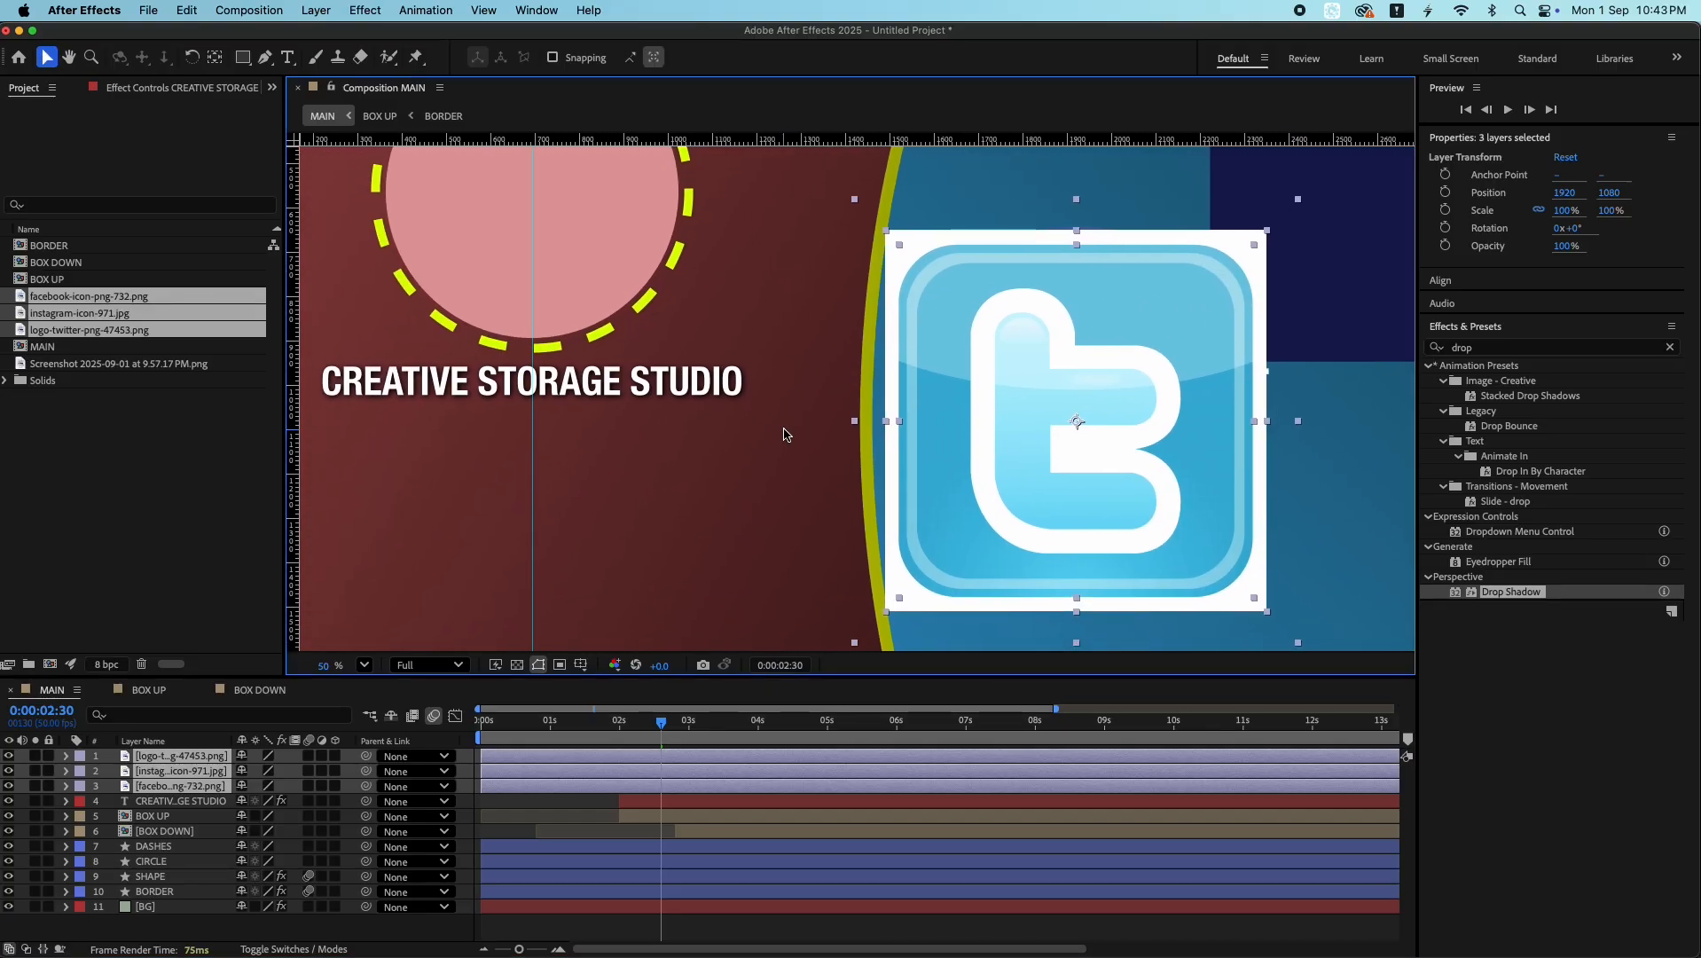
left_click_drag(1561, 211, 1478, 213)
- Position the three social icons together at 285, 1320 below the channel name
left_click_drag(874, 368, 1034, 365)
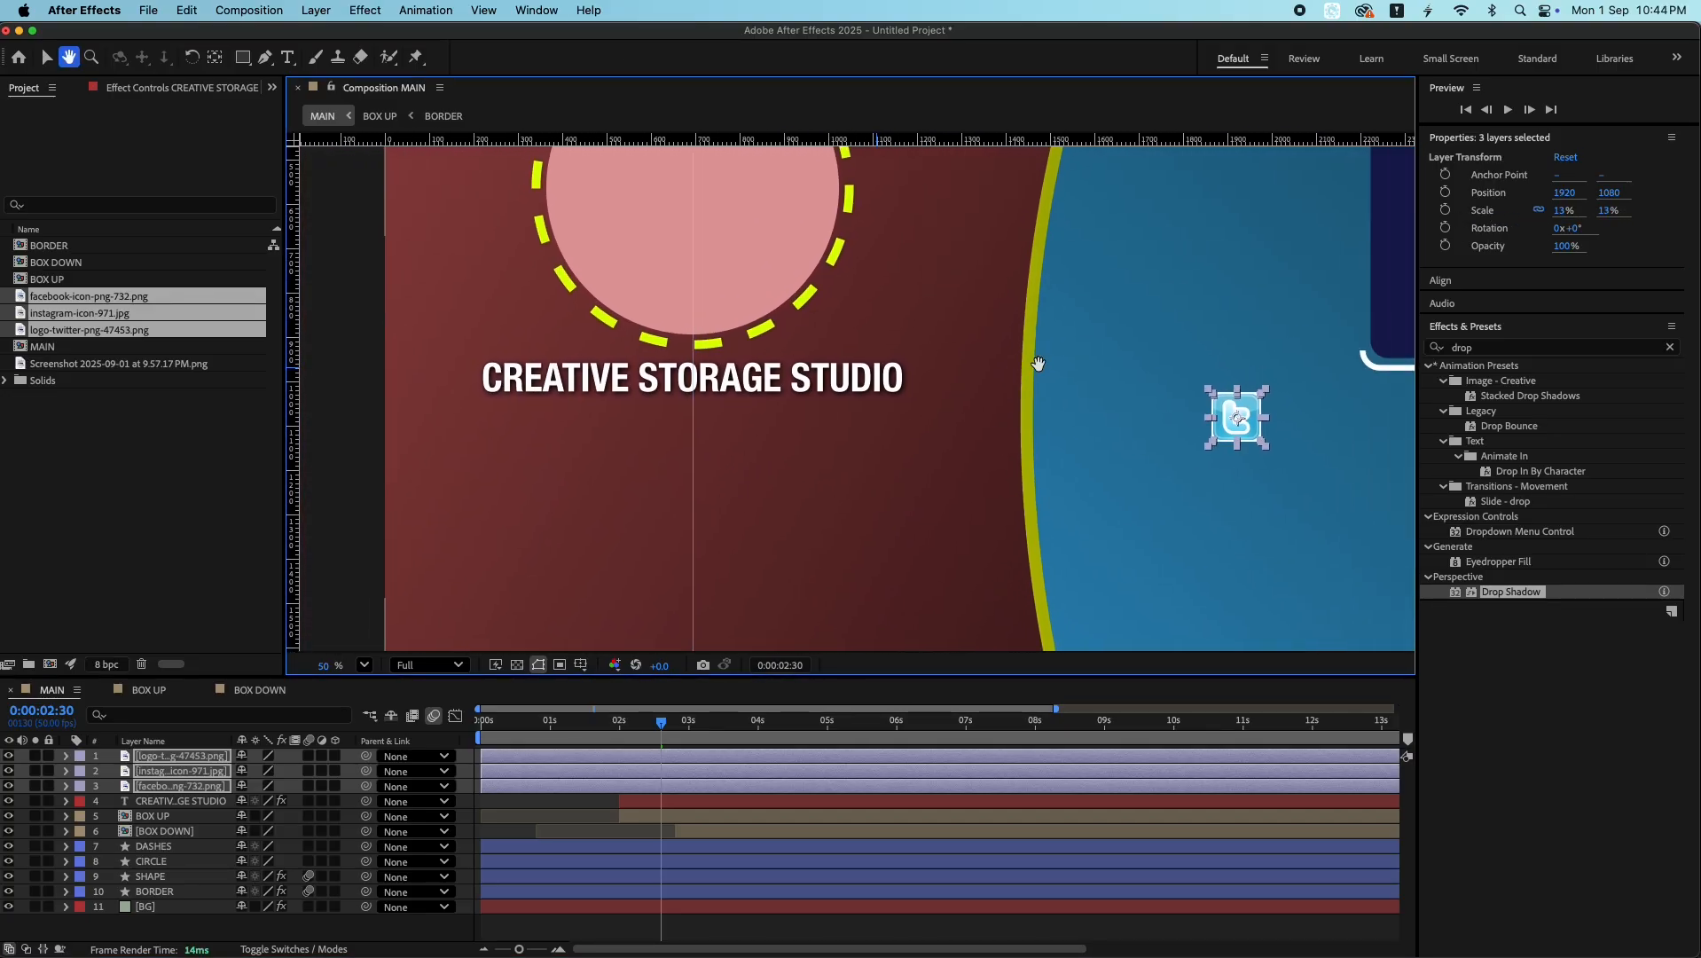
left_click_drag(1563, 193, 179, 264)
left_click(359, 666)
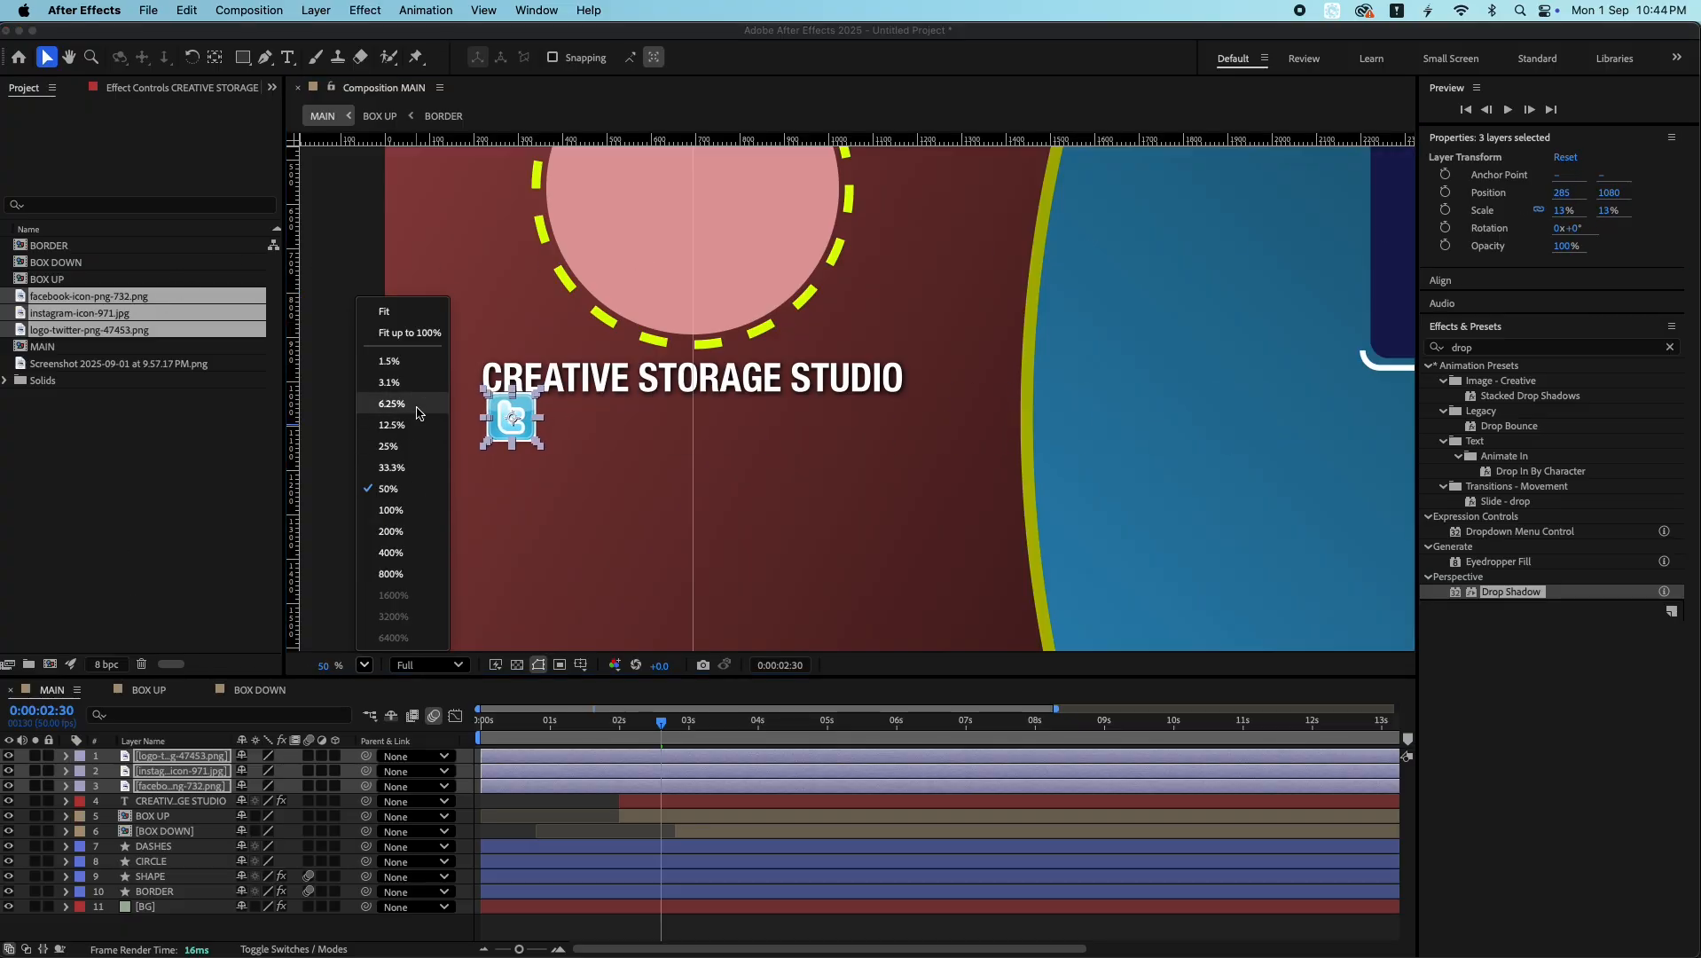
left_click(395, 357)
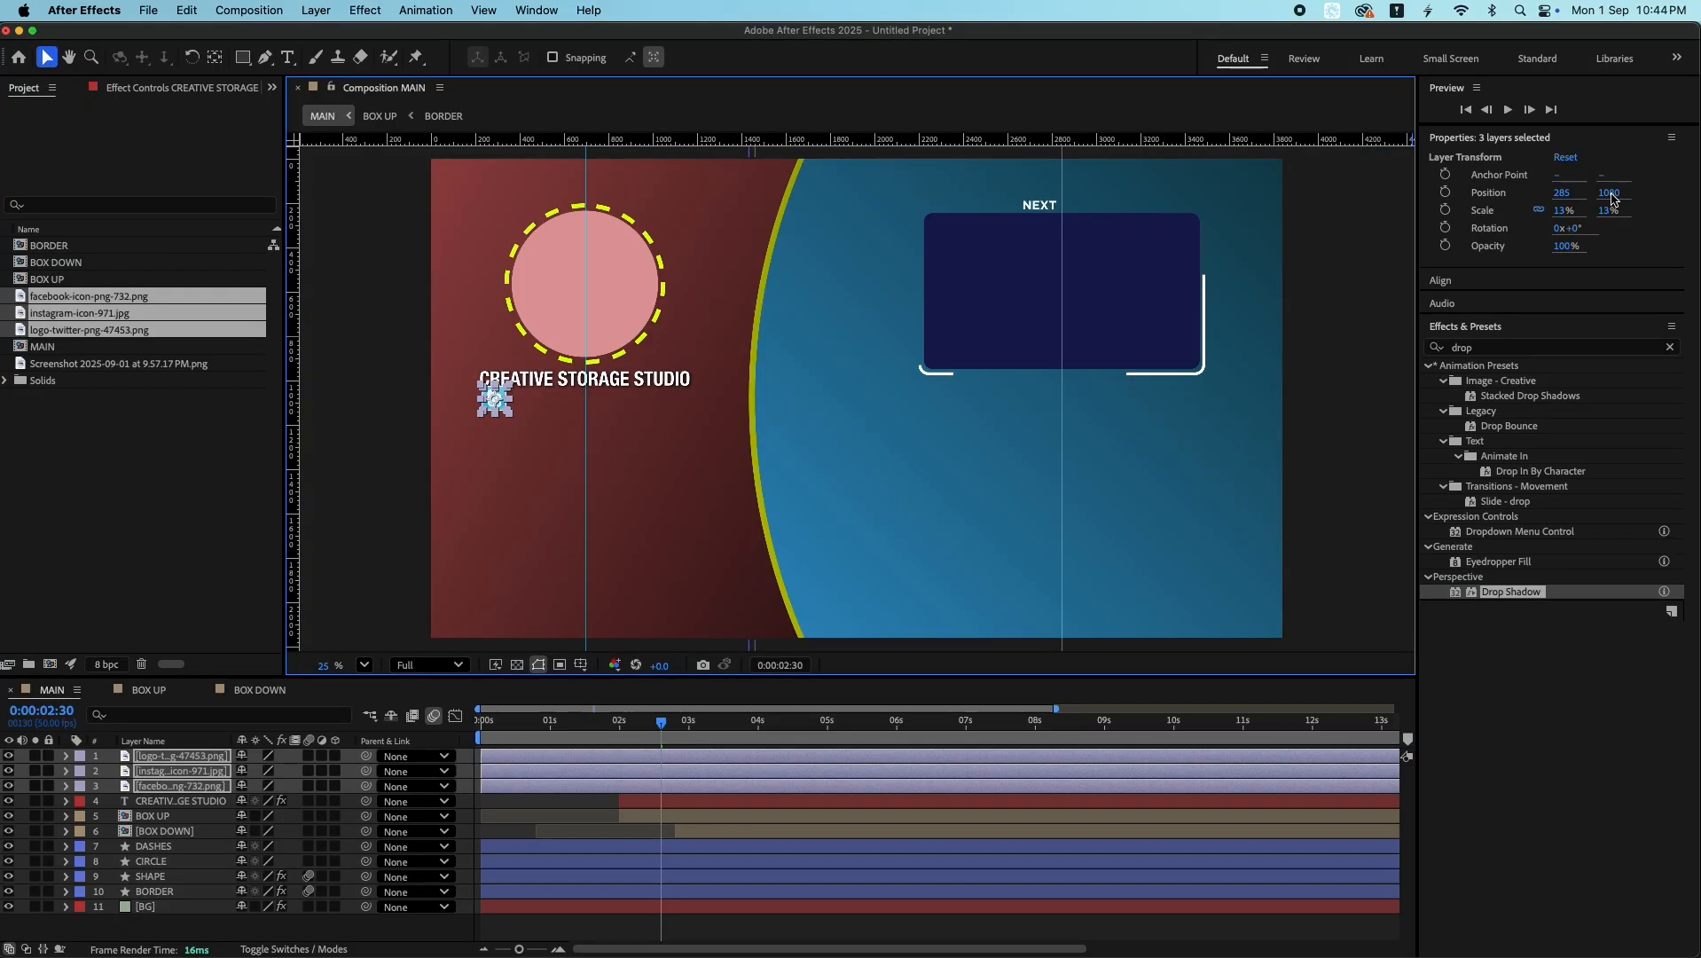
left_click_drag(1613, 199, 1698, 200)
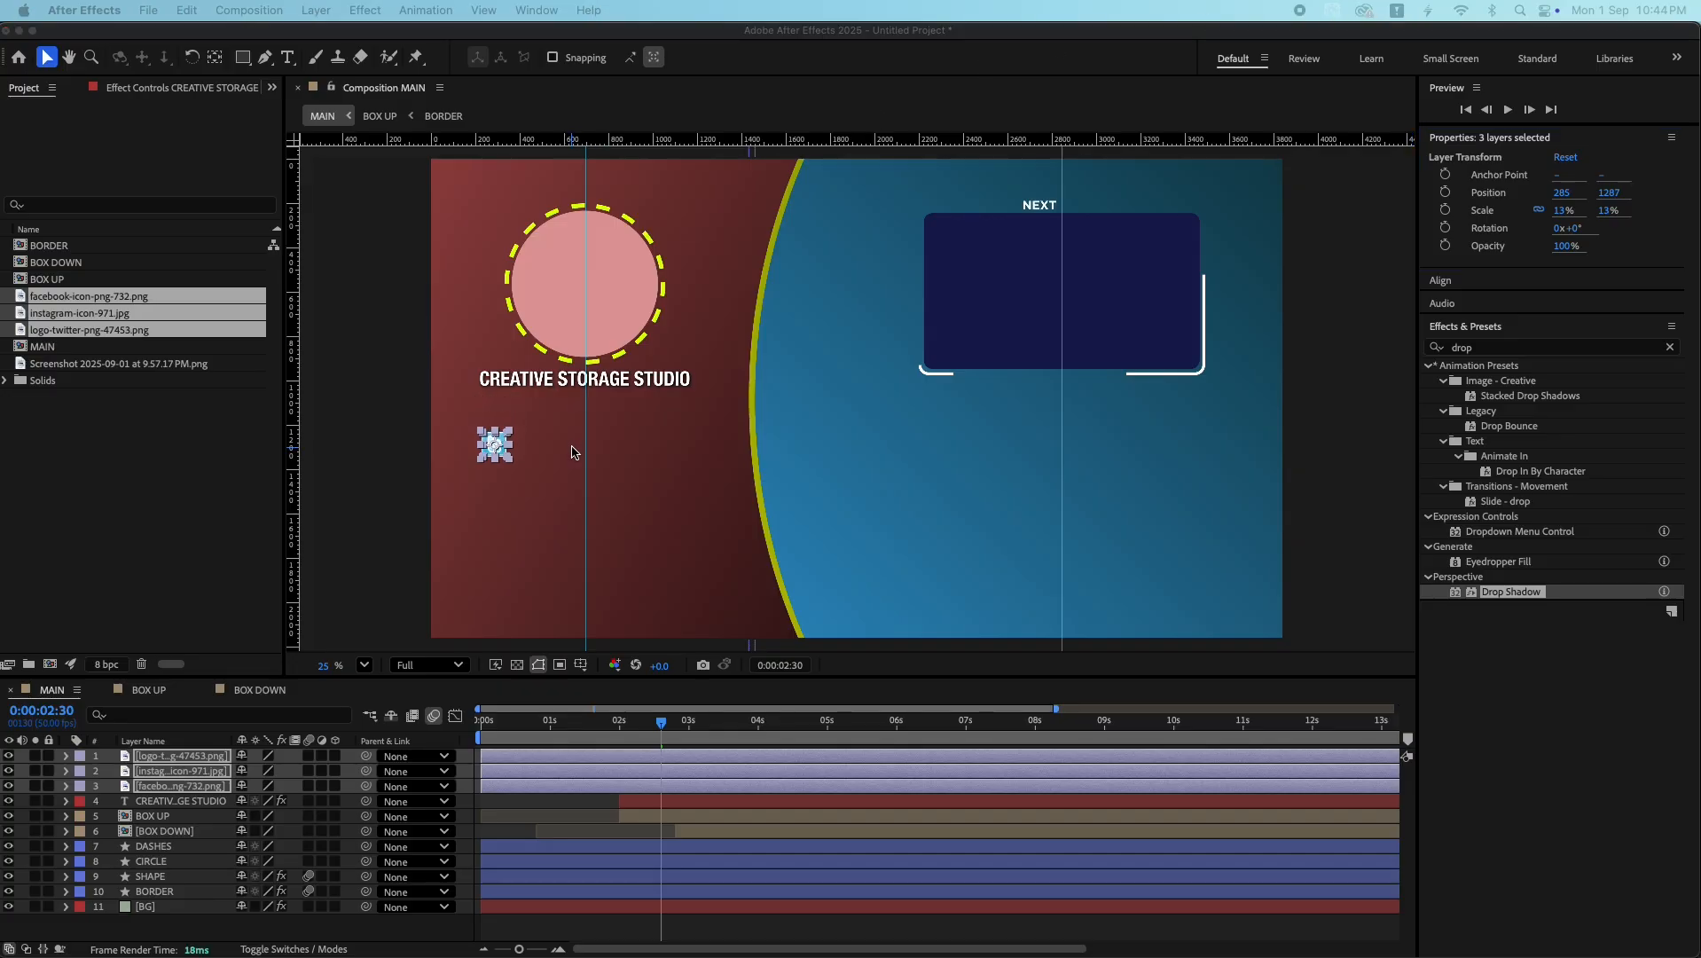
left_click(1608, 198)
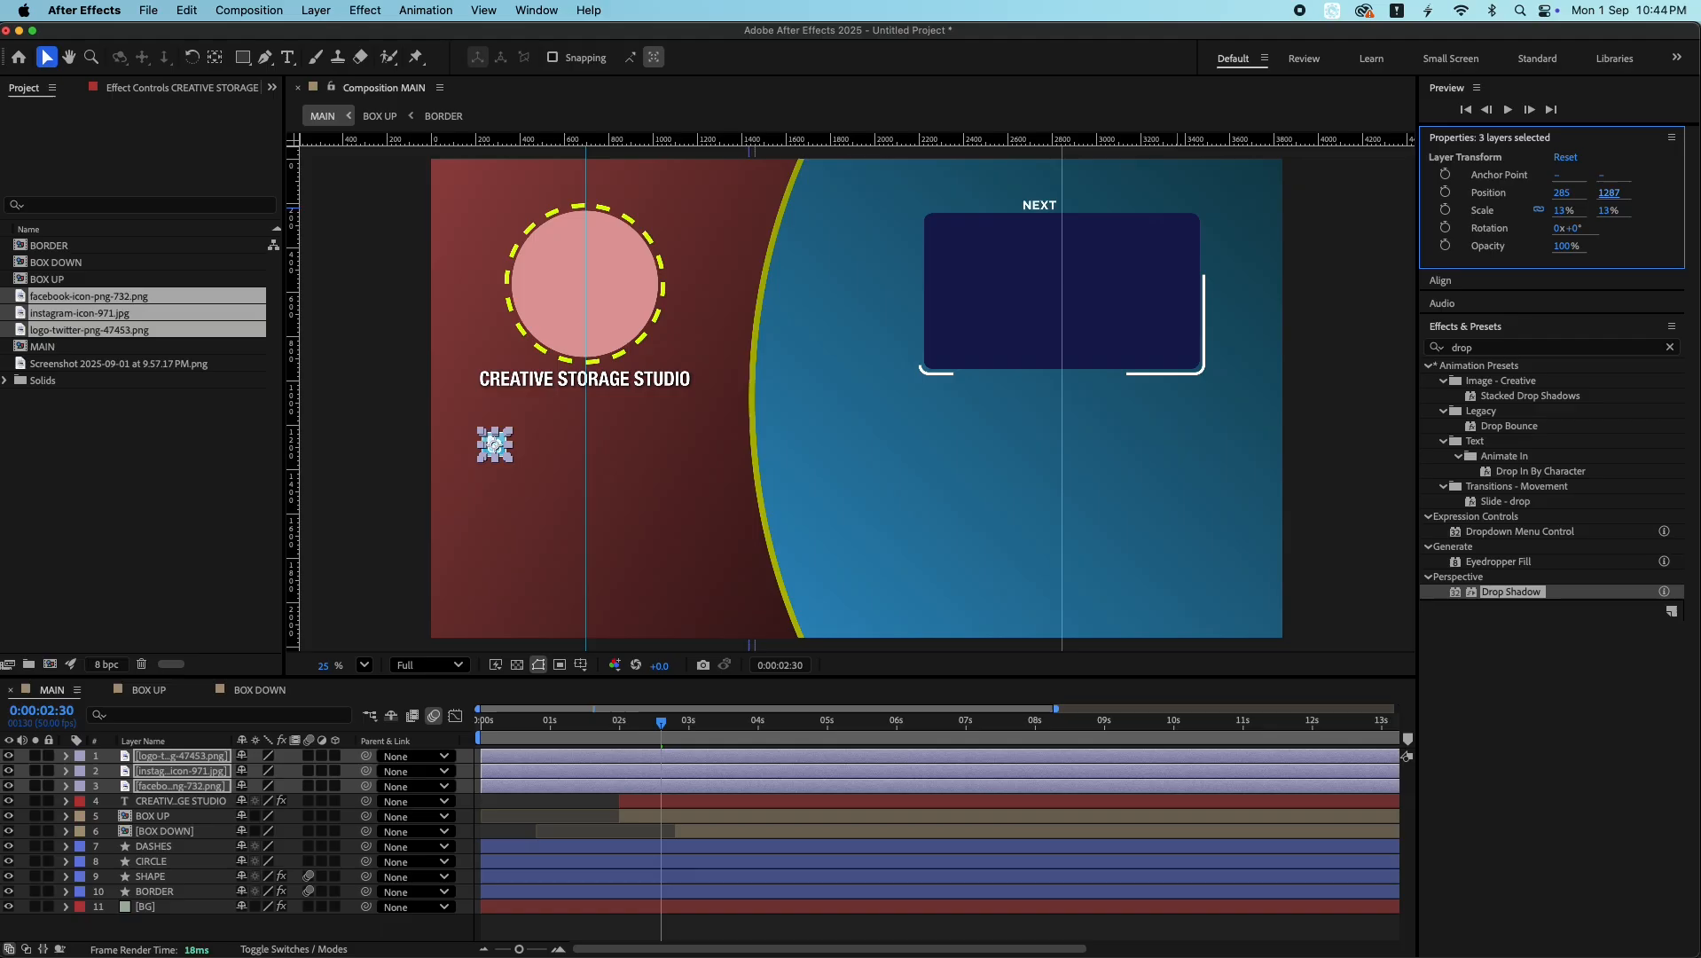
left_click_drag(1619, 193, 1641, 192)
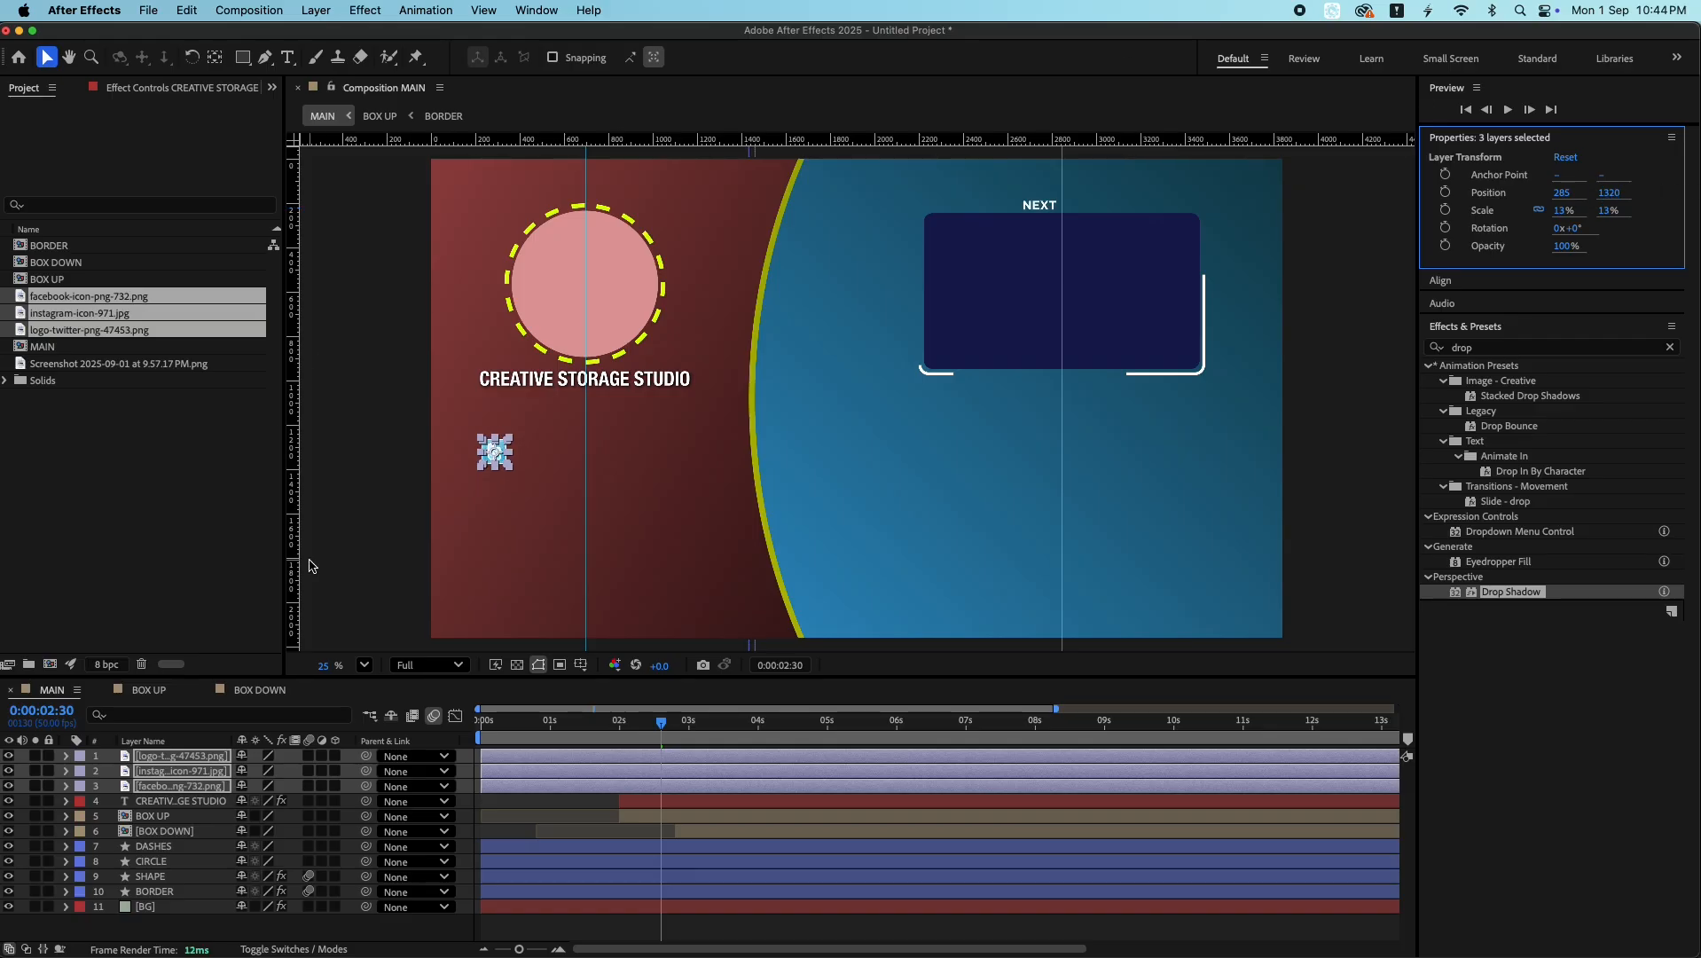
- Toggle the icon layers' visibility to tell them apart and set the Instagram icon's Y position to 1471
left_click(186, 801)
left_click(187, 759)
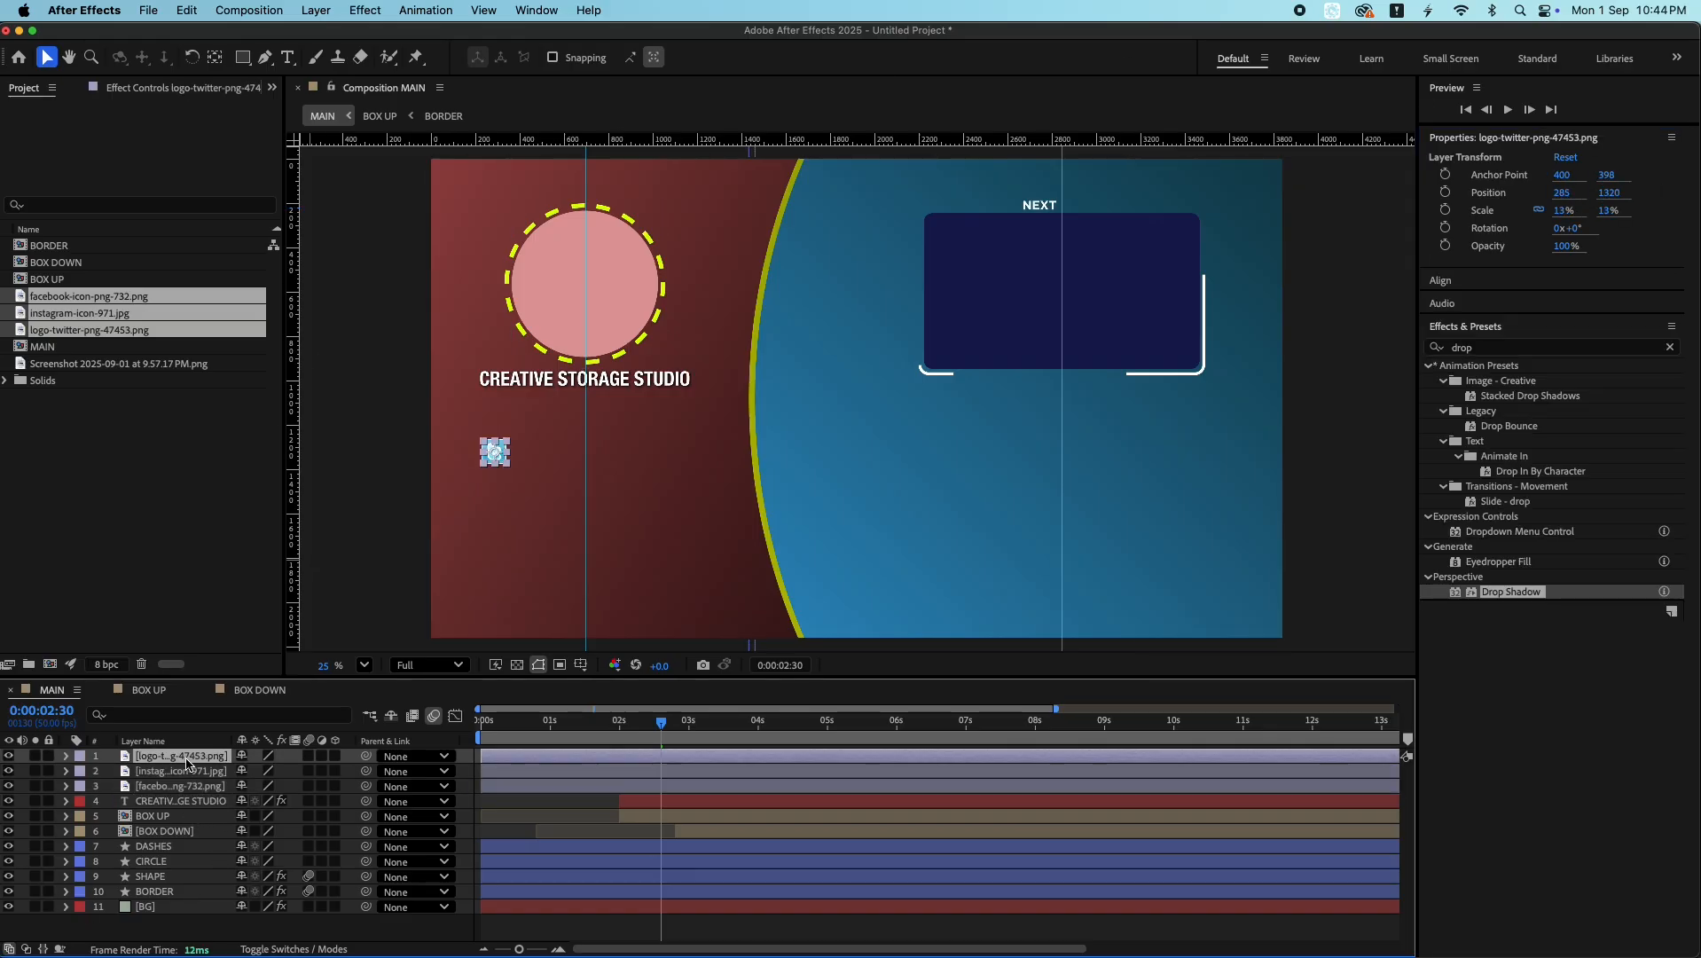
left_click(9, 756)
left_click(9, 771)
left_click(9, 786)
left_click(9, 786)
left_click(180, 787)
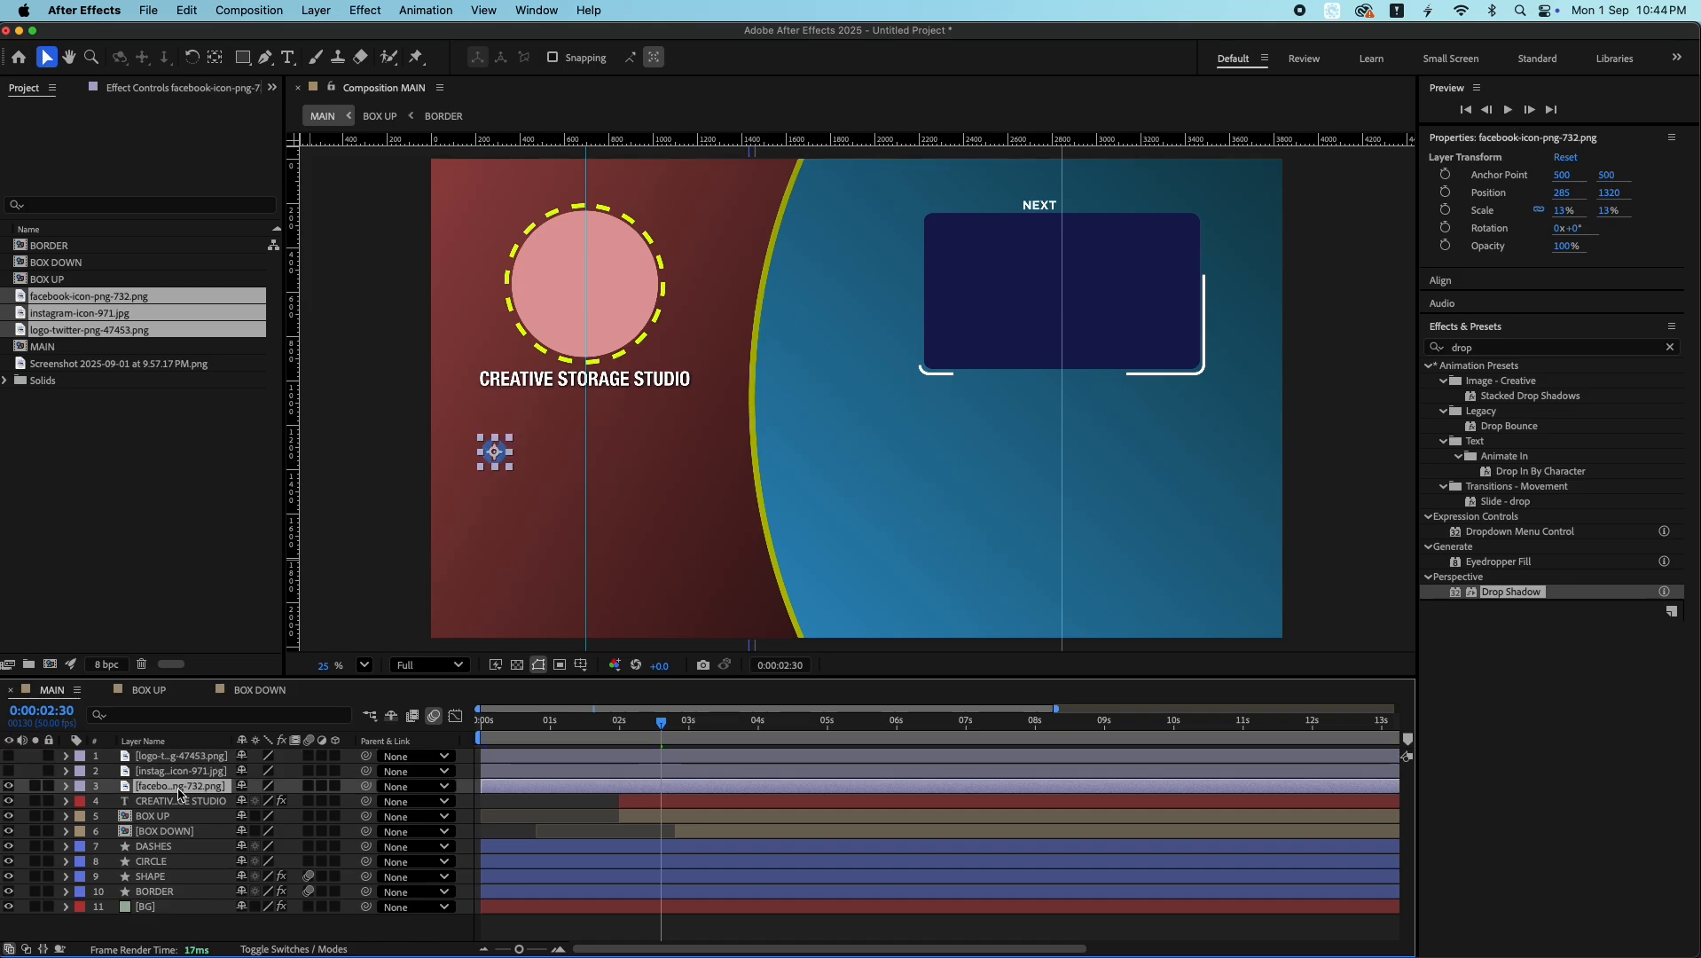
left_click(9, 771)
left_click(161, 772)
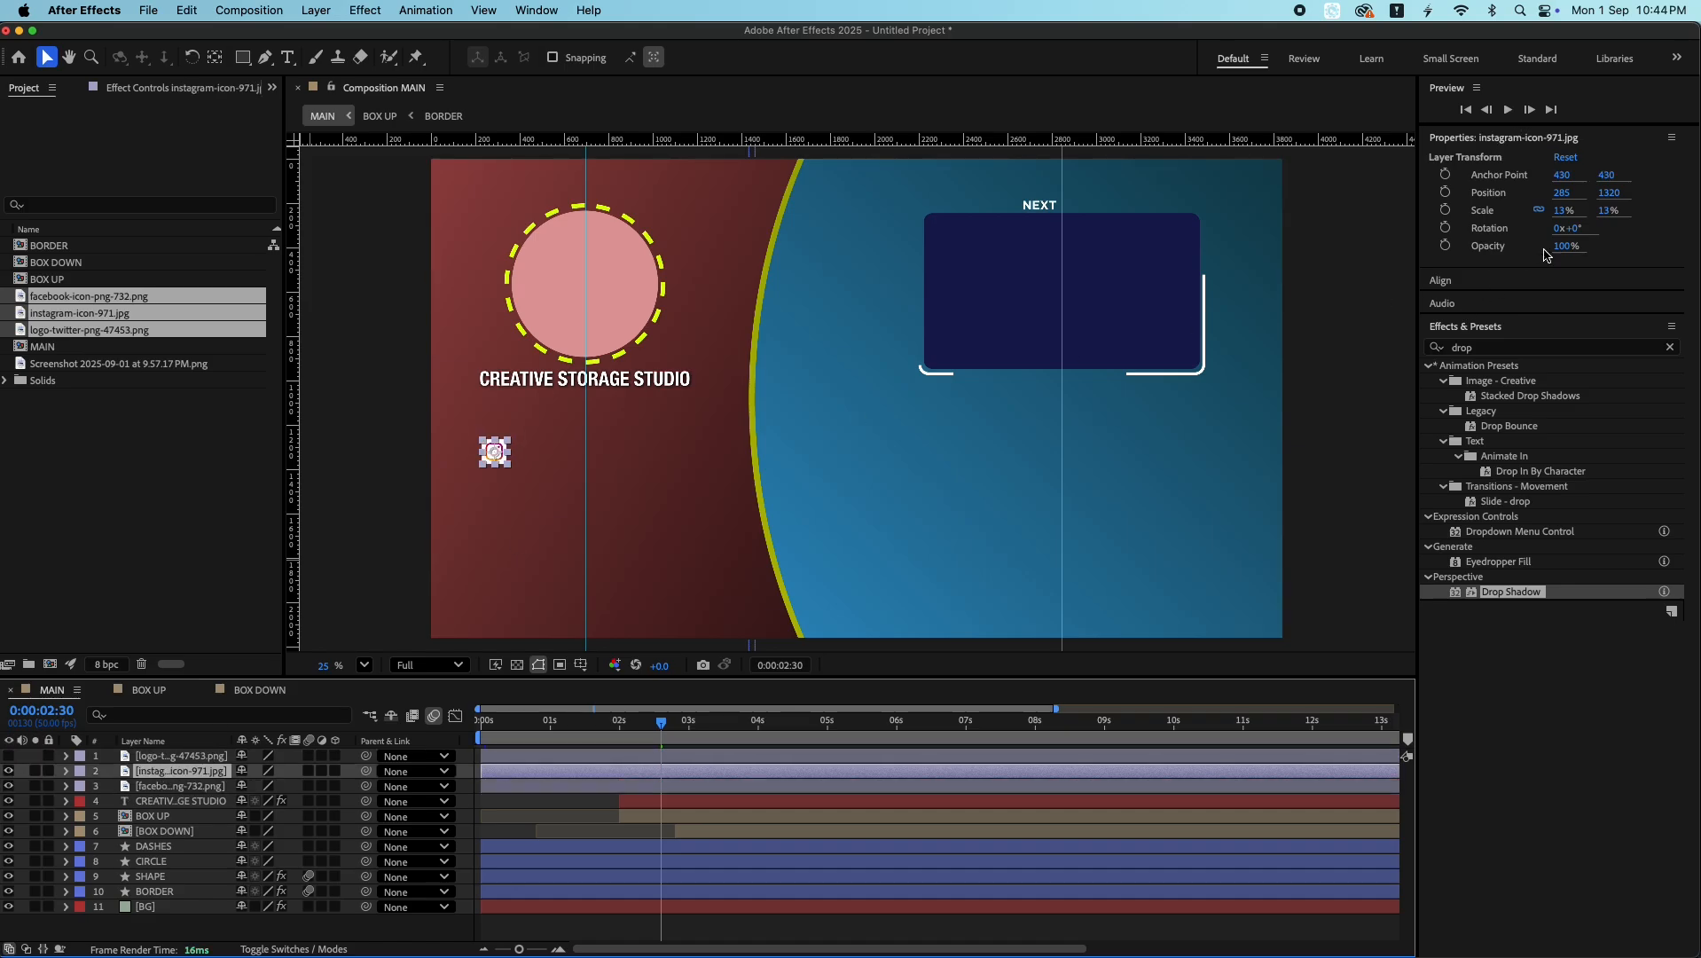
left_click_drag(1603, 194, 1694, 195)
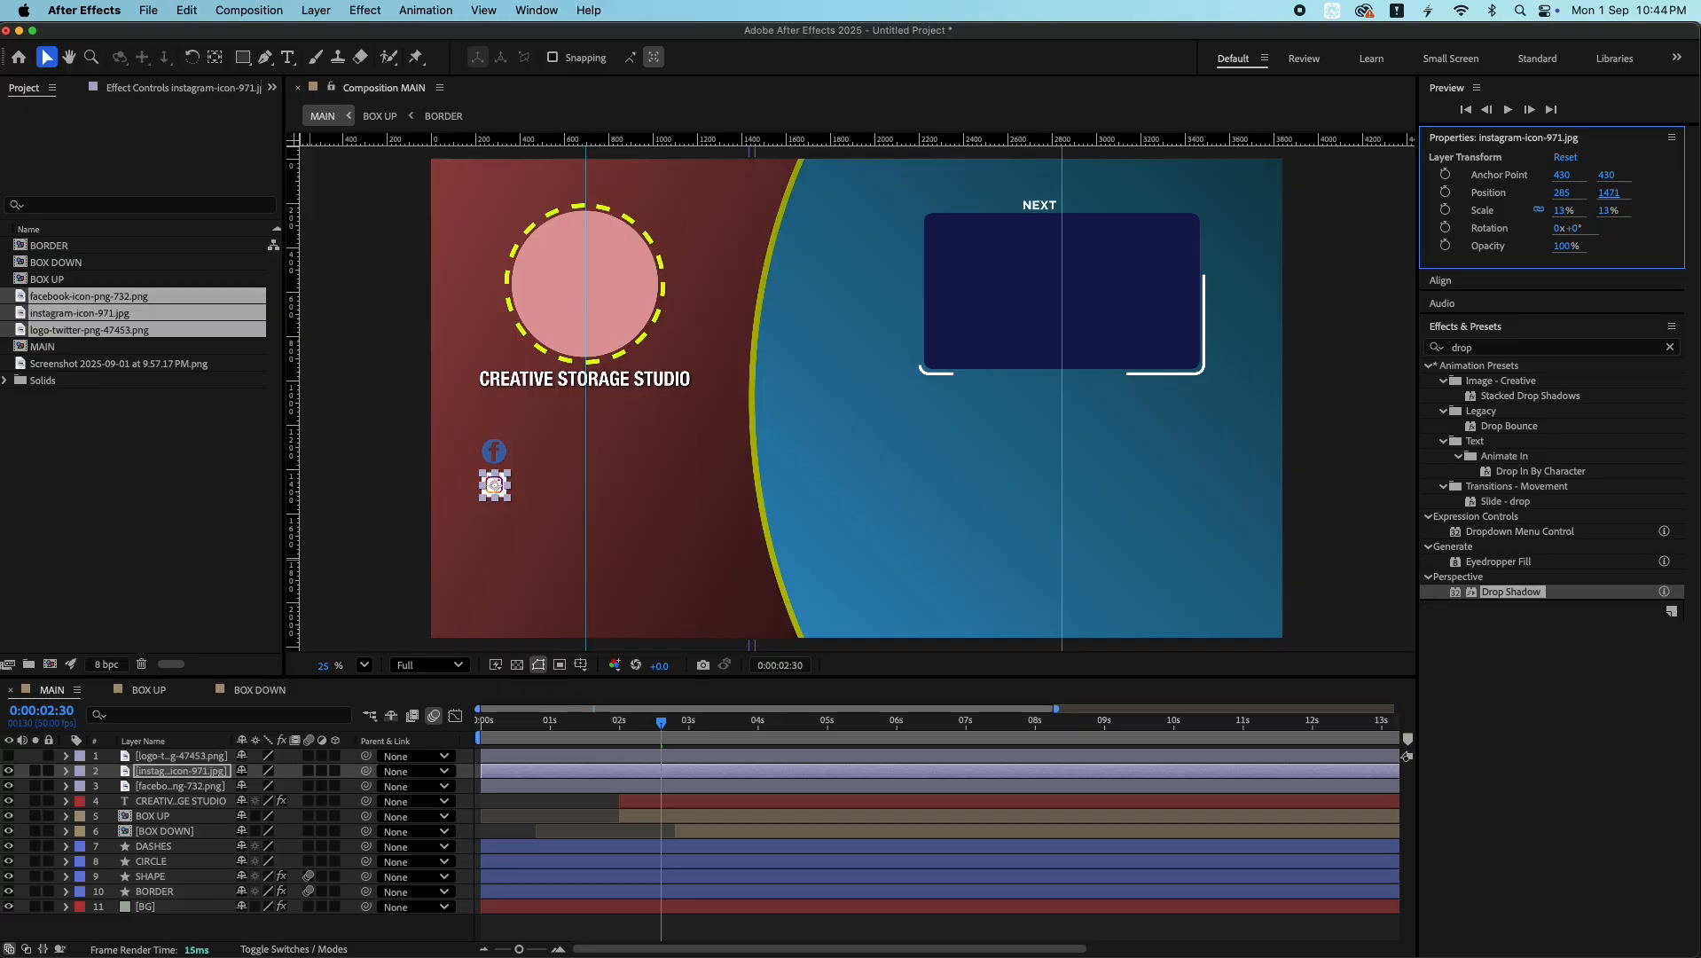
left_click(9, 756)
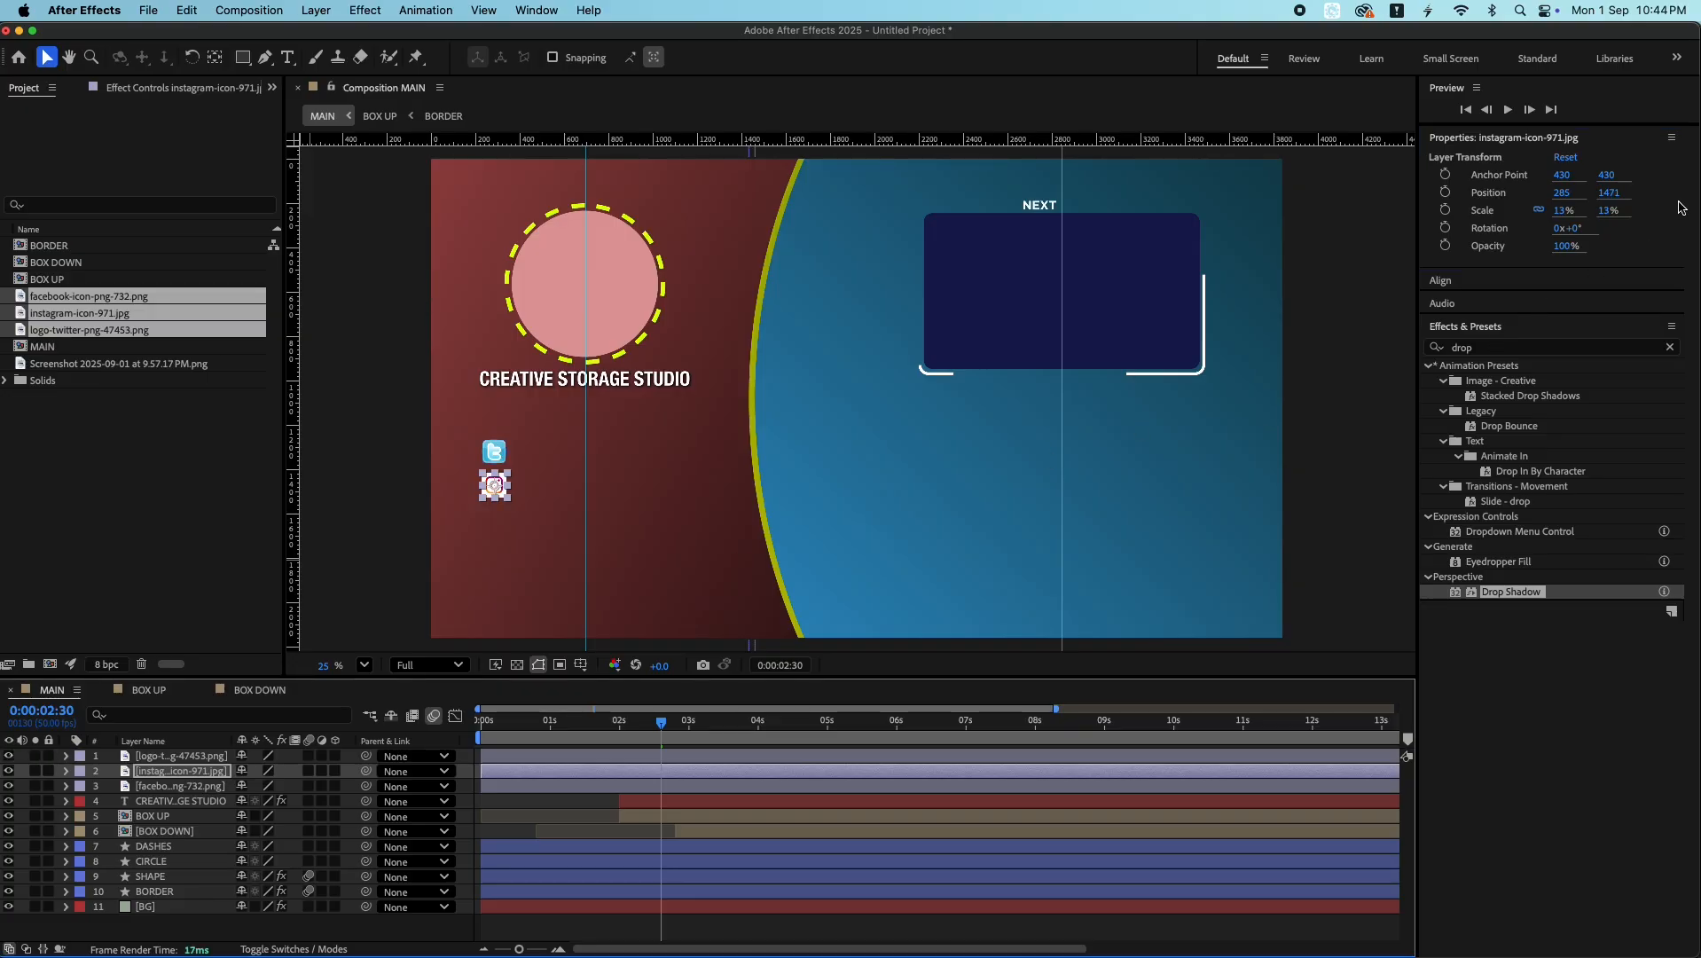
- Set the Twitter icon's Y position to 1628 so it sits below the Instagram icon
left_click_drag(1603, 195, 1686, 193)
left_click(172, 756)
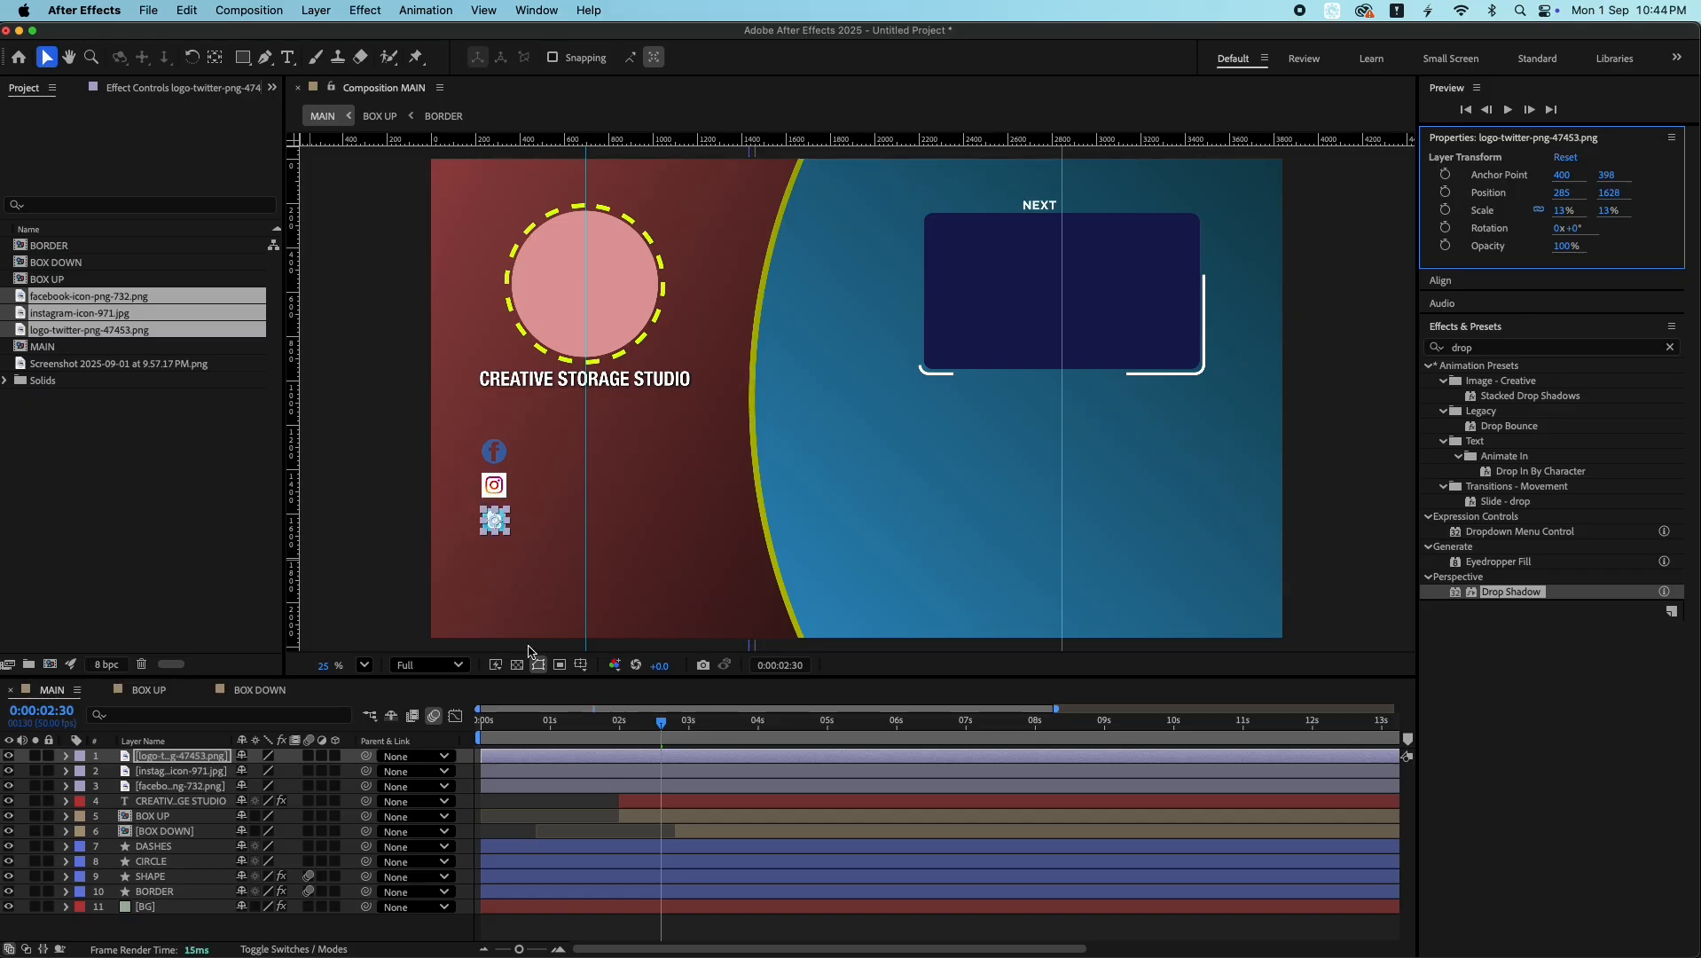
- Duplicate the channel name below itself as "youtube.com/creative storage studio", scaled to 109% and starting at 0:00:02:30
left_click(550, 378)
key("ctrl+d")
left_click_drag(550, 379, 549, 401)
double_click(585, 404)
type("youtube.com")
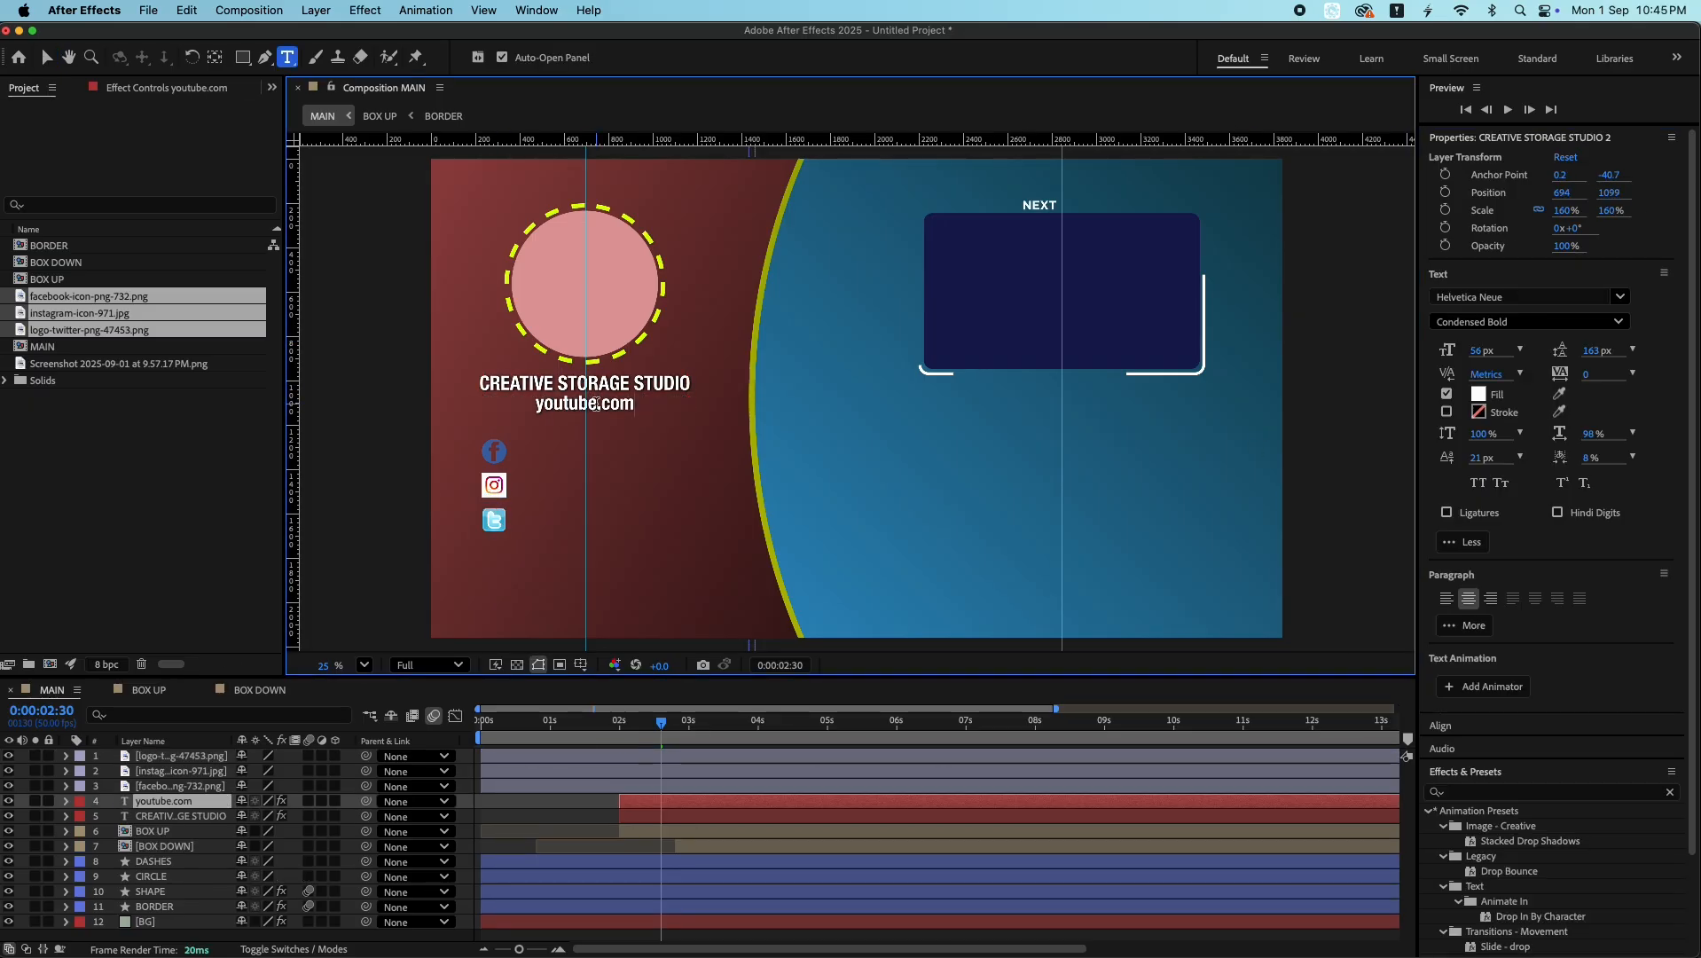
type("/creative storage studio")
left_click(667, 823)
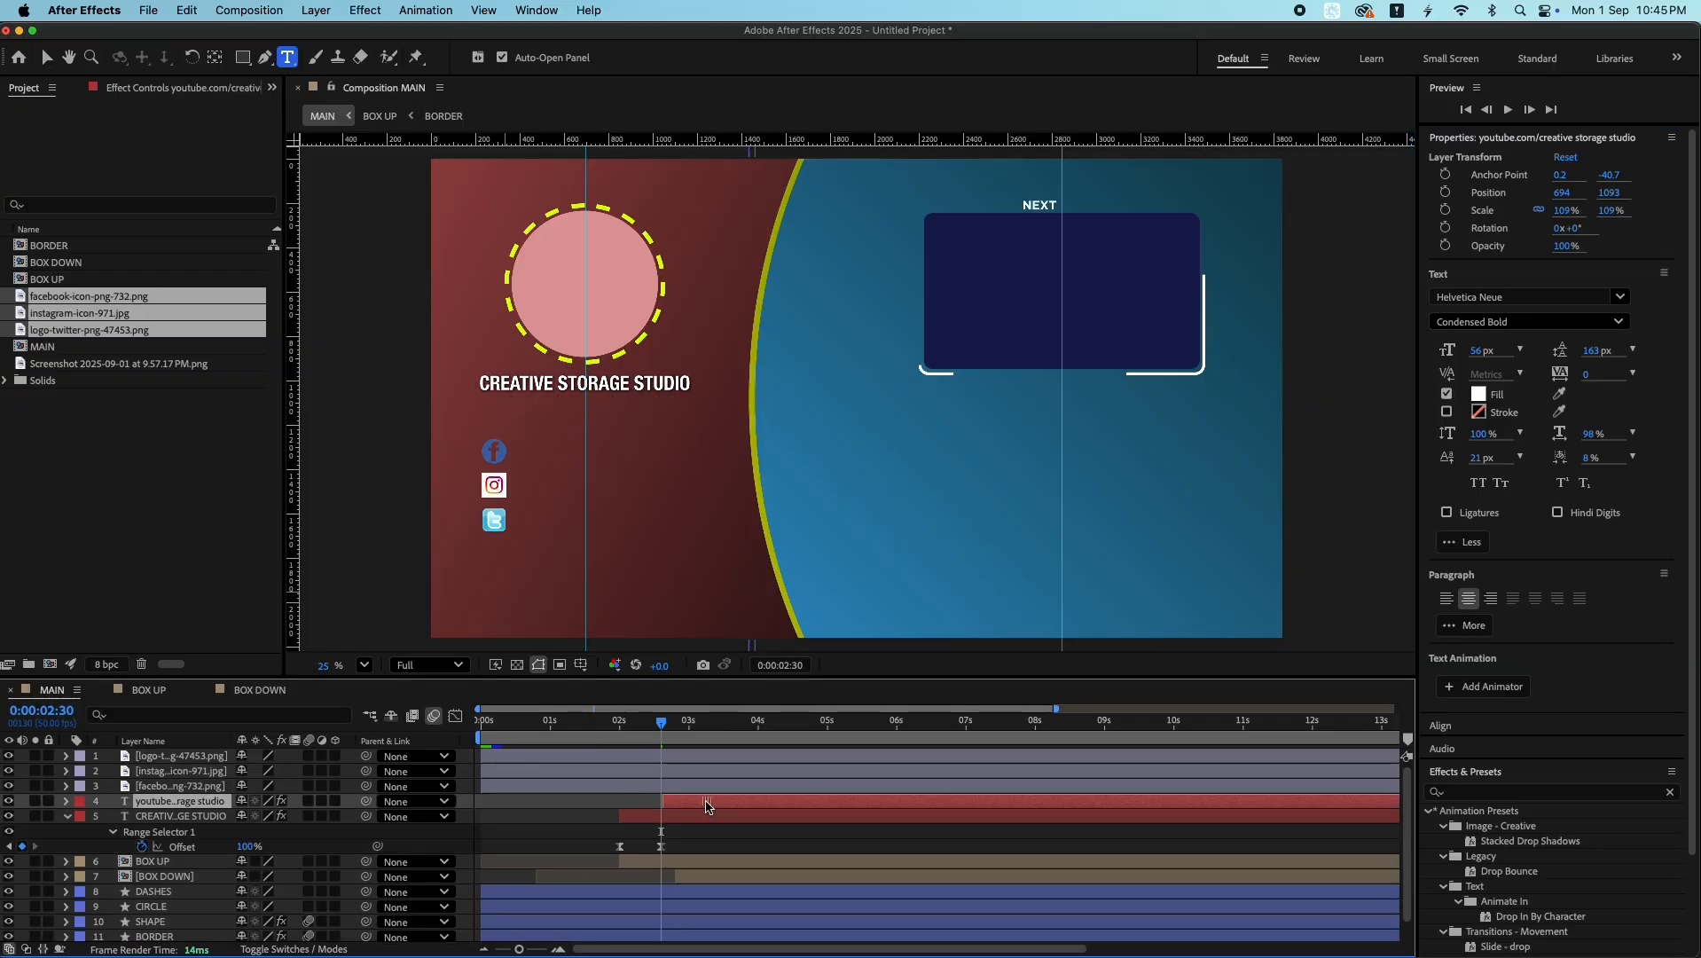
- Add Position keyframes to the three social icon layers at 0:00:04:00 and 0:00:04:20
left_click_drag(674, 743, 757, 743)
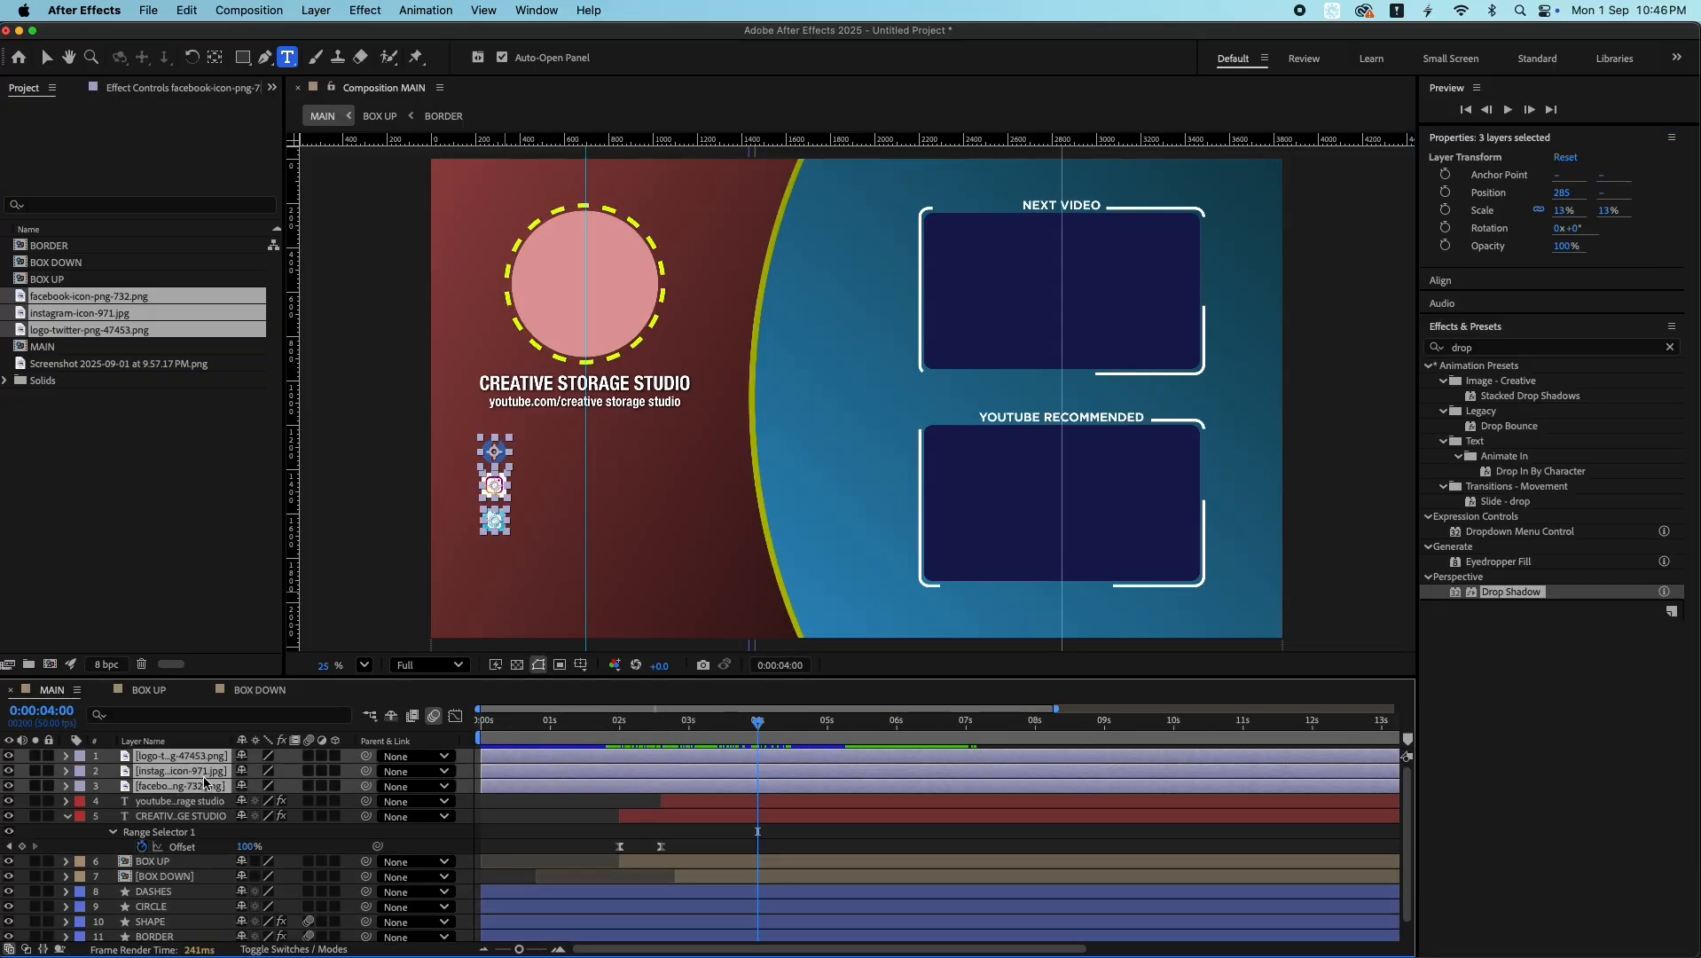
key("p")
left_click(112, 771)
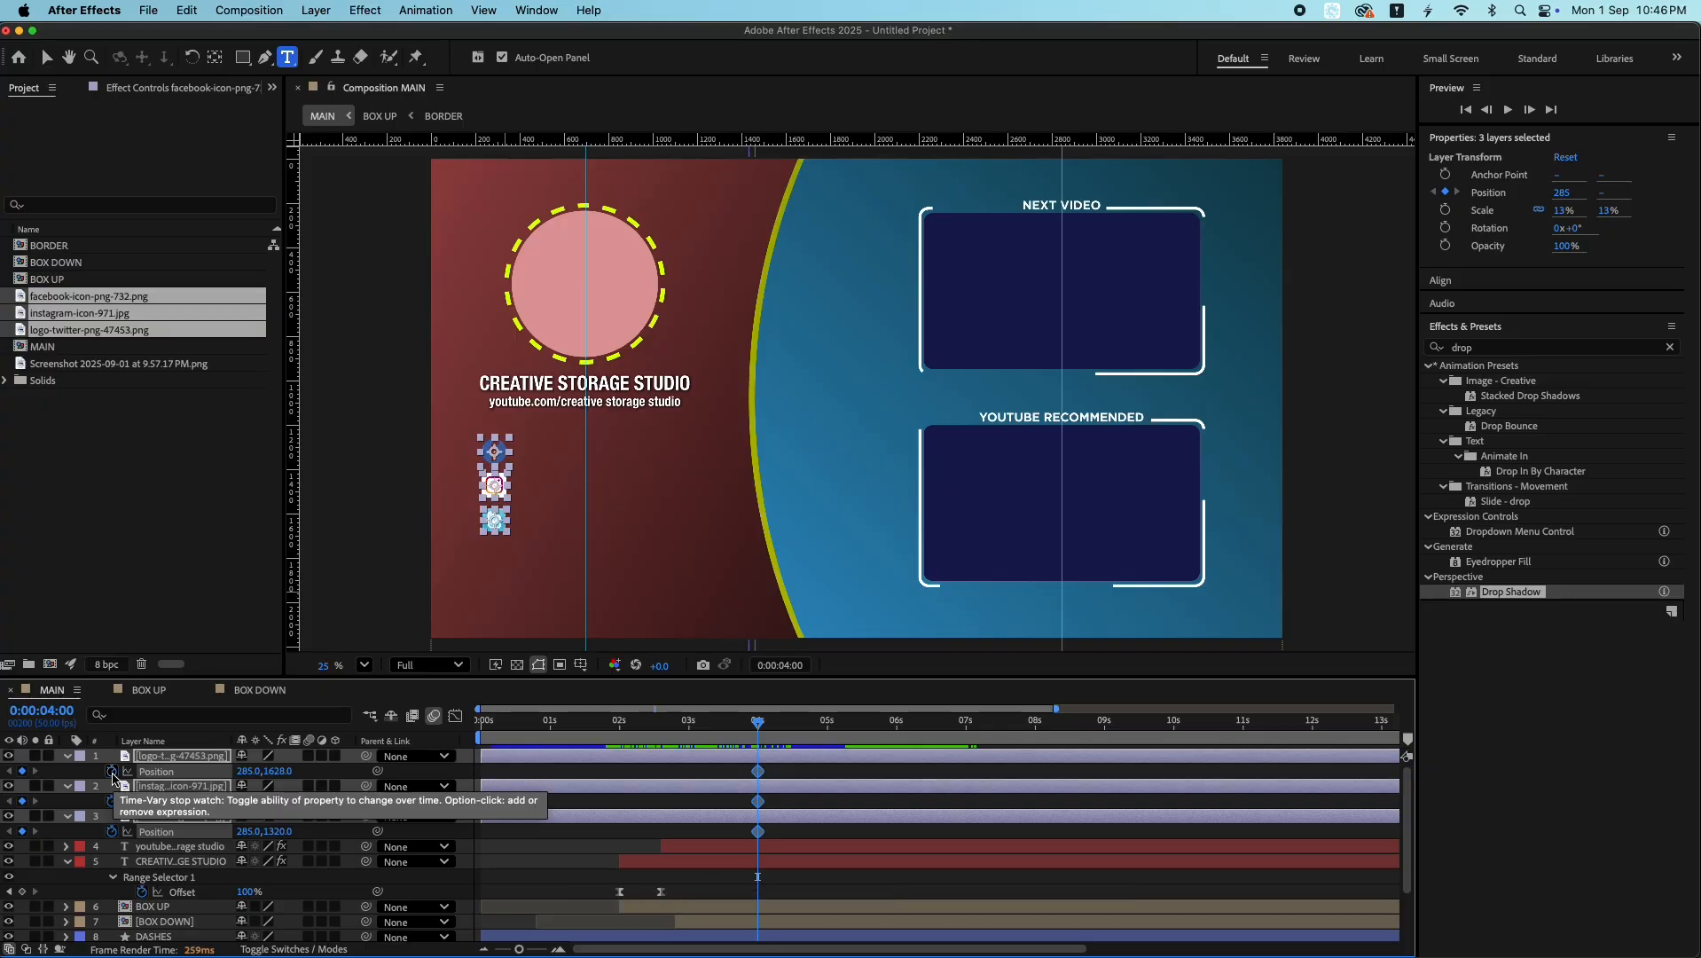
key("shift+Page_Down")
key("shift+Page_Down")
left_click(21, 772)
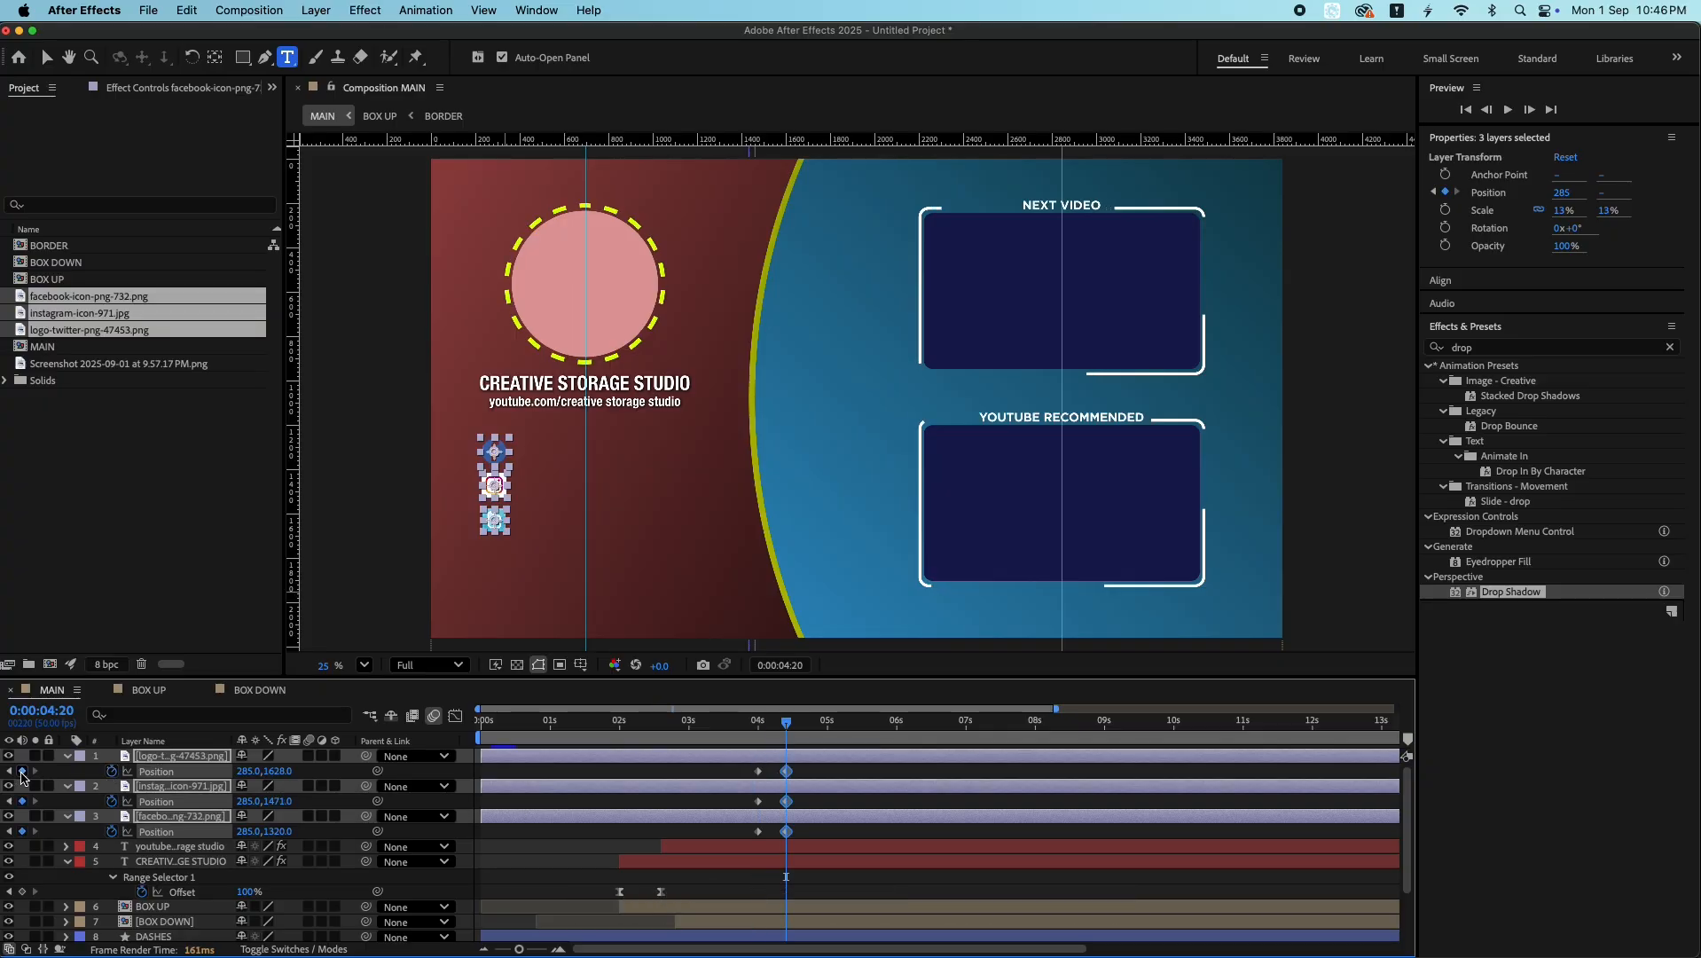
- At 0:00:04:00, set the X position of all three social icons to -70, outside the composition's left edge
key("shift+Page_Up")
key("shift+Page_Up")
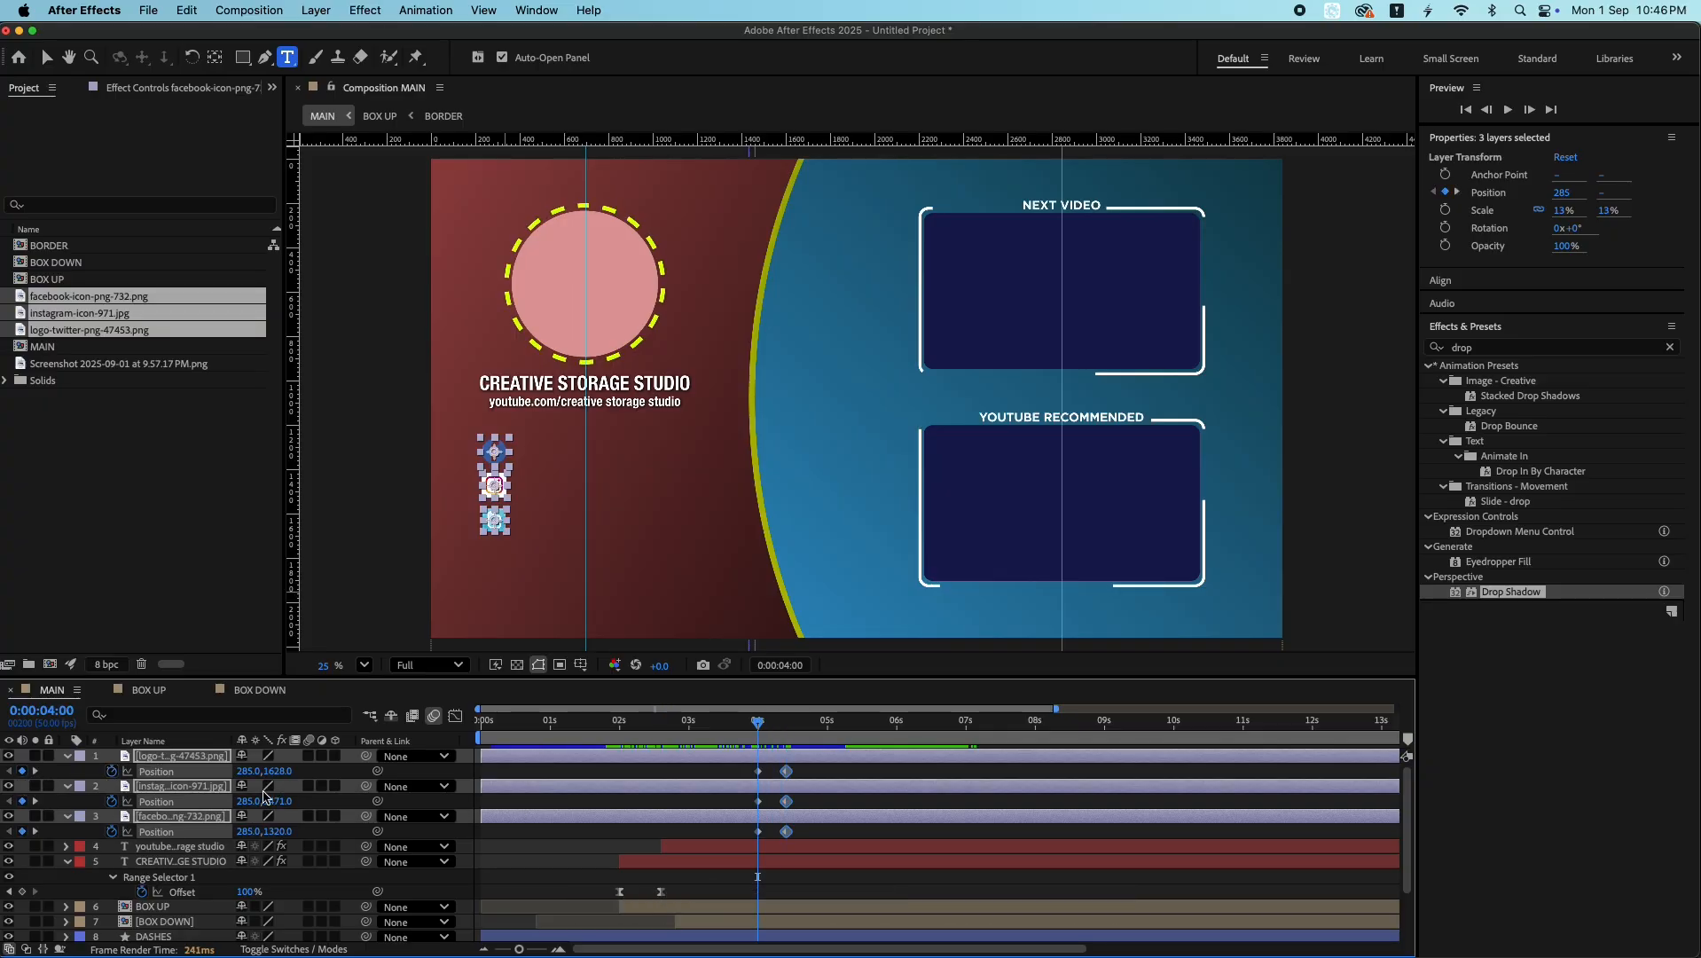
left_click_drag(263, 795, 4, 756)
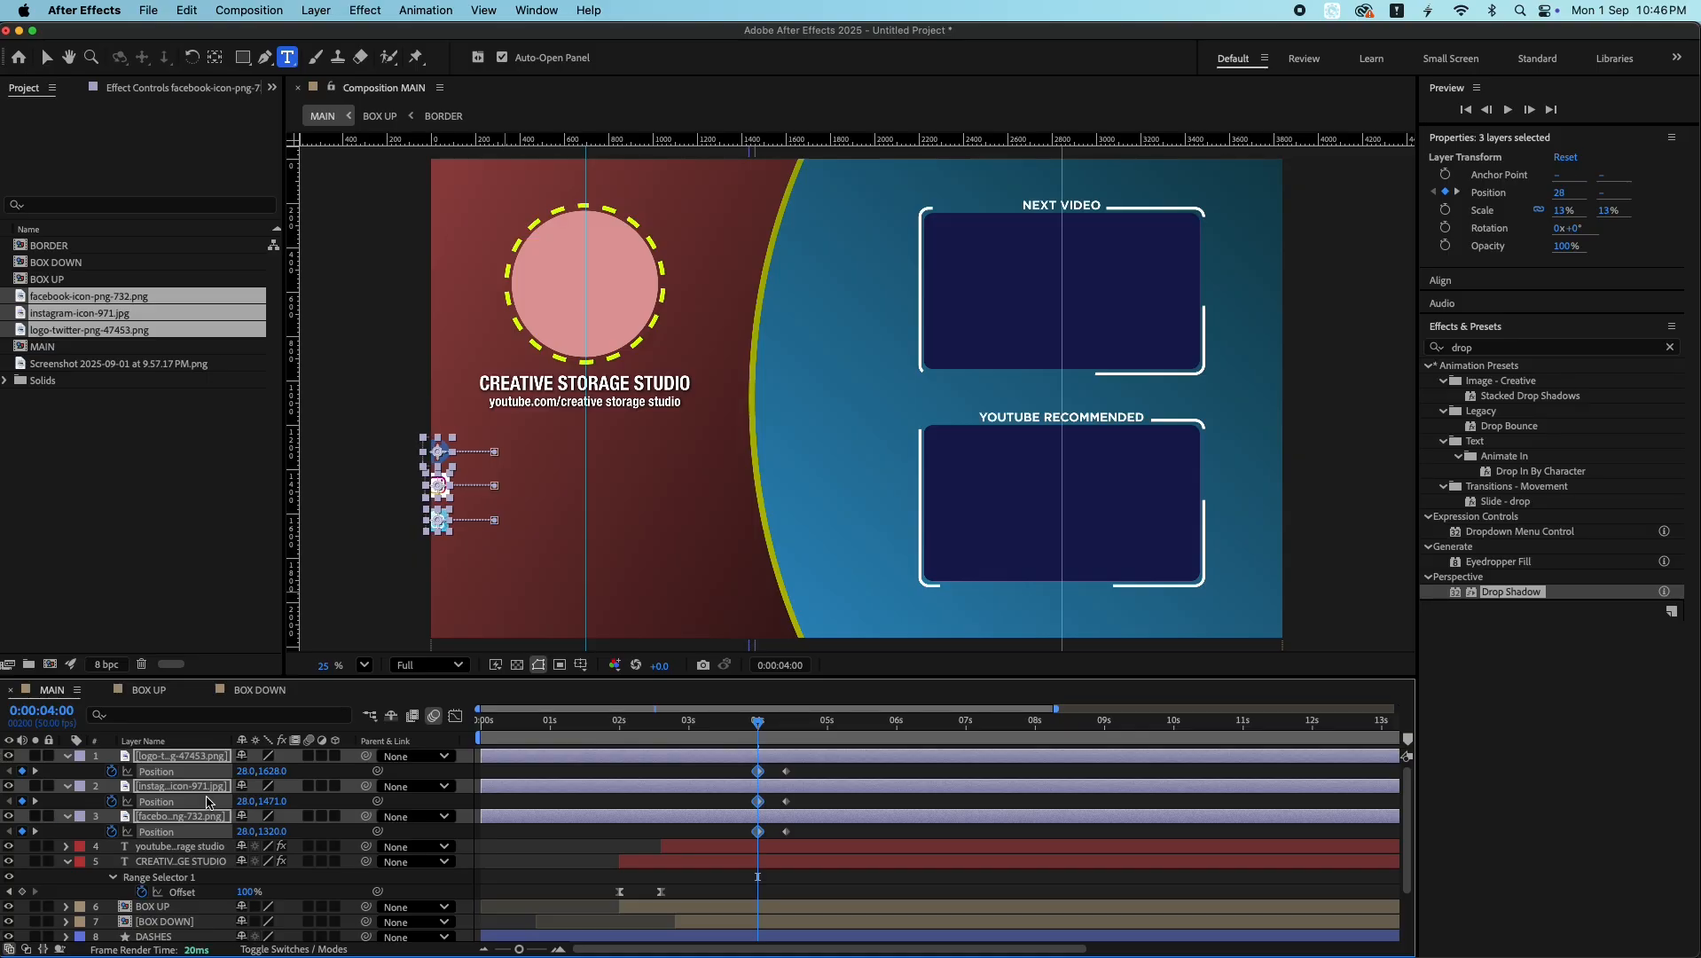
left_click_drag(233, 770, 152, 770)
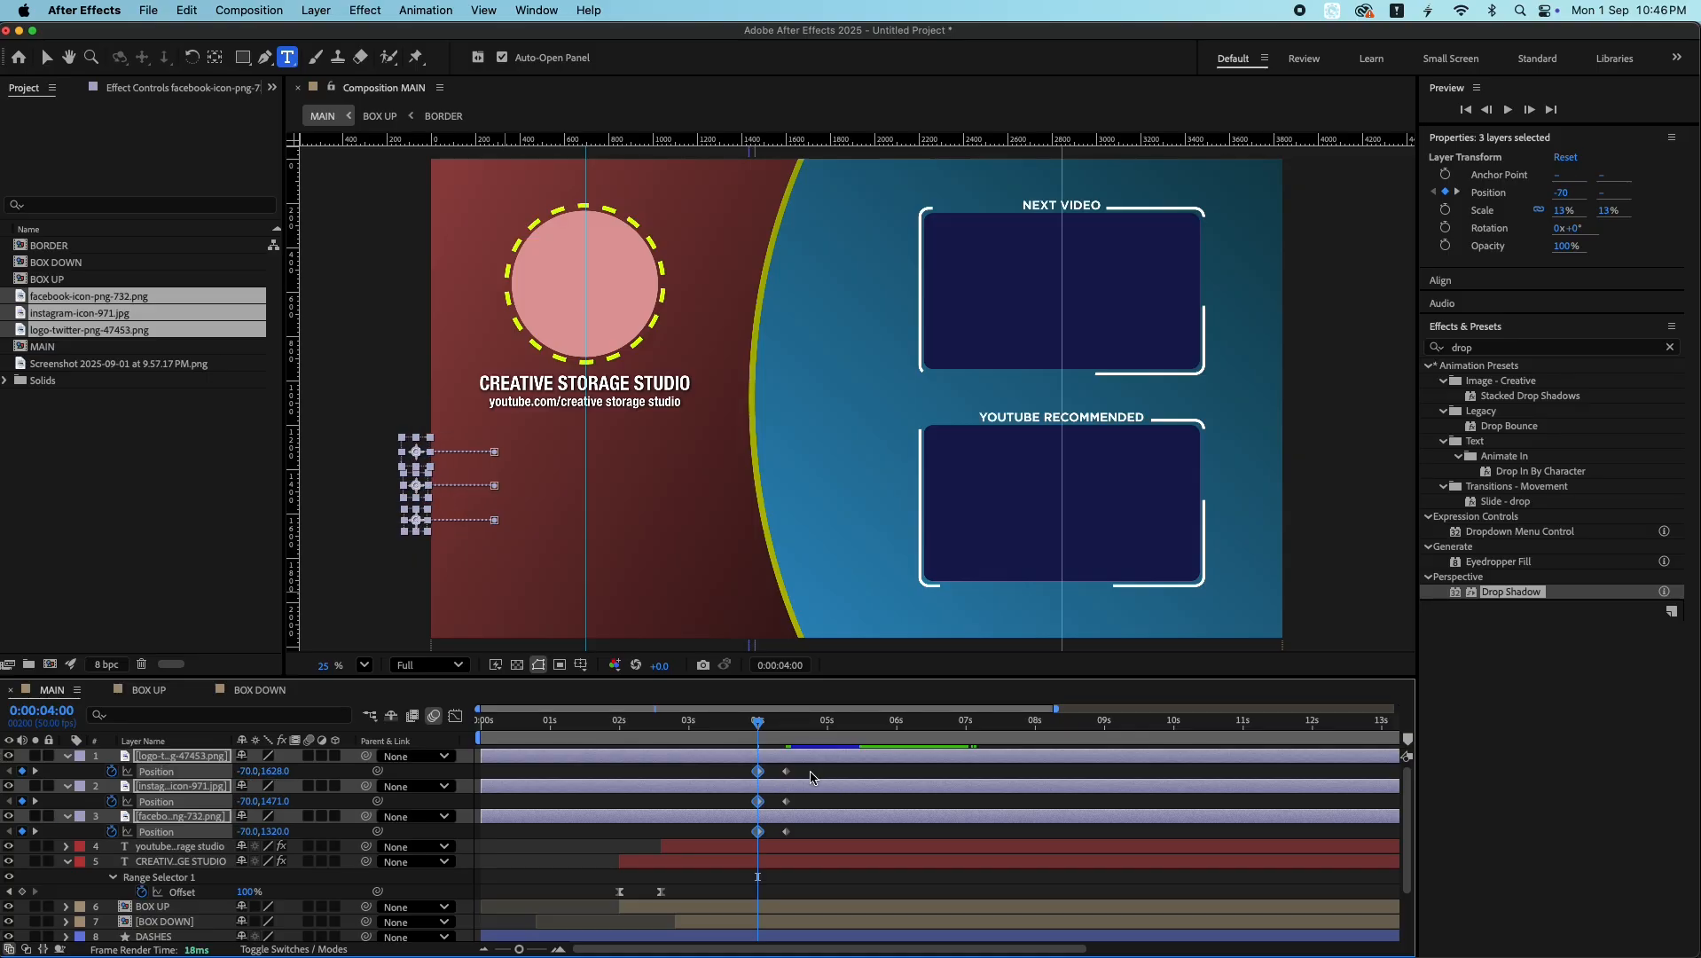
- Ease the icons' Position keyframes and reshape their speed graph into an early peak with a long slow-down
left_click_drag(810, 767, 736, 837)
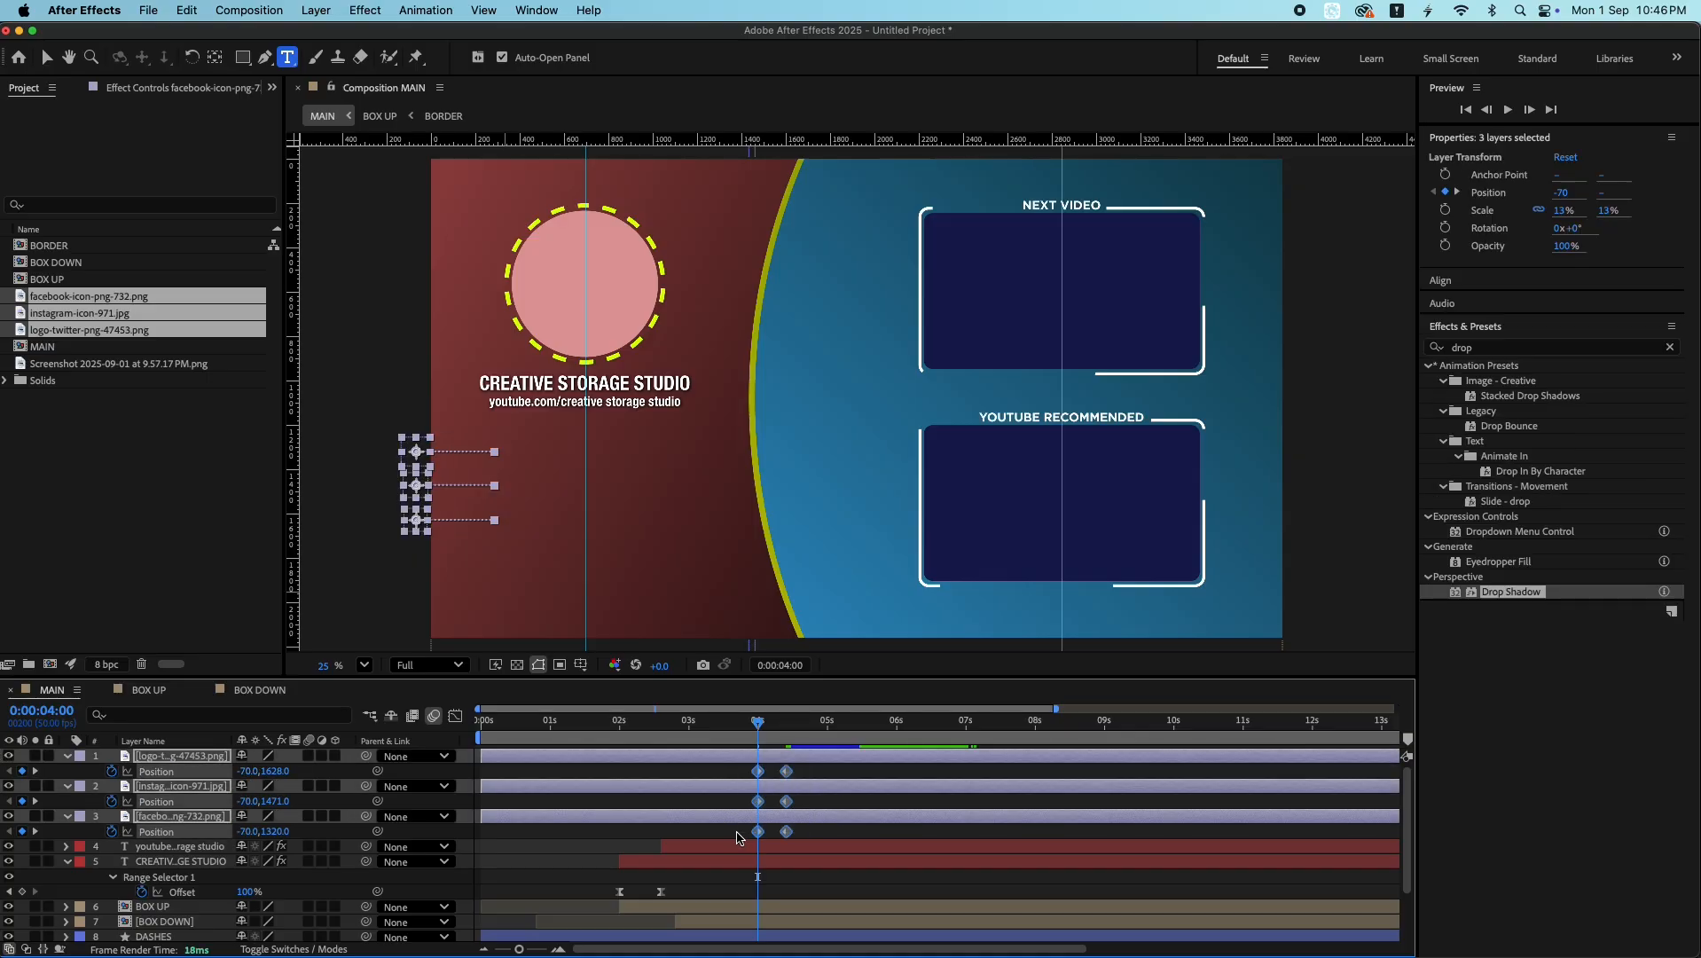
left_click(455, 715)
key("equal")
key("equal")
key("equal")
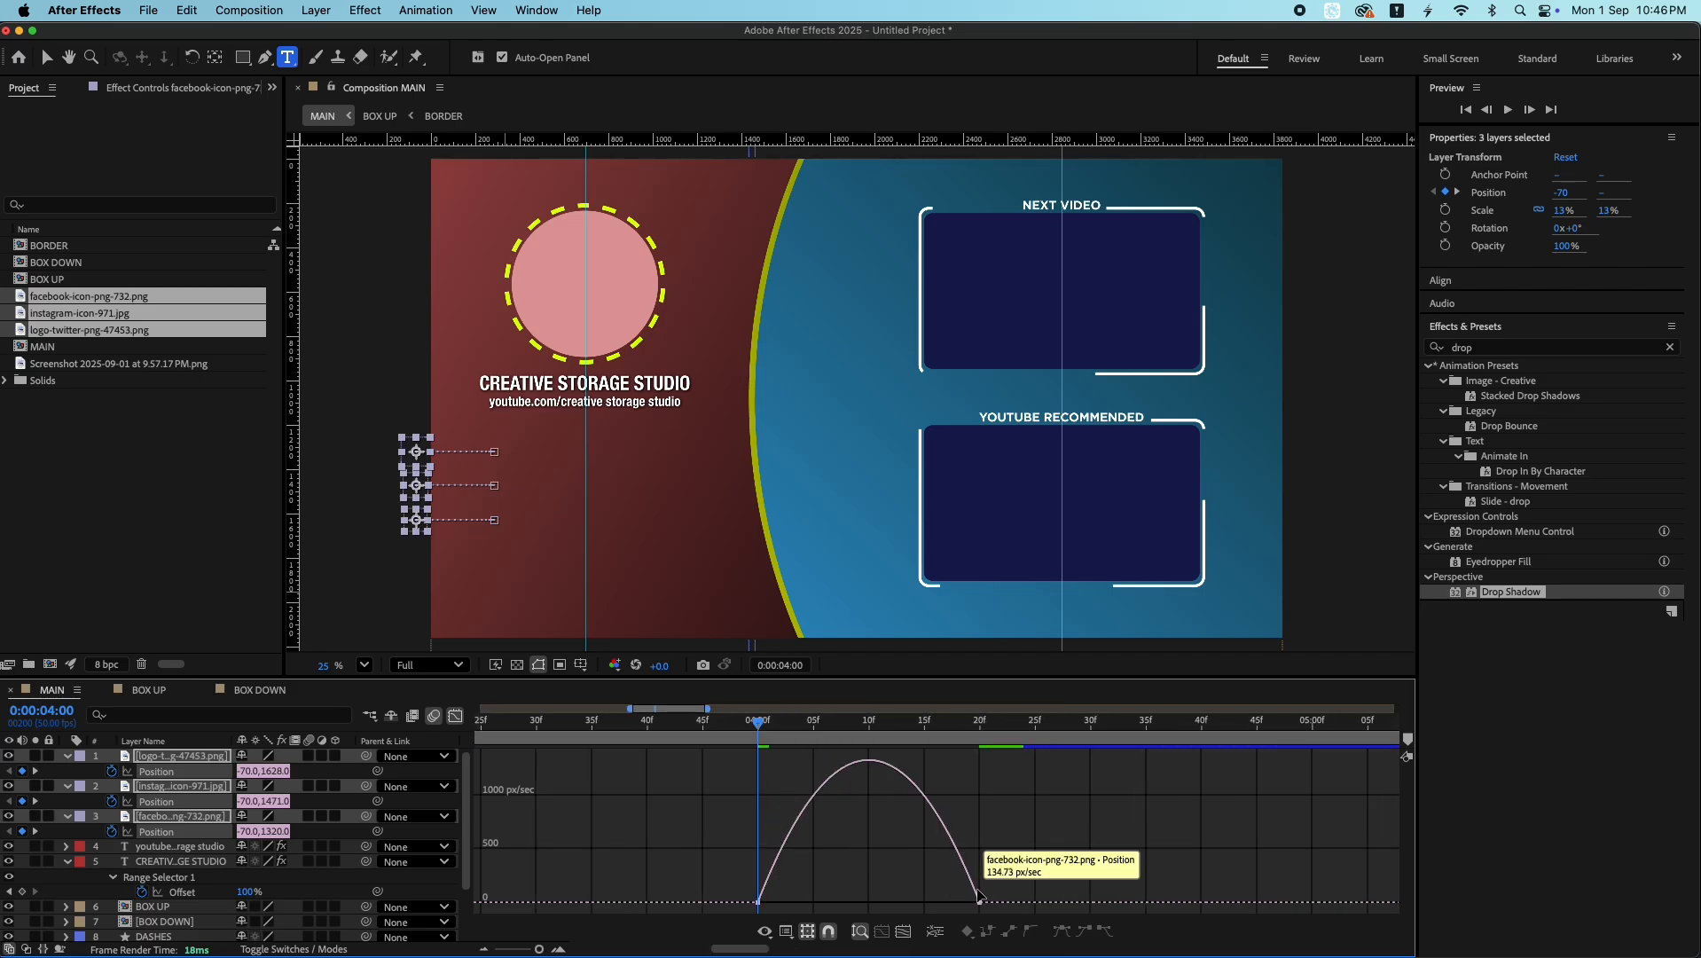
left_click_drag(1047, 889, 801, 893)
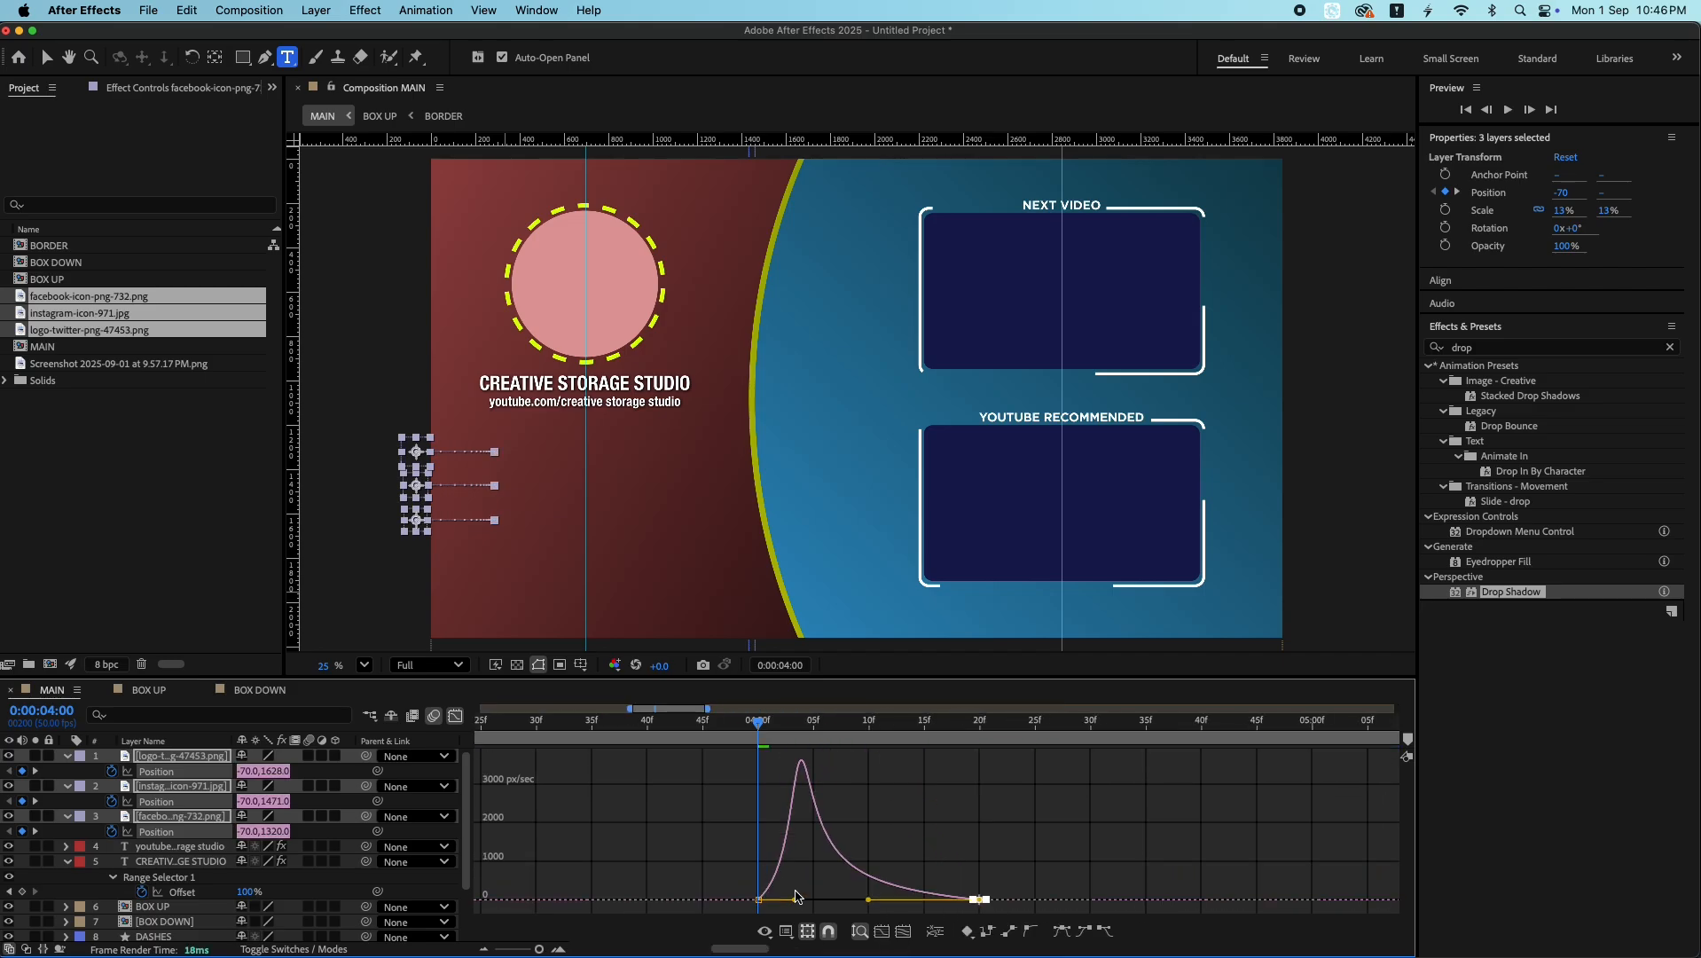
left_click(455, 716)
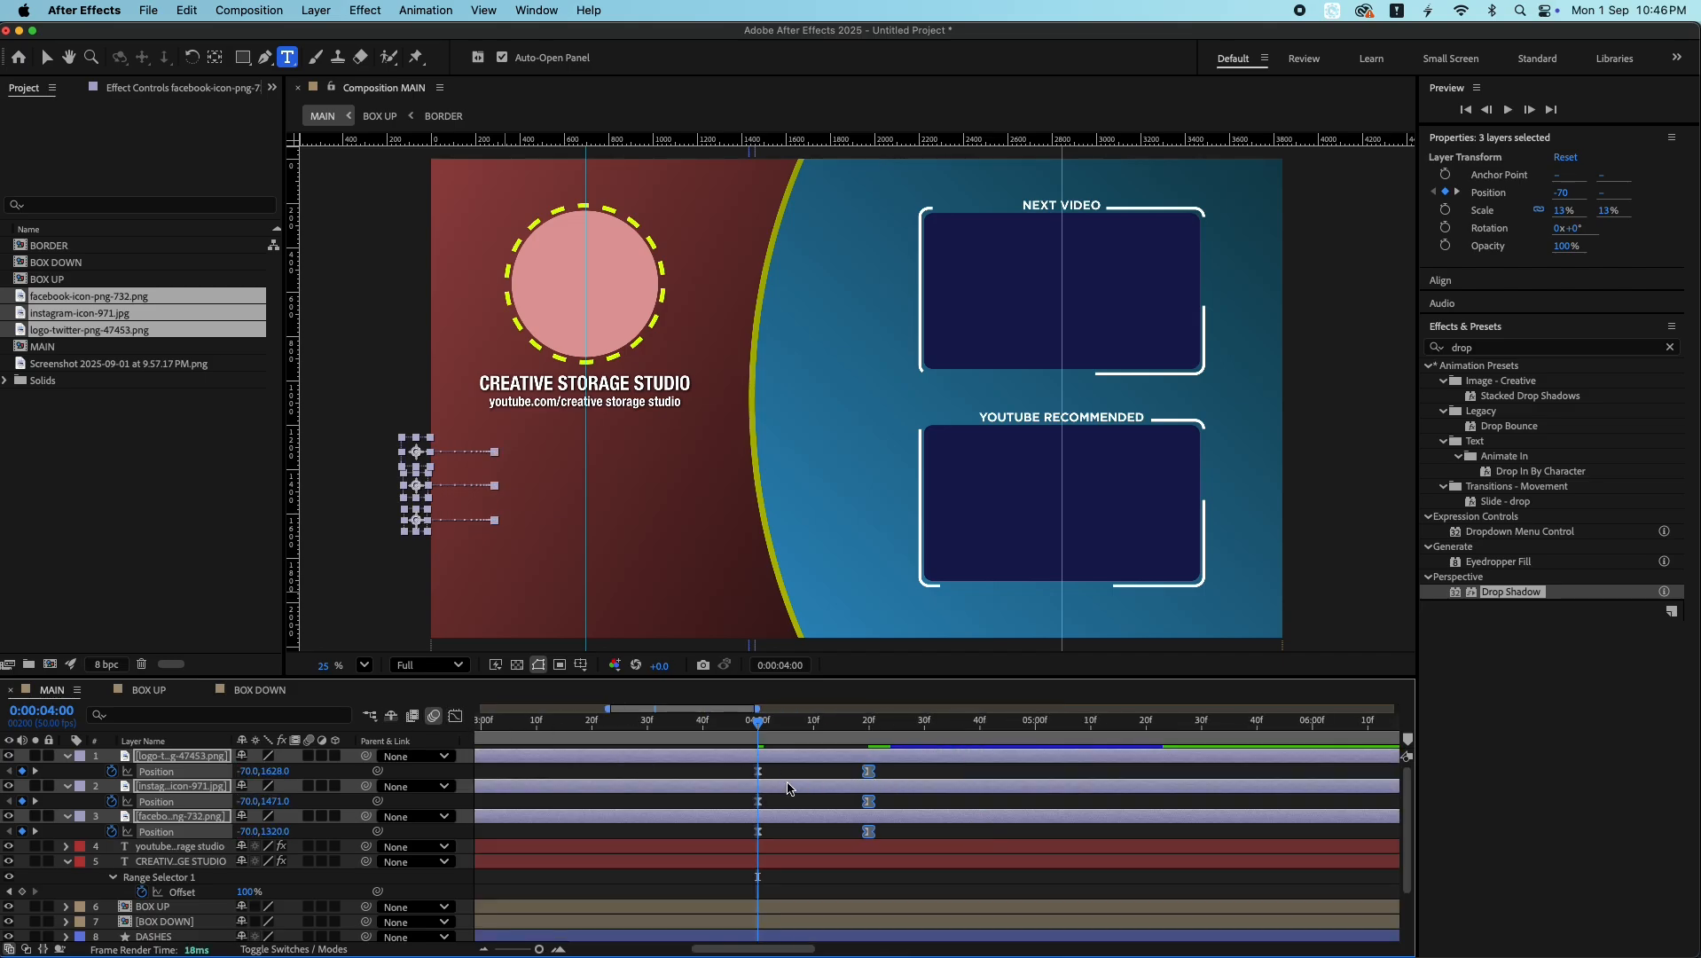
- Trim the icon layers to start at 0:00:04:00 and stagger them, with Instagram starting at 0:00:04:20 and Twitter at 0:00:04:40
key("alt+bracketleft")
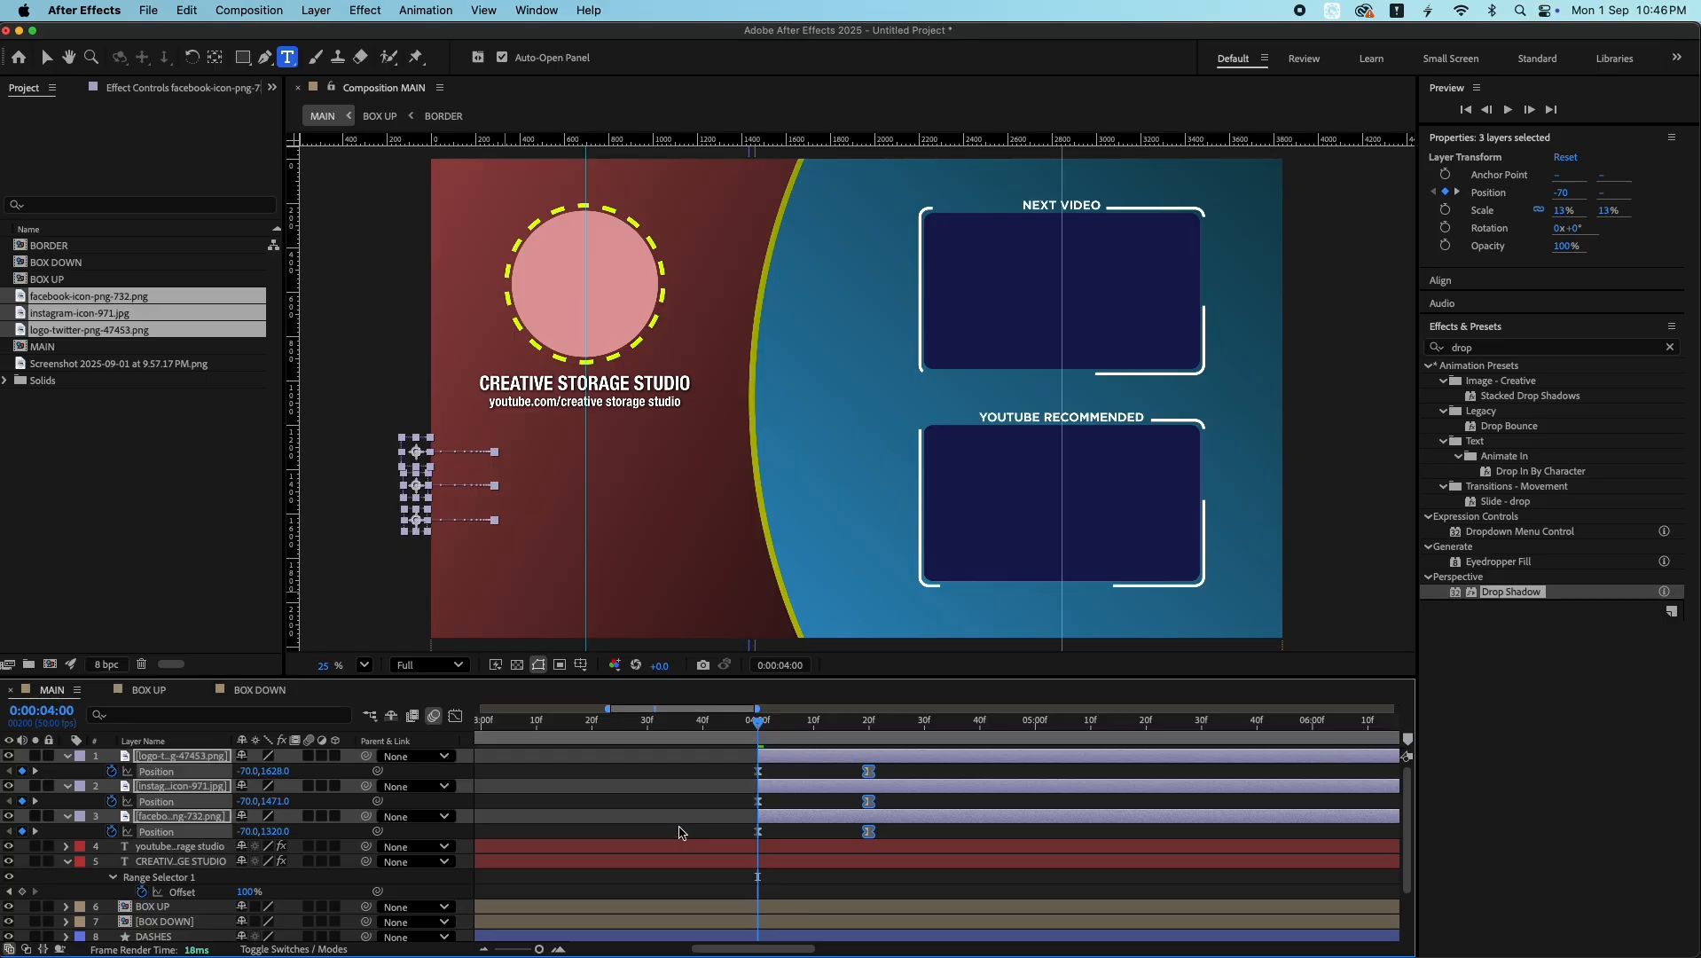
left_click(984, 838)
left_click_drag(796, 787, 906, 796)
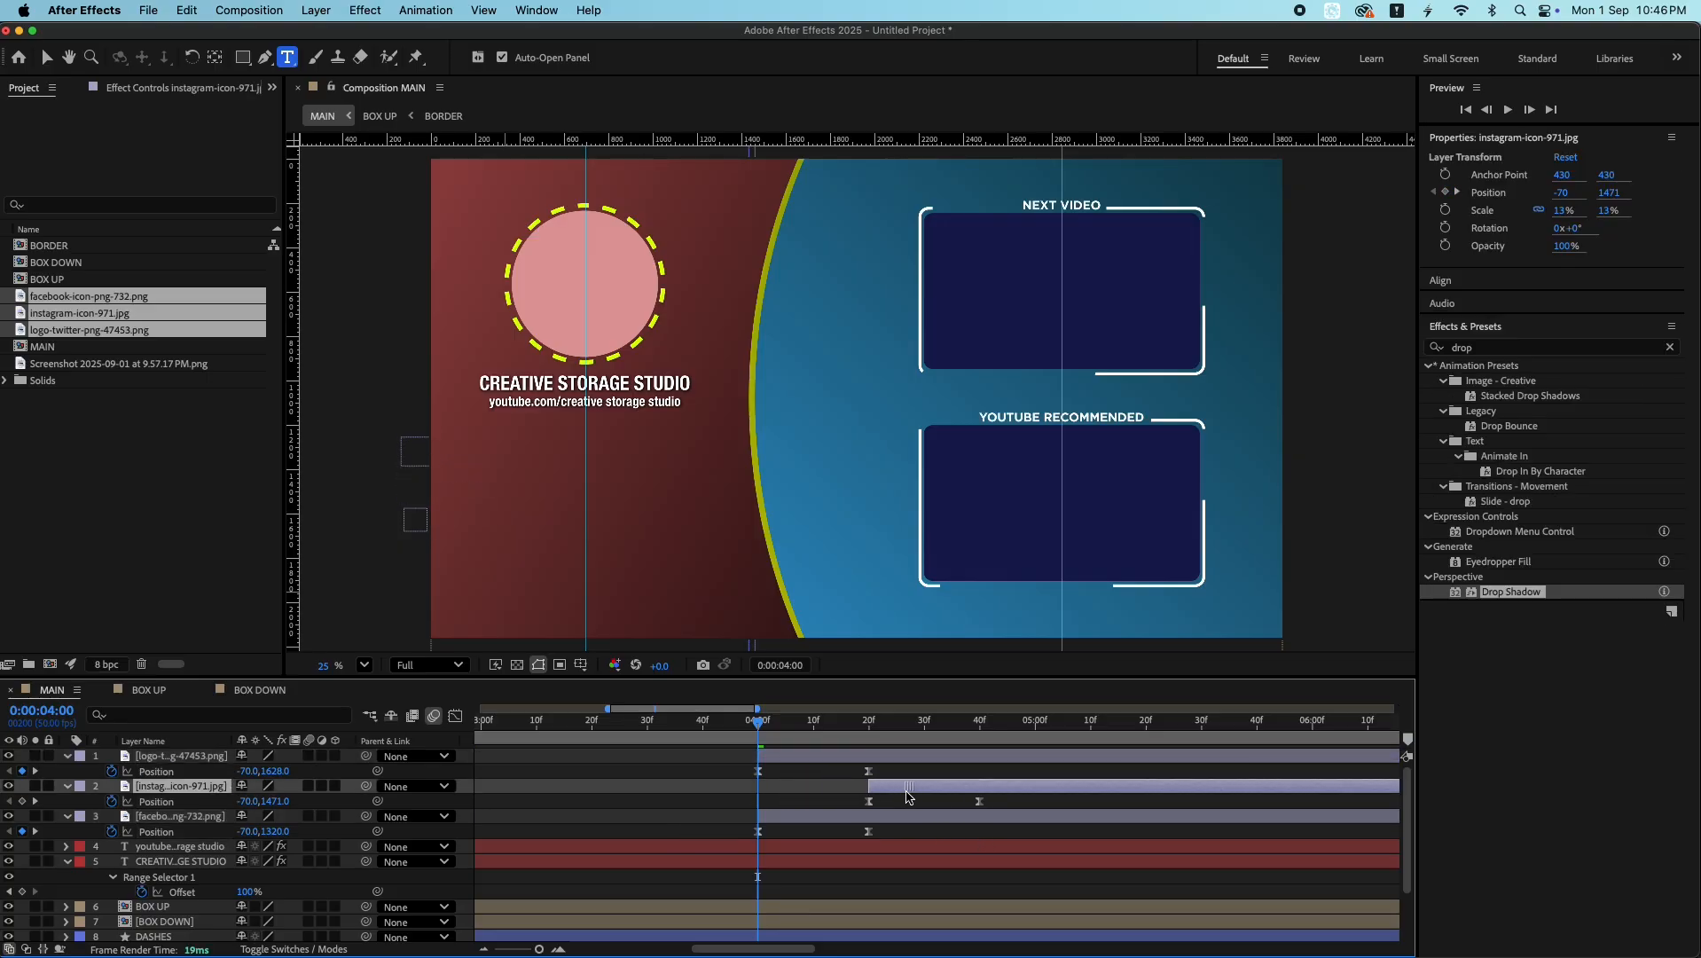
left_click_drag(798, 756, 1019, 756)
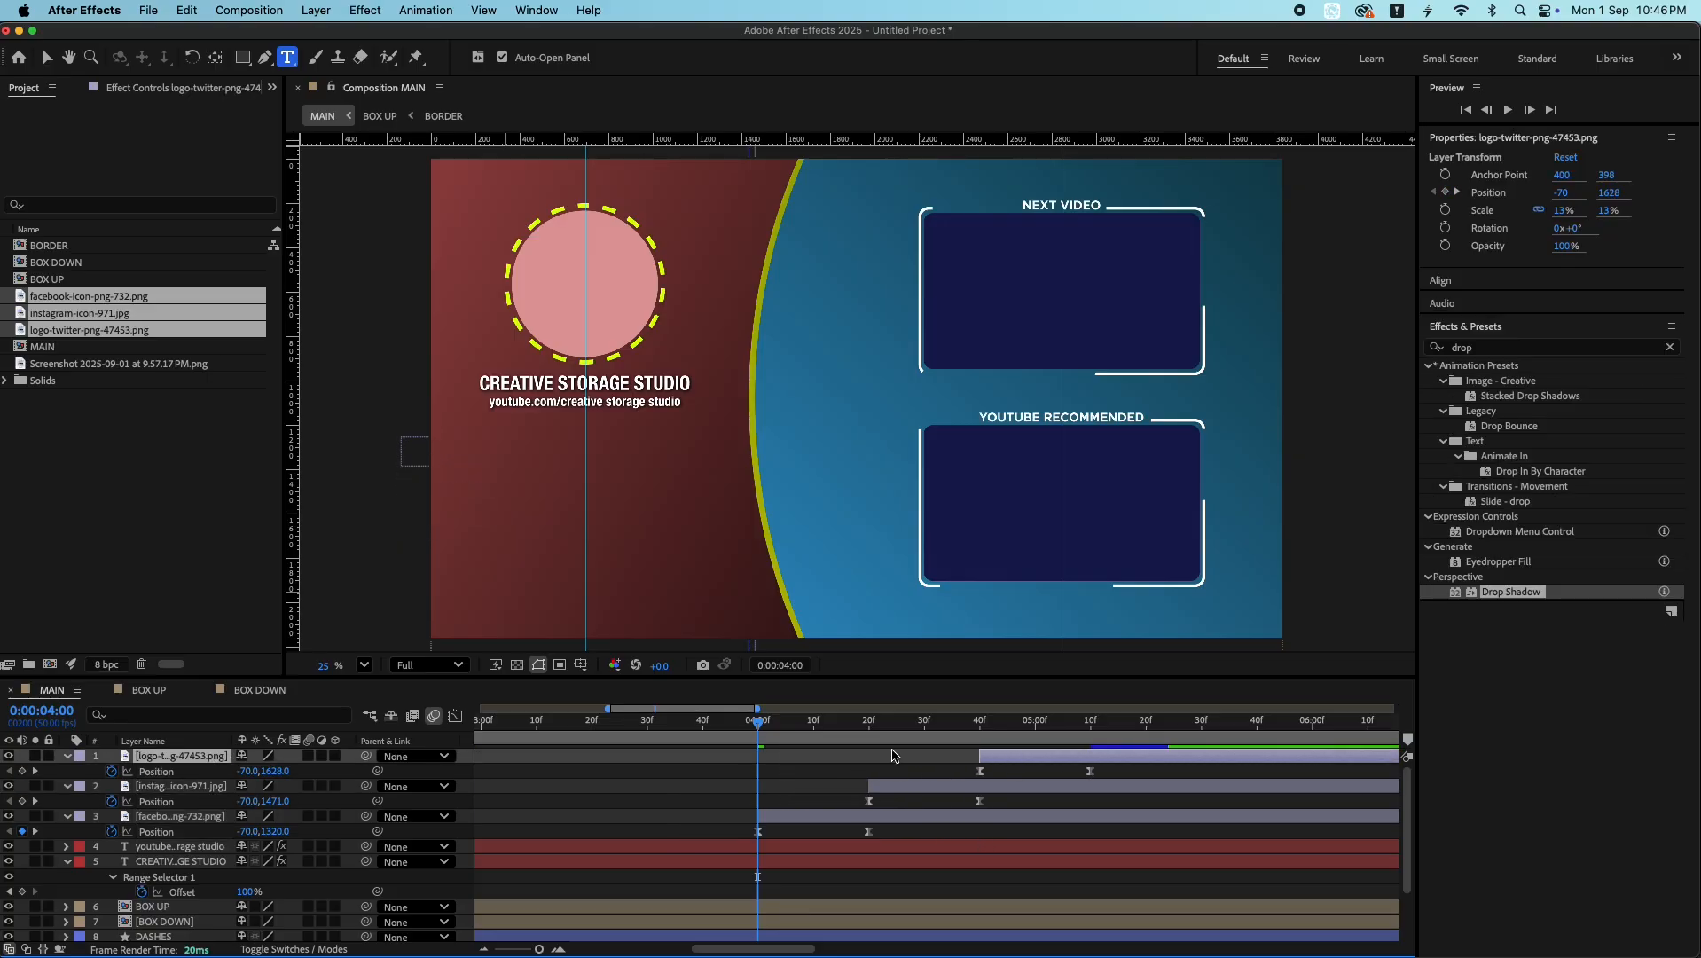
- Preview the staggered slide-in of the three social icons
key("space")
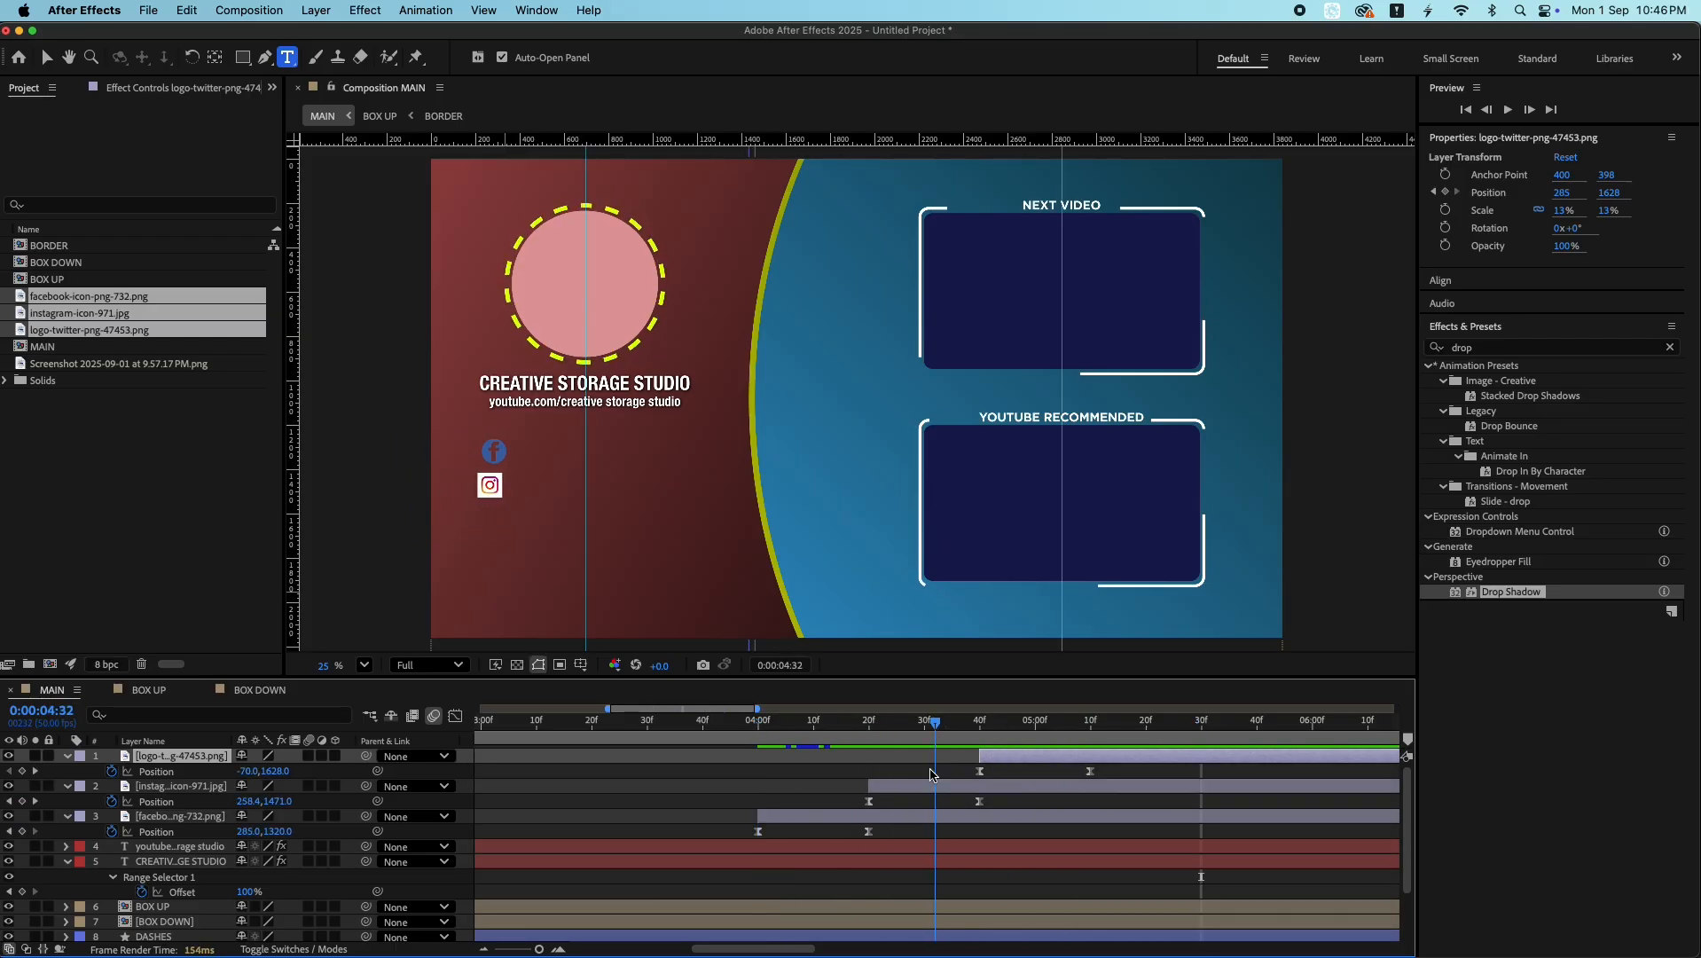
key("space")
key("space")
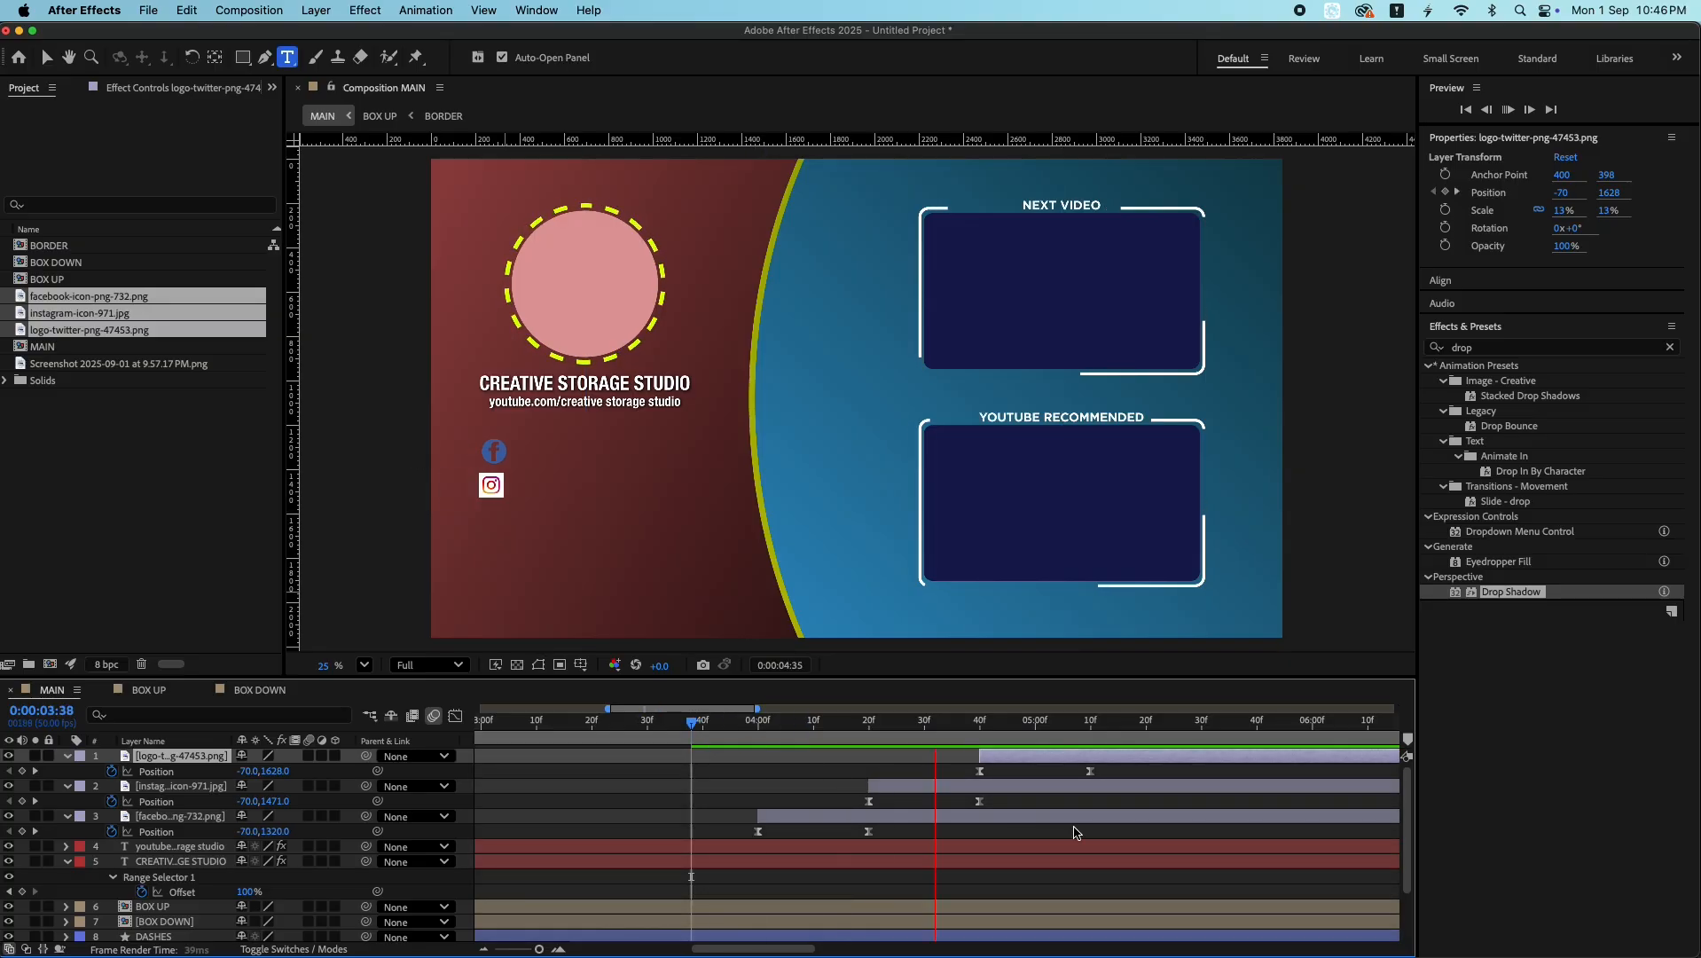
scroll(1056, 825, "right", 3)
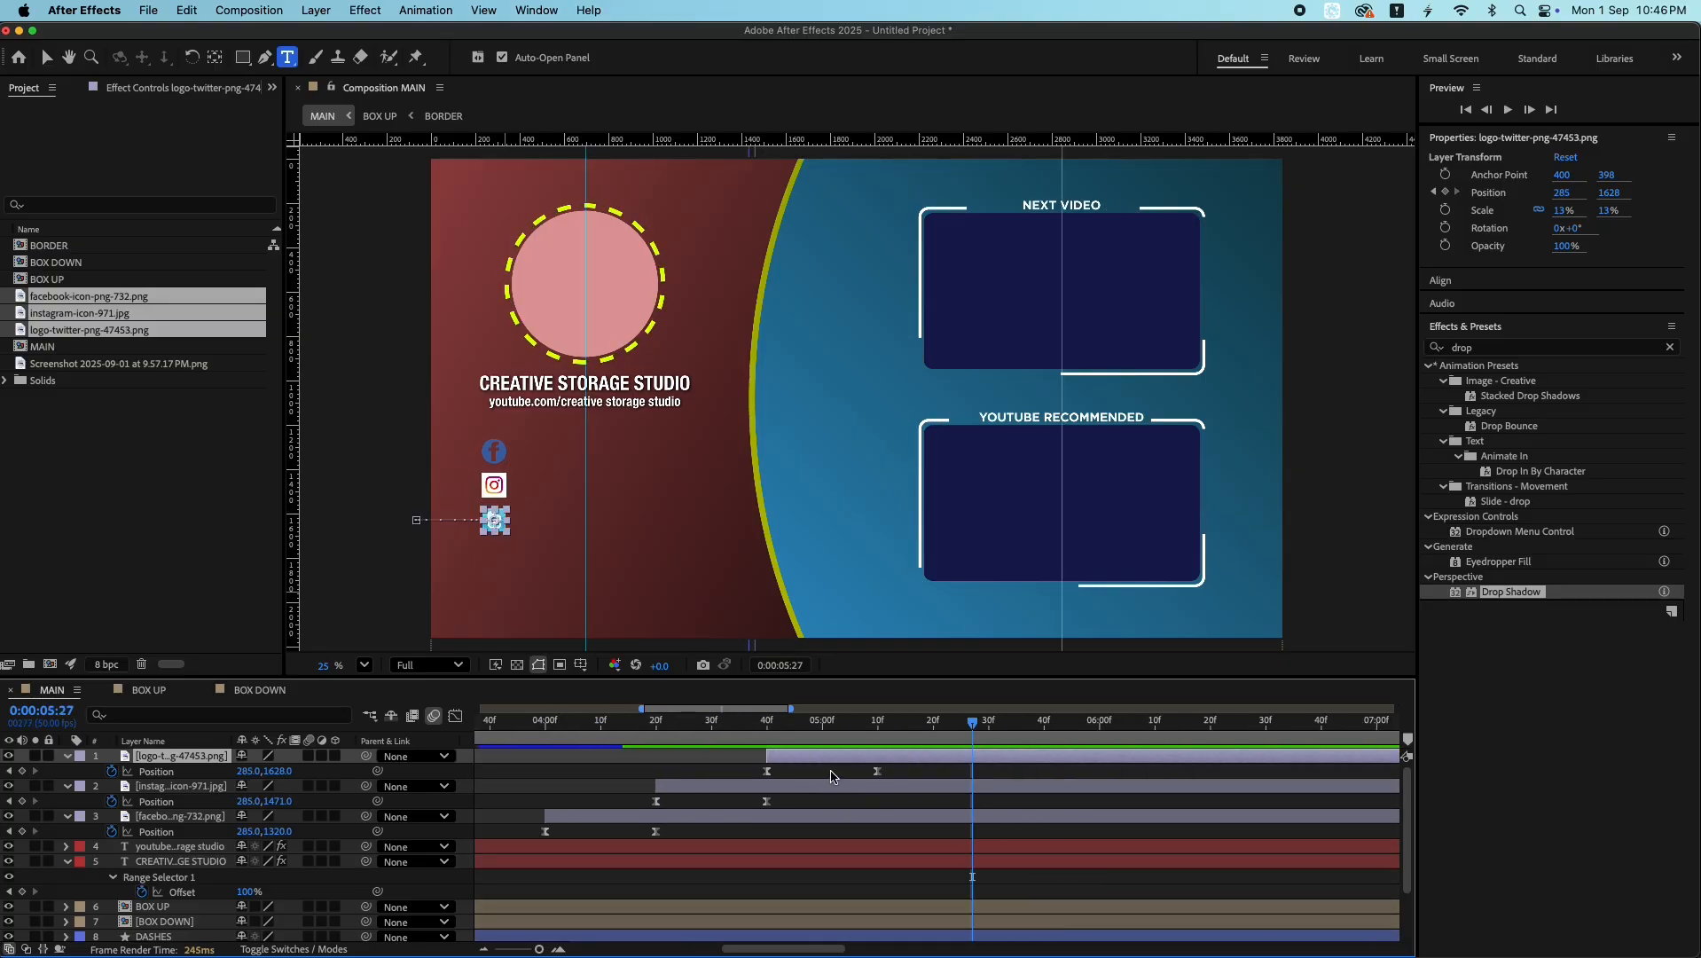
- At 0:00:05:10, add the text "instagram.com/creativestudio185" near the Instagram icon and centre its anchor point
left_click(656, 722)
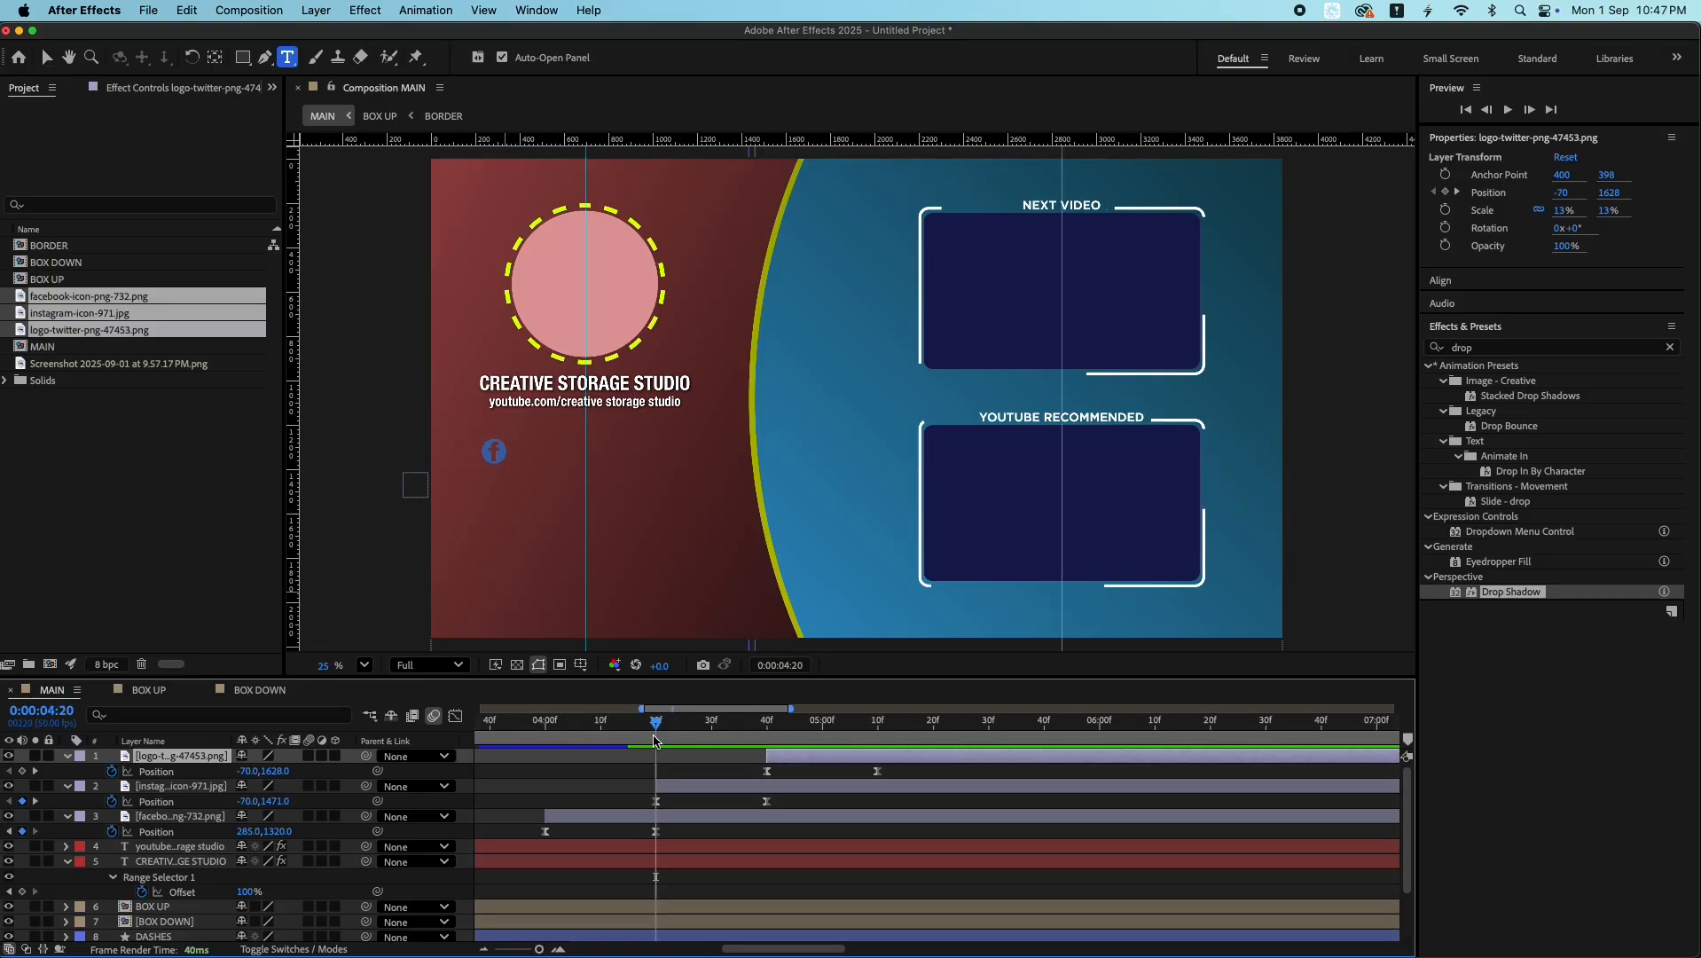
left_click(714, 833)
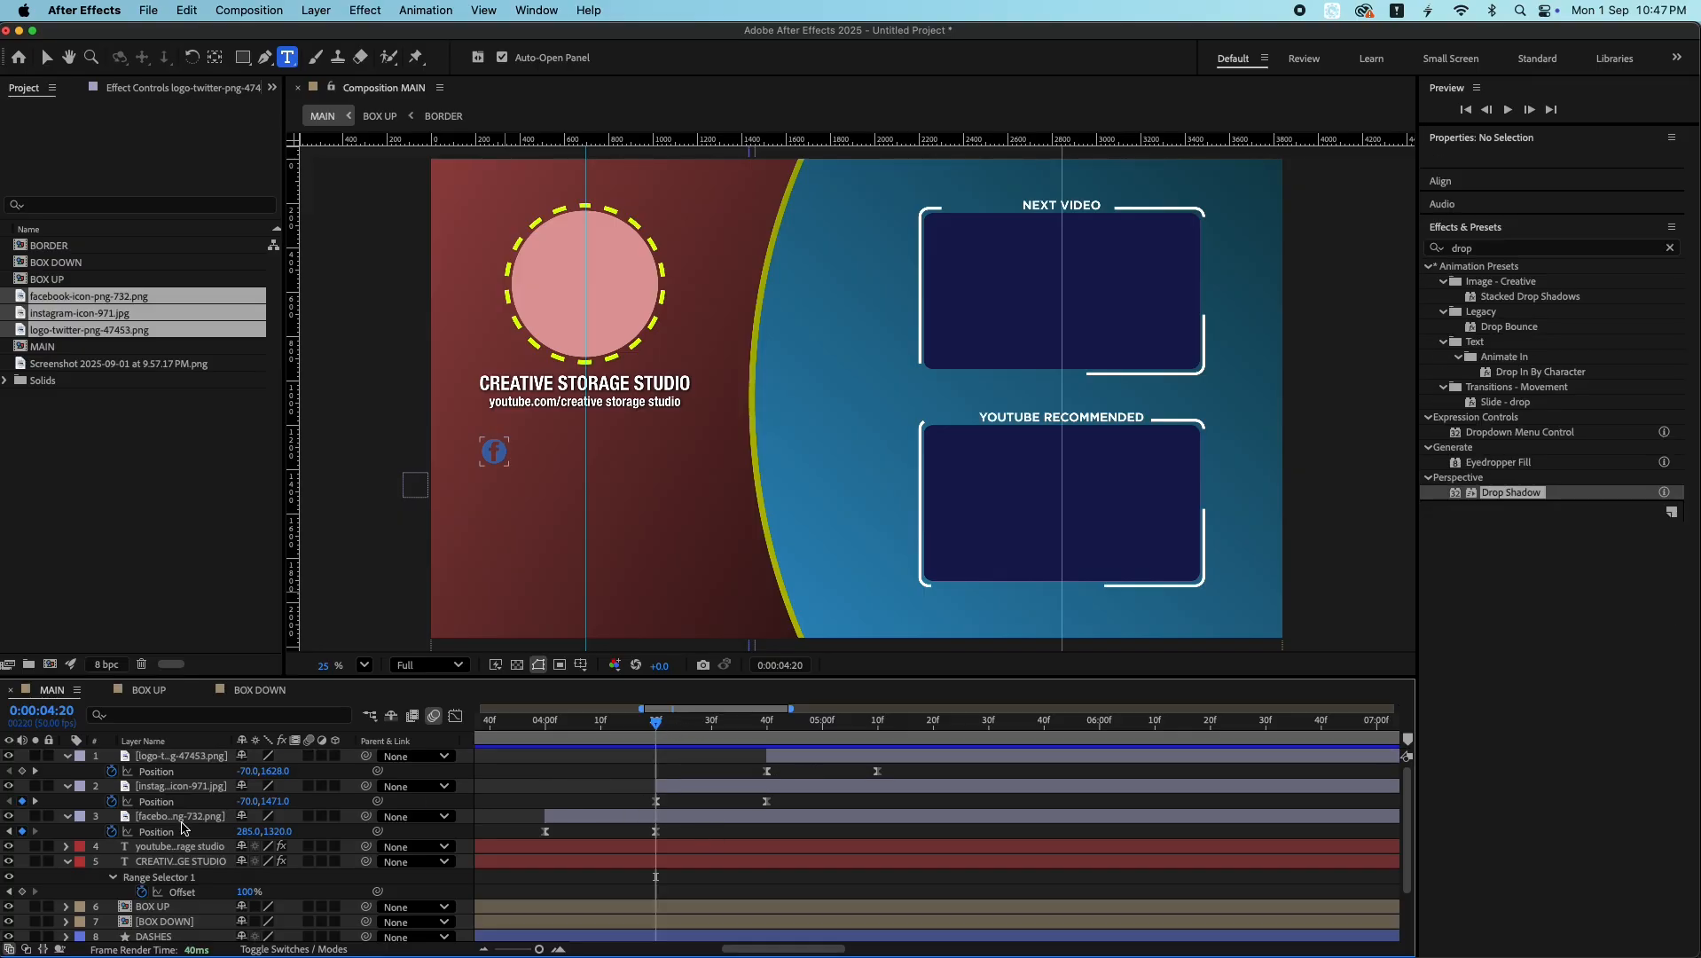
left_click(190, 788)
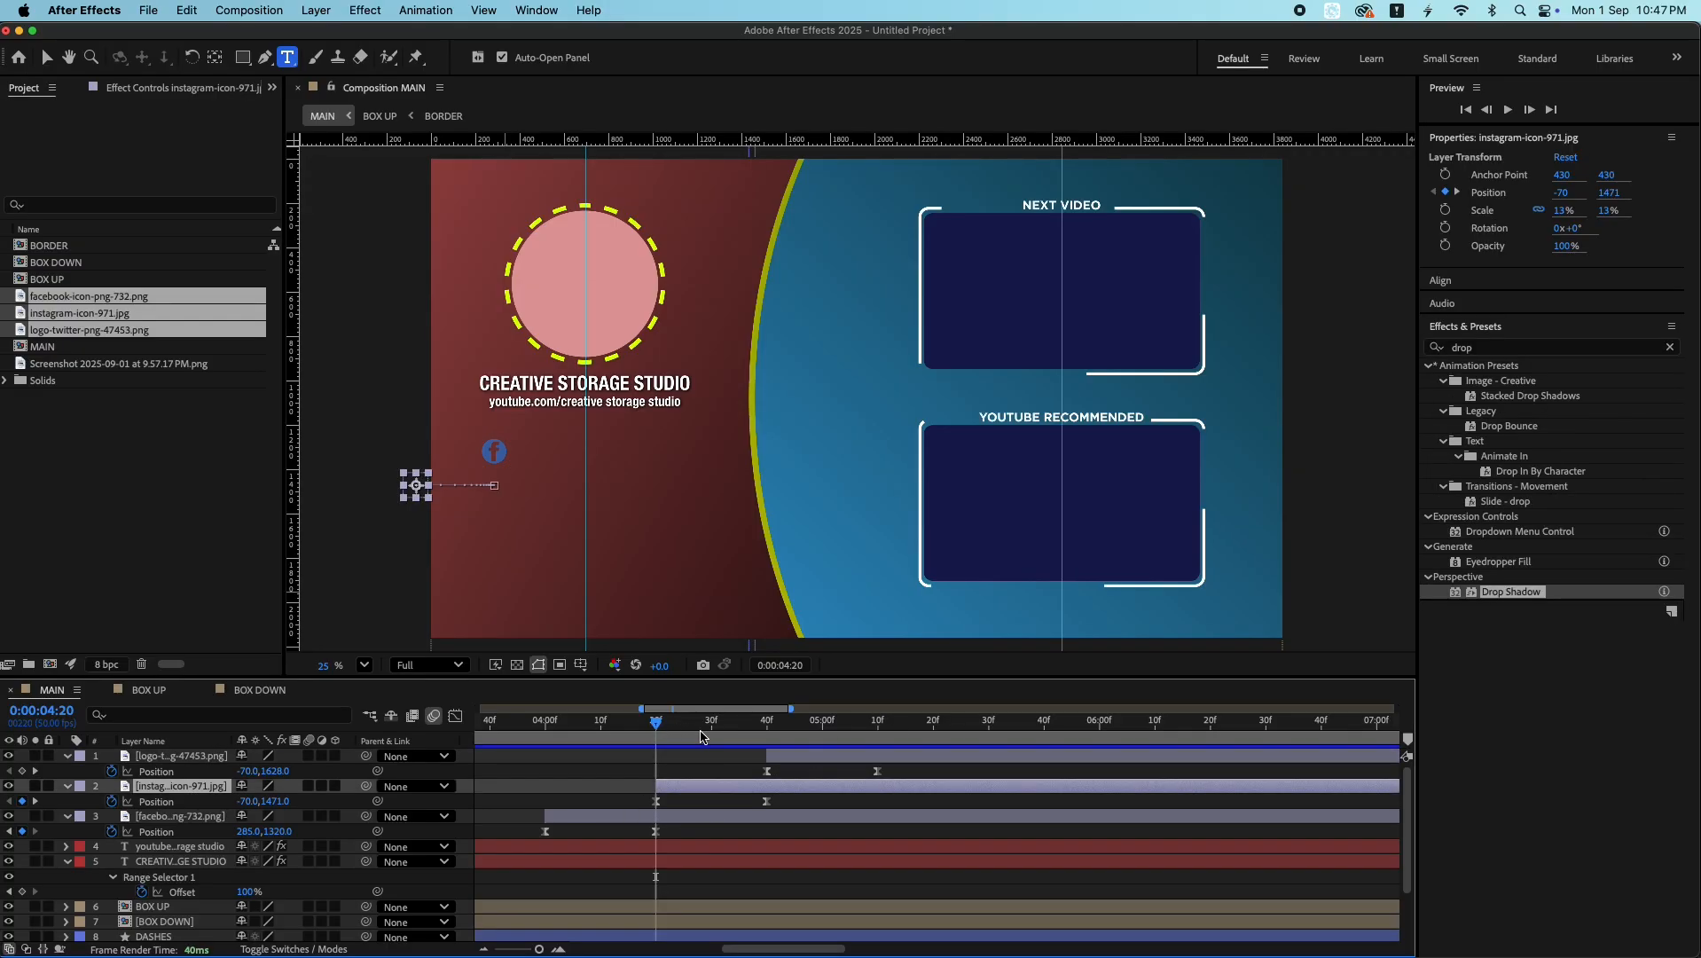
left_click_drag(700, 736, 879, 742)
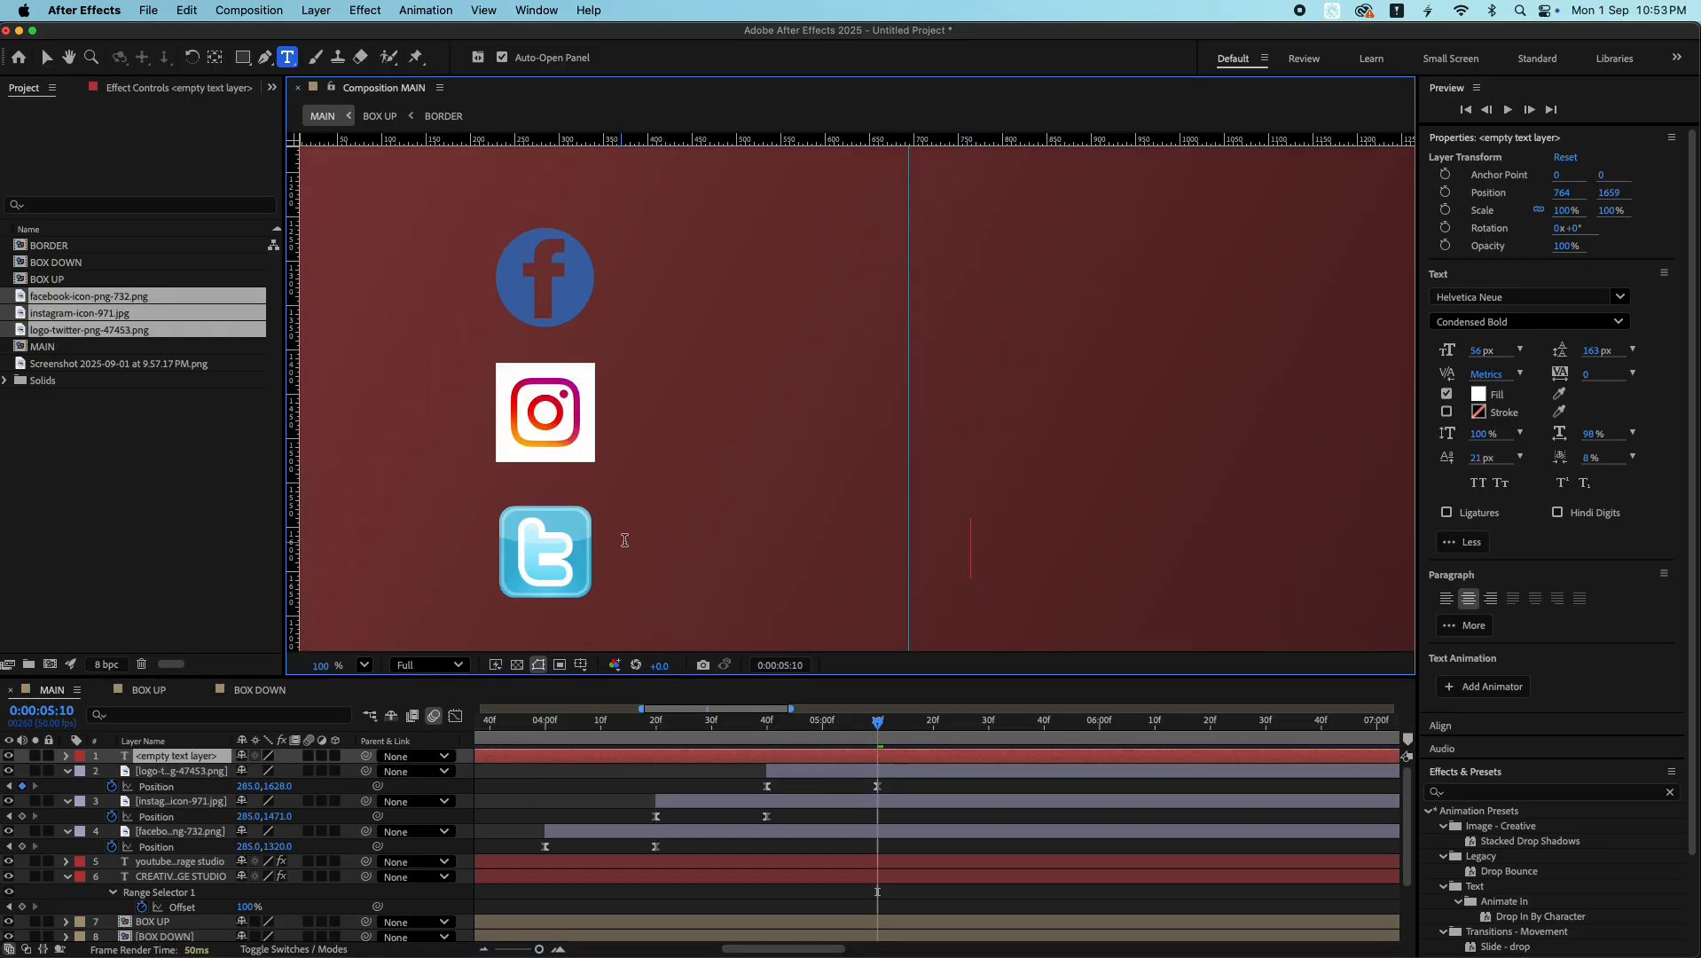
type(".instagram.com/creativestudio185")
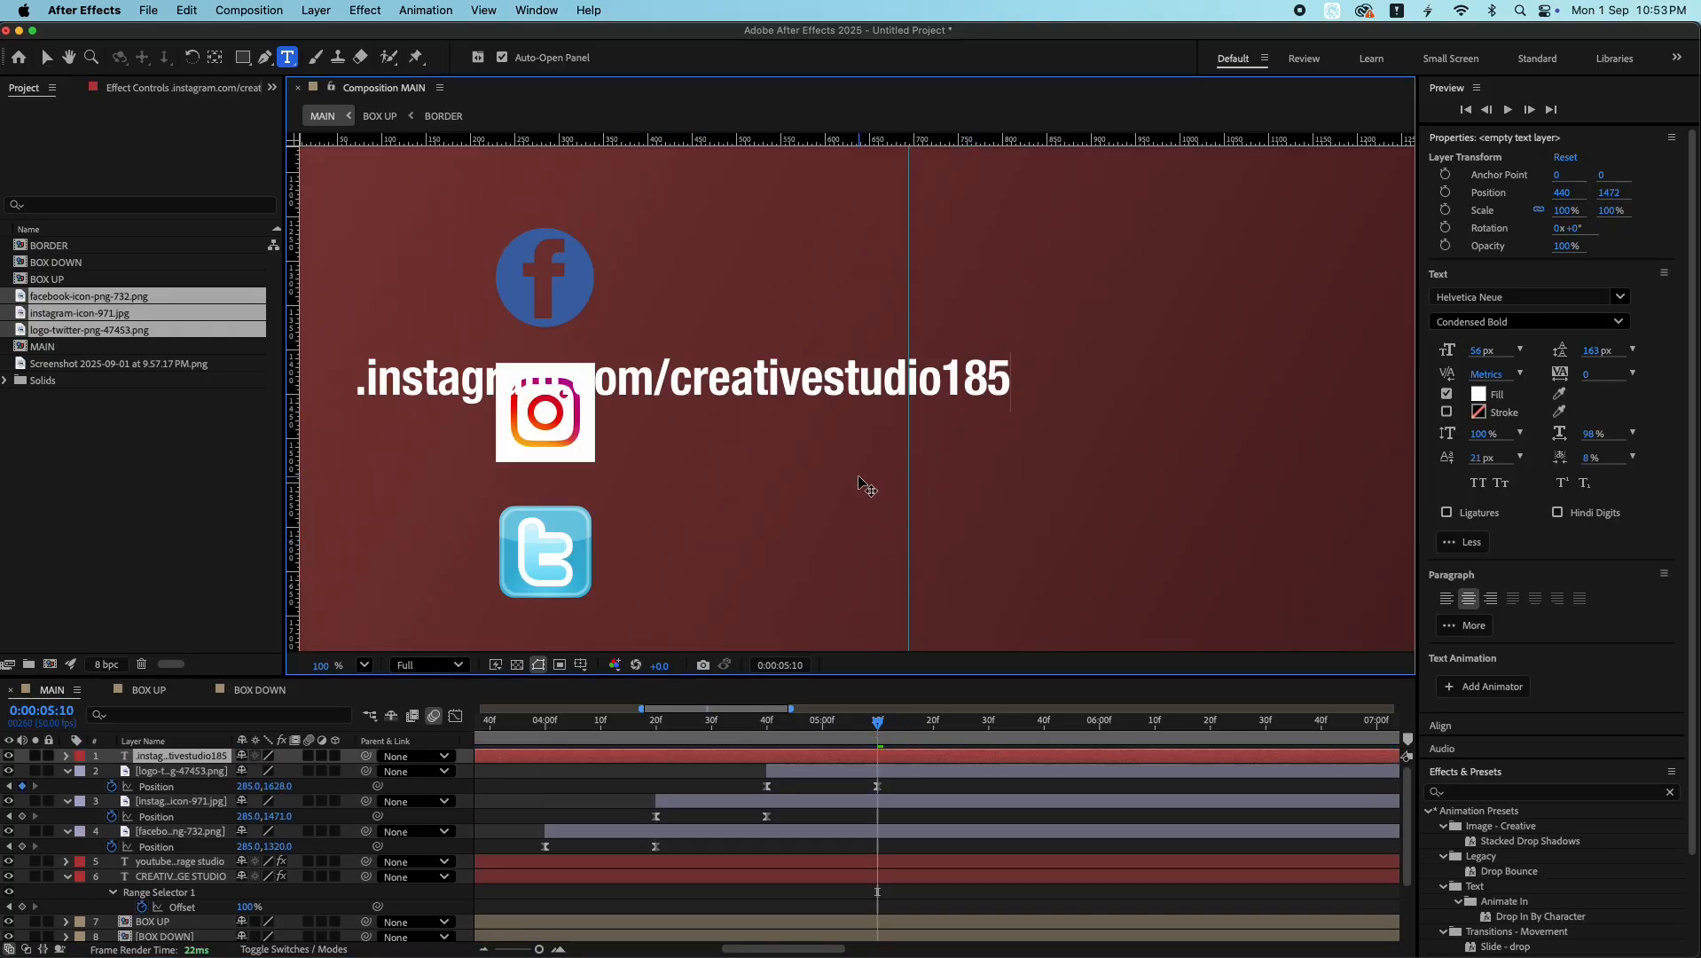
key("BackSpace")
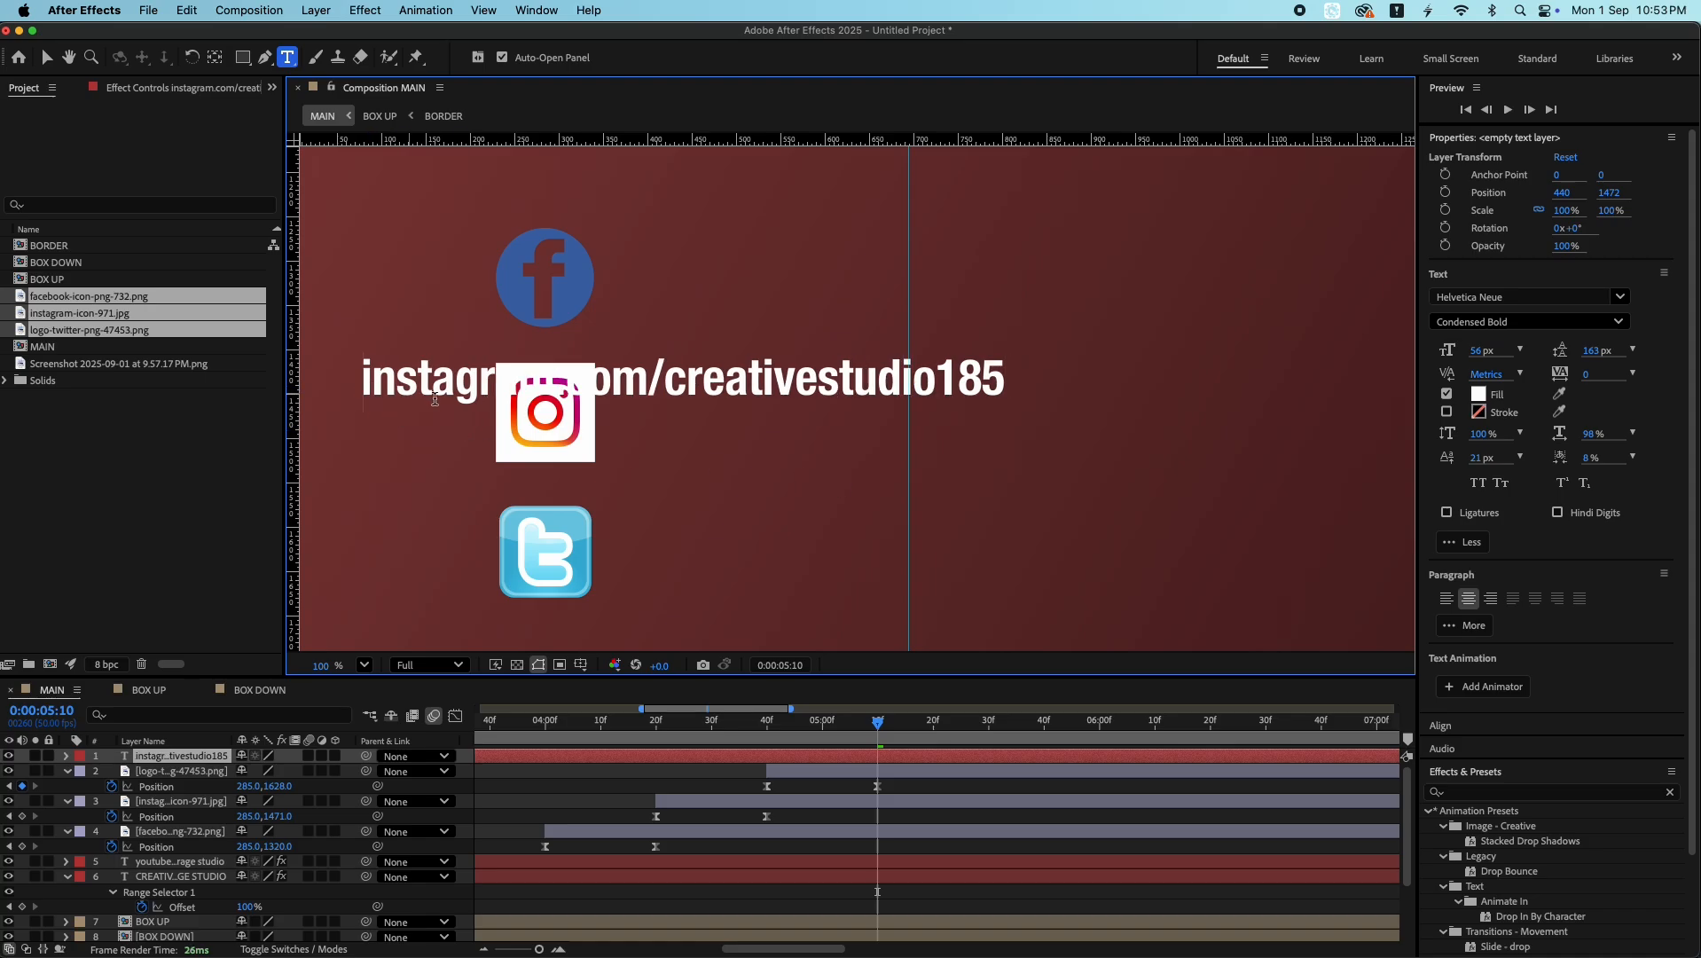
key("Escape")
key("v")
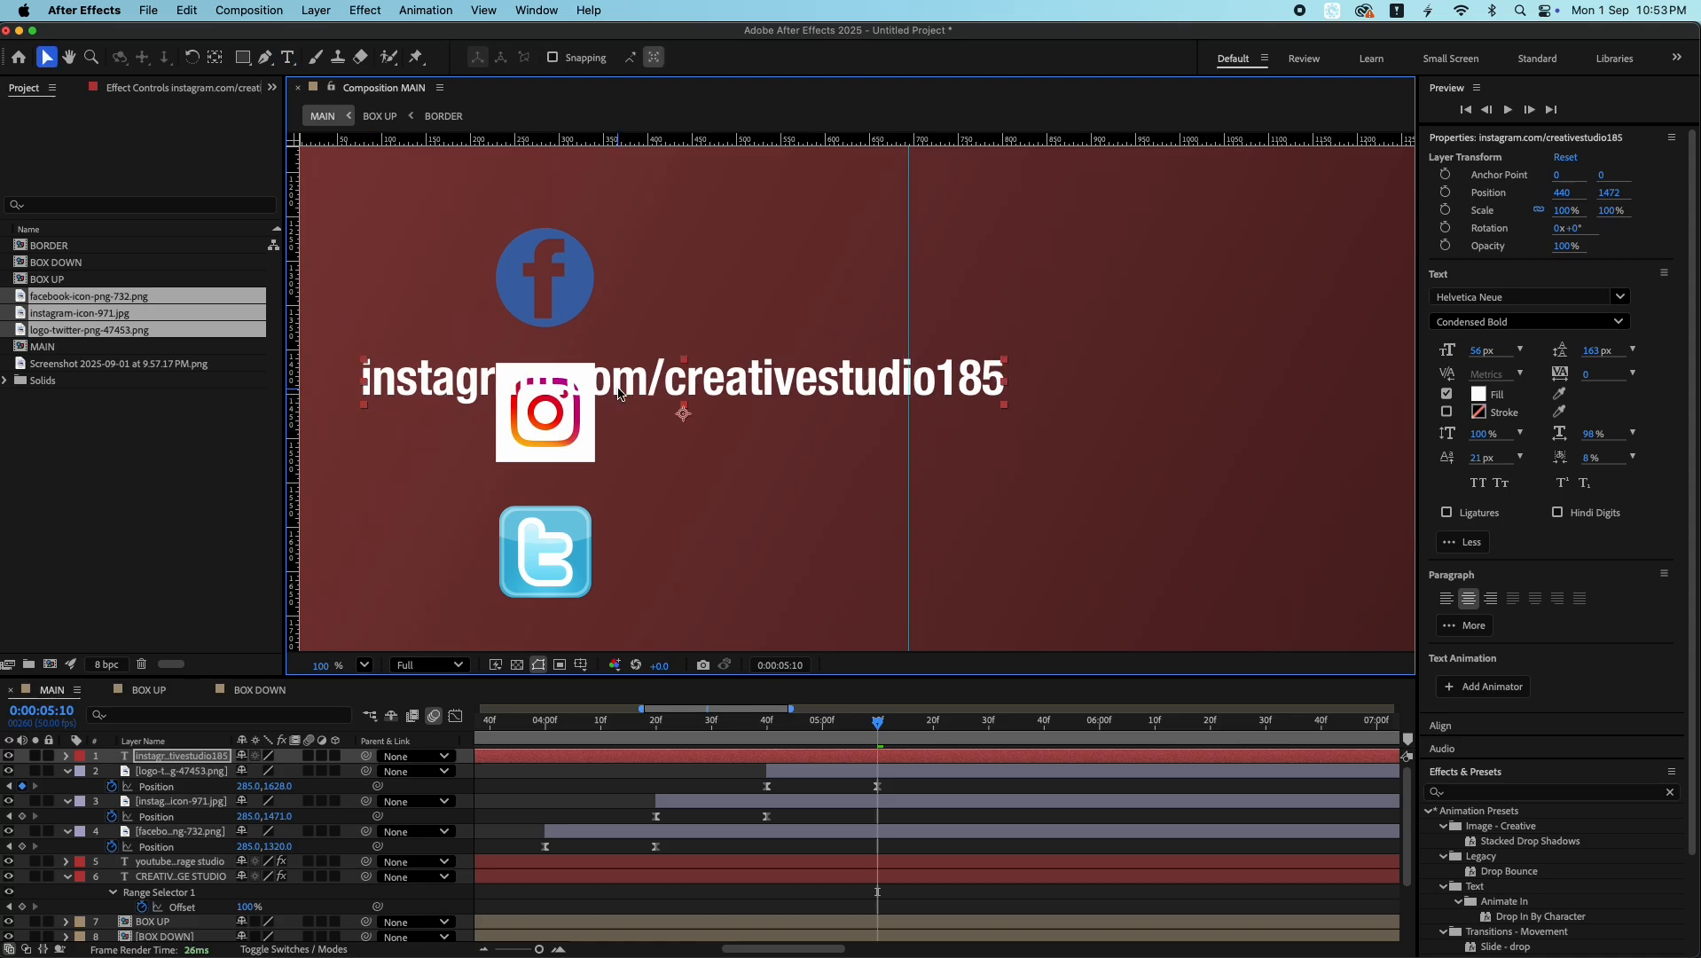
key("super+Home")
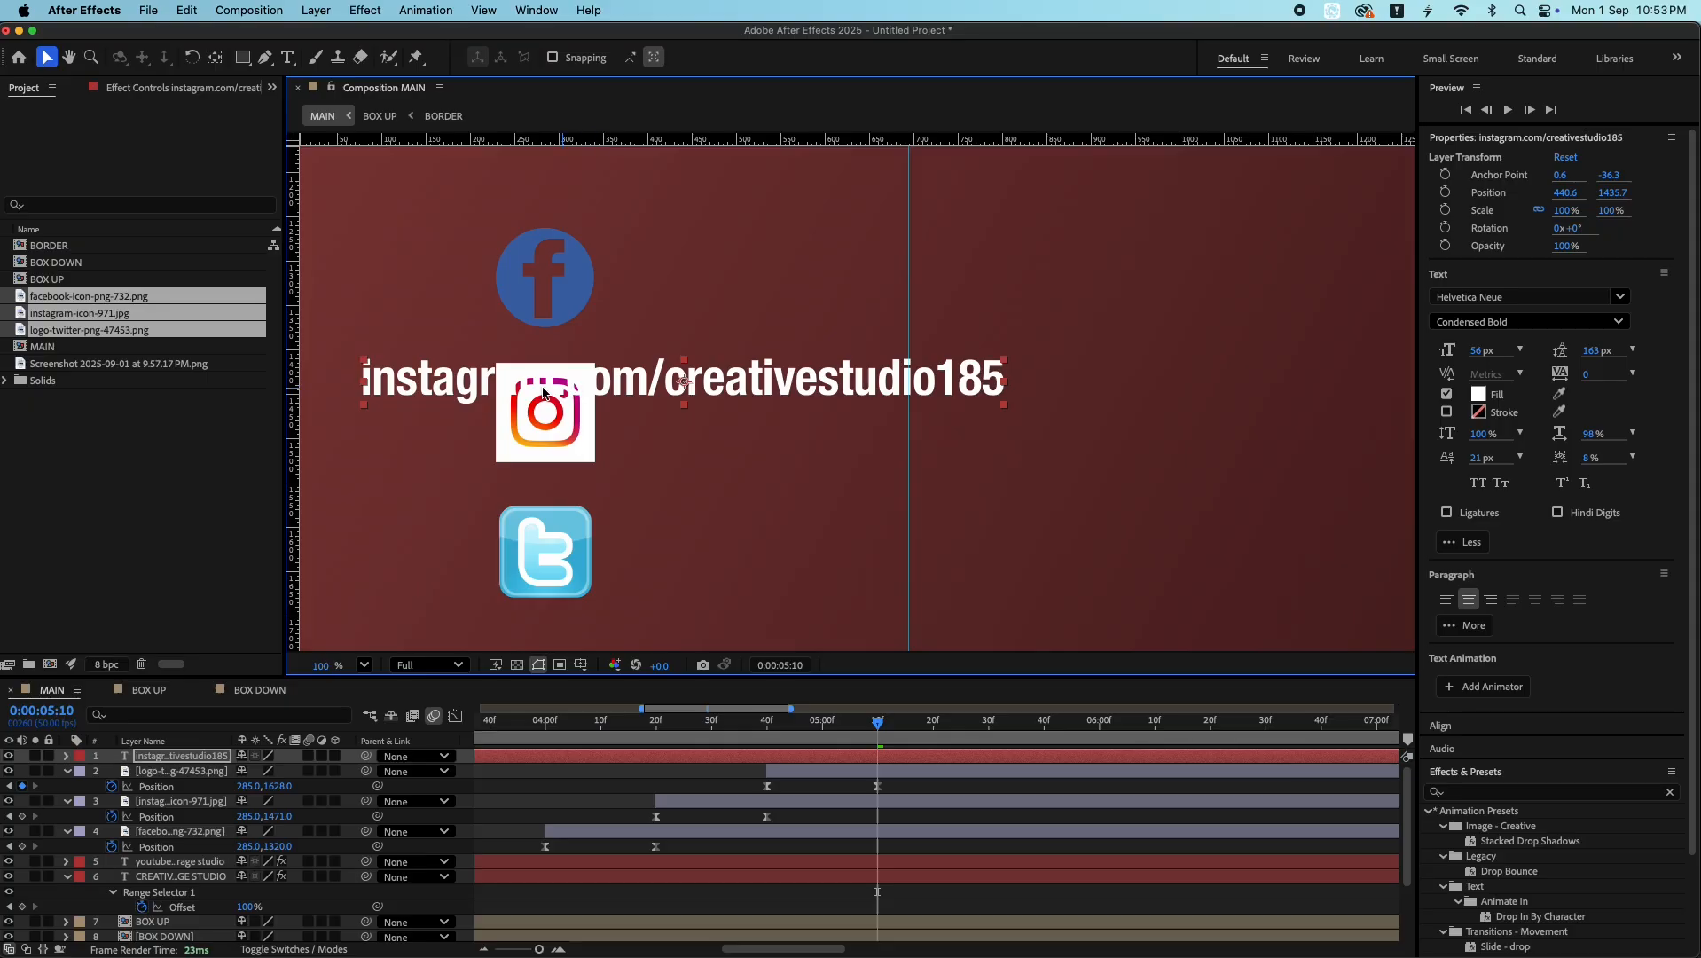